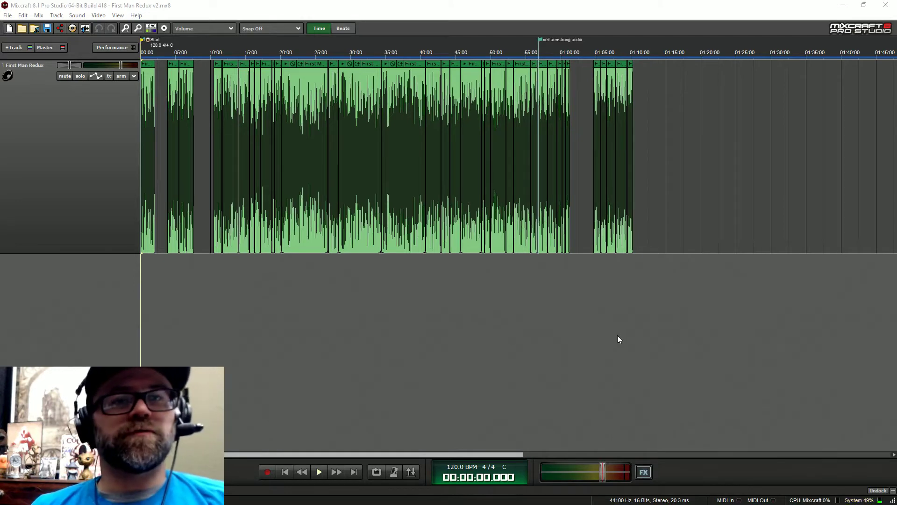
{"action": "scroll", "coordinate": [453, 323], "scroll_direction": "up", "scroll_amount": 5}
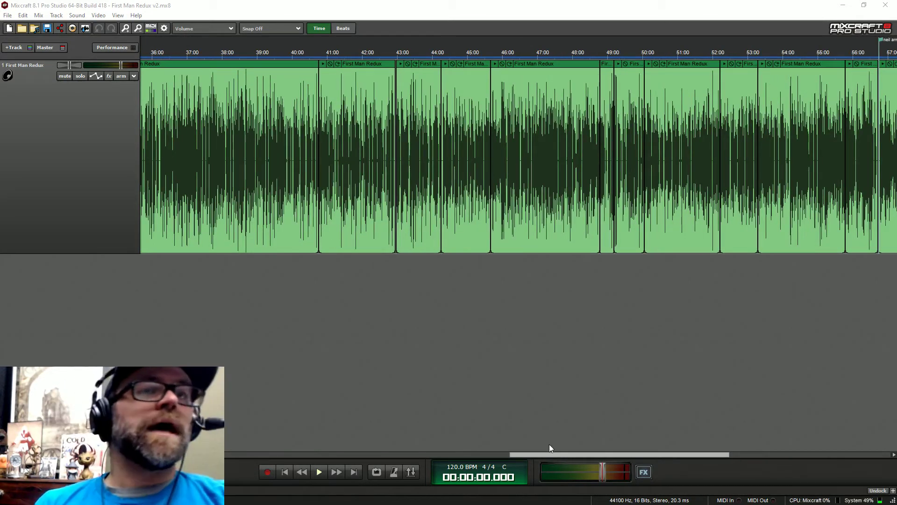
{"action": "left_click_drag", "start_coordinate": [544, 456], "coordinate": [242, 458]}
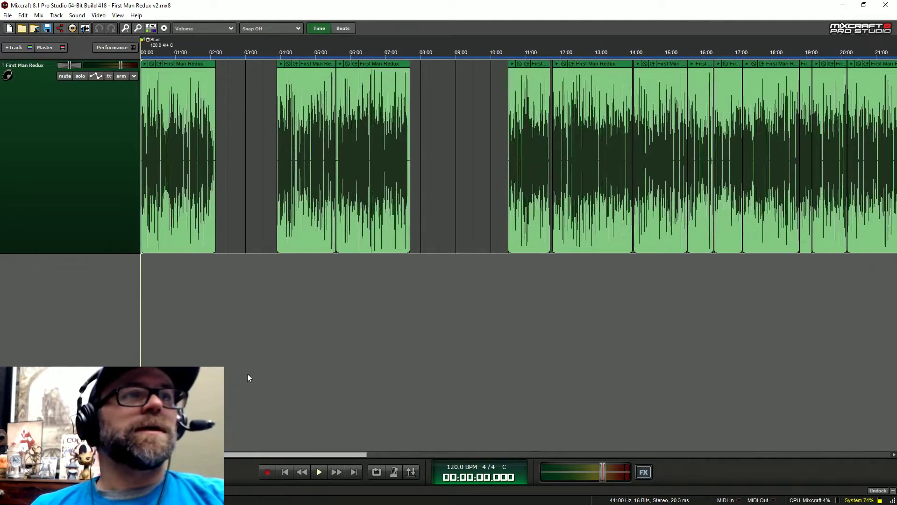
{"action": "scroll", "coordinate": [235, 369], "scroll_direction": "up", "scroll_amount": 1}
{"action": "left_click_drag", "start_coordinate": [229, 454], "coordinate": [220, 455]}
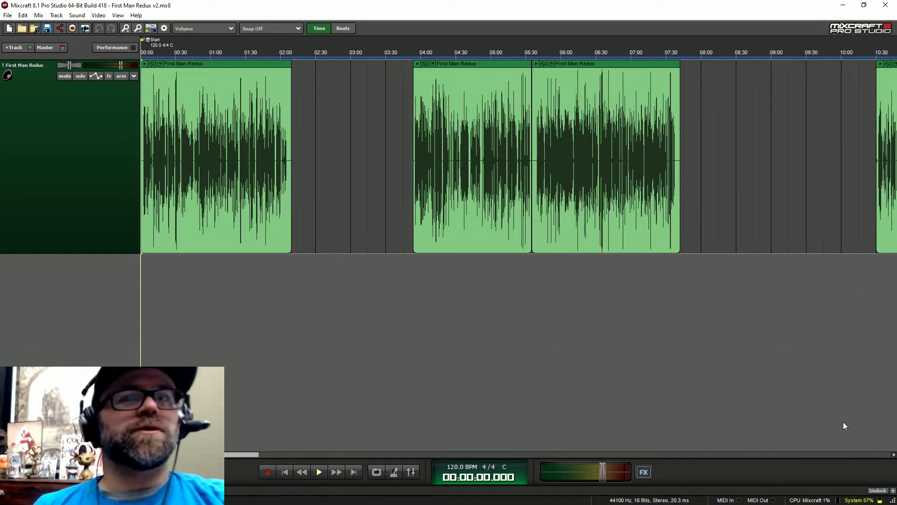
{"action": "left_click", "coordinate": [766, 264]}
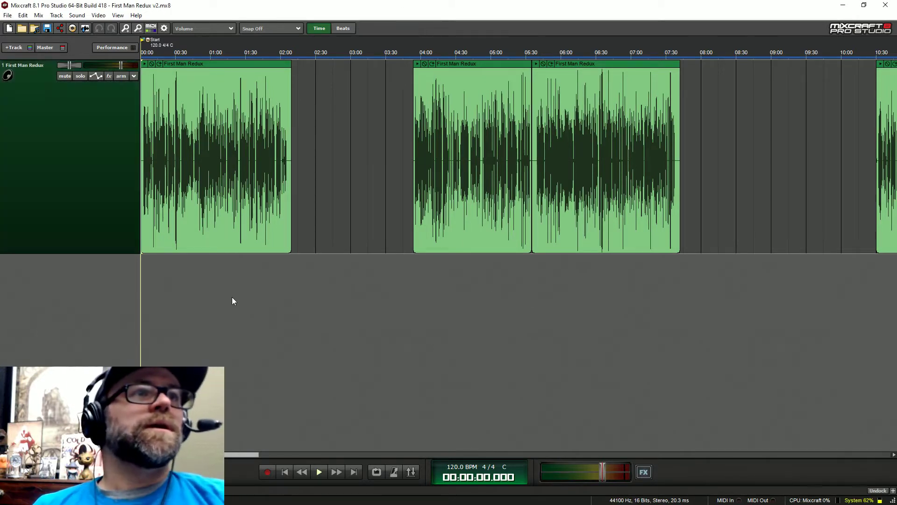
Step: Pull the first clip's start edge to the timeline start and apply the "Based on a True Story 2.0" effect chain to its track
{"action": "scroll", "coordinate": [232, 300], "scroll_direction": "up", "scroll_amount": 3}
{"action": "scroll", "coordinate": [232, 301], "scroll_direction": "up", "scroll_amount": 5}
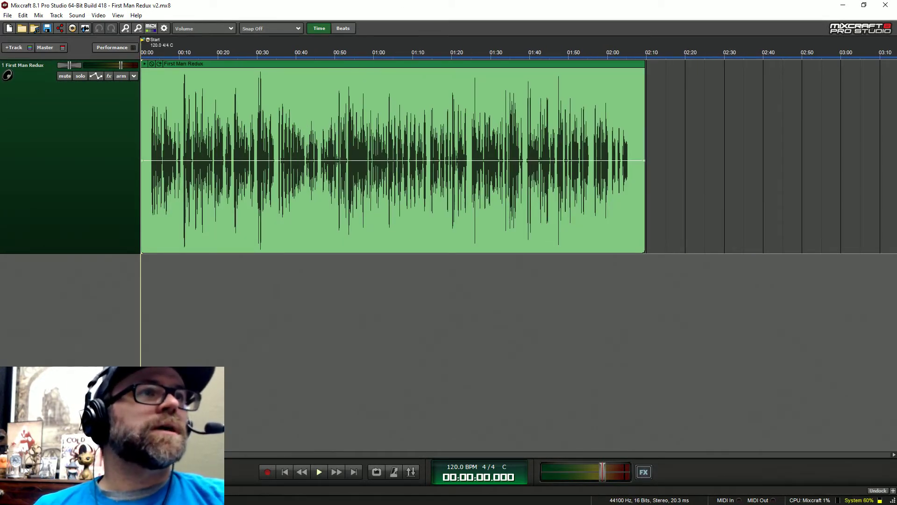
{"action": "left_click_drag", "start_coordinate": [143, 86], "coordinate": [130, 102]}
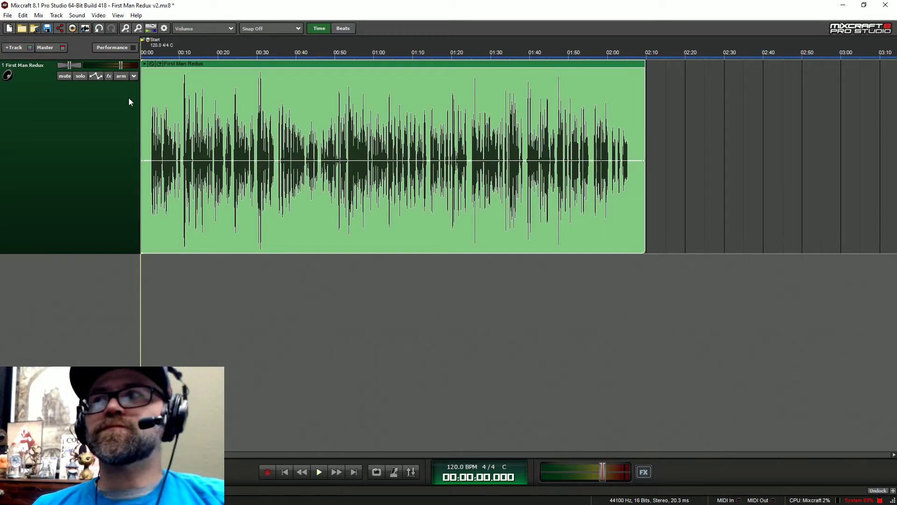
{"action": "left_click", "coordinate": [109, 75]}
{"action": "left_click", "coordinate": [362, 65]}
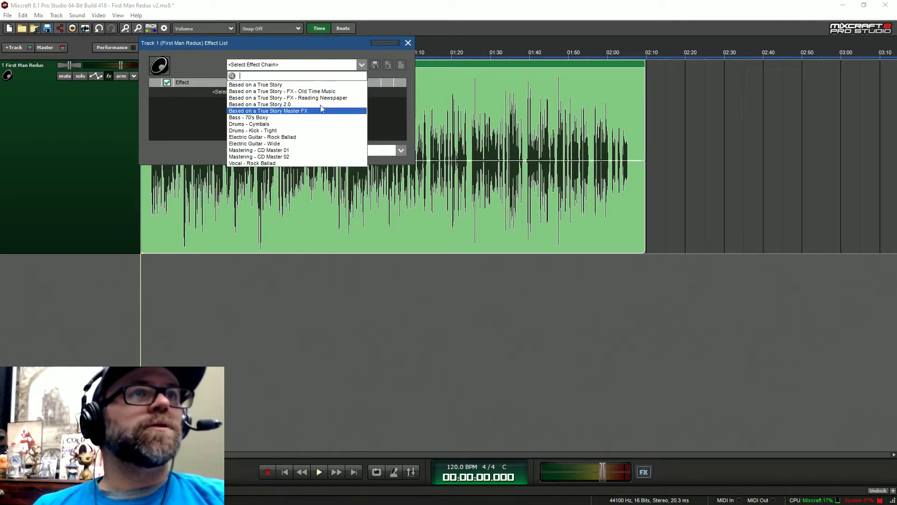
{"action": "left_click", "coordinate": [416, 50]}
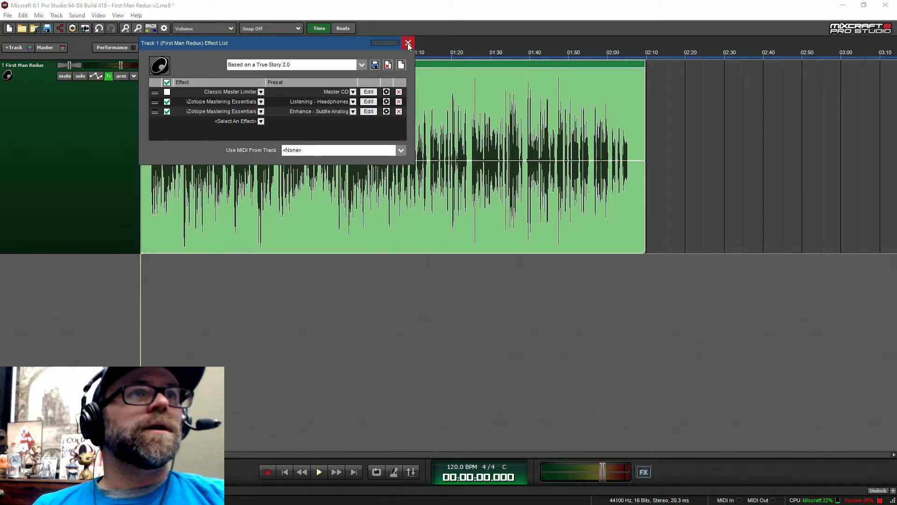
{"action": "left_click", "coordinate": [408, 44]}
Step: Apply the "Based on a True Story Master FX" effect chain to the master track
{"action": "left_click", "coordinate": [648, 478]}
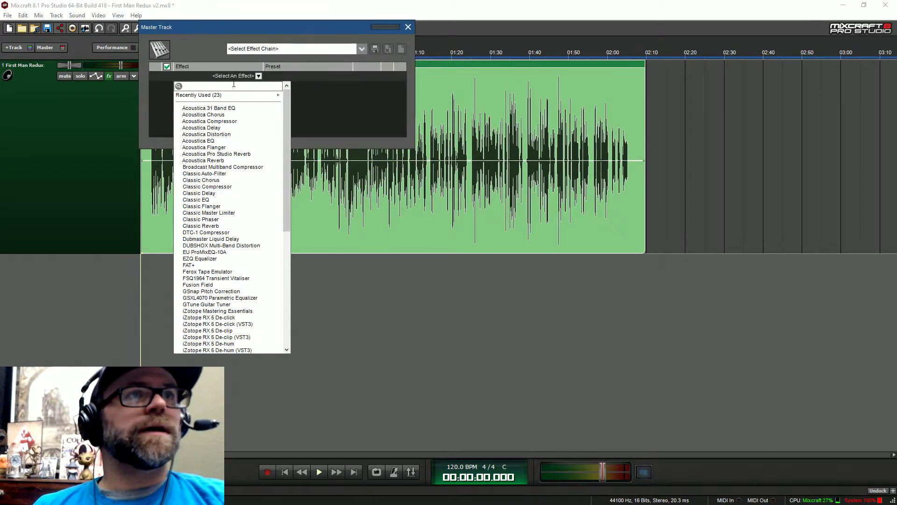
{"action": "left_click", "coordinate": [263, 50]}
{"action": "left_click", "coordinate": [262, 94]}
{"action": "left_click", "coordinate": [408, 27]}
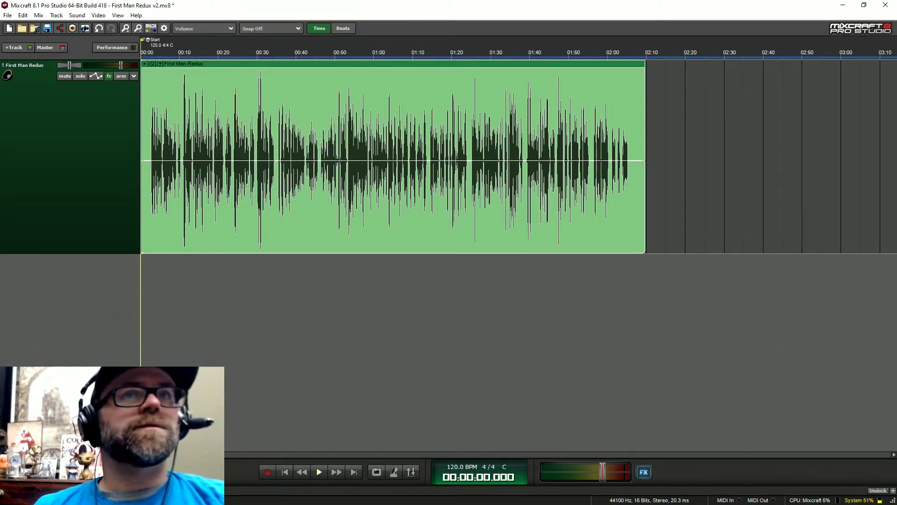
Step: Play back the last seconds of the first clip from about 02:02
{"action": "scroll", "coordinate": [545, 256], "scroll_direction": "down", "scroll_amount": 1}
{"action": "scroll", "coordinate": [545, 257], "scroll_direction": "up", "scroll_amount": 1}
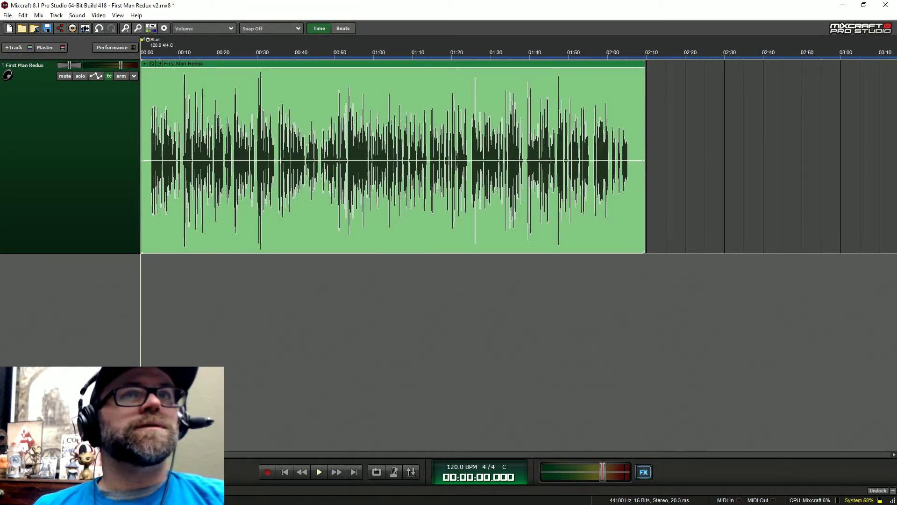
{"action": "left_click", "coordinate": [613, 56]}
{"action": "key", "text": "space"}
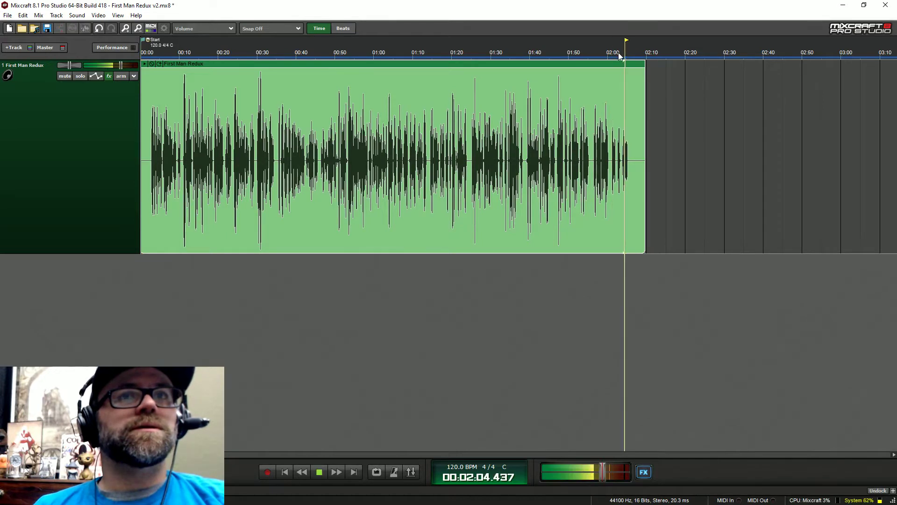
{"action": "left_click", "coordinate": [616, 63]}
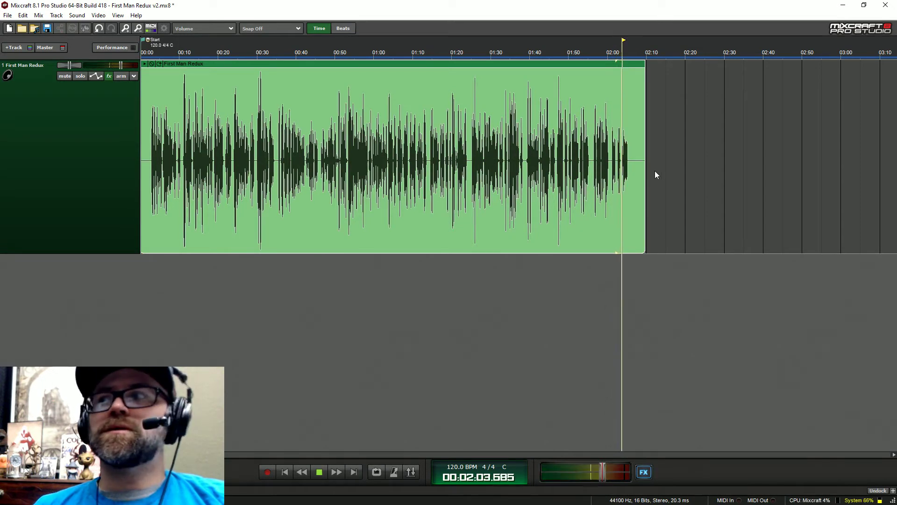
{"action": "key", "text": "space"}
Step: Move the second clip earlier so it starts at about 03:26, and play its opening
{"action": "scroll", "coordinate": [655, 170], "scroll_direction": "right", "scroll_amount": 5}
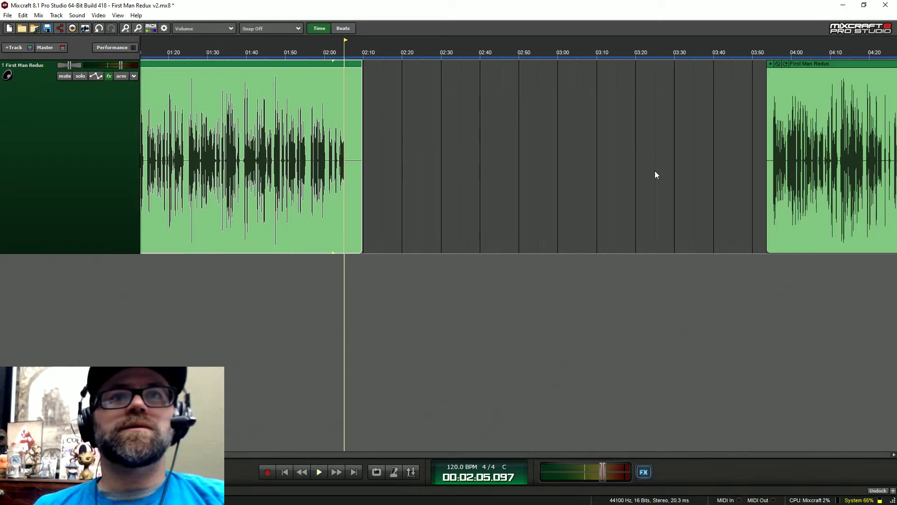
{"action": "left_click_drag", "start_coordinate": [711, 63], "coordinate": [603, 64]}
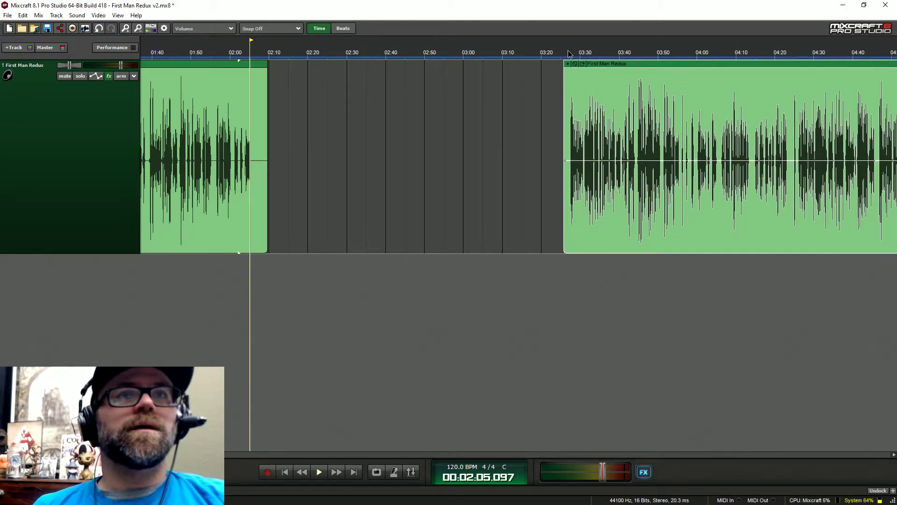
{"action": "left_click", "coordinate": [570, 67]}
{"action": "key", "text": "space"}
{"action": "key", "text": "minus"}
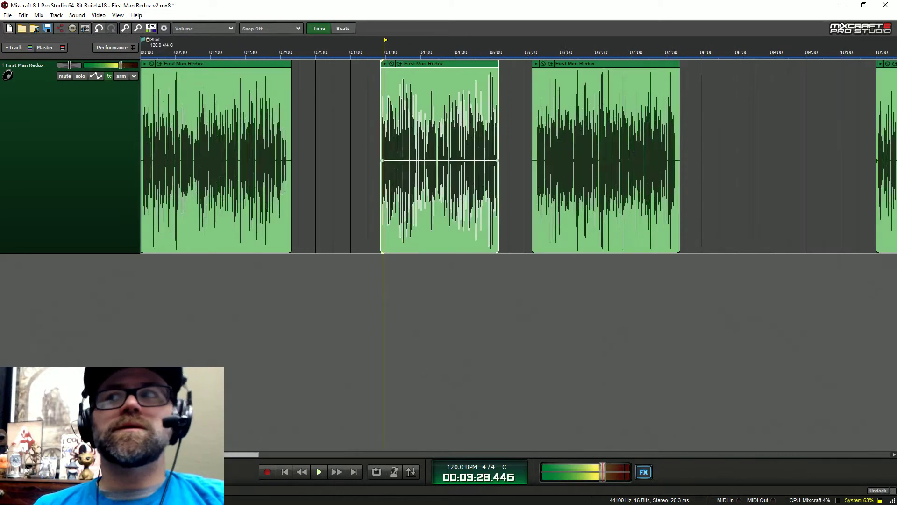
{"action": "key", "text": "minus"}
{"action": "key", "text": "space"}
Step: Move the third clip earlier to about 05:08, just behind the second clip, and play its opening
{"action": "scroll", "coordinate": [518, 159], "scroll_direction": "right", "scroll_amount": 6}
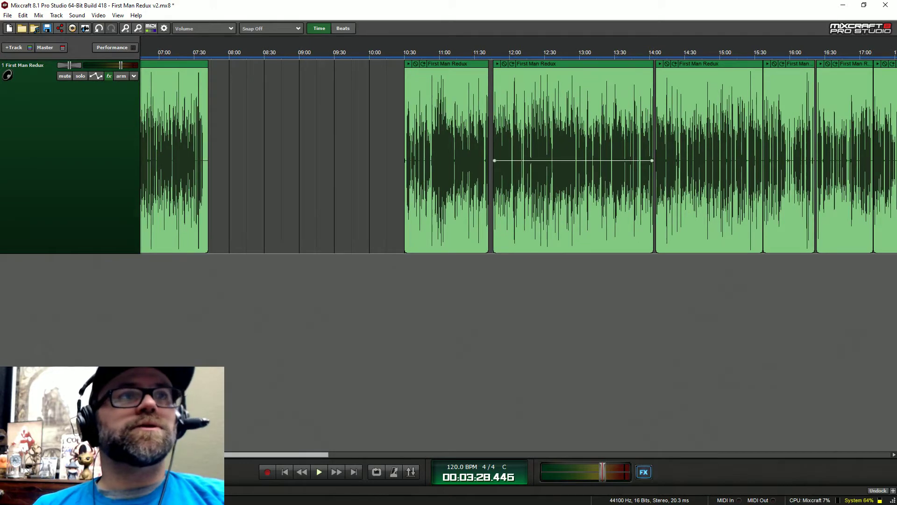
{"action": "scroll", "coordinate": [413, 110], "scroll_direction": "left", "scroll_amount": 8}
{"action": "left_click_drag", "start_coordinate": [465, 63], "coordinate": [436, 66]}
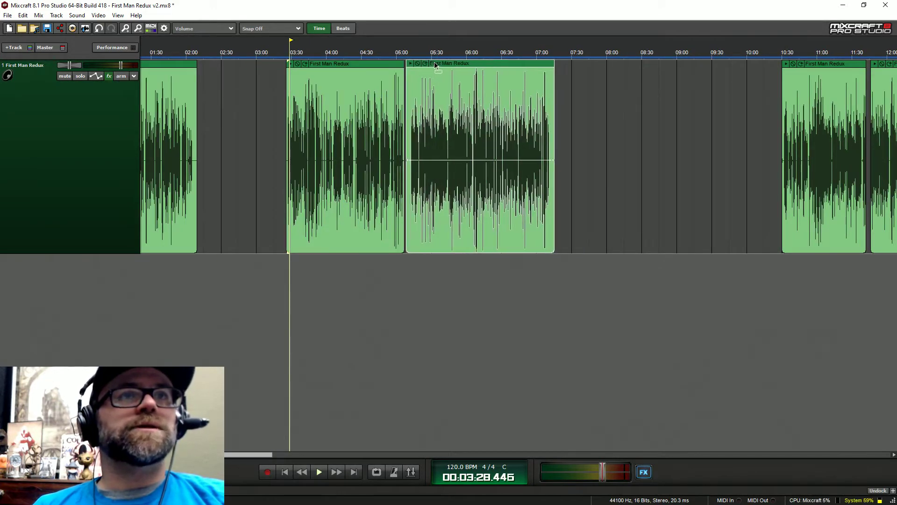
{"action": "left_click", "coordinate": [411, 53]}
{"action": "key", "text": "plus"}
{"action": "left_click", "coordinate": [439, 55]}
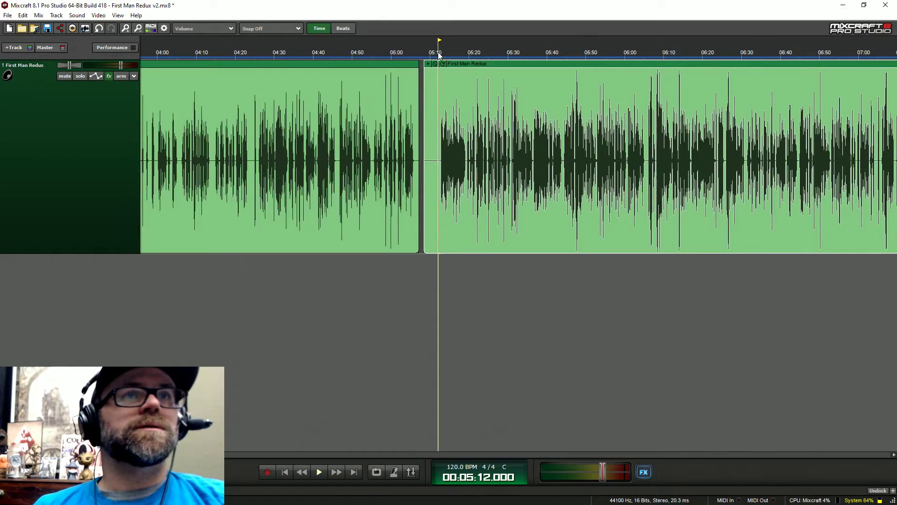
{"action": "key", "text": "space"}
Step: Play the closing part of the second clip and remove everything in it after about 04:46
{"action": "left_click", "coordinate": [374, 53]}
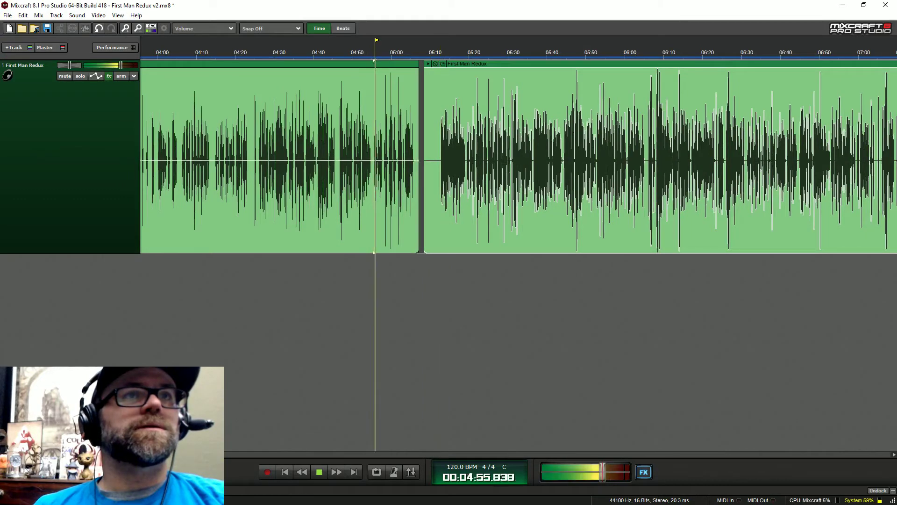
{"action": "key", "text": "plus"}
{"action": "left_click", "coordinate": [289, 52]}
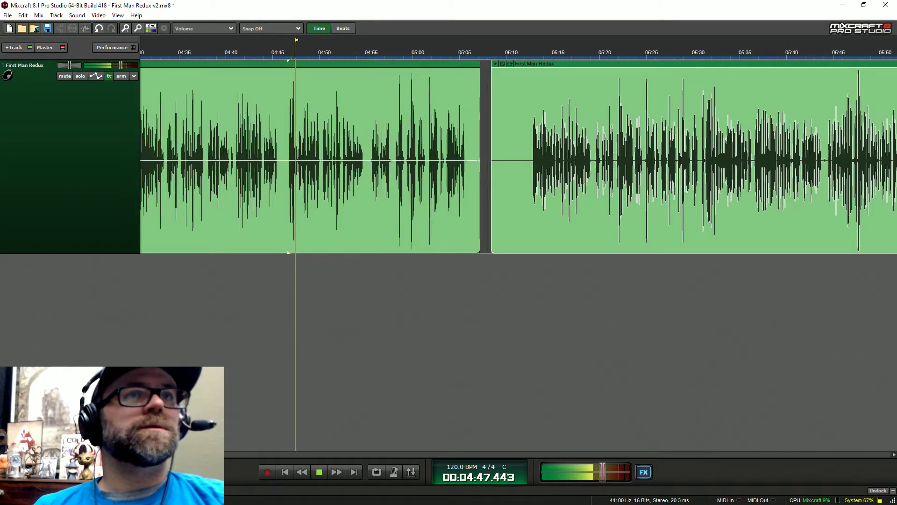
{"action": "key", "text": "space"}
{"action": "key", "text": "Delete"}
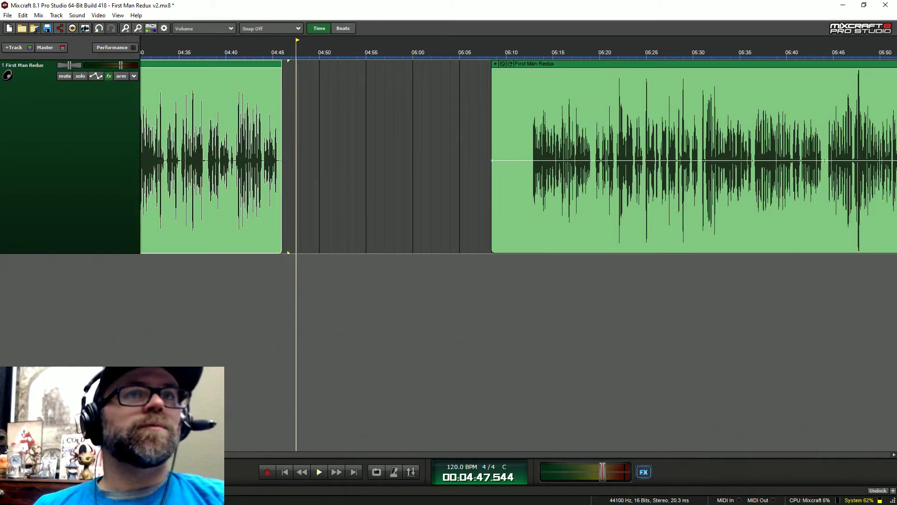
Step: Trim the silence at the third clip's start and move the clip to about 04:46, just behind the second clip
{"action": "left_click_drag", "start_coordinate": [493, 93], "coordinate": [529, 94]}
{"action": "scroll", "coordinate": [515, 118], "scroll_direction": "up", "scroll_amount": 5}
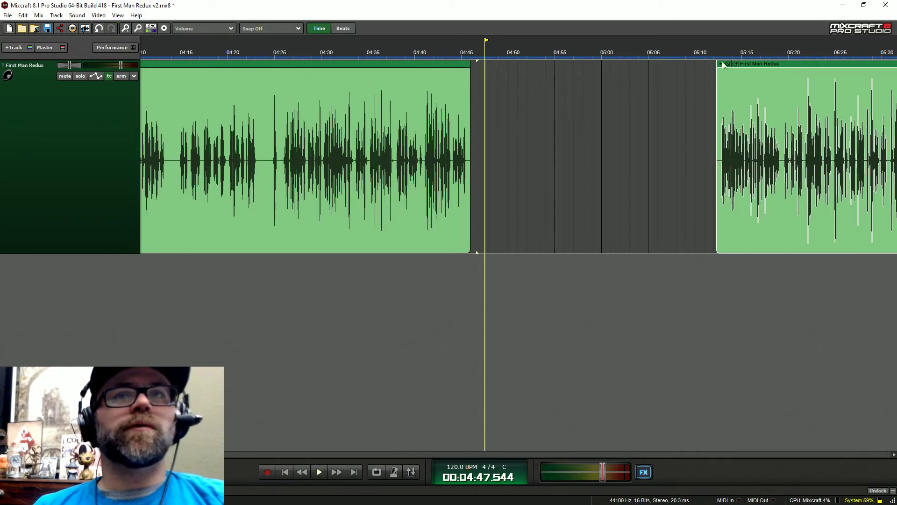
{"action": "left_click_drag", "start_coordinate": [753, 63], "coordinate": [511, 65]}
Step: Play the join between the second and third clips, then trim the second's end to about 04:45.5 and the third's start to about 04:46.6
{"action": "scroll", "coordinate": [447, 62], "scroll_direction": "up", "scroll_amount": 2}
{"action": "left_click", "coordinate": [470, 52]}
{"action": "key", "text": "space"}
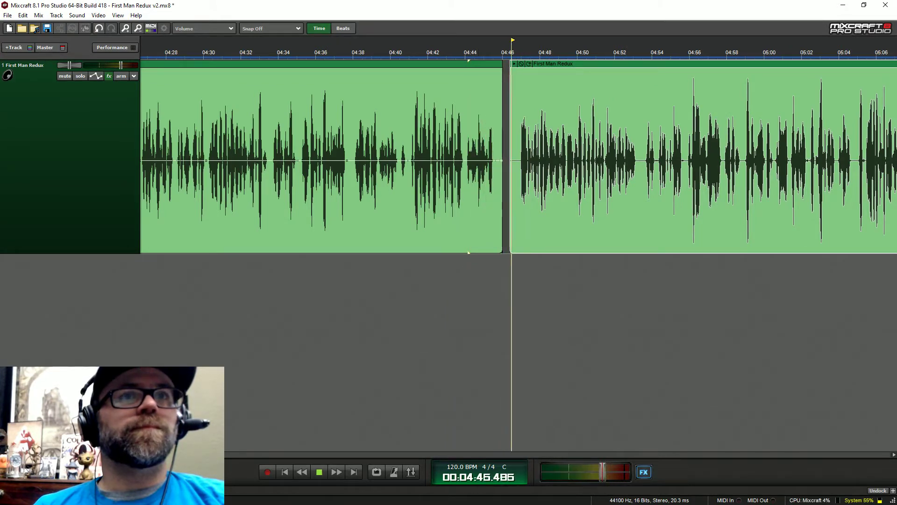
{"action": "scroll", "coordinate": [488, 119], "scroll_direction": "up", "scroll_amount": 3}
{"action": "key", "text": "space"}
{"action": "scroll", "coordinate": [489, 119], "scroll_direction": "up", "scroll_amount": 2}
{"action": "left_click_drag", "start_coordinate": [448, 124], "coordinate": [402, 133]}
{"action": "left_click_drag", "start_coordinate": [476, 101], "coordinate": [489, 106]}
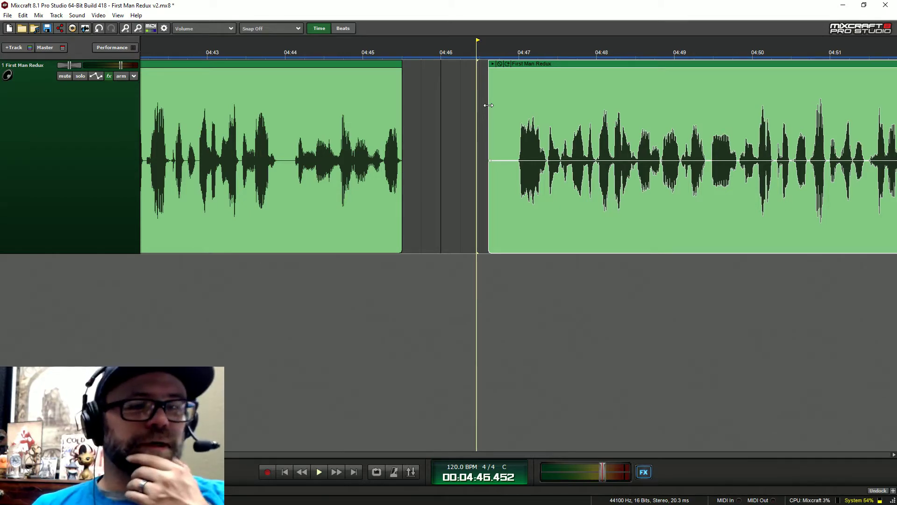
Step: Look over how the recording is divided into clips between about 12:00 and 20:00, selecting them one after another
{"action": "scroll", "coordinate": [453, 129], "scroll_direction": "down", "scroll_amount": 12}
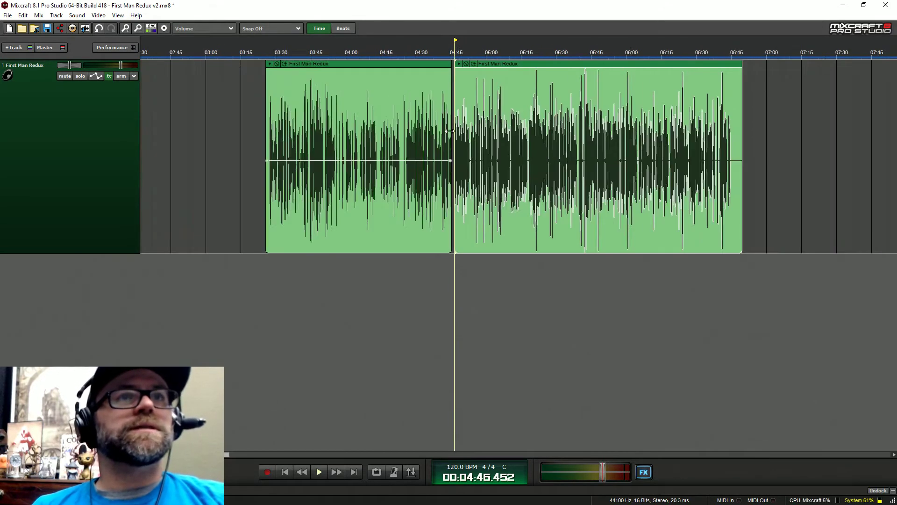
{"action": "scroll", "coordinate": [453, 159], "scroll_direction": "down", "scroll_amount": 3}
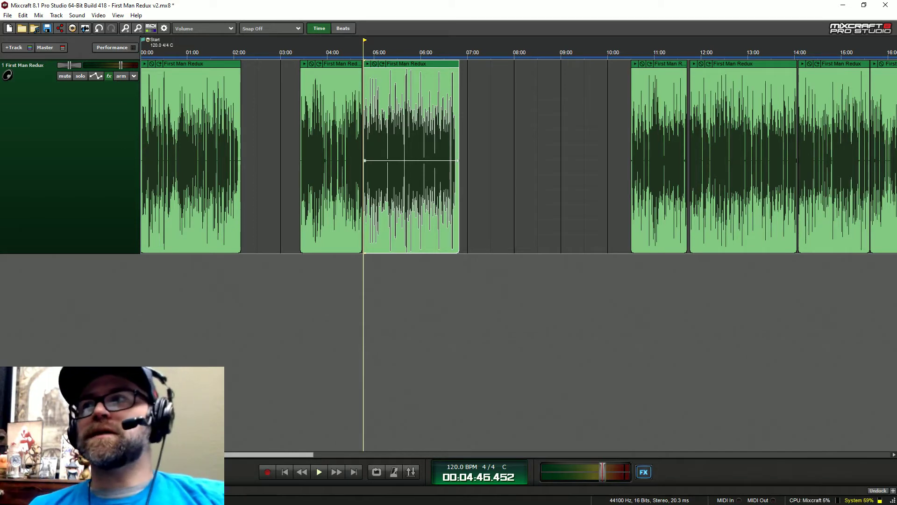
{"action": "scroll", "coordinate": [440, 137], "scroll_direction": "down", "scroll_amount": 2}
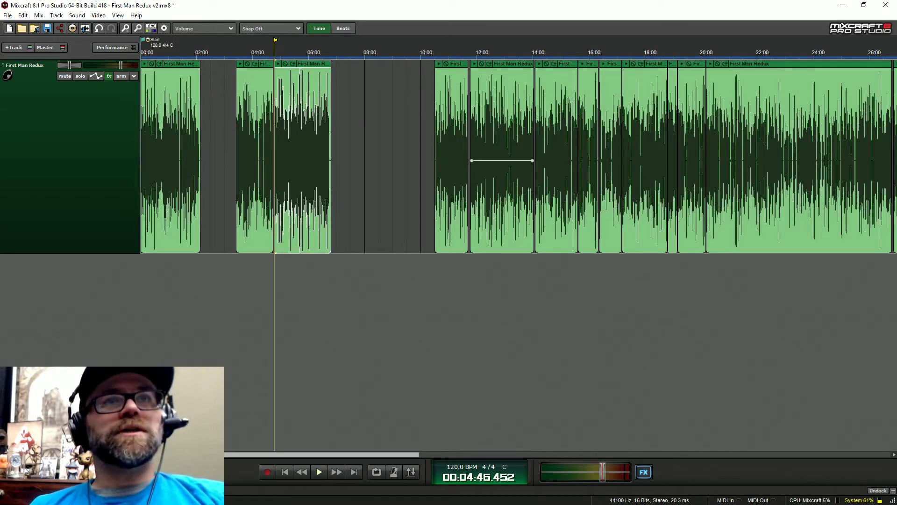
{"action": "left_click", "coordinate": [555, 140]}
{"action": "left_click", "coordinate": [506, 140]}
{"action": "left_click", "coordinate": [561, 141]}
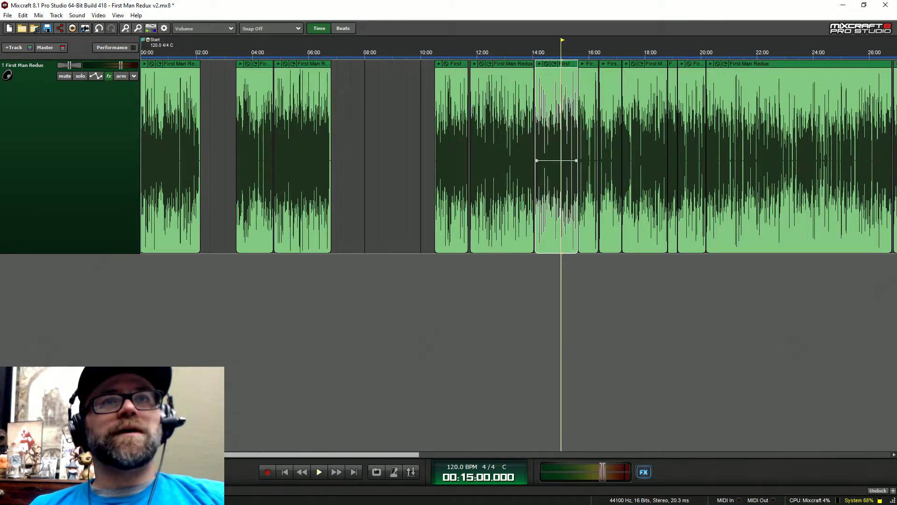
{"action": "left_click", "coordinate": [591, 140]}
{"action": "left_click", "coordinate": [611, 140]}
{"action": "left_click", "coordinate": [656, 141]}
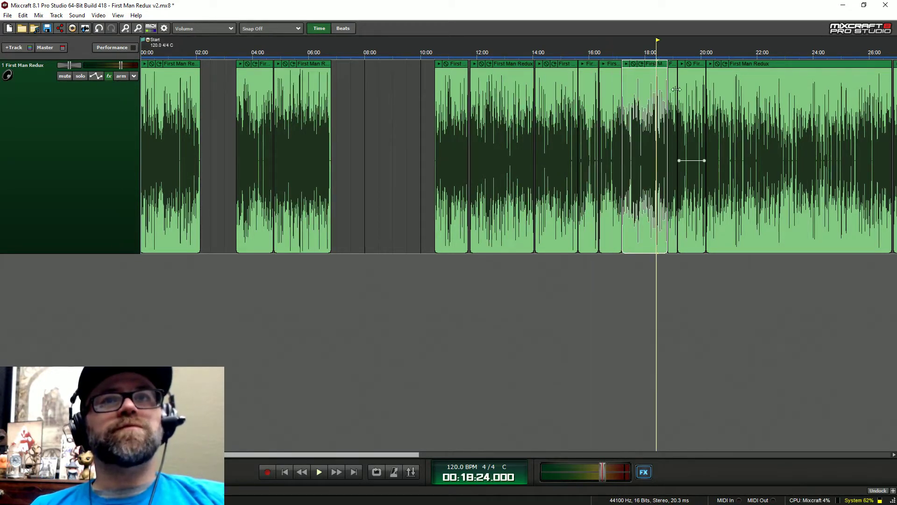
{"action": "left_click", "coordinate": [671, 140]}
{"action": "left_click", "coordinate": [689, 140]}
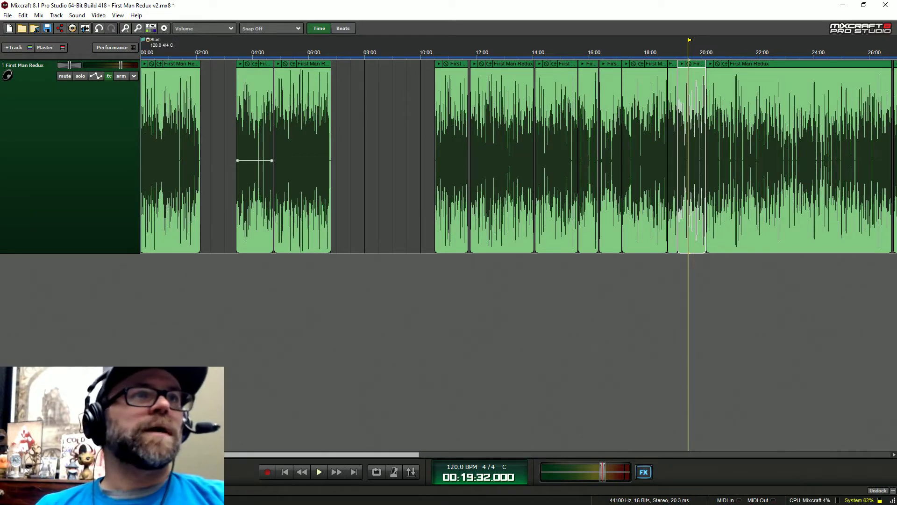
Step: Play back the join between the second and third clips around 04:46 to check the pause between them
{"action": "left_click", "coordinate": [270, 53]}
{"action": "scroll", "coordinate": [277, 123], "scroll_direction": "up", "scroll_amount": 3}
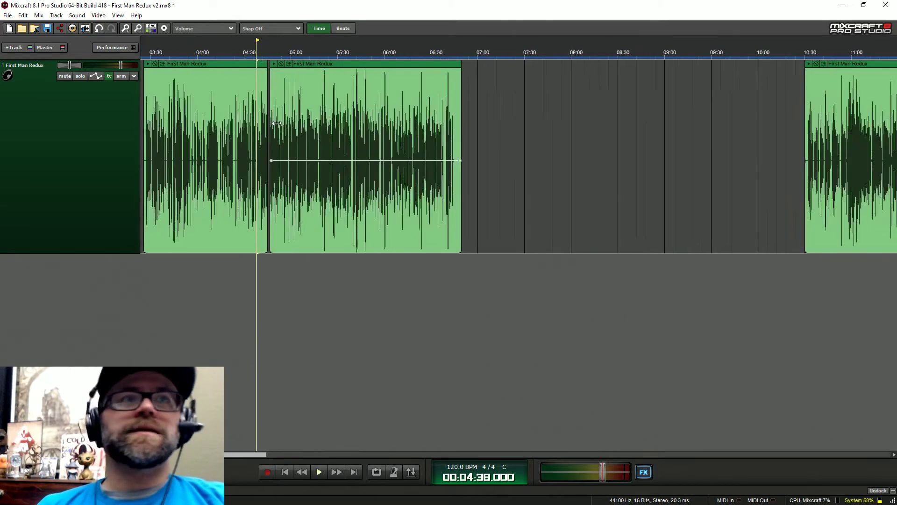
{"action": "scroll", "coordinate": [277, 123], "scroll_direction": "up", "scroll_amount": 2}
{"action": "scroll", "coordinate": [277, 122], "scroll_direction": "up", "scroll_amount": 2}
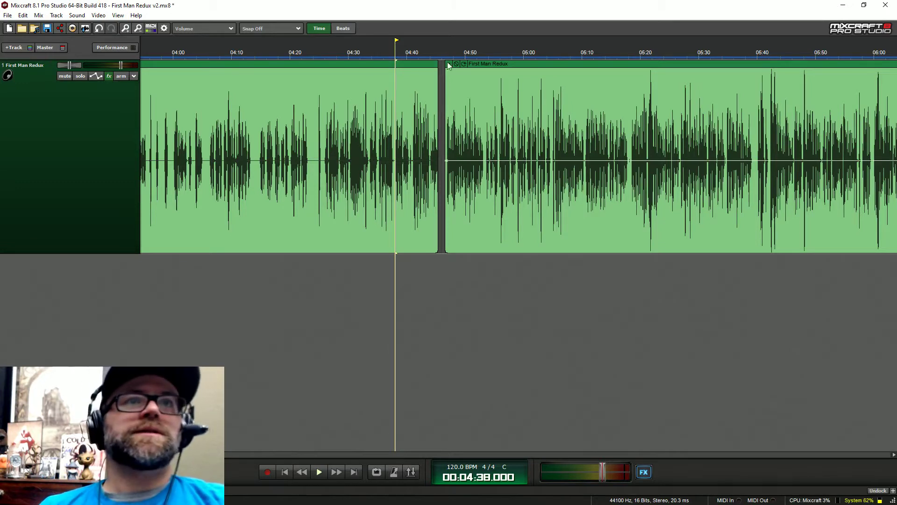
{"action": "left_click", "coordinate": [448, 52]}
{"action": "key", "text": "space"}
{"action": "left_click", "coordinate": [414, 52]}
{"action": "scroll", "coordinate": [414, 52], "scroll_direction": "up", "scroll_amount": 2}
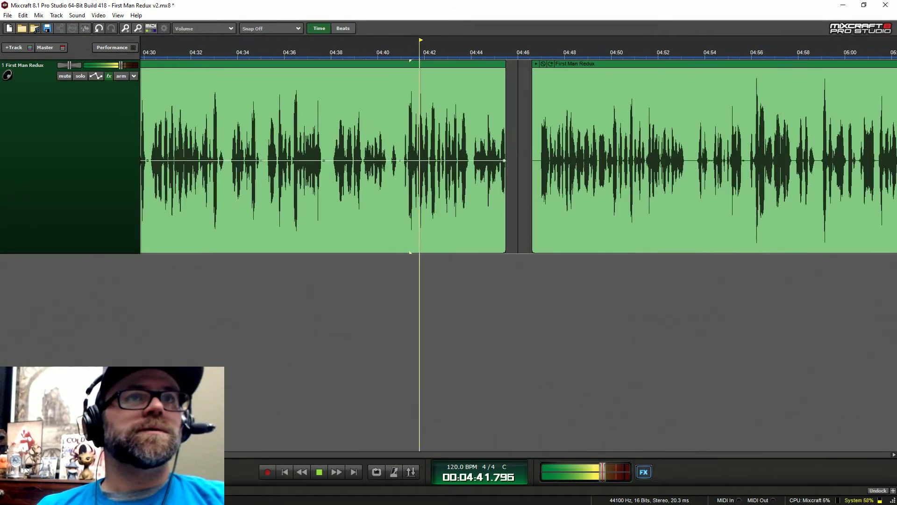
{"action": "key", "text": "space"}
{"action": "scroll", "coordinate": [506, 141], "scroll_direction": "up", "scroll_amount": 2}
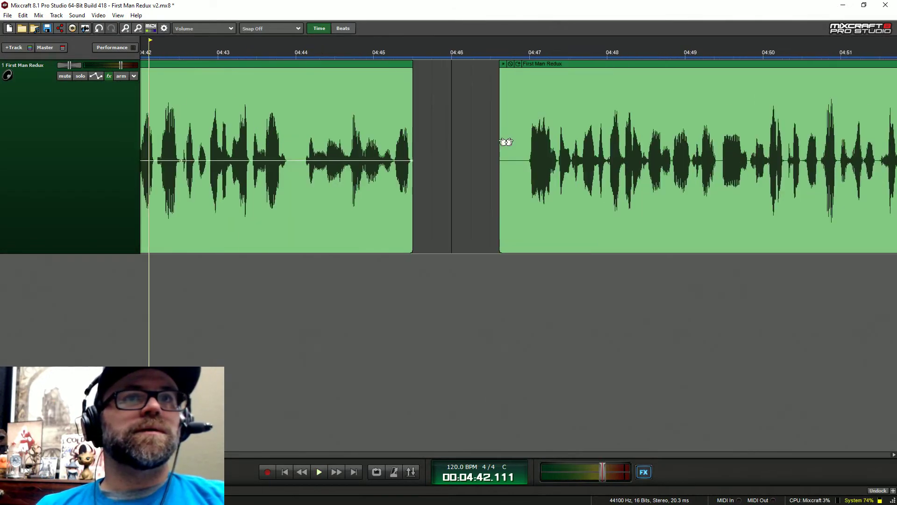
Step: Shift the third clip slightly earlier to start at about 04:46.5, playing the join with the second clip before and after the move
{"action": "left_click", "coordinate": [355, 53]}
{"action": "key", "text": "space"}
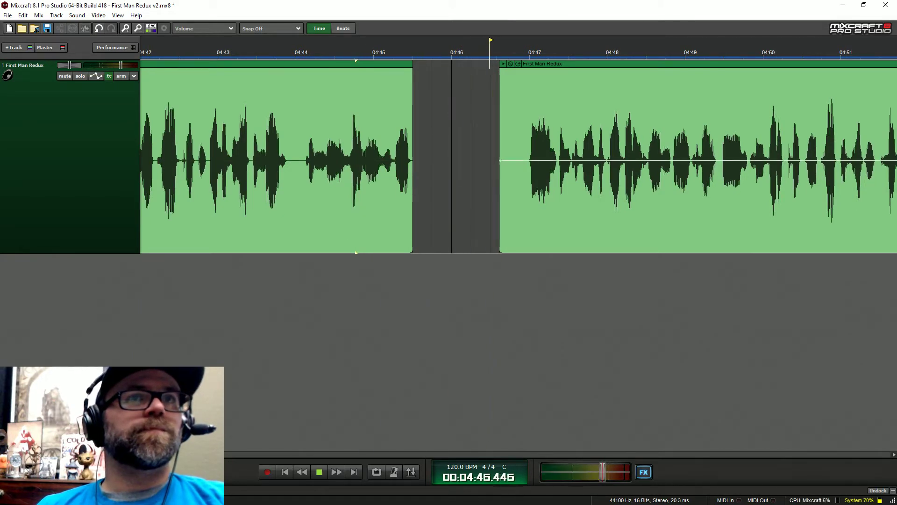
{"action": "key", "text": "space"}
{"action": "mouse_move", "coordinate": [530, 65]}
{"action": "left_mouse_down"}
{"action": "mouse_move", "coordinate": [500, 68]}
{"action": "mouse_move", "coordinate": [543, 66]}
{"action": "left_mouse_up"}
{"action": "left_click", "coordinate": [367, 52]}
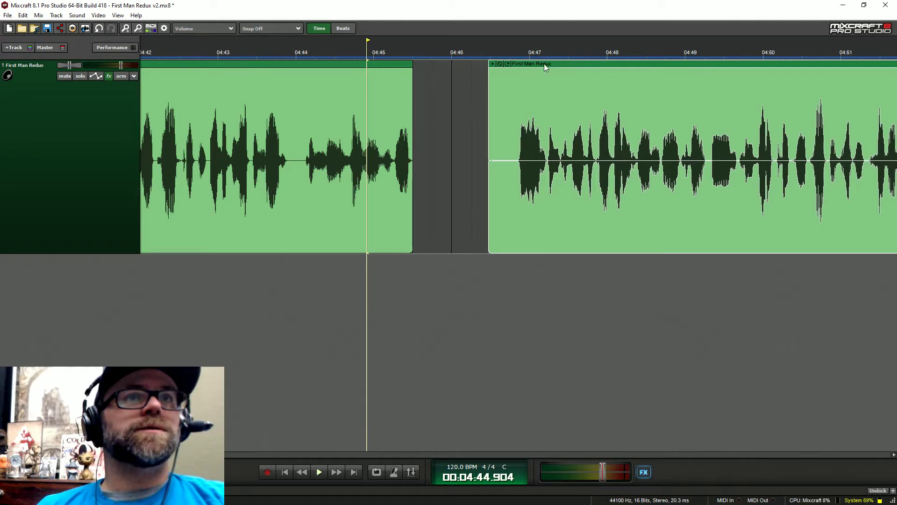
{"action": "key", "text": "space"}
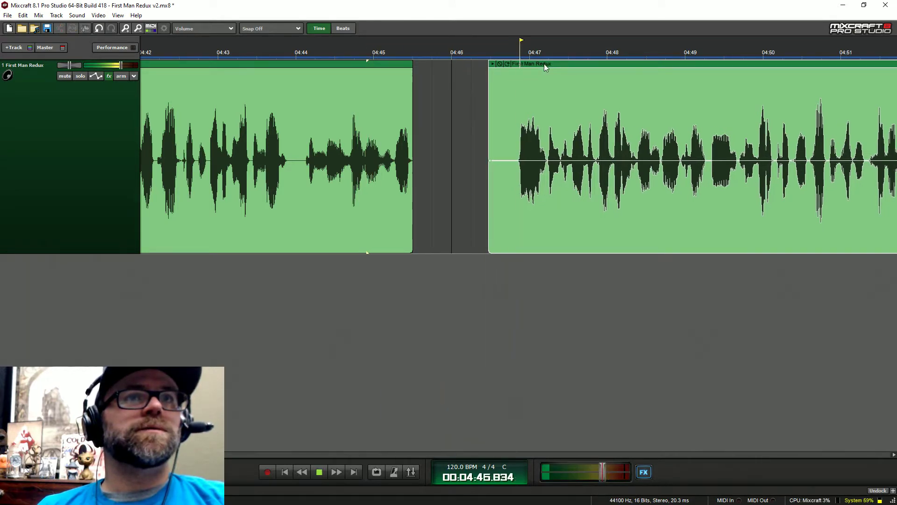
{"action": "key", "text": "space"}
Step: Play the end of the third clip and trim its trailing silence to about 06:46
{"action": "scroll", "coordinate": [484, 194], "scroll_direction": "down", "scroll_amount": 3}
{"action": "scroll", "coordinate": [484, 194], "scroll_direction": "down", "scroll_amount": 6}
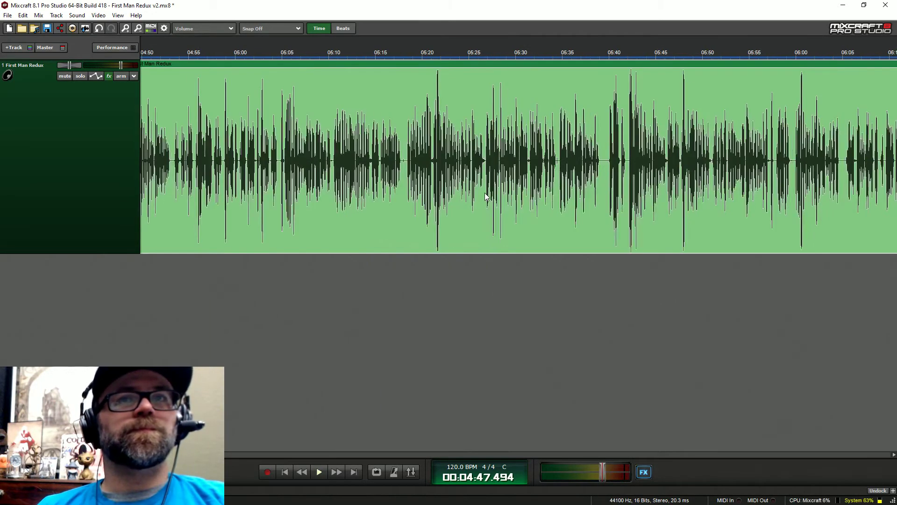
{"action": "left_click", "coordinate": [442, 46]}
{"action": "key", "text": "space"}
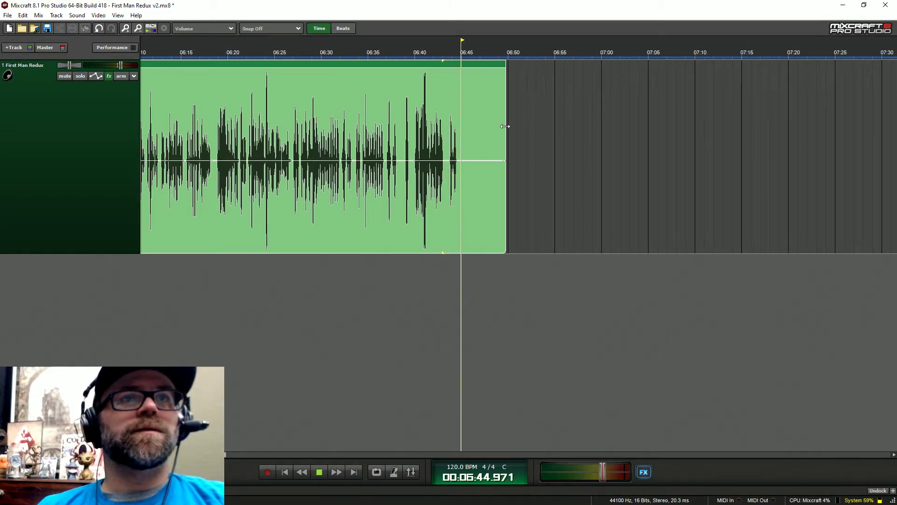
{"action": "key", "text": "space"}
{"action": "left_click_drag", "start_coordinate": [503, 126], "coordinate": [475, 155]}
Step: Select the second and third clips together and move them later so the second clip starts at about 04:30
{"action": "scroll", "coordinate": [477, 198], "scroll_direction": "down", "scroll_amount": 1}
{"action": "scroll", "coordinate": [477, 199], "scroll_direction": "down", "scroll_amount": 2}
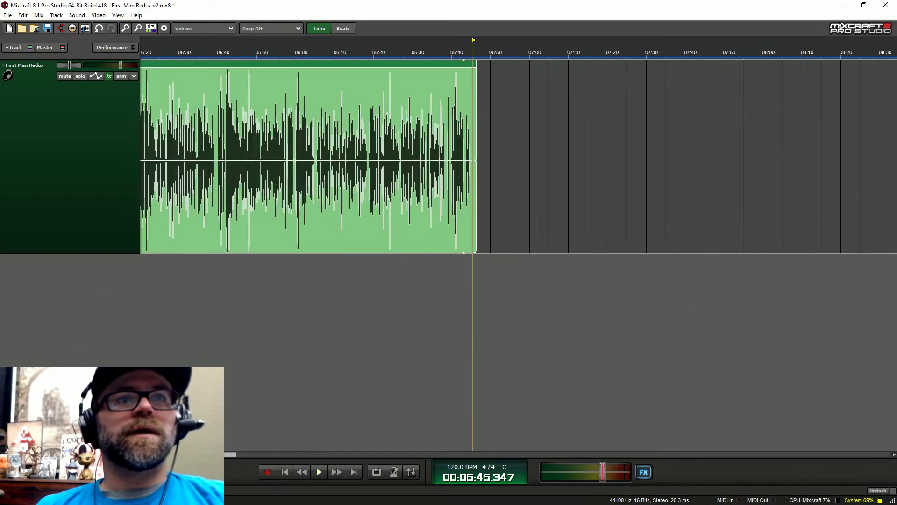
{"action": "scroll", "coordinate": [475, 145], "scroll_direction": "down", "scroll_amount": 4}
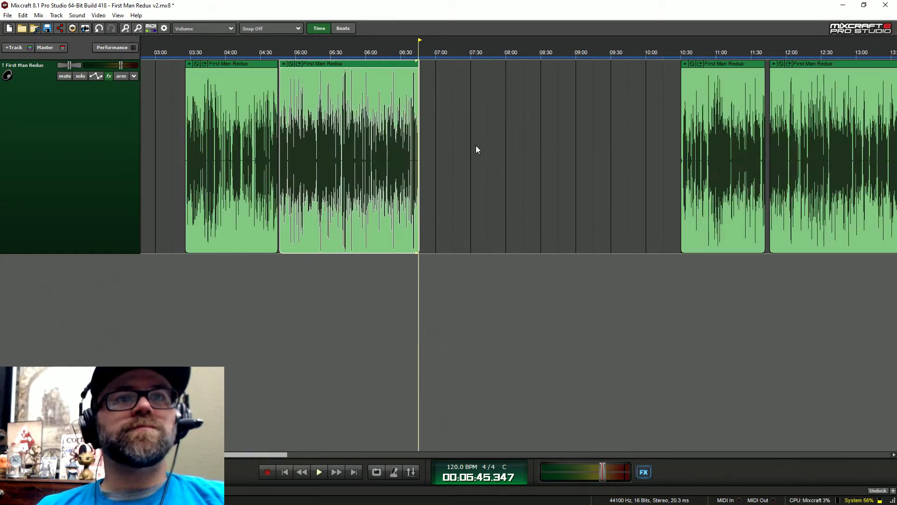
{"action": "scroll", "coordinate": [475, 146], "scroll_direction": "right", "scroll_amount": 2}
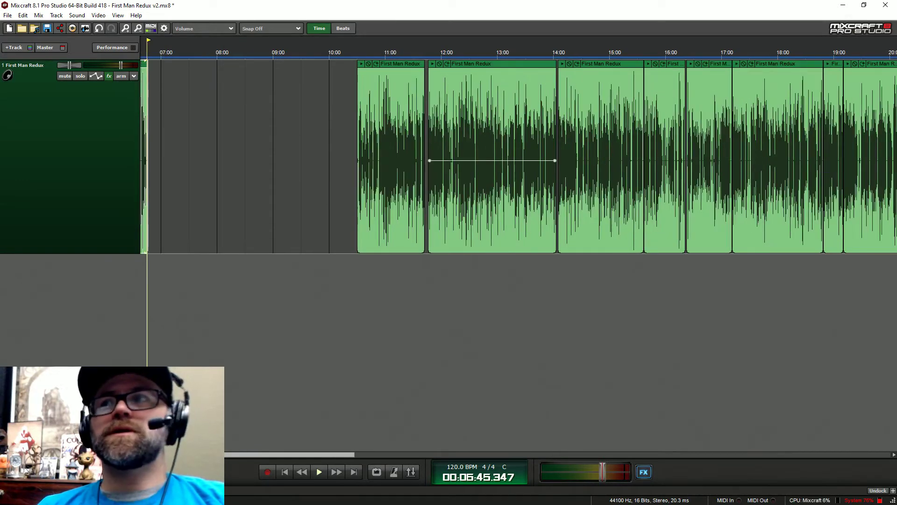
{"action": "scroll", "coordinate": [499, 161], "scroll_direction": "down", "scroll_amount": 3}
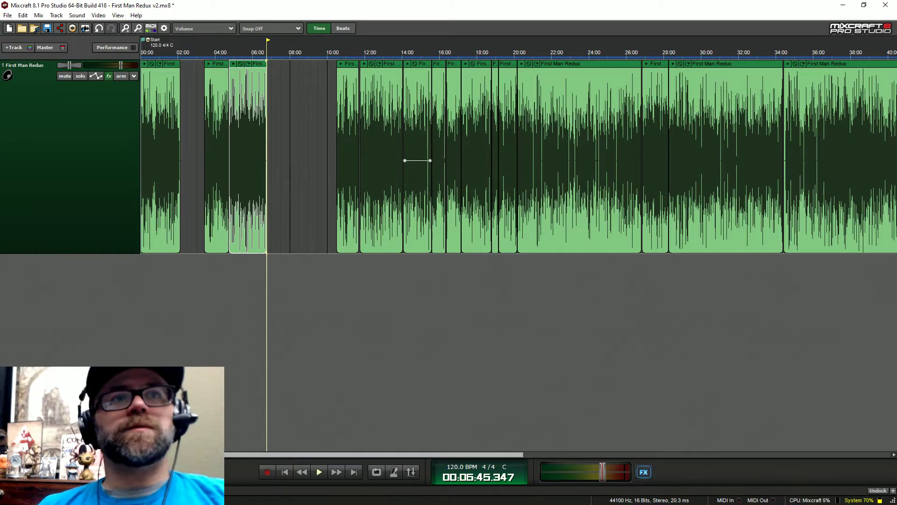
{"action": "left_click", "coordinate": [210, 126], "text": "ctrl"}
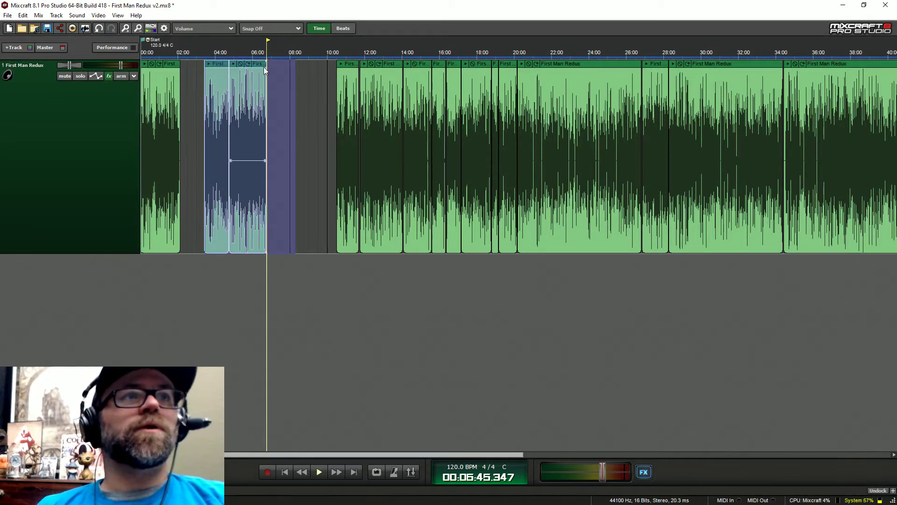
{"action": "left_click_drag", "start_coordinate": [265, 66], "coordinate": [278, 67]}
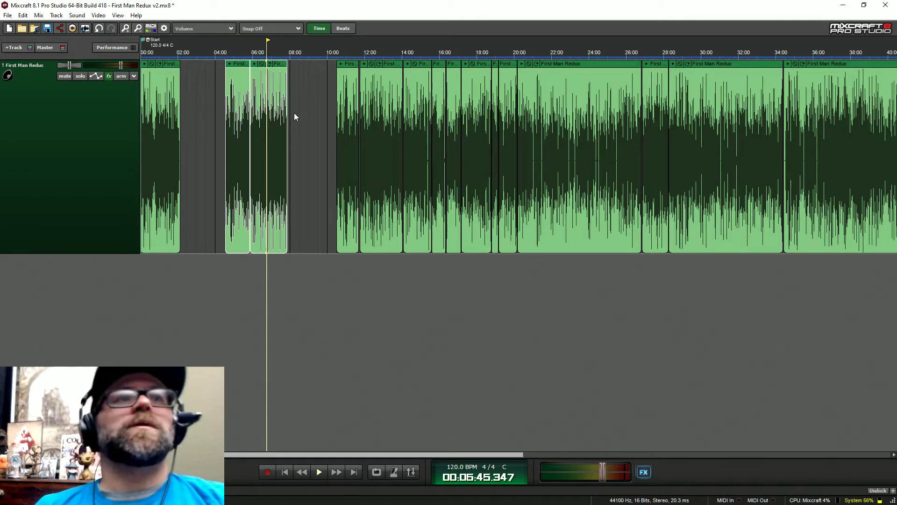
Step: Locate the gap between the fourth and fifth clips near 11:43 and play from the start of the fifth clip
{"action": "left_click", "coordinate": [346, 48]}
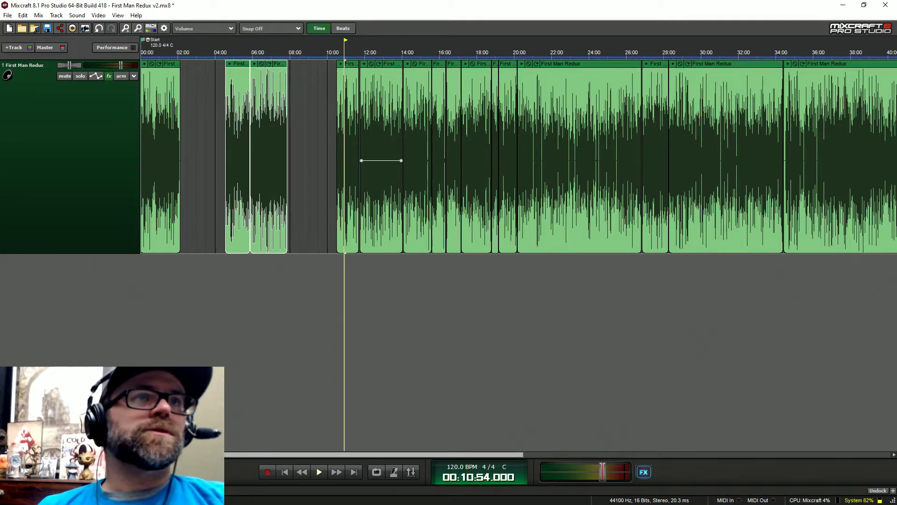
{"action": "scroll", "coordinate": [491, 104], "scroll_direction": "up", "scroll_amount": 5}
{"action": "scroll", "coordinate": [491, 104], "scroll_direction": "right", "scroll_amount": 5}
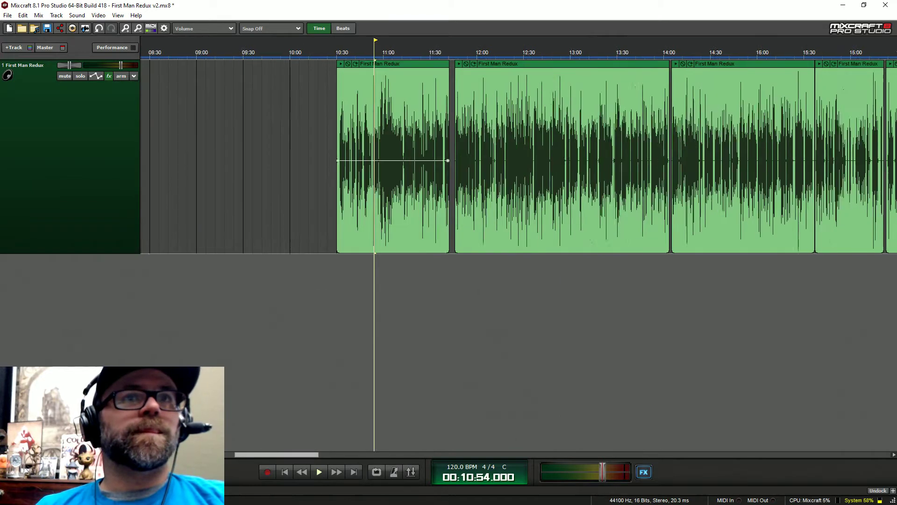
{"action": "left_click", "coordinate": [353, 54]}
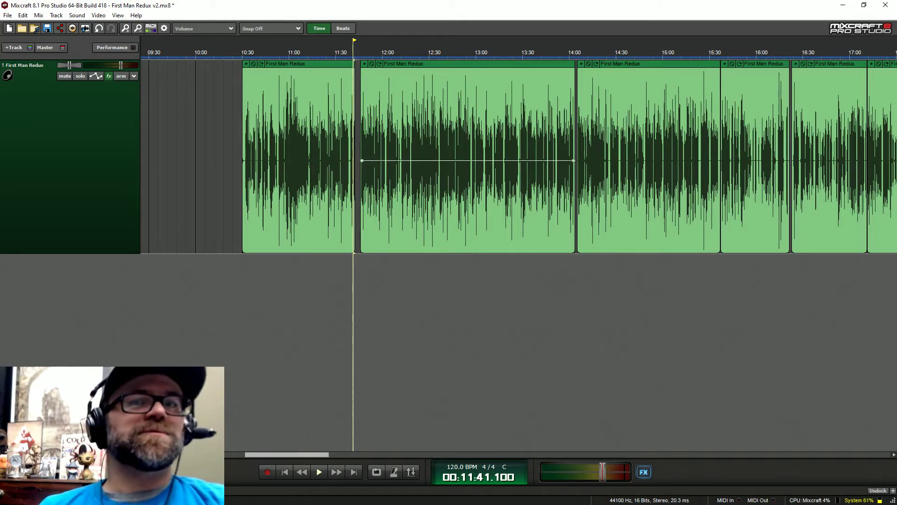
{"action": "left_click", "coordinate": [363, 60]}
{"action": "scroll", "coordinate": [361, 98], "scroll_direction": "up", "scroll_amount": 5}
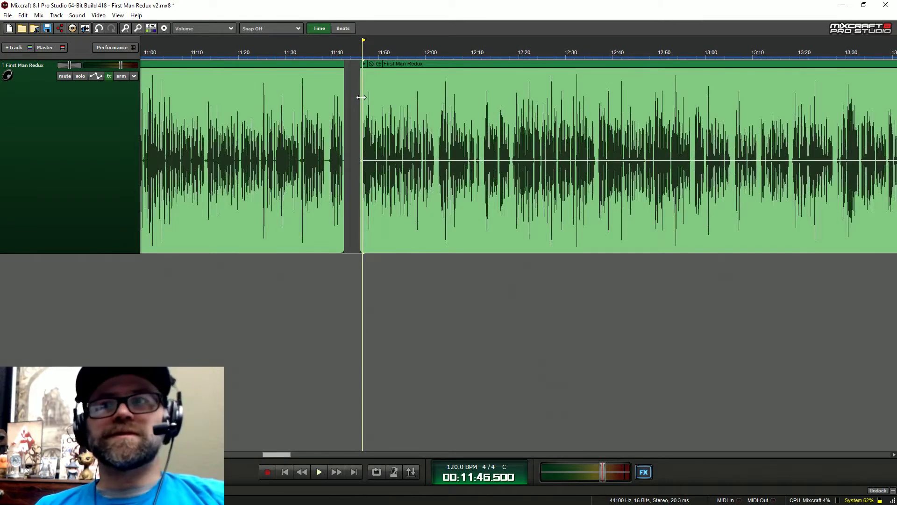
{"action": "scroll", "coordinate": [362, 97], "scroll_direction": "left", "scroll_amount": 2}
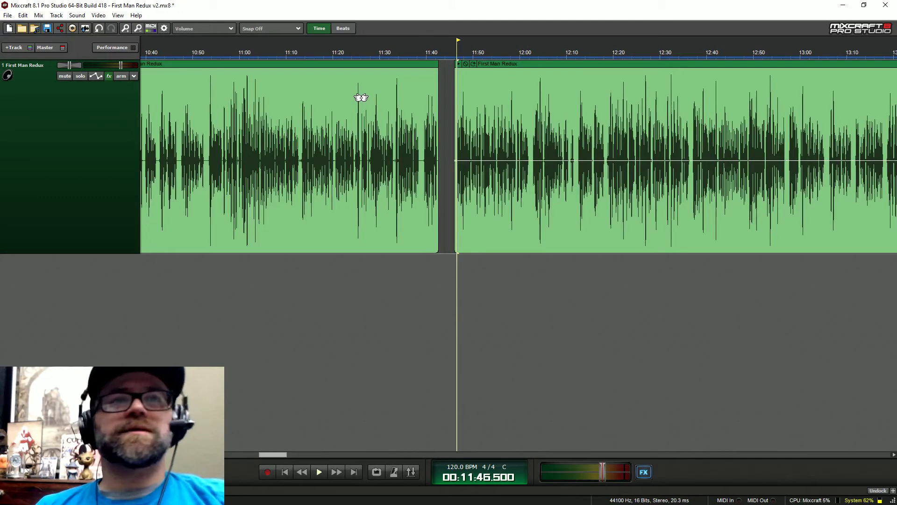
{"action": "left_click", "coordinate": [454, 52]}
{"action": "key", "text": "space"}
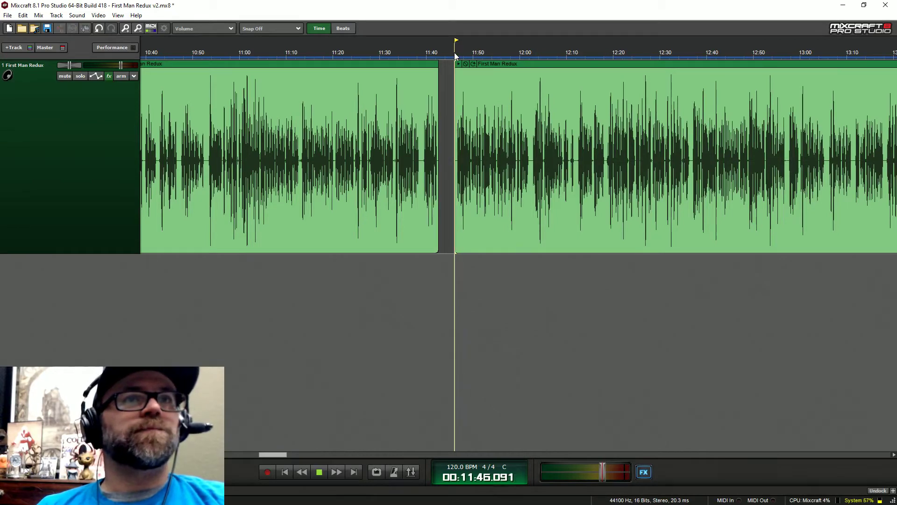
Step: Play the last words of the fourth clip from about 11:39 and the first words of the fifth from about 11:46
{"action": "left_click", "coordinate": [422, 54]}
{"action": "scroll", "coordinate": [497, 116], "scroll_direction": "up", "scroll_amount": 5}
{"action": "key", "text": "space"}
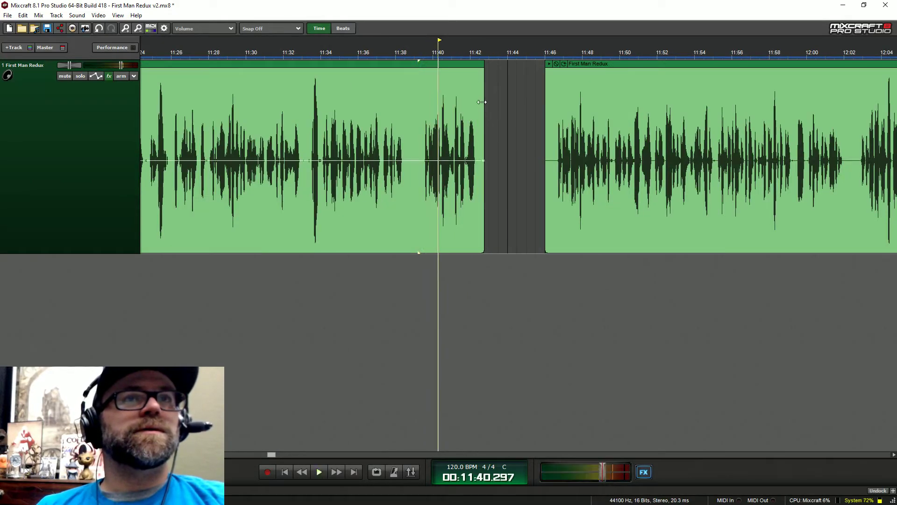
{"action": "left_click", "coordinate": [423, 52]}
{"action": "key", "text": "space"}
{"action": "left_click", "coordinate": [554, 51]}
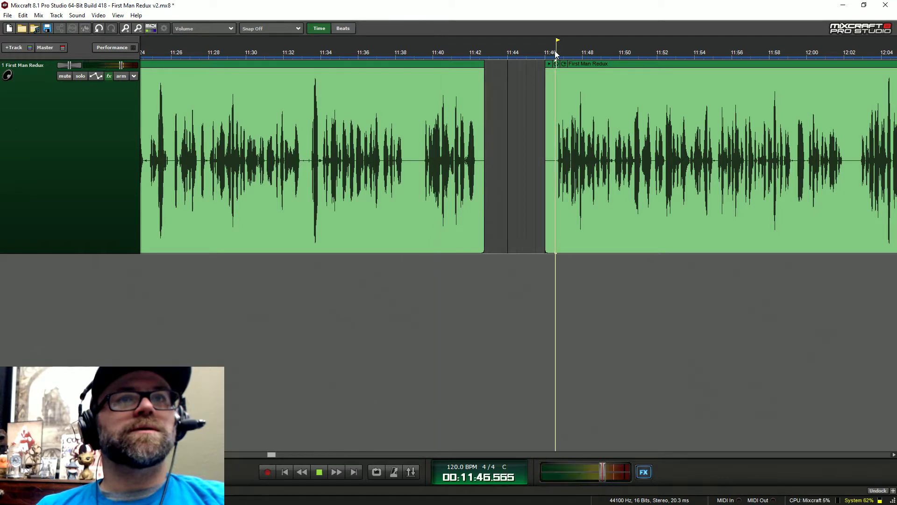
{"action": "key", "text": "space"}
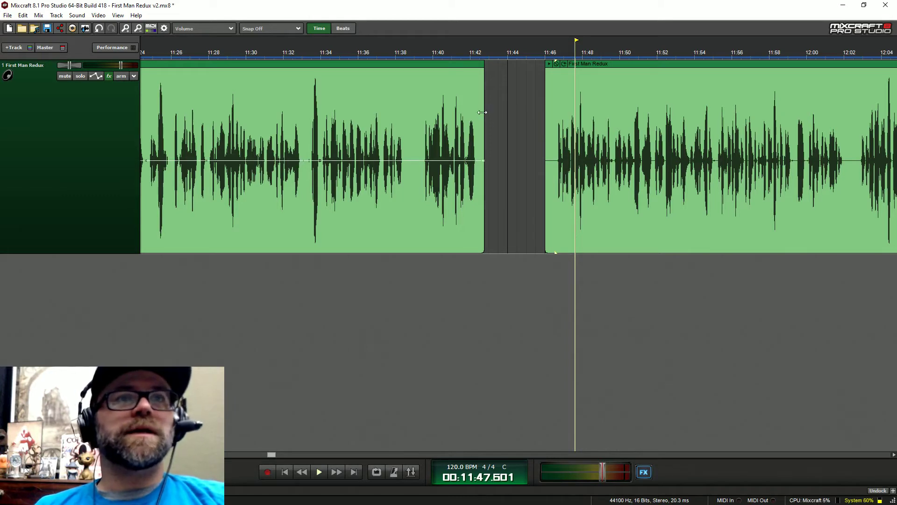
Step: Extend the fourth clip's end slightly to about 11:43 and play the audio on both sides of the gap again
{"action": "left_click_drag", "start_coordinate": [482, 112], "coordinate": [484, 159]}
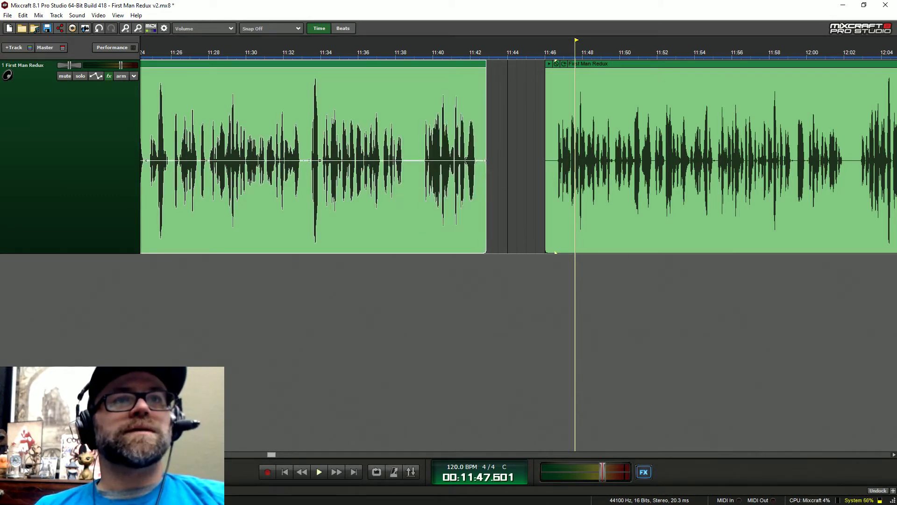
{"action": "left_click", "coordinate": [424, 53]}
{"action": "key", "text": "space"}
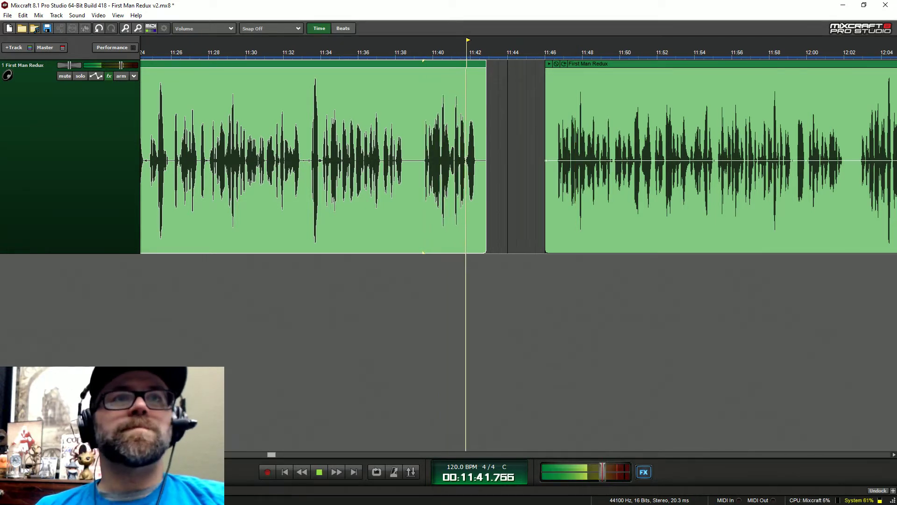
{"action": "key", "text": "space"}
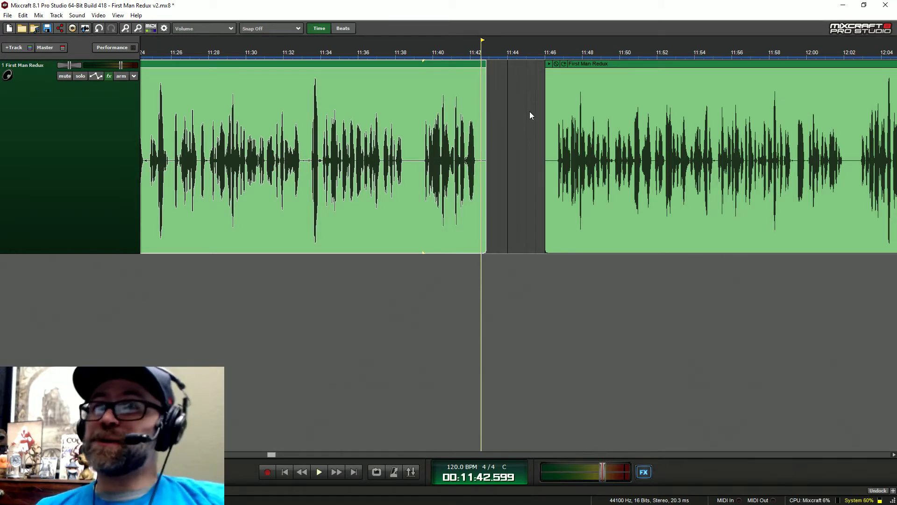
{"action": "left_click", "coordinate": [555, 53]}
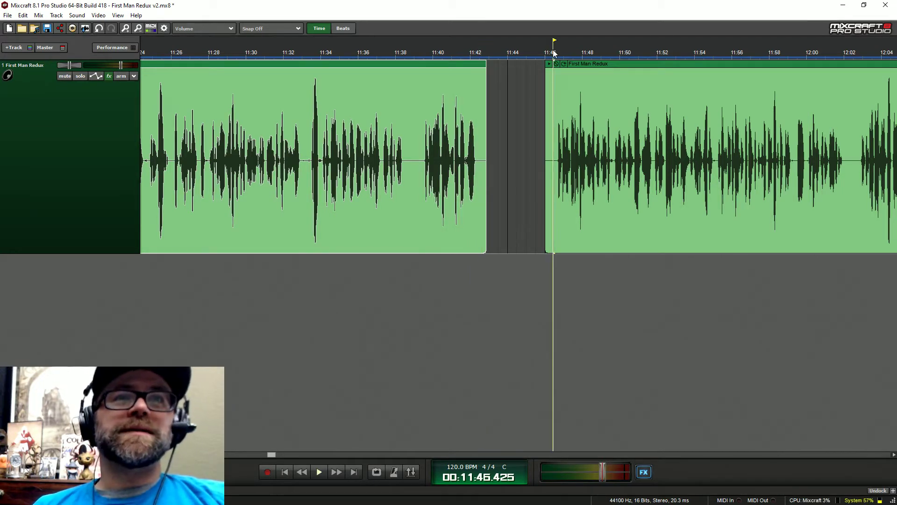
{"action": "key", "text": "space"}
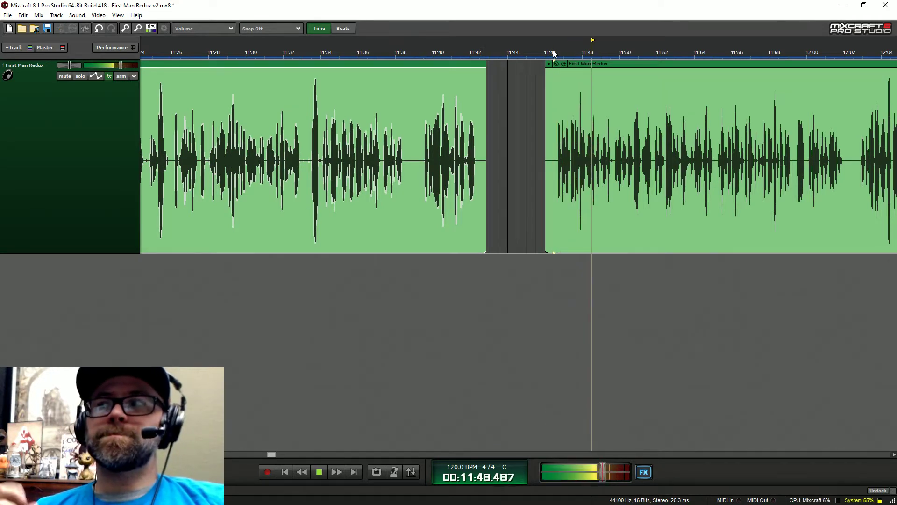
{"action": "key", "text": "space"}
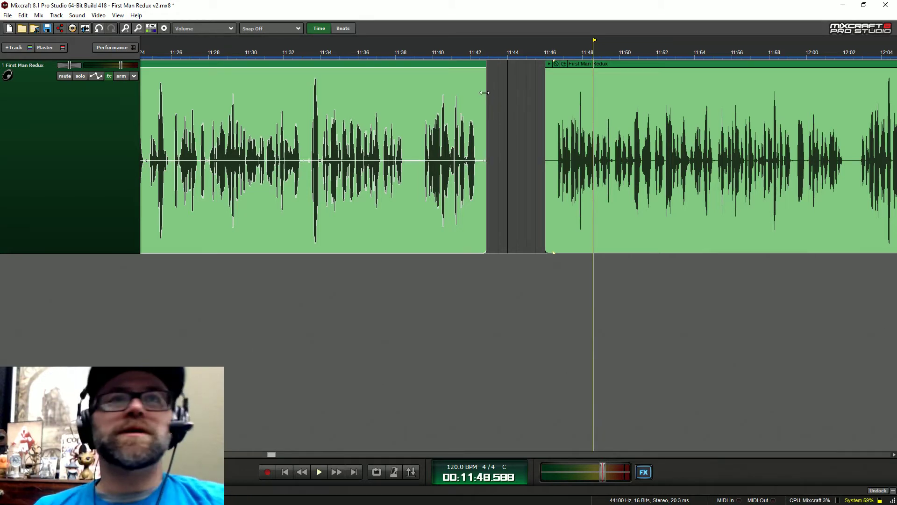
Step: Trim the last phrase off the fourth clip at about 11:38.4, move the fifth clip right behind it and play the join
{"action": "left_click_drag", "start_coordinate": [483, 93], "coordinate": [401, 135]}
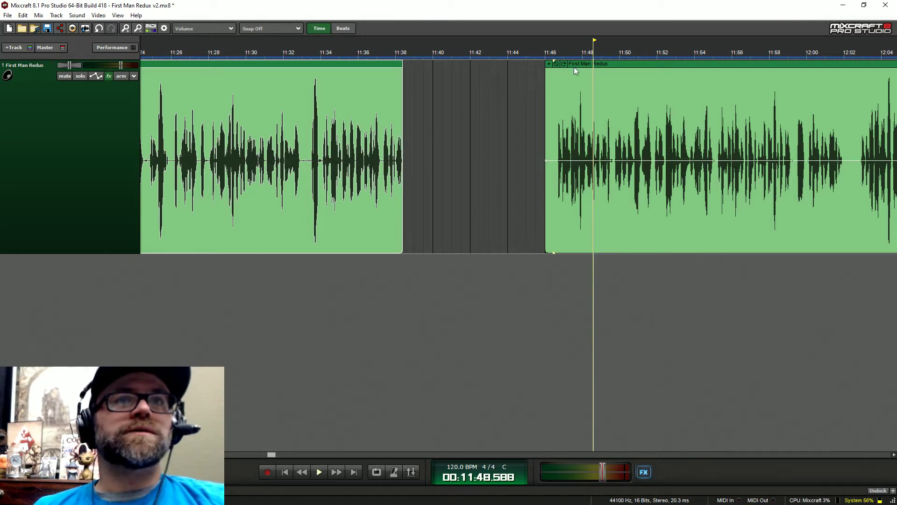
{"action": "left_click_drag", "start_coordinate": [576, 70], "coordinate": [435, 70]}
{"action": "left_click", "coordinate": [389, 51]}
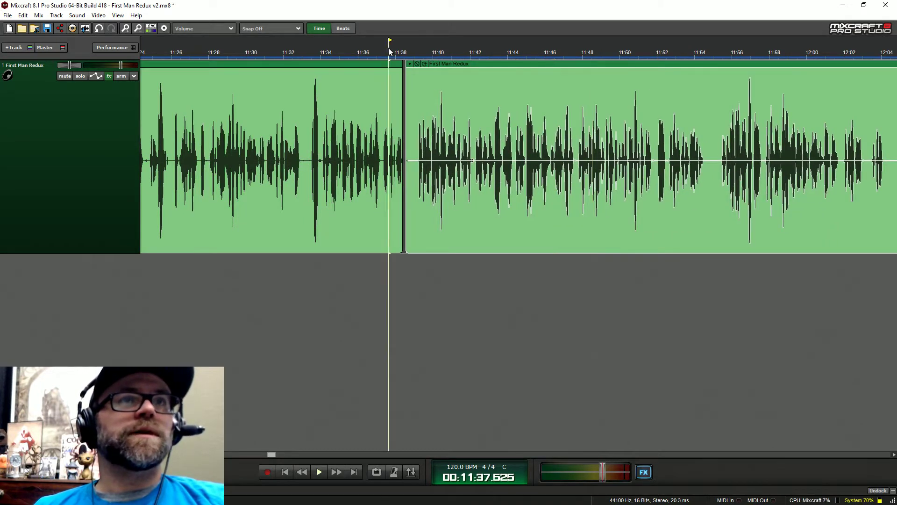
{"action": "key", "text": "space"}
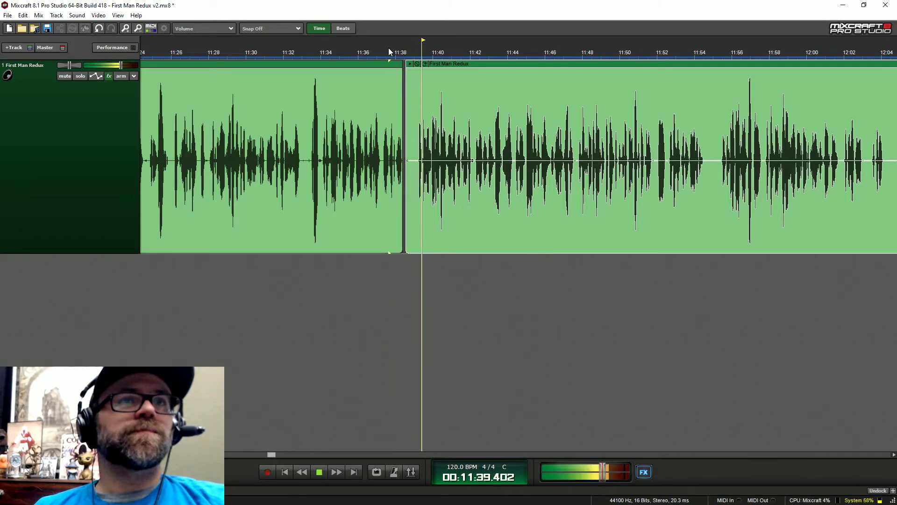
{"action": "scroll", "coordinate": [488, 69], "scroll_direction": "down", "scroll_amount": 3}
{"action": "key", "text": "space"}
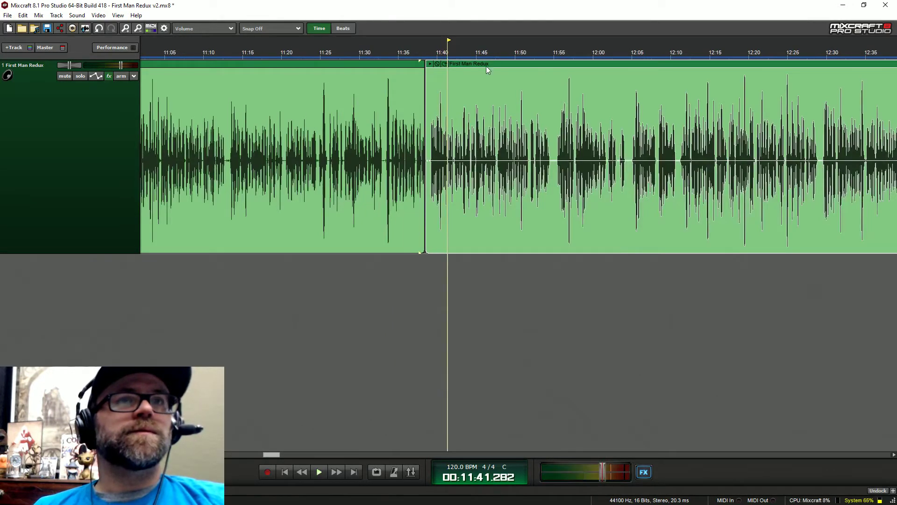
Step: Shift the fifth clip slightly later to start at about 11:38.8 and play its join with the fourth clip
{"action": "left_click_drag", "start_coordinate": [487, 66], "coordinate": [490, 66]}
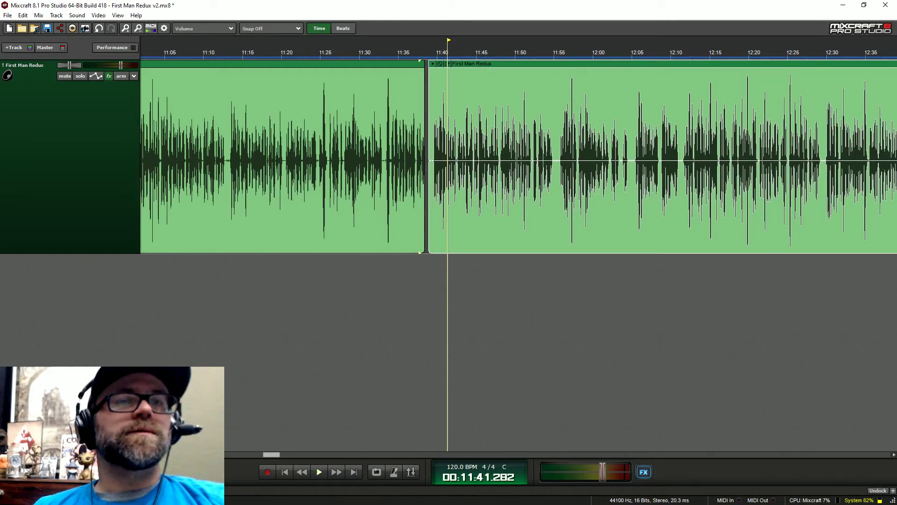
{"action": "left_click", "coordinate": [418, 52]}
{"action": "key", "text": "space"}
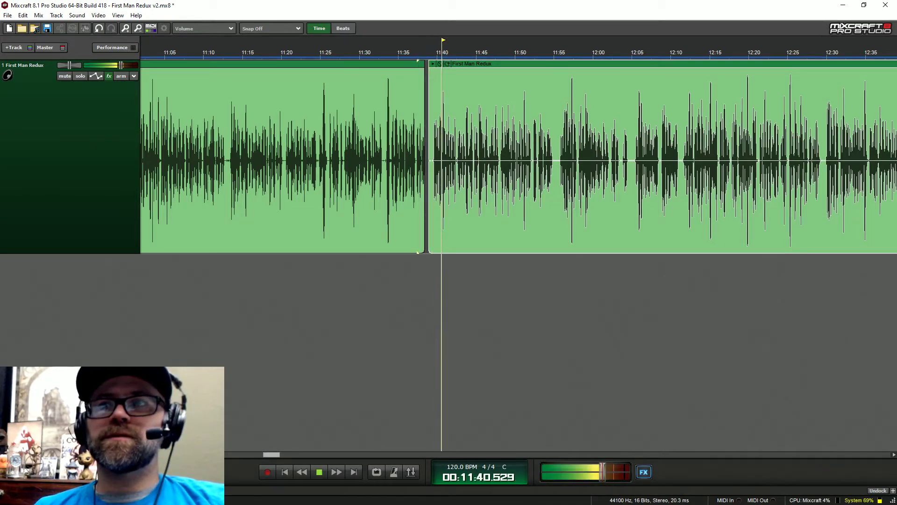
{"action": "key", "text": "space"}
Step: Move the sixth clip back to start at about 13:57.4, just behind the fifth, and play its opening words
{"action": "scroll", "coordinate": [518, 159], "scroll_direction": "right", "scroll_amount": 10}
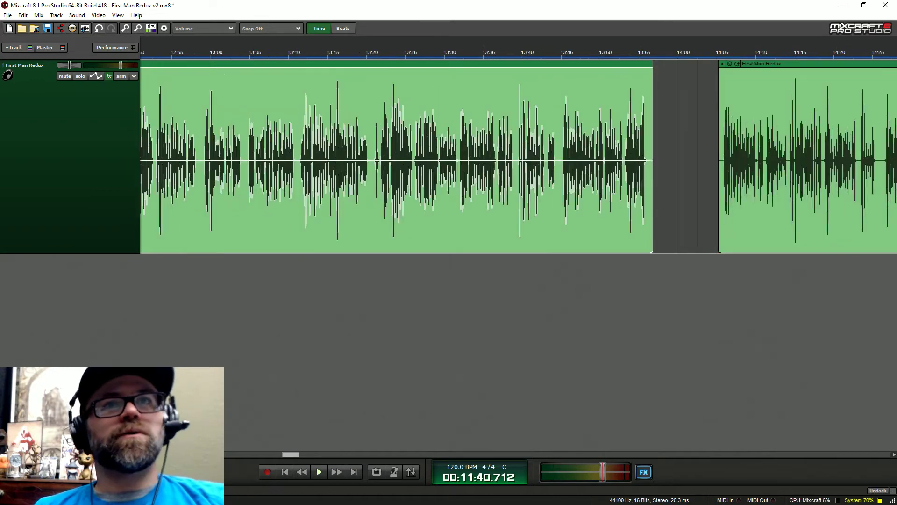
{"action": "left_click_drag", "start_coordinate": [780, 68], "coordinate": [720, 67]}
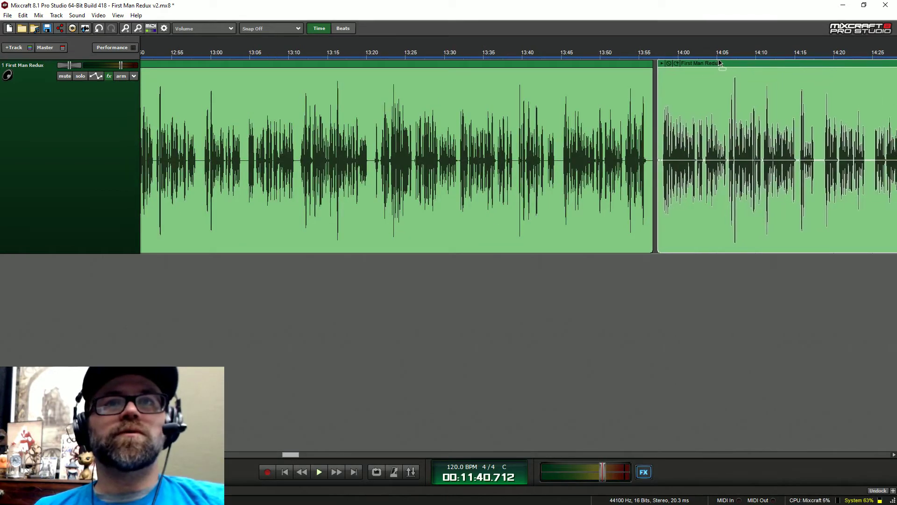
{"action": "left_click", "coordinate": [659, 55]}
{"action": "key", "text": "space"}
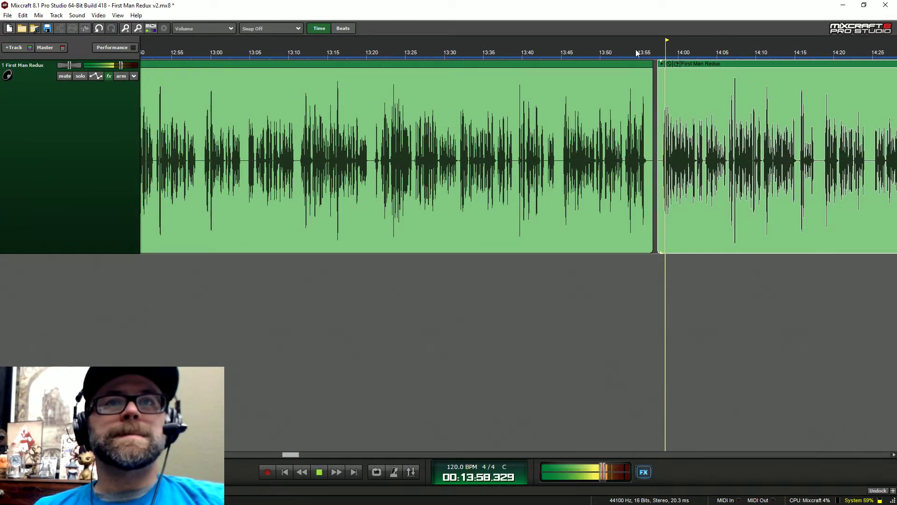
Step: Play the fifth clip's last phrases and the sixth clip's opening, and trim the fifth clip's end back to about 13:44
{"action": "left_click", "coordinate": [625, 50]}
{"action": "scroll", "coordinate": [629, 50], "scroll_direction": "up", "scroll_amount": 3}
{"action": "key", "text": "space"}
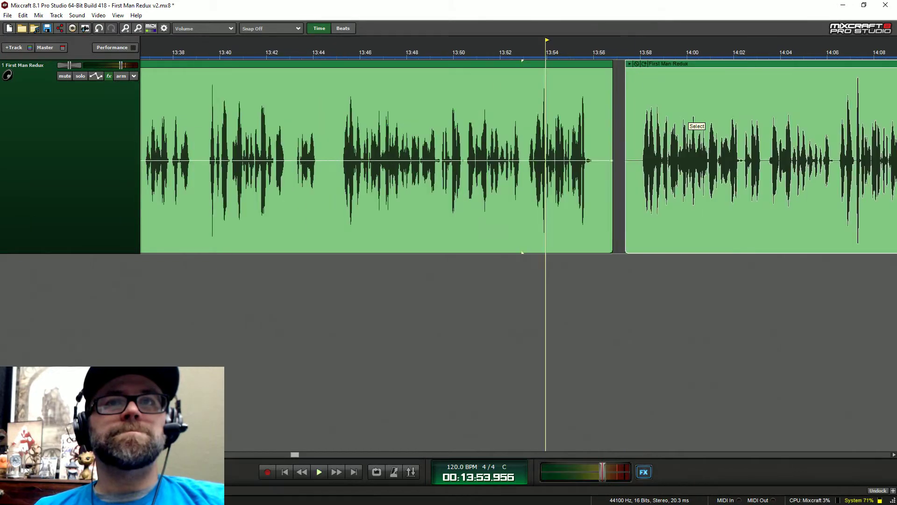
{"action": "left_click", "coordinate": [631, 47]}
{"action": "key", "text": "space"}
{"action": "left_click", "coordinate": [342, 50]}
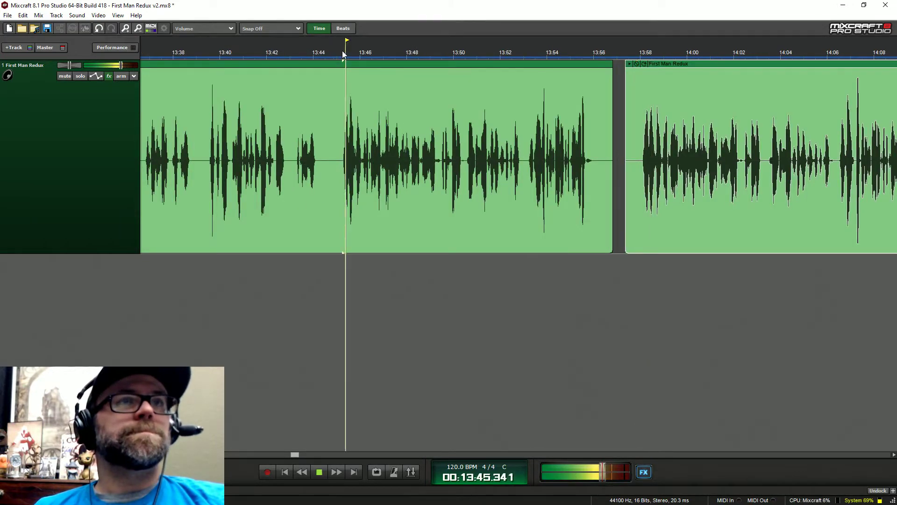
{"action": "left_click", "coordinate": [651, 60]}
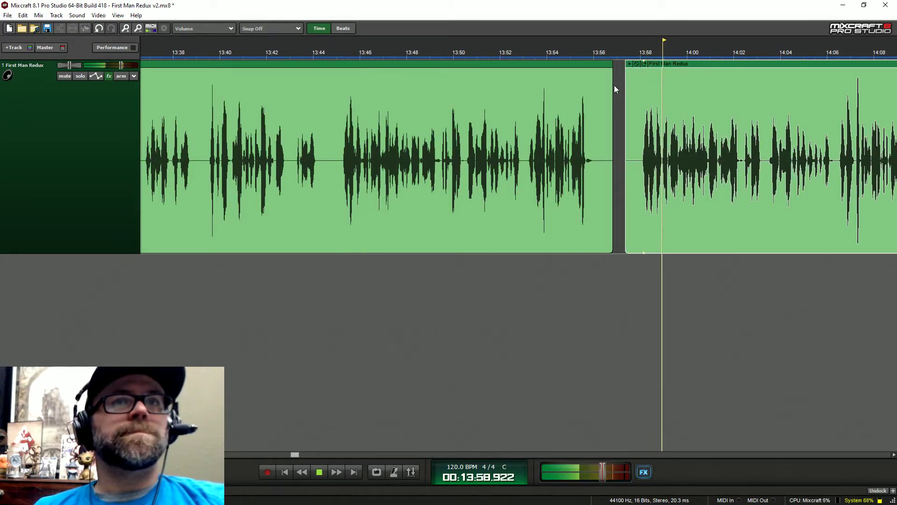
{"action": "left_click_drag", "start_coordinate": [612, 88], "coordinate": [313, 215]}
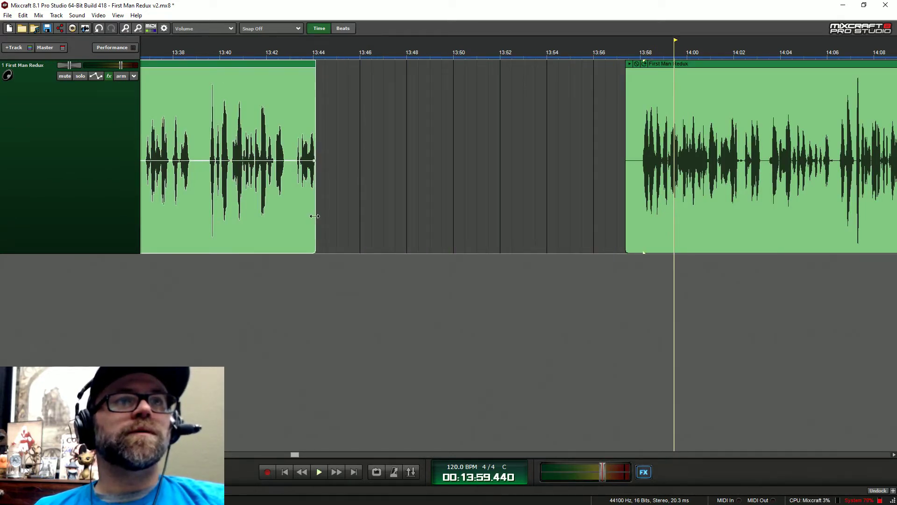
Step: Move the sixth clip to start at about 13:44.9 and play its join with the fifth clip
{"action": "left_click_drag", "start_coordinate": [654, 57], "coordinate": [362, 57]}
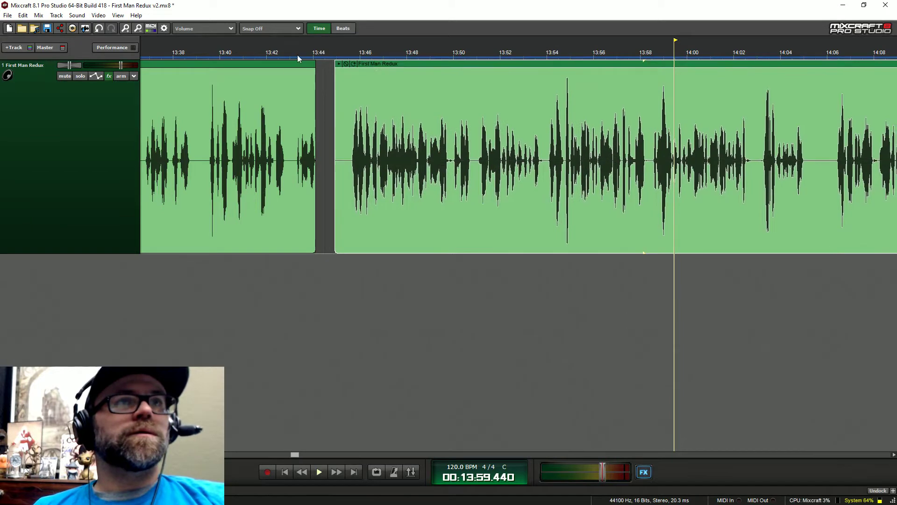
{"action": "left_click", "coordinate": [298, 56]}
{"action": "key", "text": "space"}
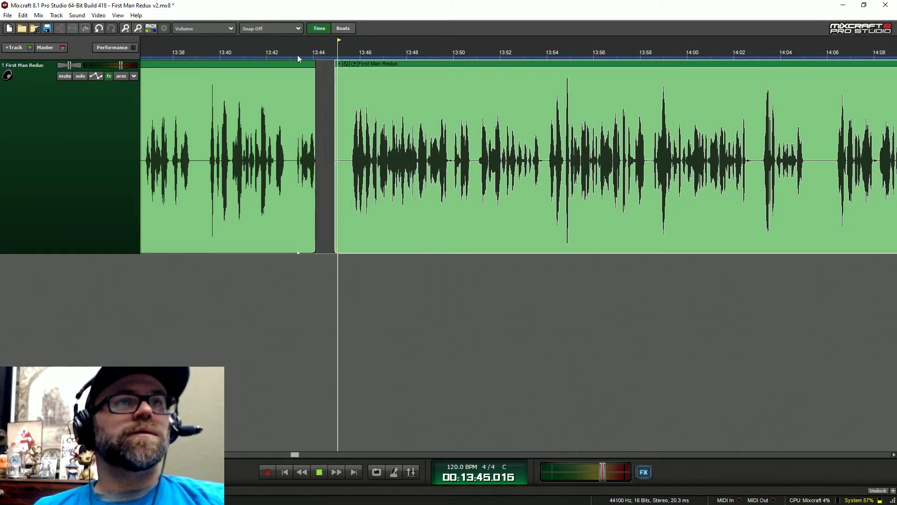
{"action": "key", "text": "space"}
Step: Nudge the sixth clip slightly later to start at about 13:45.1 and play across the gap before it again
{"action": "left_click_drag", "start_coordinate": [375, 65], "coordinate": [380, 65]}
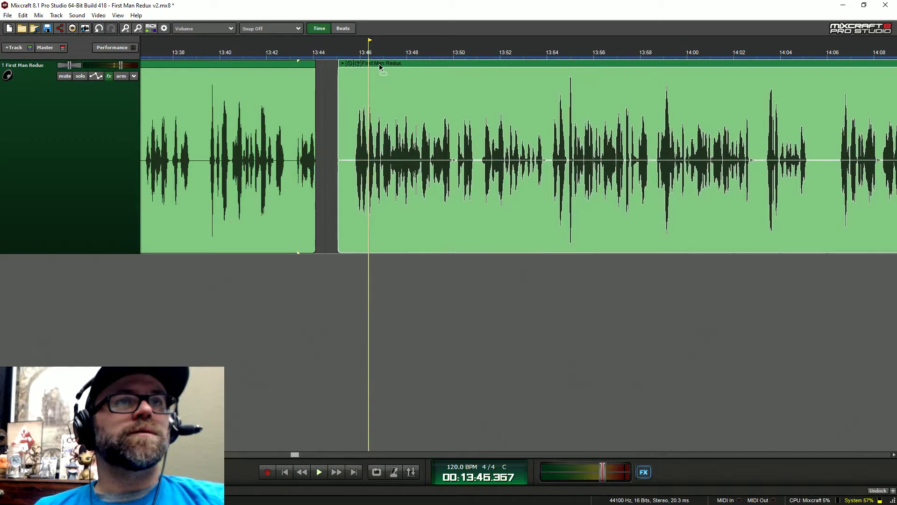
{"action": "left_click", "coordinate": [296, 54]}
{"action": "key", "text": "space"}
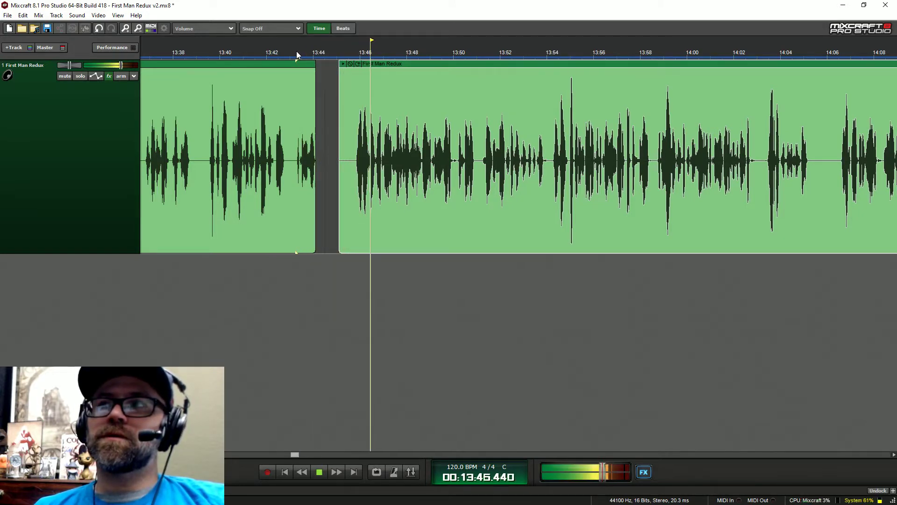
{"action": "key", "text": "space"}
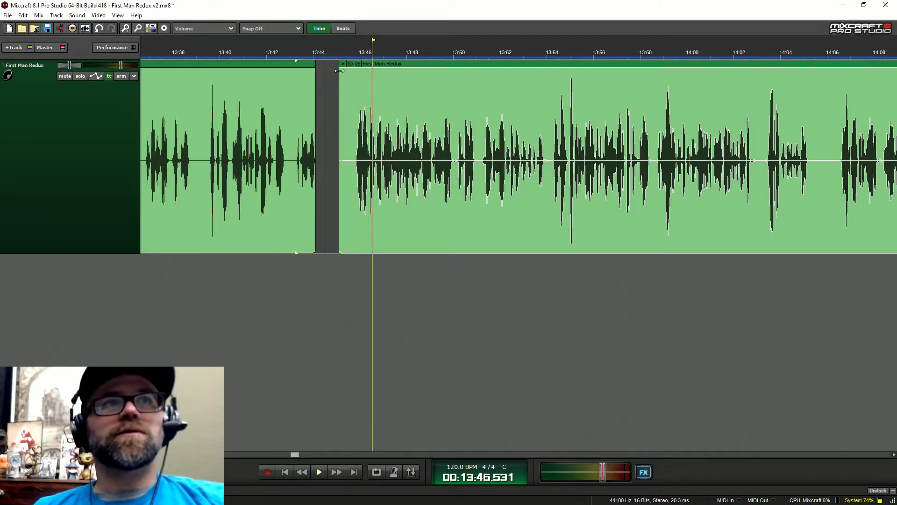
Step: Replay the sixth clip's opening words from about 13:45 several times
{"action": "left_click", "coordinate": [338, 55]}
{"action": "key", "text": "space"}
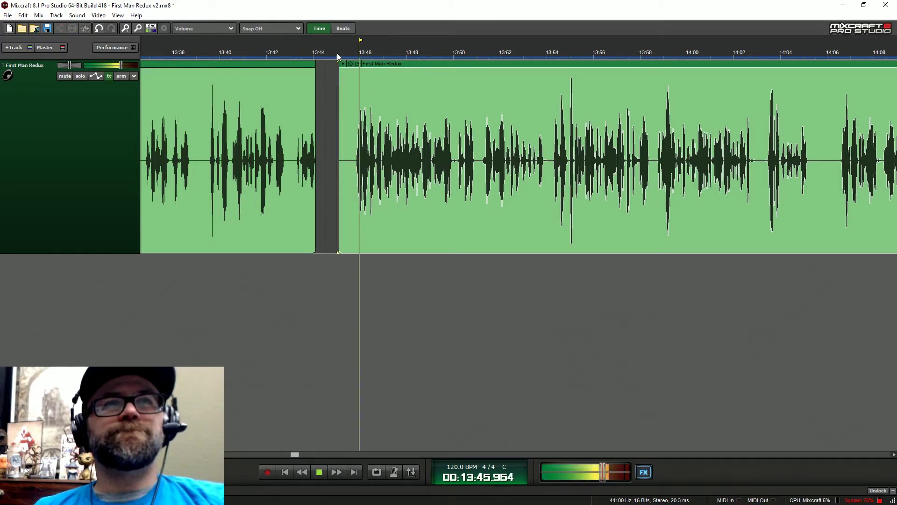
{"action": "key", "text": "space"}
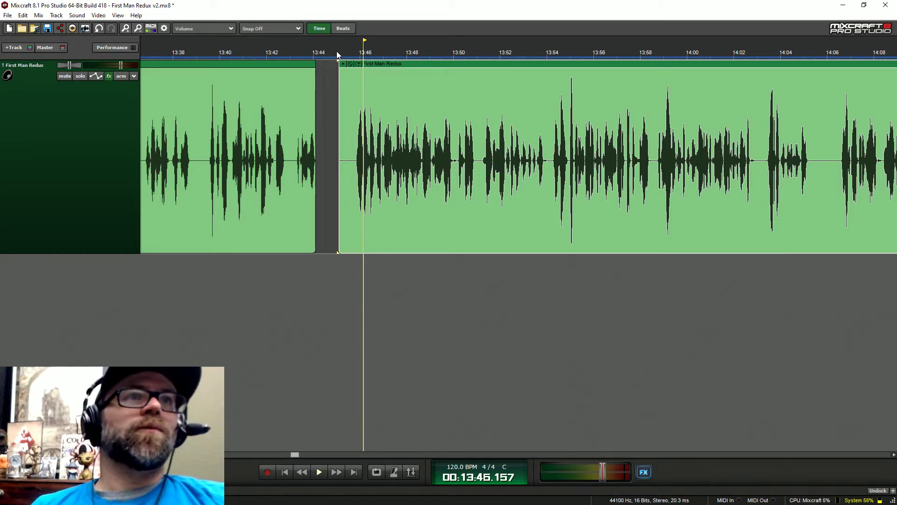
{"action": "left_click", "coordinate": [336, 52]}
{"action": "key", "text": "space"}
{"action": "key", "text": "space"}
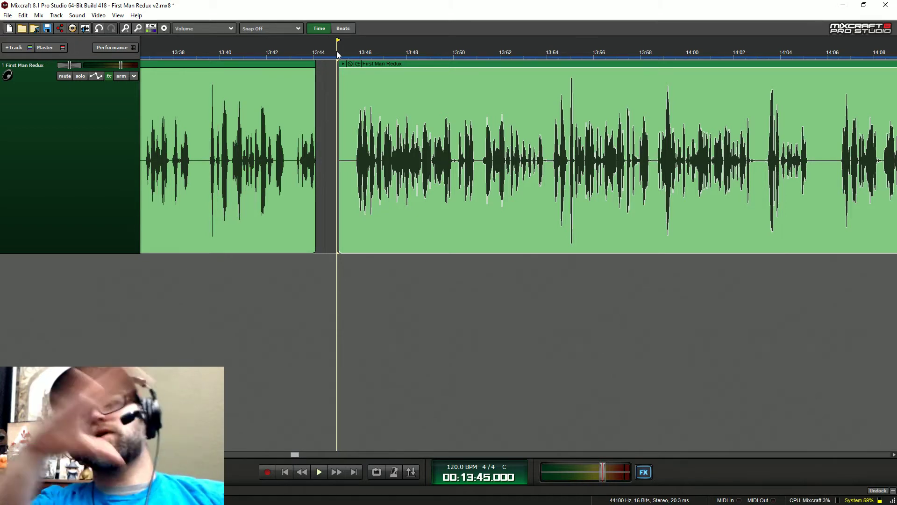
{"action": "key", "text": "space"}
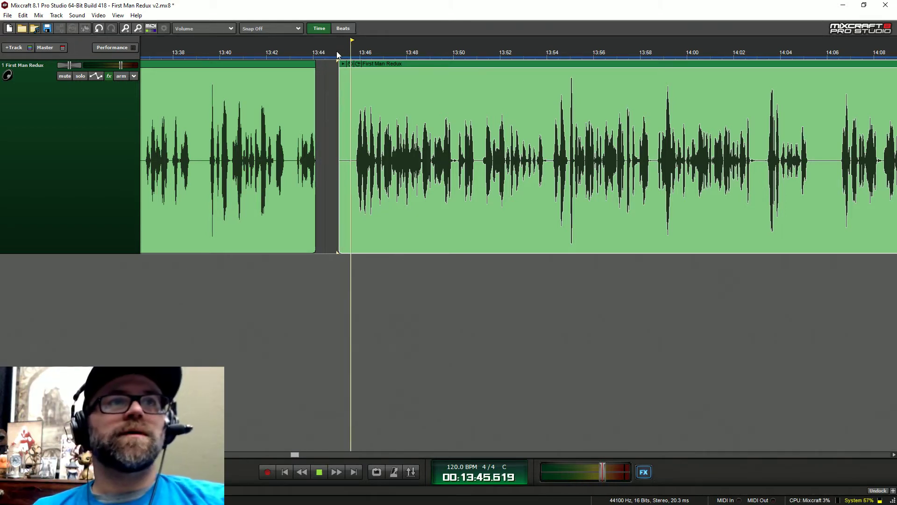
Step: Move the seventh clip to start at about 15:17.8, just behind the sixth, and play its opening words
{"action": "scroll", "coordinate": [519, 159], "scroll_direction": "down", "scroll_amount": 5}
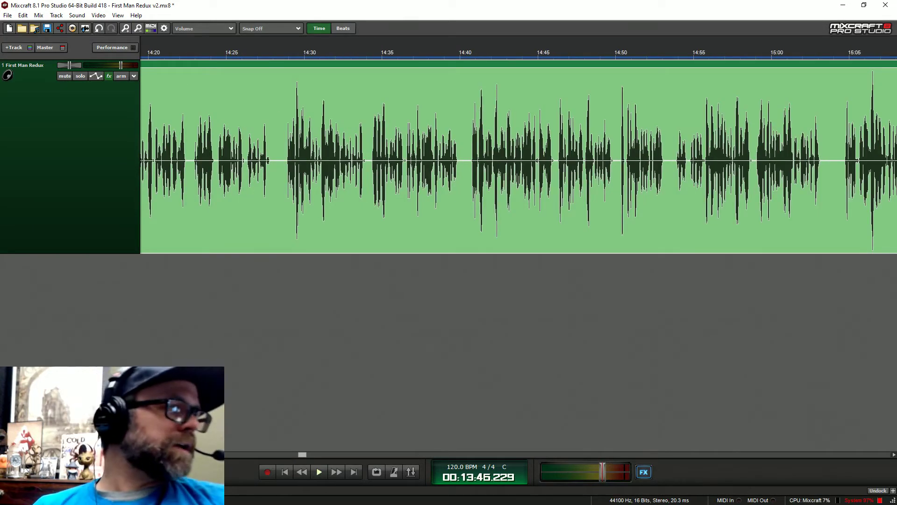
{"action": "scroll", "coordinate": [580, 109], "scroll_direction": "down", "scroll_amount": 8}
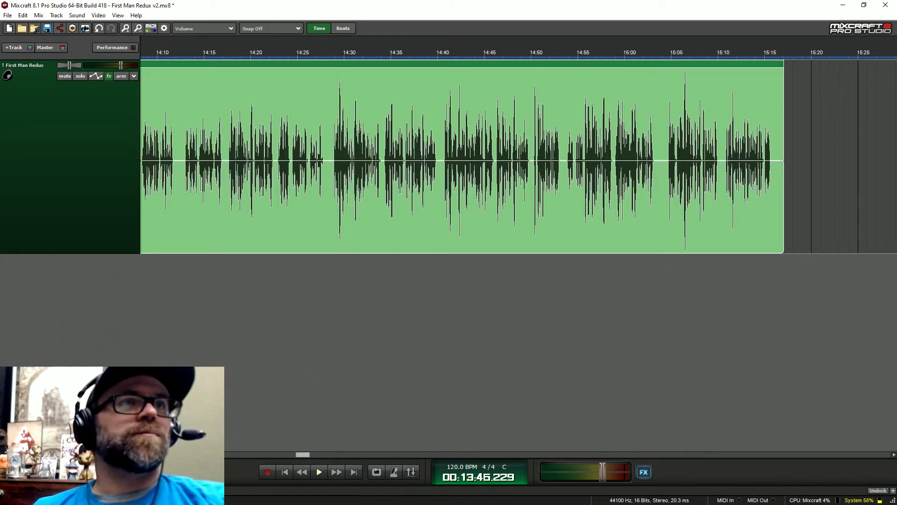
{"action": "left_click_drag", "start_coordinate": [627, 64], "coordinate": [446, 64]}
{"action": "left_click", "coordinate": [416, 55]}
{"action": "key", "text": "space"}
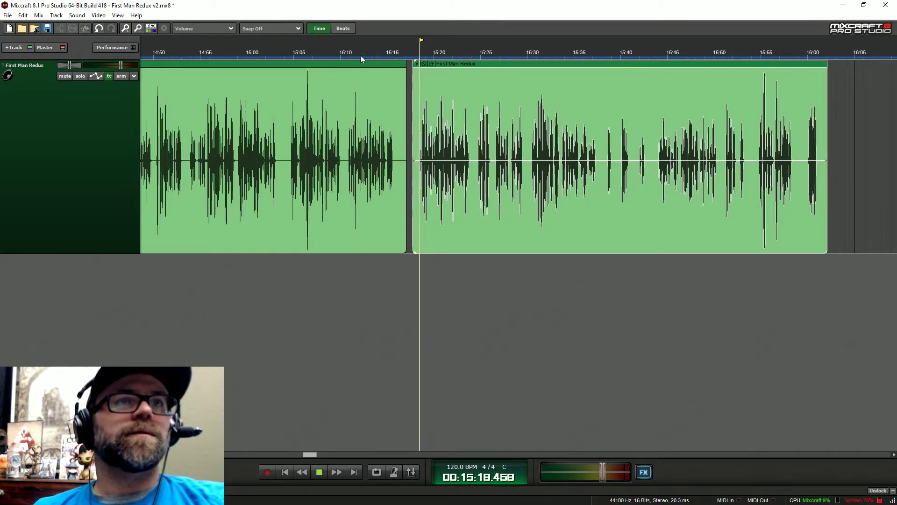
Step: Play the sixth clip's last phrase from about 15:10.7 and trim it off, ending the clip at about 15:10.6
{"action": "left_click", "coordinate": [347, 54]}
{"action": "scroll", "coordinate": [346, 55], "scroll_direction": "up", "scroll_amount": 5}
{"action": "key", "text": "space"}
{"action": "scroll", "coordinate": [347, 54], "scroll_direction": "up", "scroll_amount": 2}
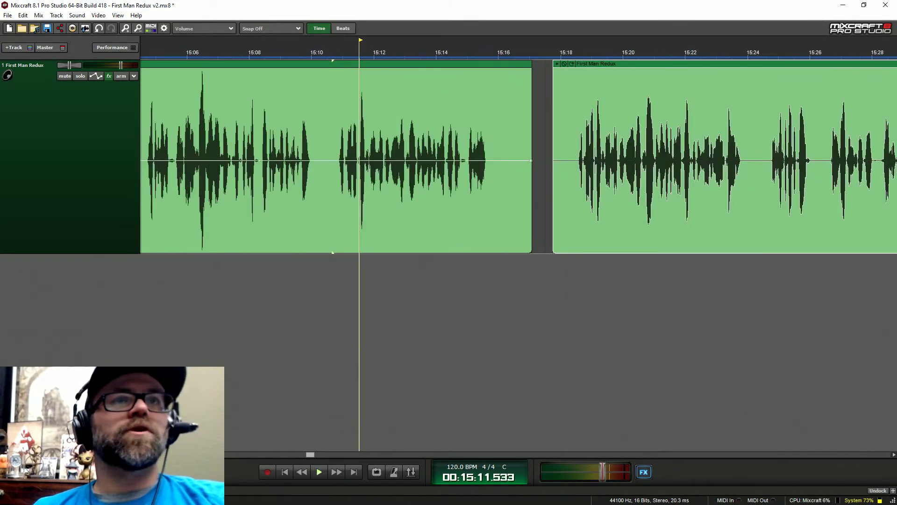
{"action": "left_click_drag", "start_coordinate": [533, 110], "coordinate": [329, 181]}
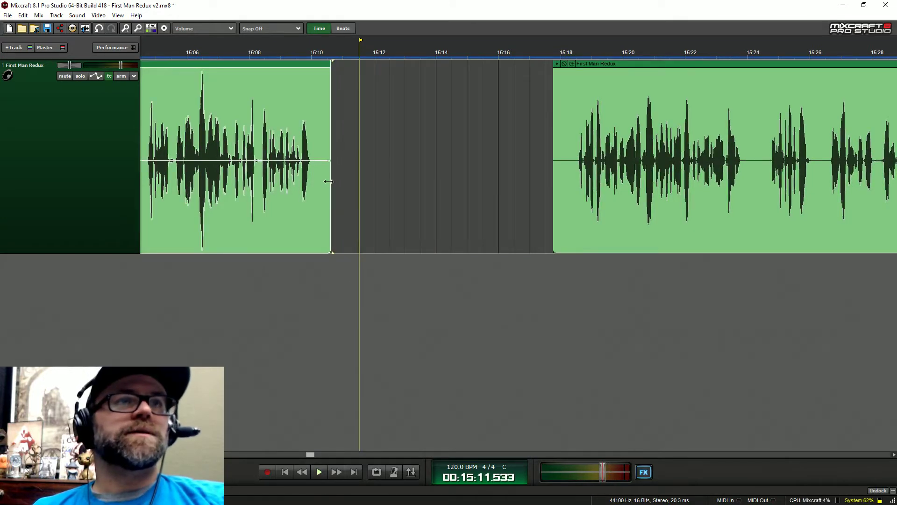
Step: Move the seventh clip to about 15:10.1 so it slightly overlaps the sixth clip's end, and play the join
{"action": "left_click_drag", "start_coordinate": [602, 64], "coordinate": [366, 61]}
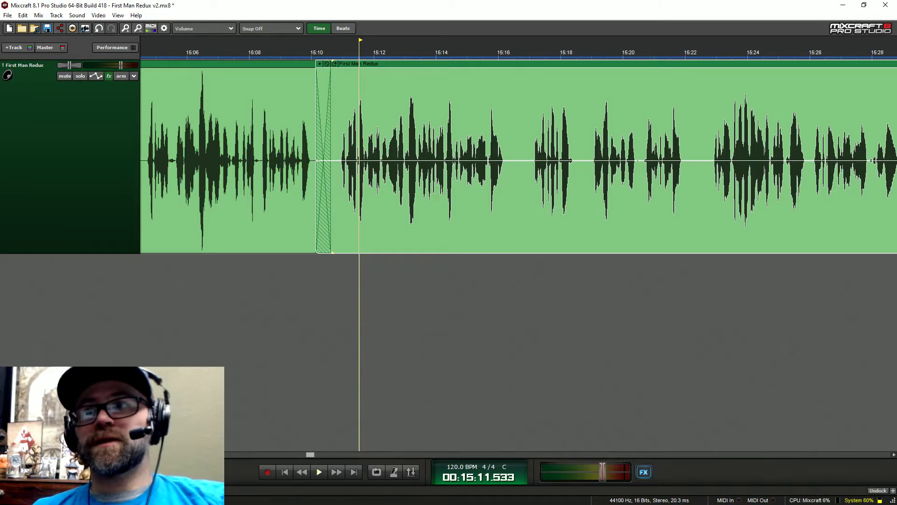
{"action": "left_click", "coordinate": [300, 50]}
{"action": "key", "text": "space"}
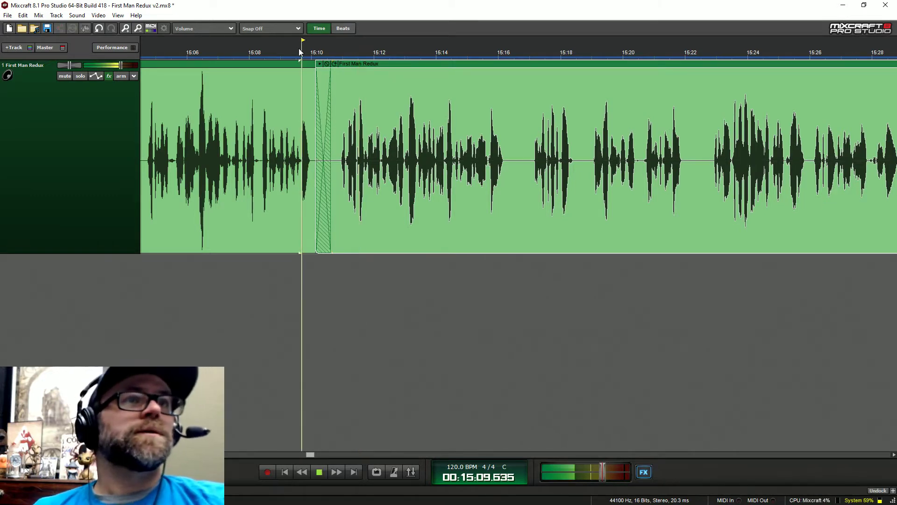
{"action": "key", "text": "space"}
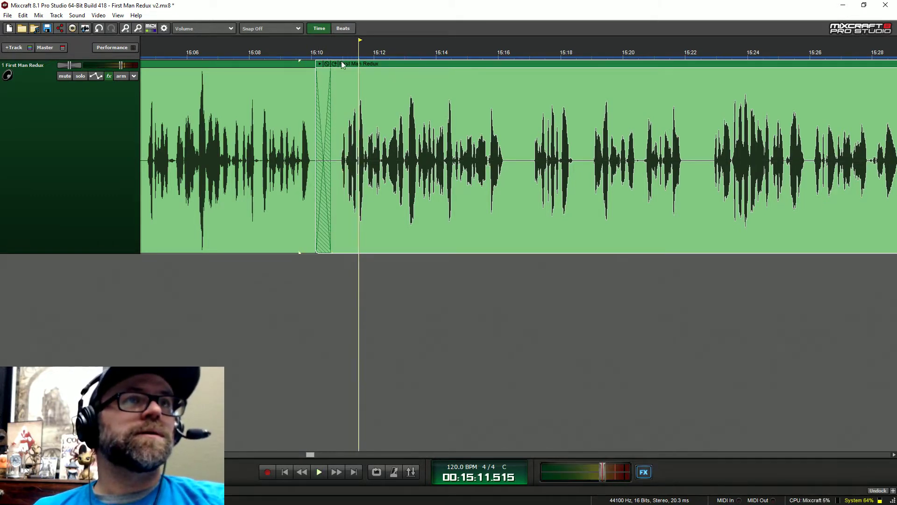
Step: Shift the seventh clip slightly later to start at about 15:10.4 and play its join with the sixth clip
{"action": "left_click_drag", "start_coordinate": [321, 63], "coordinate": [330, 64]}
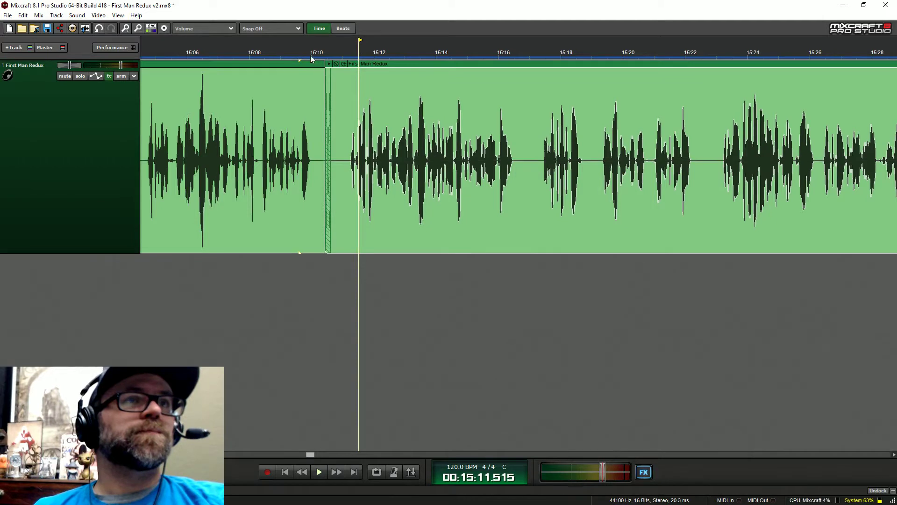
{"action": "left_click", "coordinate": [299, 54]}
{"action": "key", "text": "space"}
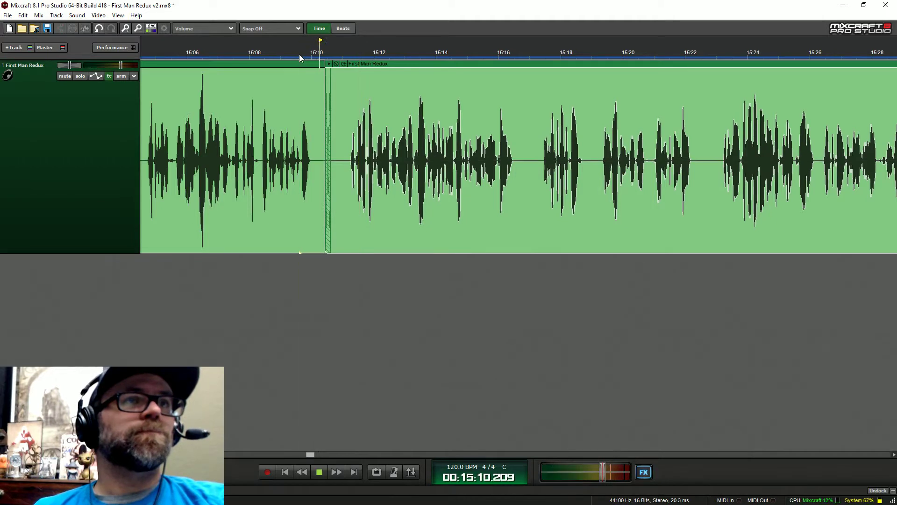
{"action": "key", "text": "space"}
Step: Trim the silence off the sixth clip's end at about 15:10.0 and play across the gap into the seventh clip
{"action": "scroll", "coordinate": [306, 54], "scroll_direction": "up", "scroll_amount": 2}
{"action": "left_click", "coordinate": [358, 141]}
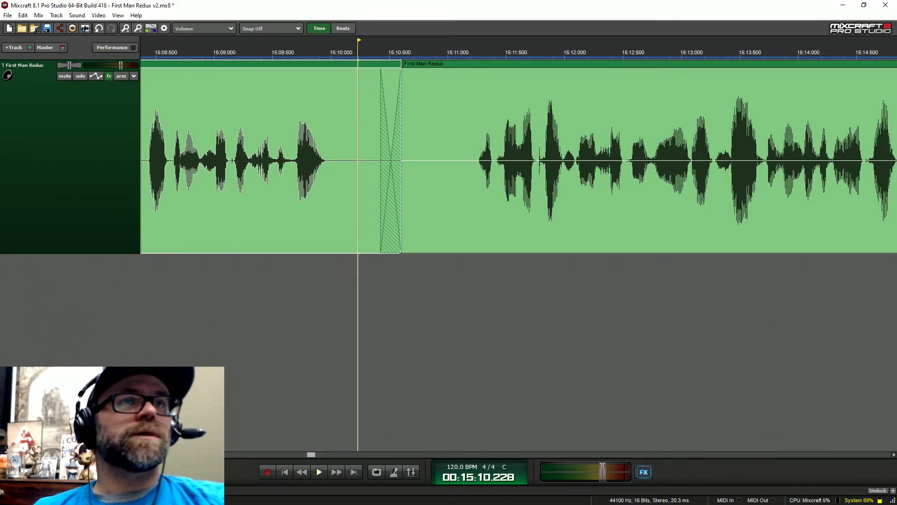
{"action": "left_click_drag", "start_coordinate": [397, 120], "coordinate": [328, 168]}
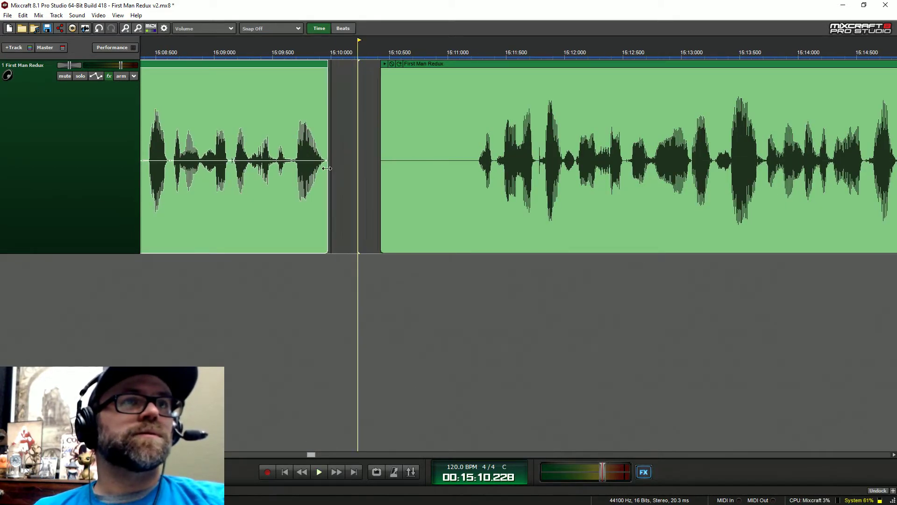
{"action": "left_click", "coordinate": [275, 56]}
{"action": "key", "text": "space"}
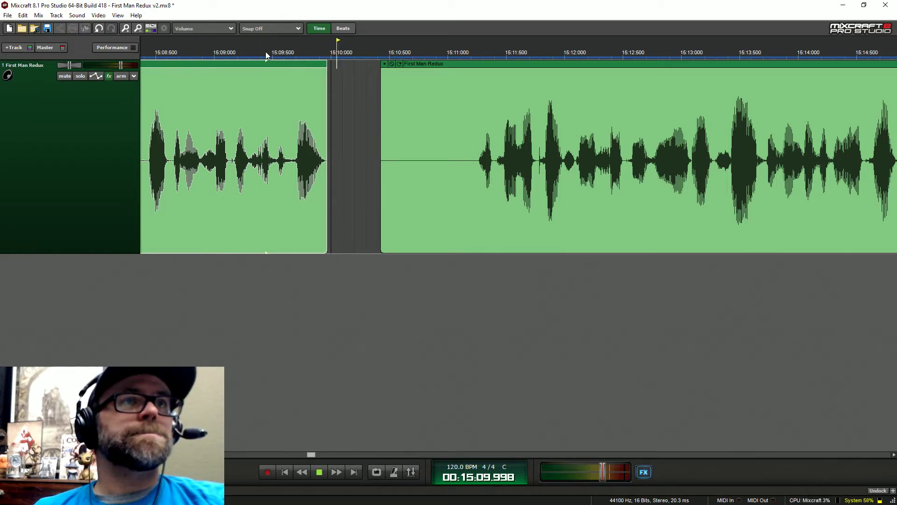
{"action": "scroll", "coordinate": [416, 191], "scroll_direction": "down", "scroll_amount": 4}
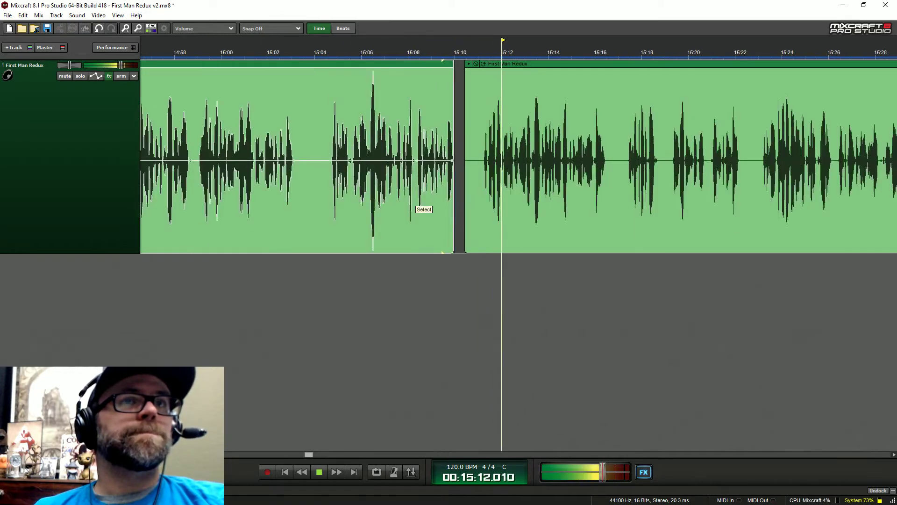
{"action": "key", "text": "space"}
Step: Move the eighth clip to start at about 15:55.7, just behind the seventh, and play its opening
{"action": "scroll", "coordinate": [415, 191], "scroll_direction": "right", "scroll_amount": 2}
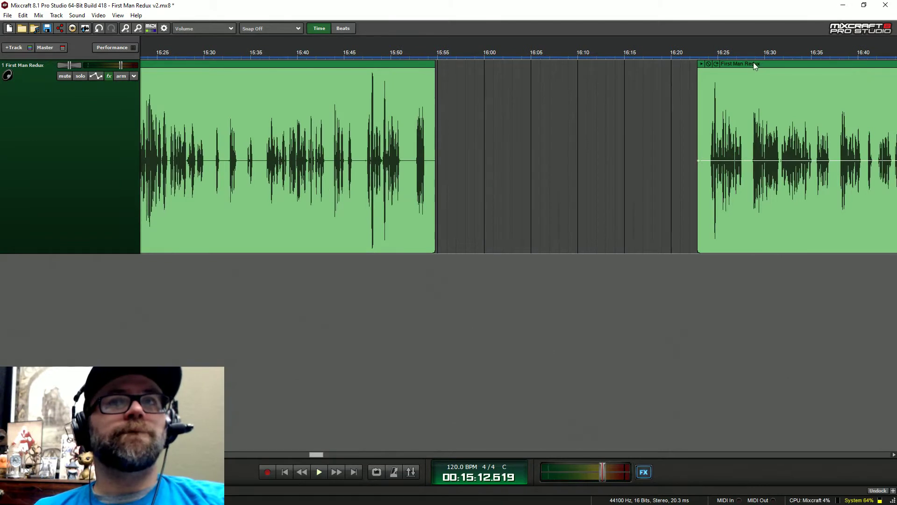
{"action": "left_click_drag", "start_coordinate": [753, 63], "coordinate": [453, 58]}
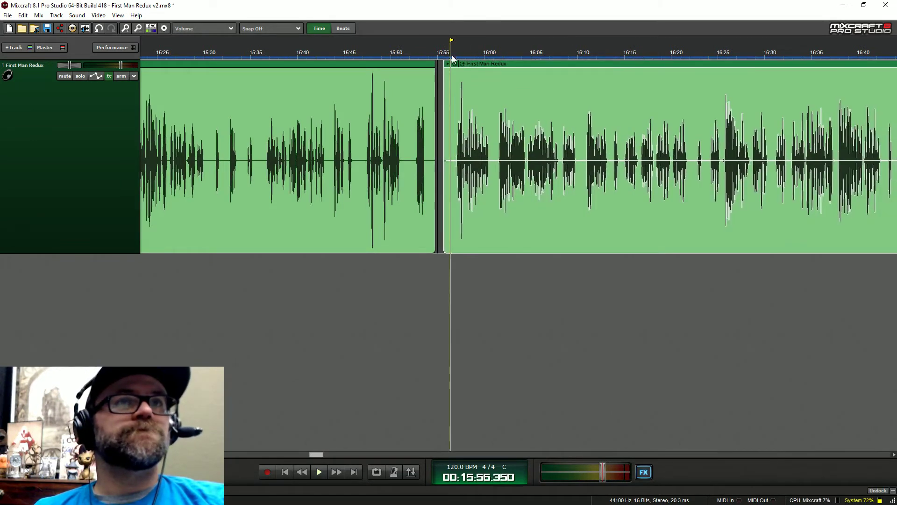
{"action": "key", "text": "space"}
Step: Play the seventh clip's last phrases from about 15:52.6 and 15:47.3, and trim its end back to about 15:45.9
{"action": "left_click", "coordinate": [415, 49]}
{"action": "scroll", "coordinate": [414, 49], "scroll_direction": "up", "scroll_amount": 3}
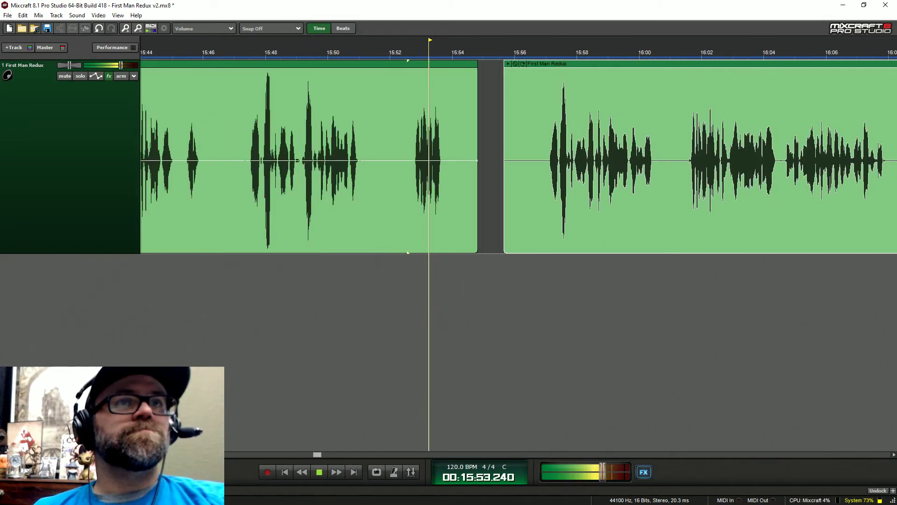
{"action": "left_click", "coordinate": [253, 49]}
{"action": "key", "text": "space"}
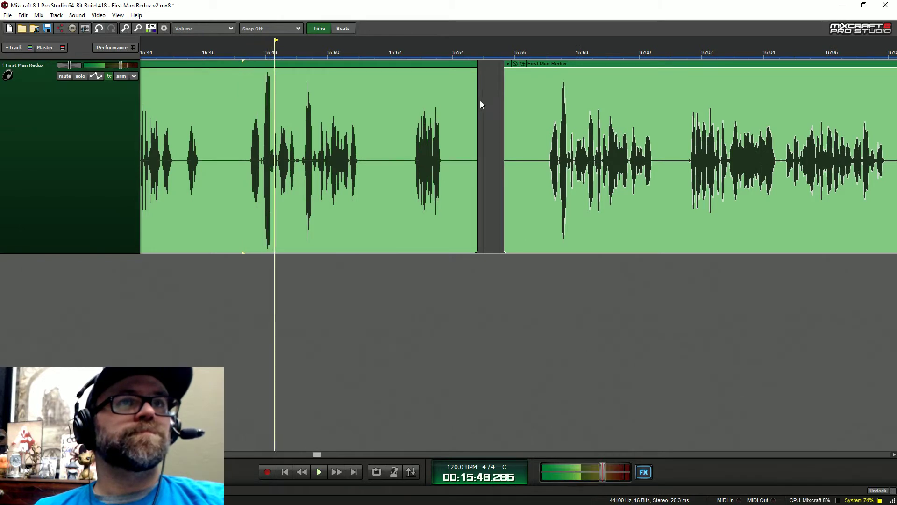
{"action": "left_click_drag", "start_coordinate": [478, 104], "coordinate": [200, 190]}
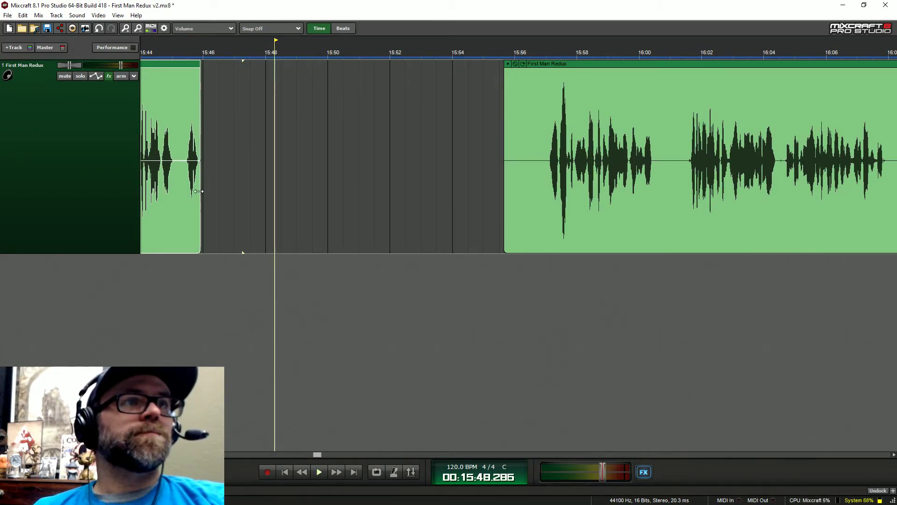
Step: Trim the eighth clip's start, move it behind the seventh to start at about 15:46.6, and play the join
{"action": "left_click_drag", "start_coordinate": [501, 99], "coordinate": [531, 104]}
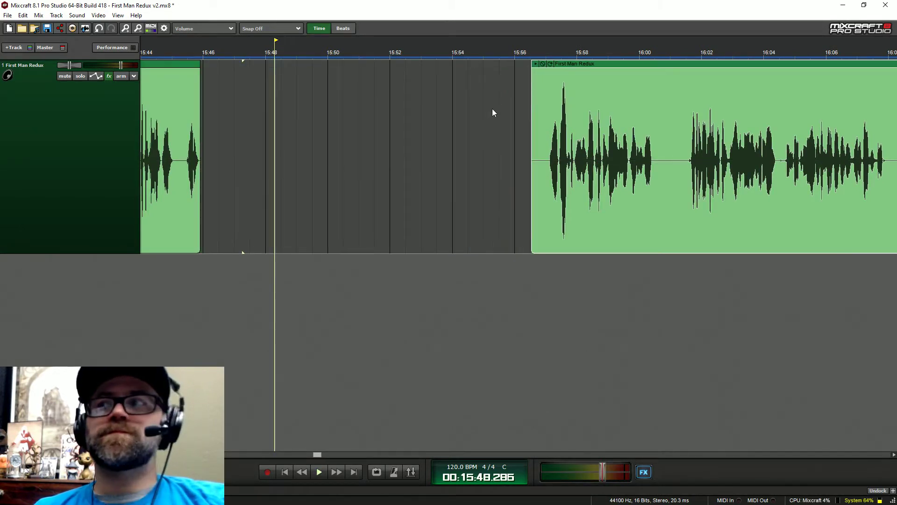
{"action": "scroll", "coordinate": [533, 100], "scroll_direction": "left", "scroll_amount": 2}
{"action": "left_click_drag", "start_coordinate": [676, 63], "coordinate": [366, 64]}
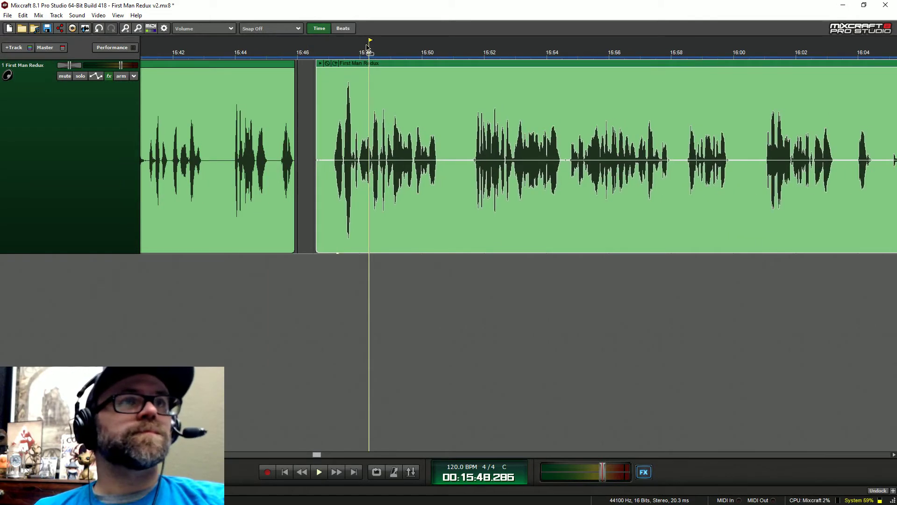
{"action": "left_click", "coordinate": [259, 53]}
{"action": "key", "text": "space"}
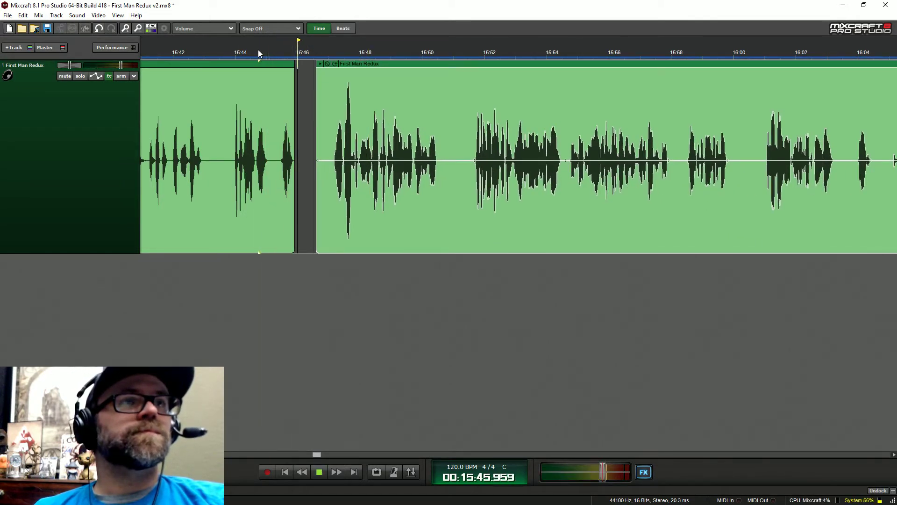
Step: Adjust the gap after the seventh clip by shifting the eighth to start at about 15:46.4, playing the join to check
{"action": "left_click_drag", "start_coordinate": [380, 68], "coordinate": [404, 67]}
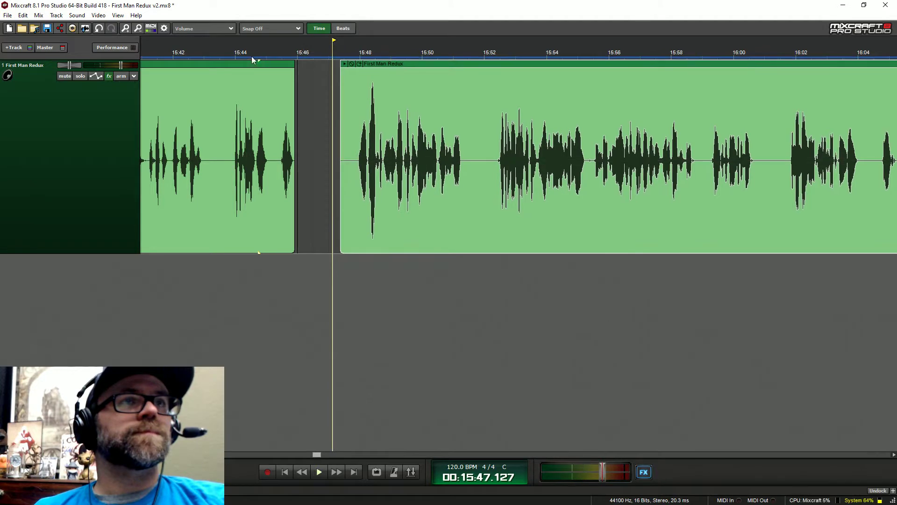
{"action": "left_click", "coordinate": [228, 59]}
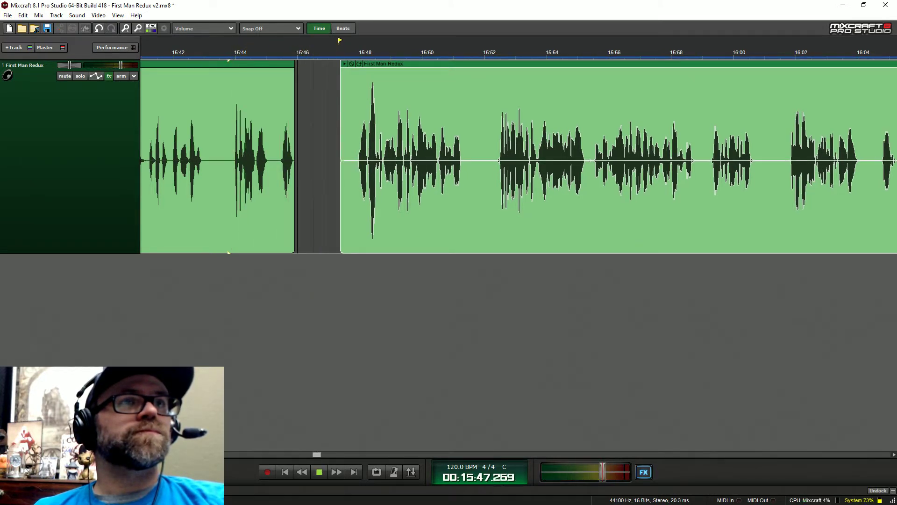
{"action": "key", "text": "space"}
{"action": "left_click_drag", "start_coordinate": [377, 70], "coordinate": [349, 68]}
{"action": "left_click", "coordinate": [254, 53]}
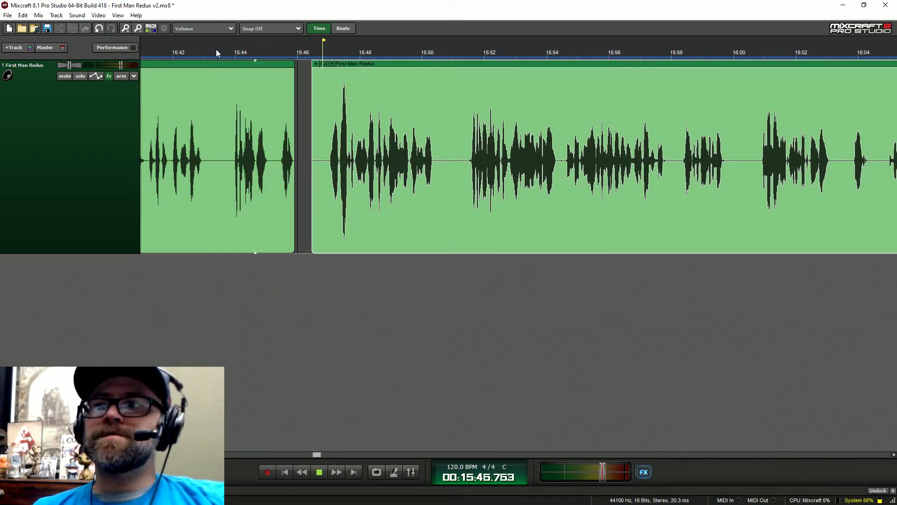
{"action": "key", "text": "space"}
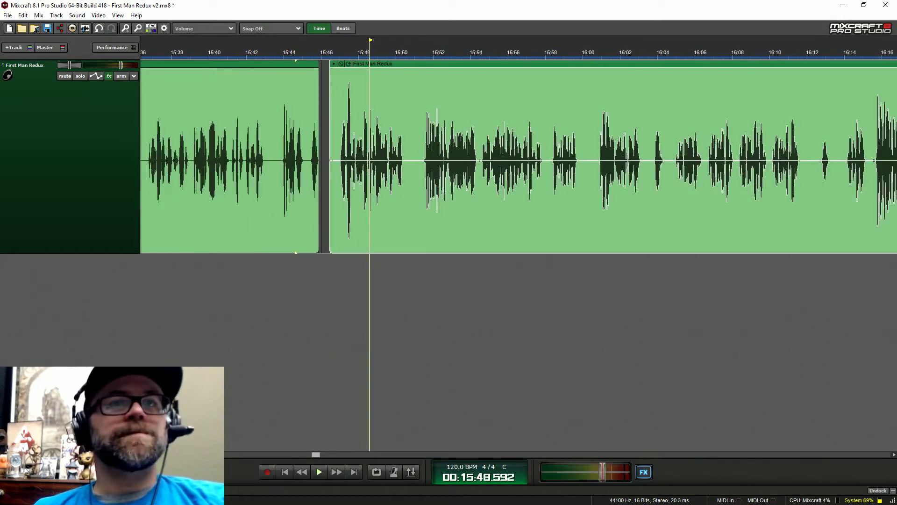
Step: Move the ninth clip to start at about 16:35.0, just behind the eighth, and play its opening
{"action": "scroll", "coordinate": [519, 157], "scroll_direction": "down", "scroll_amount": 3}
{"action": "scroll", "coordinate": [583, 108], "scroll_direction": "down", "scroll_amount": 2}
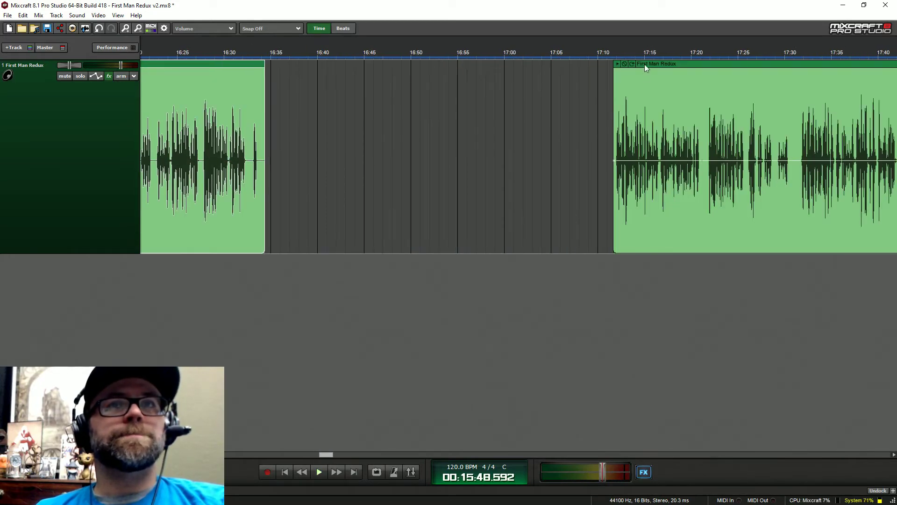
{"action": "left_click_drag", "start_coordinate": [644, 63], "coordinate": [302, 64]}
{"action": "scroll", "coordinate": [303, 63], "scroll_direction": "up", "scroll_amount": 1}
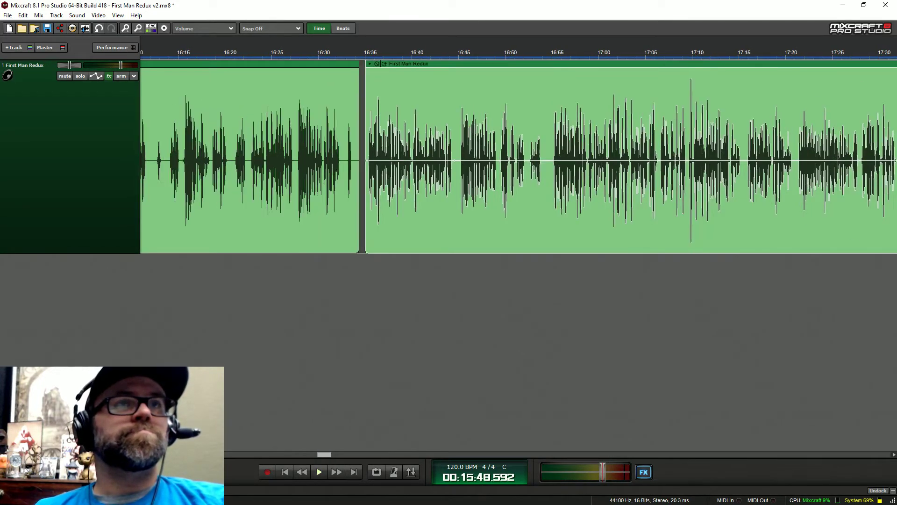
{"action": "left_click", "coordinate": [367, 55]}
{"action": "key", "text": "space"}
Step: Play the eighth clip's closing phrases from several points between about 16:14 and 16:32
{"action": "left_click", "coordinate": [293, 49]}
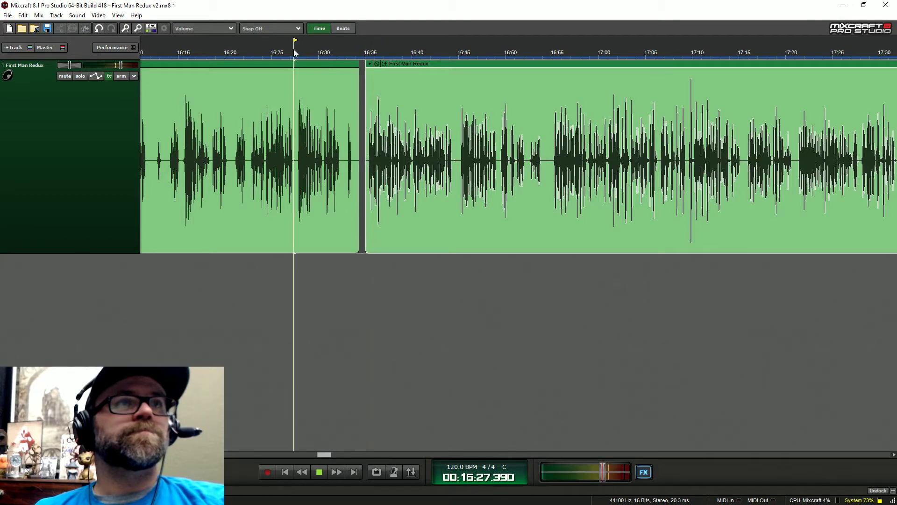
{"action": "left_click", "coordinate": [228, 55]}
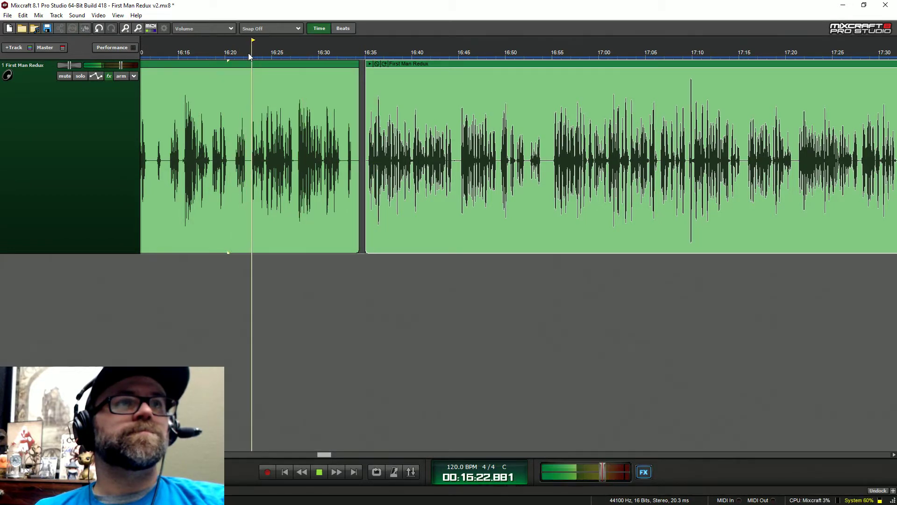
{"action": "left_click", "coordinate": [169, 54]}
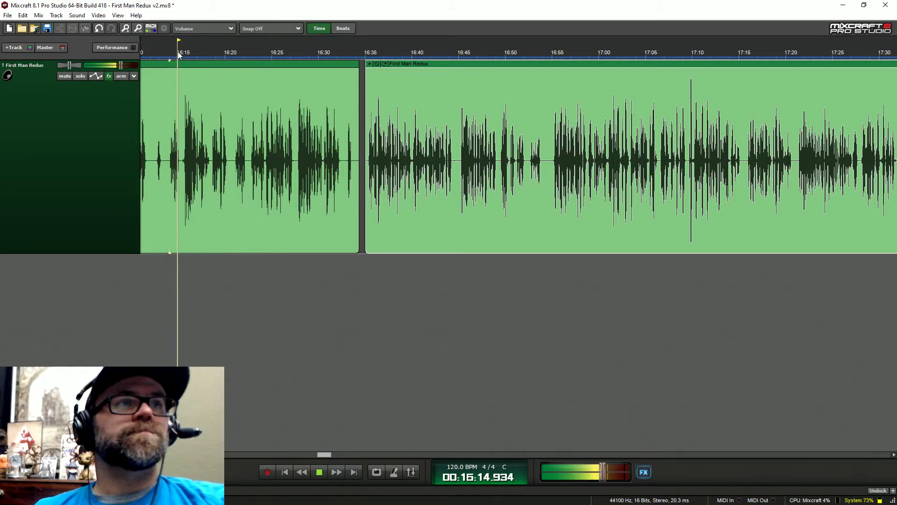
{"action": "left_click", "coordinate": [208, 51]}
{"action": "left_click", "coordinate": [291, 56]}
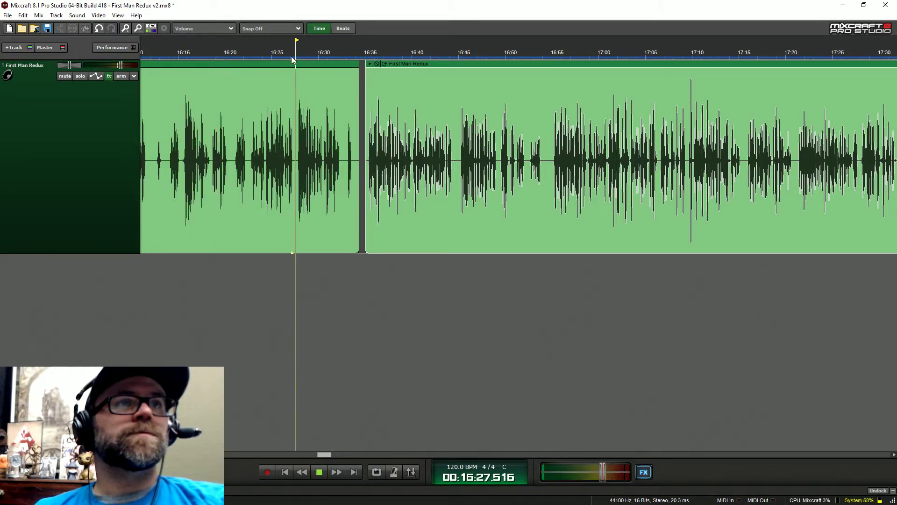
{"action": "left_click", "coordinate": [322, 52]}
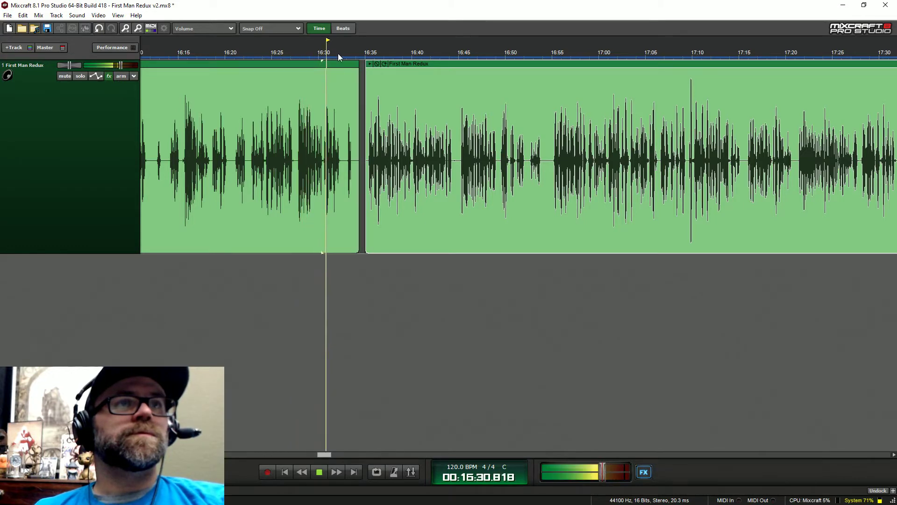
{"action": "left_click", "coordinate": [343, 53]}
{"action": "key", "text": "space"}
Step: Play the ninth clip's opening and the eighth's last sound near 16:33, and trim the eighth clip's end back to about 16:32.3
{"action": "scroll", "coordinate": [397, 136], "scroll_direction": "up", "scroll_amount": 5}
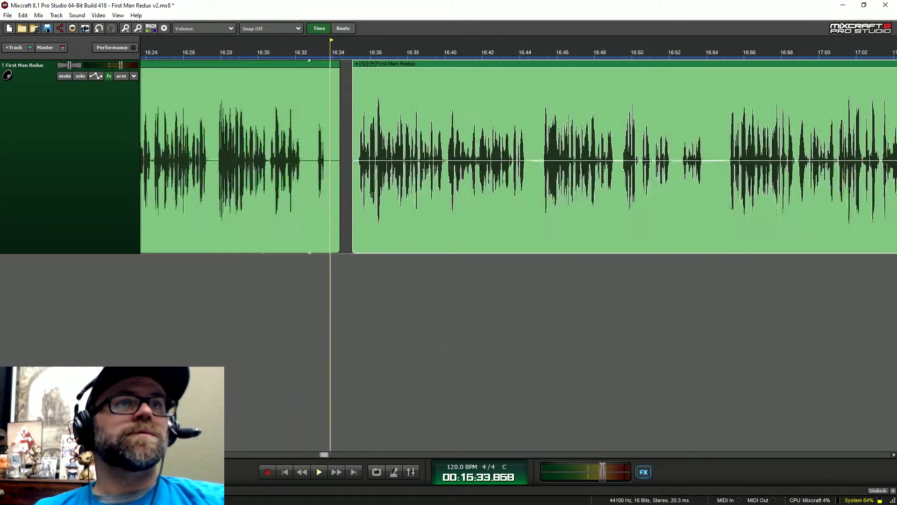
{"action": "left_click", "coordinate": [427, 53]}
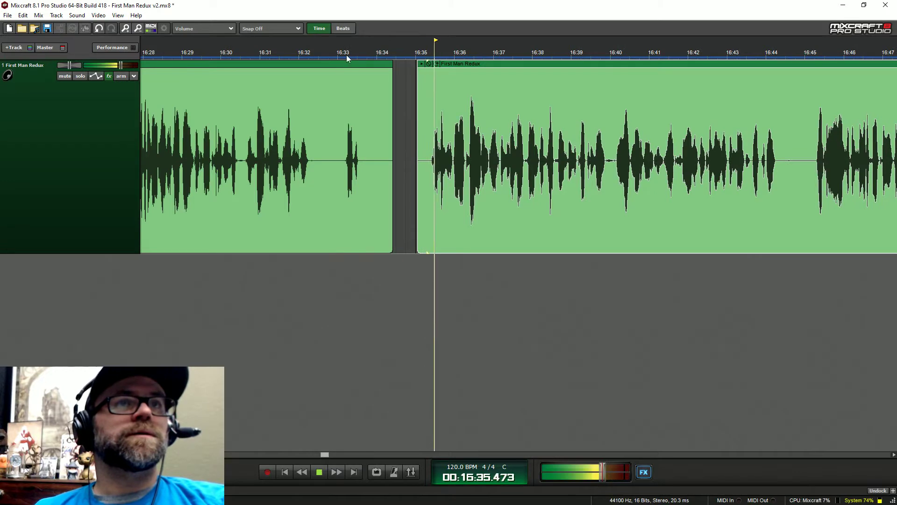
{"action": "left_click", "coordinate": [344, 54]}
{"action": "key", "text": "space"}
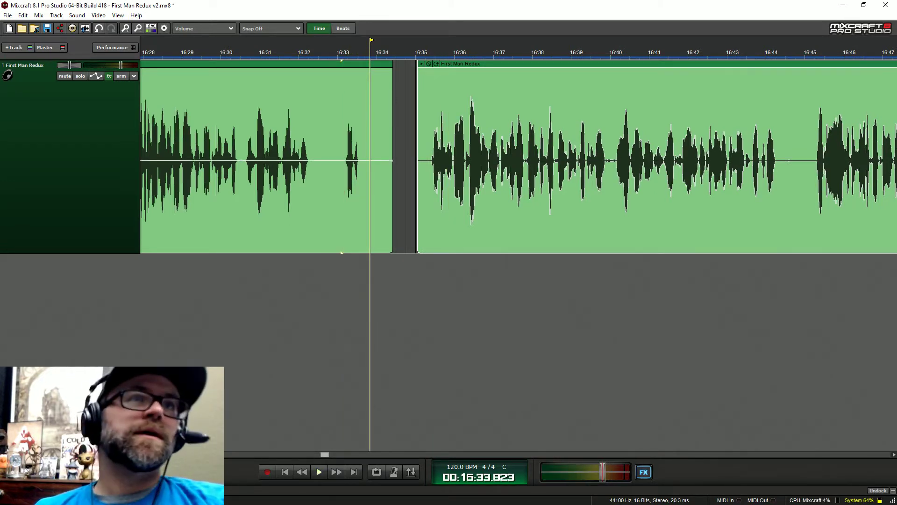
{"action": "left_click_drag", "start_coordinate": [391, 104], "coordinate": [309, 194]}
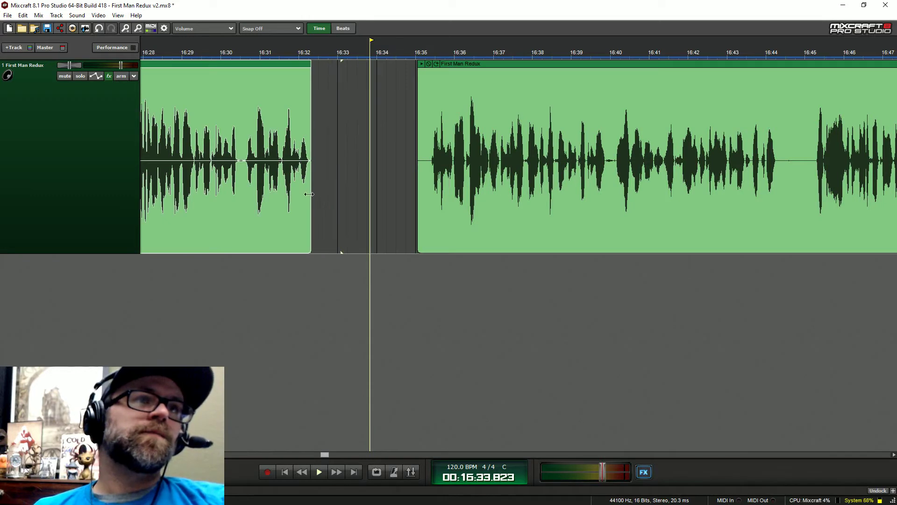
Step: Move the ninth clip closer to the eighth's trimmed end, starting at about 16:32.8, and play the join from about 16:31
{"action": "left_click_drag", "start_coordinate": [453, 69], "coordinate": [360, 69]}
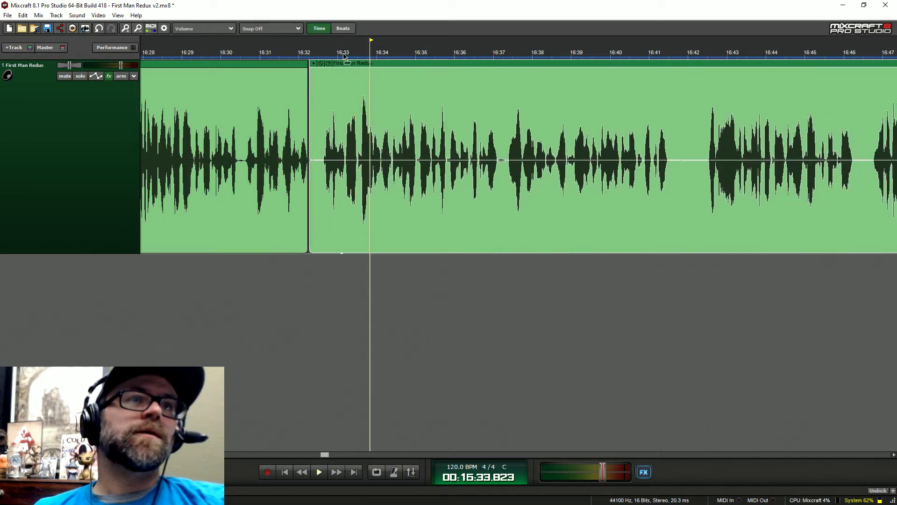
{"action": "left_click", "coordinate": [274, 53]}
{"action": "key", "text": "space"}
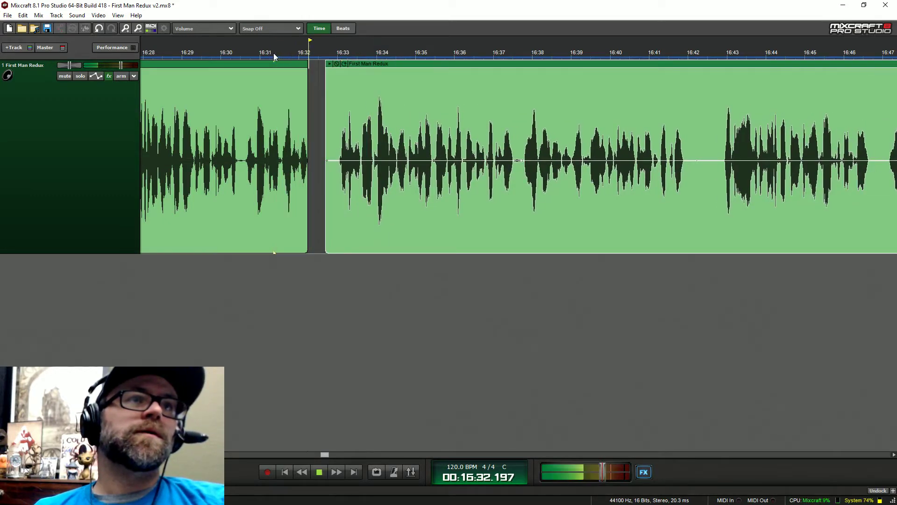
{"action": "key", "text": "space"}
{"action": "left_click_drag", "start_coordinate": [378, 65], "coordinate": [383, 66]}
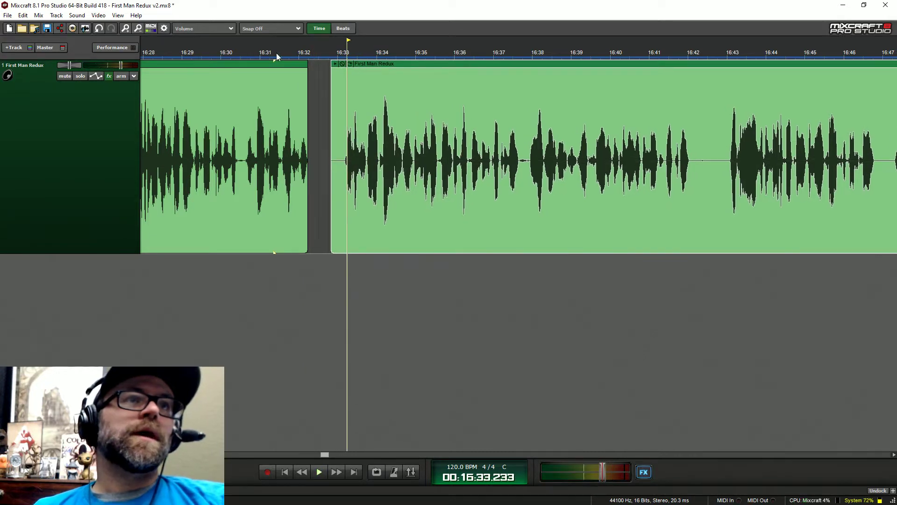
{"action": "left_click", "coordinate": [274, 54]}
{"action": "key", "text": "space"}
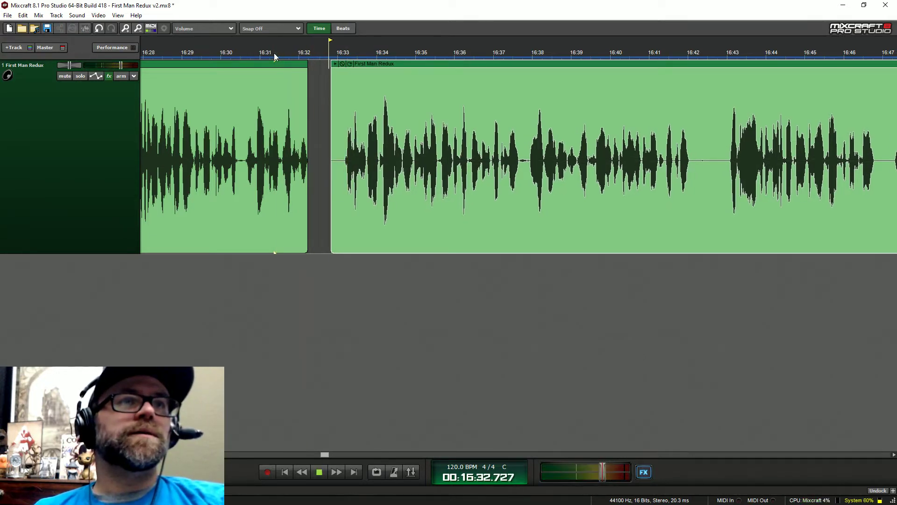
{"action": "key", "text": "space"}
Step: Select the tenth and eleventh clips and move them together behind the ninth, starting at about 18:11.1
{"action": "scroll", "coordinate": [515, 256], "scroll_direction": "down", "scroll_amount": 2}
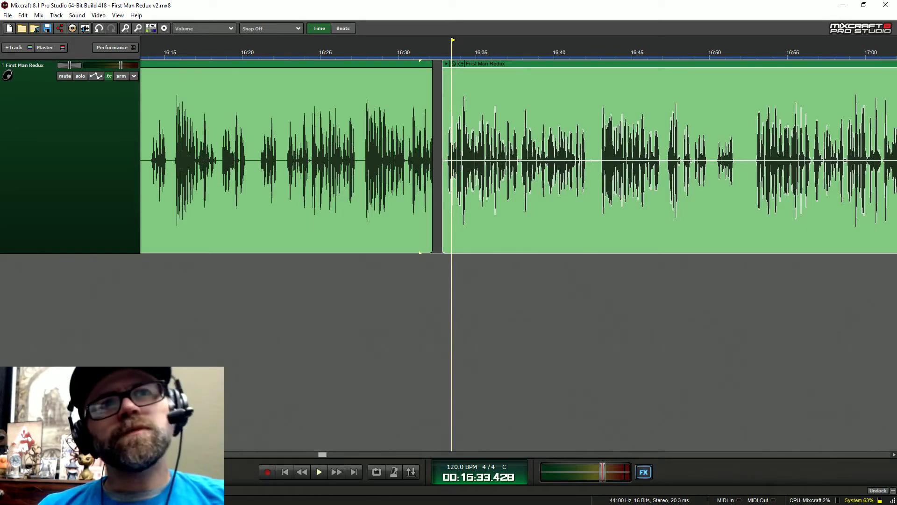
{"action": "scroll", "coordinate": [543, 159], "scroll_direction": "down", "scroll_amount": 2}
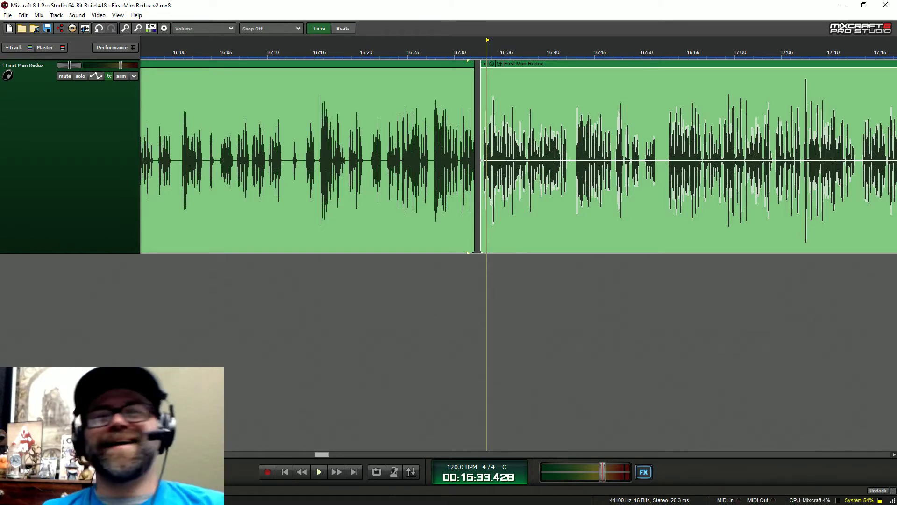
{"action": "scroll", "coordinate": [519, 159], "scroll_direction": "right", "scroll_amount": 4}
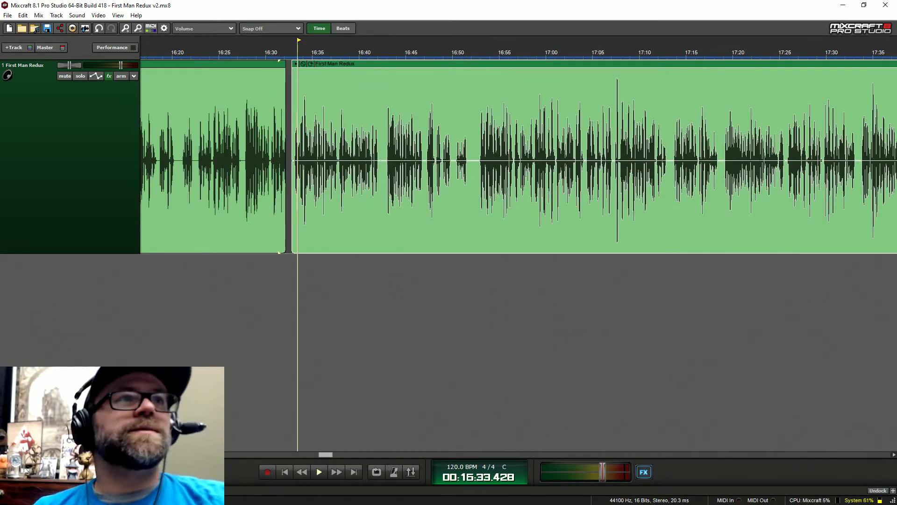
{"action": "scroll", "coordinate": [519, 159], "scroll_direction": "right", "scroll_amount": 10}
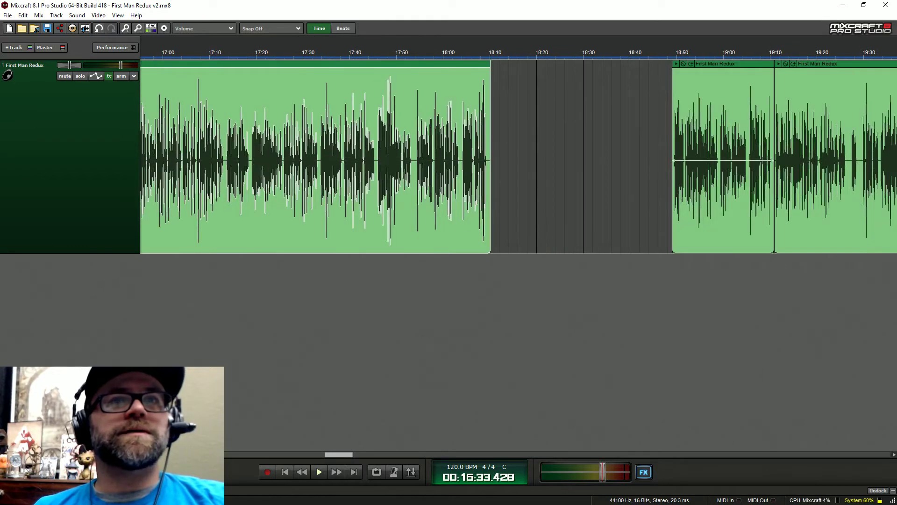
{"action": "left_click_drag", "start_coordinate": [625, 140], "coordinate": [757, 141]}
{"action": "key", "text": "Delete"}
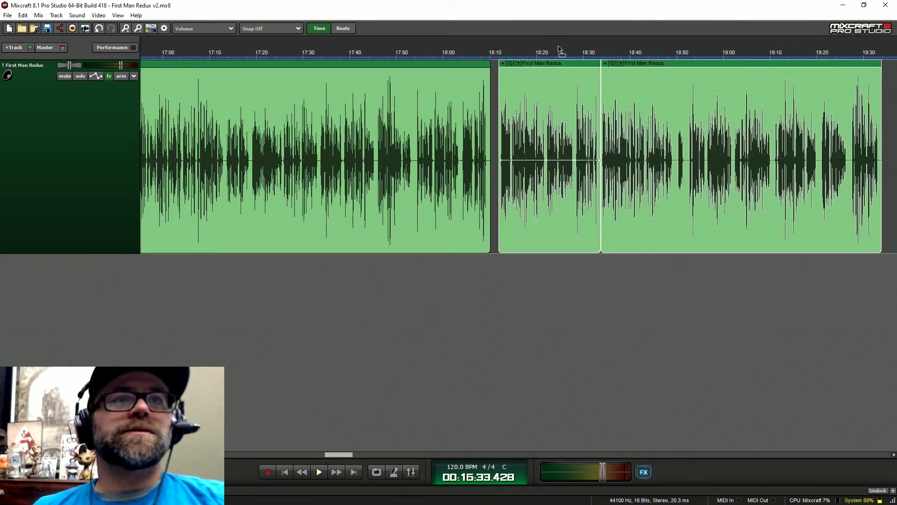
Step: Play the tenth clip's opening and the ninth's closing phrase from about 18:04, and trim the ninth clip's end back to about 18:03.3
{"action": "left_click", "coordinate": [493, 68]}
{"action": "scroll", "coordinate": [492, 69], "scroll_direction": "up", "scroll_amount": 5}
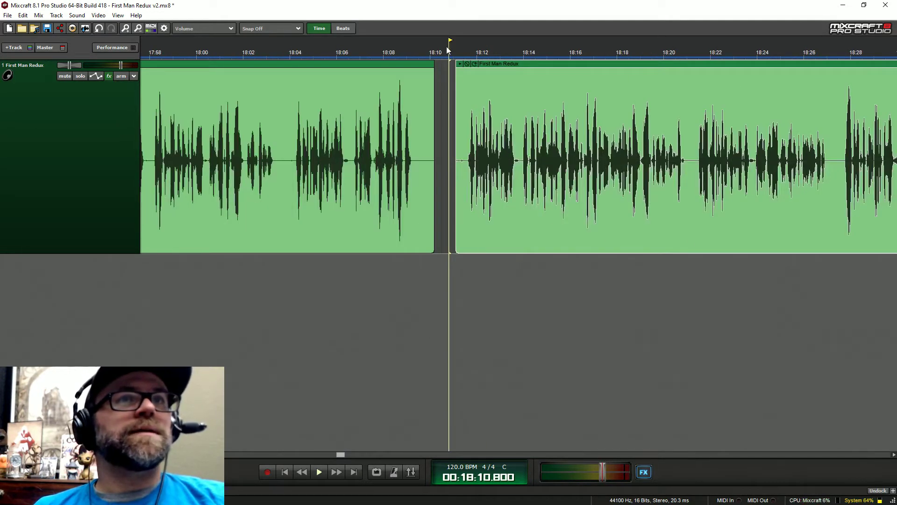
{"action": "key", "text": "space"}
{"action": "left_click", "coordinate": [292, 52]}
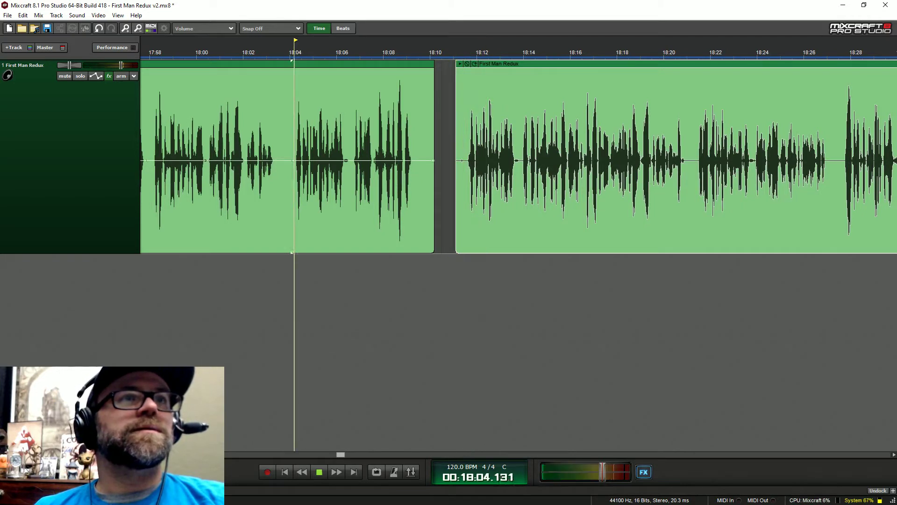
{"action": "key", "text": "space"}
{"action": "left_click_drag", "start_coordinate": [432, 116], "coordinate": [273, 188]}
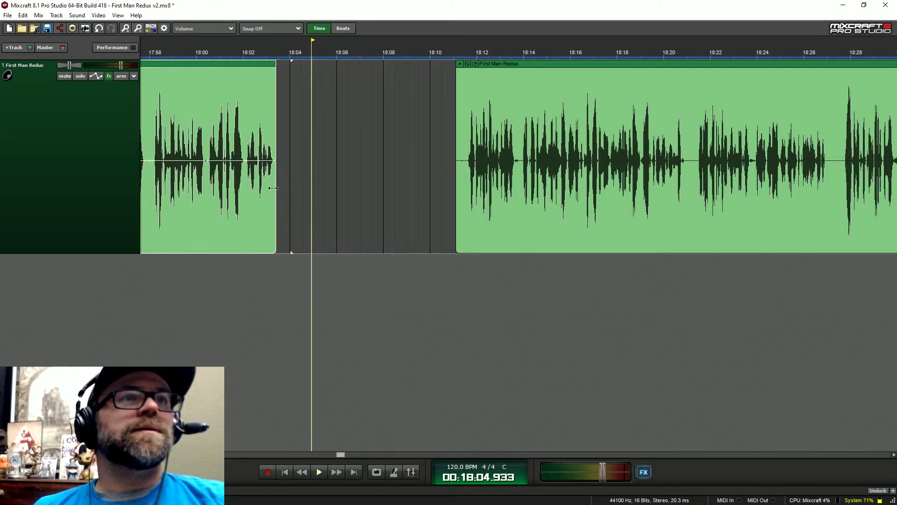
Step: Move the tenth clip behind the ninth to start at about 18:03.6 and play the join from about 18:02
{"action": "left_click_drag", "start_coordinate": [498, 61], "coordinate": [323, 62]}
{"action": "left_click", "coordinate": [255, 51]}
{"action": "key", "text": "space"}
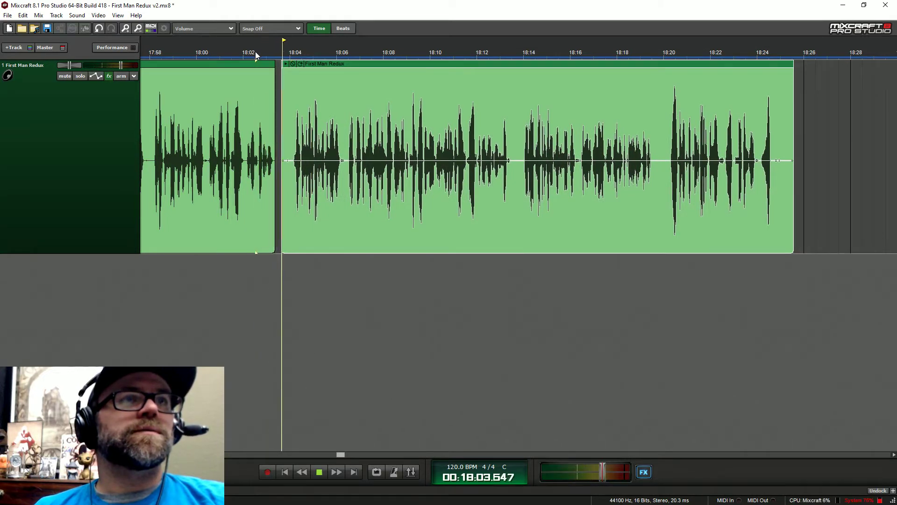
{"action": "key", "text": "space"}
Step: Trim the tenth clip's start to about 18:04.0, shift the clip to about 18:04.3, and play its join with the ninth
{"action": "left_click_drag", "start_coordinate": [283, 108], "coordinate": [290, 107]}
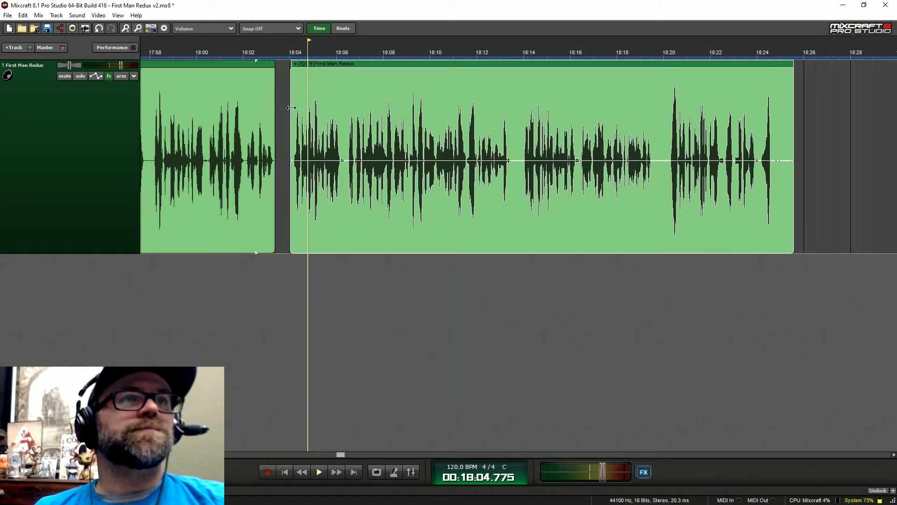
{"action": "left_click_drag", "start_coordinate": [332, 66], "coordinate": [337, 66]}
{"action": "left_click", "coordinate": [252, 44]}
{"action": "key", "text": "space"}
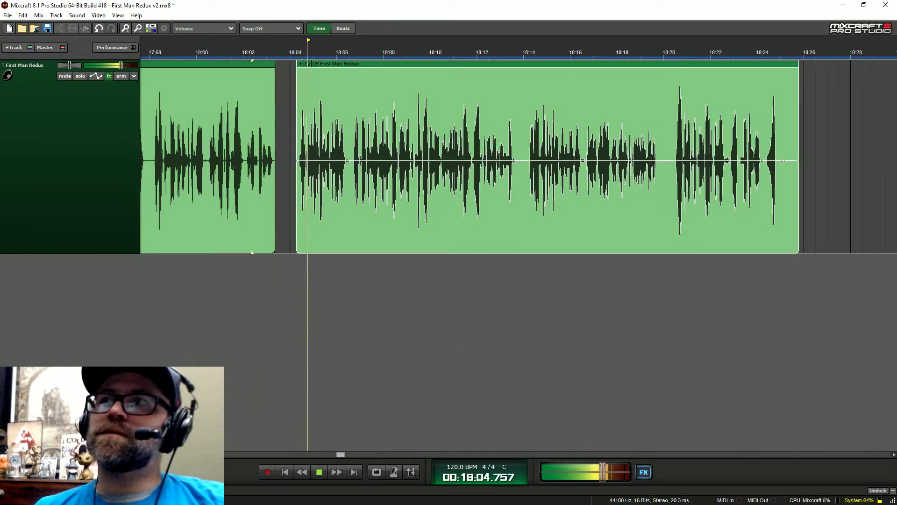
{"action": "key", "text": "space"}
Step: Move the eleventh clip to start at about 18:26.8, just behind the tenth, and play its opening
{"action": "scroll", "coordinate": [514, 159], "scroll_direction": "down", "scroll_amount": 2}
{"action": "scroll", "coordinate": [514, 159], "scroll_direction": "right", "scroll_amount": 3}
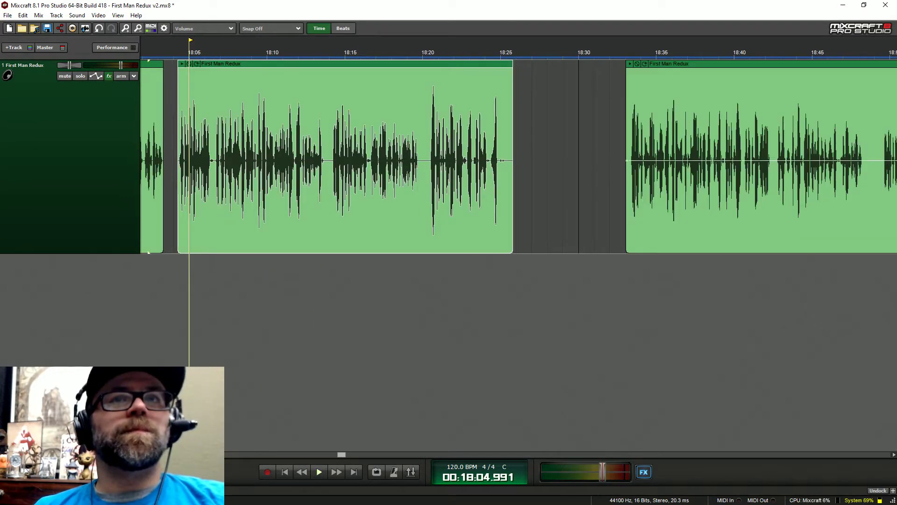
{"action": "left_click_drag", "start_coordinate": [655, 63], "coordinate": [556, 53]}
{"action": "left_click", "coordinate": [534, 51]}
{"action": "key", "text": "space"}
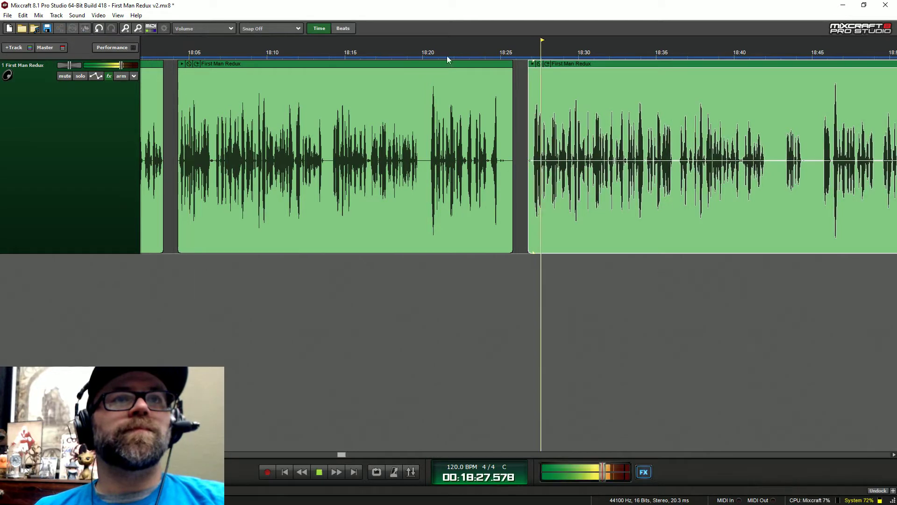
Step: Play the tenth clip's closing phrase from about 18:20 and trim the clip's end back to about 18:19.7
{"action": "left_click", "coordinate": [427, 53]}
{"action": "scroll", "coordinate": [426, 54], "scroll_direction": "up", "scroll_amount": 2}
{"action": "key", "text": "space"}
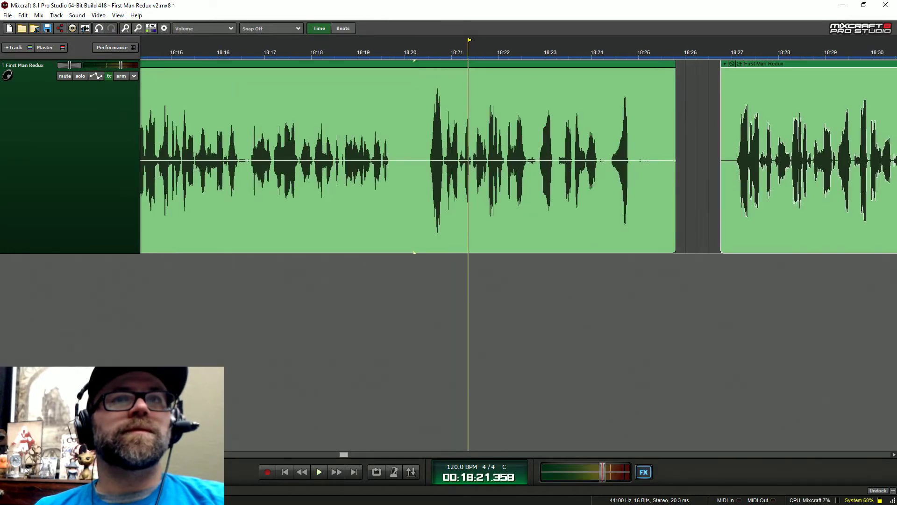
{"action": "left_click_drag", "start_coordinate": [675, 111], "coordinate": [389, 228]}
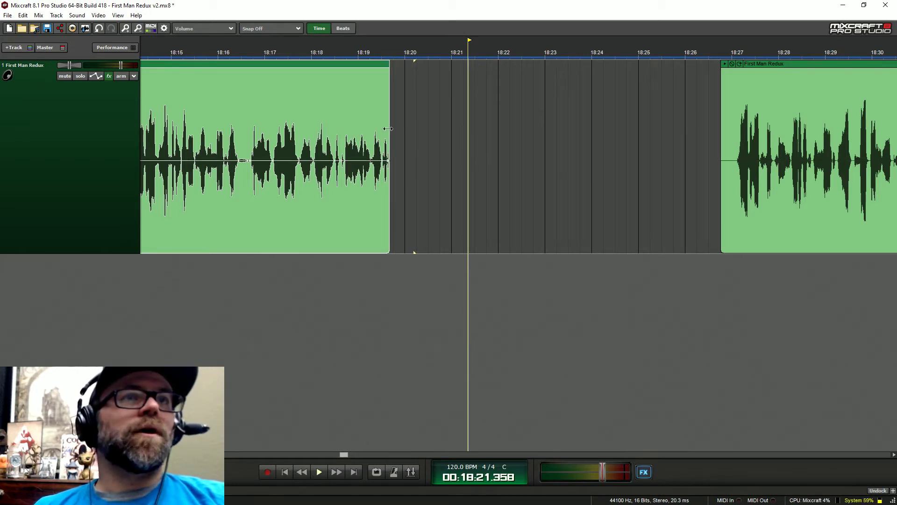
Step: Try extending the tenth clip's end to about 18:20.1, play it from 18:19.4, and return the end to about 18:19.7
{"action": "left_click_drag", "start_coordinate": [388, 129], "coordinate": [407, 129]}
{"action": "left_click", "coordinate": [379, 54]}
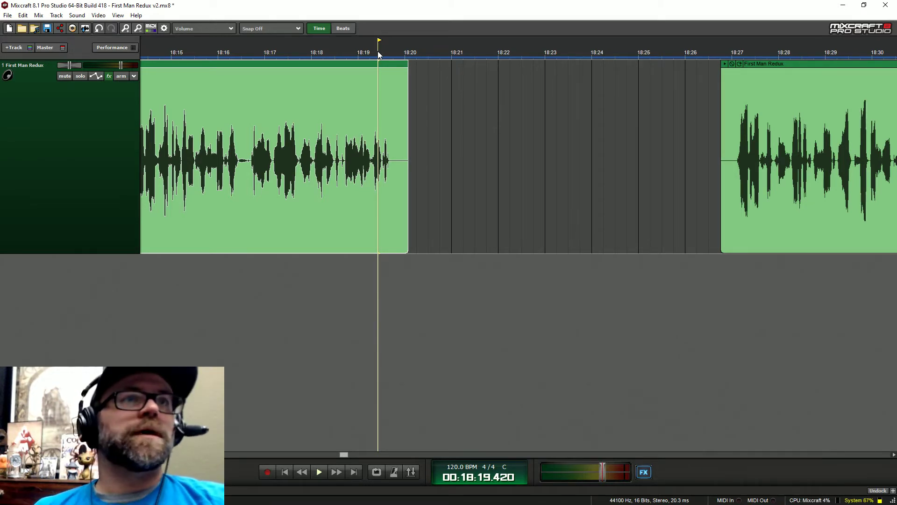
{"action": "key", "text": "space"}
{"action": "key", "text": "space"}
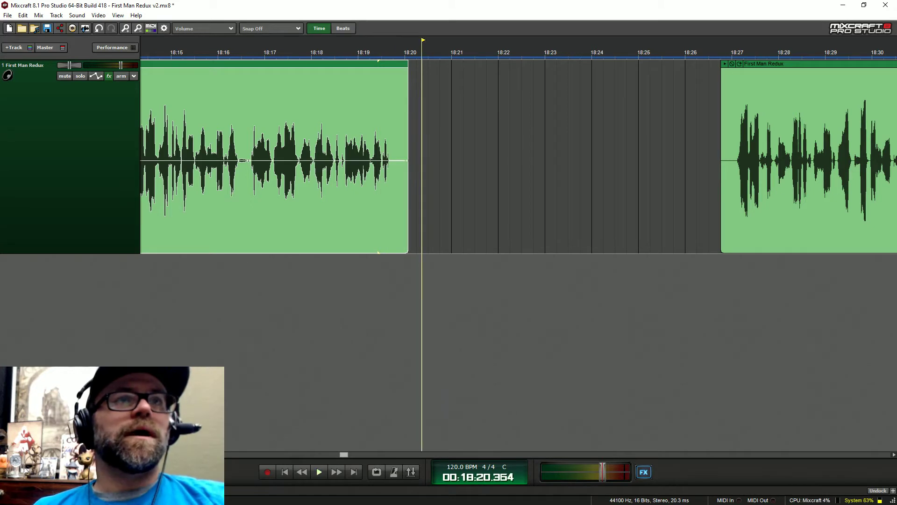
{"action": "left_click_drag", "start_coordinate": [408, 108], "coordinate": [389, 129]}
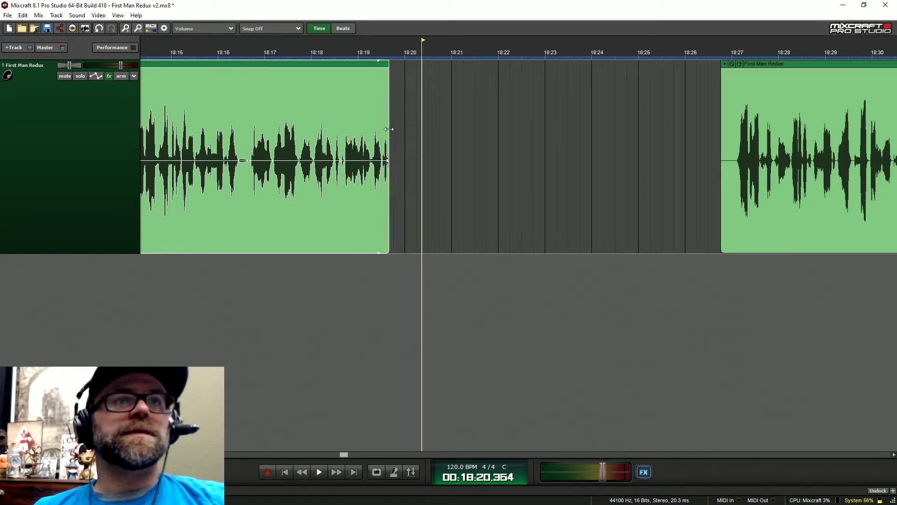
Step: Move the eleventh clip behind the tenth to start at about 18:20.2 and play the join from 18:19.1
{"action": "left_click_drag", "start_coordinate": [745, 65], "coordinate": [410, 95]}
{"action": "left_click", "coordinate": [362, 51]}
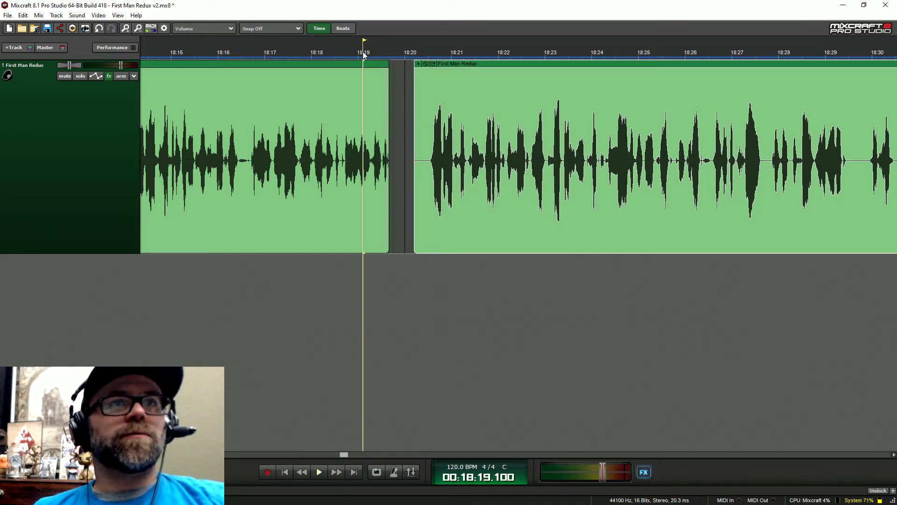
{"action": "key", "text": "space"}
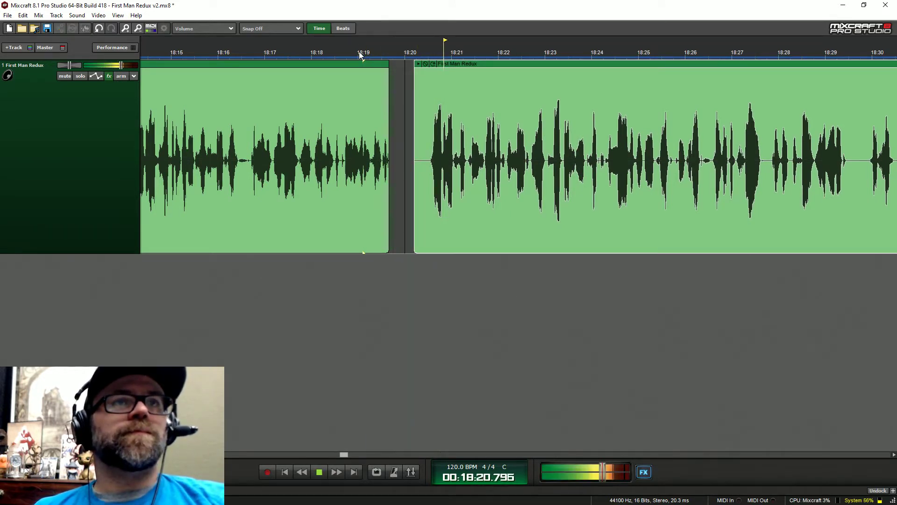
{"action": "key", "text": "space"}
Step: Trim the eleventh clip's start to about 18:20.5 and play its join with the tenth from about 18:18.8
{"action": "left_click_drag", "start_coordinate": [414, 89], "coordinate": [430, 89]}
{"action": "left_click", "coordinate": [347, 43]}
{"action": "key", "text": "space"}
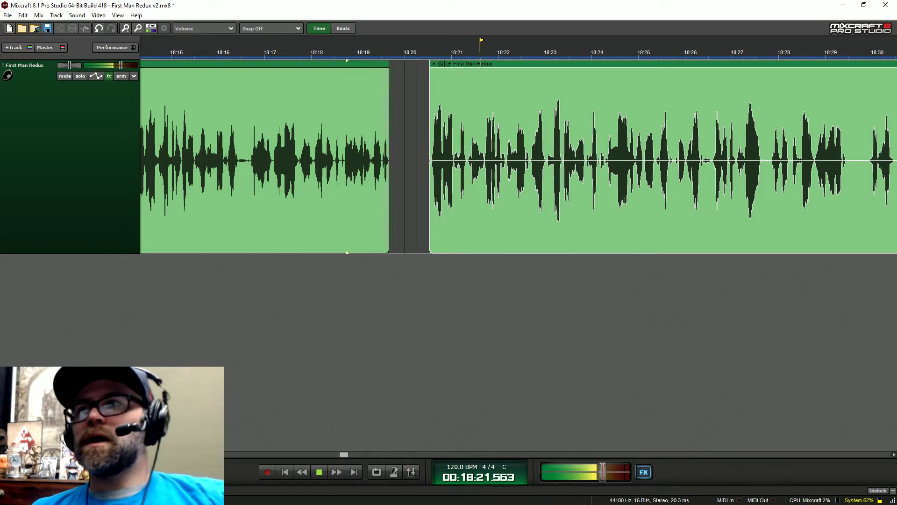
{"action": "key", "text": "space"}
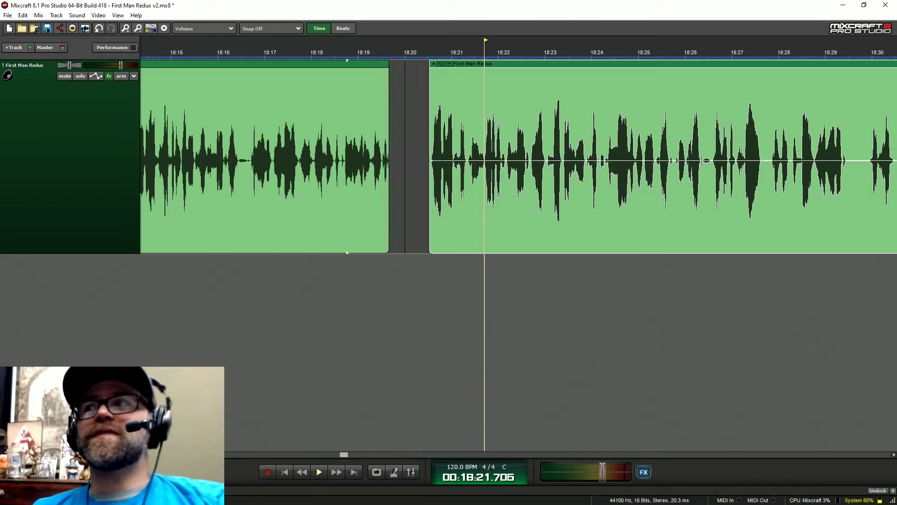
Step: Move the twelfth clip to start at about 19:22, just behind the eleventh
{"action": "scroll", "coordinate": [519, 159], "scroll_direction": "down", "scroll_amount": 2}
{"action": "scroll", "coordinate": [519, 159], "scroll_direction": "right", "scroll_amount": 5}
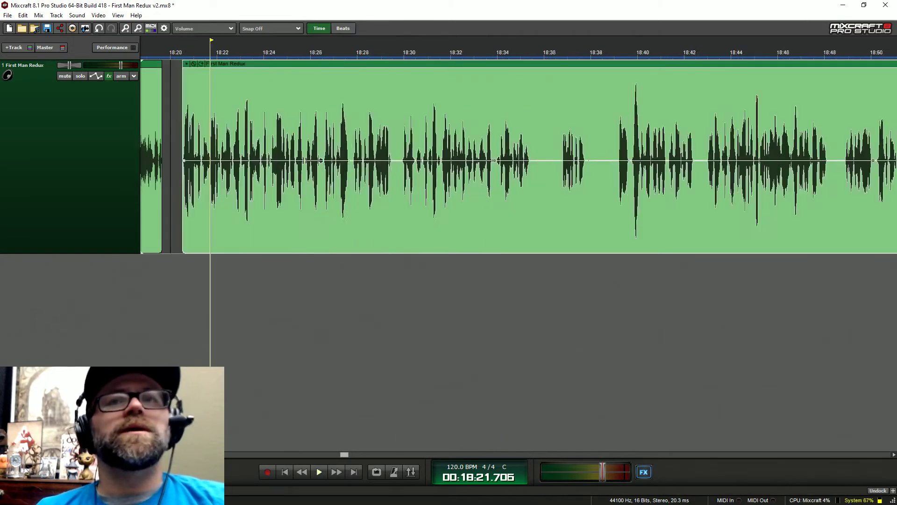
{"action": "scroll", "coordinate": [519, 159], "scroll_direction": "down", "scroll_amount": 3}
{"action": "scroll", "coordinate": [519, 158], "scroll_direction": "left", "scroll_amount": 5}
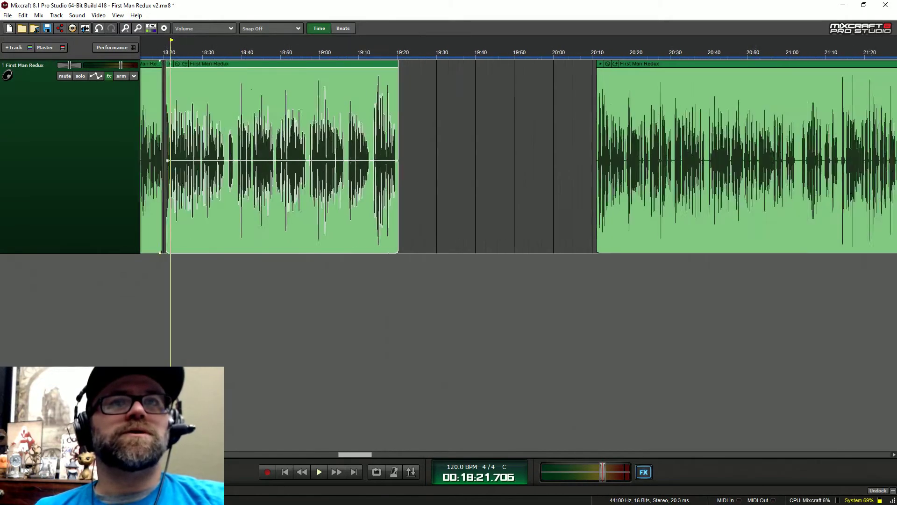
{"action": "left_click_drag", "start_coordinate": [589, 64], "coordinate": [473, 64]}
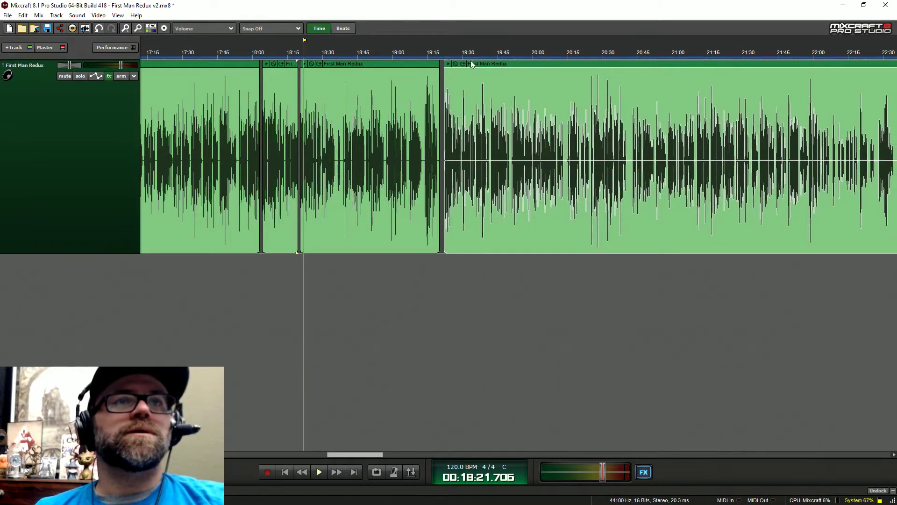
Step: Play the twelfth clip's opening and the eleventh's last phrase from about 19:13.7, and trim the eleventh clip's end to about 19:13.6
{"action": "left_click", "coordinate": [442, 52]}
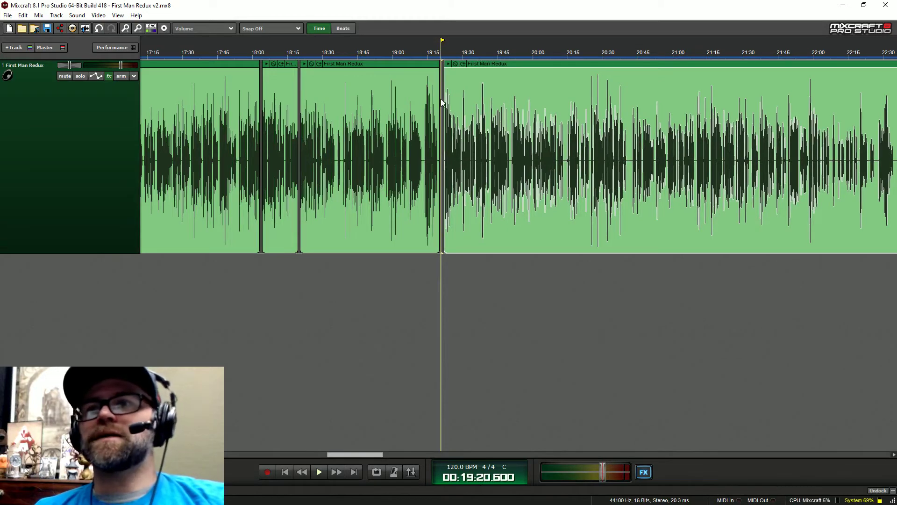
{"action": "scroll", "coordinate": [490, 77], "scroll_direction": "up", "scroll_amount": 3}
{"action": "key", "text": "space"}
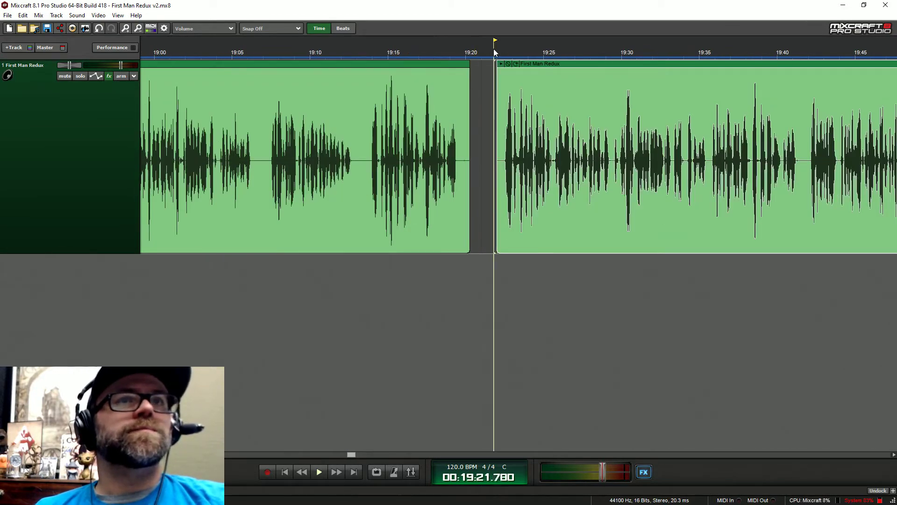
{"action": "left_click", "coordinate": [369, 53]}
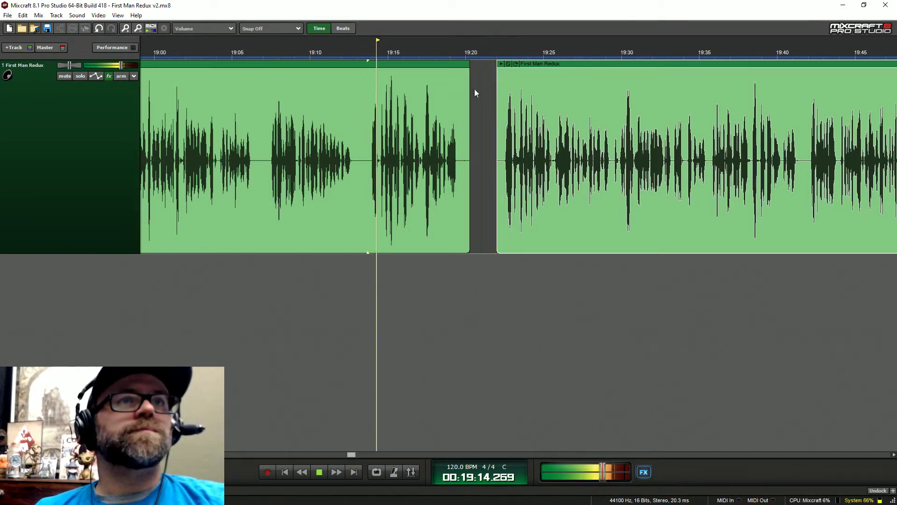
{"action": "key", "text": "space"}
{"action": "left_click_drag", "start_coordinate": [469, 90], "coordinate": [367, 90]}
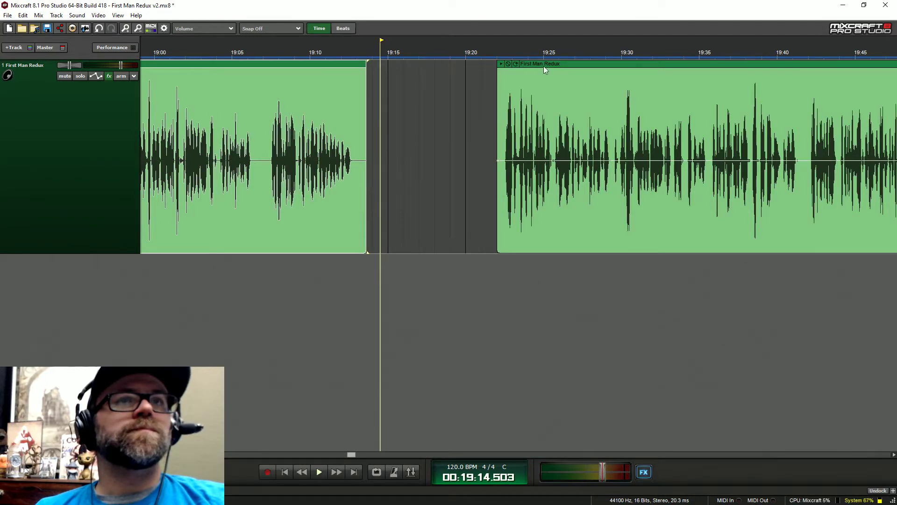
Step: Move the twelfth clip to start at about 19:13.3, slightly overlapping the eleventh, and play the join from about 19:11
{"action": "left_click_drag", "start_coordinate": [543, 66], "coordinate": [410, 63]}
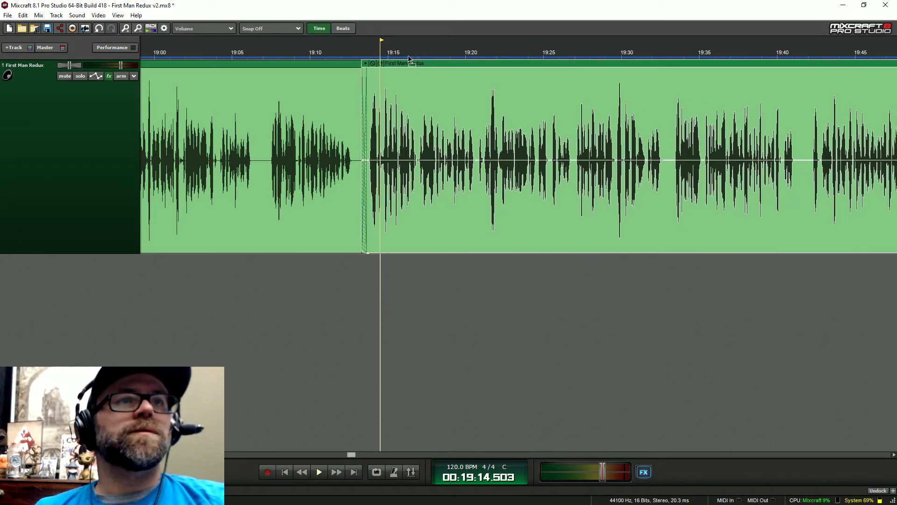
{"action": "left_click", "coordinate": [327, 57]}
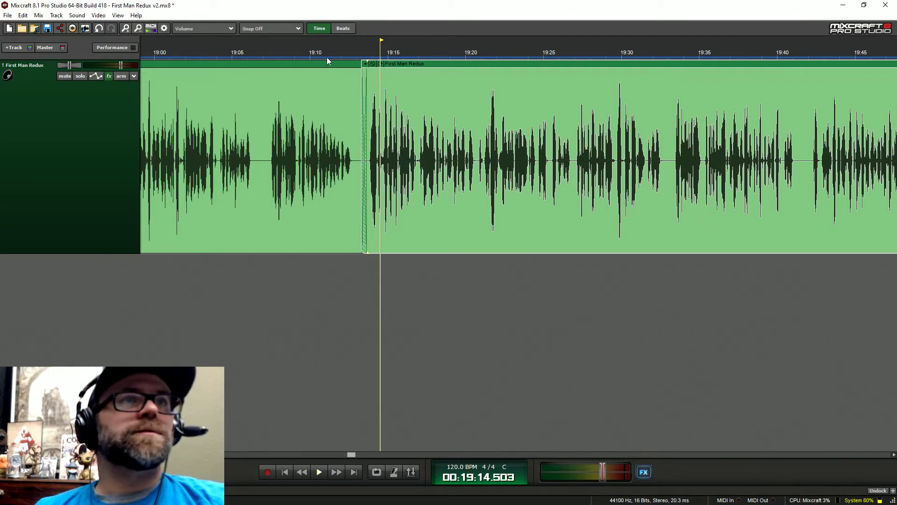
{"action": "key", "text": "space"}
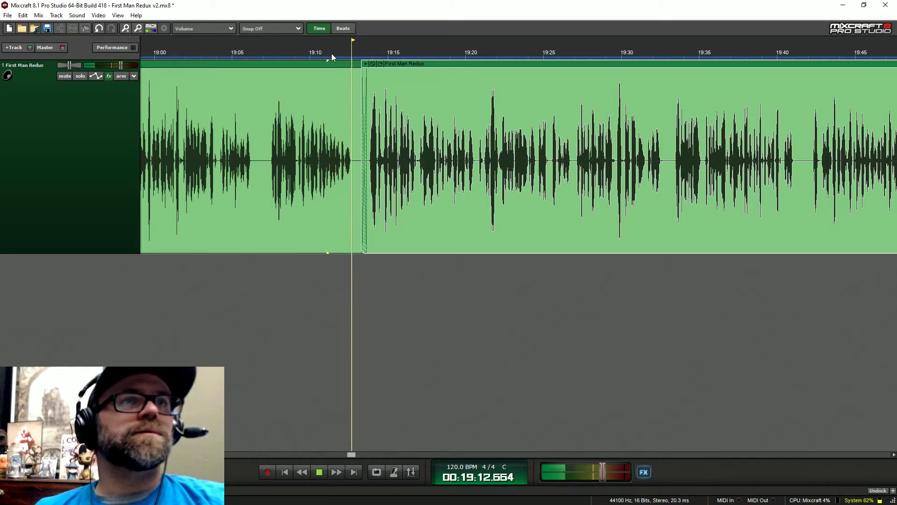
Step: Trim the silence off the eleventh clip's end to about 19:12.6 and play the join from about 19:12.1
{"action": "scroll", "coordinate": [331, 117], "scroll_direction": "up", "scroll_amount": 3}
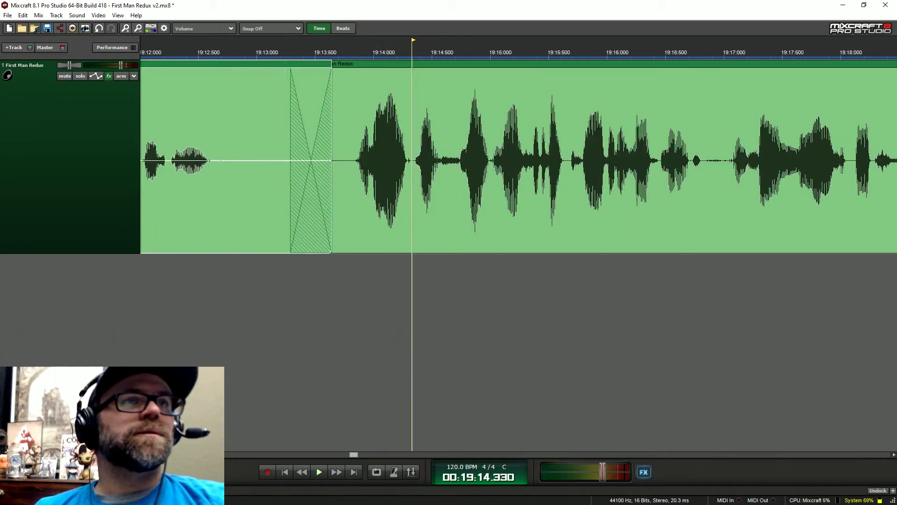
{"action": "left_click", "coordinate": [285, 117]}
{"action": "left_click_drag", "start_coordinate": [331, 116], "coordinate": [212, 196]}
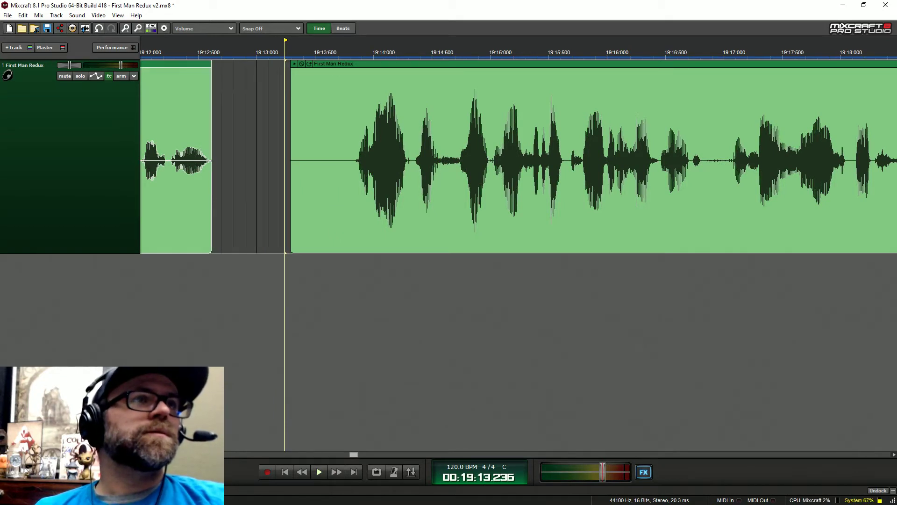
{"action": "left_click", "coordinate": [159, 141]}
{"action": "key", "text": "space"}
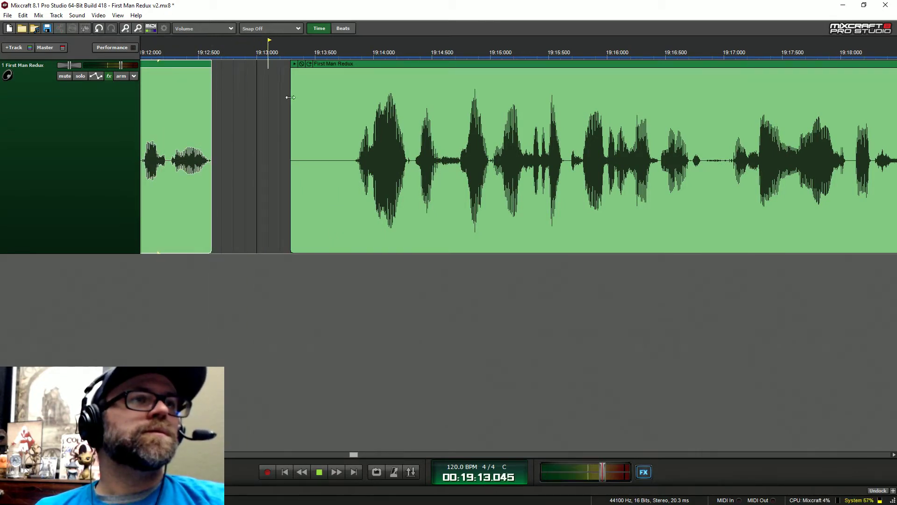
{"action": "key", "text": "space"}
Step: Trim the twelfth clip's start to about 19:13.8, play from 19:11.5, and shift the clip to start at about 19:13.4
{"action": "left_click_drag", "start_coordinate": [293, 90], "coordinate": [358, 92]}
{"action": "scroll", "coordinate": [333, 115], "scroll_direction": "left", "scroll_amount": 2}
{"action": "scroll", "coordinate": [333, 114], "scroll_direction": "left", "scroll_amount": 2}
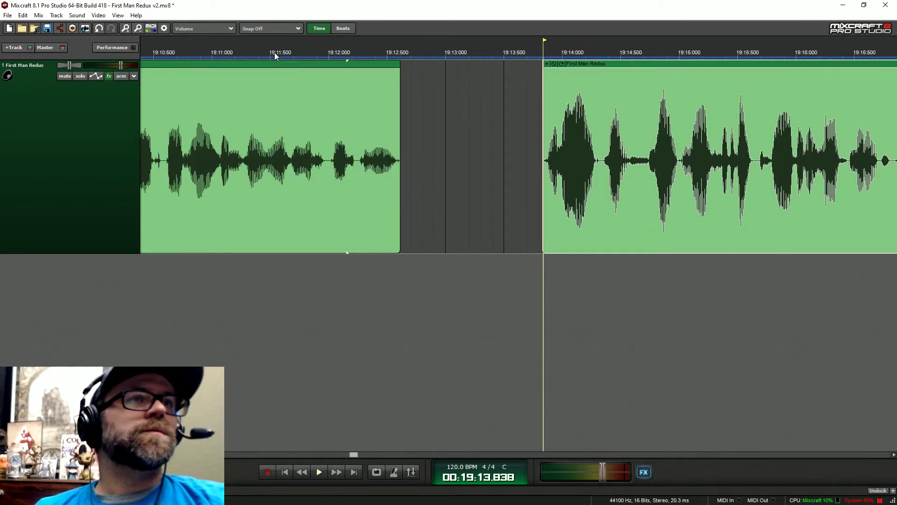
{"action": "left_click", "coordinate": [275, 52]}
{"action": "key", "text": "space"}
{"action": "left_click_drag", "start_coordinate": [576, 66], "coordinate": [533, 63]}
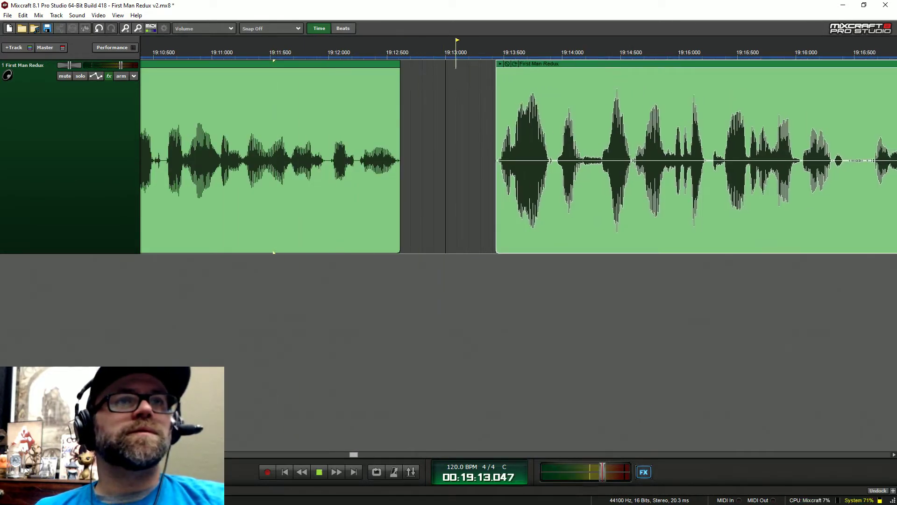
{"action": "key", "text": "minus"}
{"action": "key", "text": "space"}
Step: Move the thirteenth clip to start at about 25:51.9, just behind the end of the twelfth
{"action": "scroll", "coordinate": [519, 159], "scroll_direction": "right", "scroll_amount": 10}
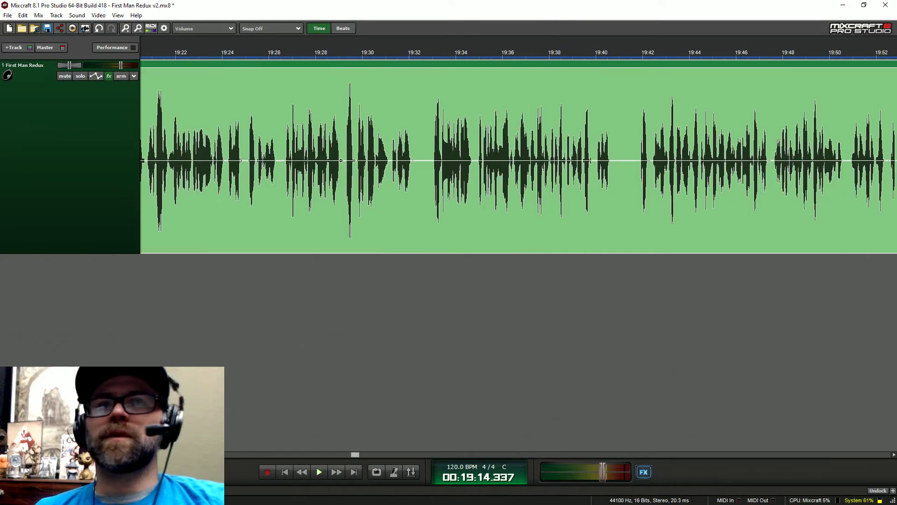
{"action": "scroll", "coordinate": [234, 47], "scroll_direction": "right", "scroll_amount": 9}
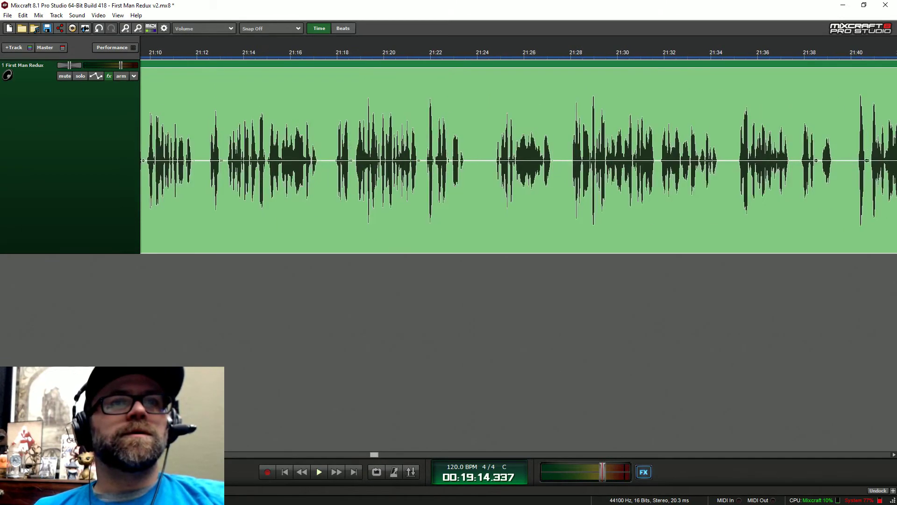
{"action": "scroll", "coordinate": [519, 159], "scroll_direction": "right", "scroll_amount": 11}
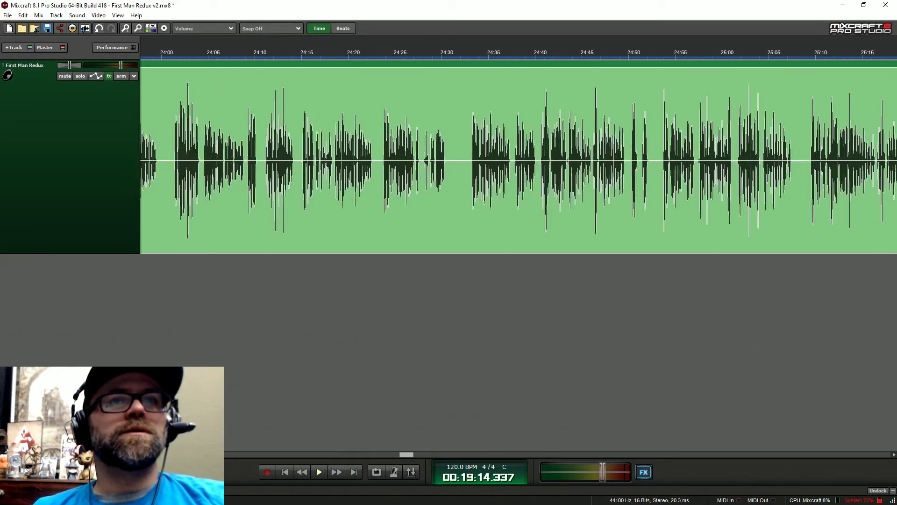
{"action": "scroll", "coordinate": [625, 144], "scroll_direction": "down", "scroll_amount": 5}
{"action": "left_click_drag", "start_coordinate": [747, 71], "coordinate": [557, 70]}
Step: Play the thirteenth clip's opening from about 25:52 and compare it with the twelfth clip's phrase at about 25:38.7
{"action": "left_click", "coordinate": [527, 53]}
{"action": "scroll", "coordinate": [528, 53], "scroll_direction": "up", "scroll_amount": 4}
{"action": "key", "text": "space"}
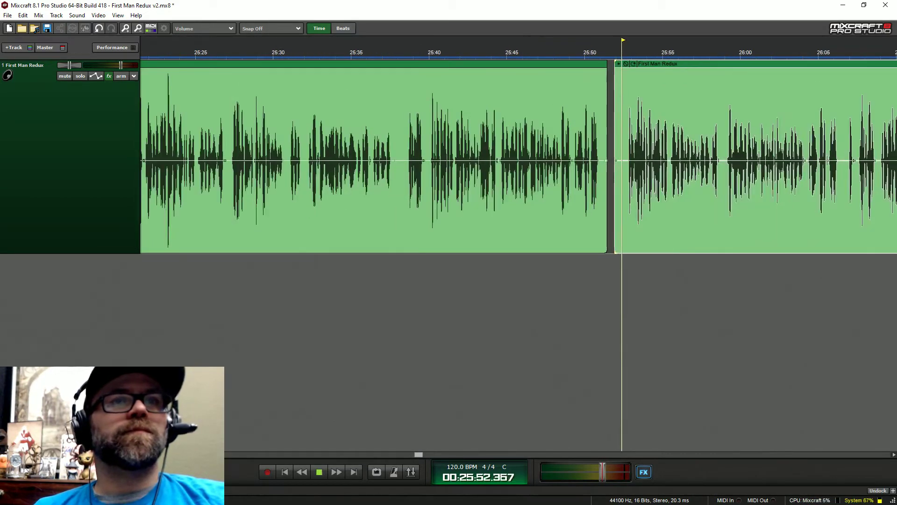
{"action": "left_click", "coordinate": [410, 53]}
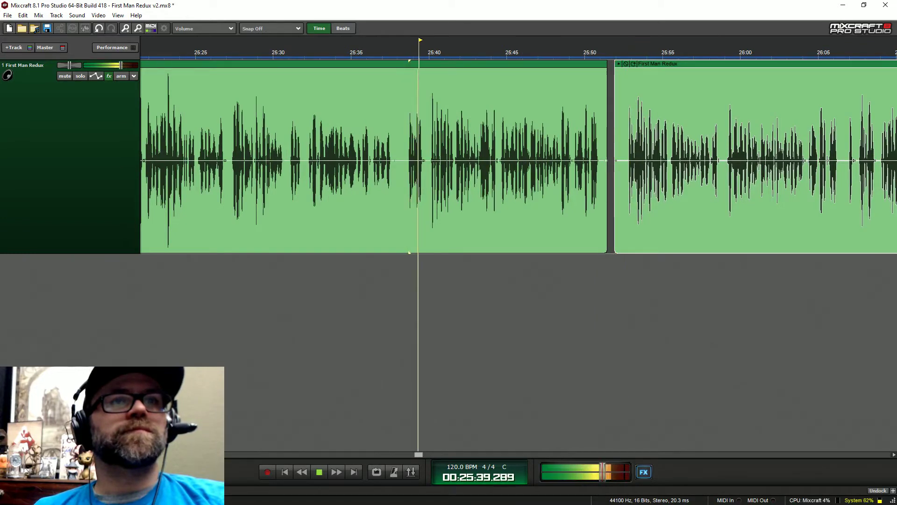
{"action": "key", "text": "space"}
{"action": "left_click", "coordinate": [630, 54]}
{"action": "left_click", "coordinate": [623, 55]}
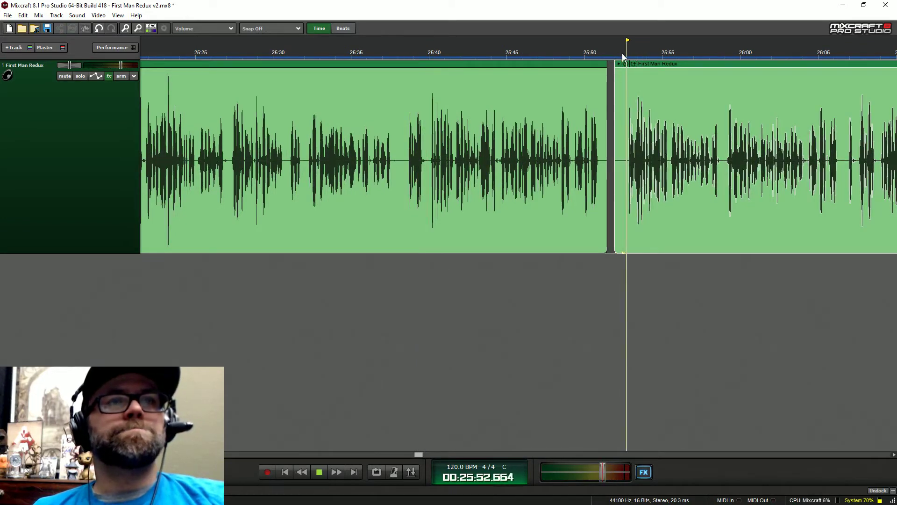
{"action": "key", "text": "space"}
{"action": "key", "text": "space"}
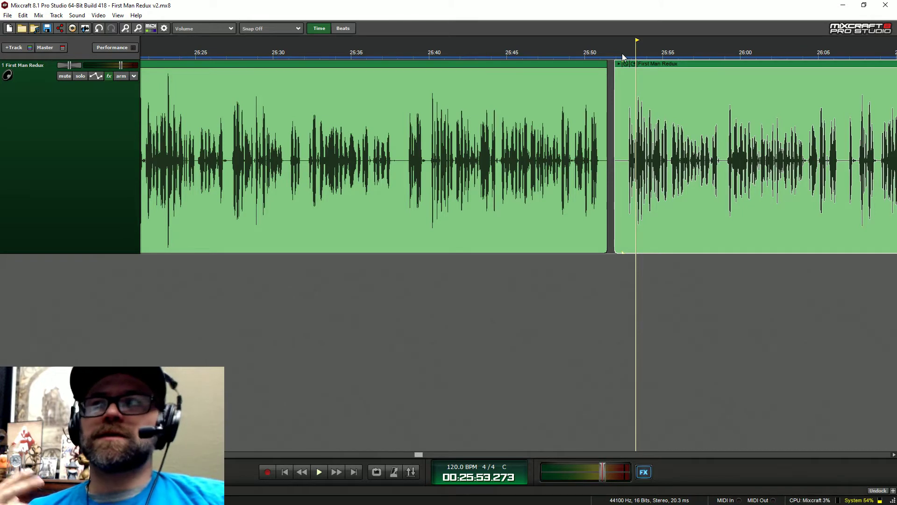
Step: Trim the twelfth clip's end to about 25:43.1 and move the thirteenth clip to start at about 25:43.7
{"action": "left_click", "coordinate": [629, 50]}
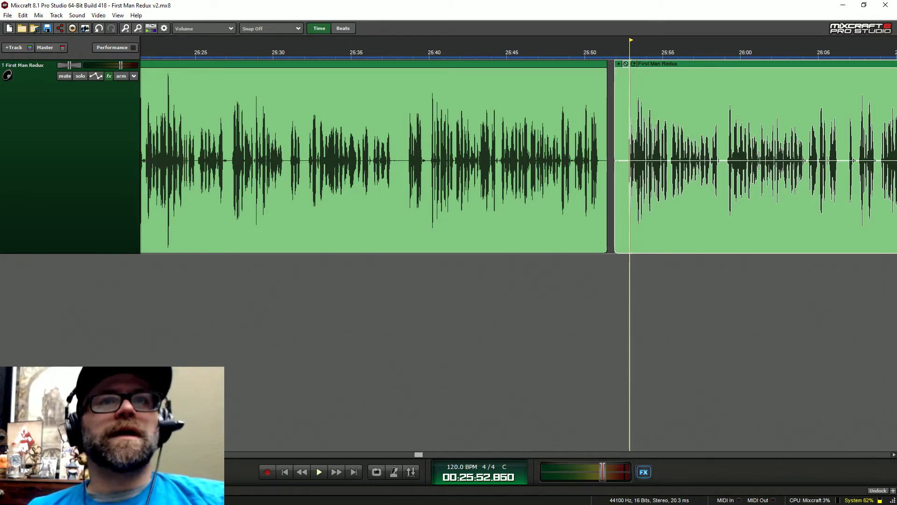
{"action": "left_click", "coordinate": [624, 50]}
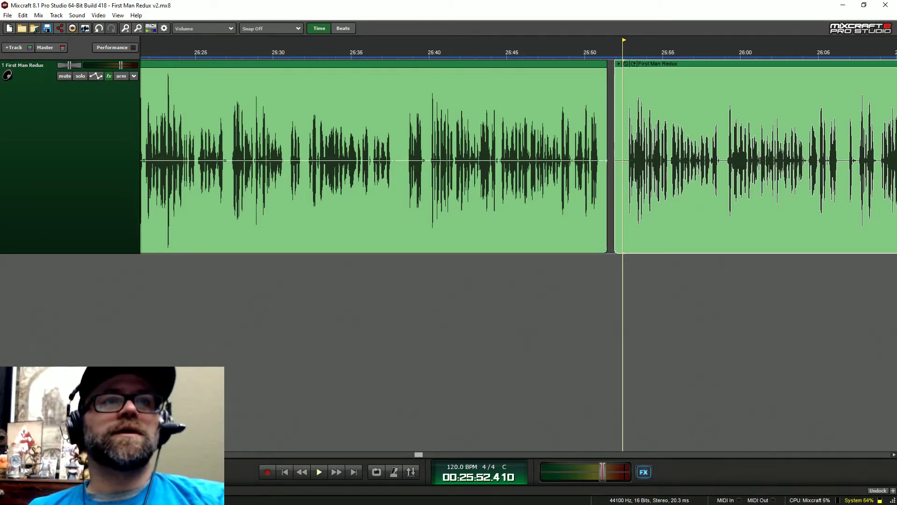
{"action": "scroll", "coordinate": [619, 178], "scroll_direction": "up", "scroll_amount": 5}
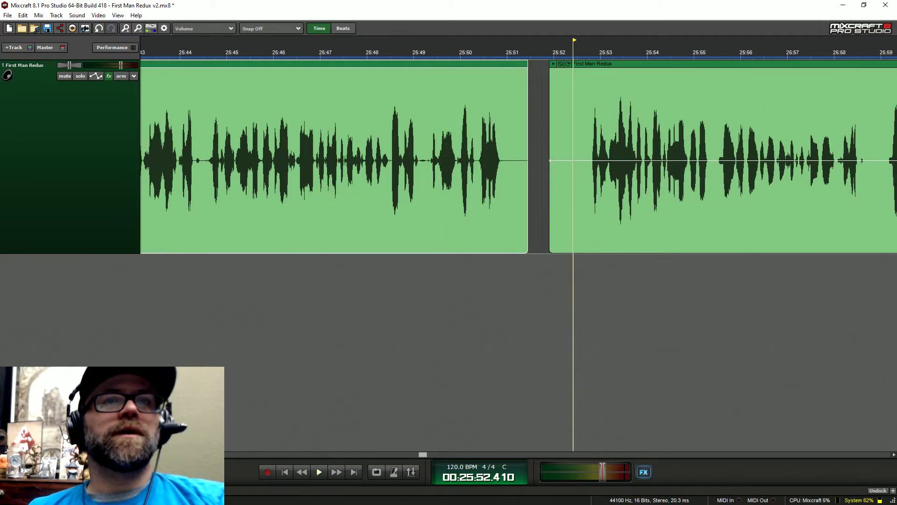
{"action": "scroll", "coordinate": [615, 166], "scroll_direction": "down", "scroll_amount": 3}
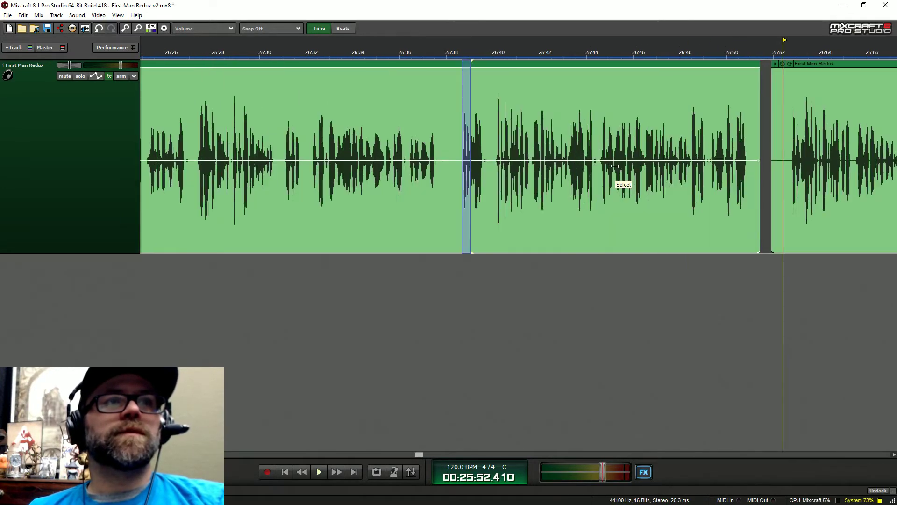
{"action": "scroll", "coordinate": [623, 180], "scroll_direction": "up", "scroll_amount": 1}
{"action": "left_click_drag", "start_coordinate": [809, 136], "coordinate": [551, 122]}
{"action": "left_click_drag", "start_coordinate": [858, 68], "coordinate": [605, 67]}
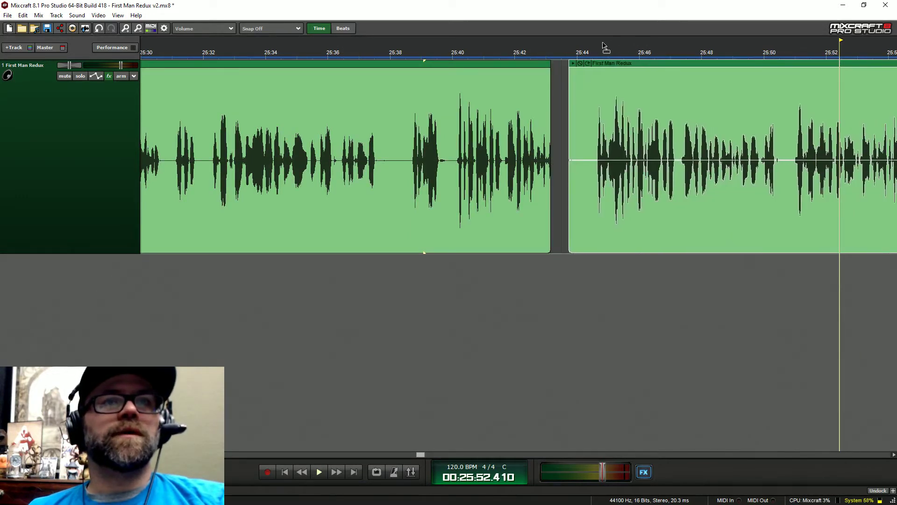
{"action": "scroll", "coordinate": [605, 68], "scroll_direction": "up", "scroll_amount": 1}
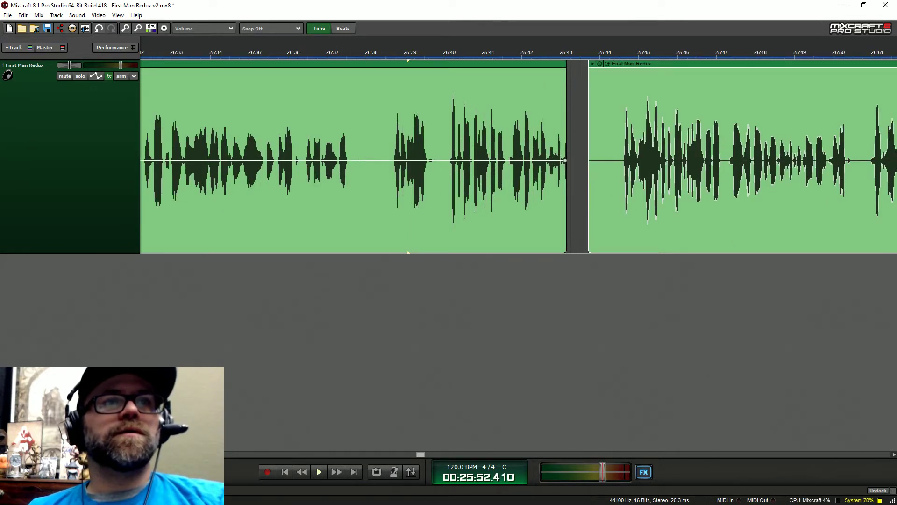
Step: Compare the twelfth clip's phrase at about 25:38.5 with the thirteenth clip's opening at about 25:44.4 by playback
{"action": "left_click_drag", "start_coordinate": [407, 141], "coordinate": [388, 140]}
{"action": "left_click_drag", "start_coordinate": [619, 140], "coordinate": [636, 140]}
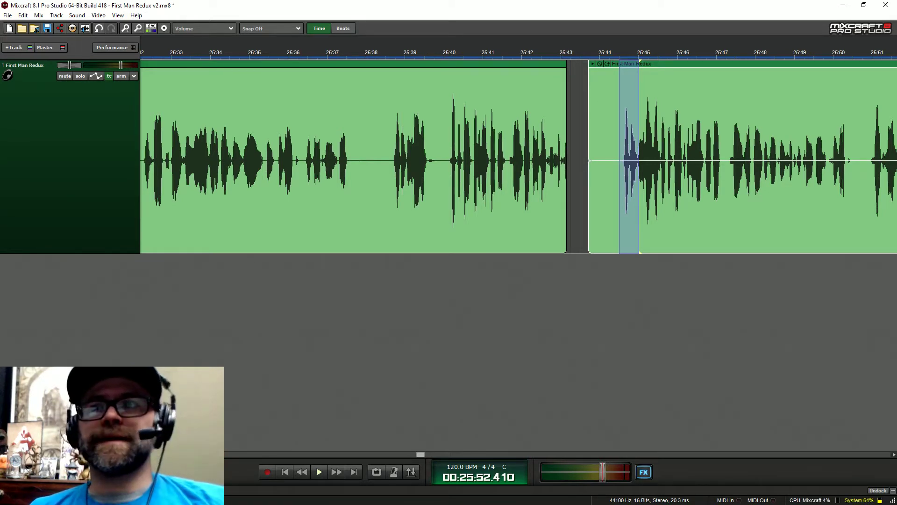
{"action": "left_click", "coordinate": [387, 54]}
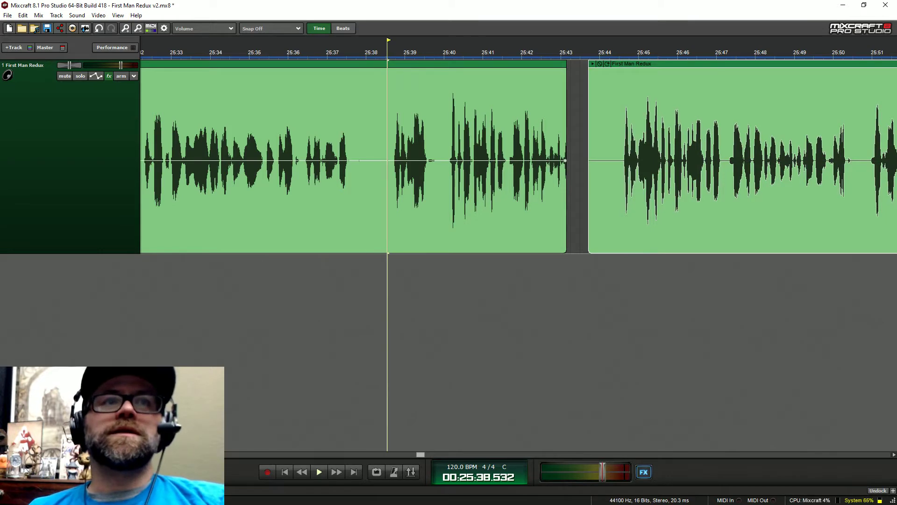
{"action": "left_click", "coordinate": [619, 60]}
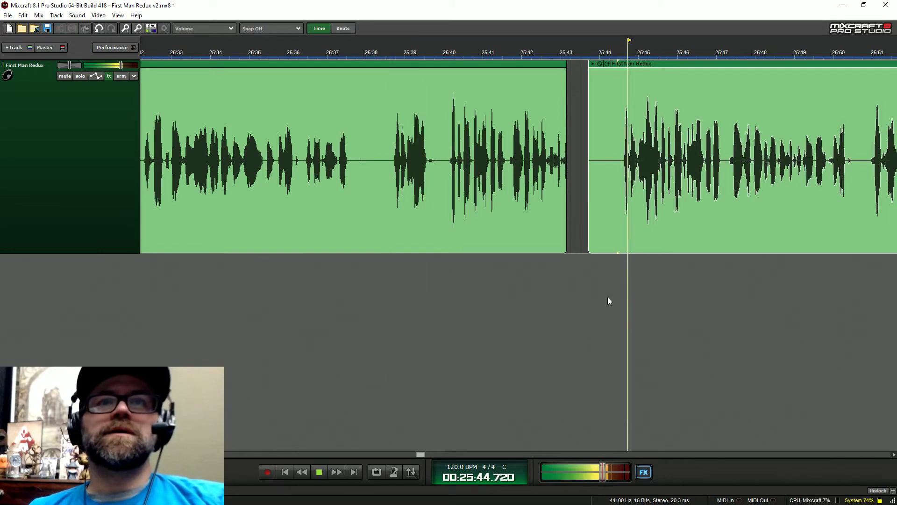
{"action": "key", "text": "space"}
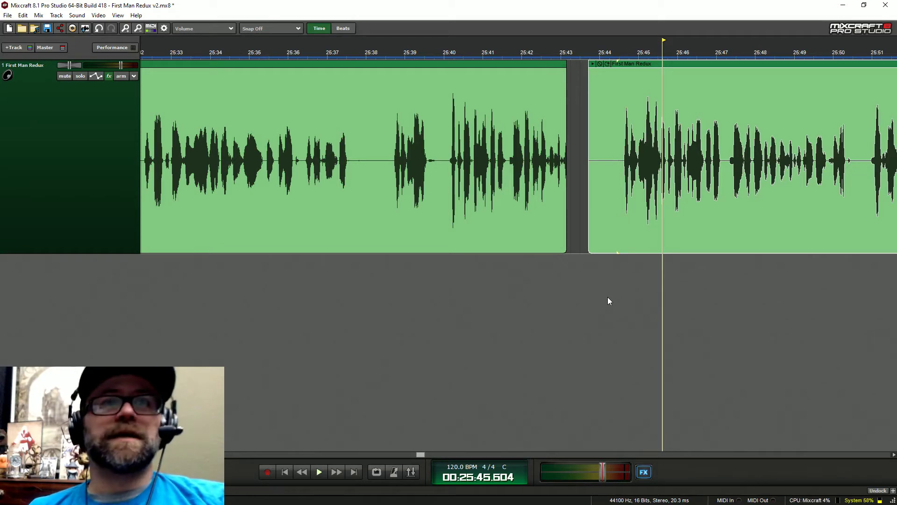
Step: Trim the twelfth clip's end to about 25:37.5, set the thirteenth clip's start at about 25:38.1, and play from about 25:36.4
{"action": "left_click_drag", "start_coordinate": [567, 104], "coordinate": [346, 227]}
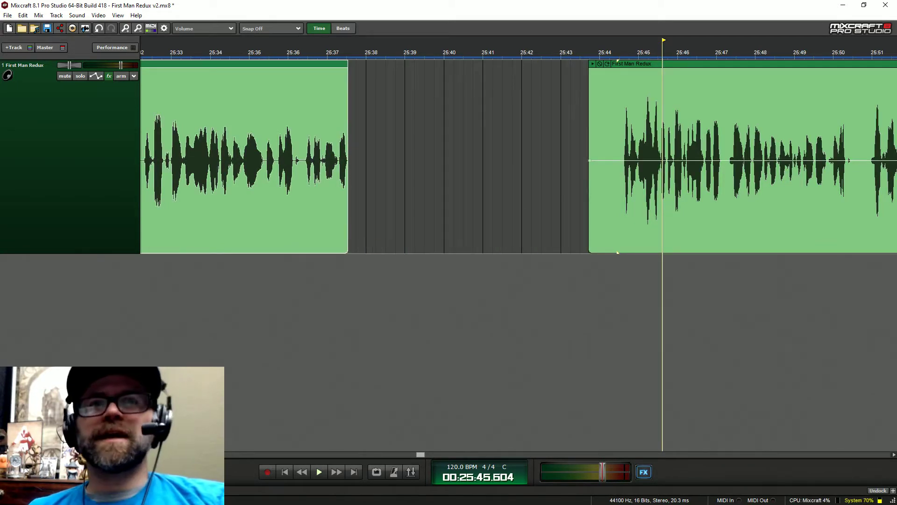
{"action": "left_click_drag", "start_coordinate": [653, 66], "coordinate": [414, 66]}
{"action": "left_click_drag", "start_coordinate": [353, 80], "coordinate": [372, 81]}
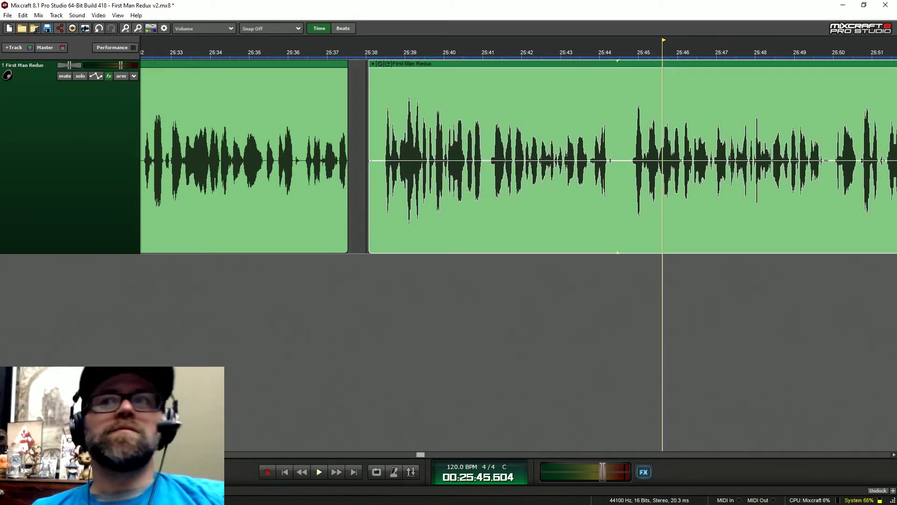
{"action": "left_click", "coordinate": [305, 53]}
{"action": "key", "text": "space"}
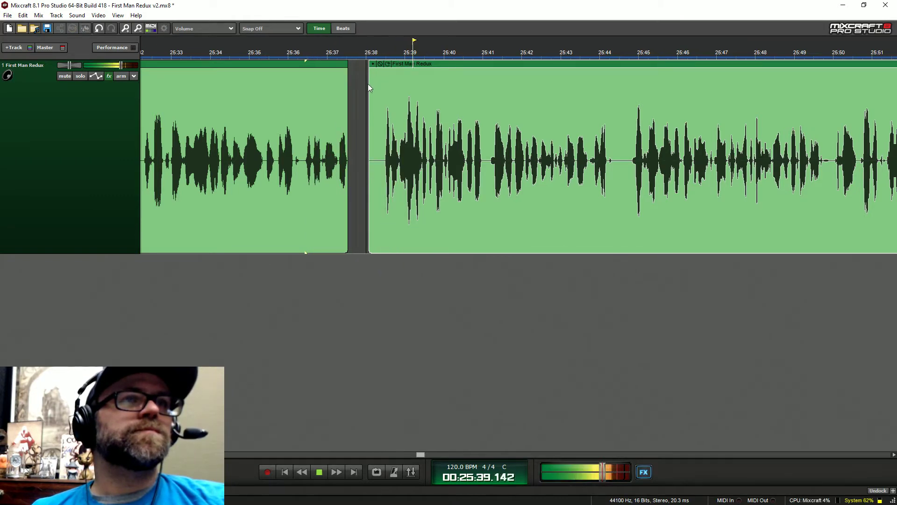
{"action": "key", "text": "space"}
Step: Trim the thirteenth clip's start further, shift the clip to start at about 25:38.7, and play the join from about 25:36.8
{"action": "left_click_drag", "start_coordinate": [369, 83], "coordinate": [383, 84]}
{"action": "left_click_drag", "start_coordinate": [433, 67], "coordinate": [444, 68]}
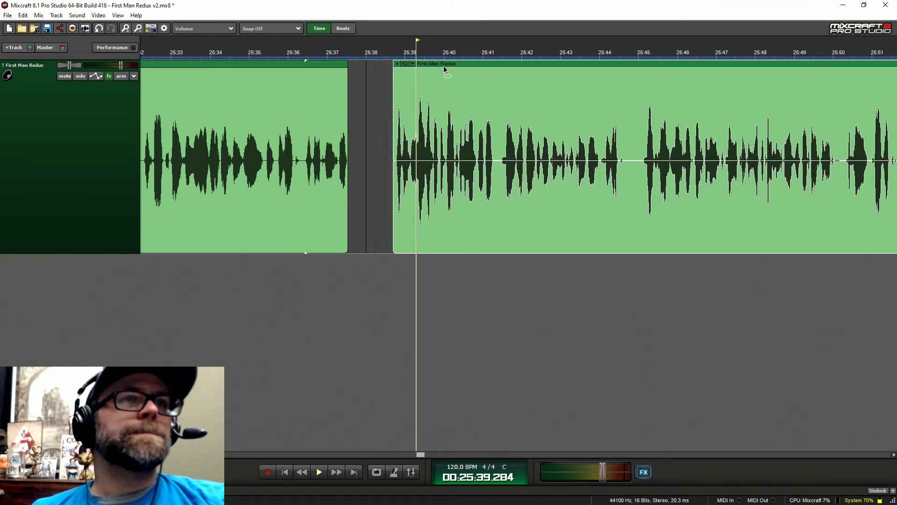
{"action": "left_click", "coordinate": [321, 54]}
{"action": "key", "text": "space"}
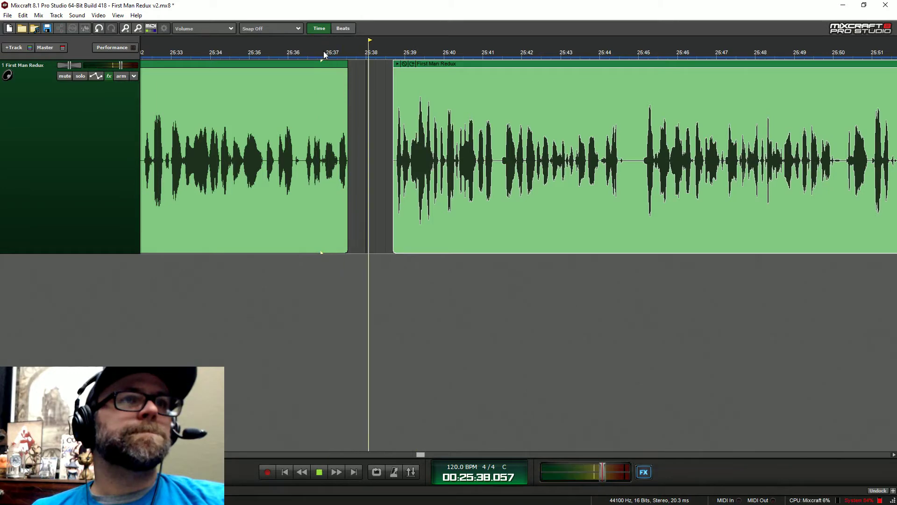
{"action": "scroll", "coordinate": [451, 284], "scroll_direction": "down", "scroll_amount": 4}
{"action": "key", "text": "space"}
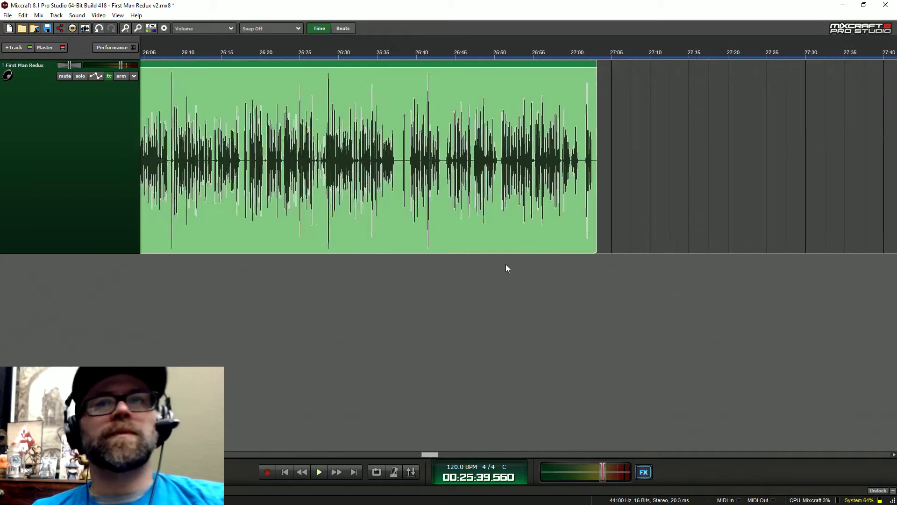
Step: Move the fourteenth clip to start at about 27:04.9, just behind the thirteenth, and play from 27:04.2
{"action": "scroll", "coordinate": [506, 269], "scroll_direction": "down", "scroll_amount": 2}
{"action": "left_click_drag", "start_coordinate": [620, 65], "coordinate": [396, 52]}
{"action": "left_click", "coordinate": [363, 54]}
{"action": "scroll", "coordinate": [300, 187], "scroll_direction": "up", "scroll_amount": 2}
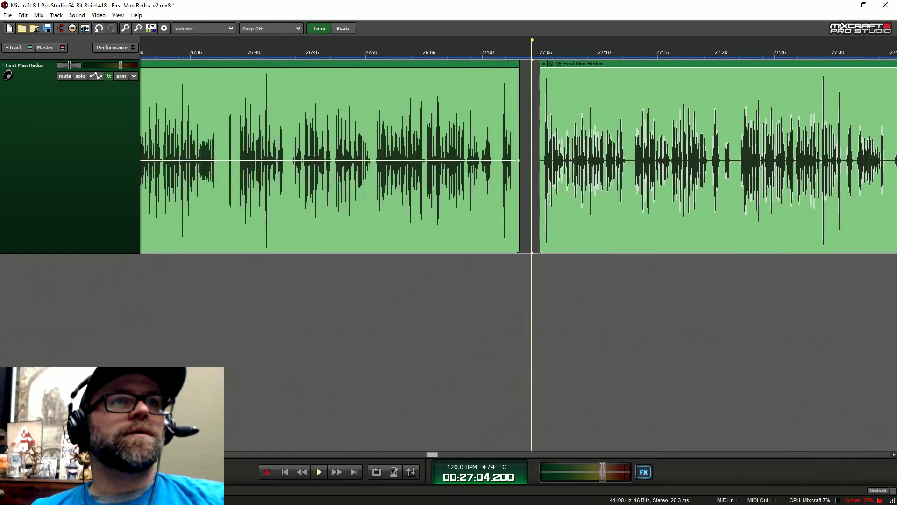
{"action": "key", "text": "space"}
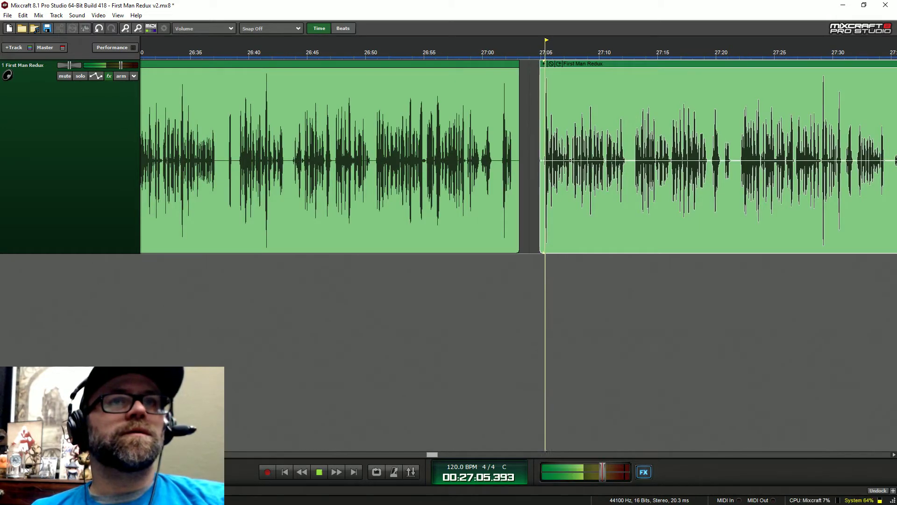
Step: Play the thirteenth clip's ending from about 27:01.4 and trim the clip's end to about 27:00.8
{"action": "left_click", "coordinate": [498, 52]}
{"action": "scroll", "coordinate": [498, 52], "scroll_direction": "up", "scroll_amount": 1}
{"action": "scroll", "coordinate": [601, 156], "scroll_direction": "up", "scroll_amount": 2}
{"action": "key", "text": "space"}
{"action": "left_click_drag", "start_coordinate": [591, 125], "coordinate": [449, 214]}
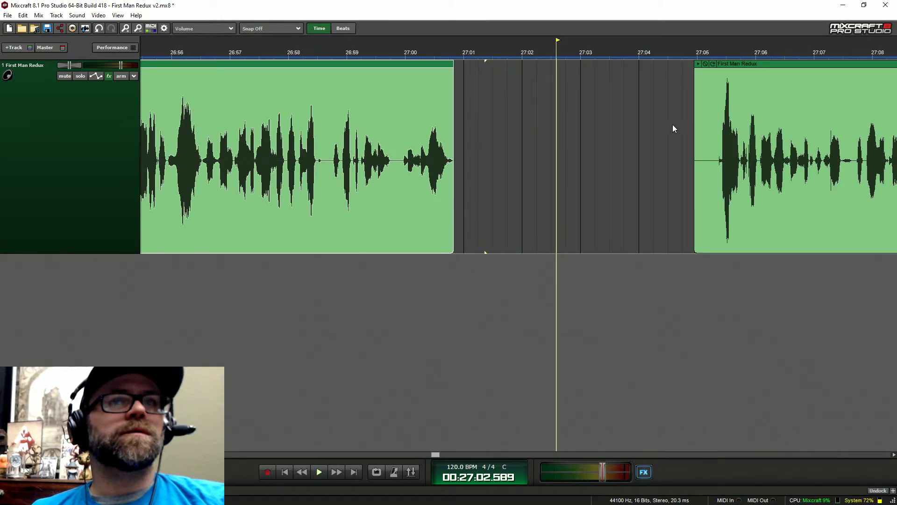
Step: Trim the fourteenth clip's start to about 27:05.2, move the clip to start at about 27:01.3, and play from about 26:59.7
{"action": "left_click_drag", "start_coordinate": [695, 97], "coordinate": [710, 99]}
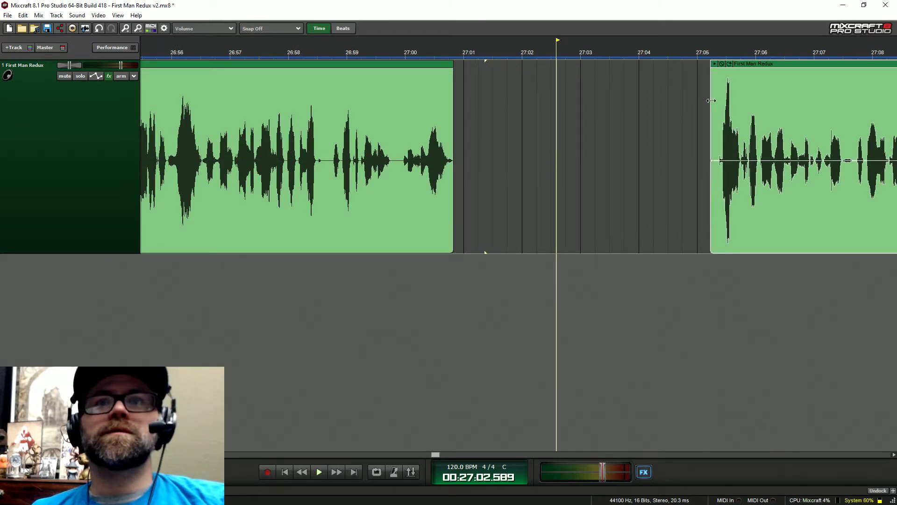
{"action": "left_click_drag", "start_coordinate": [759, 68], "coordinate": [523, 68]}
{"action": "left_click", "coordinate": [391, 56]}
{"action": "key", "text": "space"}
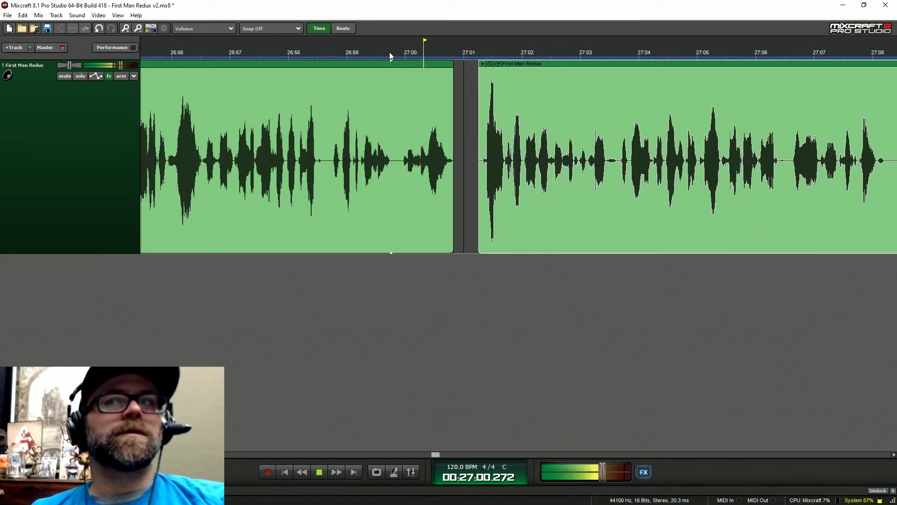
{"action": "scroll", "coordinate": [677, 266], "scroll_direction": "down", "scroll_amount": 3}
{"action": "key", "text": "space"}
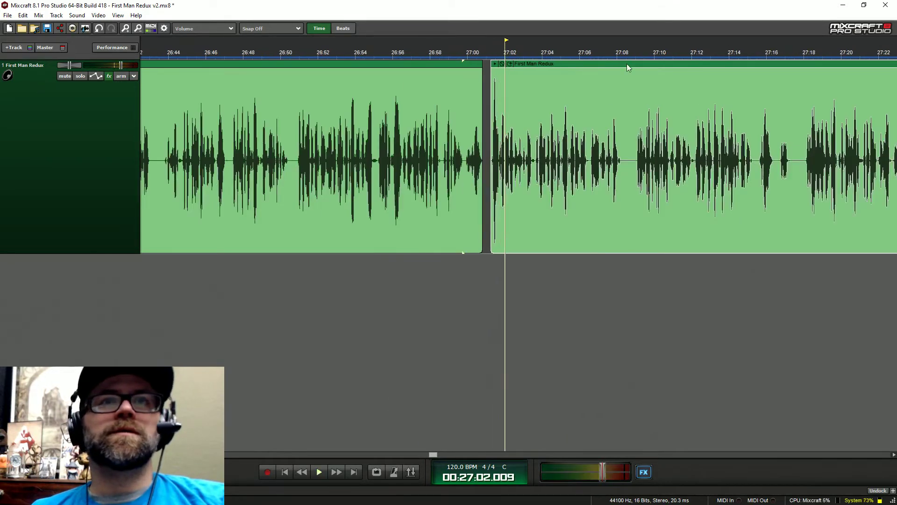
Step: Shift the fourteenth clip to start at about 27:01.7 and play the join from about 26:59.3
{"action": "left_click_drag", "start_coordinate": [627, 66], "coordinate": [634, 66]}
{"action": "left_click", "coordinate": [457, 50]}
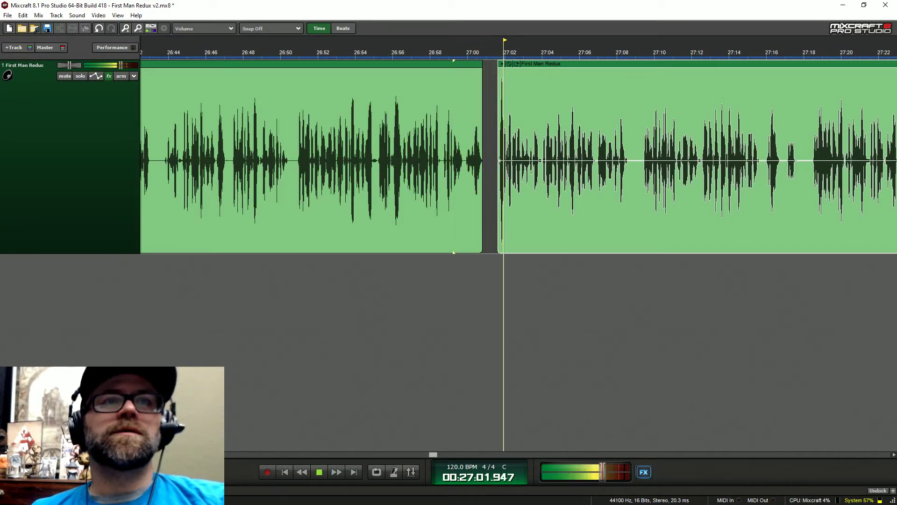
{"action": "key", "text": "space"}
Step: Move the fifteenth clip to start at about 33:10.9, just behind the fourteenth, and play its opening speech
{"action": "scroll", "coordinate": [613, 215], "scroll_direction": "right", "scroll_amount": 3}
{"action": "scroll", "coordinate": [612, 215], "scroll_direction": "down", "scroll_amount": 1}
{"action": "scroll", "coordinate": [612, 215], "scroll_direction": "down", "scroll_amount": 1}
{"action": "scroll", "coordinate": [613, 215], "scroll_direction": "right", "scroll_amount": 10}
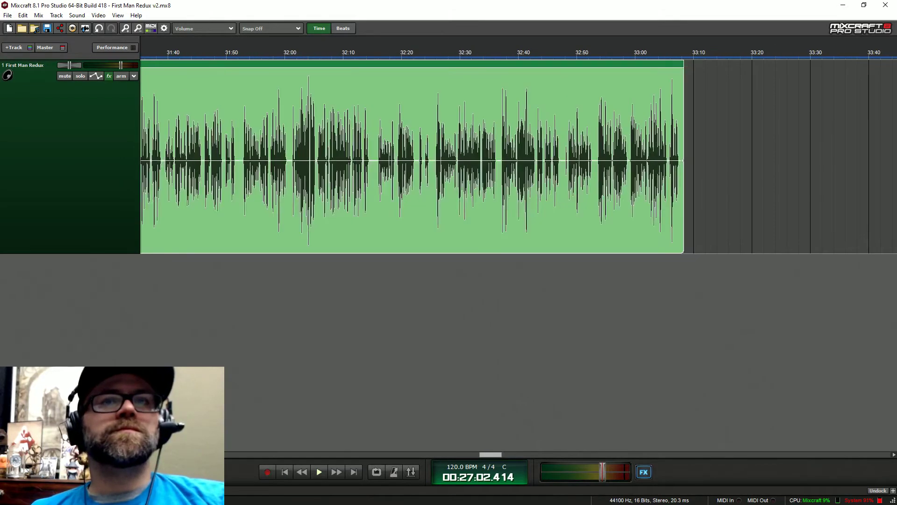
{"action": "scroll", "coordinate": [613, 215], "scroll_direction": "down", "scroll_amount": 1}
{"action": "scroll", "coordinate": [613, 215], "scroll_direction": "left", "scroll_amount": 3}
{"action": "left_click_drag", "start_coordinate": [739, 65], "coordinate": [566, 54]}
{"action": "left_click", "coordinate": [550, 52]}
{"action": "key", "text": "space"}
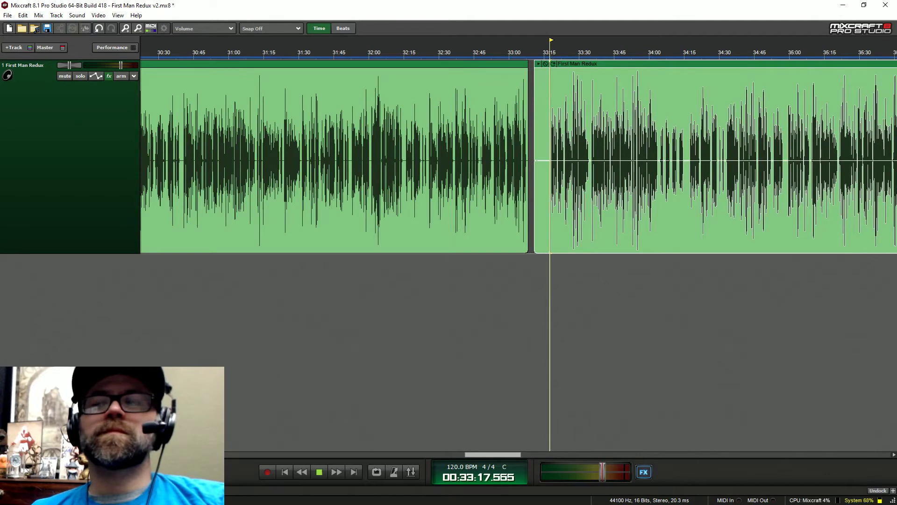
Step: Play the fourteenth clip's closing phrases from about 32:59.4 and 32:53.4, then trim its end to about 32:53.0
{"action": "scroll", "coordinate": [613, 215], "scroll_direction": "up", "scroll_amount": 2}
{"action": "left_click", "coordinate": [379, 51]}
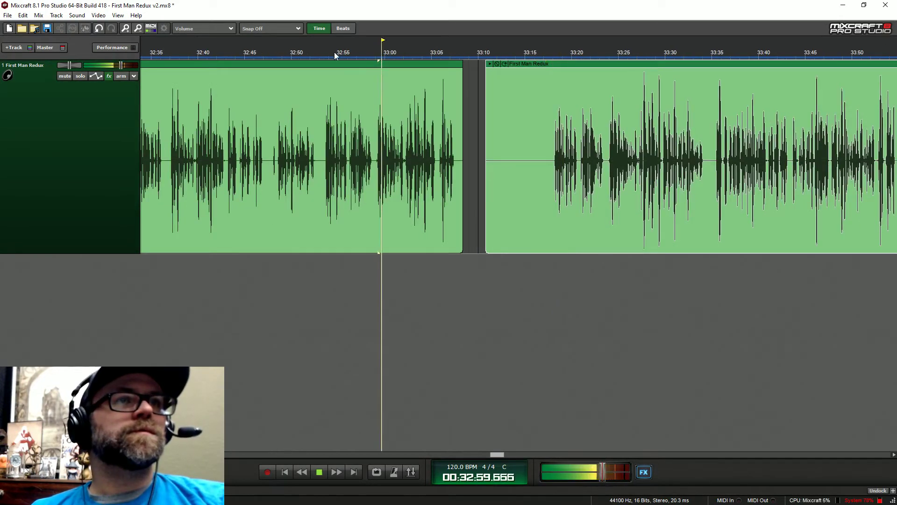
{"action": "left_click", "coordinate": [323, 52]}
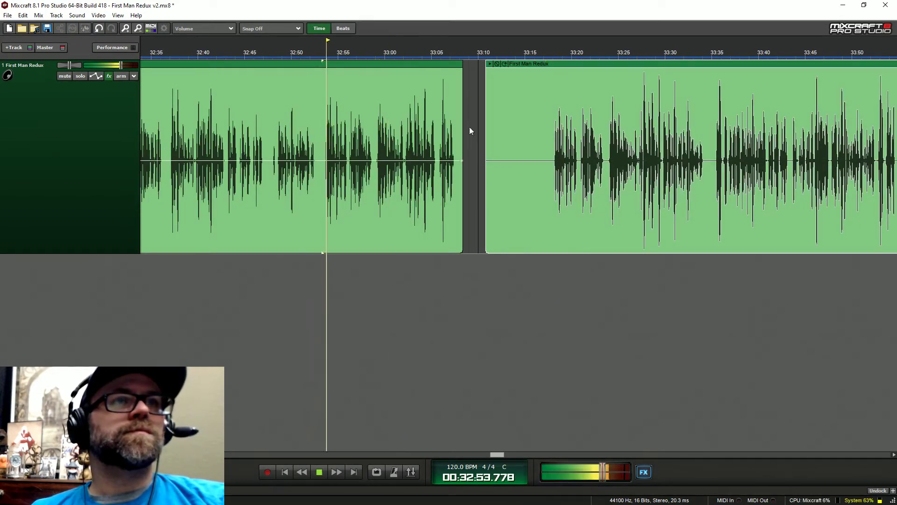
{"action": "left_click", "coordinate": [568, 57]}
{"action": "left_click", "coordinate": [329, 57]}
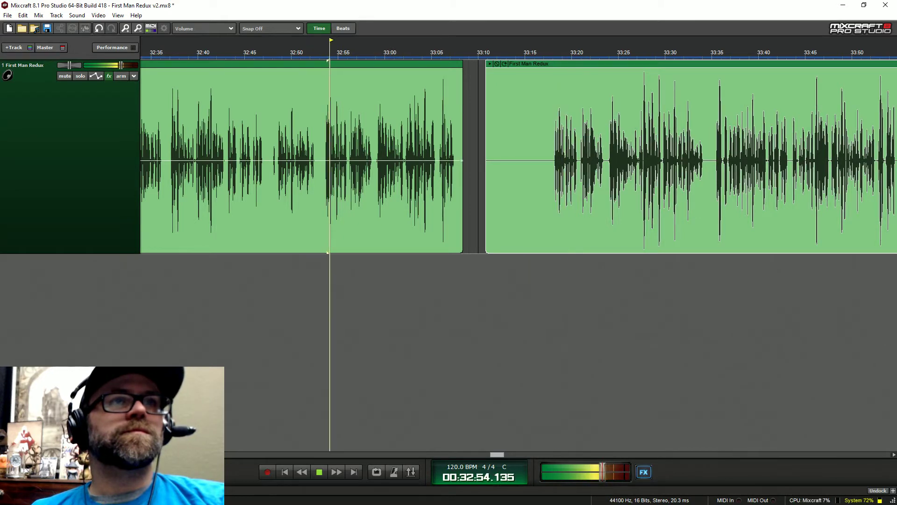
{"action": "key", "text": "space"}
{"action": "left_click_drag", "start_coordinate": [463, 199], "coordinate": [317, 198]}
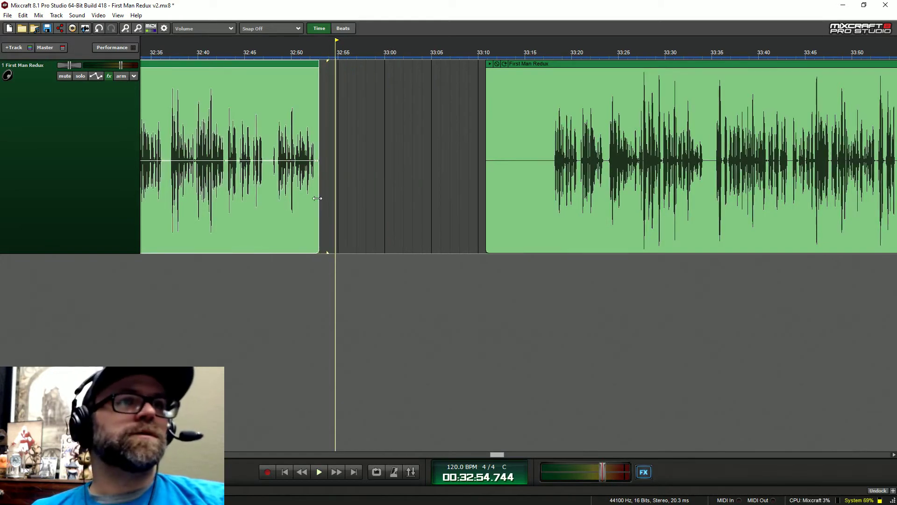
Step: Trim the fifteenth clip's start to about 33:16.5, move it to start at about 32:53.0, and play from about 32:48
{"action": "left_click_drag", "start_coordinate": [488, 86], "coordinate": [536, 85]}
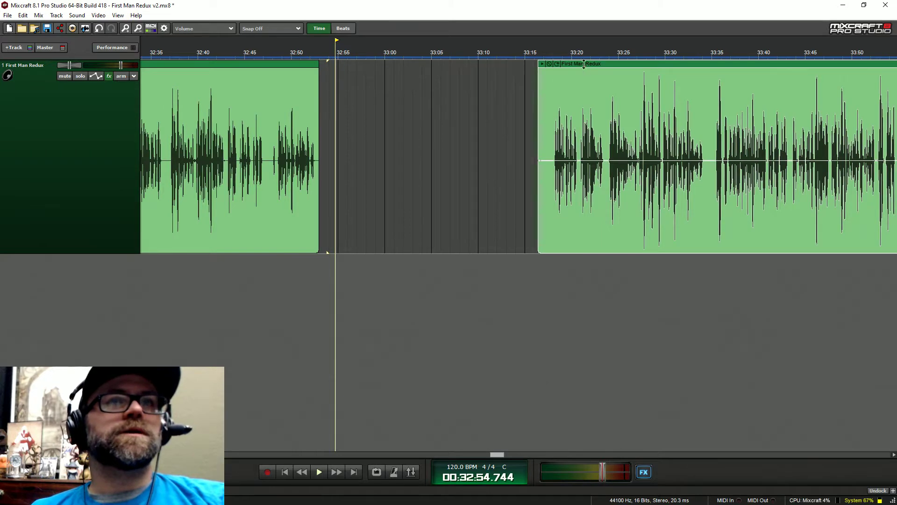
{"action": "left_click_drag", "start_coordinate": [584, 64], "coordinate": [367, 38]}
{"action": "scroll", "coordinate": [295, 159], "scroll_direction": "up", "scroll_amount": 4}
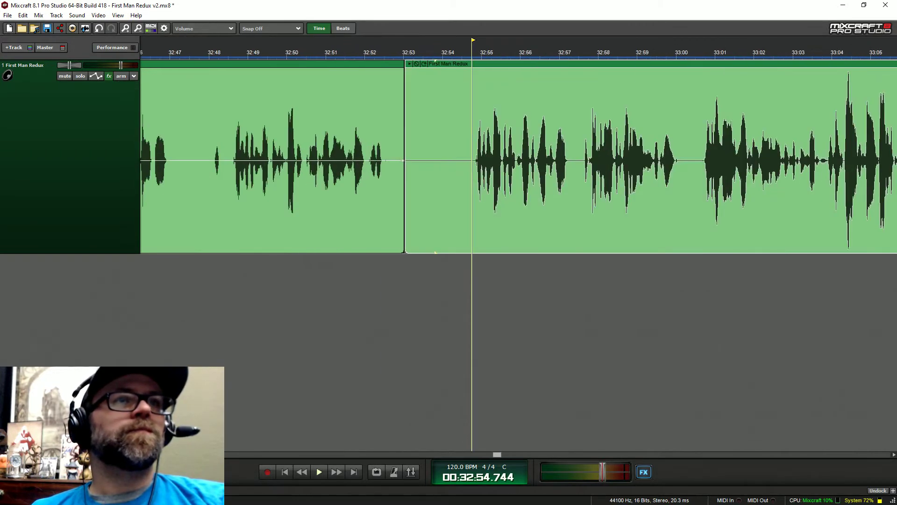
{"action": "key", "text": "space"}
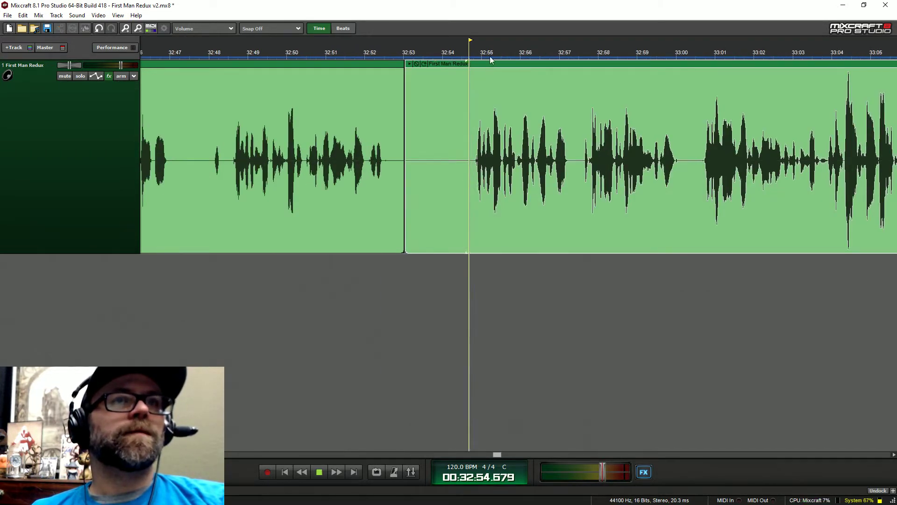
{"action": "left_click", "coordinate": [209, 58]}
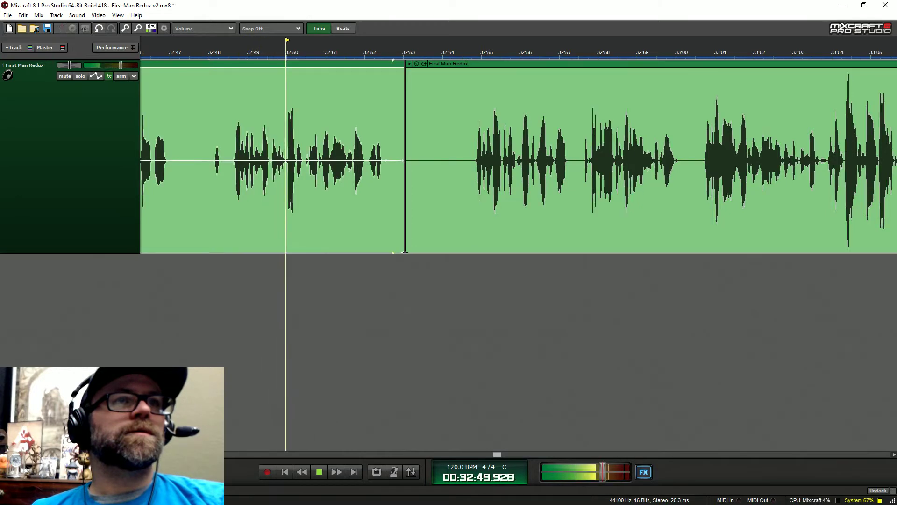
Step: Trim both sides of the join, overlap the fifteenth clip onto the fourteenth from about 32:52.6, and play from 32:51.7
{"action": "left_click_drag", "start_coordinate": [403, 88], "coordinate": [423, 66]}
{"action": "key", "text": "space"}
{"action": "left_click", "coordinate": [406, 85]}
{"action": "left_click", "coordinate": [354, 56]}
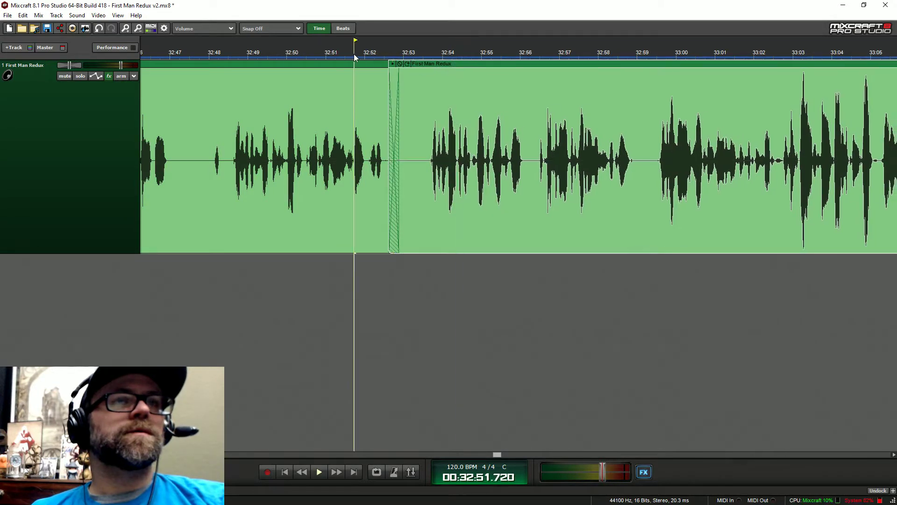
{"action": "key", "text": "space"}
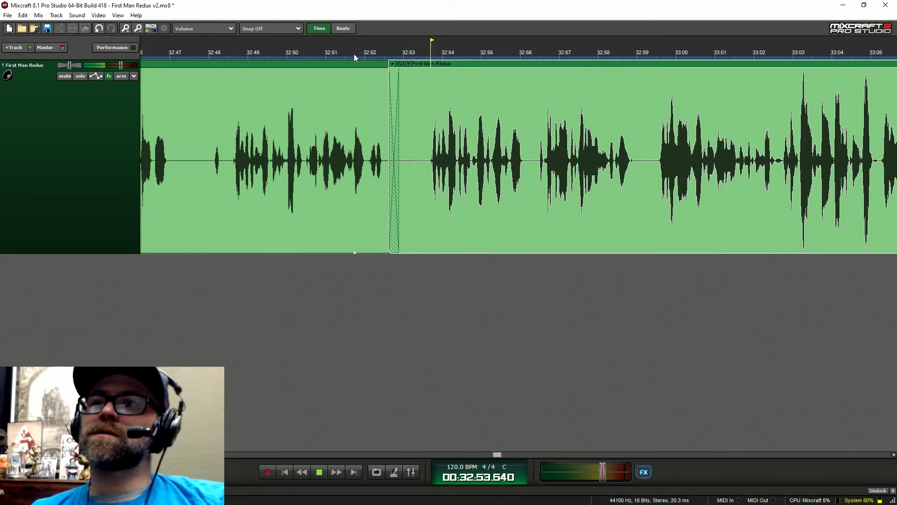
Step: Trim the fourteenth clip's end to about 32:52.4, just after its last words, and resume playback across the join
{"action": "key", "text": "space"}
{"action": "scroll", "coordinate": [344, 65], "scroll_direction": "up", "scroll_amount": 4}
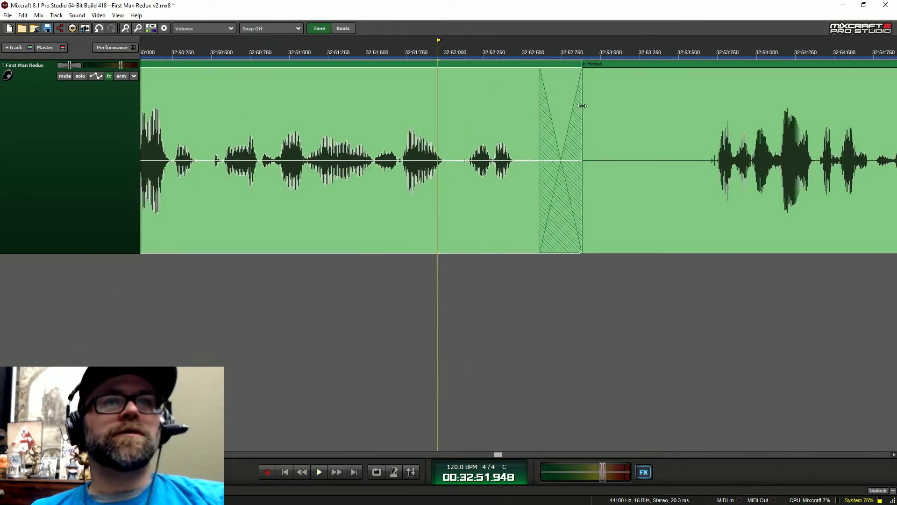
{"action": "left_click_drag", "start_coordinate": [582, 106], "coordinate": [514, 135]}
{"action": "scroll", "coordinate": [514, 134], "scroll_direction": "down", "scroll_amount": 2}
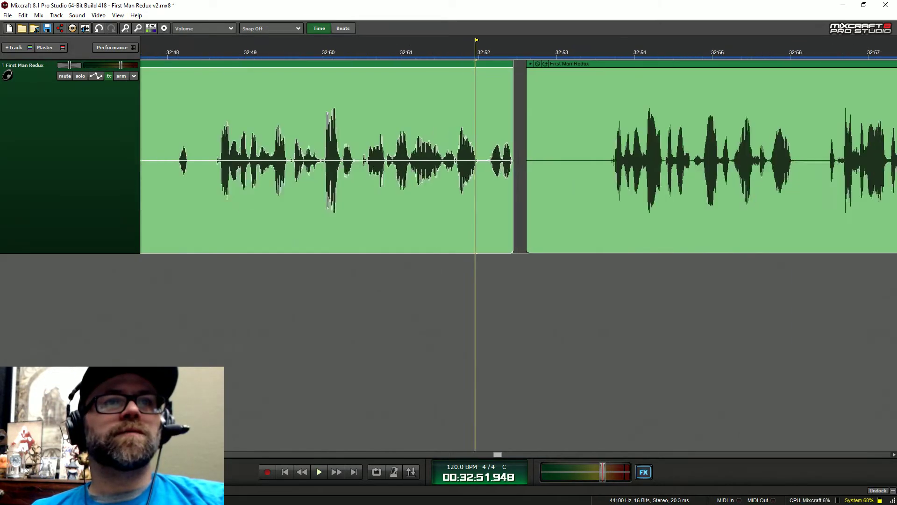
{"action": "scroll", "coordinate": [522, 96], "scroll_direction": "down", "scroll_amount": 1}
{"action": "key", "text": "space"}
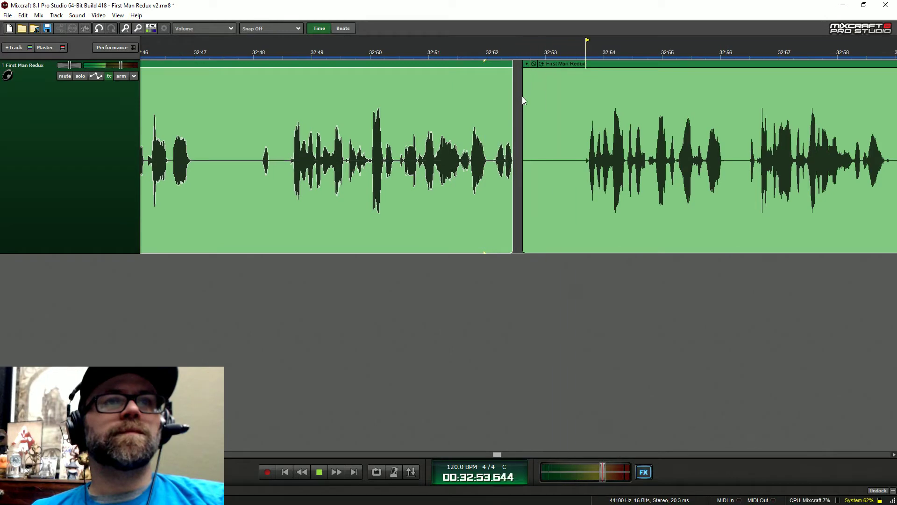
Step: Trim the fifteenth clip's start to about 32:53.6, just ahead of its first words, and save the project
{"action": "left_click_drag", "start_coordinate": [523, 96], "coordinate": [580, 100]}
{"action": "scroll", "coordinate": [580, 100], "scroll_direction": "down", "scroll_amount": 3}
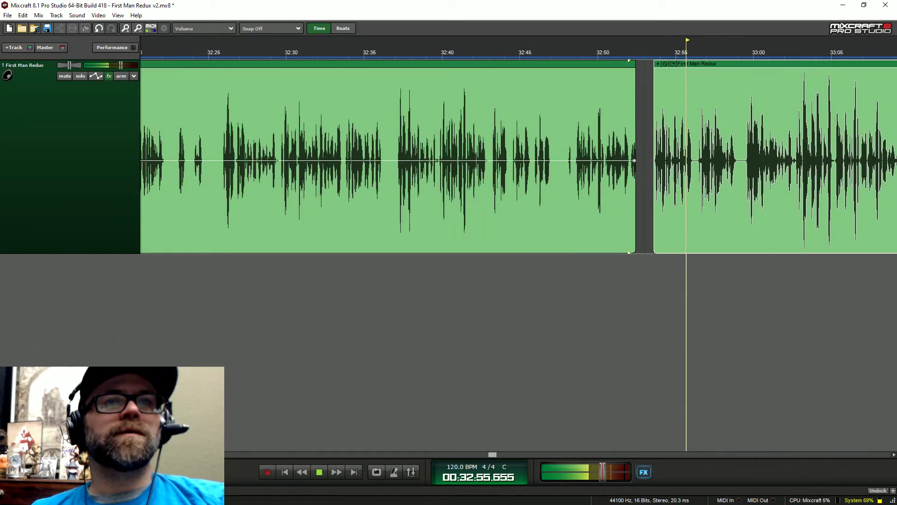
{"action": "key", "text": "space"}
{"action": "key", "text": "ctrl+s"}
Step: Move the sixteenth clip to start at about 39:07.1, just behind the fifteenth, and play its opening speech
{"action": "scroll", "coordinate": [579, 100], "scroll_direction": "down", "scroll_amount": 4}
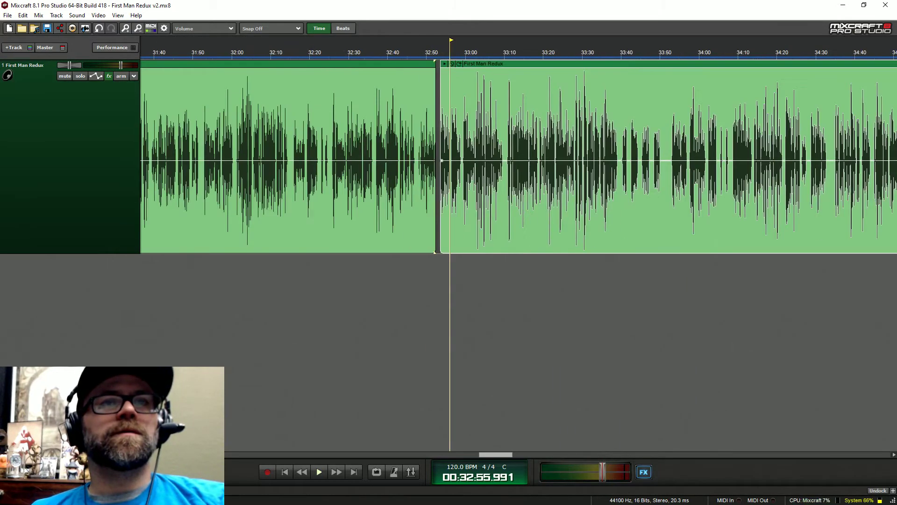
{"action": "scroll", "coordinate": [559, 104], "scroll_direction": "right", "scroll_amount": 8}
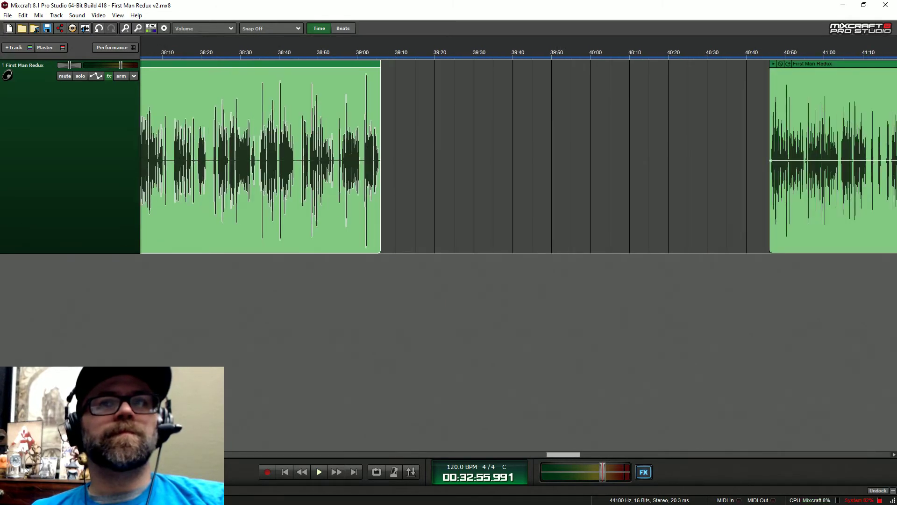
{"action": "left_click_drag", "start_coordinate": [788, 64], "coordinate": [402, 51]}
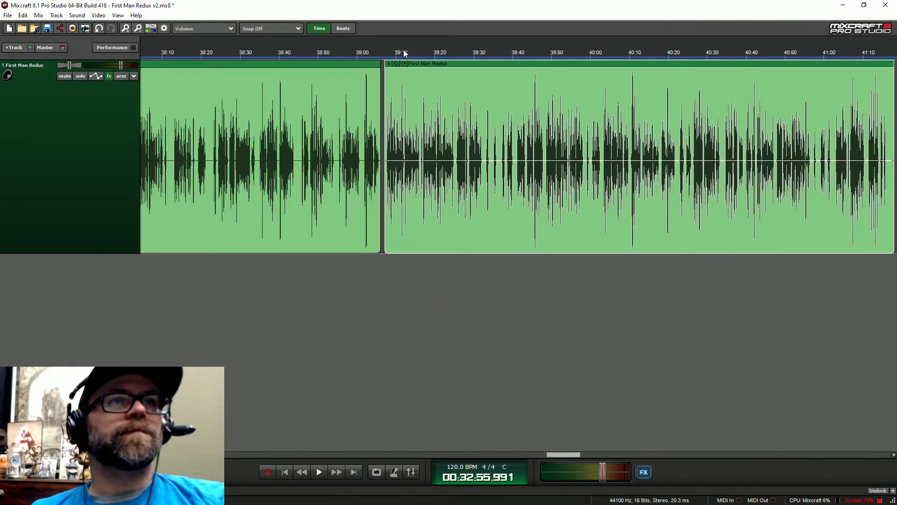
{"action": "left_click", "coordinate": [386, 61]}
{"action": "key", "text": "space"}
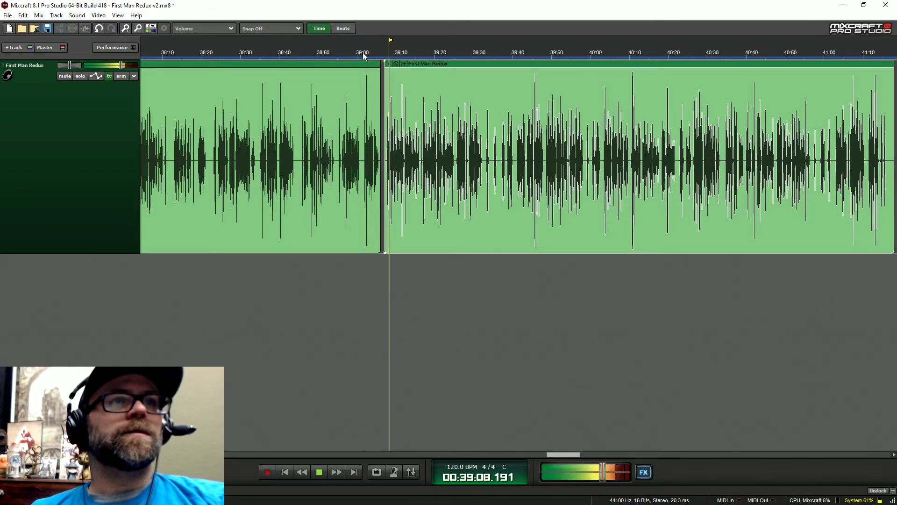
Step: Play the fifteenth clip's closing phrases from about 39:01.4 and 38:55.3, replay the sixteenth's opening, then trim the fifteenth's end to about 38:54.0
{"action": "left_click", "coordinate": [363, 52]}
{"action": "scroll", "coordinate": [363, 52], "scroll_direction": "up", "scroll_amount": 4}
{"action": "left_click", "coordinate": [243, 50]}
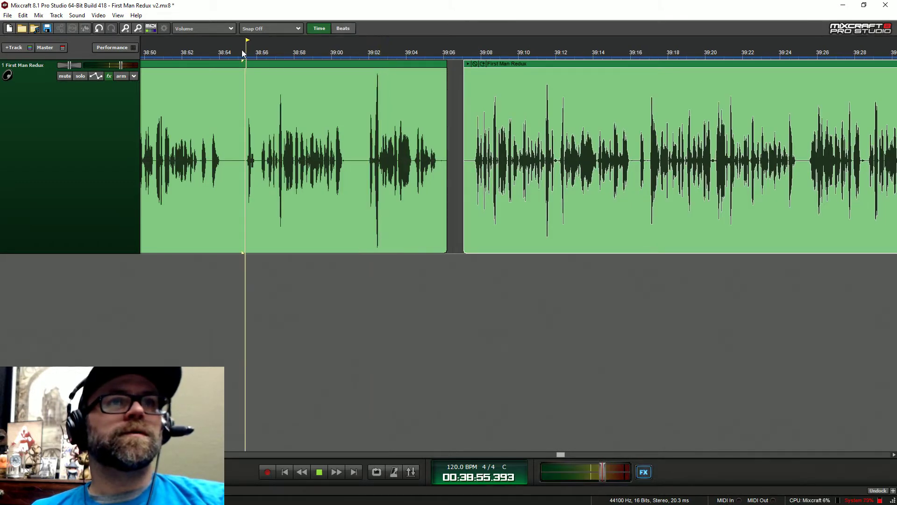
{"action": "left_click", "coordinate": [477, 52]}
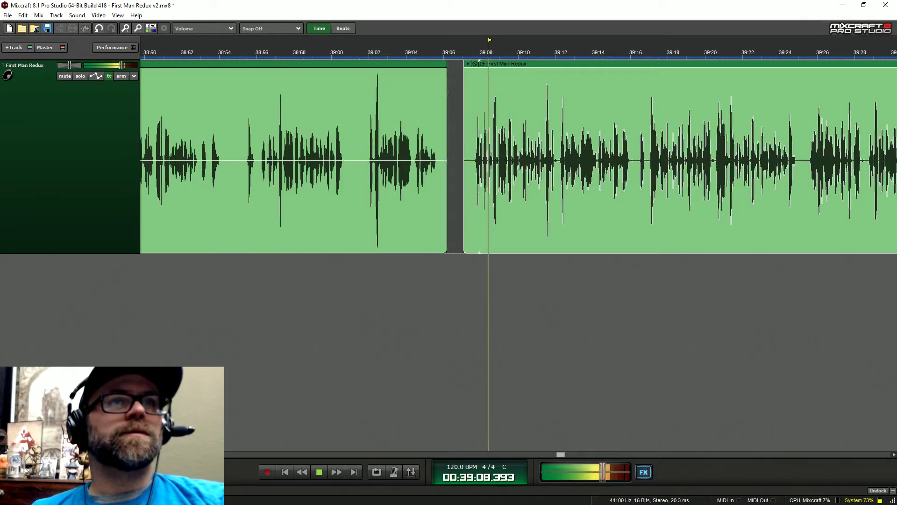
{"action": "key", "text": "space"}
{"action": "left_click_drag", "start_coordinate": [448, 94], "coordinate": [222, 228]}
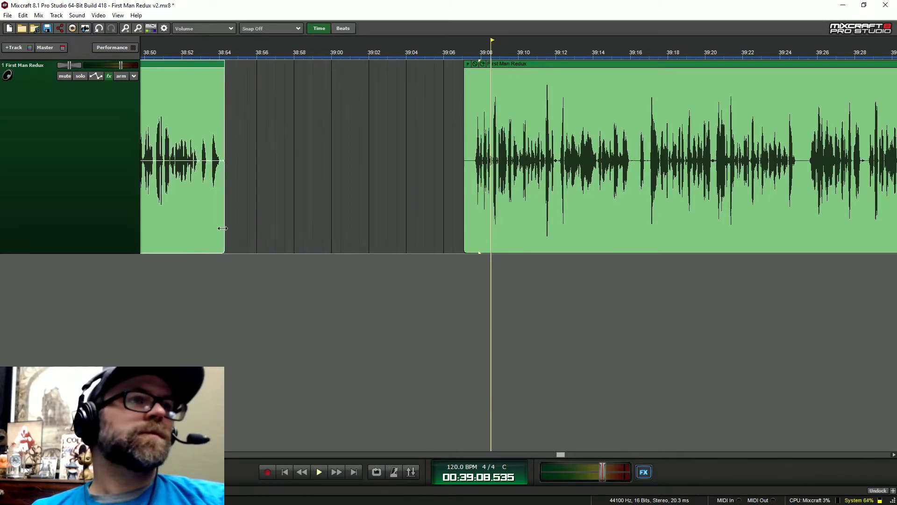
{"action": "scroll", "coordinate": [379, 185], "scroll_direction": "left", "scroll_amount": 3}
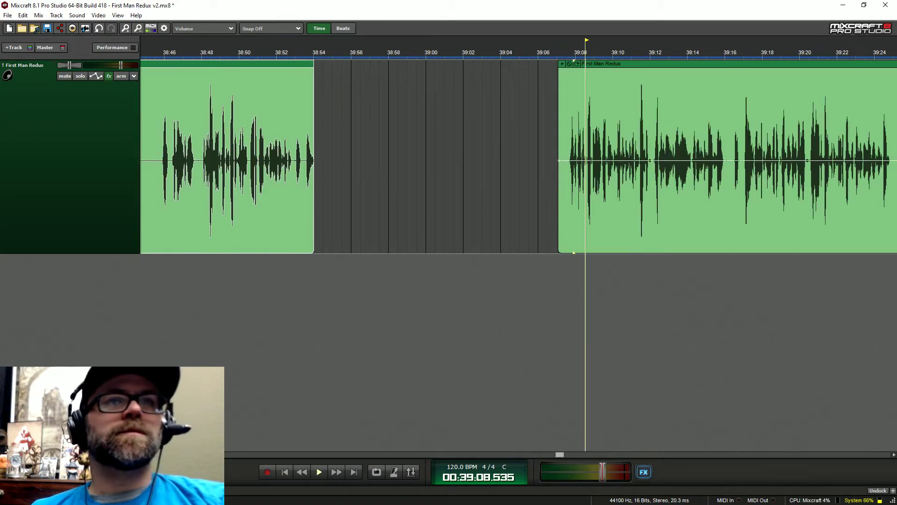
Step: Move the sixteenth clip to start at about 38:54.3, behind the trimmed fifteenth, and play the join from about 38:52.9
{"action": "left_click_drag", "start_coordinate": [602, 65], "coordinate": [364, 66]}
{"action": "left_click", "coordinate": [293, 53]}
{"action": "key", "text": "space"}
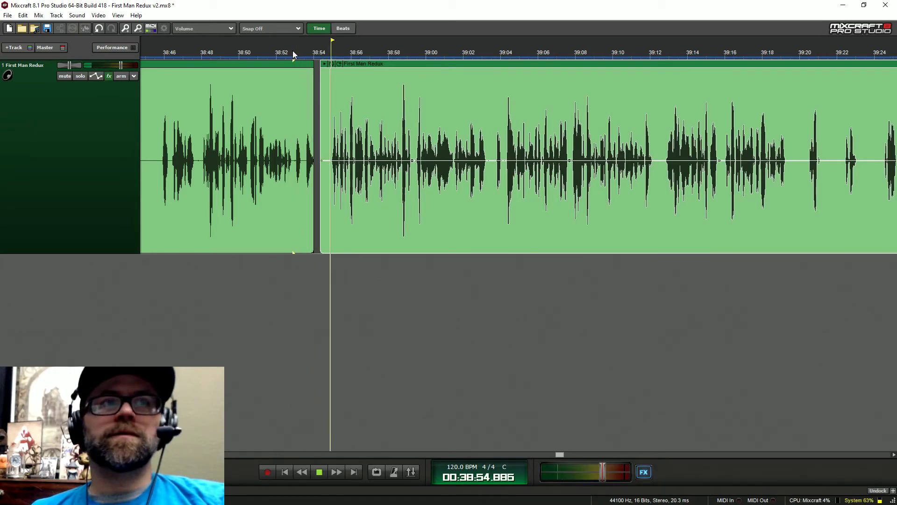
{"action": "scroll", "coordinate": [336, 86], "scroll_direction": "down", "scroll_amount": 3}
{"action": "key", "text": "space"}
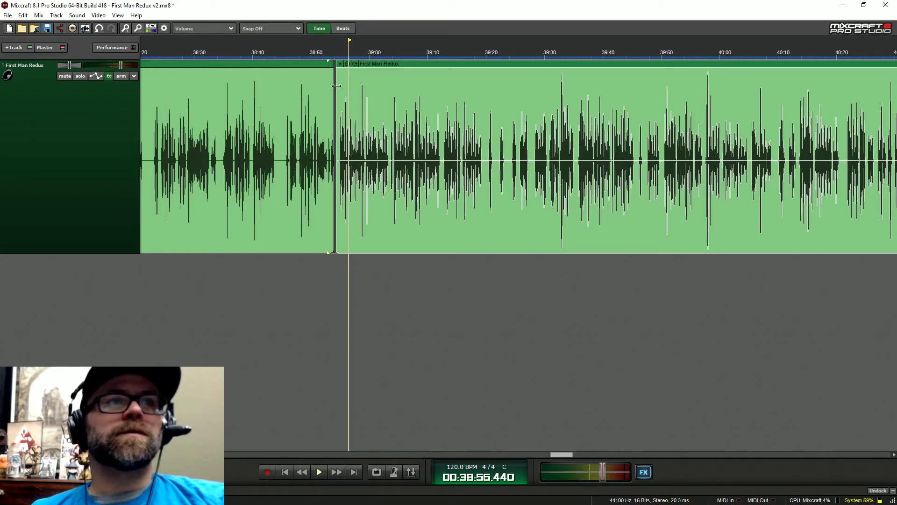
Step: Save the project, then move the eight clips after the large gap together so the seventeenth starts at about 41:16.0
{"action": "scroll", "coordinate": [590, 171], "scroll_direction": "down", "scroll_amount": 6}
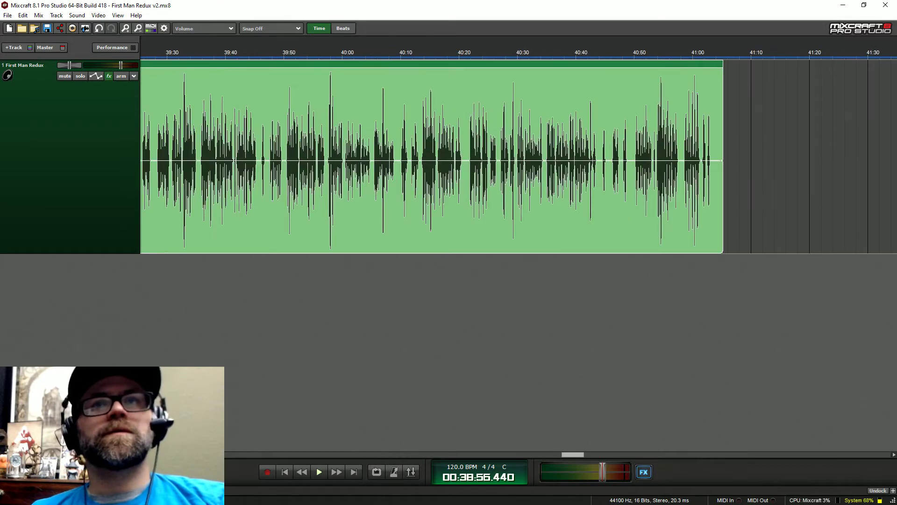
{"action": "scroll", "coordinate": [590, 171], "scroll_direction": "down", "scroll_amount": 1}
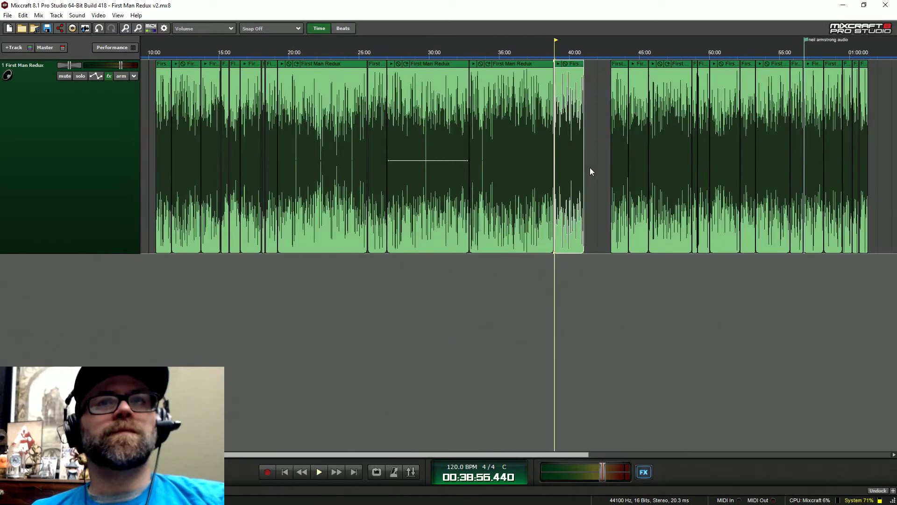
{"action": "left_click_drag", "start_coordinate": [597, 100], "coordinate": [772, 106]}
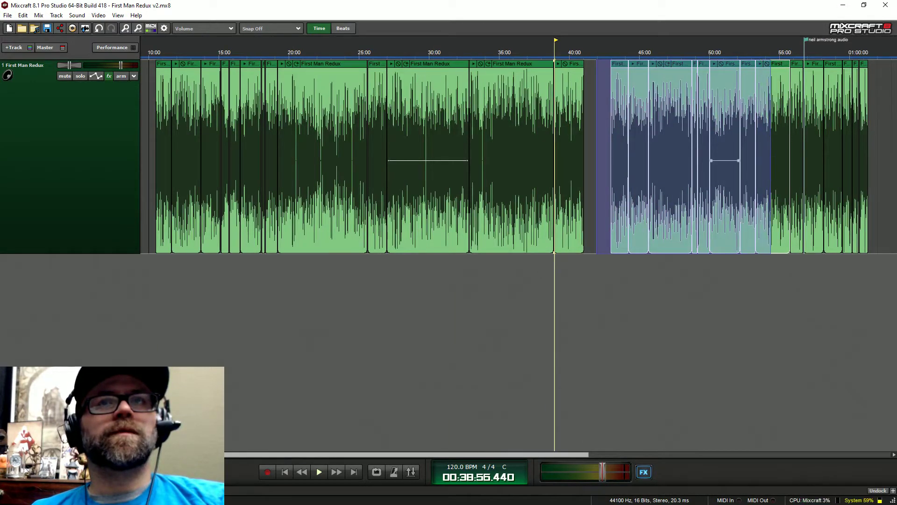
{"action": "left_click_drag", "start_coordinate": [624, 68], "coordinate": [601, 67]}
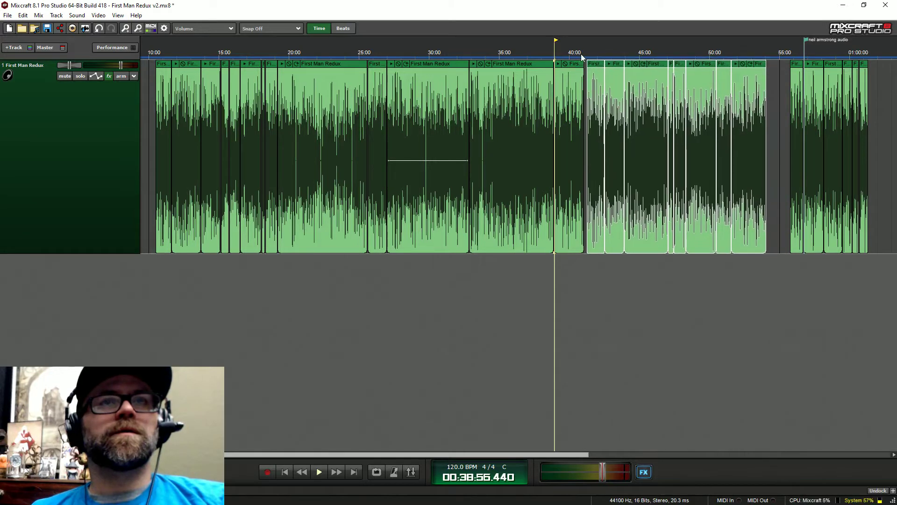
{"action": "left_click", "coordinate": [590, 56]}
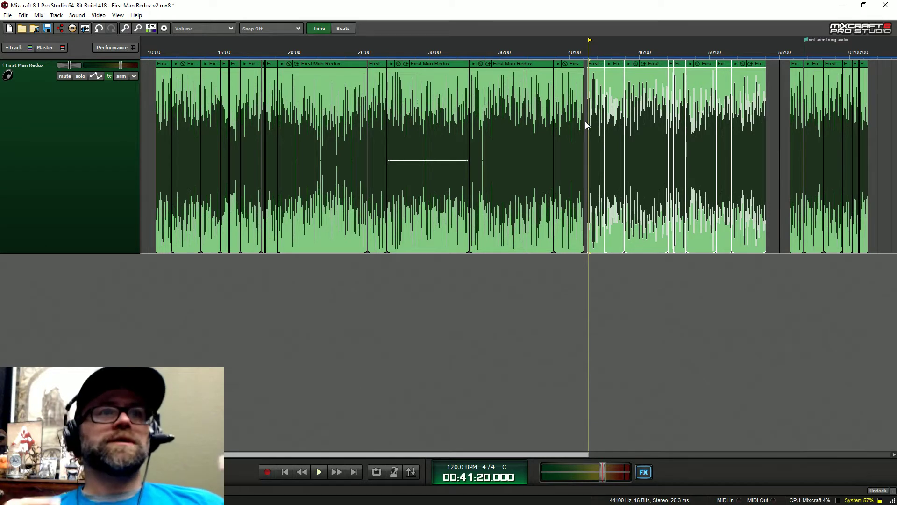
{"action": "left_click", "coordinate": [275, 55]}
{"action": "left_click", "coordinate": [344, 66]}
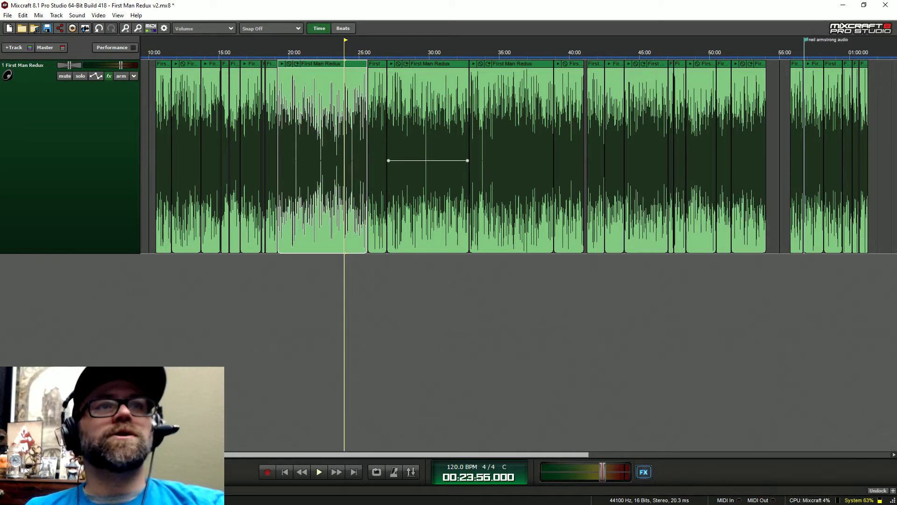
{"action": "left_click", "coordinate": [419, 65]}
{"action": "left_click", "coordinate": [511, 66]}
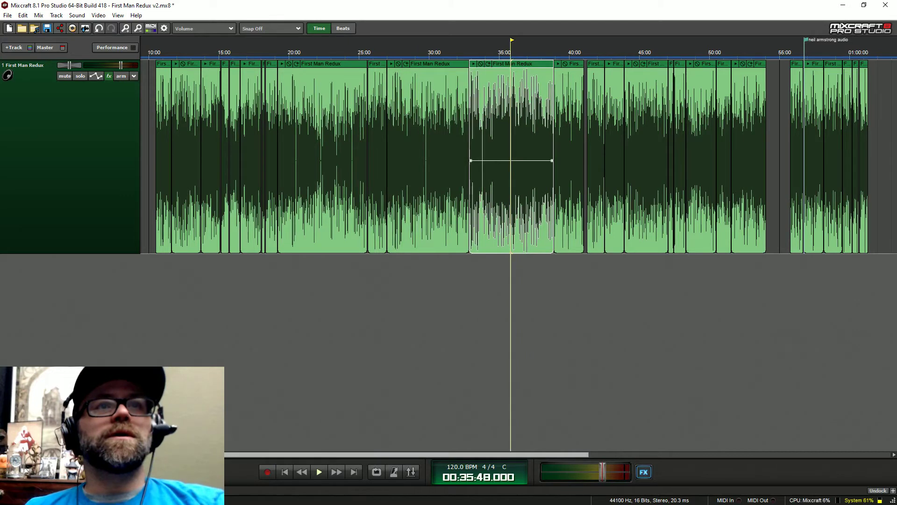
Step: Play the seventeenth clip's opening from 41:17.2 and the sixteenth's closing phrase from about 40:58.5, then trim the sixteenth's end to about 40:57.5
{"action": "left_click", "coordinate": [589, 56]}
{"action": "scroll", "coordinate": [589, 59], "scroll_direction": "up", "scroll_amount": 3}
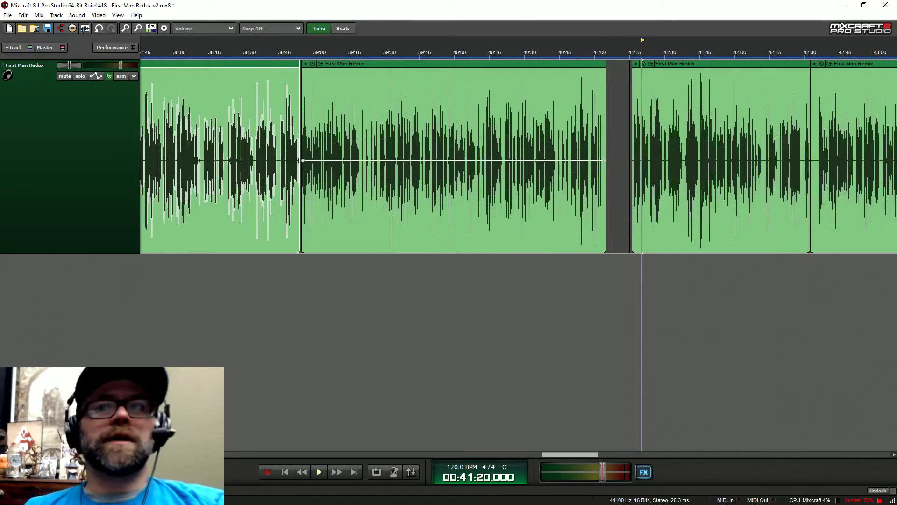
{"action": "left_click", "coordinate": [637, 53]}
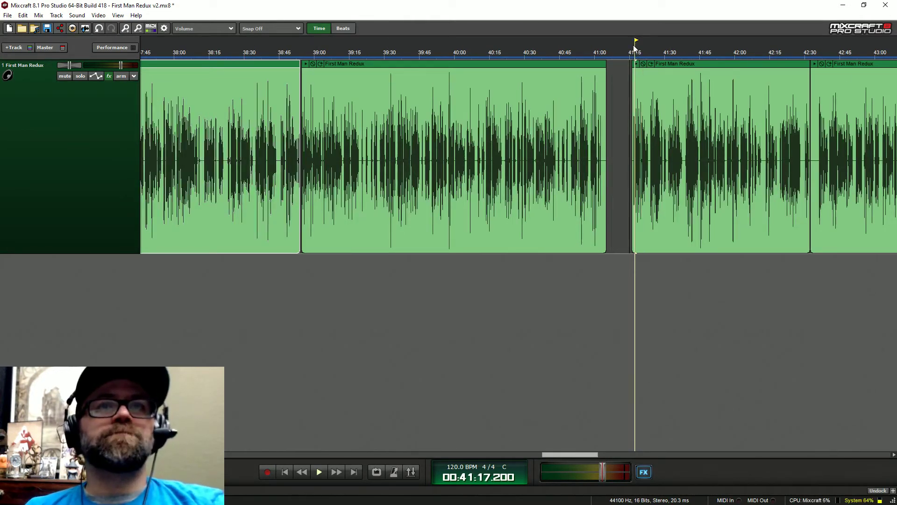
{"action": "scroll", "coordinate": [637, 53], "scroll_direction": "up", "scroll_amount": 2}
{"action": "key", "text": "space"}
{"action": "left_click", "coordinate": [468, 52]}
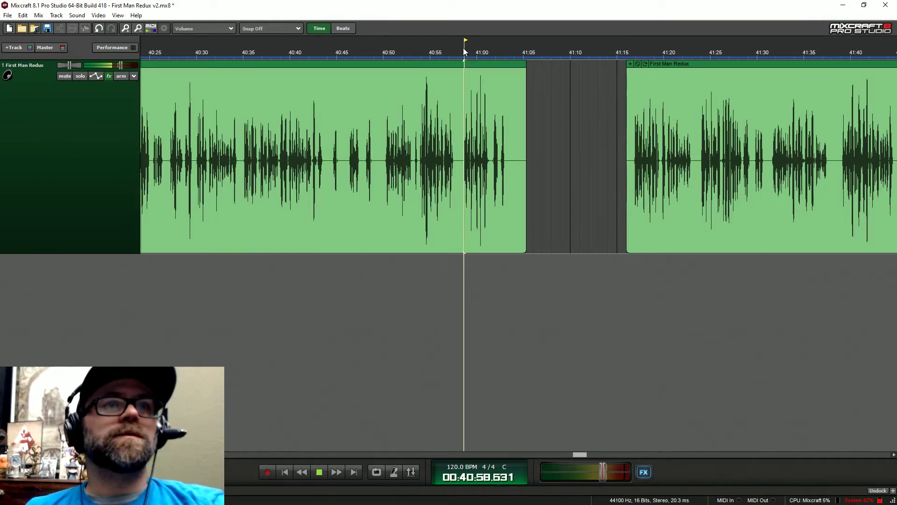
{"action": "key", "text": "space"}
{"action": "scroll", "coordinate": [543, 127], "scroll_direction": "up", "scroll_amount": 1}
{"action": "scroll", "coordinate": [542, 127], "scroll_direction": "up", "scroll_amount": 1}
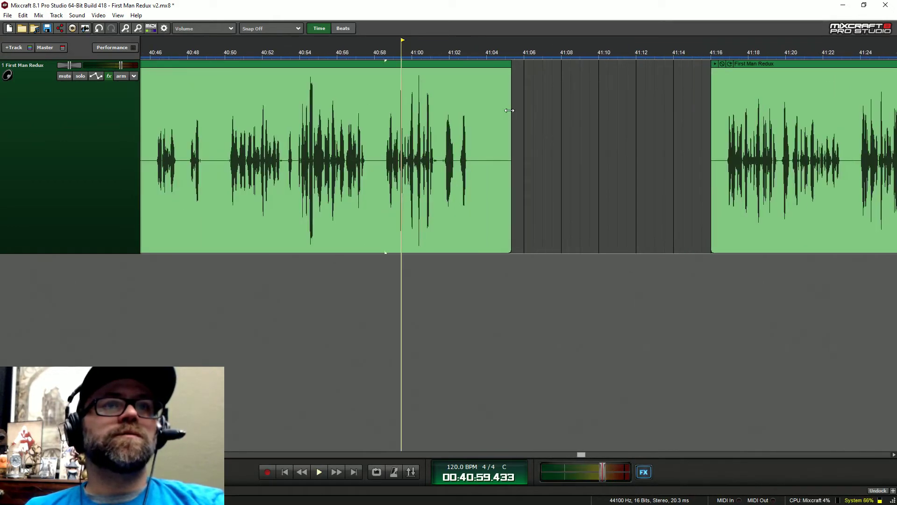
{"action": "left_click_drag", "start_coordinate": [513, 222], "coordinate": [364, 236]}
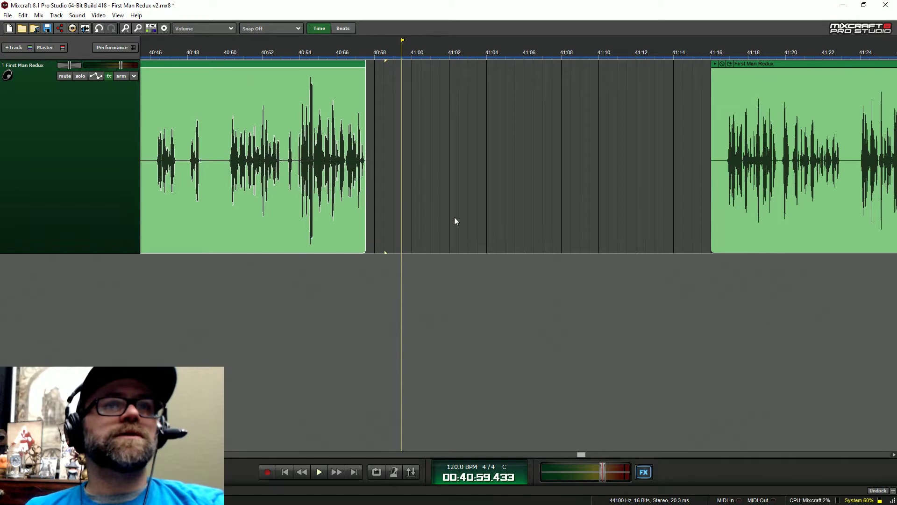
Step: Move the seventeenth clip to start at about 40:57.7, behind the trimmed sixteenth, and play the join from about 40:56.6
{"action": "left_click_drag", "start_coordinate": [755, 68], "coordinate": [367, 58]}
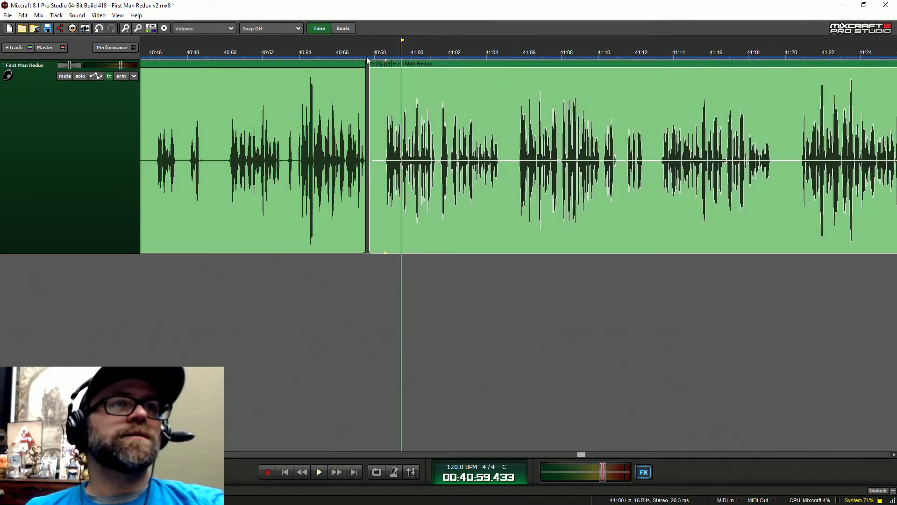
{"action": "left_click", "coordinate": [347, 58]}
{"action": "key", "text": "space"}
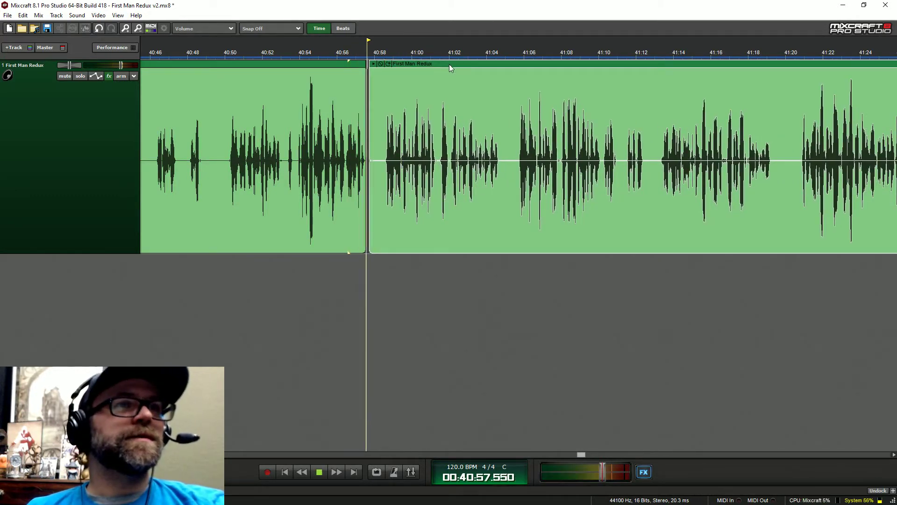
{"action": "scroll", "coordinate": [450, 64], "scroll_direction": "down", "scroll_amount": 5}
{"action": "key", "text": "space"}
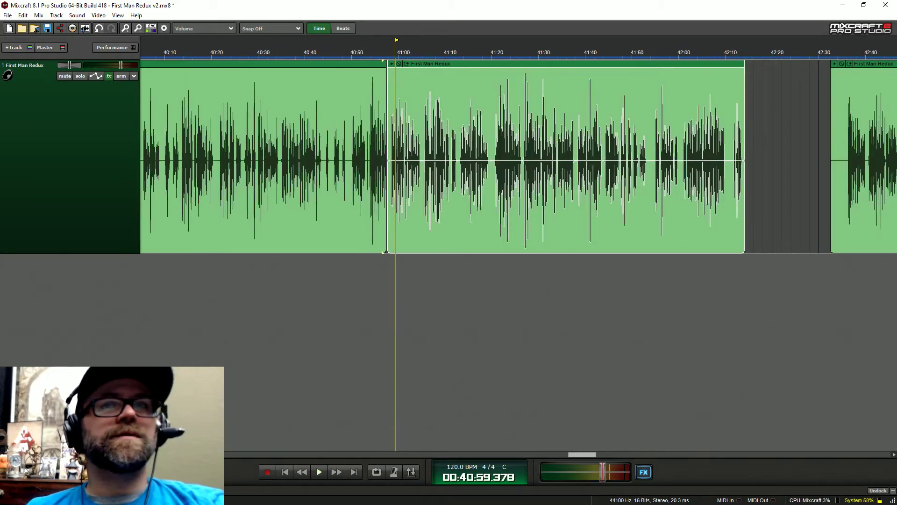
Step: Move the eighteenth clip to start at about 42:16.0, just behind the seventeenth, and play its opening from 42:19.9
{"action": "left_click_drag", "start_coordinate": [635, 61], "coordinate": [590, 59]}
{"action": "left_click", "coordinate": [582, 54]}
{"action": "key", "text": "space"}
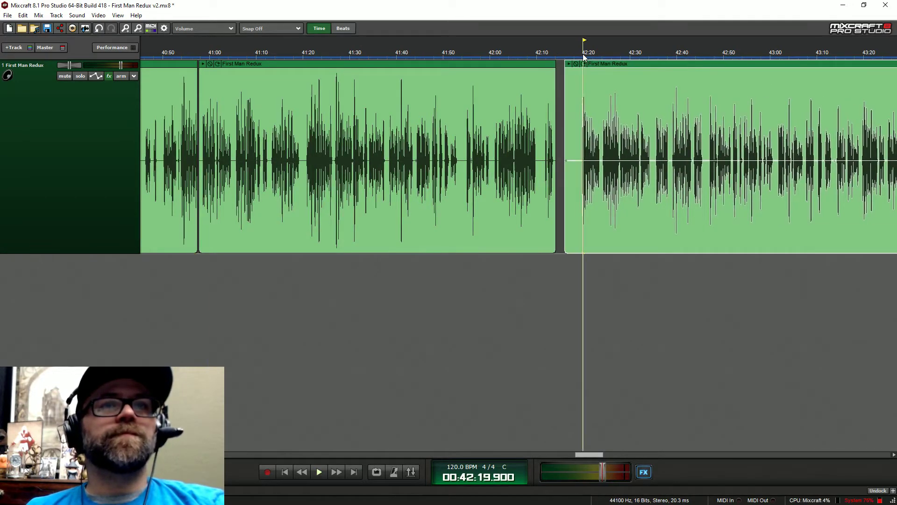
Step: Play the seventeenth clip's closing phrases back to about 41:54.7, replay the eighteenth's opening, then trim the seventeenth's end to about 41:53.1
{"action": "left_click", "coordinate": [493, 51]}
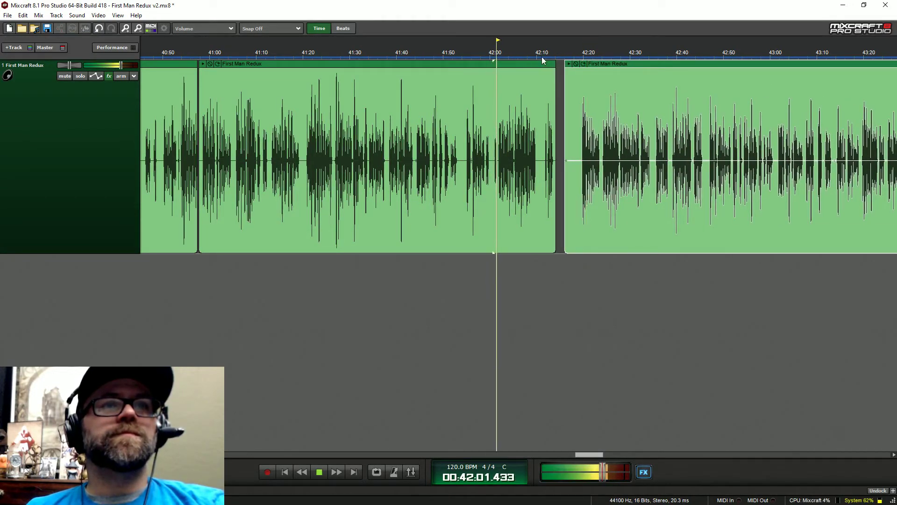
{"action": "left_click", "coordinate": [545, 55]}
{"action": "scroll", "coordinate": [545, 55], "scroll_direction": "up", "scroll_amount": 3}
{"action": "left_click", "coordinate": [366, 54]}
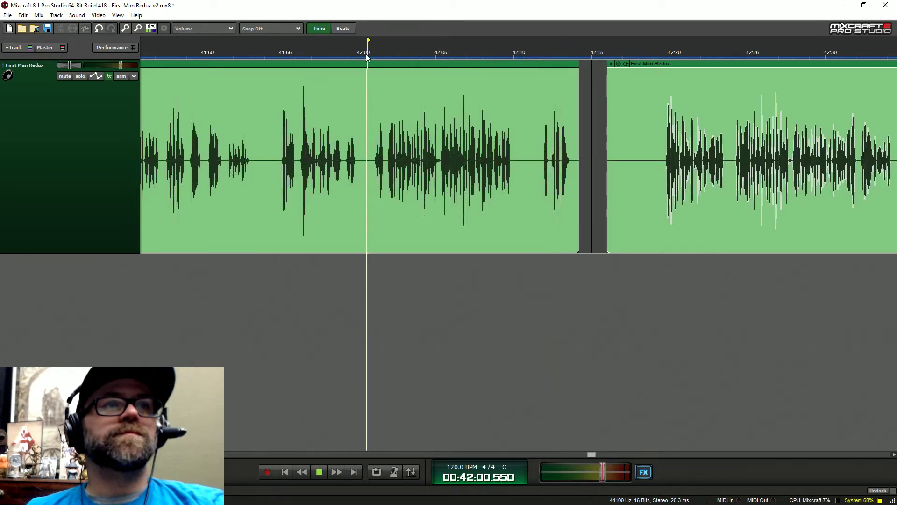
{"action": "left_click", "coordinate": [286, 54]}
{"action": "left_click", "coordinate": [274, 51]}
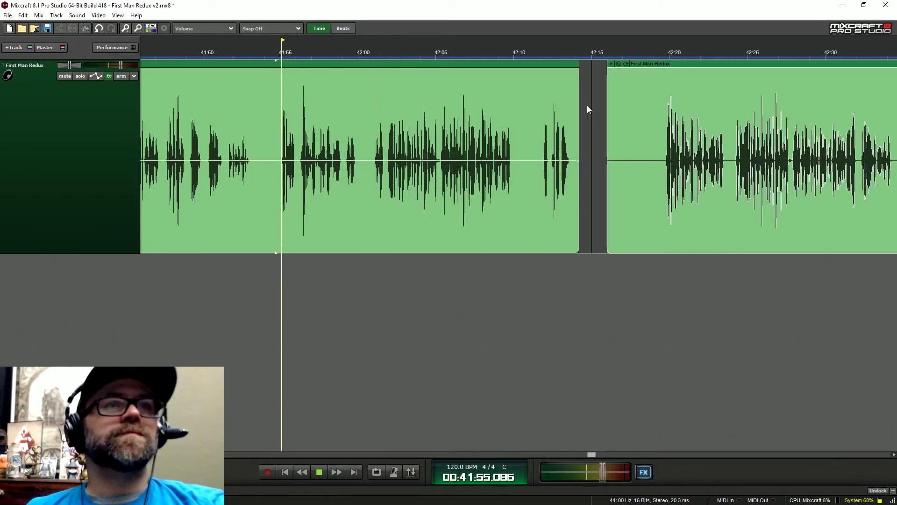
{"action": "left_click", "coordinate": [660, 55]}
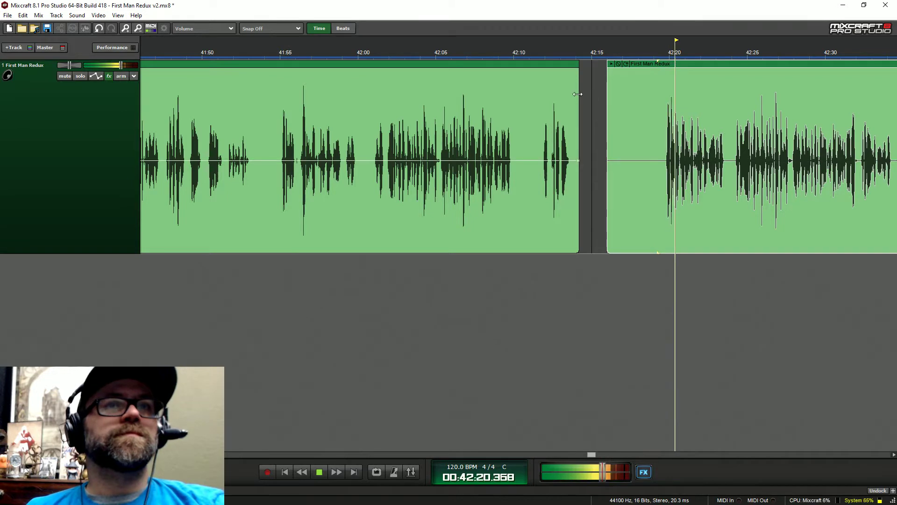
{"action": "left_click_drag", "start_coordinate": [579, 164], "coordinate": [251, 216]}
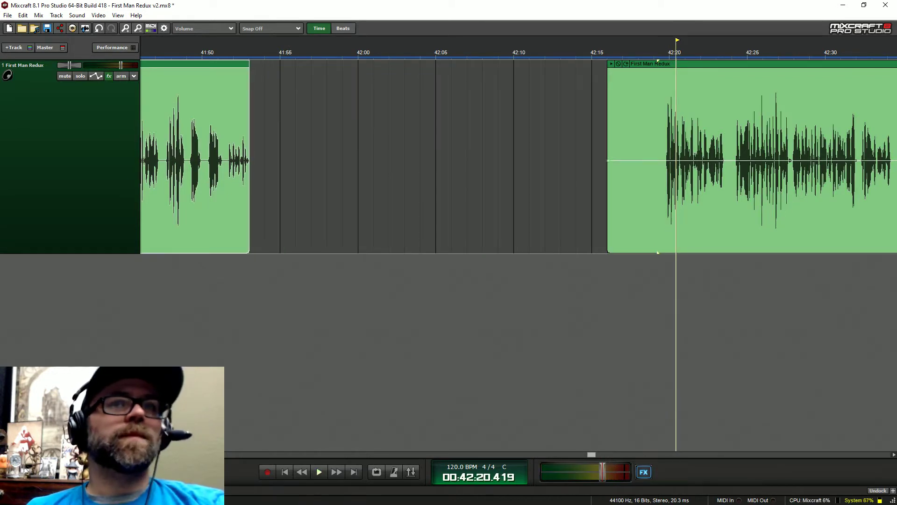
Step: Move the eighteenth clip just behind the seventeenth and, after playing the join from about 41:51.3, trim its start to about 41:55.0
{"action": "left_click_drag", "start_coordinate": [609, 85], "coordinate": [278, 62]}
{"action": "left_click", "coordinate": [223, 55]}
{"action": "key", "text": "space"}
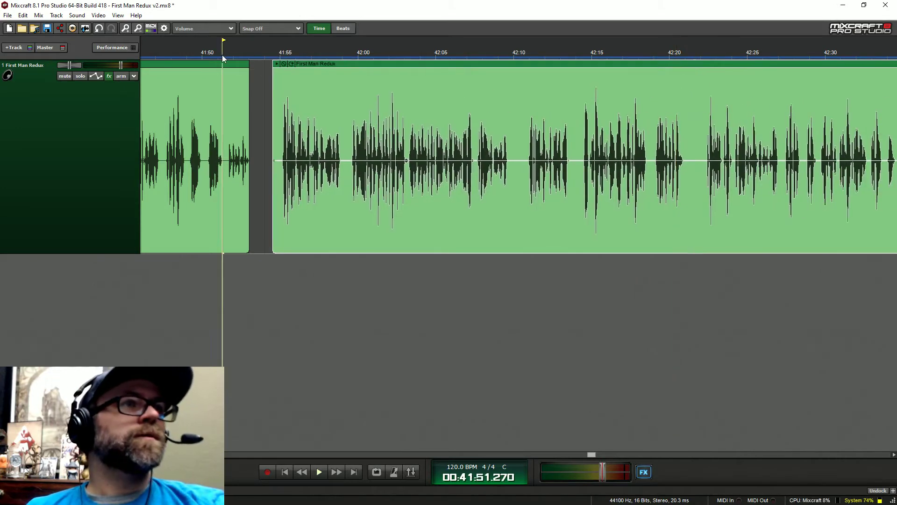
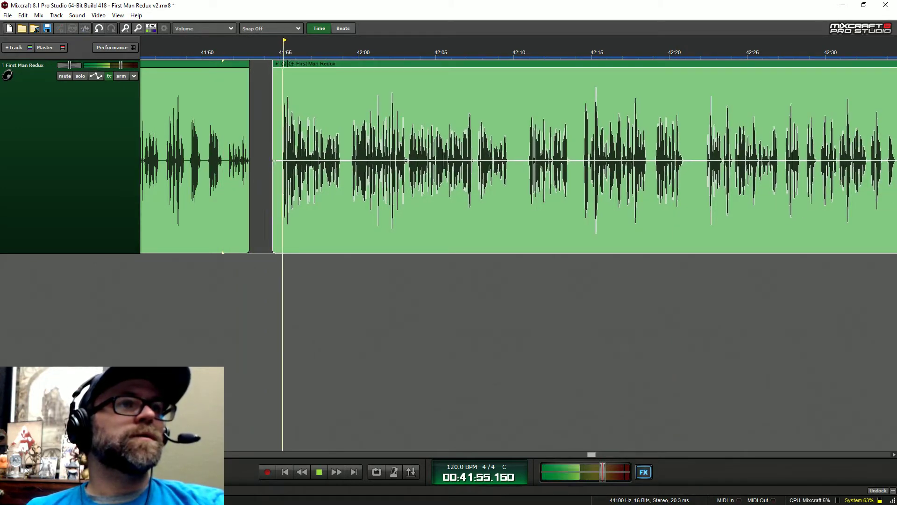
{"action": "key", "text": "space"}
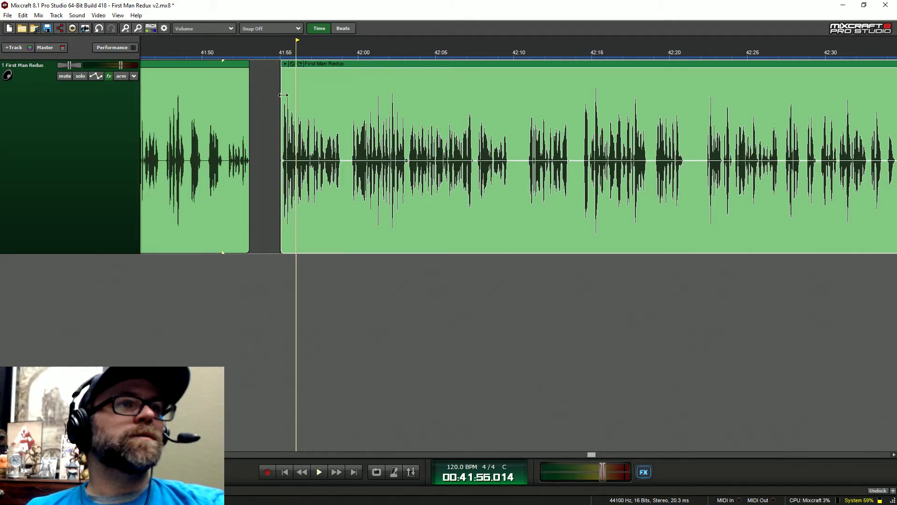
Step: Move the nineteenth clip to start at about 43:17.3, just behind the eighteenth, and play its opening from 43:17.6
{"action": "scroll", "coordinate": [564, 182], "scroll_direction": "right", "scroll_amount": 5}
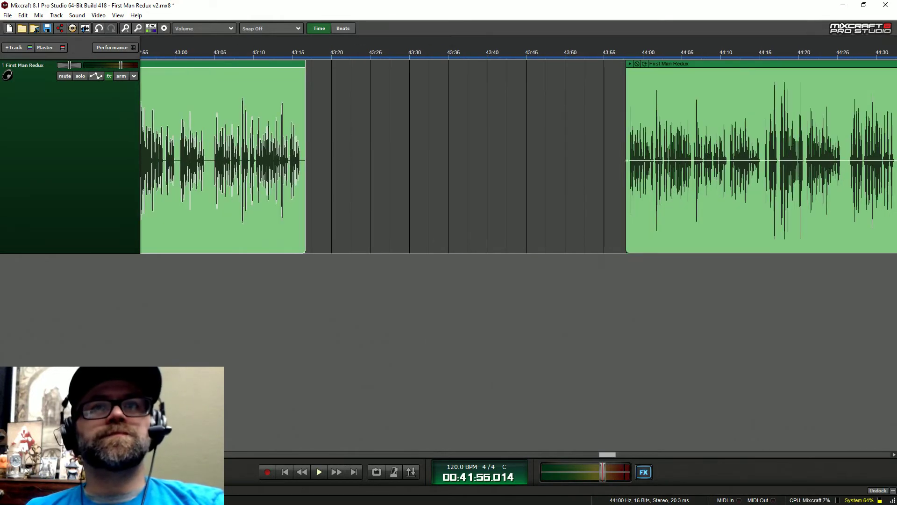
{"action": "left_click_drag", "start_coordinate": [636, 64], "coordinate": [320, 64]}
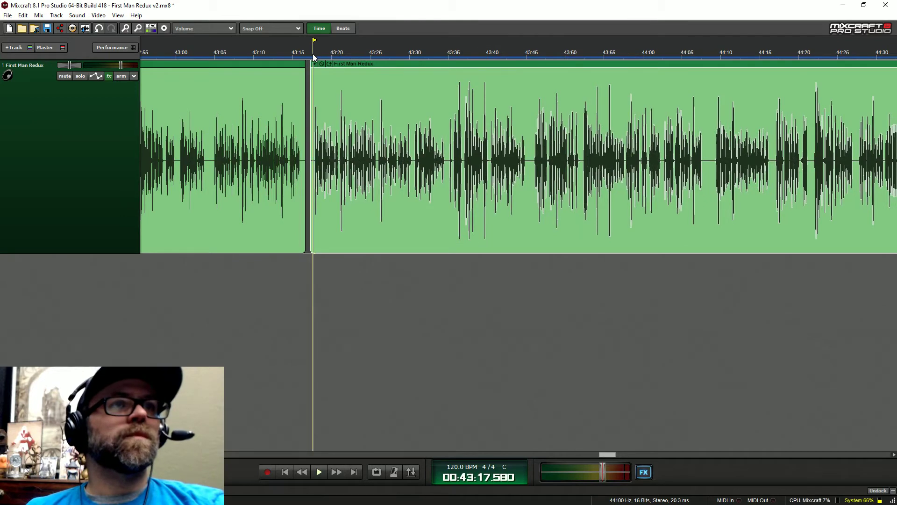
{"action": "key", "text": "space"}
Step: Play the eighteenth clip's closing phrase from about 43:05.2, then trim that clip's end to about 43:03.7
{"action": "left_click", "coordinate": [216, 54]}
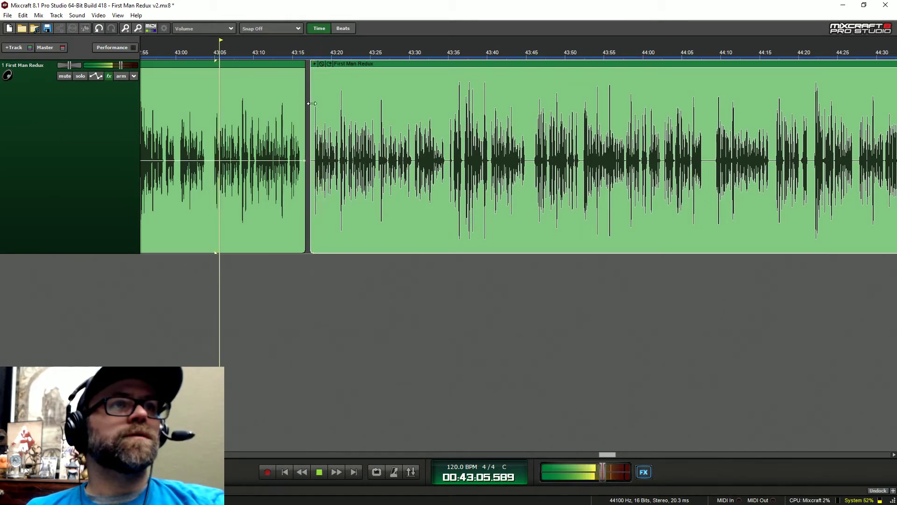
{"action": "scroll", "coordinate": [312, 103], "scroll_direction": "up", "scroll_amount": 2}
{"action": "key", "text": "space"}
{"action": "left_click_drag", "start_coordinate": [439, 100], "coordinate": [295, 186]}
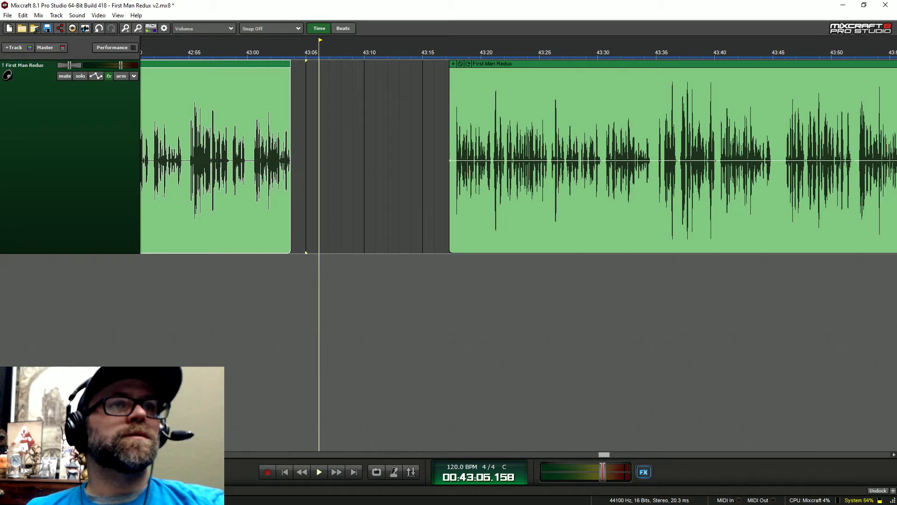
Step: Move the nineteenth clip to start at about 43:04.5, behind the trimmed eighteenth, and play the join from about 43:01.7
{"action": "left_click_drag", "start_coordinate": [458, 140], "coordinate": [308, 140]}
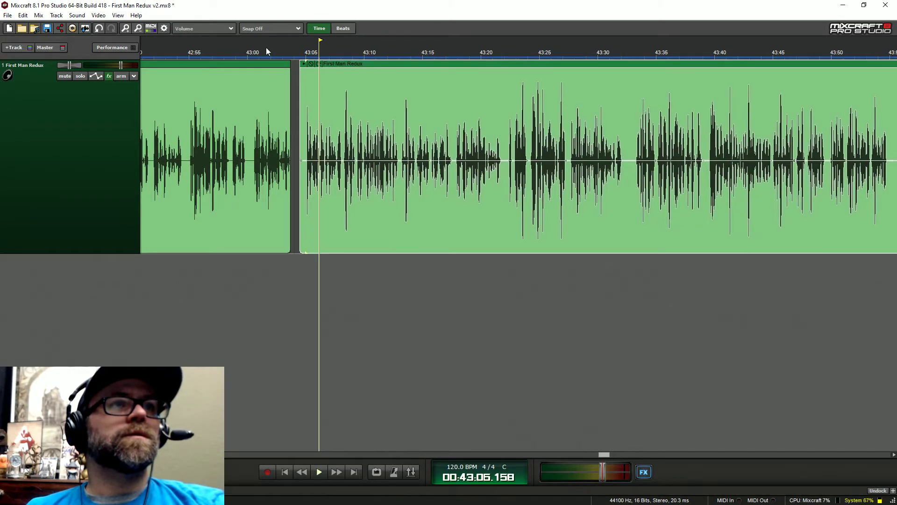
{"action": "left_click", "coordinate": [266, 51]}
{"action": "key", "text": "space"}
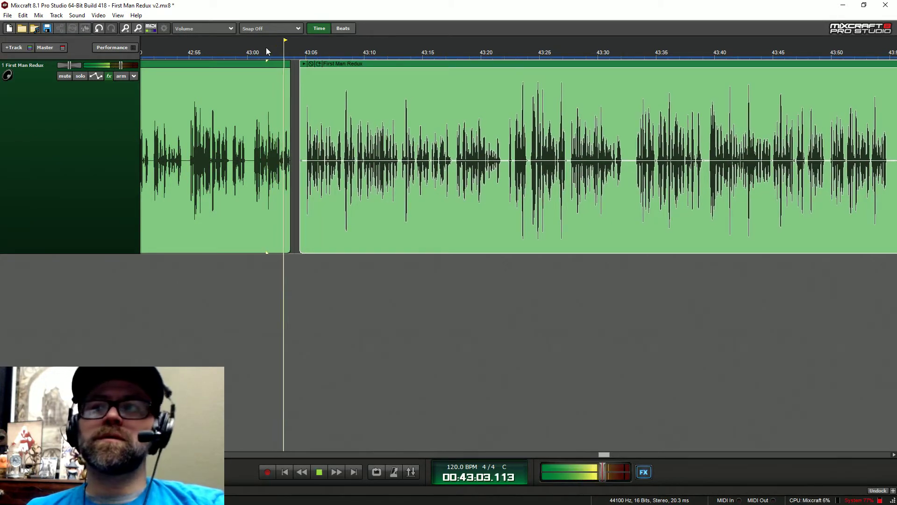
Step: Move the adjoining twentieth and twenty-first clips together to start at about 46:12.7, behind the nineteenth, and play the twentieth's opening
{"action": "key", "text": "minus"}
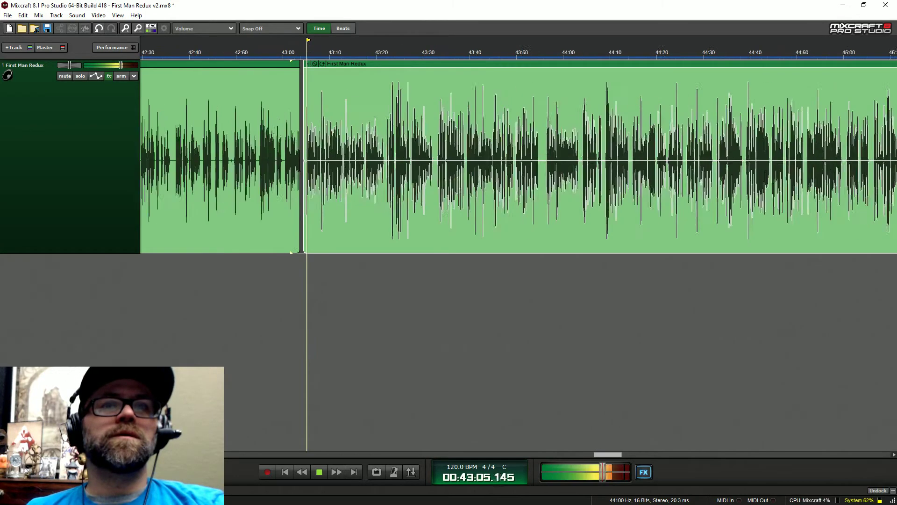
{"action": "key", "text": "minus"}
{"action": "scroll", "coordinate": [579, 119], "scroll_direction": "right", "scroll_amount": 5}
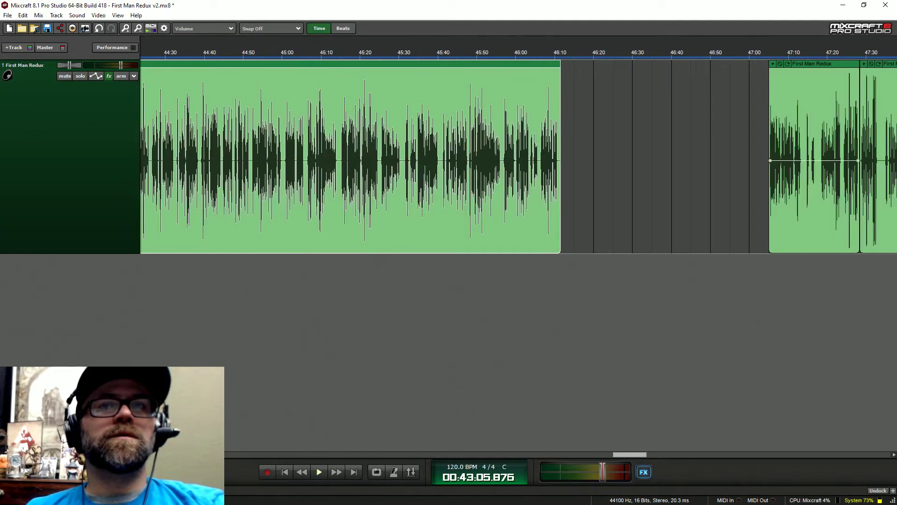
{"action": "left_click_drag", "start_coordinate": [715, 99], "coordinate": [896, 99]}
{"action": "left_click_drag", "start_coordinate": [804, 68], "coordinate": [602, 41]}
{"action": "scroll", "coordinate": [602, 64], "scroll_direction": "up", "scroll_amount": 1}
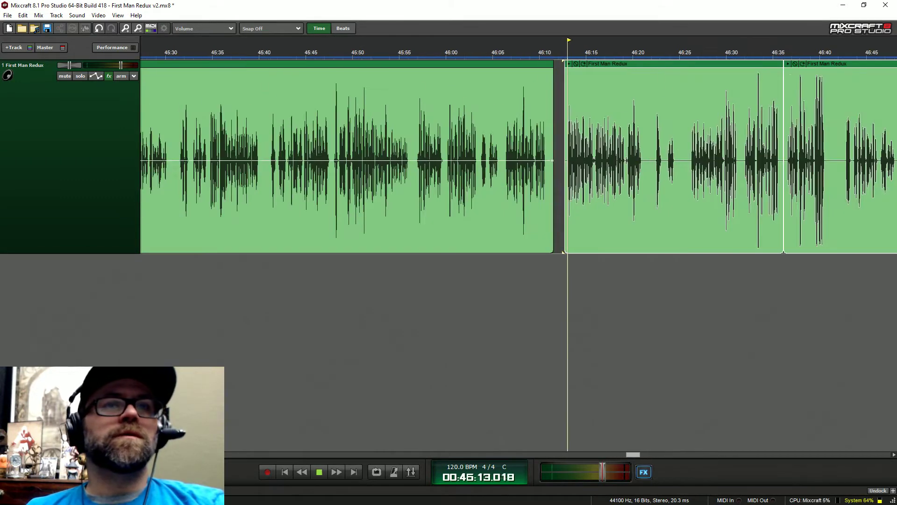
Step: Play the nineteenth clip's closing phrases from about 45:57 and 46:06.3, then trim its end to about 46:05.5
{"action": "left_click", "coordinate": [418, 54]}
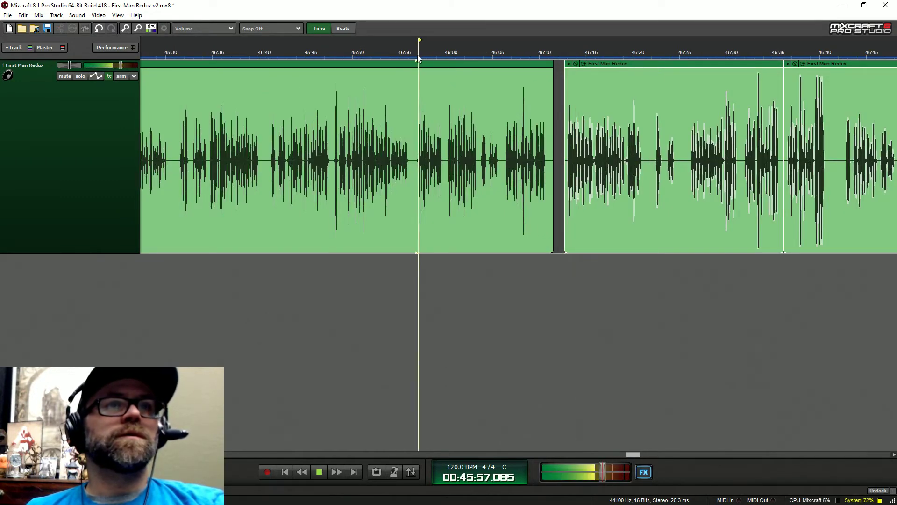
{"action": "left_click", "coordinate": [448, 52]}
{"action": "left_click", "coordinate": [504, 55]}
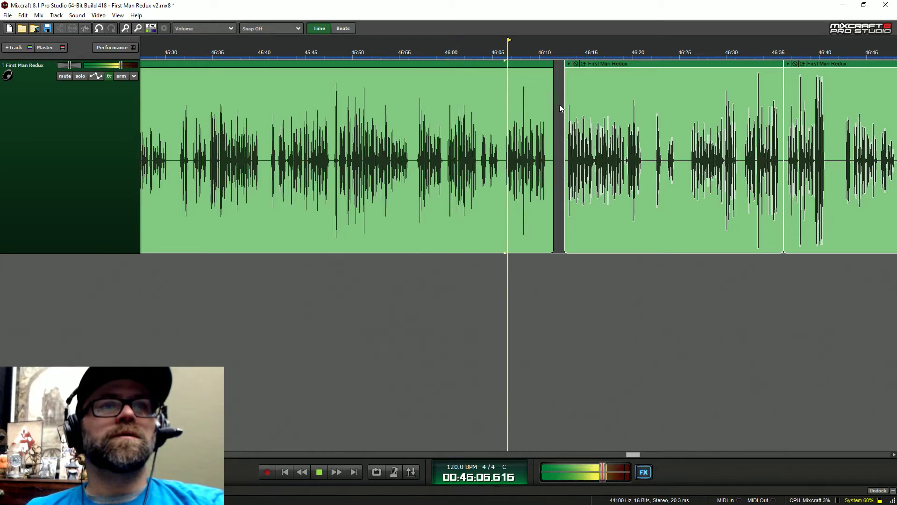
{"action": "scroll", "coordinate": [589, 103], "scroll_direction": "up", "scroll_amount": 1}
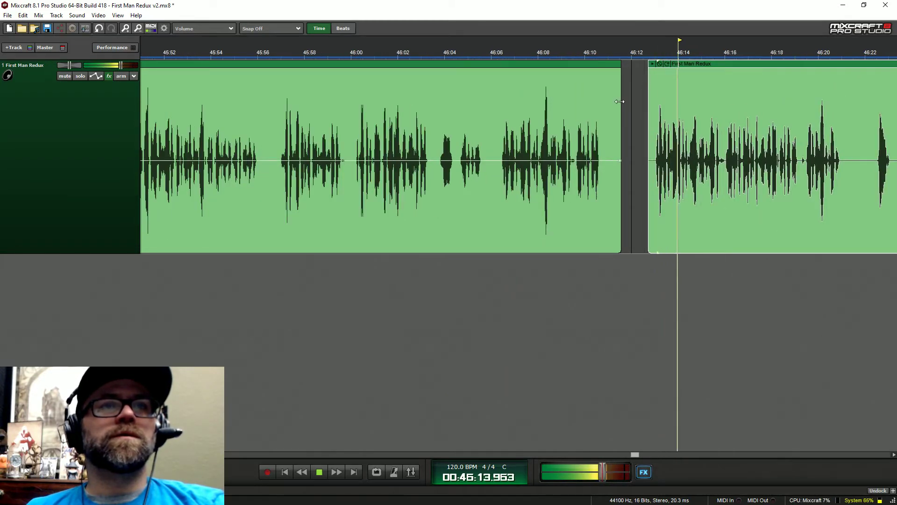
{"action": "left_click_drag", "start_coordinate": [620, 103], "coordinate": [480, 195]}
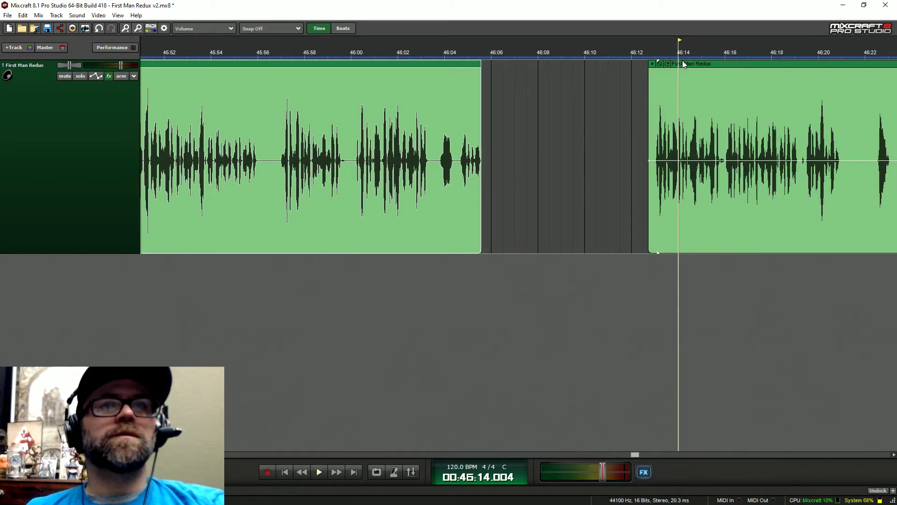
Step: Move the twentieth clip alone to start at about 46:05.7, behind the trimmed nineteenth, and play the join from about 46:04.5
{"action": "left_click_drag", "start_coordinate": [683, 64], "coordinate": [517, 49]}
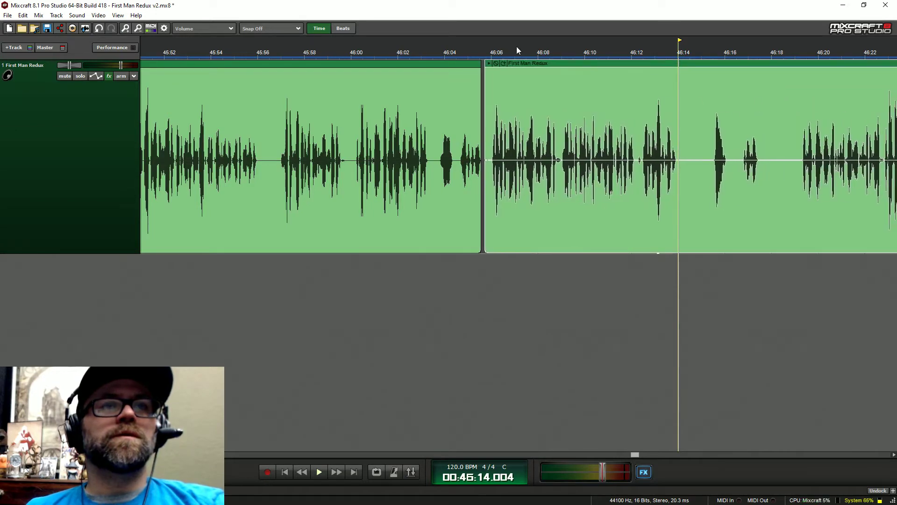
{"action": "left_click", "coordinate": [457, 53]}
{"action": "key", "text": "space"}
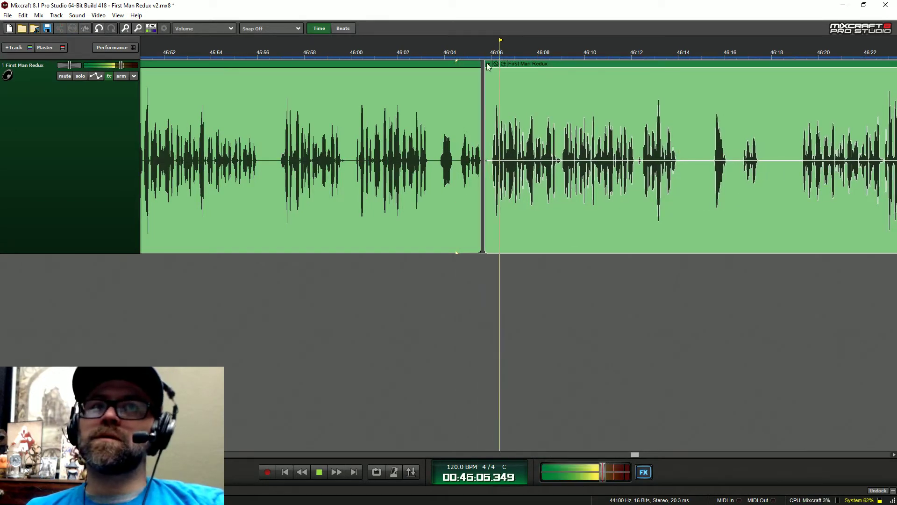
Step: Shift the twentieth clip to start at about 46:06.8, replay the join from about 46:04.1 and trim the clip's start to about 46:07.1
{"action": "left_click_drag", "start_coordinate": [543, 67], "coordinate": [568, 66]}
{"action": "left_click", "coordinate": [447, 53]}
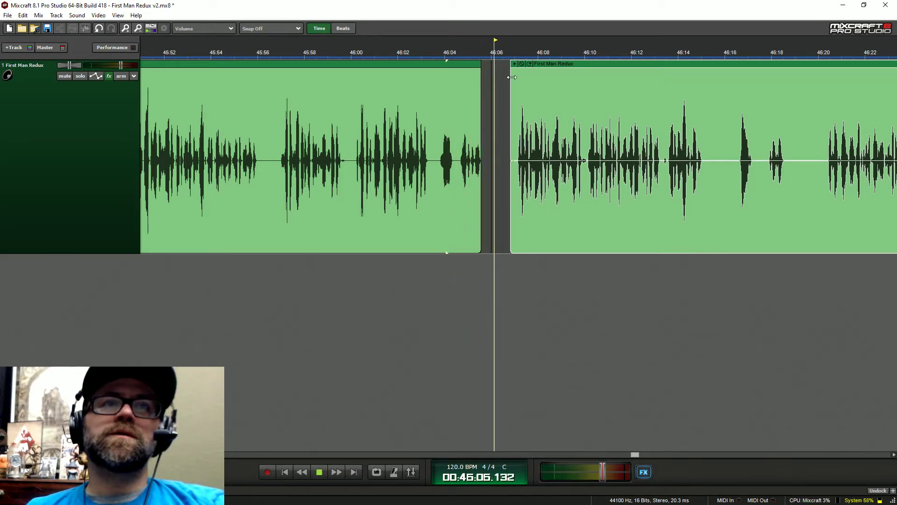
{"action": "left_click_drag", "start_coordinate": [512, 77], "coordinate": [519, 81]}
{"action": "key", "text": "space"}
Step: Play the twenty-first clip's opening from about 46:36.2 and the twentieth's closing phrase from about 46:26.3, then trim the twentieth's end to about 46:25.3
{"action": "key", "text": "minus"}
{"action": "key", "text": "minus"}
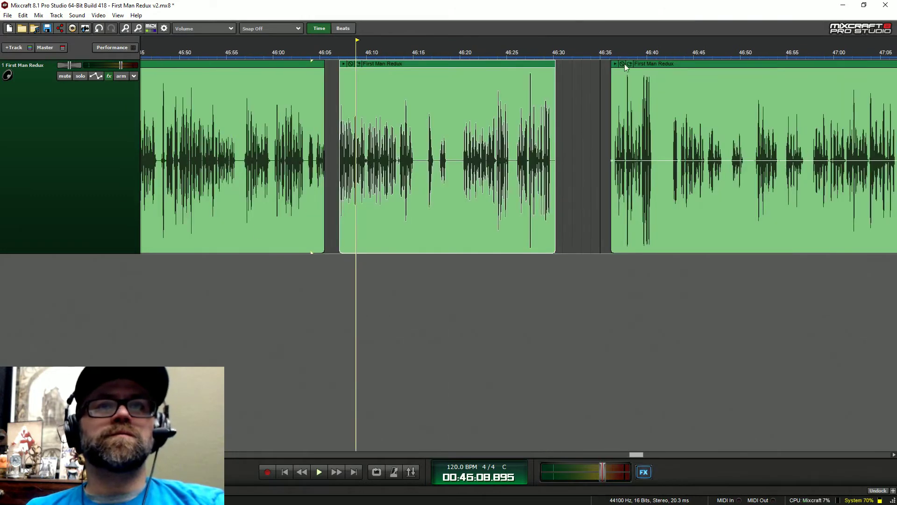
{"action": "left_click", "coordinate": [611, 55]}
{"action": "key", "text": "space"}
{"action": "left_click", "coordinate": [519, 55]}
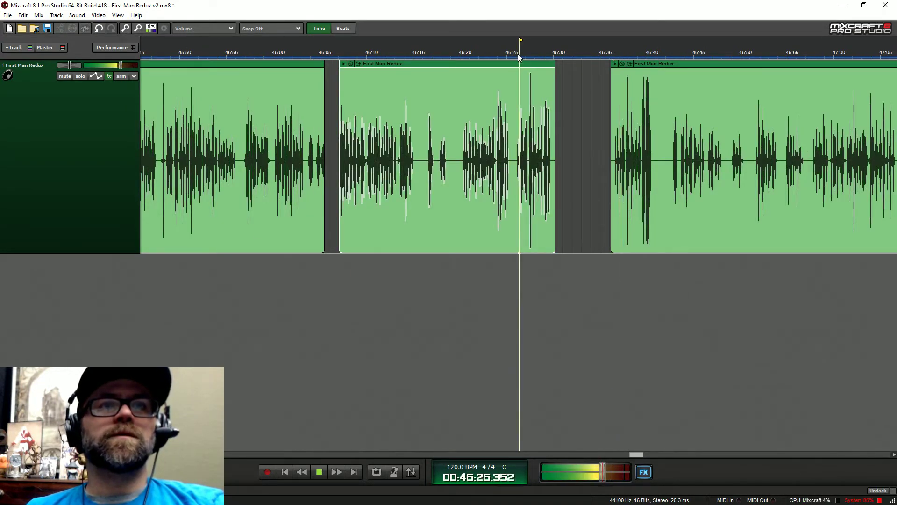
{"action": "key", "text": "space"}
{"action": "left_click_drag", "start_coordinate": [555, 92], "coordinate": [515, 172]}
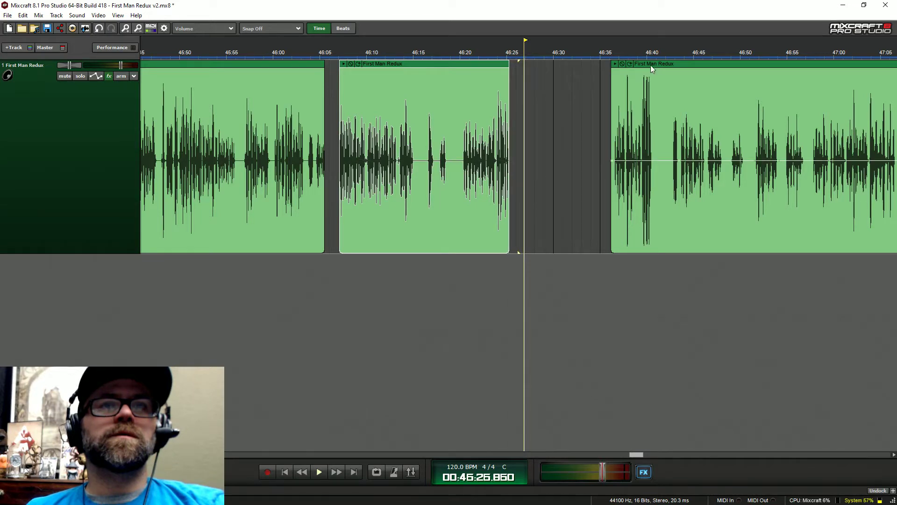
Step: Move the twenty-first clip just behind the twentieth and, after playing the join, trim its start to about 46:26.7
{"action": "left_click_drag", "start_coordinate": [653, 69], "coordinate": [547, 53]}
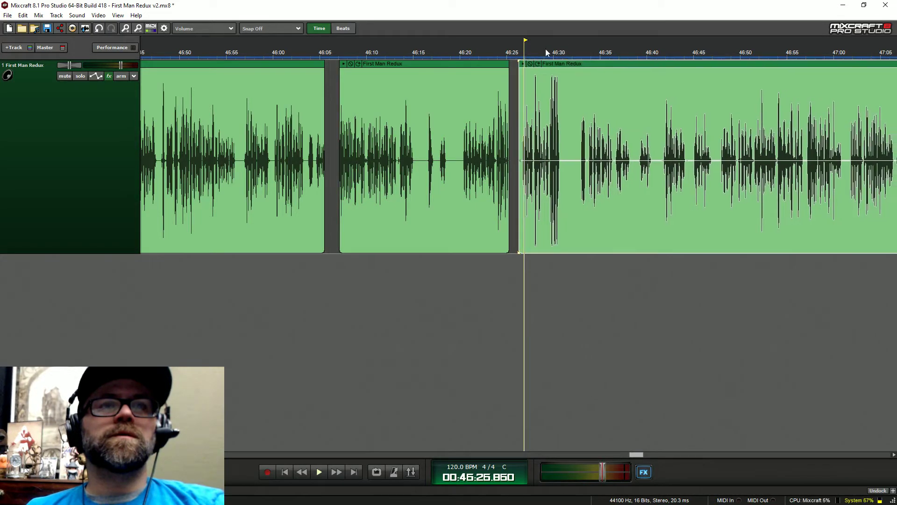
{"action": "left_click", "coordinate": [493, 56]}
{"action": "key", "text": "space"}
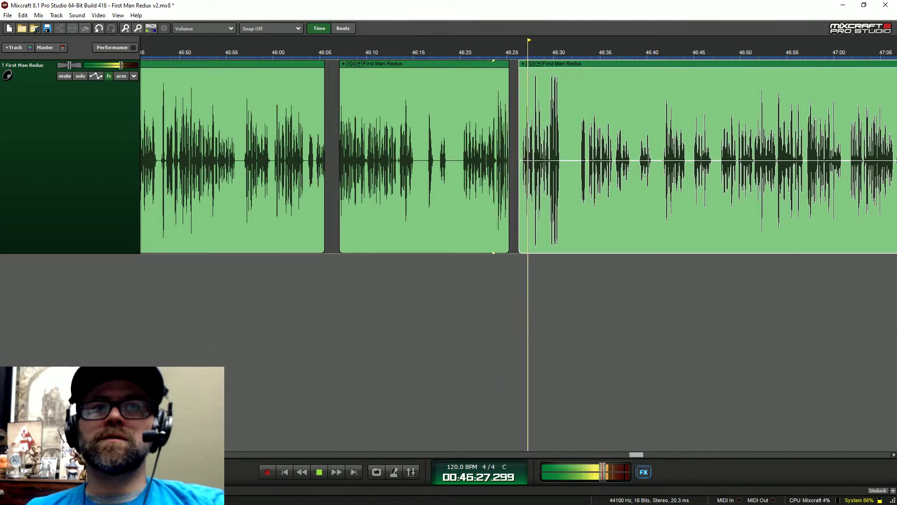
{"action": "scroll", "coordinate": [514, 96], "scroll_direction": "up", "scroll_amount": 3}
{"action": "key", "text": "space"}
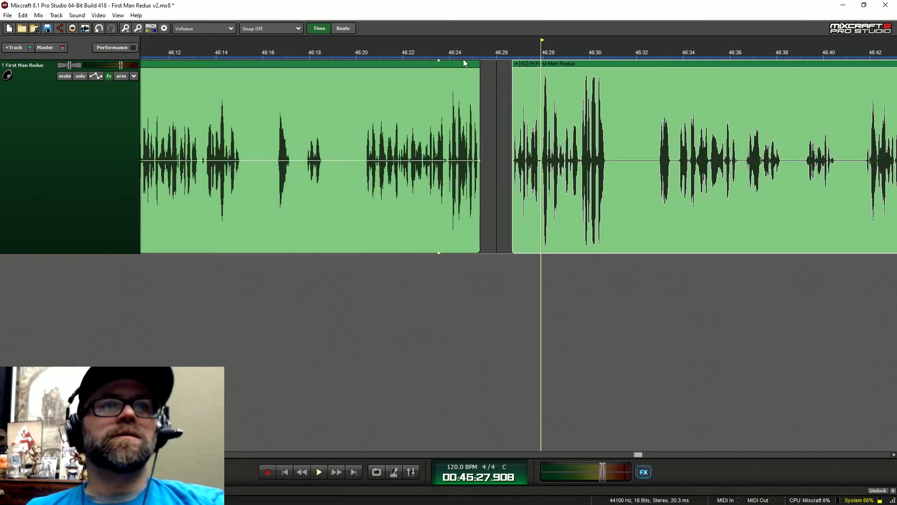
Step: Replay the join from about 46:22.9 and the twenty-first clip's opening, nudge that clip to start at about 46:26.6 and save the project
{"action": "left_click", "coordinate": [451, 51]}
{"action": "left_click", "coordinate": [425, 52]}
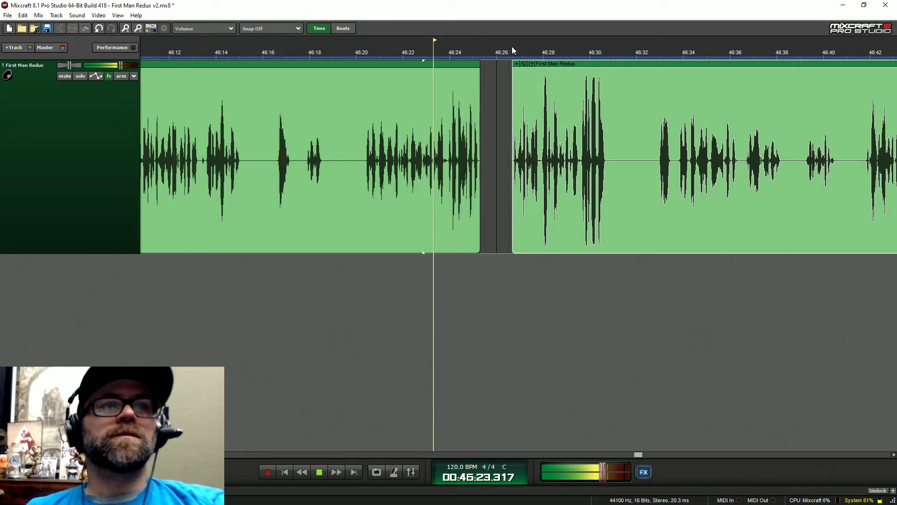
{"action": "left_click", "coordinate": [516, 51]}
{"action": "key", "text": "space"}
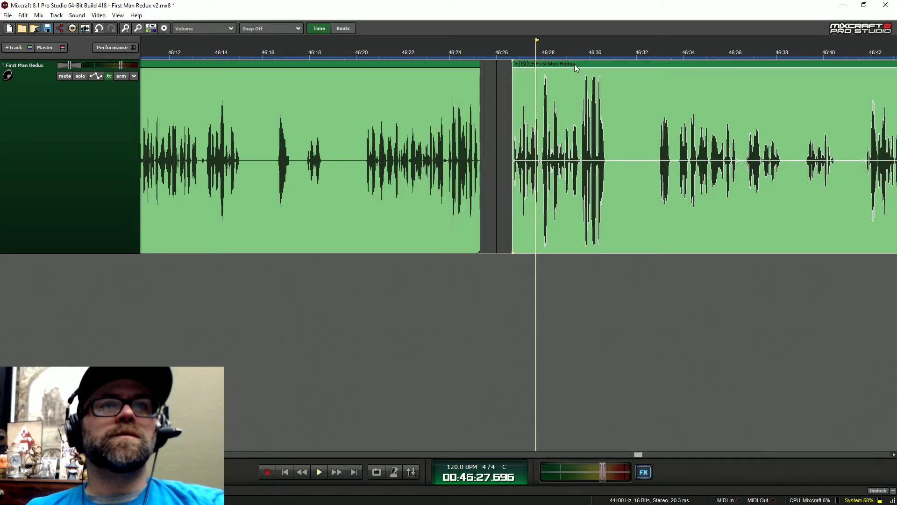
{"action": "left_click_drag", "start_coordinate": [574, 64], "coordinate": [572, 64]}
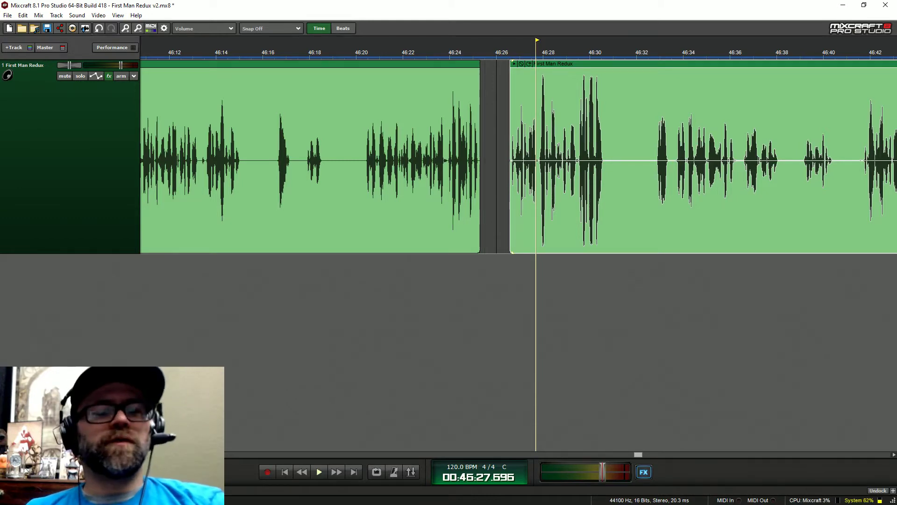
Step: Move the twenty-second clip to start at about 47:19.1, just behind the twenty-first
{"action": "scroll", "coordinate": [519, 159], "scroll_direction": "down", "scroll_amount": 4}
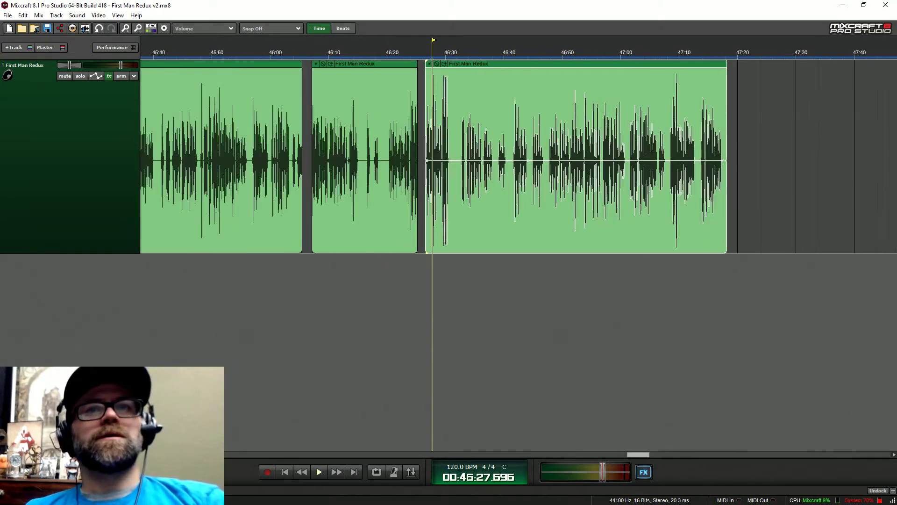
{"action": "scroll", "coordinate": [519, 159], "scroll_direction": "right", "scroll_amount": 3}
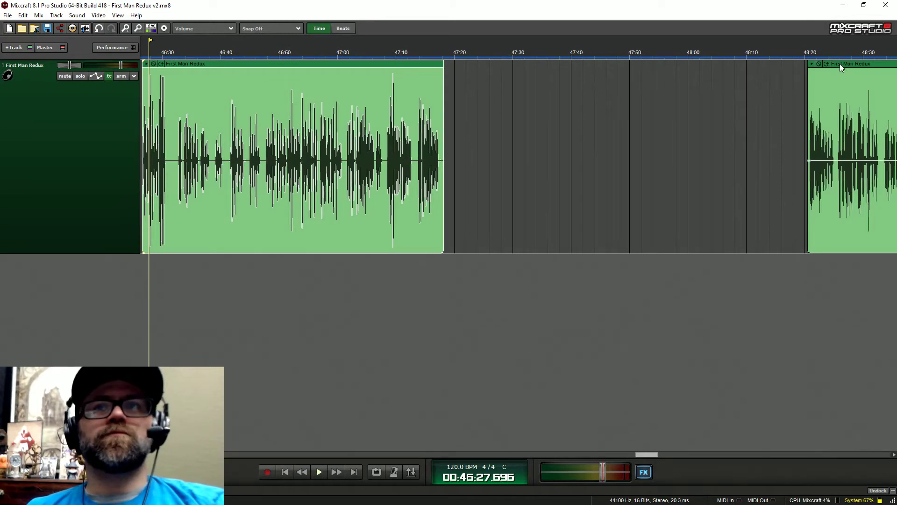
{"action": "left_click_drag", "start_coordinate": [840, 64], "coordinate": [462, 64]}
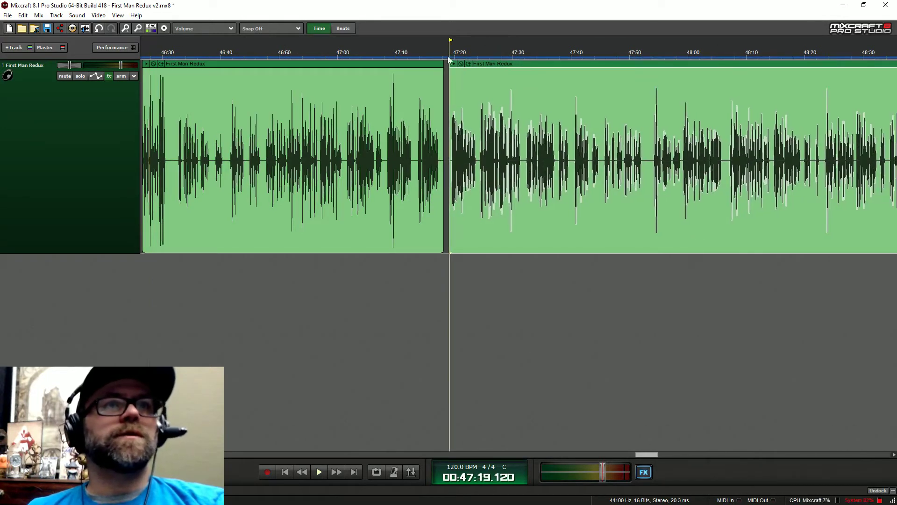
Step: Trim the end of the clip before the 47:19 gap back to about 47:12.8 and move the following clip to about 47:13.4
{"action": "scroll", "coordinate": [449, 59], "scroll_direction": "up", "scroll_amount": 4}
{"action": "left_click", "coordinate": [429, 53]}
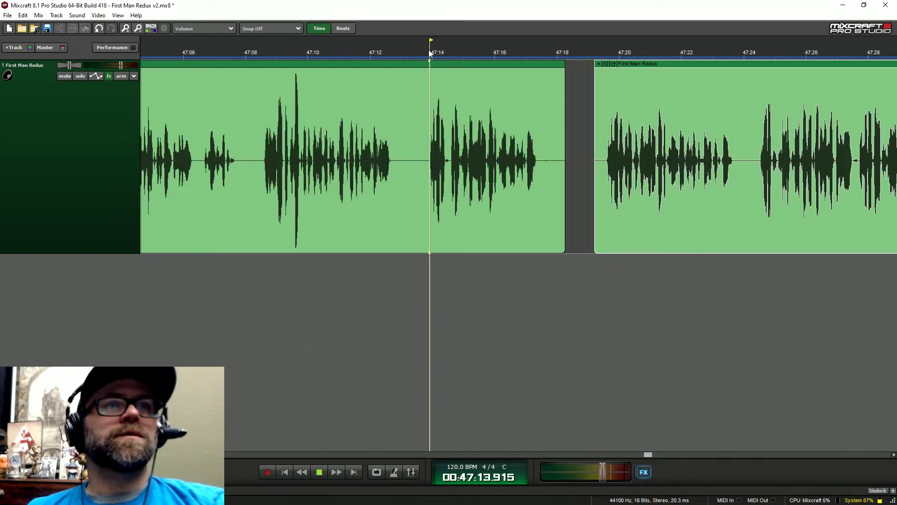
{"action": "left_click_drag", "start_coordinate": [563, 103], "coordinate": [392, 194]}
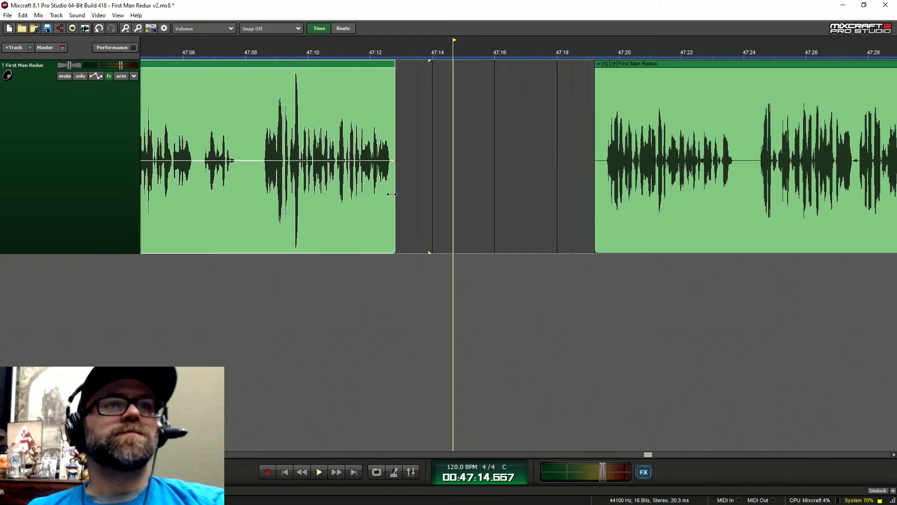
{"action": "left_click_drag", "start_coordinate": [651, 69], "coordinate": [464, 69]}
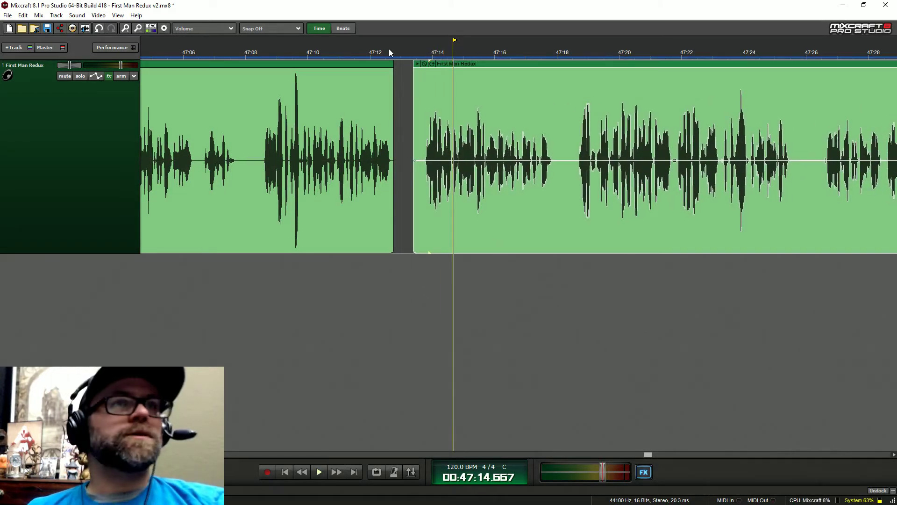
Step: Play the join near 47:13, trim the silence at the following clip's start and place it at about 47:14, tightening the preceding clip's end
{"action": "left_click", "coordinate": [368, 51]}
{"action": "key", "text": "space"}
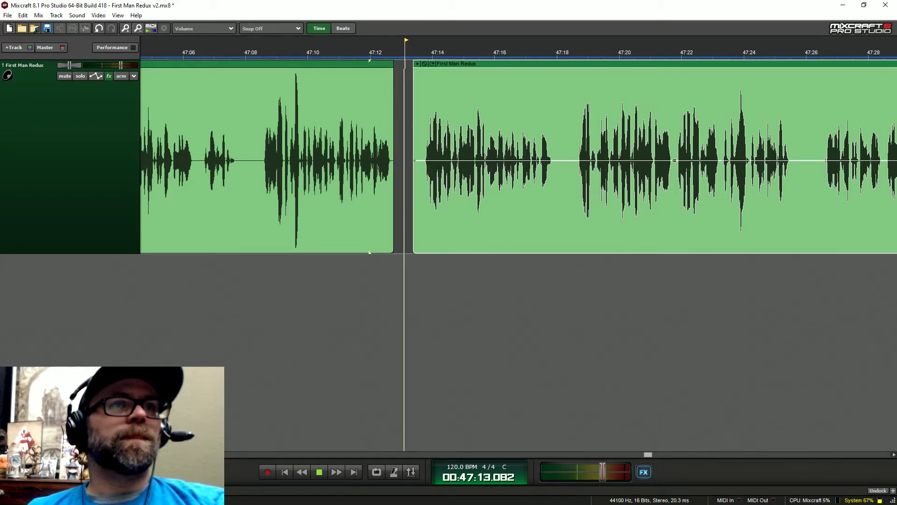
{"action": "left_click_drag", "start_coordinate": [415, 81], "coordinate": [472, 65]}
{"action": "left_click", "coordinate": [361, 52]}
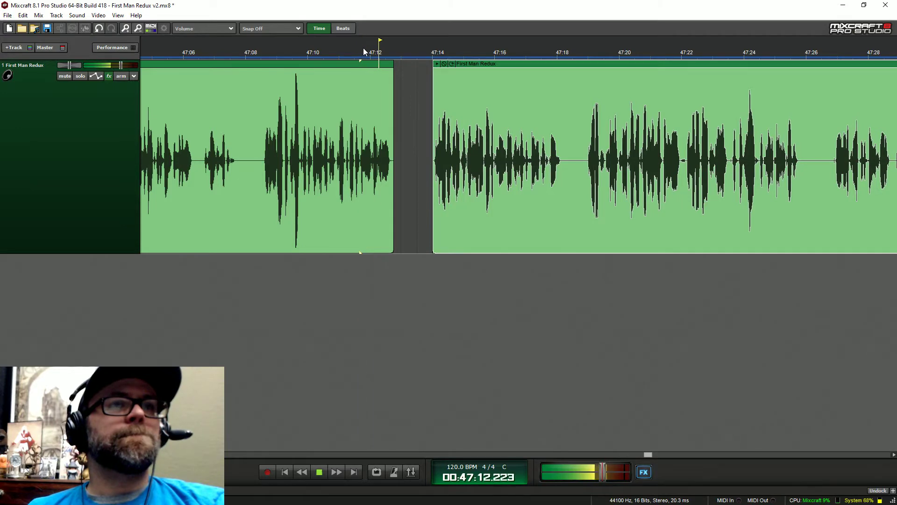
{"action": "left_click_drag", "start_coordinate": [393, 107], "coordinate": [389, 106]}
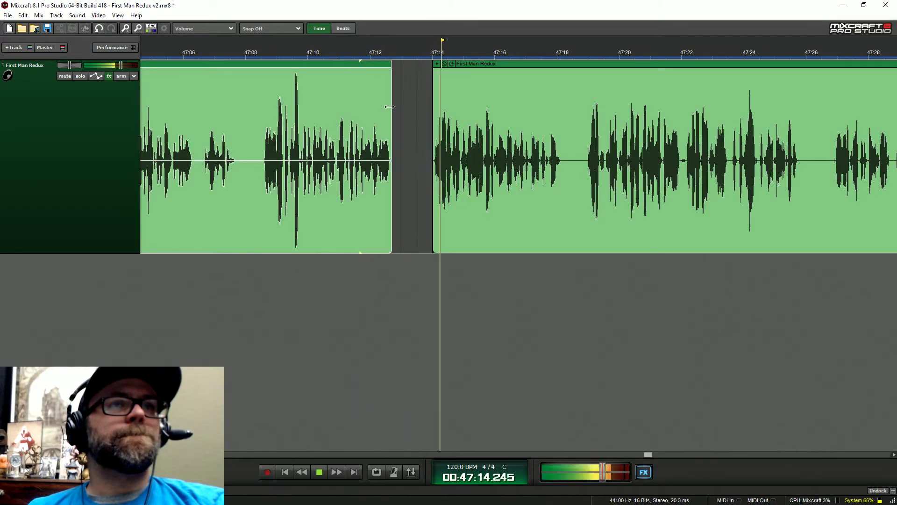
{"action": "scroll", "coordinate": [407, 110], "scroll_direction": "down", "scroll_amount": 4}
{"action": "key", "text": "space"}
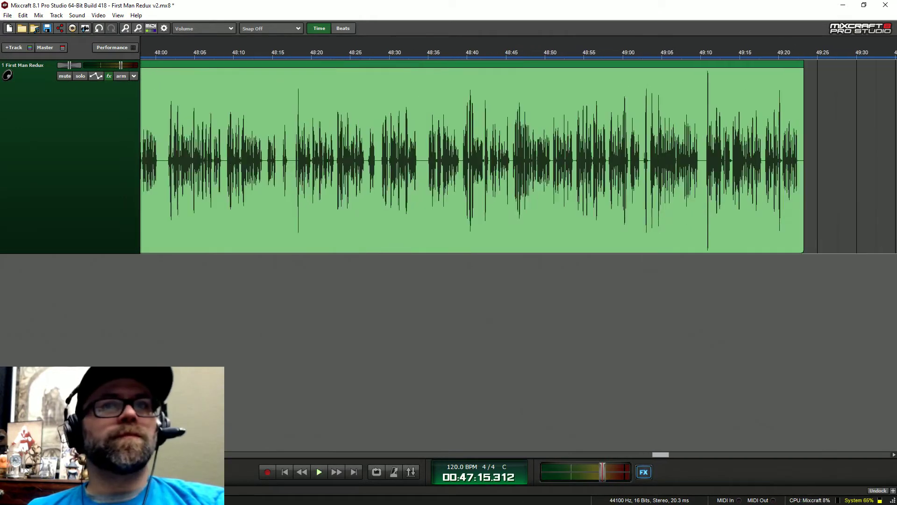
Step: Select the two adjoining clips after the gap at 49:23 and move them together to start at about 49:29
{"action": "scroll", "coordinate": [473, 159], "scroll_direction": "down", "scroll_amount": 4}
{"action": "left_click_drag", "start_coordinate": [498, 90], "coordinate": [742, 93]}
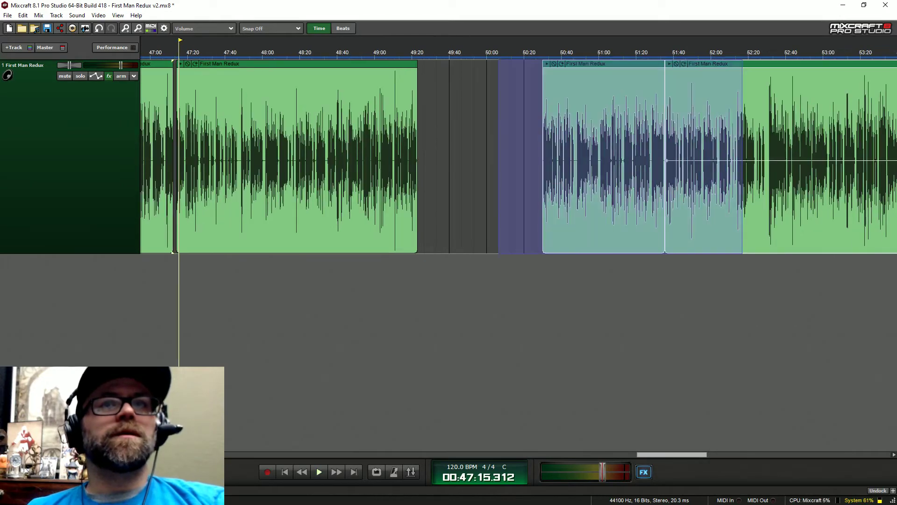
{"action": "left_click_drag", "start_coordinate": [574, 67], "coordinate": [461, 68]}
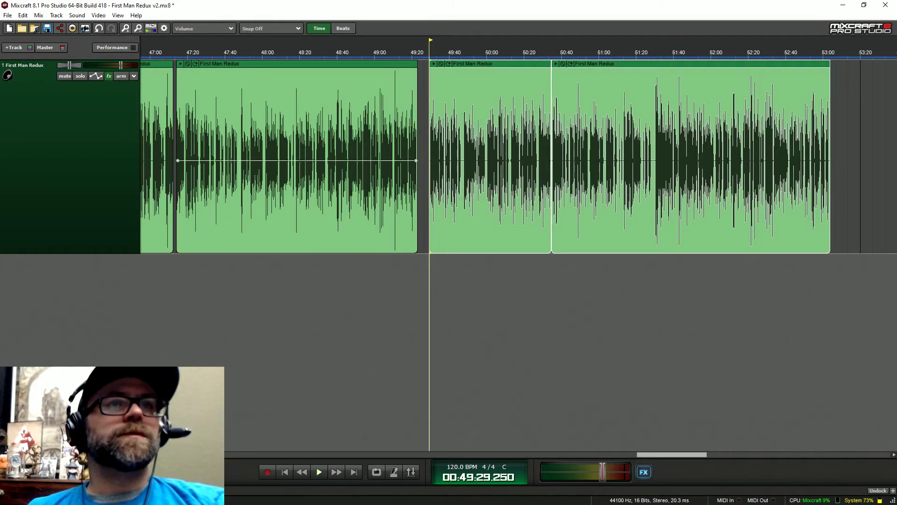
Step: Play the phrase at about 49:18 and mark its opening and the opening at about 49:30 in the following clip for comparison
{"action": "scroll", "coordinate": [472, 159], "scroll_direction": "up", "scroll_amount": 4}
{"action": "key", "text": "space"}
{"action": "left_click", "coordinate": [411, 54]}
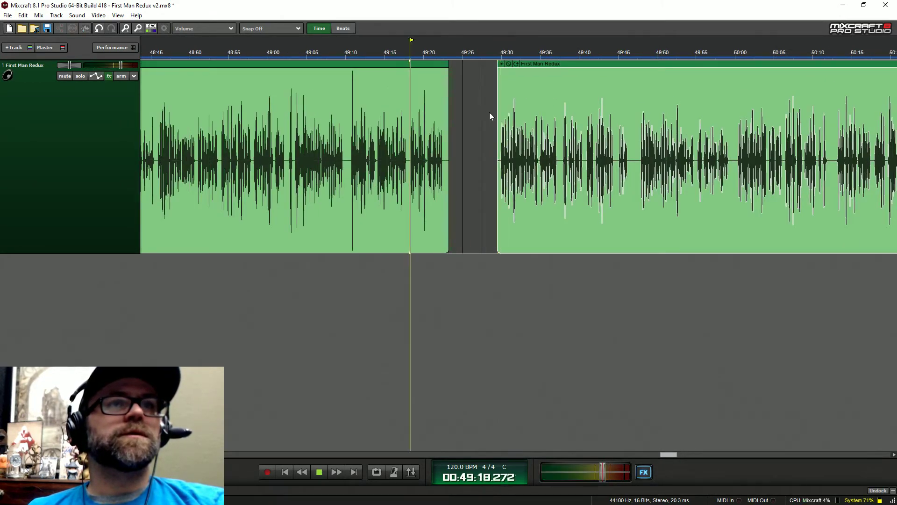
{"action": "scroll", "coordinate": [490, 112], "scroll_direction": "up", "scroll_amount": 2}
{"action": "key", "text": "space"}
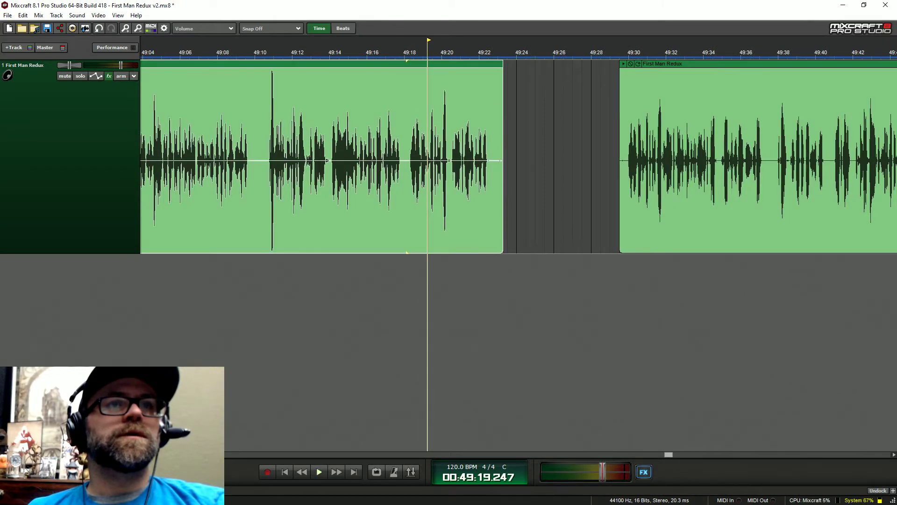
{"action": "left_click_drag", "start_coordinate": [409, 159], "coordinate": [422, 159]}
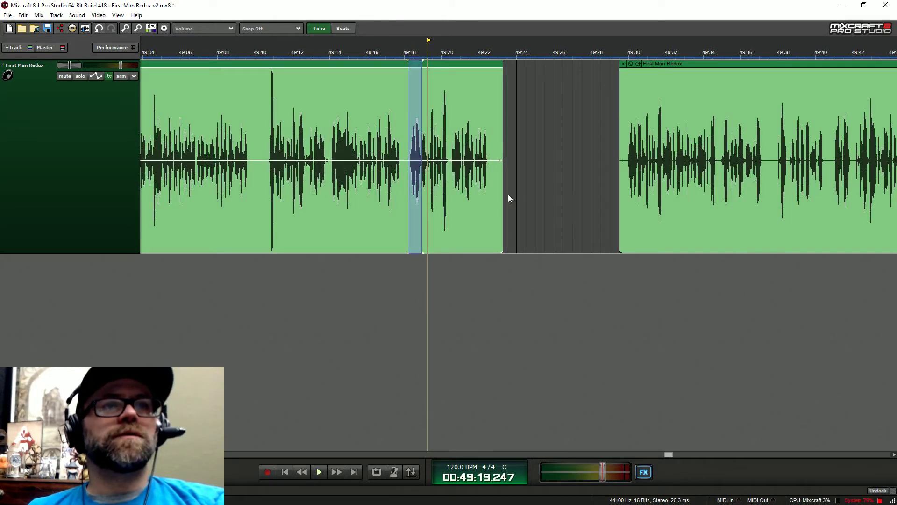
{"action": "left_click_drag", "start_coordinate": [628, 159], "coordinate": [636, 159]}
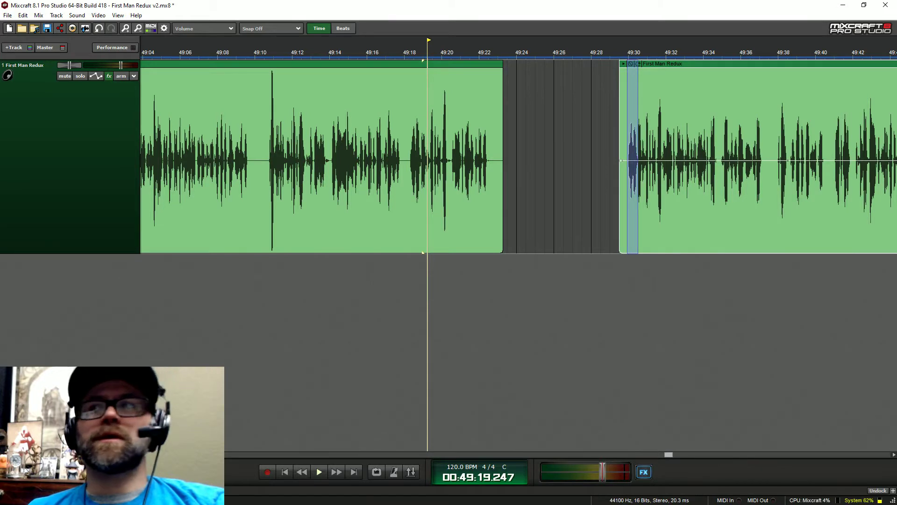
Step: Replay the phrase at about 49:18 and trim it off by shortening the clip's end to about 49:17.8
{"action": "left_click", "coordinate": [409, 60]}
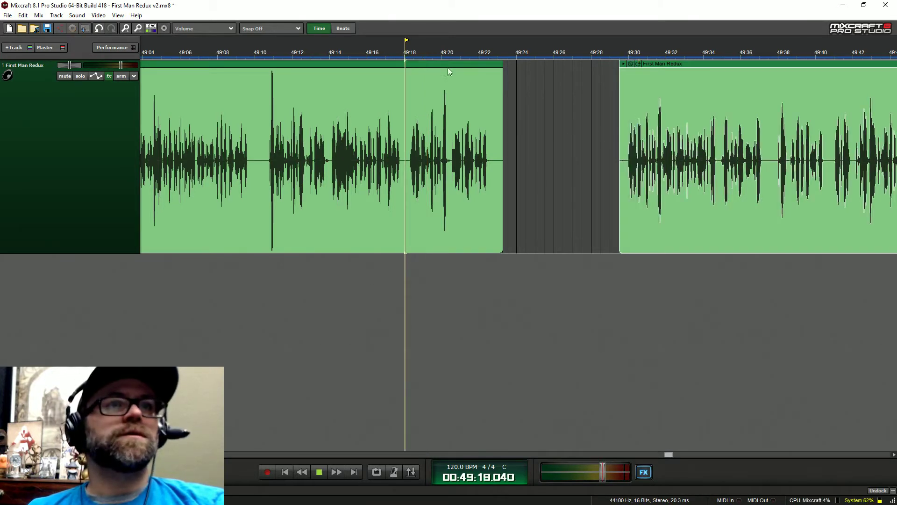
{"action": "key", "text": "space"}
{"action": "key", "text": "space"}
{"action": "left_click_drag", "start_coordinate": [504, 94], "coordinate": [401, 208]}
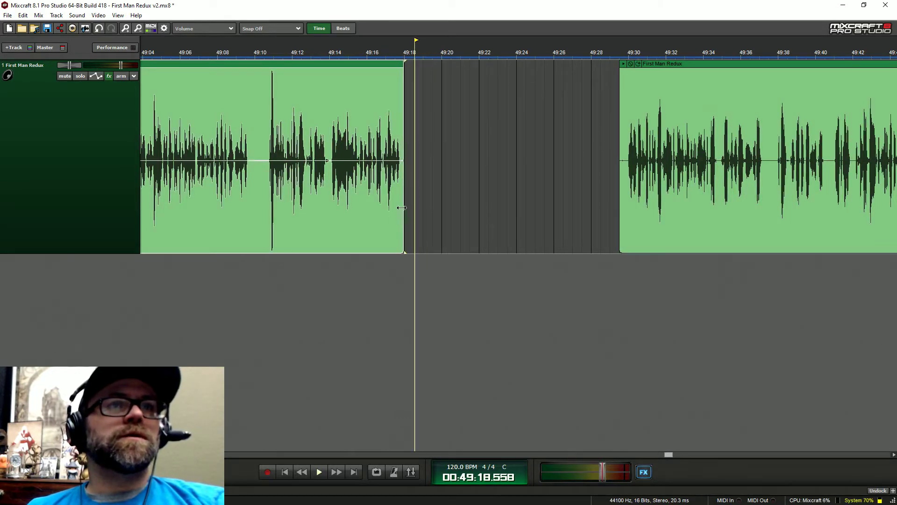
Step: Trim the silence at the following clip's start, move that clip to about 49:18.6, and play across the join to check its timing
{"action": "left_click_drag", "start_coordinate": [621, 86], "coordinate": [477, 67]}
{"action": "left_click", "coordinate": [387, 56]}
{"action": "key", "text": "space"}
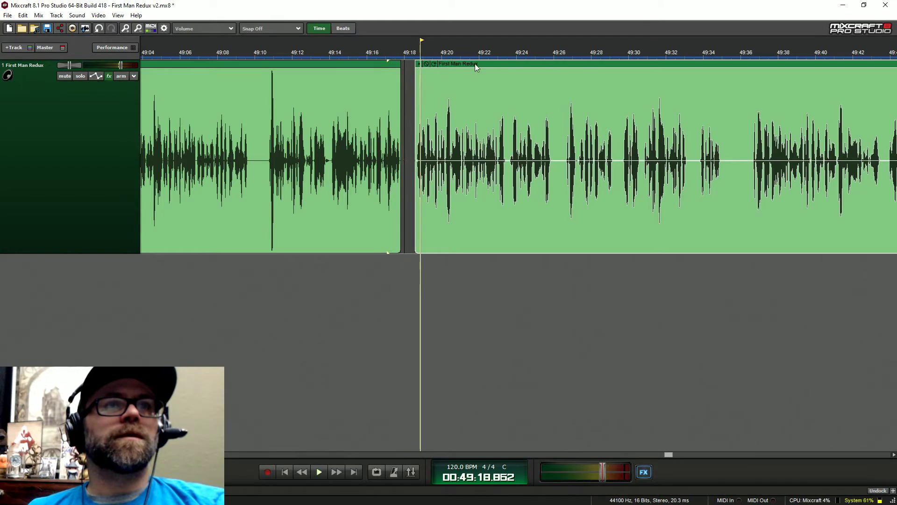
{"action": "left_click", "coordinate": [378, 51]}
{"action": "key", "text": "space"}
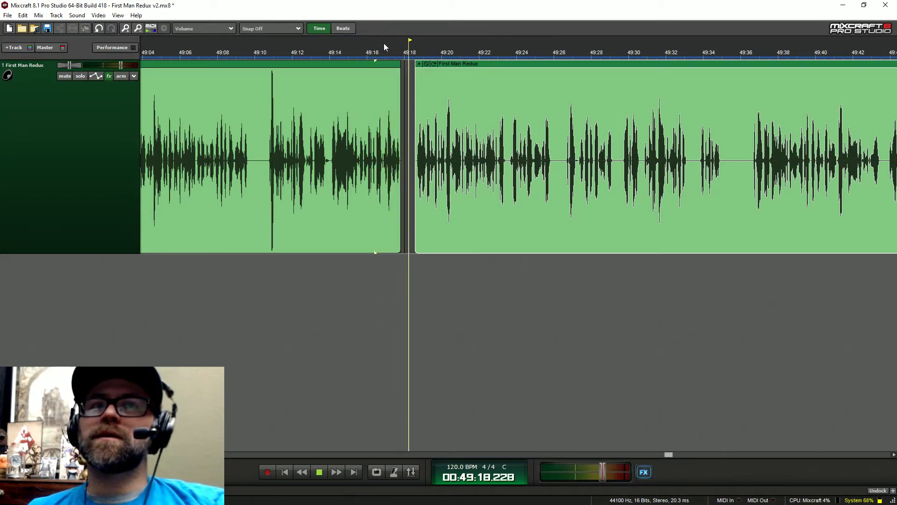
{"action": "key", "text": "space"}
Step: Move the clip starting at about 50:35 back to about 50:24.4 and play the preceding phrase from about 50:17
{"action": "scroll", "coordinate": [621, 161], "scroll_direction": "down", "scroll_amount": 10}
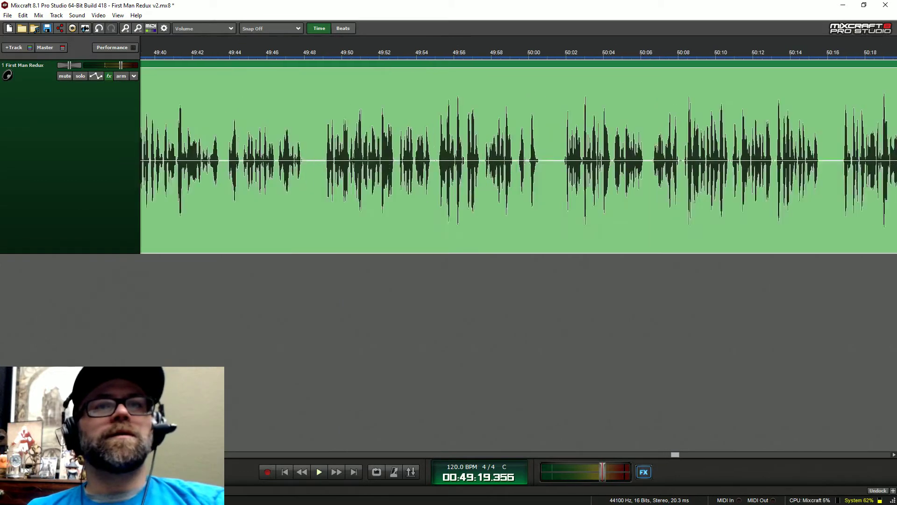
{"action": "left_click_drag", "start_coordinate": [805, 99], "coordinate": [716, 99]}
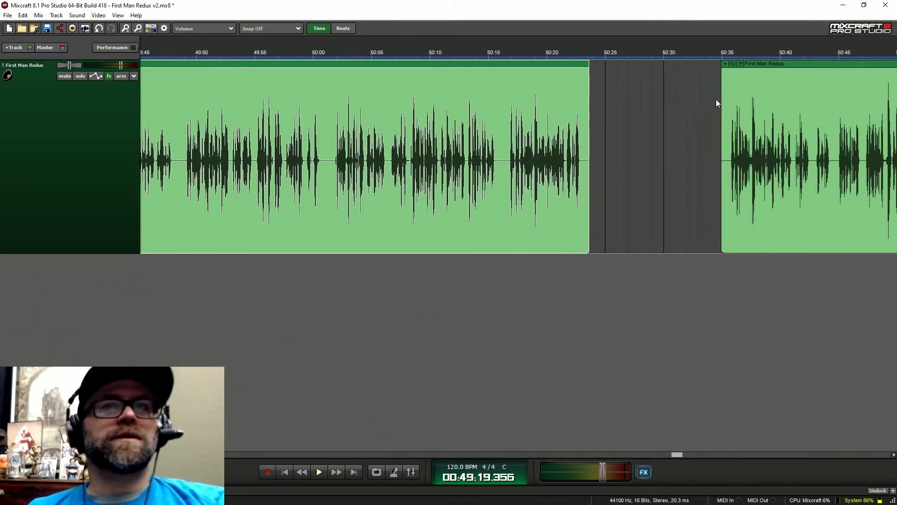
{"action": "left_click_drag", "start_coordinate": [748, 66], "coordinate": [616, 55]}
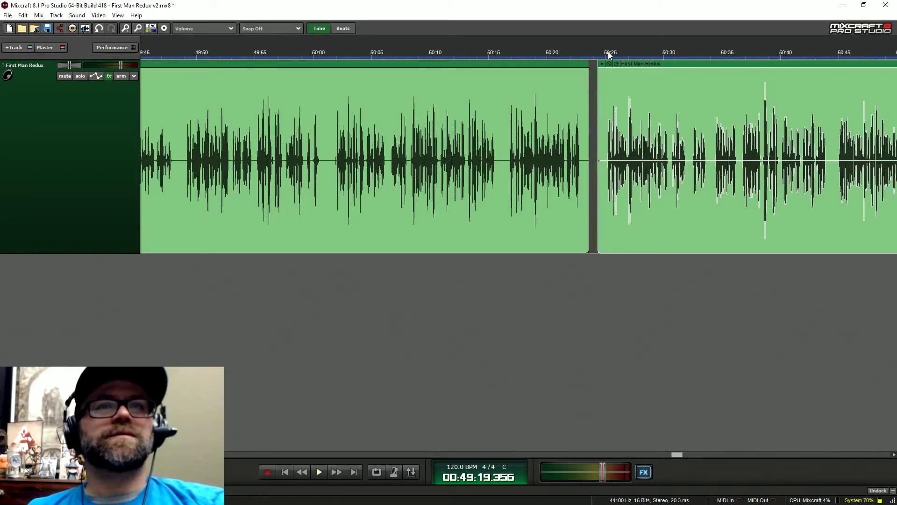
{"action": "left_click", "coordinate": [609, 55]}
{"action": "left_click", "coordinate": [513, 54]}
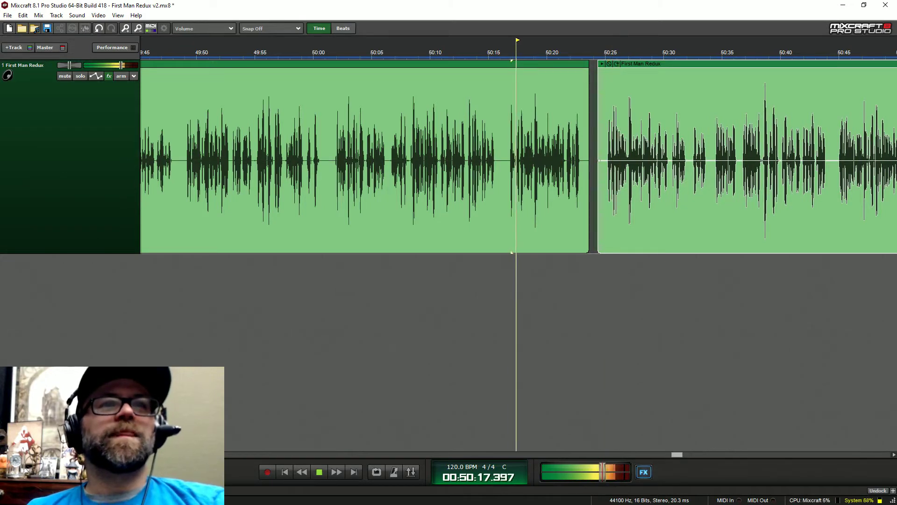
{"action": "key", "text": "space"}
Step: Replay the phrase at 50:17, trim the clip's end back to about 50:15.5, and move the following clip to about 50:17.3
{"action": "scroll", "coordinate": [511, 54], "scroll_direction": "up", "scroll_amount": 3}
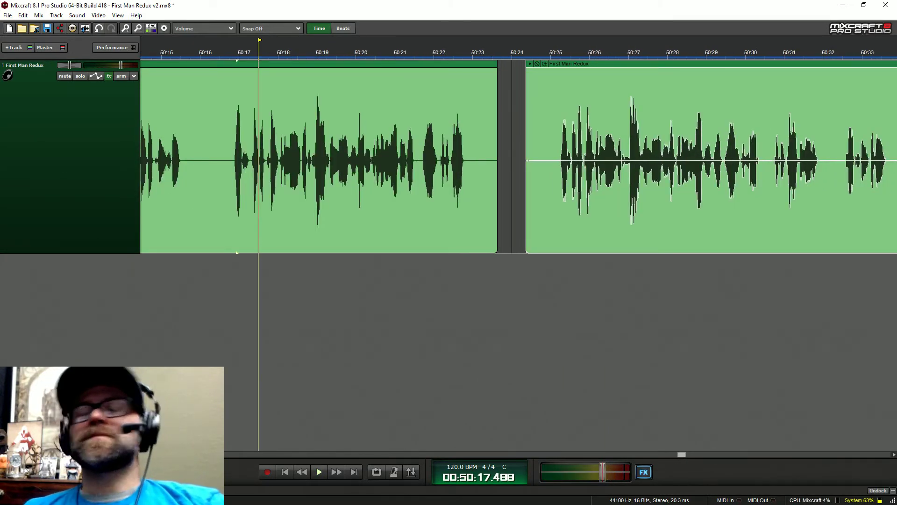
{"action": "scroll", "coordinate": [559, 54], "scroll_direction": "up", "scroll_amount": 1}
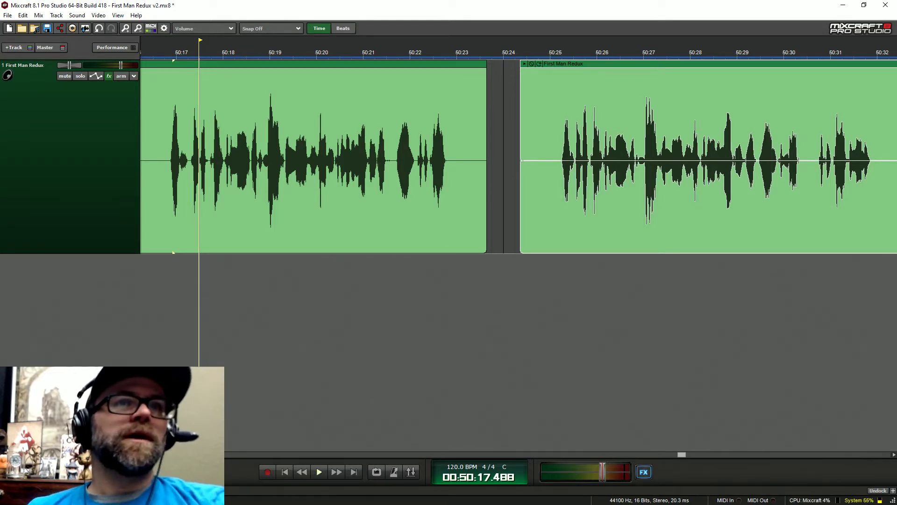
{"action": "scroll", "coordinate": [534, 54], "scroll_direction": "down", "scroll_amount": 1}
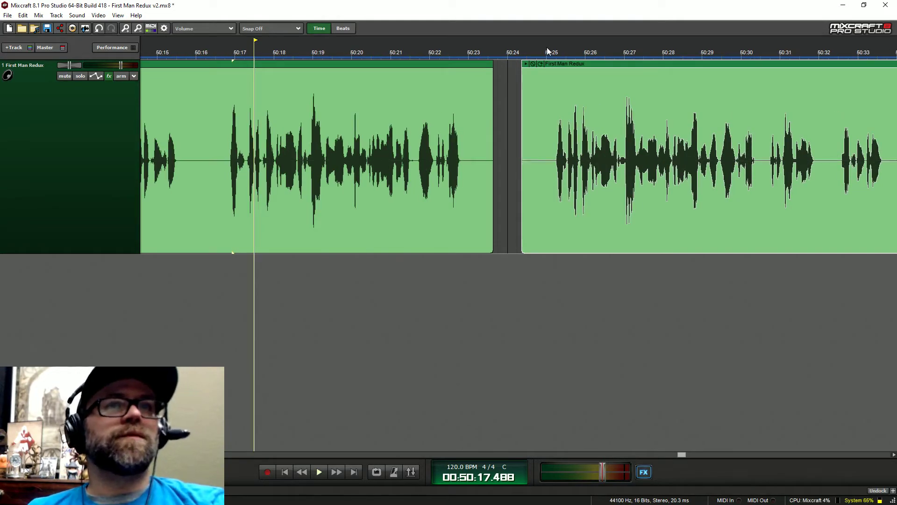
{"action": "left_click", "coordinate": [227, 52]}
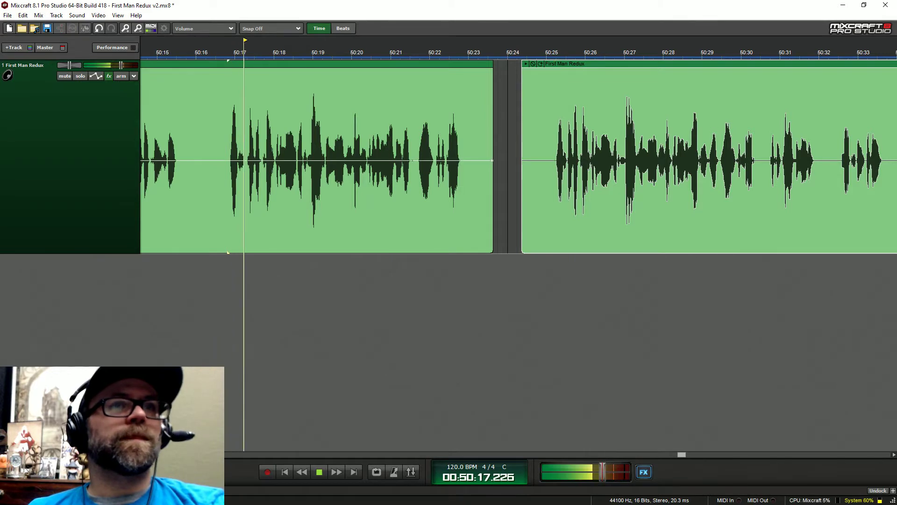
{"action": "key", "text": "space"}
{"action": "left_click_drag", "start_coordinate": [493, 116], "coordinate": [177, 176]}
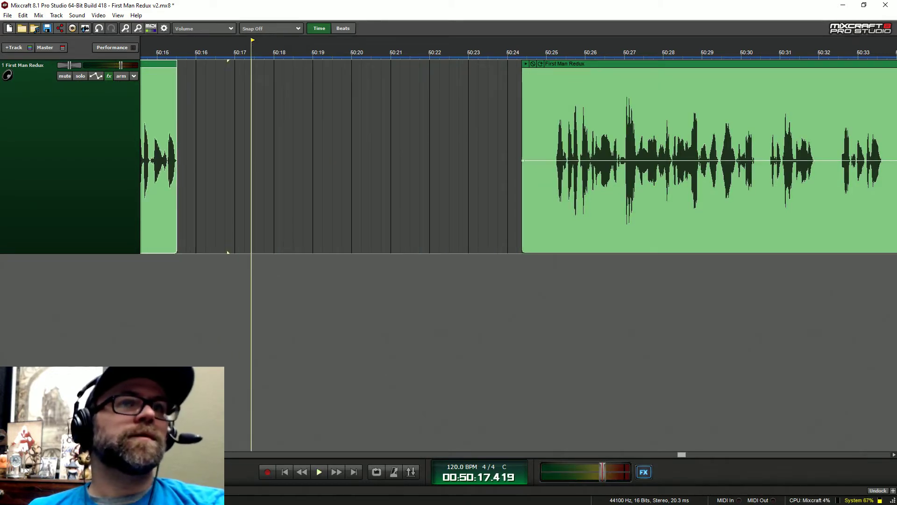
{"action": "left_click_drag", "start_coordinate": [542, 63], "coordinate": [270, 64]}
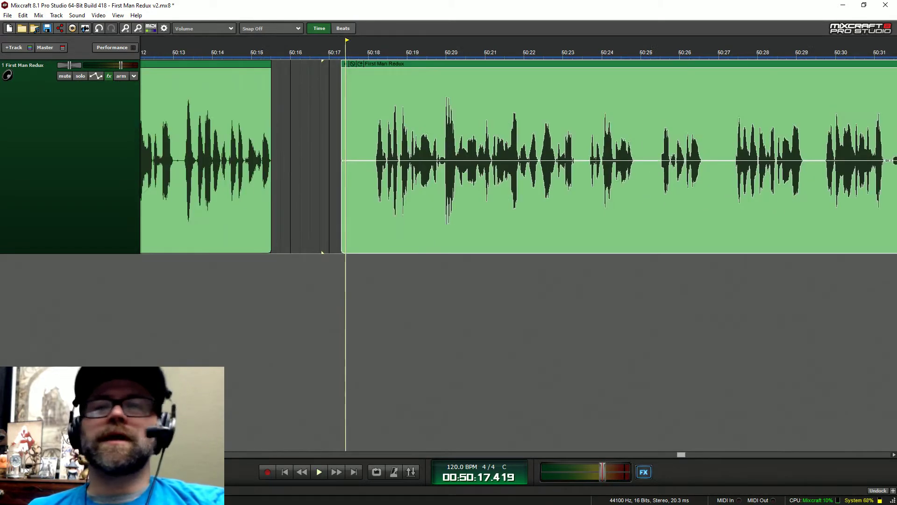
Step: Trim the silence at the following clip's start and shift it to about 50:16.4 while playing across the join
{"action": "scroll", "coordinate": [472, 98], "scroll_direction": "up", "scroll_amount": 2}
{"action": "left_click_drag", "start_coordinate": [530, 97], "coordinate": [561, 99]}
{"action": "key", "text": "space"}
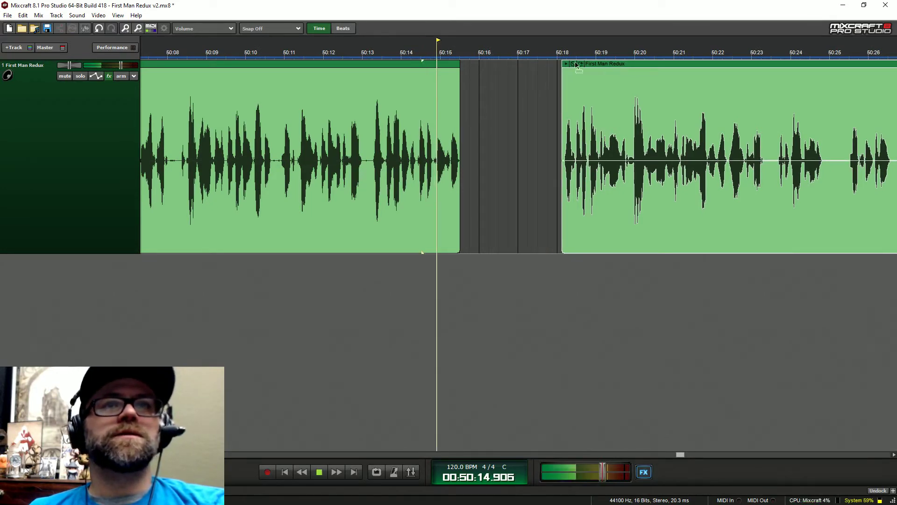
{"action": "left_click_drag", "start_coordinate": [568, 63], "coordinate": [502, 64]}
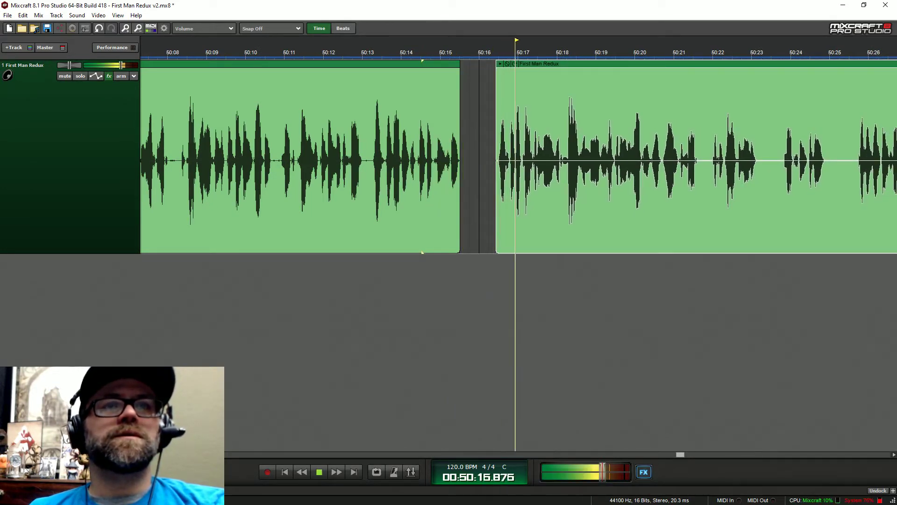
{"action": "key", "text": "space"}
Step: Move the isolated clip before the "neil armstrong audio" marker back to about 52:49.5, closing most of the large gap
{"action": "scroll", "coordinate": [519, 159], "scroll_direction": "down", "scroll_amount": 5}
{"action": "scroll", "coordinate": [644, 115], "scroll_direction": "down", "scroll_amount": 10}
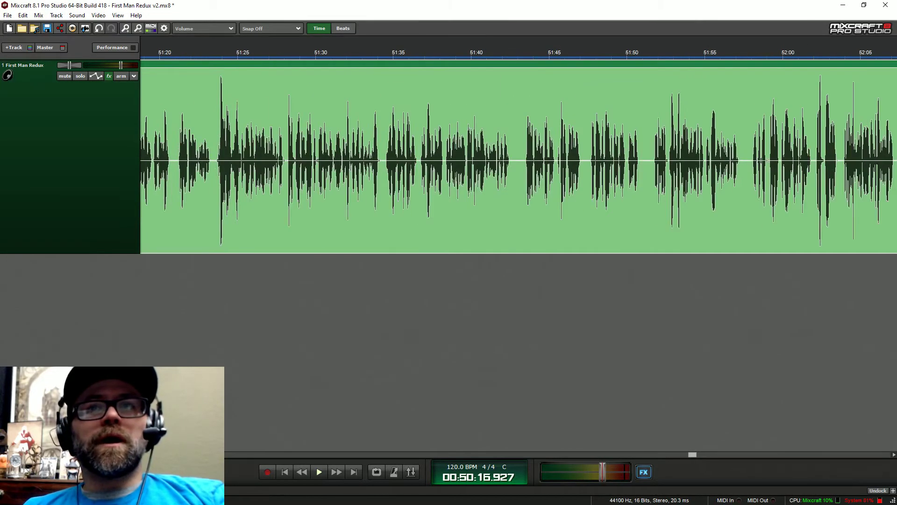
{"action": "scroll", "coordinate": [643, 115], "scroll_direction": "down", "scroll_amount": 6}
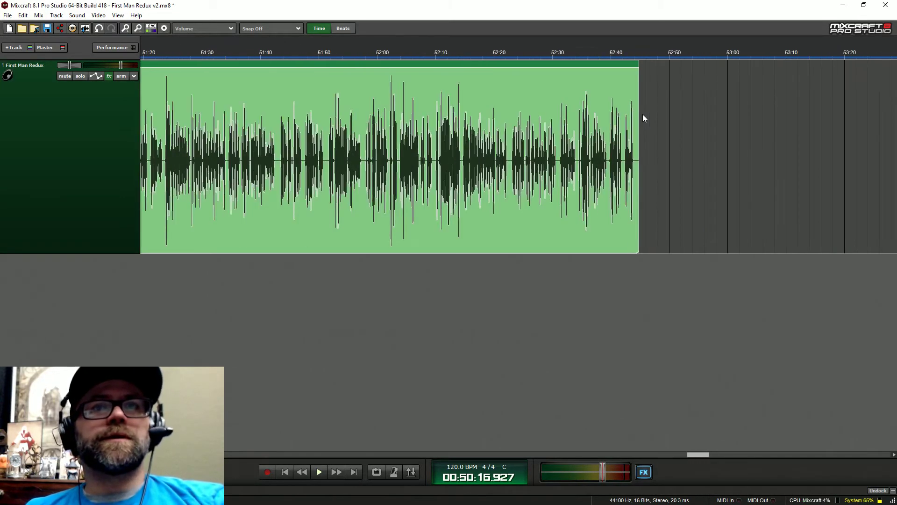
{"action": "scroll", "coordinate": [643, 117], "scroll_direction": "down", "scroll_amount": 2}
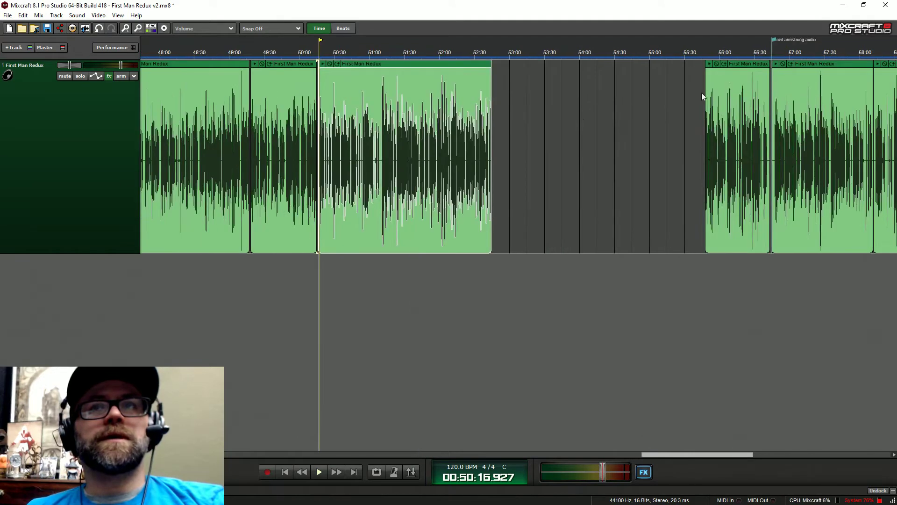
{"action": "left_click_drag", "start_coordinate": [745, 70], "coordinate": [536, 70]}
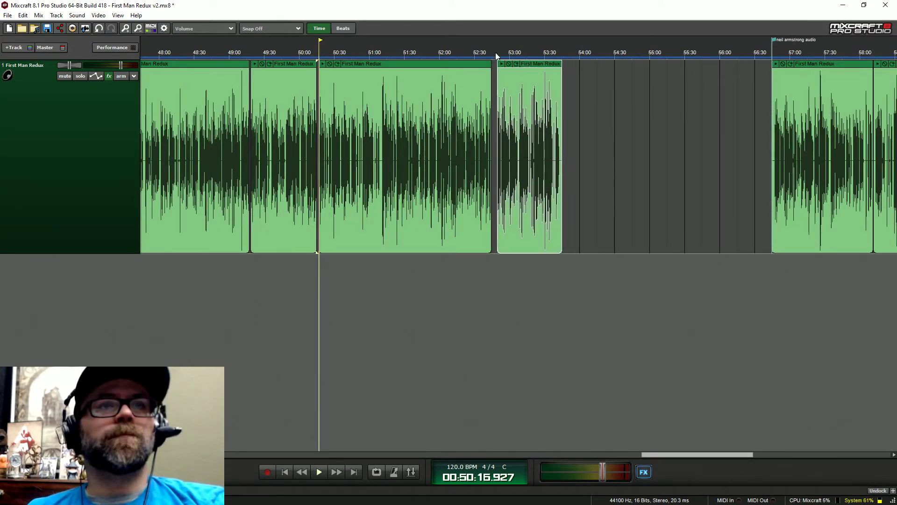
Step: Compare the phrase starting at about 52:50 with the phrases before the gap and trim the preceding clip's end back to about 52:30.6
{"action": "left_click", "coordinate": [498, 52]}
{"action": "scroll", "coordinate": [498, 53], "scroll_direction": "up", "scroll_amount": 5}
{"action": "key", "text": "space"}
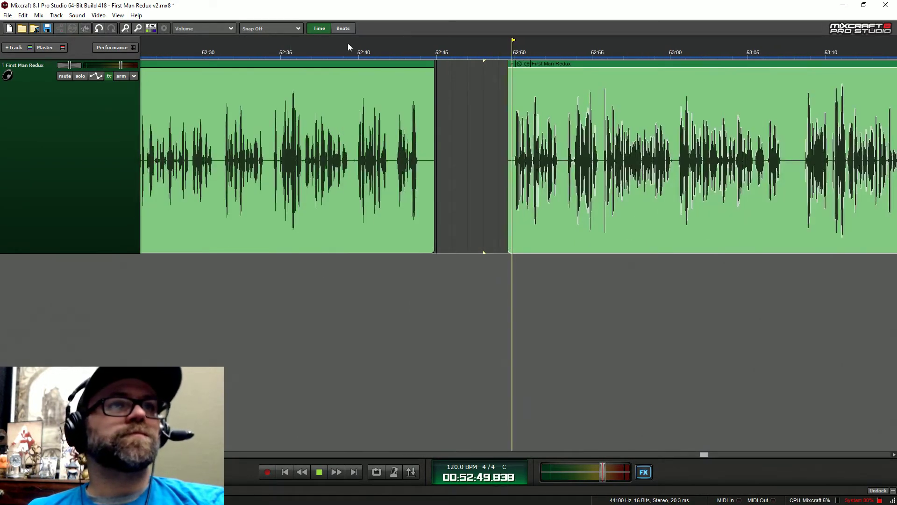
{"action": "left_click", "coordinate": [353, 49]}
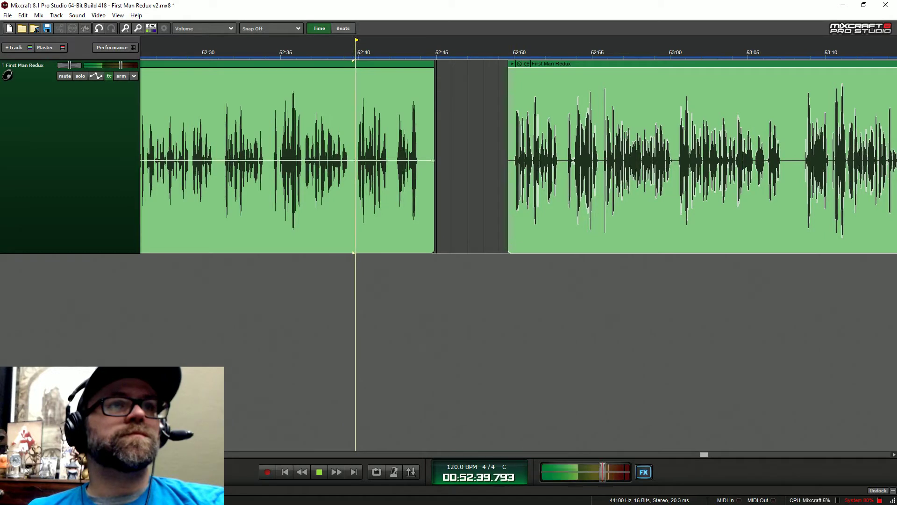
{"action": "left_click", "coordinate": [397, 53]}
{"action": "left_click", "coordinate": [270, 52]}
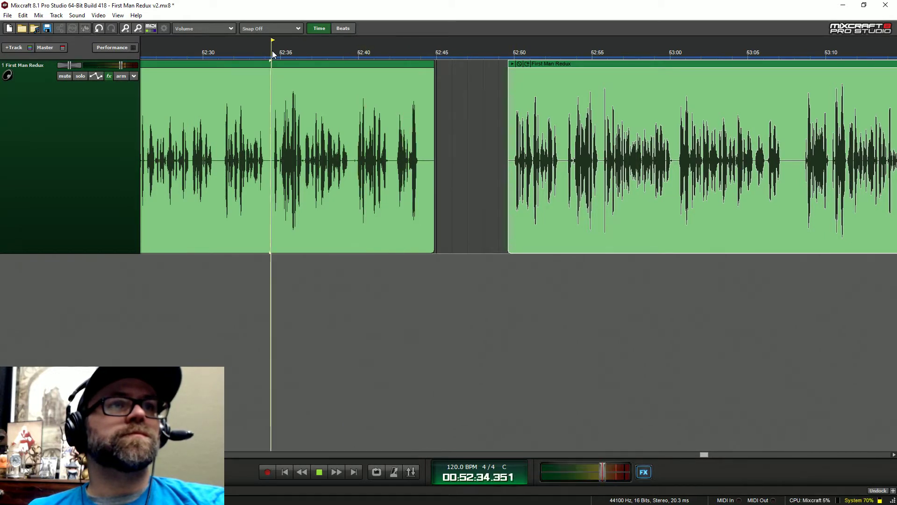
{"action": "left_click", "coordinate": [219, 52]}
{"action": "left_click", "coordinate": [514, 55]}
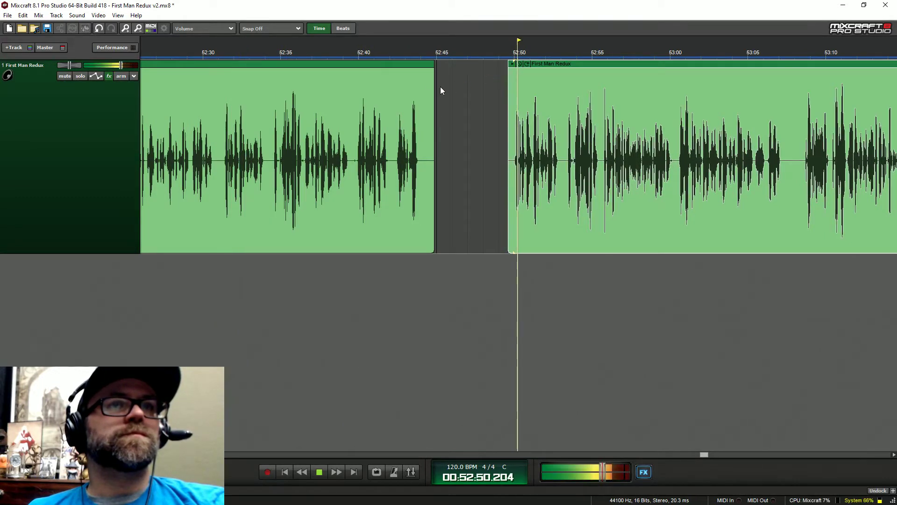
{"action": "key", "text": "space"}
{"action": "left_click_drag", "start_coordinate": [434, 140], "coordinate": [212, 189]}
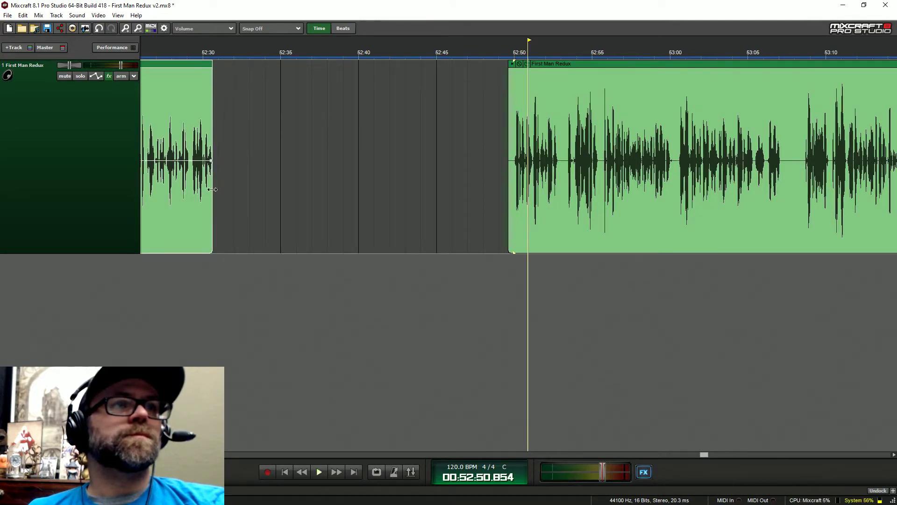
Step: Move the following clip back to about 52:31.6 and trim its start to about 52:31.8, playing across the join
{"action": "left_click_drag", "start_coordinate": [550, 63], "coordinate": [237, 55]}
{"action": "key", "text": "space"}
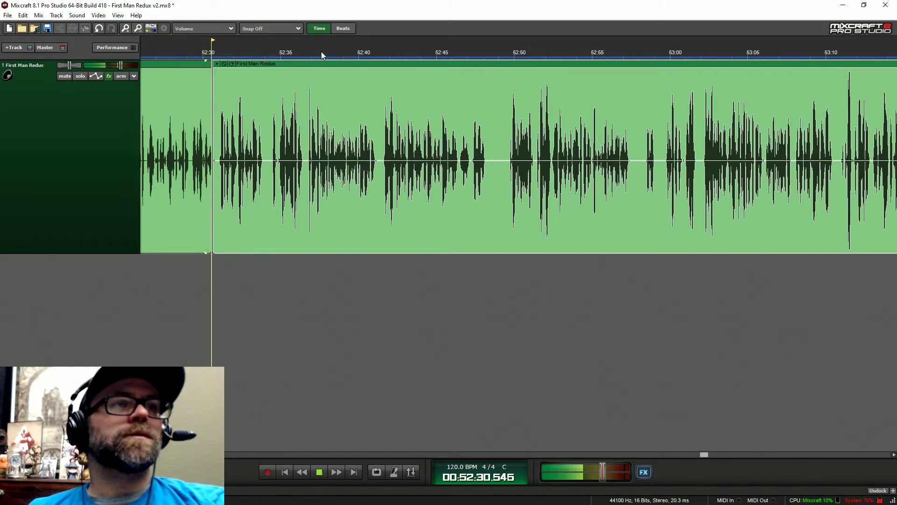
{"action": "key", "text": "space"}
{"action": "key", "text": "ctrl+z"}
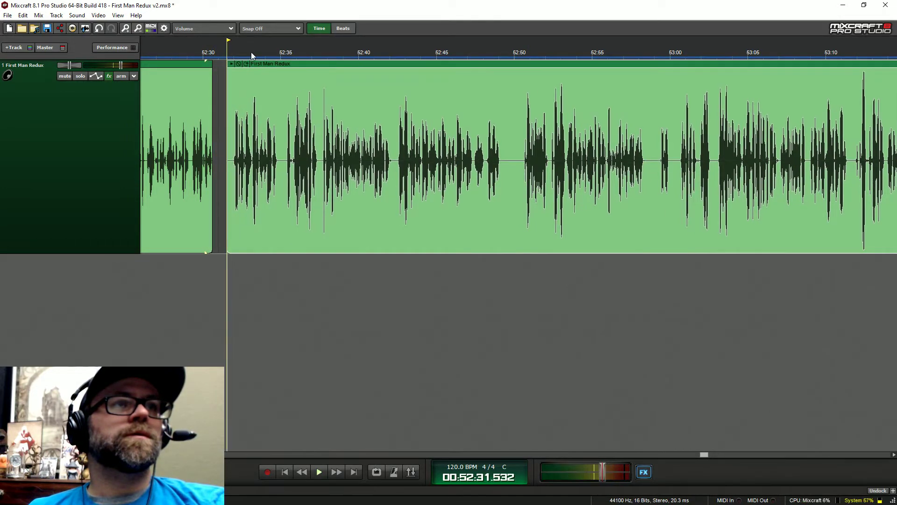
{"action": "left_click", "coordinate": [206, 54]}
{"action": "key", "text": "space"}
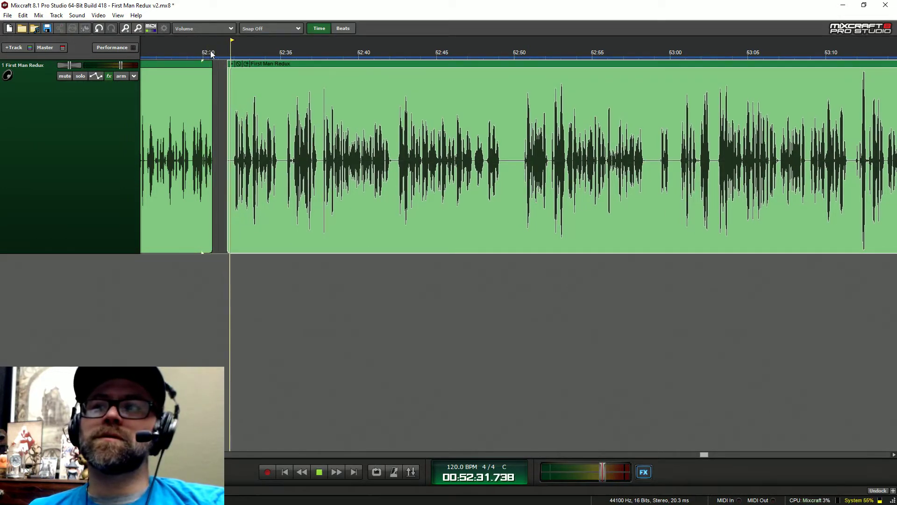
{"action": "key", "text": "space"}
{"action": "left_click_drag", "start_coordinate": [227, 83], "coordinate": [230, 78]}
Step: Move the "neil armstrong audio" marker back to about 53:32 and save the project
{"action": "scroll", "coordinate": [632, 152], "scroll_direction": "down", "scroll_amount": 5}
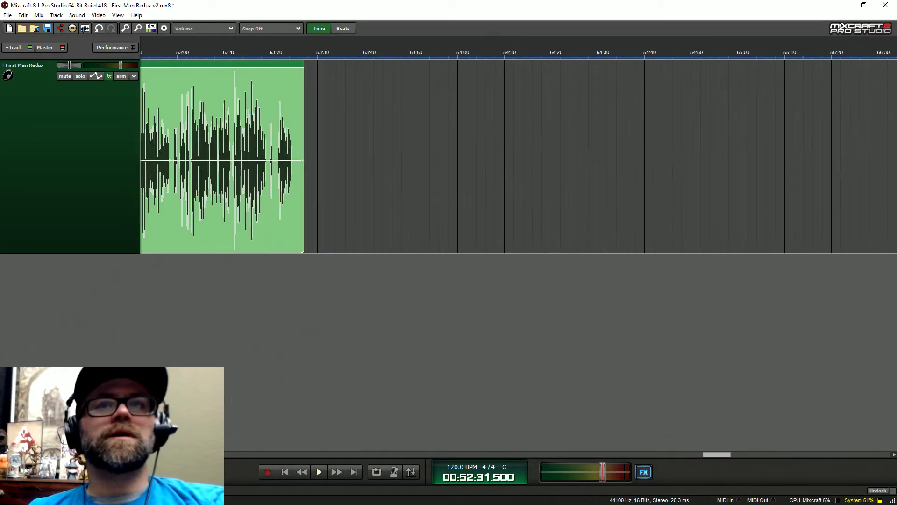
{"action": "scroll", "coordinate": [631, 154], "scroll_direction": "right", "scroll_amount": 2}
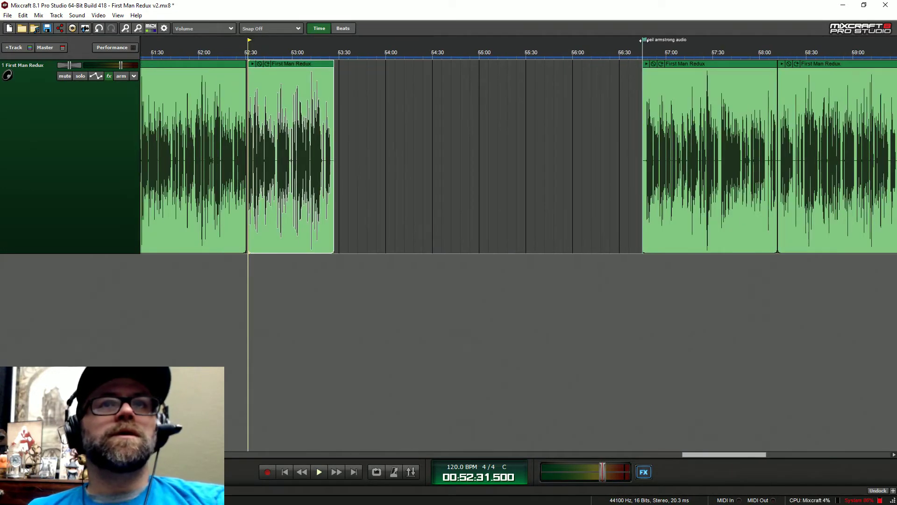
{"action": "left_click_drag", "start_coordinate": [372, 42], "coordinate": [347, 43]}
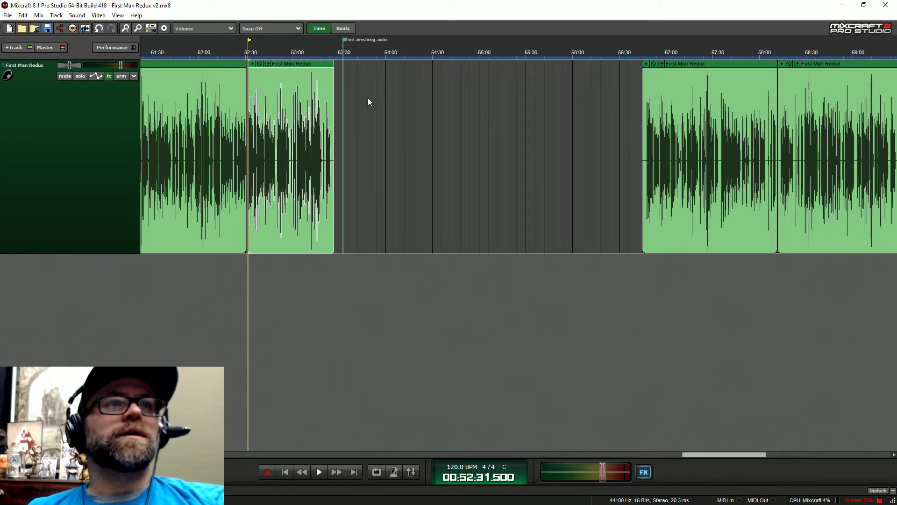
Step: Select the two clips after the large gap and move them back together to start at about 53:40
{"action": "left_click_drag", "start_coordinate": [542, 100], "coordinate": [548, 100]}
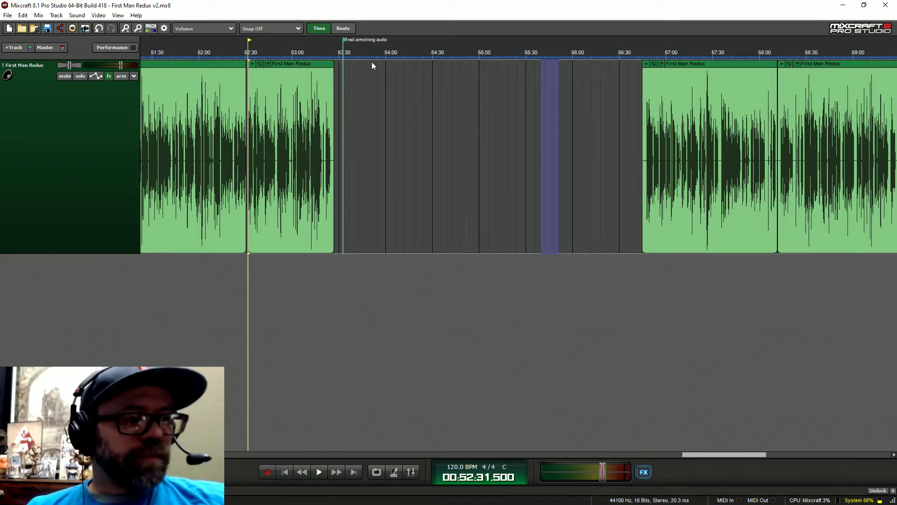
{"action": "left_click_drag", "start_coordinate": [596, 100], "coordinate": [809, 100]}
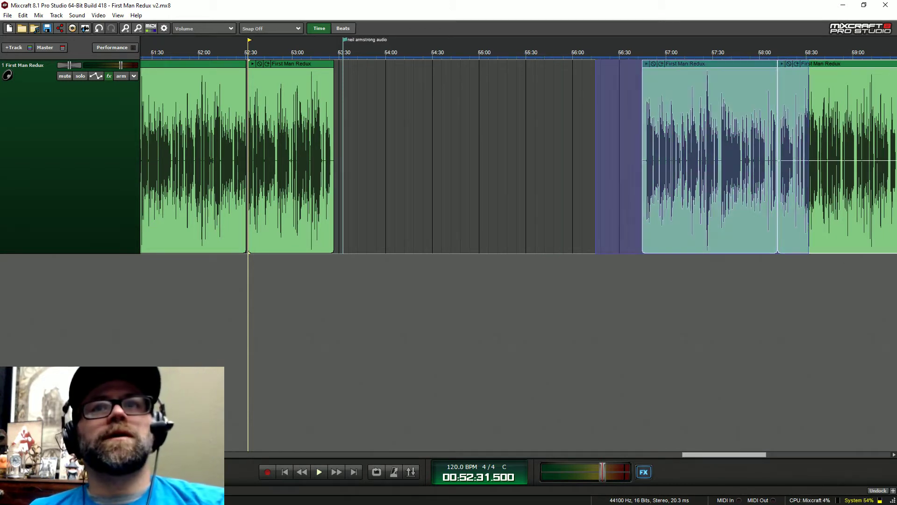
{"action": "left_click_drag", "start_coordinate": [706, 66], "coordinate": [419, 66]}
{"action": "left_click", "coordinate": [363, 58]}
{"action": "scroll", "coordinate": [363, 58], "scroll_direction": "up", "scroll_amount": 4}
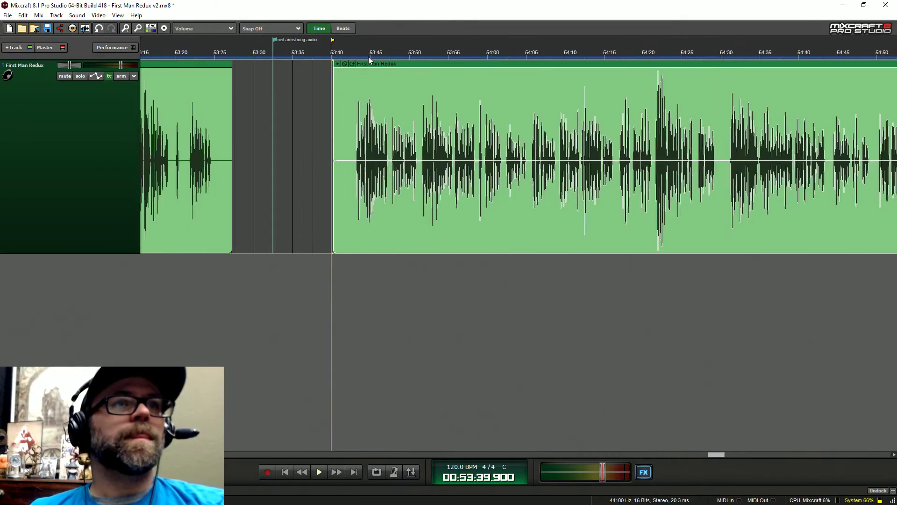
Step: Play the opening of the moved clip and trim its leading silence to about 53:43
{"action": "key", "text": "space"}
{"action": "left_click_drag", "start_coordinate": [350, 59], "coordinate": [371, 60]}
{"action": "key", "text": "space"}
Step: Compare the phrases on both sides of the 55:07 join and trim the first clip's end back to about 54:49
{"action": "scroll", "coordinate": [534, 55], "scroll_direction": "down", "scroll_amount": 2}
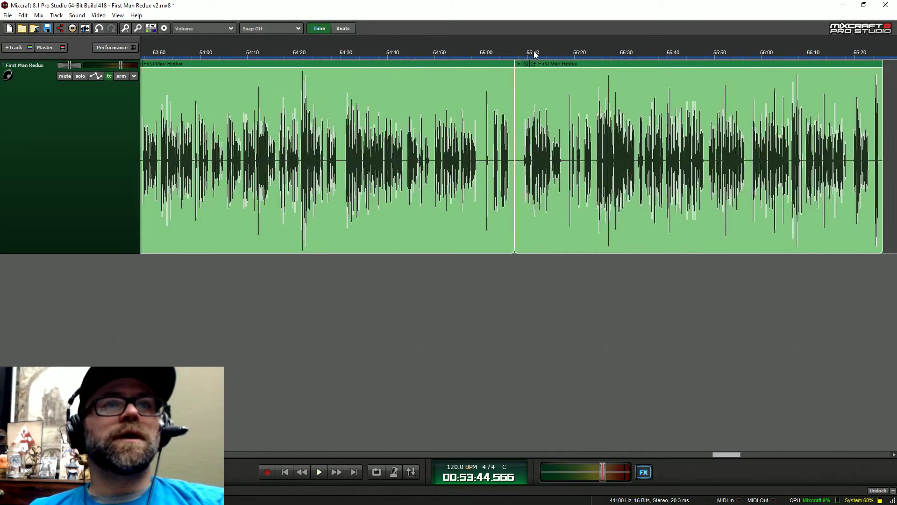
{"action": "left_click_drag", "start_coordinate": [527, 54], "coordinate": [523, 53]}
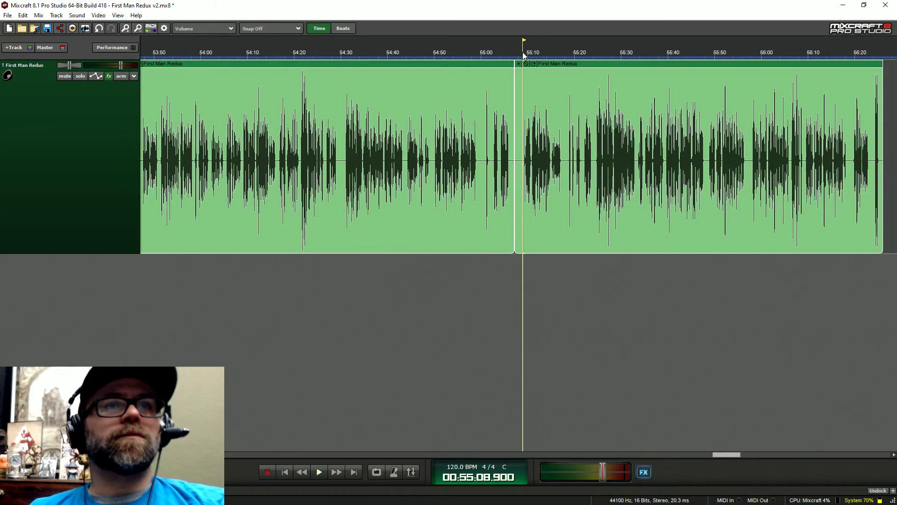
{"action": "left_click", "coordinate": [488, 55]}
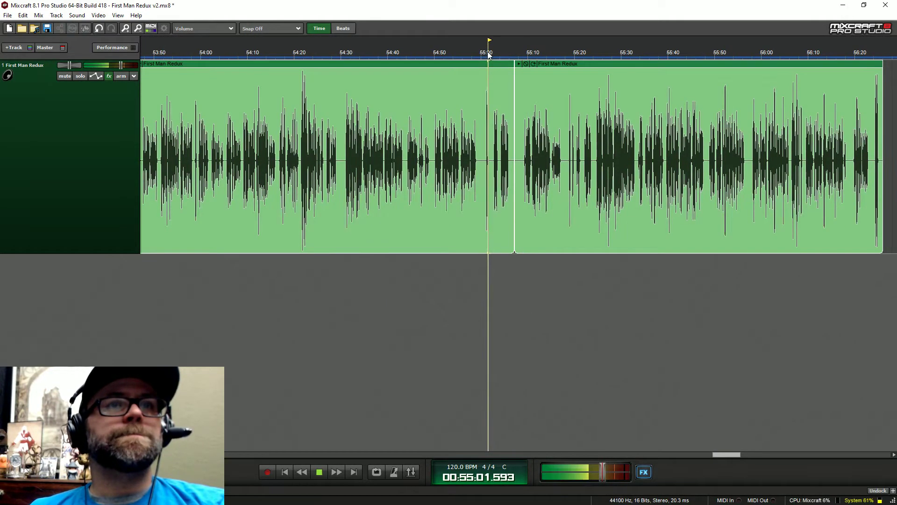
{"action": "left_click", "coordinate": [438, 53]}
{"action": "scroll", "coordinate": [439, 52], "scroll_direction": "up", "scroll_amount": 2}
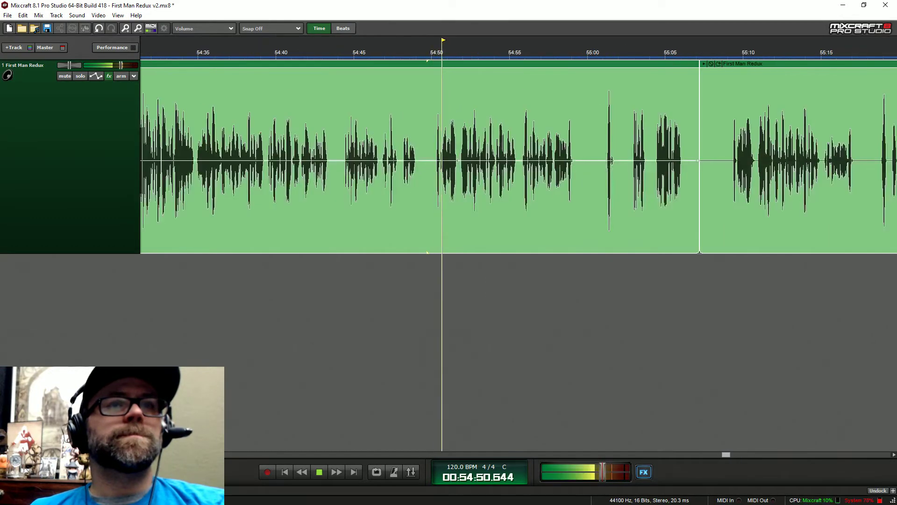
{"action": "left_click", "coordinate": [727, 54]}
{"action": "key", "text": "space"}
{"action": "left_click", "coordinate": [648, 215]}
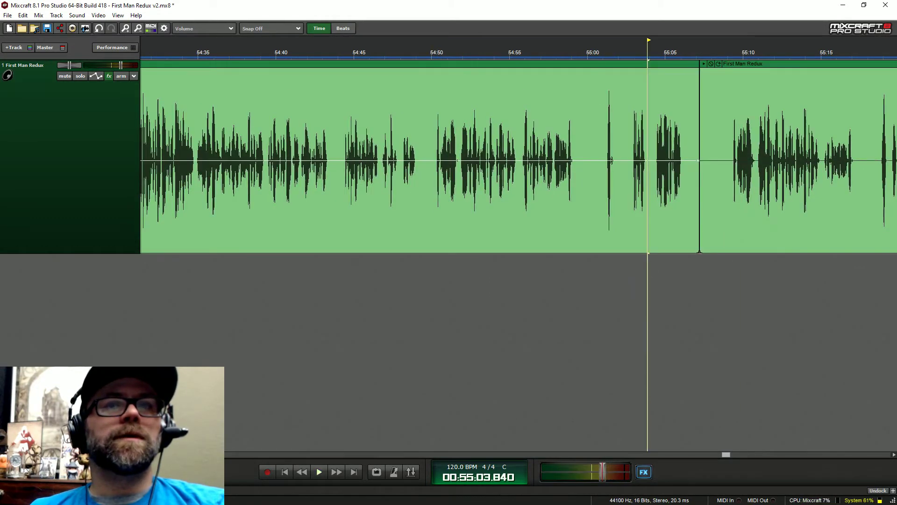
{"action": "left_click_drag", "start_coordinate": [697, 215], "coordinate": [415, 222]}
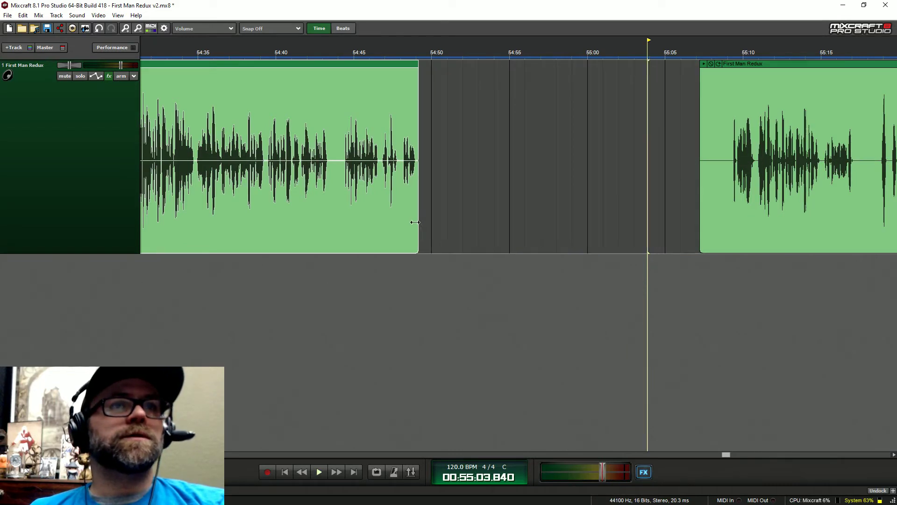
Step: Trim the leading silence of the following clip and move it back to about 54:49.8, playing across the join
{"action": "left_click_drag", "start_coordinate": [727, 66], "coordinate": [460, 68]}
{"action": "left_click_drag", "start_coordinate": [434, 95], "coordinate": [453, 104]}
{"action": "left_click", "coordinate": [392, 62]}
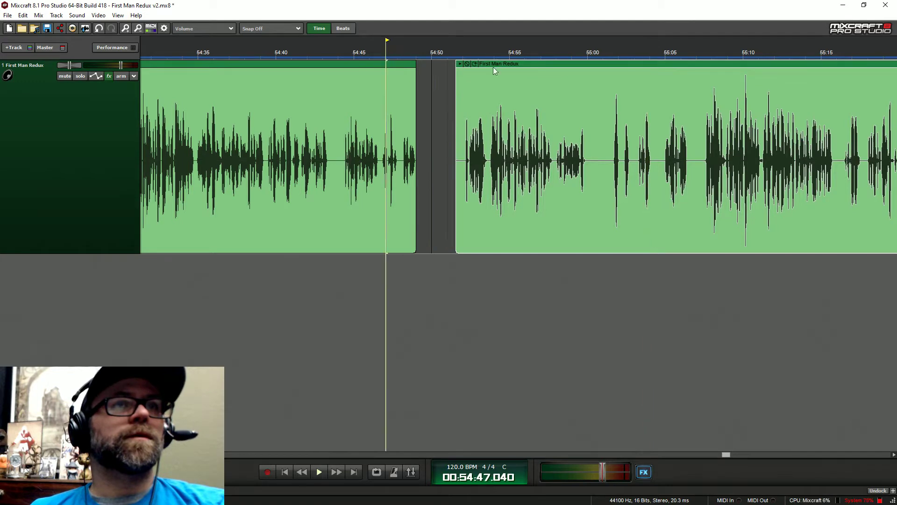
{"action": "key", "text": "space"}
{"action": "left_click_drag", "start_coordinate": [526, 69], "coordinate": [498, 69]}
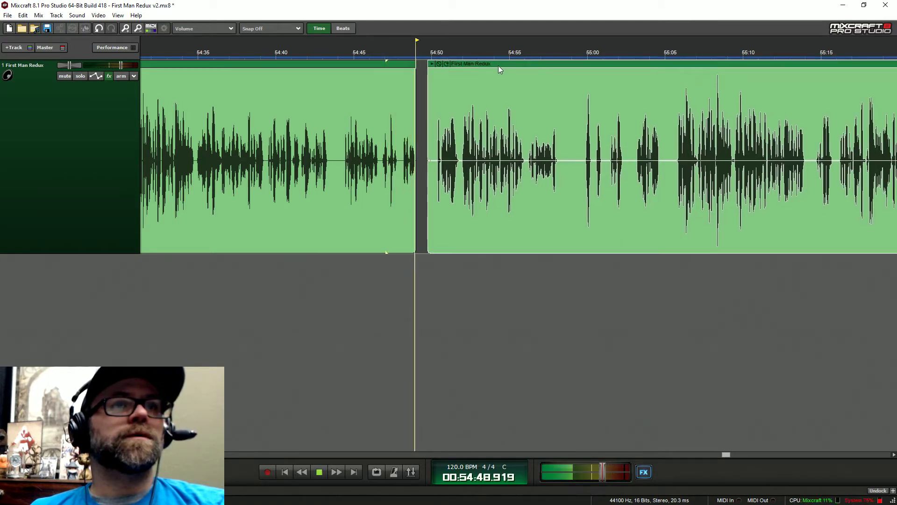
Step: Play the end of that clip near 56:05 and move the next group of three clips back to about 56:23
{"action": "scroll", "coordinate": [498, 65], "scroll_direction": "down", "scroll_amount": 3}
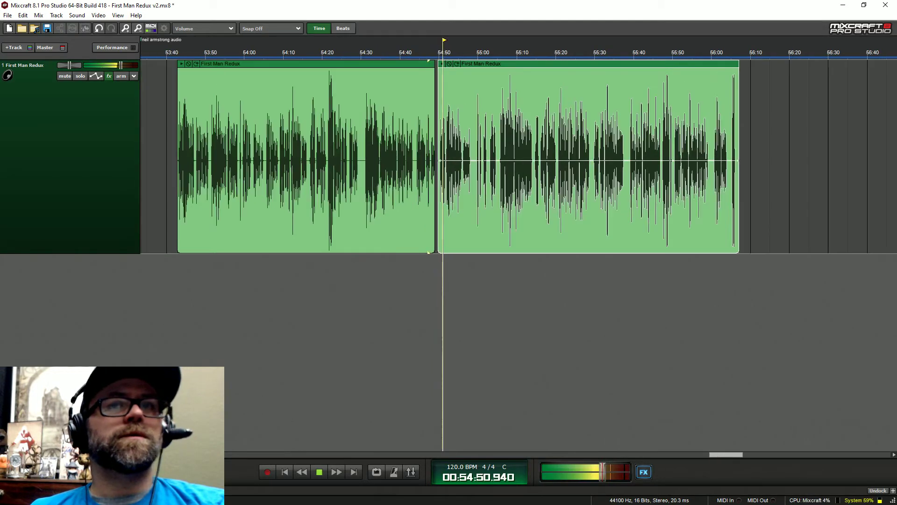
{"action": "scroll", "coordinate": [498, 66], "scroll_direction": "right", "scroll_amount": 5}
{"action": "key", "text": "space"}
{"action": "left_click", "coordinate": [354, 54]}
{"action": "key", "text": "space"}
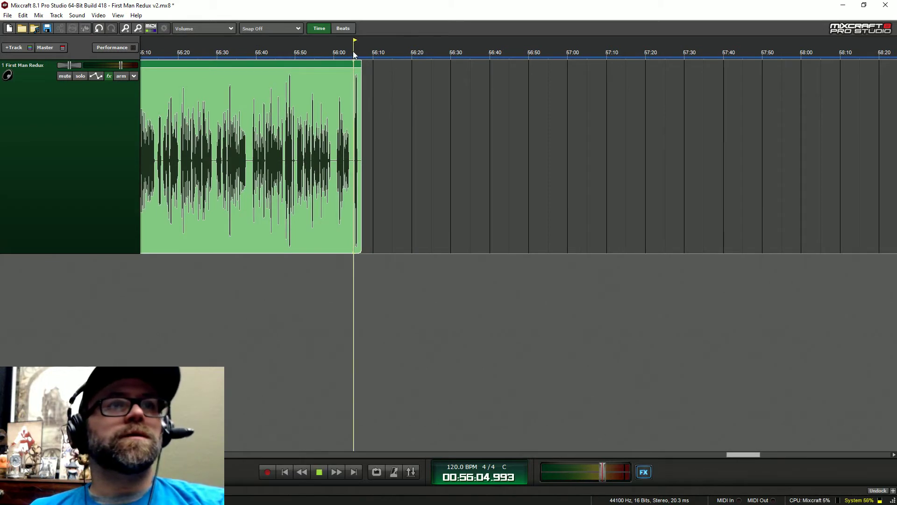
{"action": "key", "text": "space"}
{"action": "scroll", "coordinate": [436, 134], "scroll_direction": "down", "scroll_amount": 4}
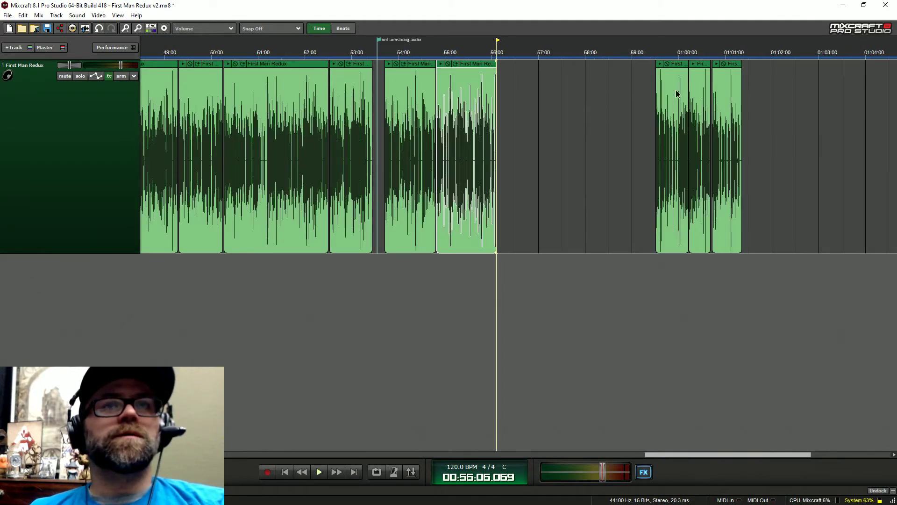
{"action": "left_click", "coordinate": [687, 135]}
{"action": "scroll", "coordinate": [687, 146], "scroll_direction": "right", "scroll_amount": 5}
{"action": "scroll", "coordinate": [687, 146], "scroll_direction": "left", "scroll_amount": 4}
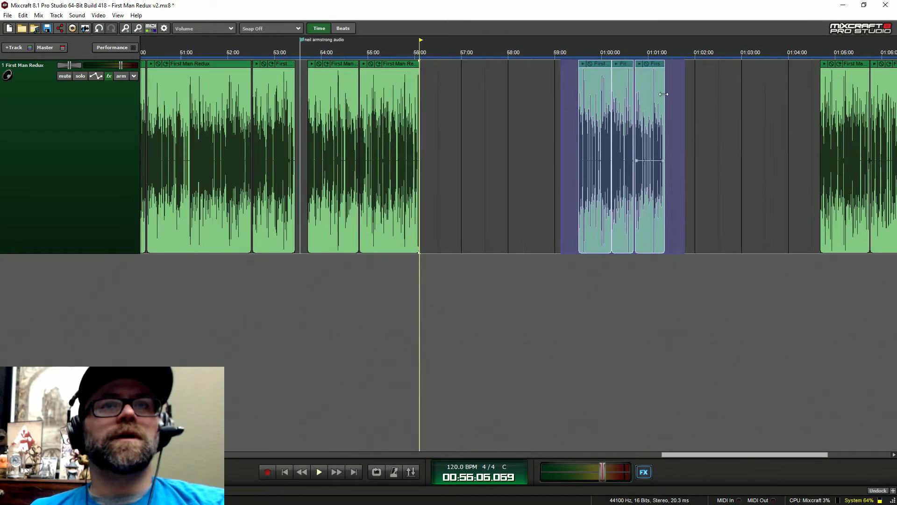
{"action": "left_click_drag", "start_coordinate": [606, 64], "coordinate": [472, 60]}
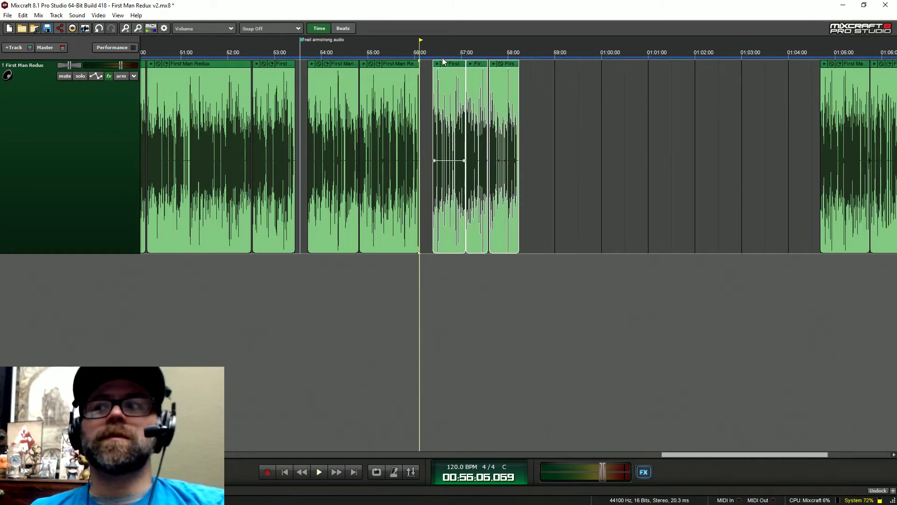
Step: Shift the group of three clips further back to start at about 56:09.5
{"action": "left_click", "coordinate": [429, 52]}
{"action": "scroll", "coordinate": [429, 91], "scroll_direction": "up", "scroll_amount": 6}
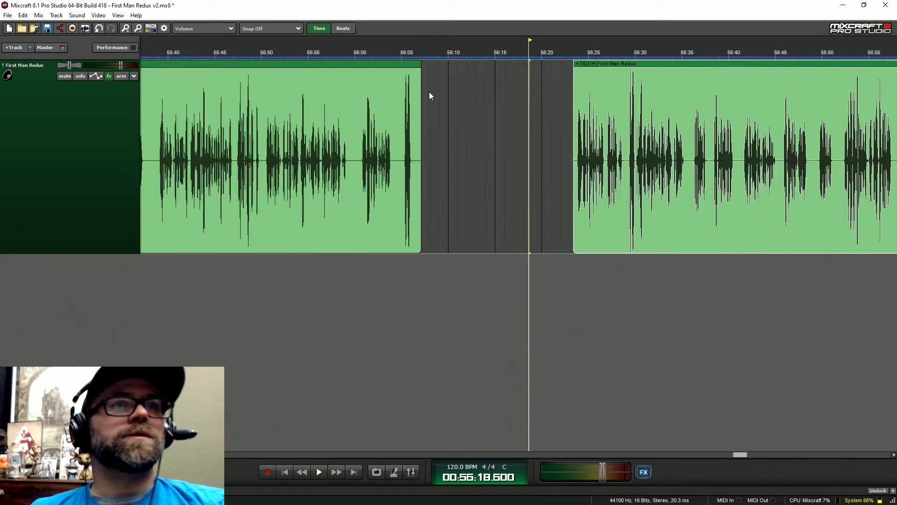
{"action": "left_click_drag", "start_coordinate": [606, 64], "coordinate": [476, 64]}
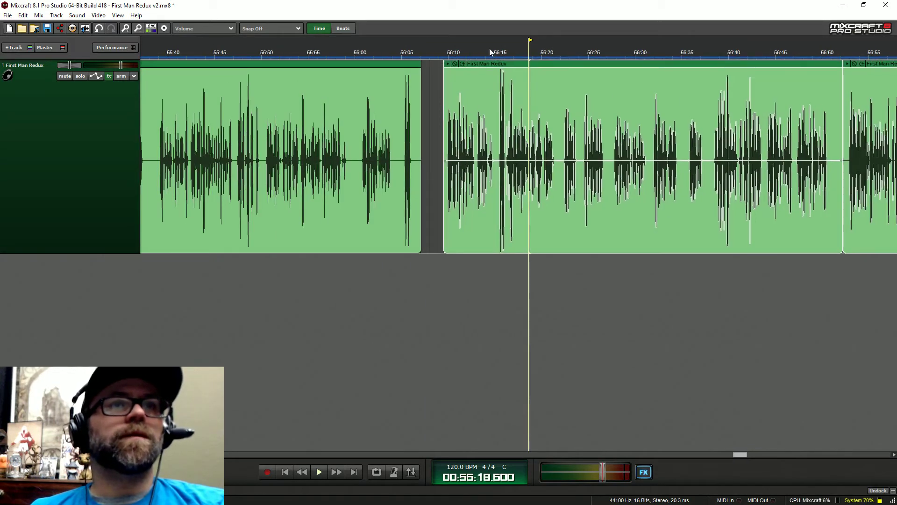
Step: Compare the phrases at about 56:10 and 56:00 and trim the preceding clip's end back to about 55:59.2
{"action": "left_click", "coordinate": [448, 53]}
{"action": "key", "text": "space"}
{"action": "left_click", "coordinate": [360, 52]}
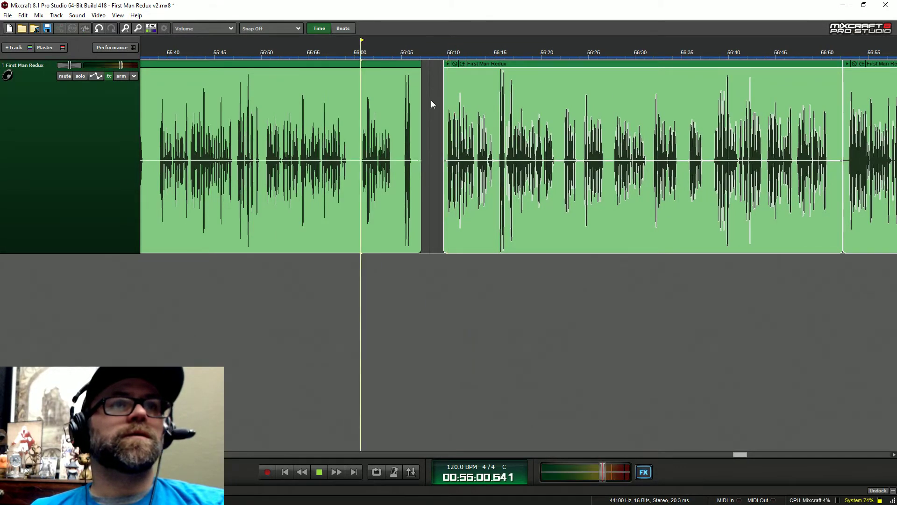
{"action": "scroll", "coordinate": [522, 122], "scroll_direction": "up", "scroll_amount": 3}
{"action": "key", "text": "space"}
{"action": "left_click_drag", "start_coordinate": [508, 107], "coordinate": [321, 191]}
Step: Move the following clip back to about 56:00.4, play across the join, and trim its start to about 56:00.8
{"action": "left_click_drag", "start_coordinate": [630, 68], "coordinate": [417, 66]}
{"action": "left_click", "coordinate": [308, 56]}
{"action": "key", "text": "space"}
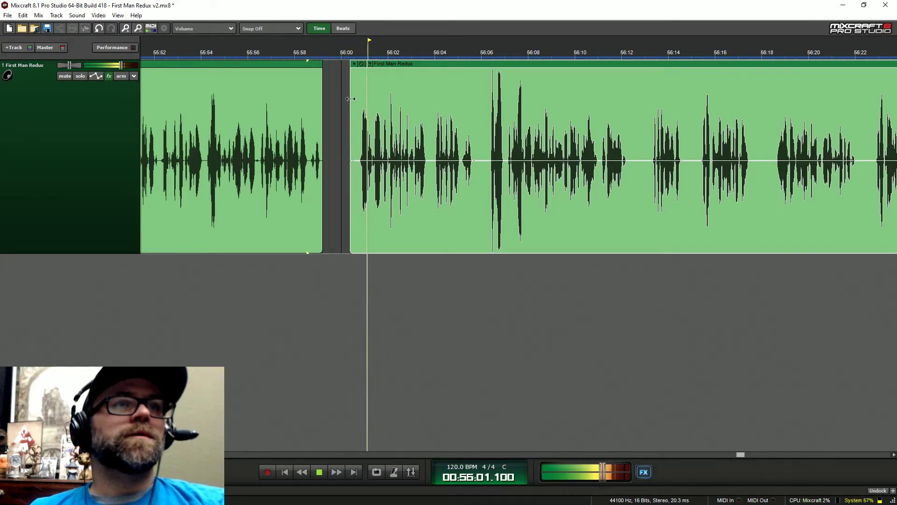
{"action": "left_click_drag", "start_coordinate": [351, 107], "coordinate": [359, 107]}
{"action": "key", "text": "space"}
Step: Move the next clip back to about 56:44.4 and compare its opening phrase with the phrases before the gap
{"action": "scroll", "coordinate": [749, 80], "scroll_direction": "down", "scroll_amount": 1}
{"action": "scroll", "coordinate": [749, 80], "scroll_direction": "right", "scroll_amount": 5}
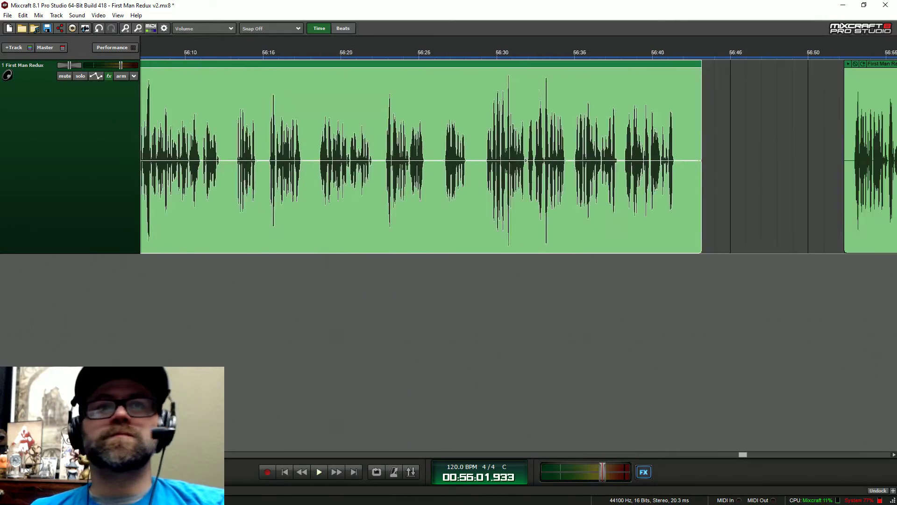
{"action": "left_click_drag", "start_coordinate": [762, 63], "coordinate": [637, 62]}
{"action": "key", "text": "space"}
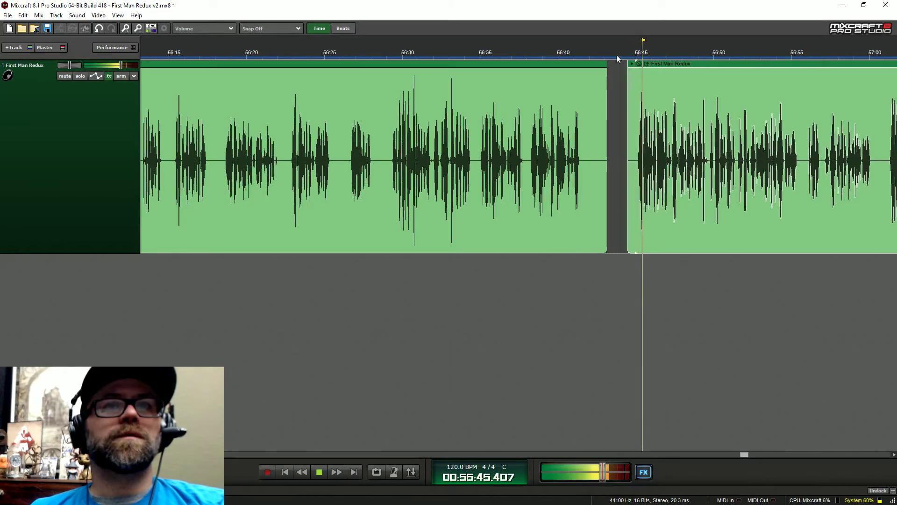
{"action": "left_click", "coordinate": [393, 54]}
{"action": "left_click", "coordinate": [531, 55]}
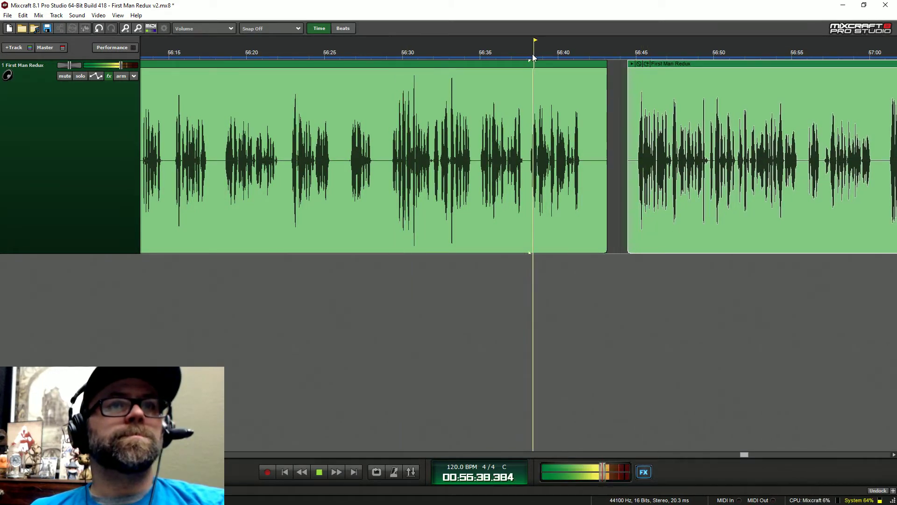
{"action": "left_click", "coordinate": [640, 54]}
{"action": "key", "text": "space"}
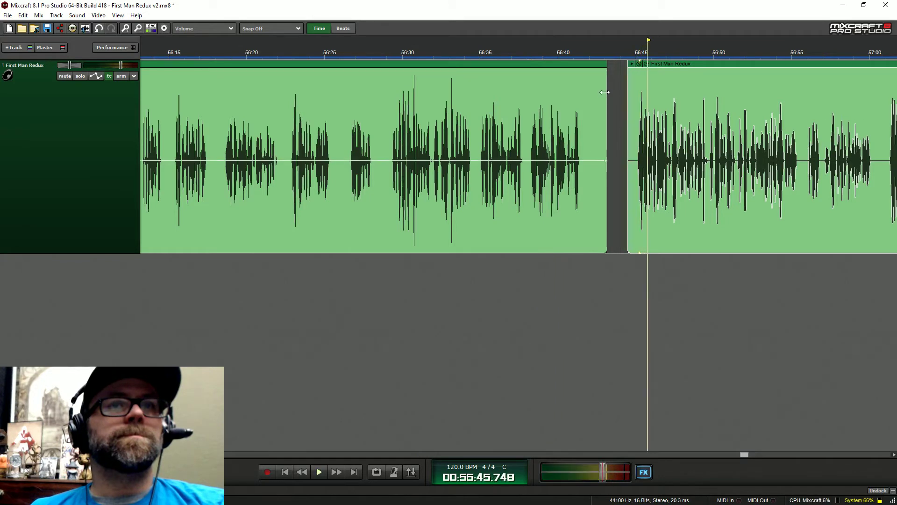
Step: Trim the preceding clip's end back to about 56:37.7, move the following clip directly against it, and play across the join
{"action": "left_click_drag", "start_coordinate": [606, 89], "coordinate": [522, 203]}
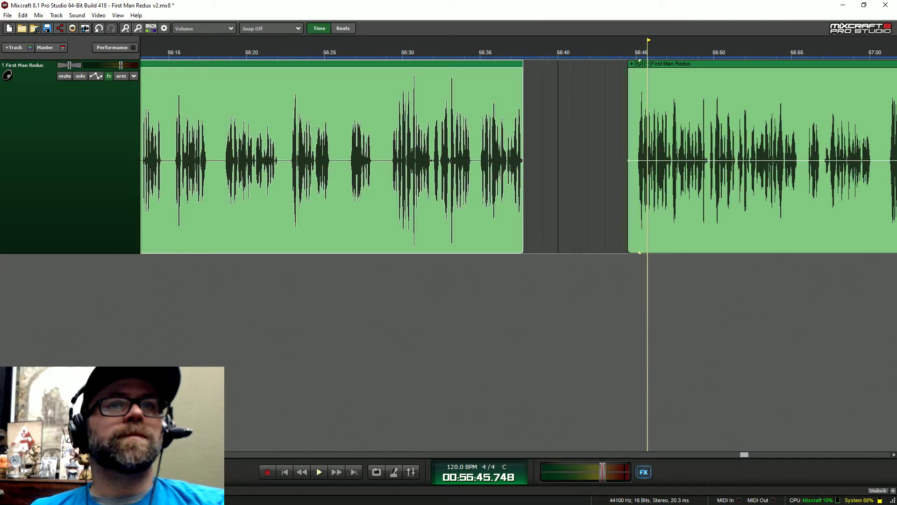
{"action": "left_click_drag", "start_coordinate": [668, 67], "coordinate": [563, 68]}
{"action": "left_click", "coordinate": [510, 55]}
{"action": "key", "text": "space"}
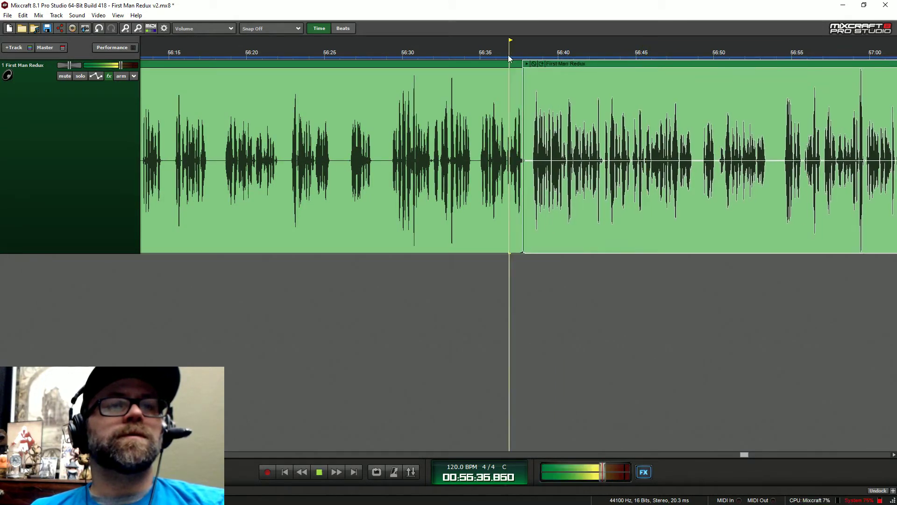
{"action": "scroll", "coordinate": [641, 96], "scroll_direction": "down", "scroll_amount": 3}
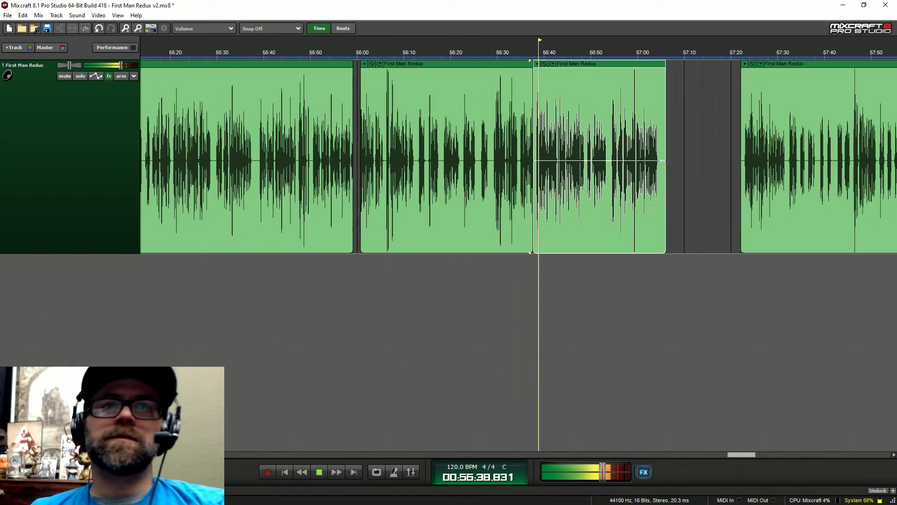
{"action": "key", "text": "space"}
Step: Move the next clip back to start at about 57:07.4 and listen to its opening phrase
{"action": "left_click_drag", "start_coordinate": [677, 68], "coordinate": [608, 68]}
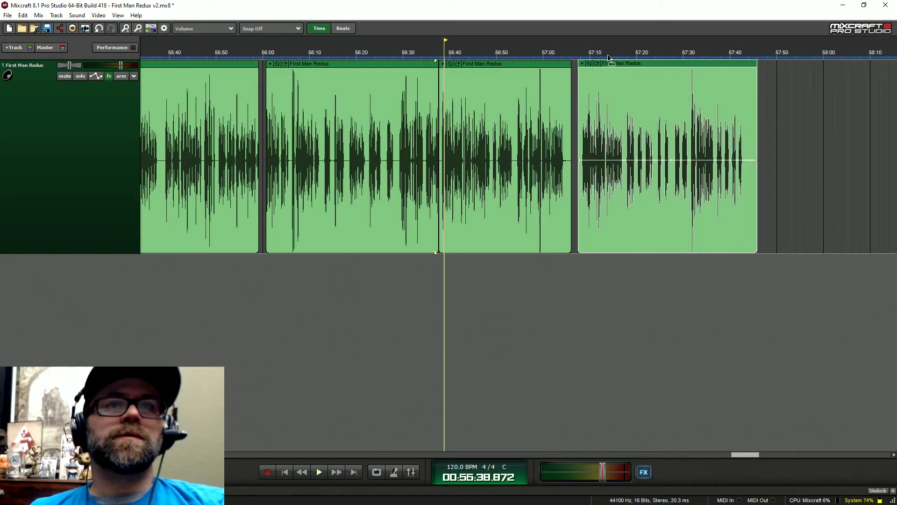
{"action": "left_click", "coordinate": [580, 52]}
{"action": "key", "text": "space"}
Step: Check the matching phrase around 56:54 and trim the preceding clip's end back to about 56:53.3
{"action": "left_click", "coordinate": [520, 55]}
{"action": "scroll", "coordinate": [520, 55], "scroll_direction": "up", "scroll_amount": 3}
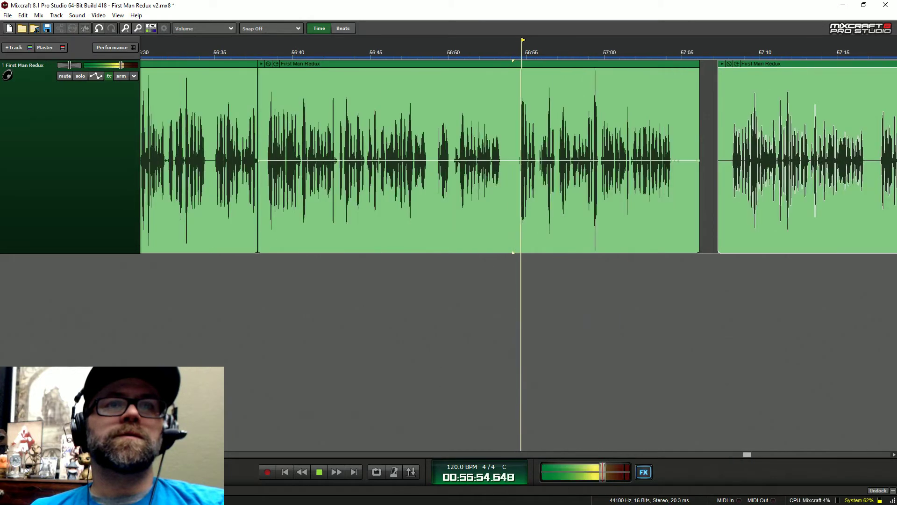
{"action": "key", "text": "space"}
{"action": "left_click_drag", "start_coordinate": [699, 91], "coordinate": [499, 203]}
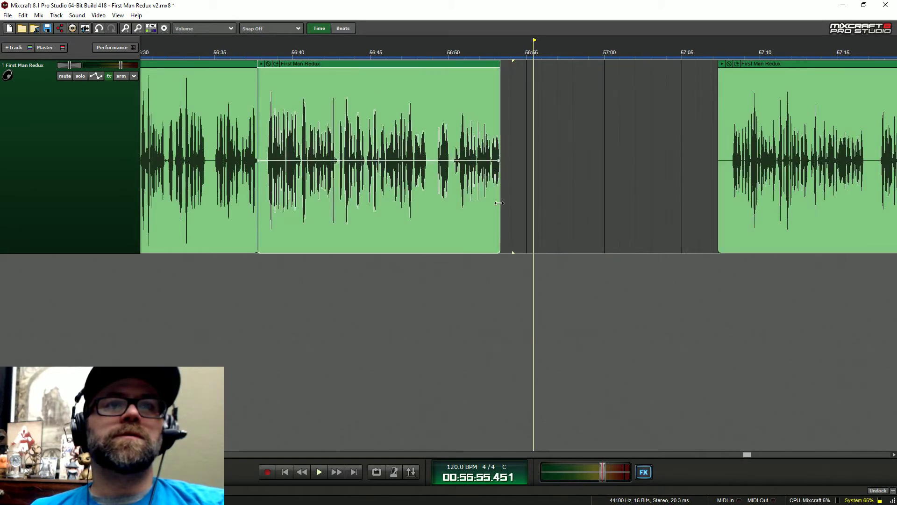
Step: Move the following clip back to start at about 56:53.9 and play across the join
{"action": "left_click_drag", "start_coordinate": [756, 65], "coordinate": [547, 67]}
{"action": "left_click", "coordinate": [475, 63]}
{"action": "key", "text": "space"}
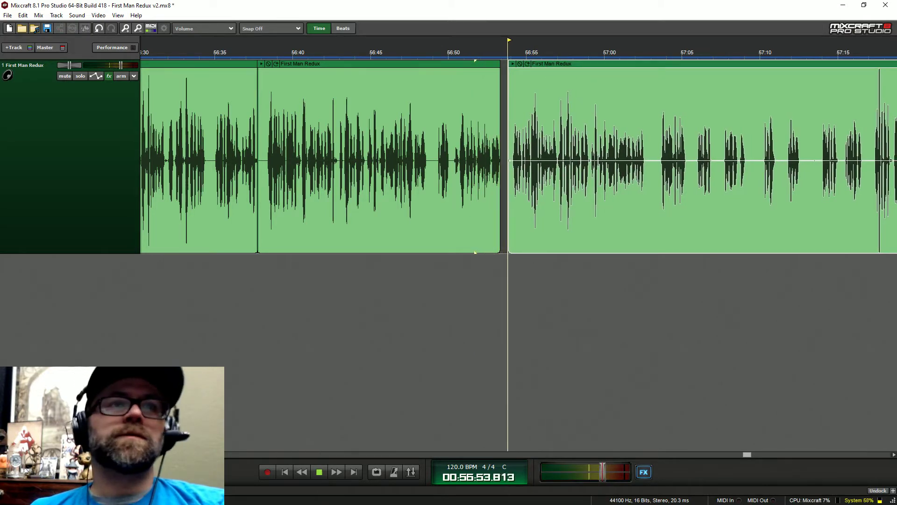
{"action": "key", "text": "space"}
Step: Trim the silence off the end of the last clip before the large gap, ending it at about 57:28.7, and play its ending
{"action": "scroll", "coordinate": [519, 159], "scroll_direction": "down", "scroll_amount": 3}
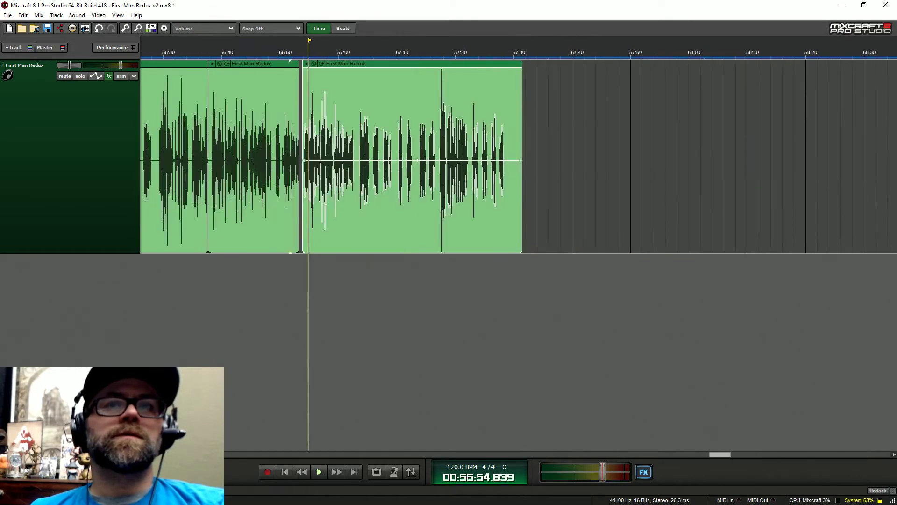
{"action": "left_click_drag", "start_coordinate": [514, 99], "coordinate": [506, 99]}
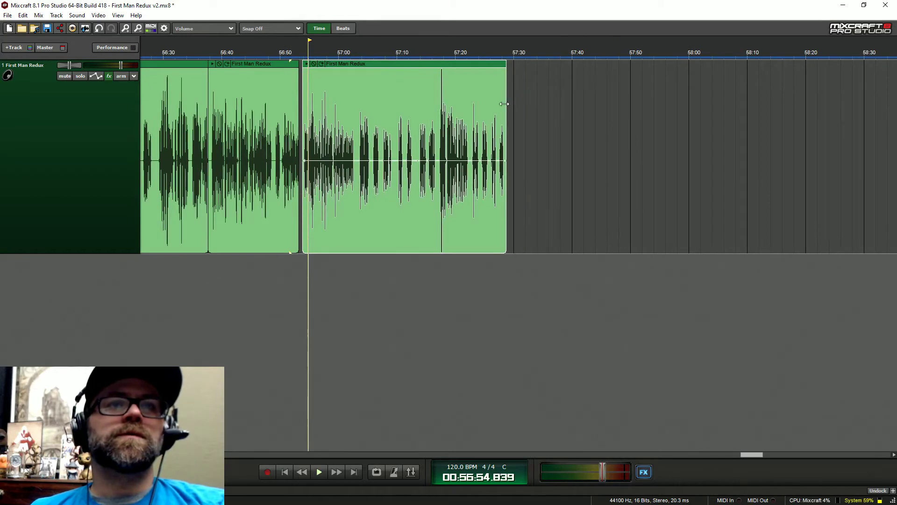
{"action": "left_click", "coordinate": [499, 56]}
{"action": "key", "text": "space"}
{"action": "key", "text": "space"}
{"action": "scroll", "coordinate": [556, 100], "scroll_direction": "down", "scroll_amount": 5}
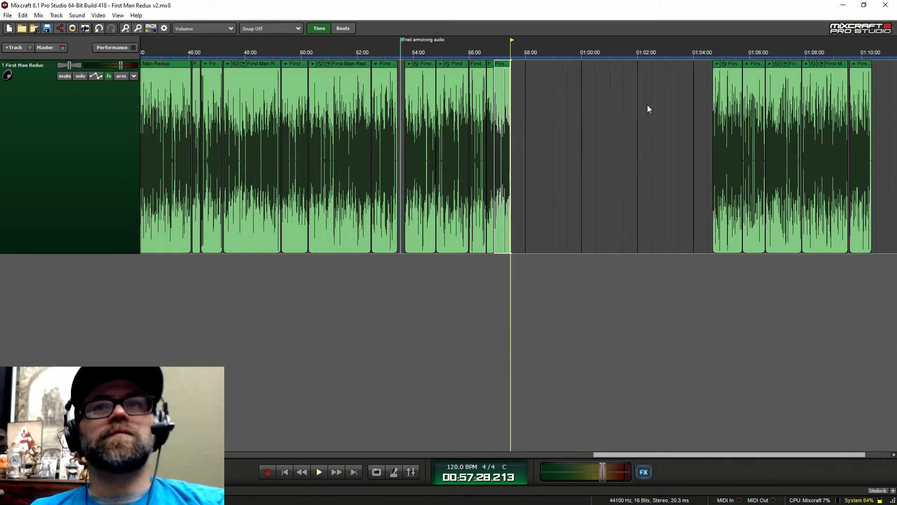
Step: Select the remaining five clips after the large gap and shift them back together to start at about 59:46.7
{"action": "left_click", "coordinate": [748, 63]}
{"action": "scroll", "coordinate": [748, 141], "scroll_direction": "up", "scroll_amount": 3}
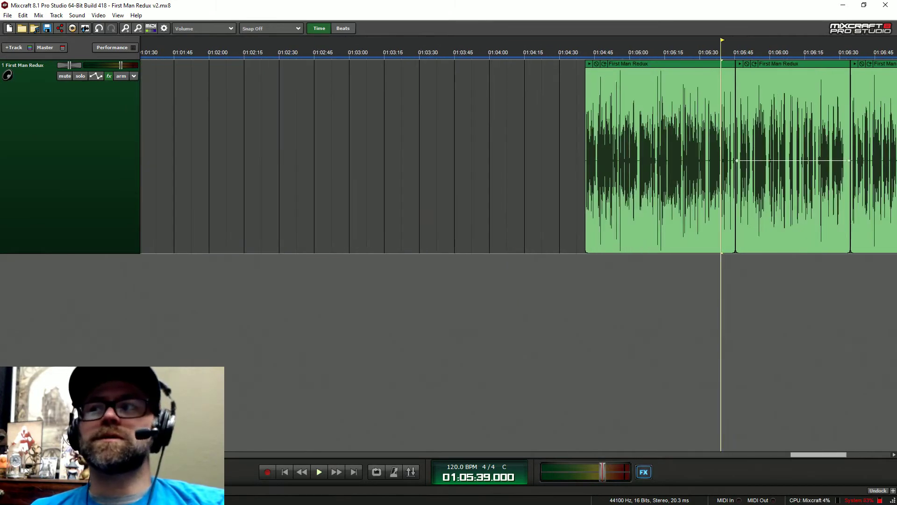
{"action": "scroll", "coordinate": [589, 89], "scroll_direction": "down", "scroll_amount": 4}
{"action": "left_click_drag", "start_coordinate": [575, 89], "coordinate": [833, 137]}
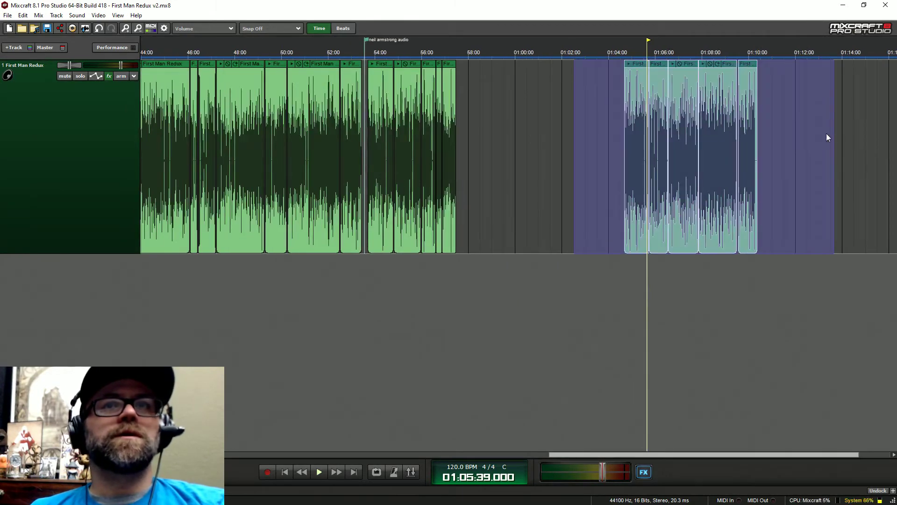
{"action": "left_click_drag", "start_coordinate": [696, 63], "coordinate": [581, 64]}
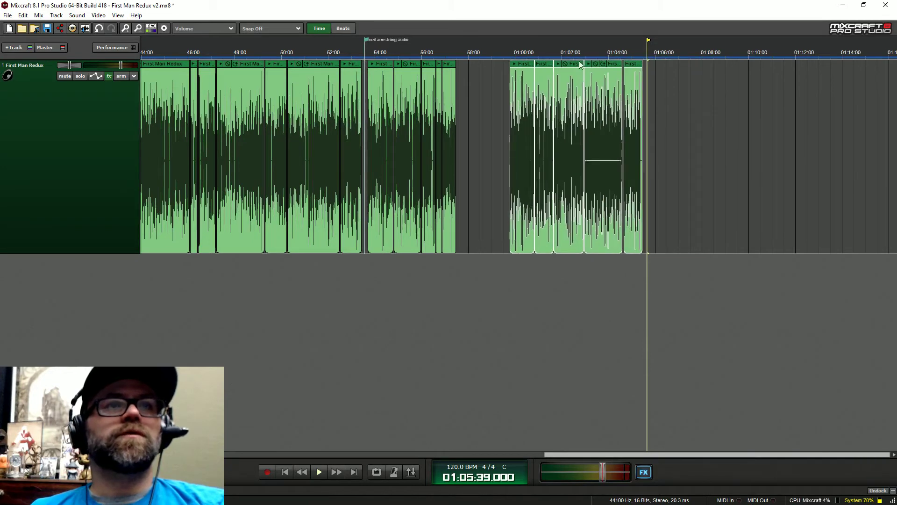
Step: Compare the phrases around 1:00:51 and 1:00:48 and trim the first moved clip's end back to about 1:00:48
{"action": "left_click", "coordinate": [533, 53]}
{"action": "scroll", "coordinate": [533, 53], "scroll_direction": "up", "scroll_amount": 8}
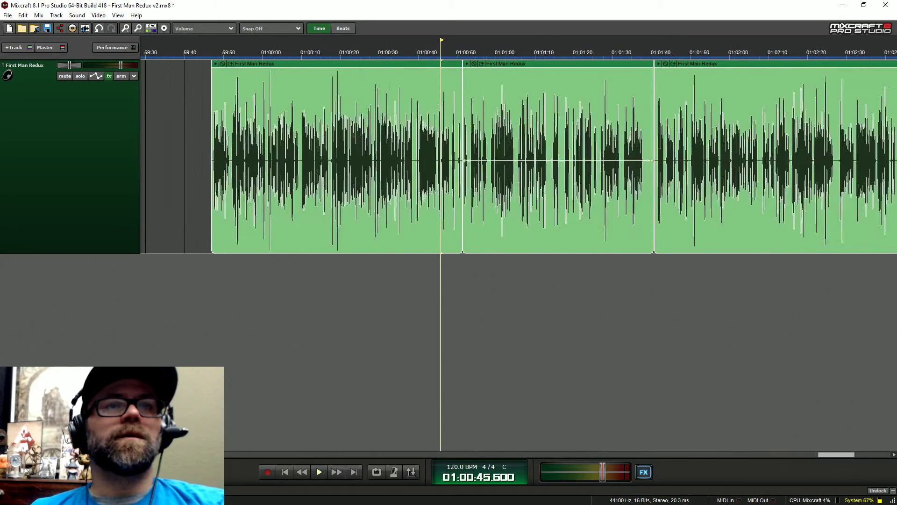
{"action": "left_click", "coordinate": [395, 53]}
{"action": "key", "text": "space"}
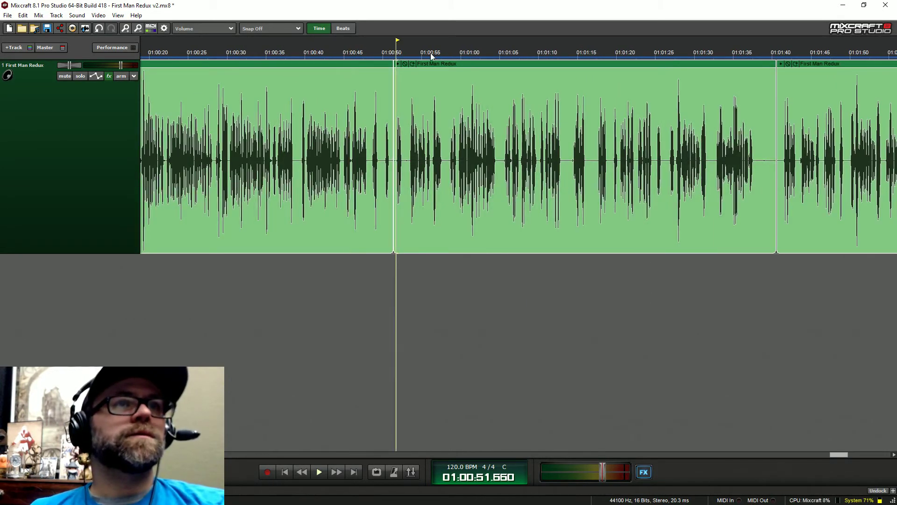
{"action": "left_click", "coordinate": [377, 51]}
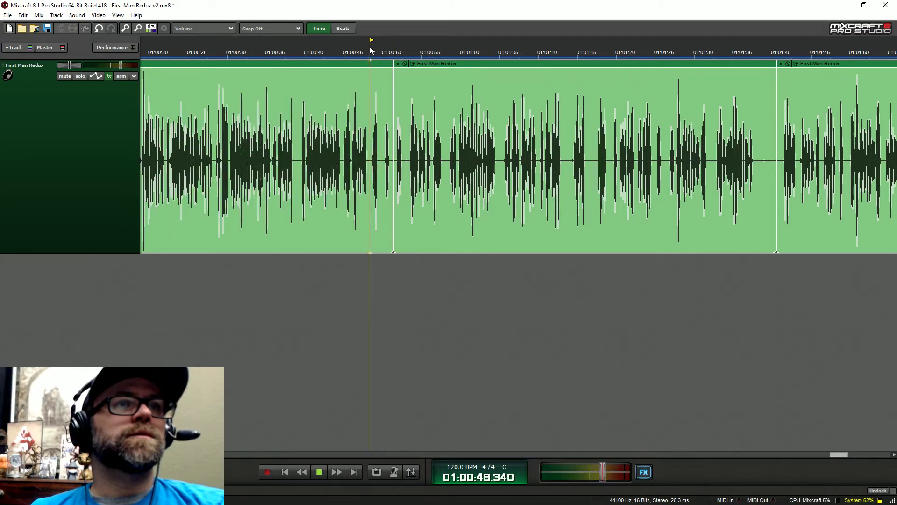
{"action": "scroll", "coordinate": [388, 269], "scroll_direction": "up", "scroll_amount": 2}
{"action": "key", "text": "space"}
{"action": "left_click", "coordinate": [397, 250]}
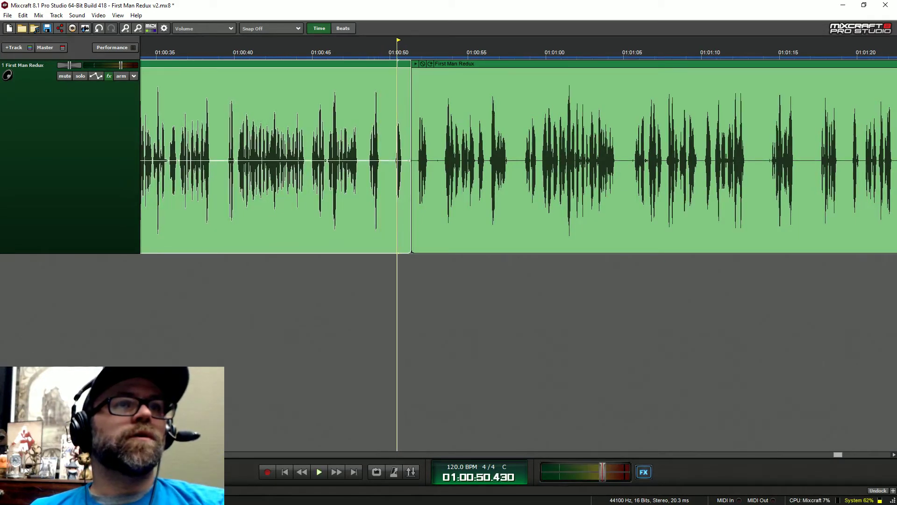
{"action": "left_click_drag", "start_coordinate": [406, 220], "coordinate": [358, 227]}
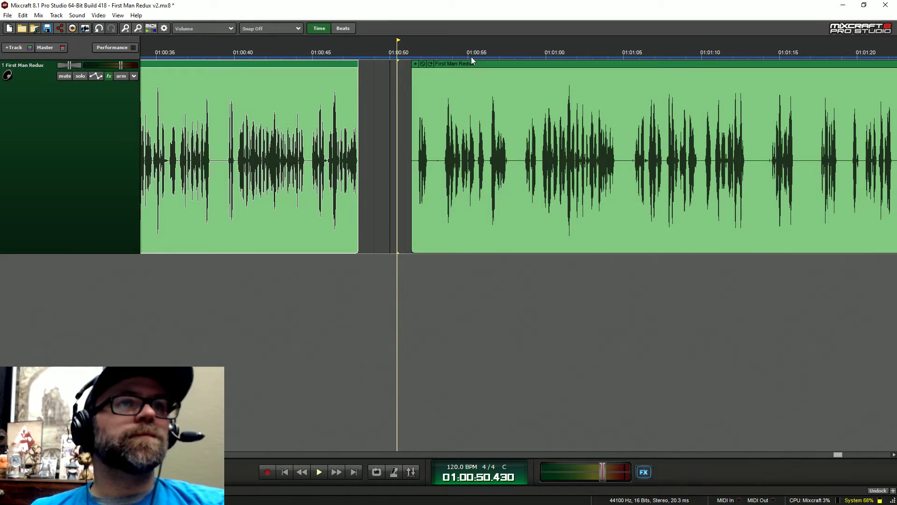
Step: Move the second clip of the group back to start at about 1:00:48.7 and play across the join
{"action": "left_click_drag", "start_coordinate": [472, 58], "coordinate": [423, 61]}
{"action": "left_click", "coordinate": [334, 55]}
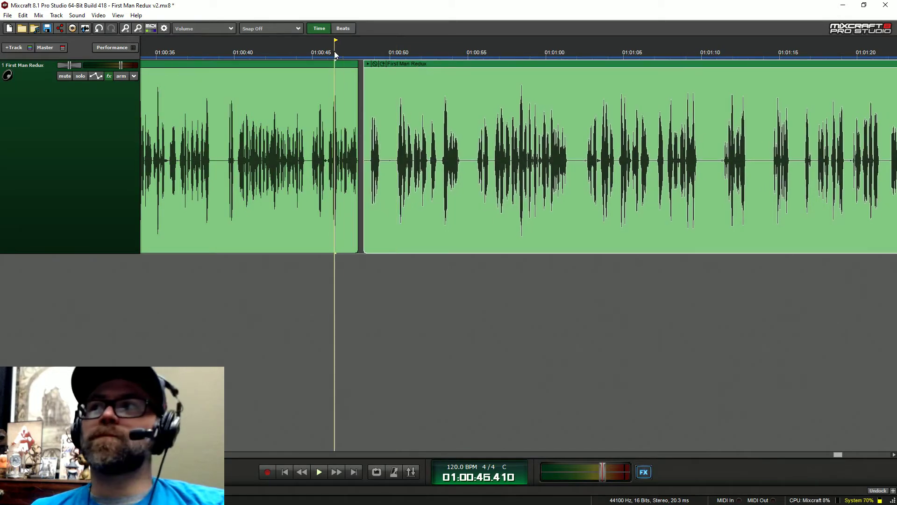
{"action": "key", "text": "space"}
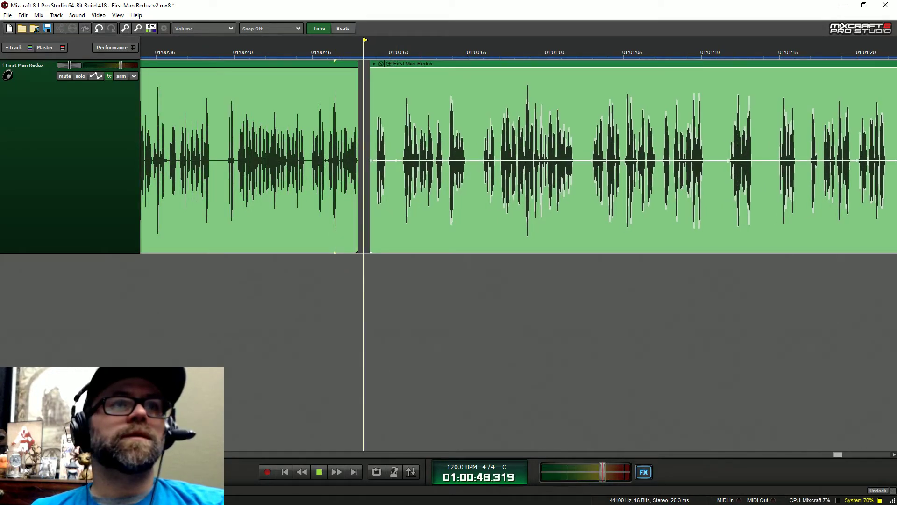
Step: Compare the opening phrase of the clip at about 1:01:41 with earlier phrases and trim the preceding clip's end back to about 1:01:13.3
{"action": "key", "text": "minus"}
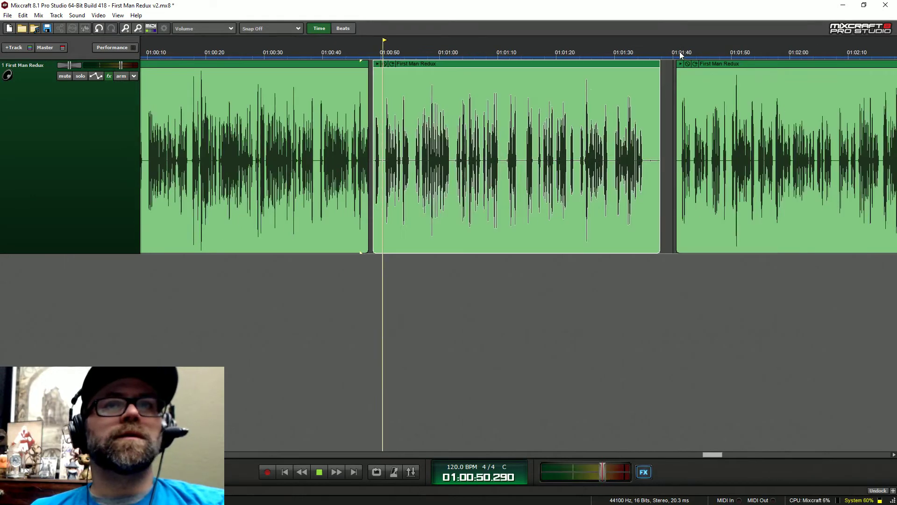
{"action": "left_click", "coordinate": [680, 51]}
{"action": "left_click", "coordinate": [616, 51]}
{"action": "key", "text": "plus"}
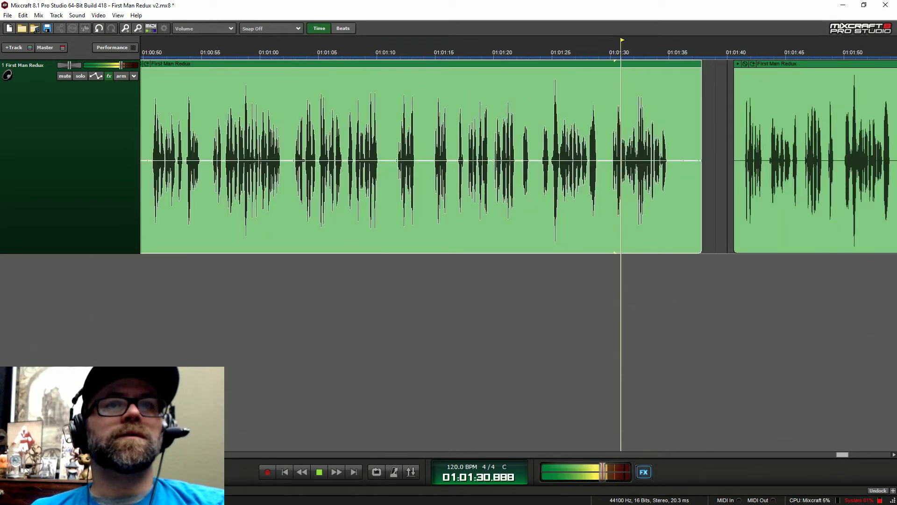
{"action": "left_click", "coordinate": [548, 52]}
{"action": "left_click", "coordinate": [541, 53]}
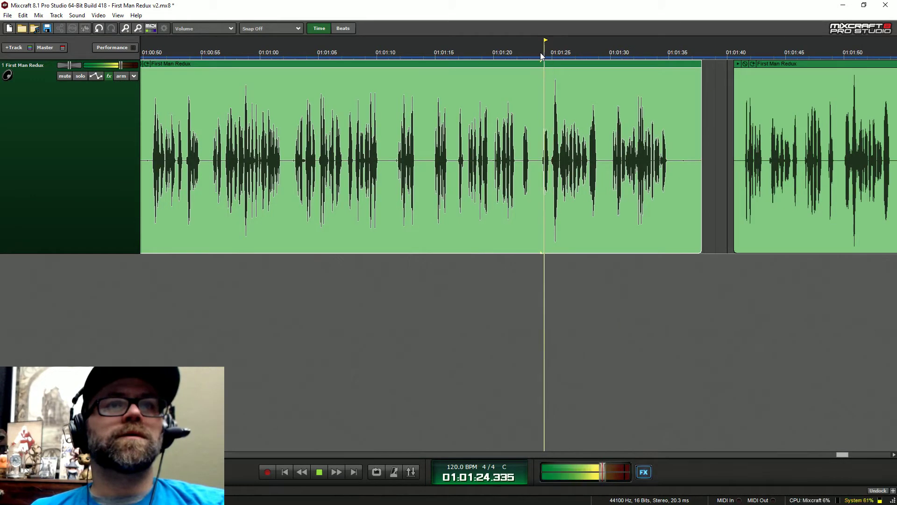
{"action": "left_click", "coordinate": [437, 54]}
{"action": "left_click", "coordinate": [743, 53]}
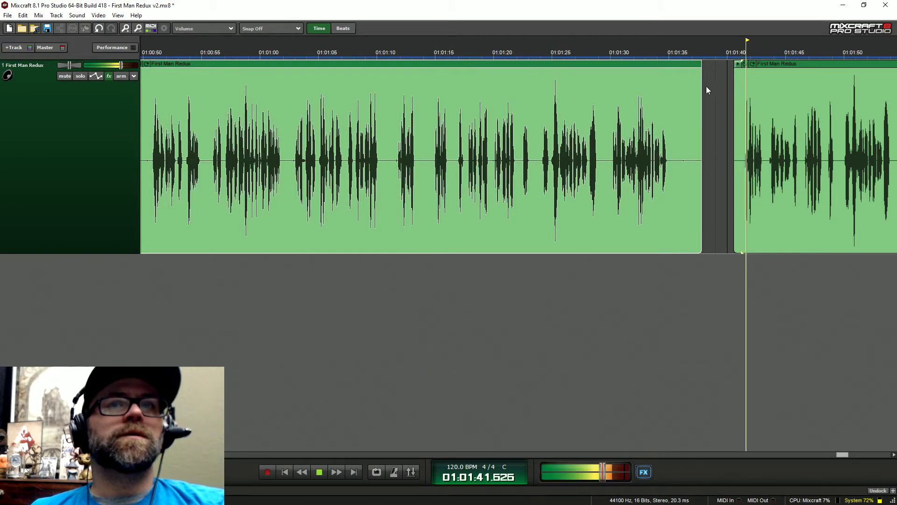
{"action": "left_click", "coordinate": [435, 55]}
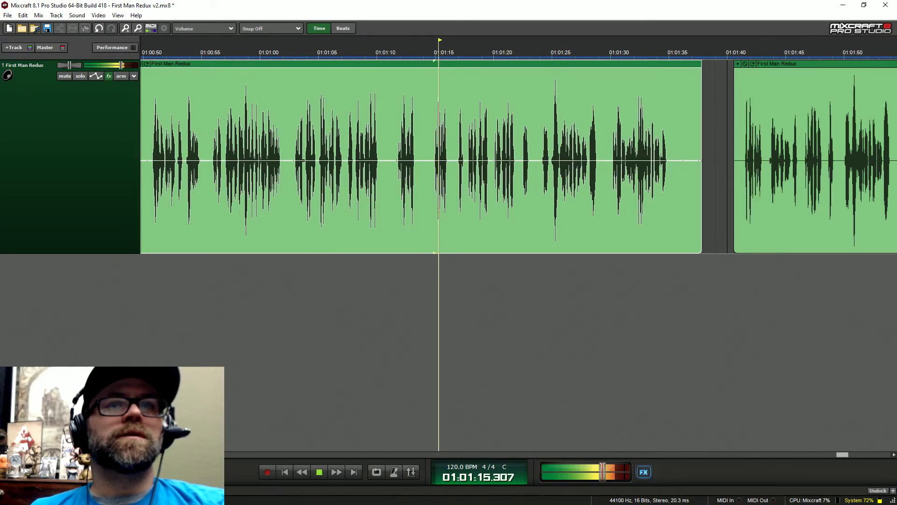
{"action": "left_click_drag", "start_coordinate": [701, 96], "coordinate": [425, 200]}
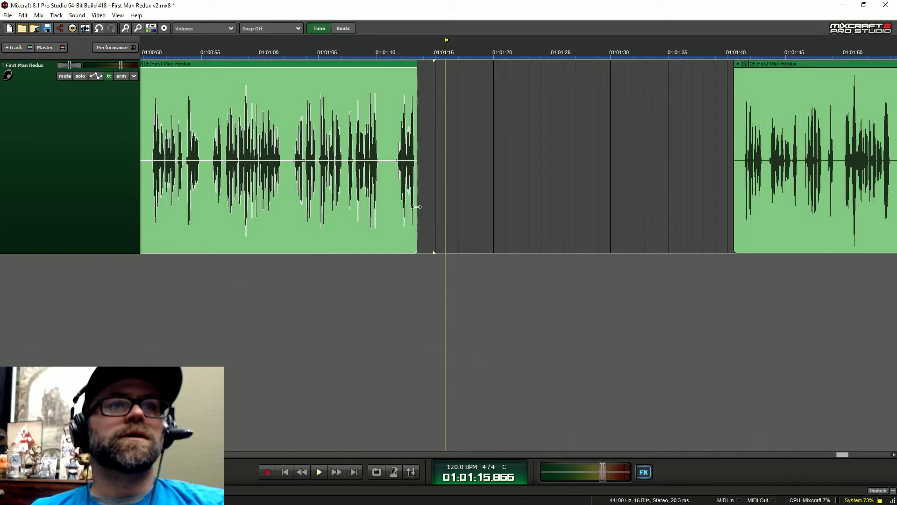
Step: Move the following clip back, trim its leading silence, and shift it to start at about 1:01:14.5 while playing across the join
{"action": "left_click_drag", "start_coordinate": [786, 66], "coordinate": [464, 51]}
{"action": "left_click_drag", "start_coordinate": [424, 81], "coordinate": [434, 91]}
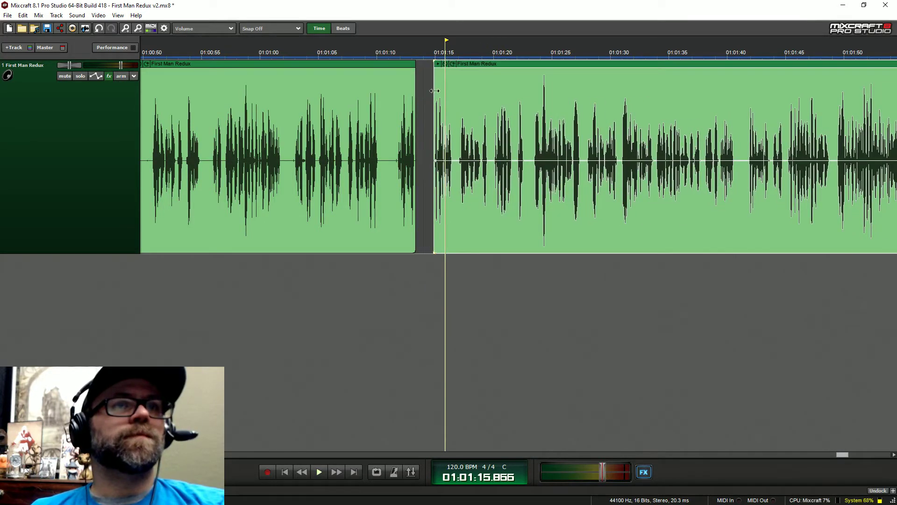
{"action": "left_click", "coordinate": [389, 49]}
{"action": "key", "text": "space"}
{"action": "left_click_drag", "start_coordinate": [507, 64], "coordinate": [503, 64]}
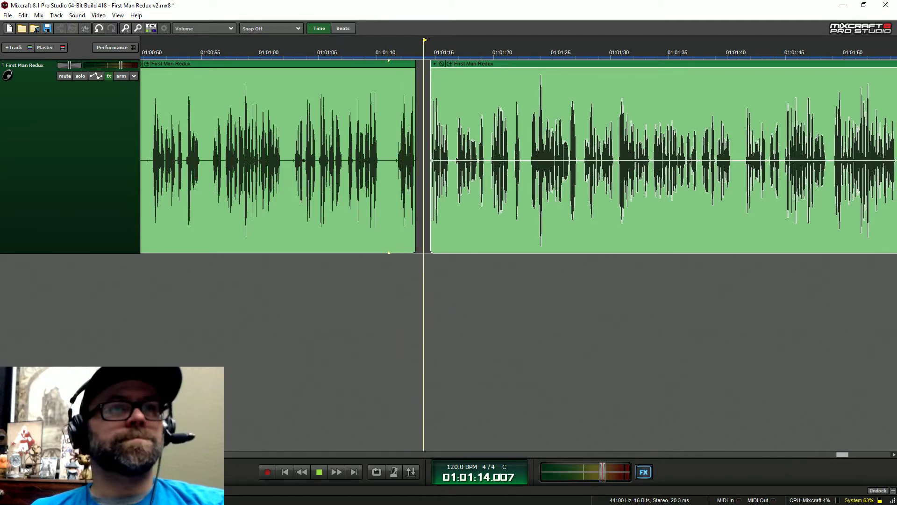
Step: Move the next clip after the gap back to start at about 1:02:32.3
{"action": "key", "text": "minus"}
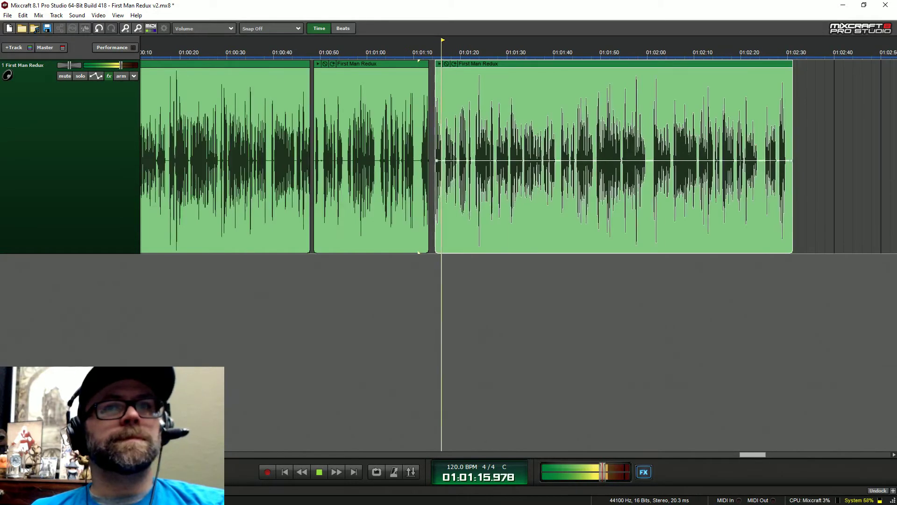
{"action": "key", "text": "space"}
{"action": "left_click_drag", "start_coordinate": [588, 159], "coordinate": [666, 158]}
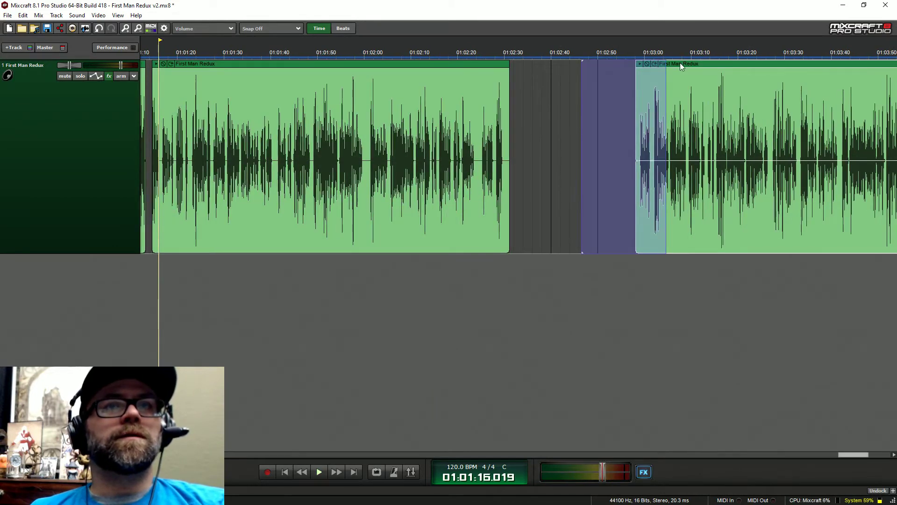
{"action": "left_click_drag", "start_coordinate": [680, 65], "coordinate": [559, 64]}
Step: Compare that clip's opening phrase with the phrase near 1:02:25 and trim the preceding clip's end back to about 1:02:23.6
{"action": "key", "text": "space"}
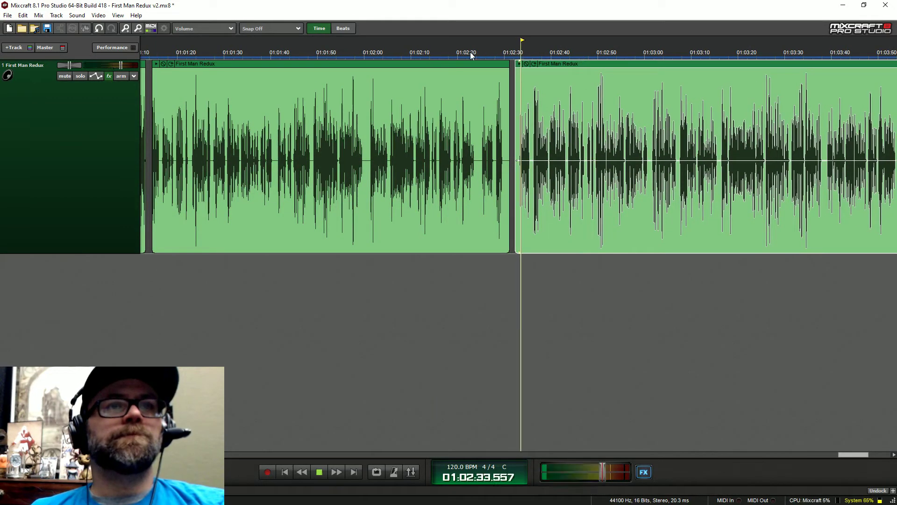
{"action": "left_click", "coordinate": [480, 52]}
{"action": "scroll", "coordinate": [480, 52], "scroll_direction": "up", "scroll_amount": 2}
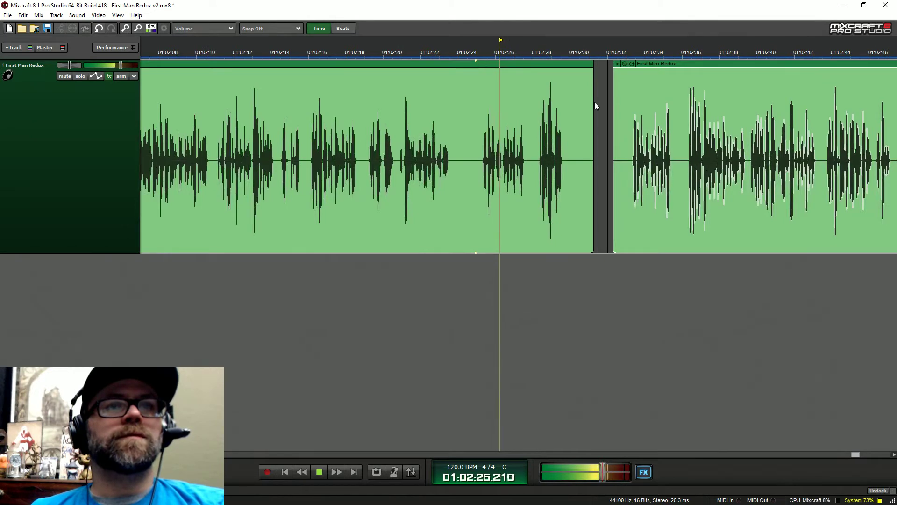
{"action": "key", "text": "space"}
{"action": "left_click_drag", "start_coordinate": [594, 104], "coordinate": [453, 185]}
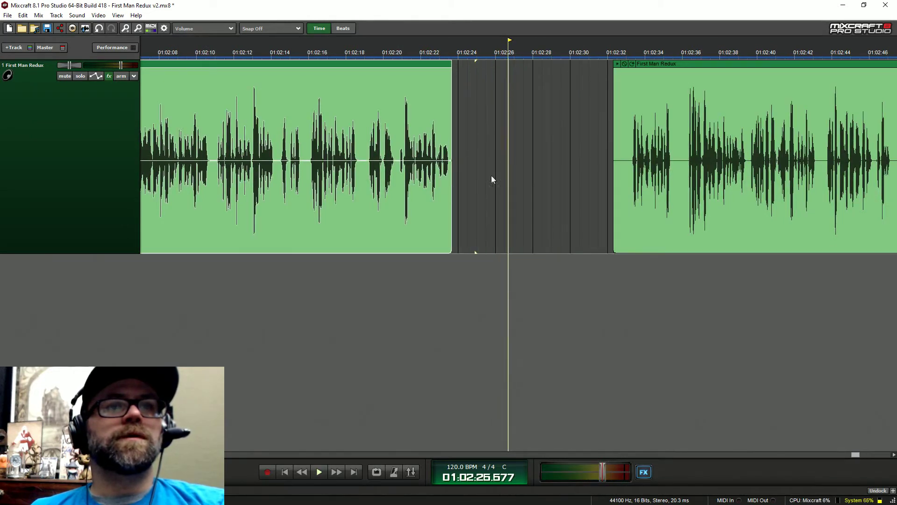
Step: Move the following clip back across the gap, trim its leading silence to start at about 1:02:25, and play across the join
{"action": "left_click_drag", "start_coordinate": [653, 65], "coordinate": [493, 69]}
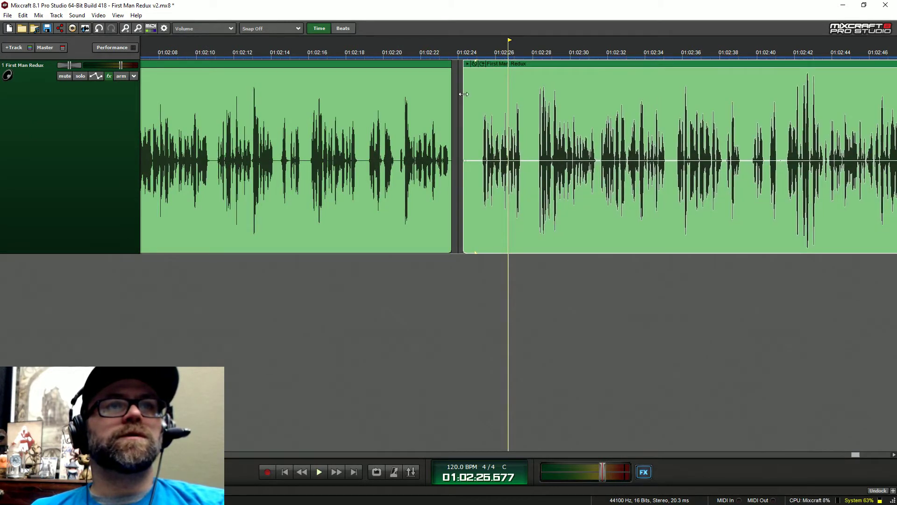
{"action": "left_click", "coordinate": [428, 56]}
{"action": "key", "text": "space"}
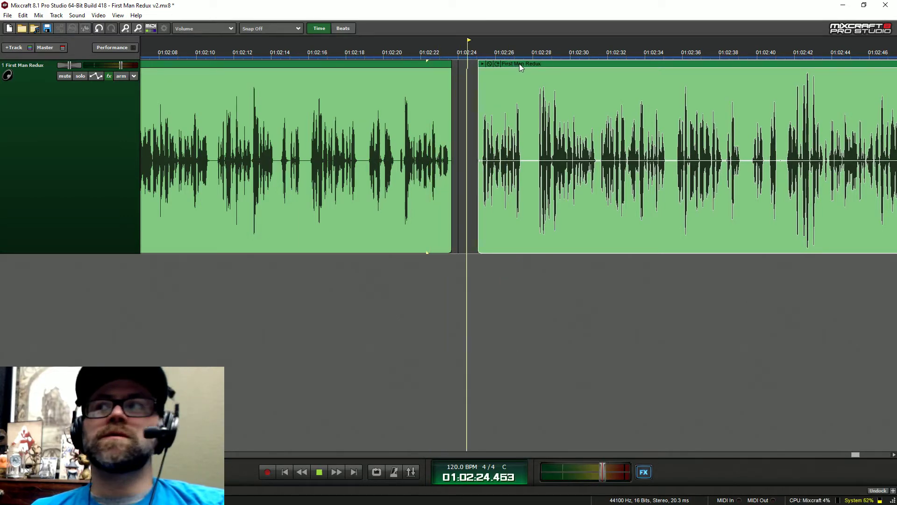
{"action": "scroll", "coordinate": [538, 67], "scroll_direction": "down", "scroll_amount": 5}
{"action": "key", "text": "space"}
Step: Move the last clip back to start at about 1:04:04 and listen to the preceding clip near 1:03:56 and 1:03:45
{"action": "scroll", "coordinate": [537, 66], "scroll_direction": "right", "scroll_amount": 2}
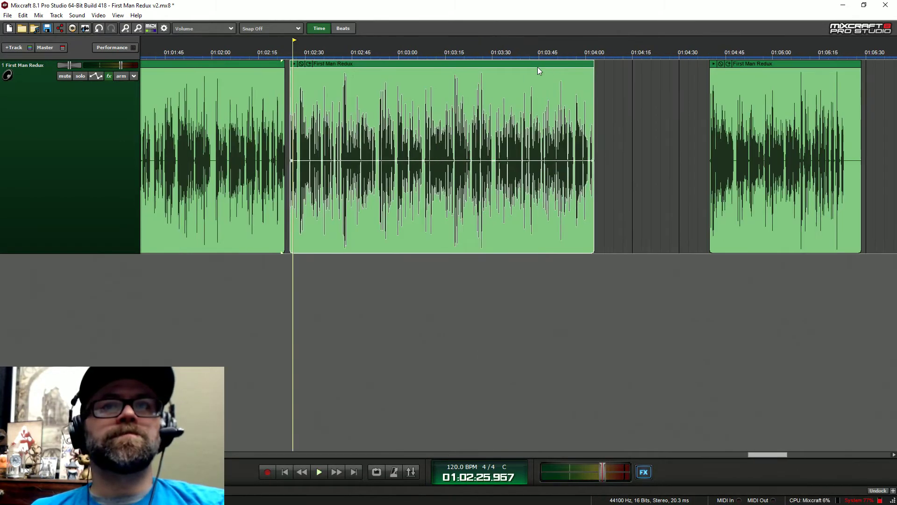
{"action": "left_click_drag", "start_coordinate": [744, 60], "coordinate": [614, 56]}
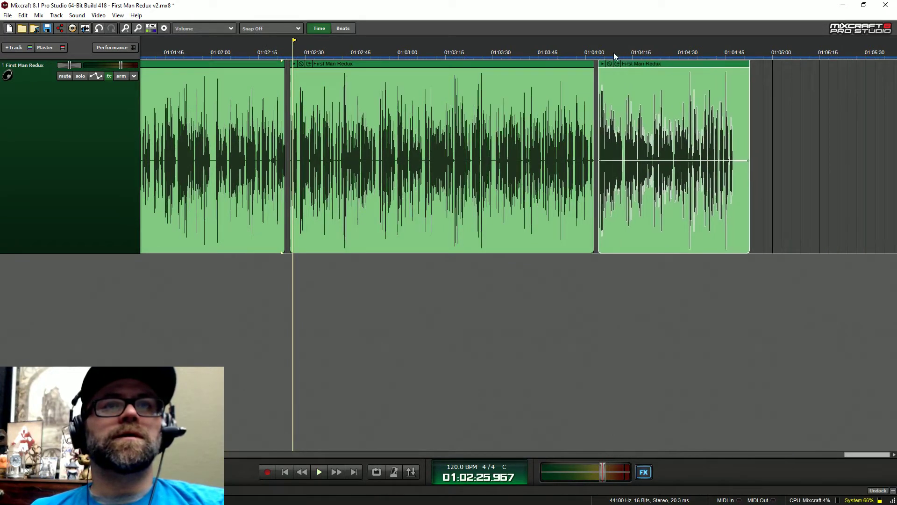
{"action": "scroll", "coordinate": [600, 60], "scroll_direction": "up", "scroll_amount": 3}
{"action": "key", "text": "space"}
{"action": "left_click", "coordinate": [540, 55]}
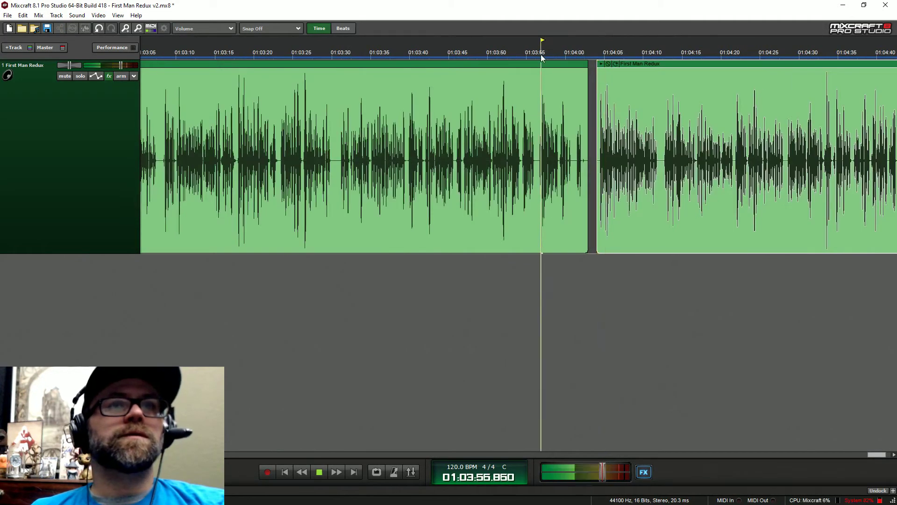
{"action": "left_click", "coordinate": [452, 52]}
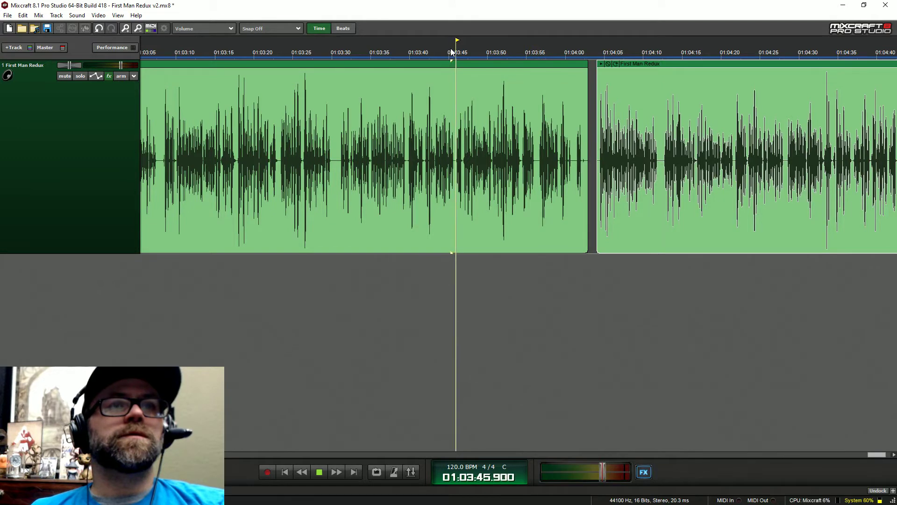
Step: Split the preceding clip at about 1:03:45.9 and delete the portion after the split
{"action": "scroll", "coordinate": [452, 252], "scroll_direction": "up", "scroll_amount": 2}
{"action": "key", "text": "space"}
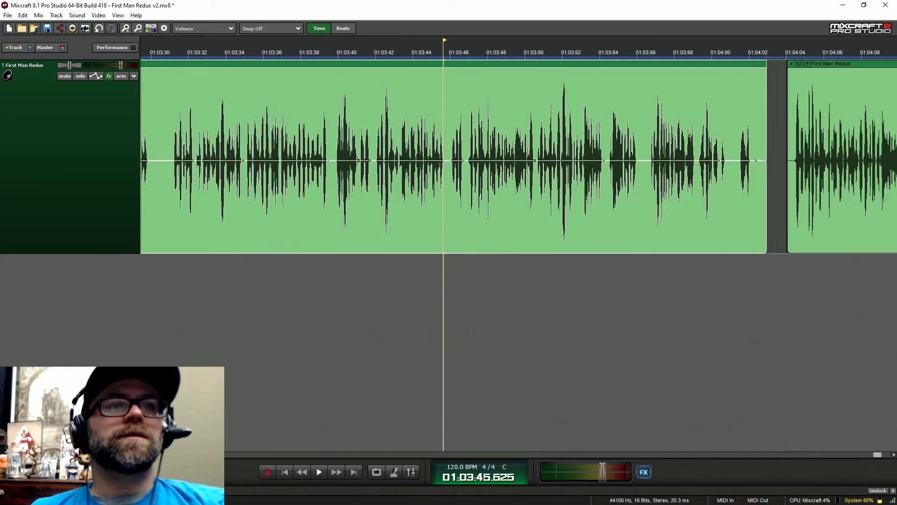
{"action": "left_click", "coordinate": [447, 52]}
{"action": "key", "text": "ctrl+t"}
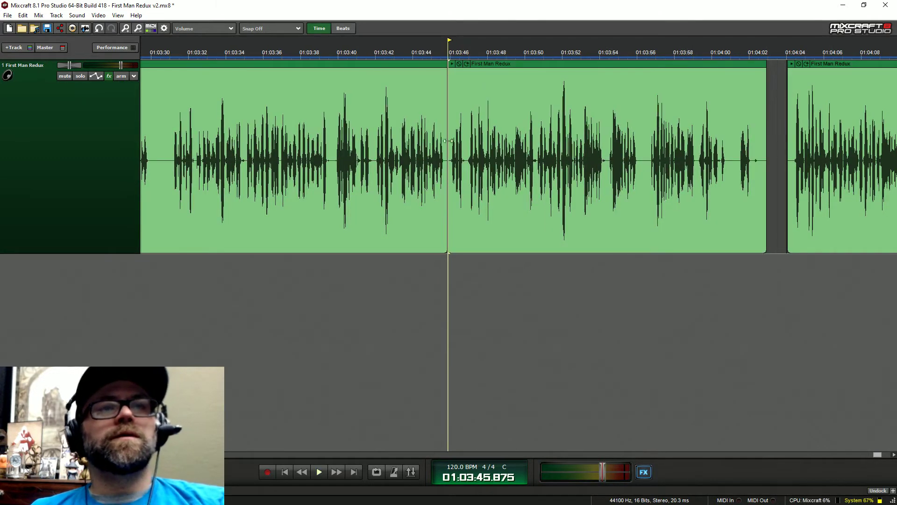
{"action": "left_click", "coordinate": [532, 159]}
{"action": "key", "text": "Delete"}
Step: Move the last clip back to about 1:03:46.3, play across the join, and trim the preceding clip's end to about 1:03:45.7
{"action": "left_click_drag", "start_coordinate": [790, 64], "coordinate": [501, 61]}
{"action": "left_click", "coordinate": [433, 52]}
{"action": "key", "text": "space"}
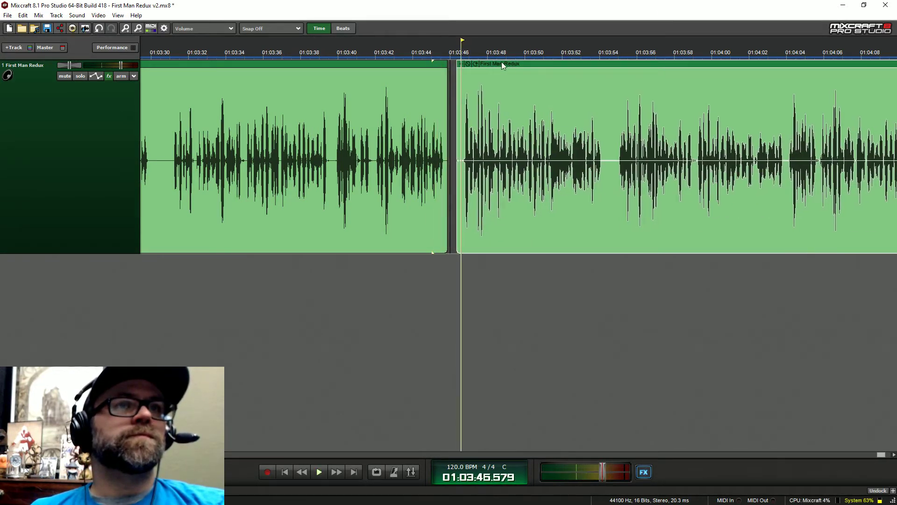
{"action": "left_click", "coordinate": [429, 51]}
{"action": "key", "text": "space"}
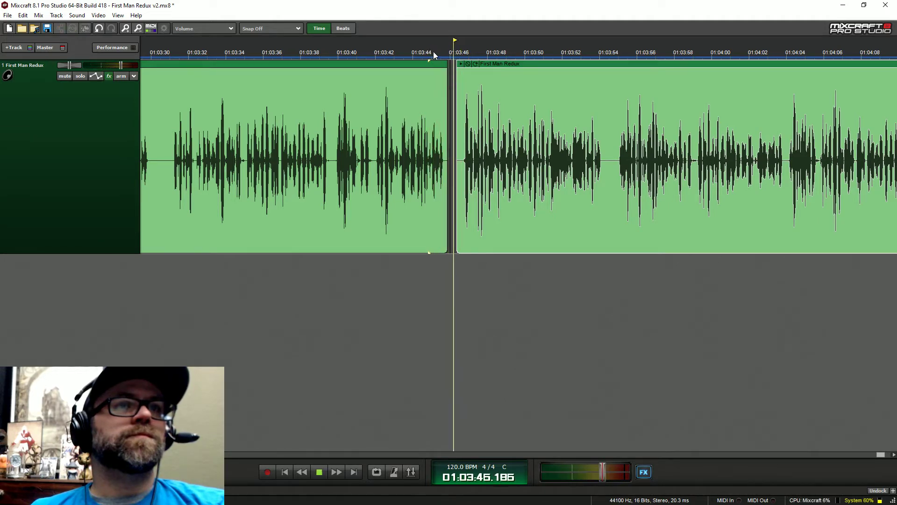
{"action": "left_click_drag", "start_coordinate": [447, 108], "coordinate": [443, 108]}
{"action": "key", "text": "space"}
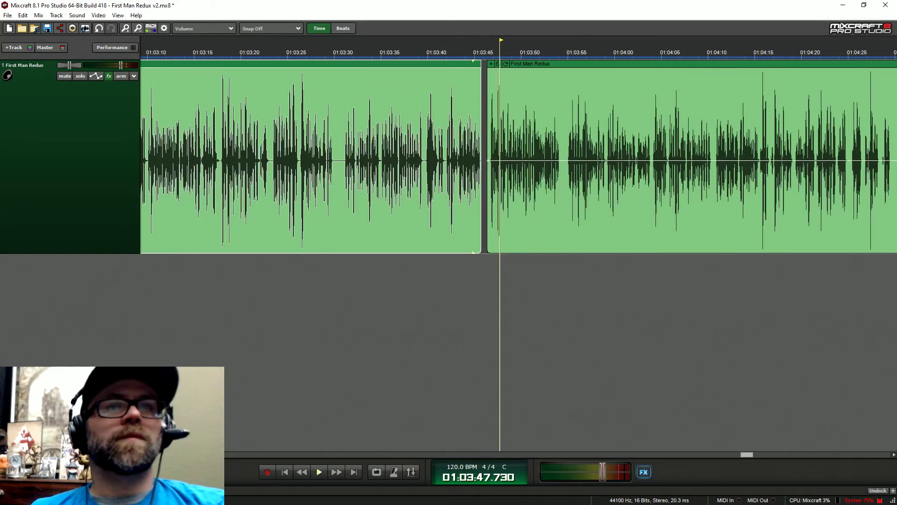
Step: Trim the trailing silence from the last clip so that it ends at about 1:04:30
{"action": "scroll", "coordinate": [443, 107], "scroll_direction": "down", "scroll_amount": 2}
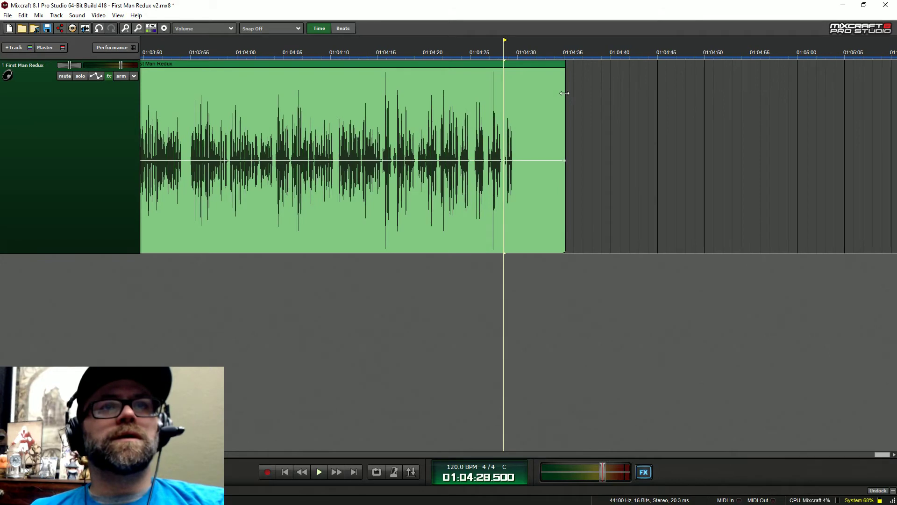
{"action": "left_click_drag", "start_coordinate": [565, 93], "coordinate": [518, 93]}
{"action": "scroll", "coordinate": [519, 93], "scroll_direction": "down", "scroll_amount": 2}
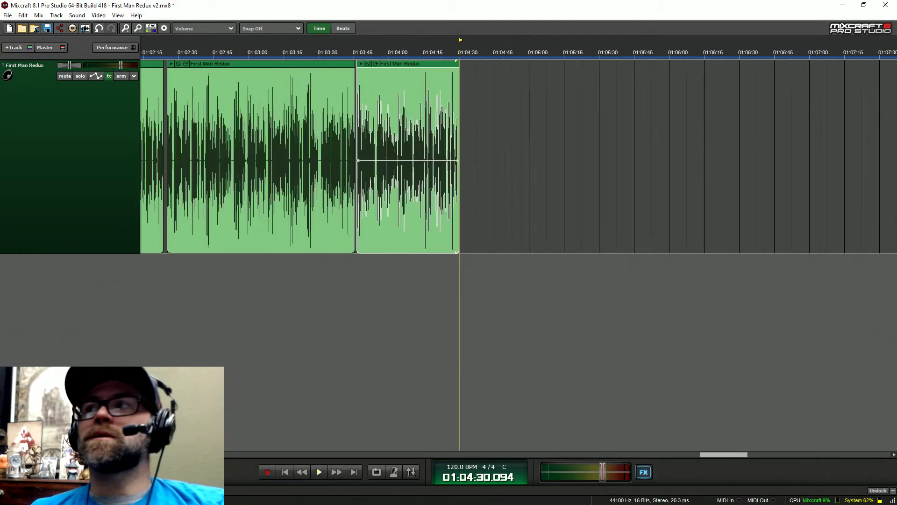
{"action": "scroll", "coordinate": [441, 136], "scroll_direction": "down", "scroll_amount": 2}
{"action": "scroll", "coordinate": [456, 141], "scroll_direction": "down", "scroll_amount": 5}
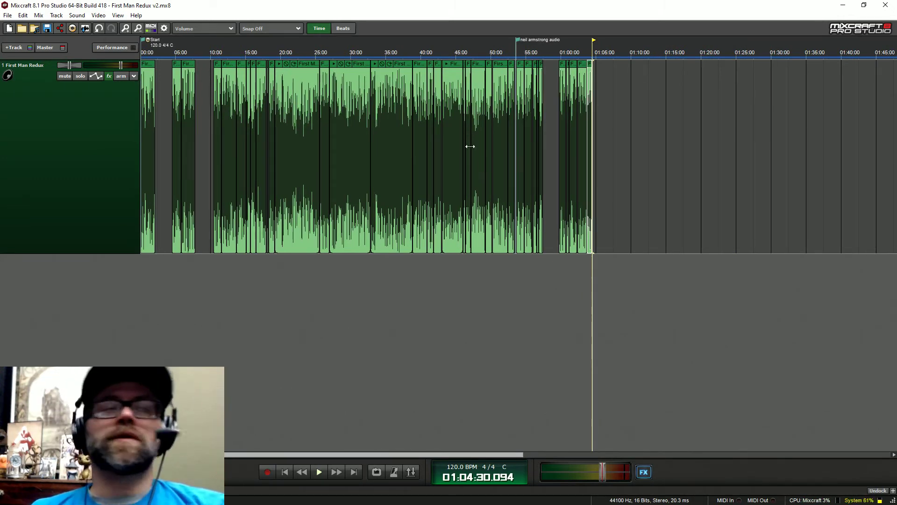
Step: Save the project as First Man Redux v3.mx8 in the First Man Redux folder
{"action": "left_click", "coordinate": [8, 15]}
{"action": "left_click", "coordinate": [30, 61]}
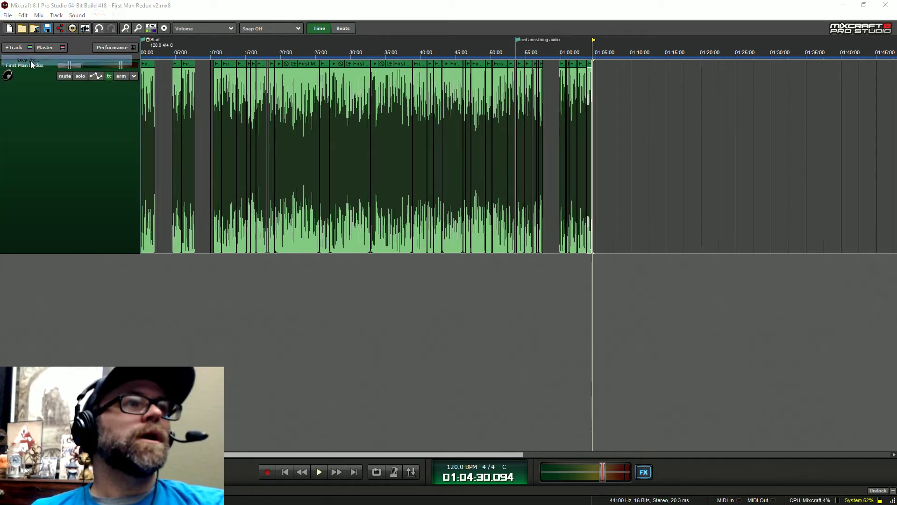
{"action": "double_click", "coordinate": [390, 195]}
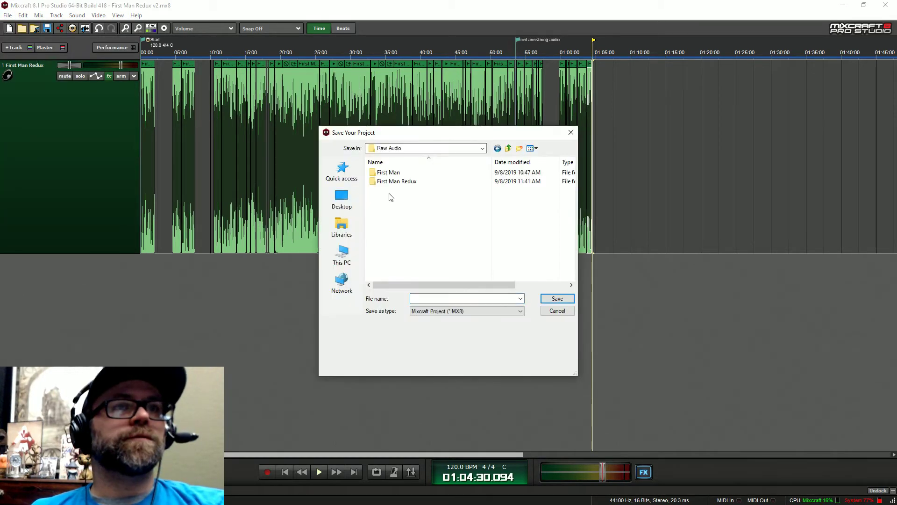
{"action": "double_click", "coordinate": [393, 182]}
{"action": "left_click", "coordinate": [400, 190]}
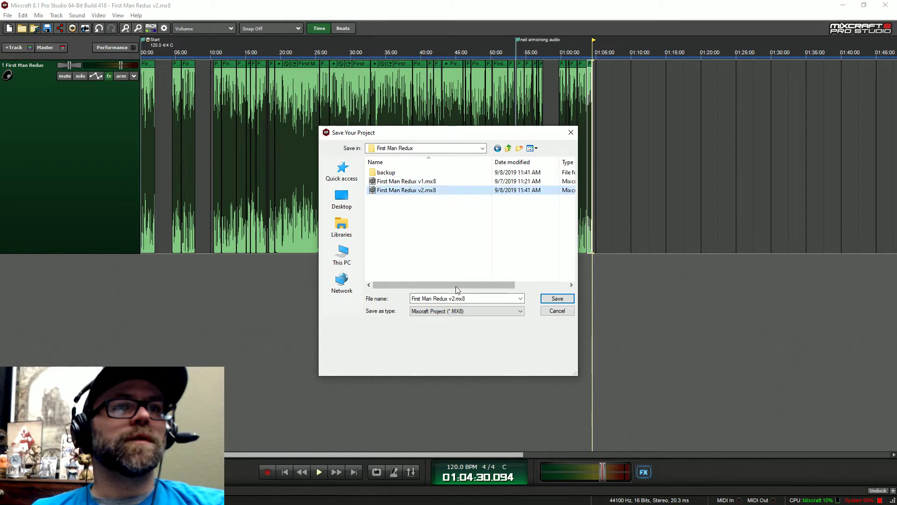
{"action": "left_click", "coordinate": [448, 299]}
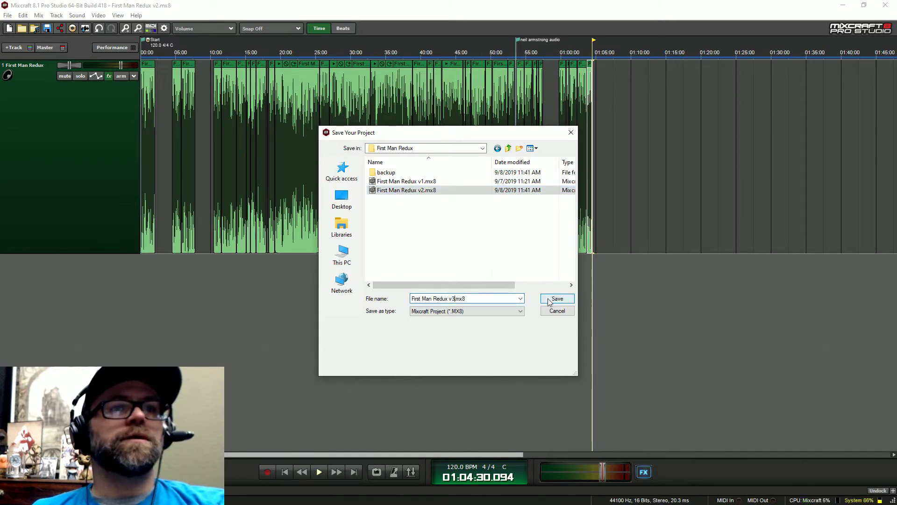
{"action": "type", "text": "3"}
{"action": "left_click", "coordinate": [549, 300]}
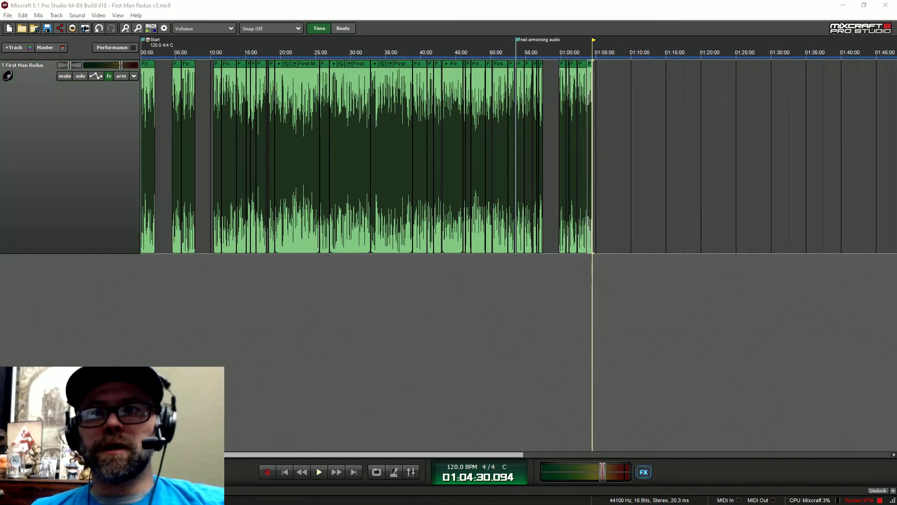
Step: Switch to File Explorer, open the Raw Audio folder of 144-First Man, and hide the navigation pane
{"action": "left_click_drag", "start_coordinate": [896, 52], "coordinate": [347, 48]}
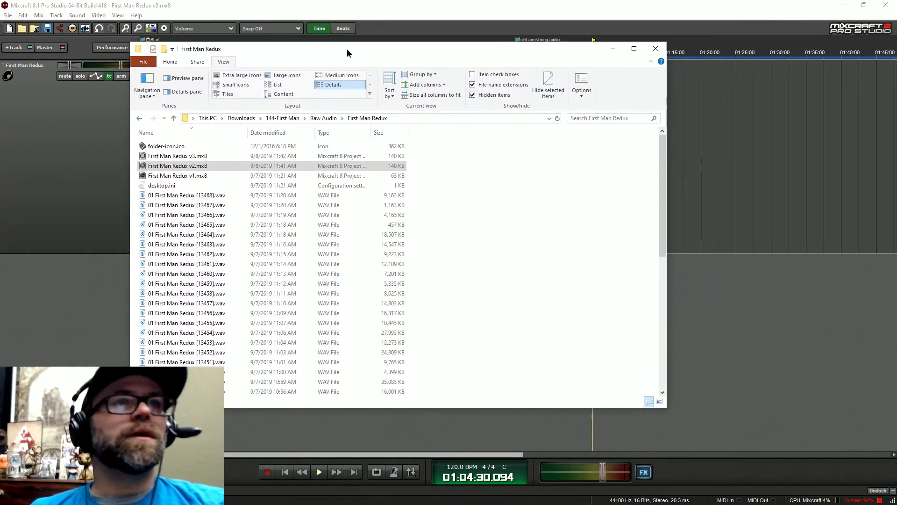
{"action": "left_click", "coordinate": [322, 118]}
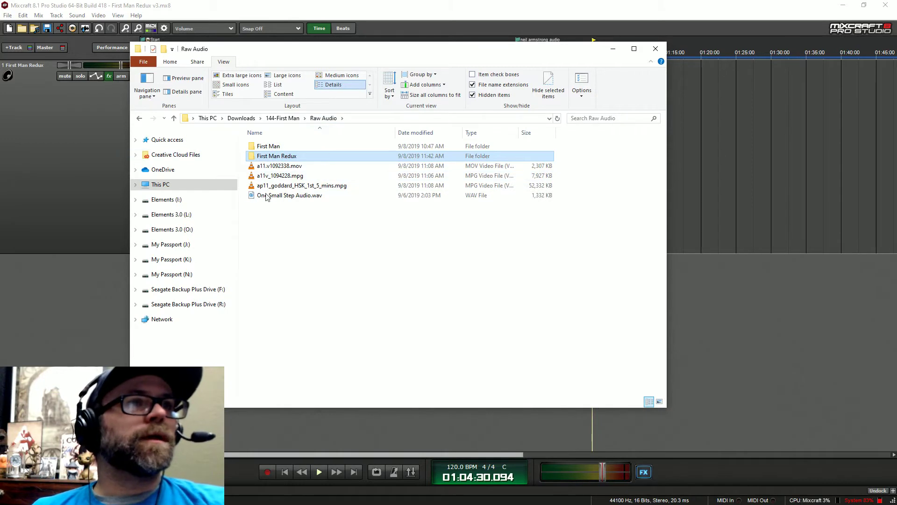
{"action": "left_click", "coordinate": [146, 93]}
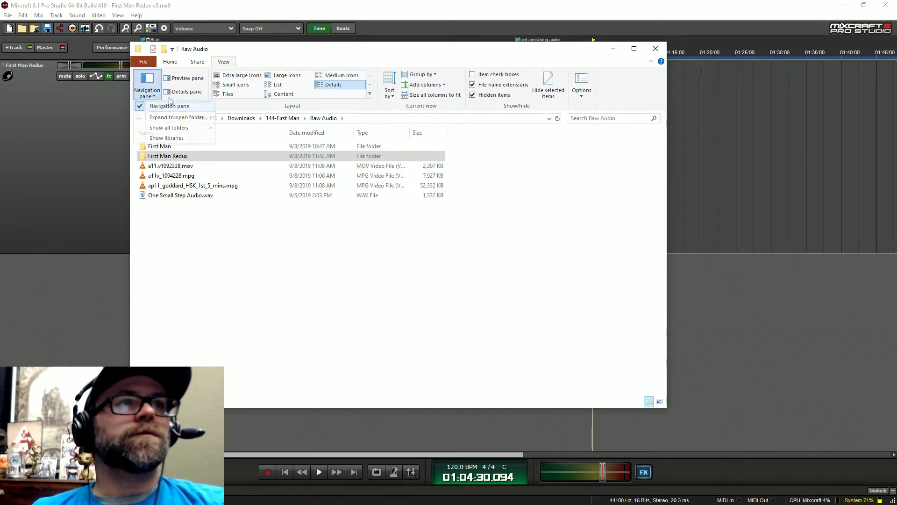
{"action": "left_click", "coordinate": [157, 107]}
{"action": "left_click", "coordinate": [170, 62]}
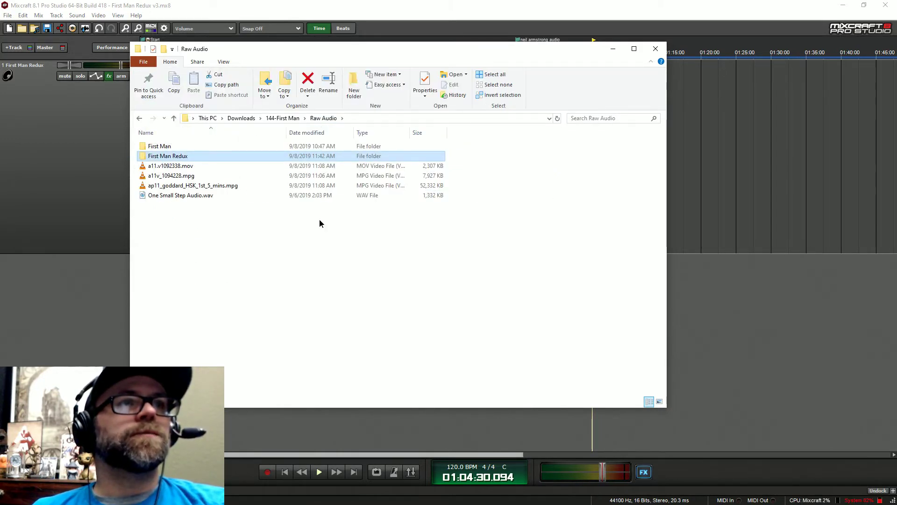
{"action": "left_click", "coordinate": [161, 167]}
{"action": "left_click", "coordinate": [350, 229]}
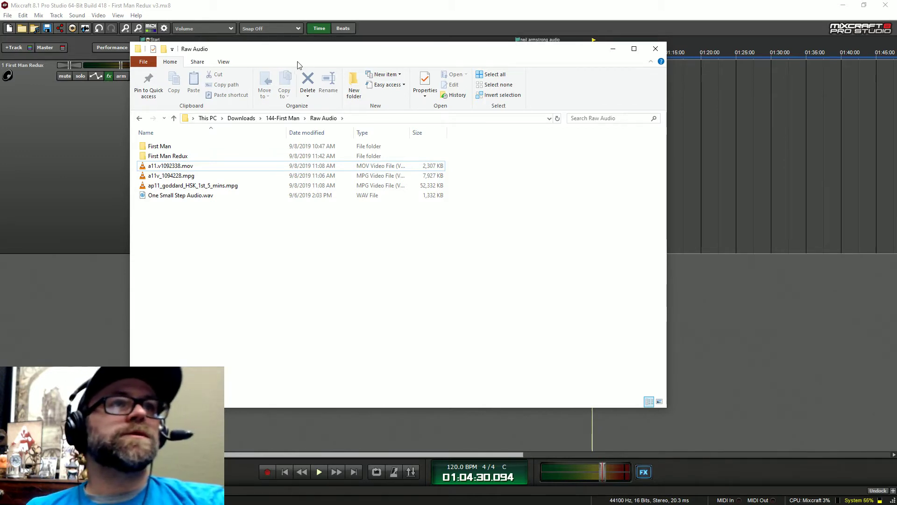
{"action": "left_click_drag", "start_coordinate": [298, 49], "coordinate": [462, 56]}
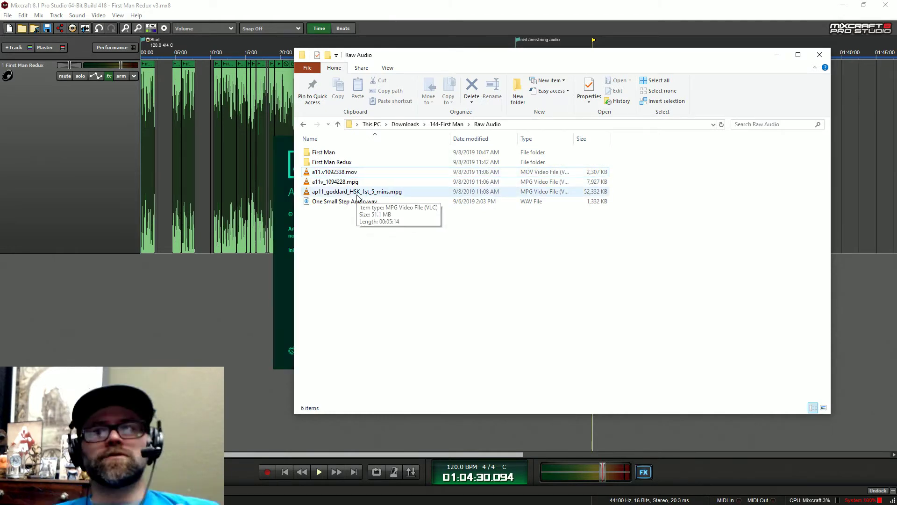
Step: Preview a11.v1092338.mov in VLC media player, skipping ahead to about 19 and 39 seconds, and close the player
{"action": "double_click", "coordinate": [342, 173]}
{"action": "left_click_drag", "start_coordinate": [556, 231], "coordinate": [696, 404]}
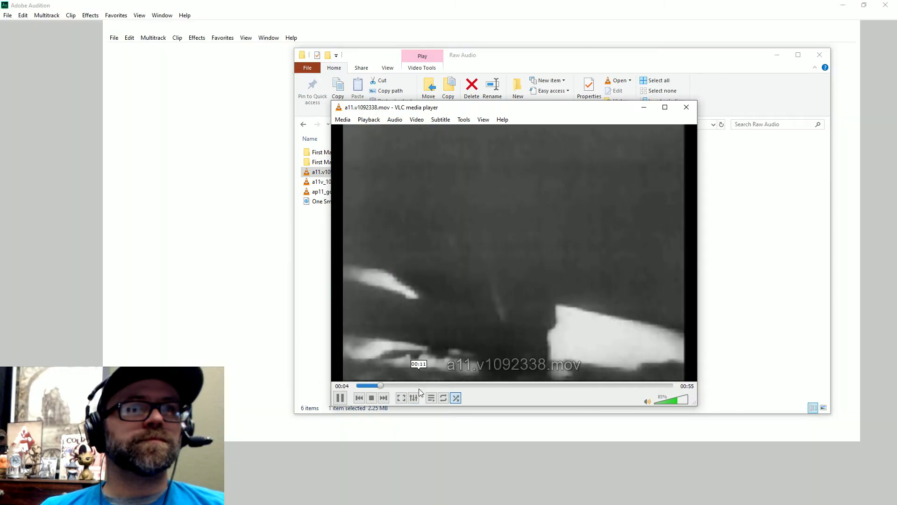
{"action": "left_click", "coordinate": [463, 386]}
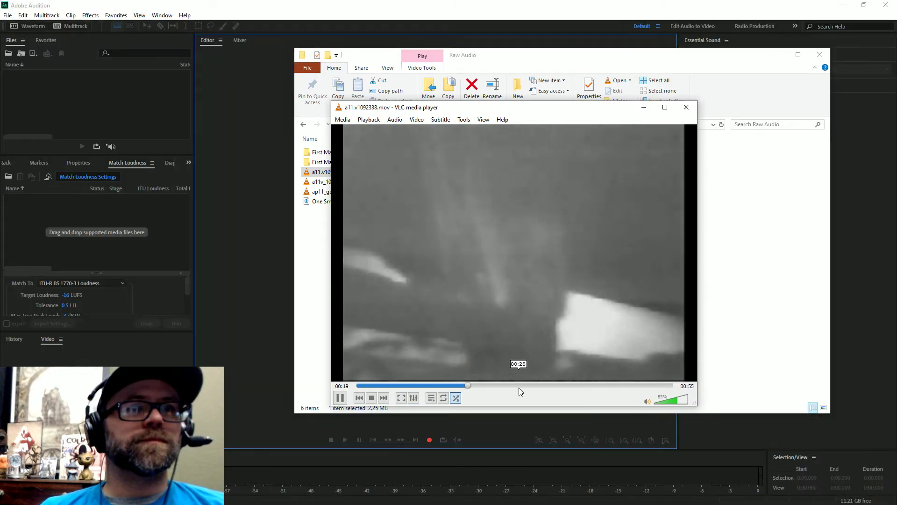
{"action": "left_click", "coordinate": [588, 386]}
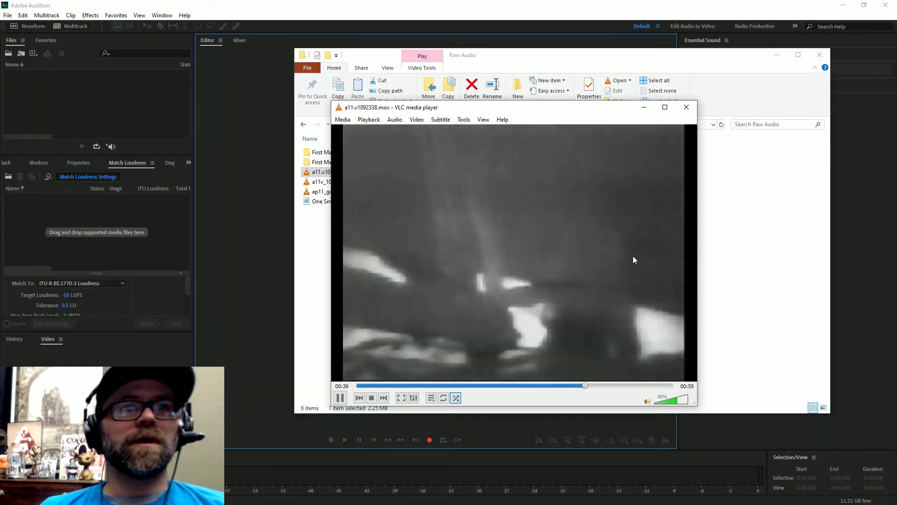
{"action": "left_click", "coordinate": [686, 108]}
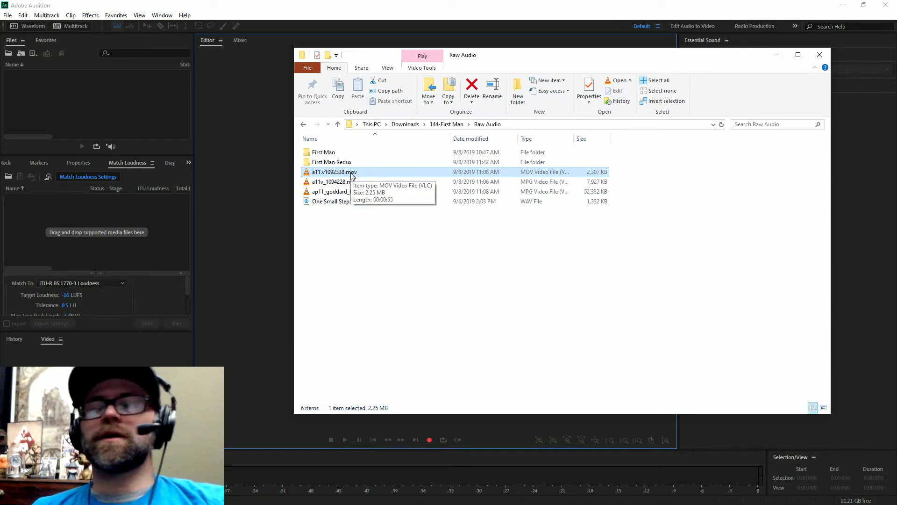
Step: Import a11.v1092338.mov from the Raw Audio folder into Adobe Audition and open it in the waveform editor
{"action": "left_click_drag", "start_coordinate": [351, 174], "coordinate": [53, 94]}
{"action": "left_click", "coordinate": [53, 95]}
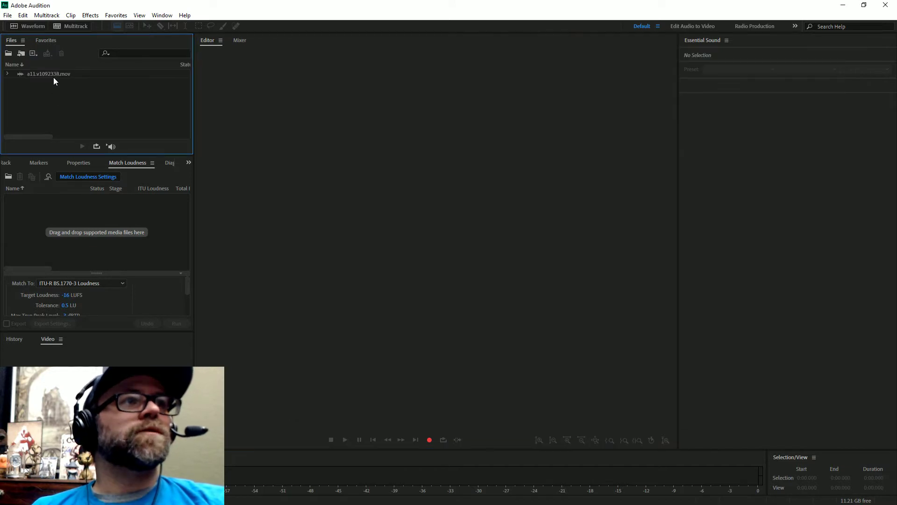
{"action": "left_click", "coordinate": [53, 77]}
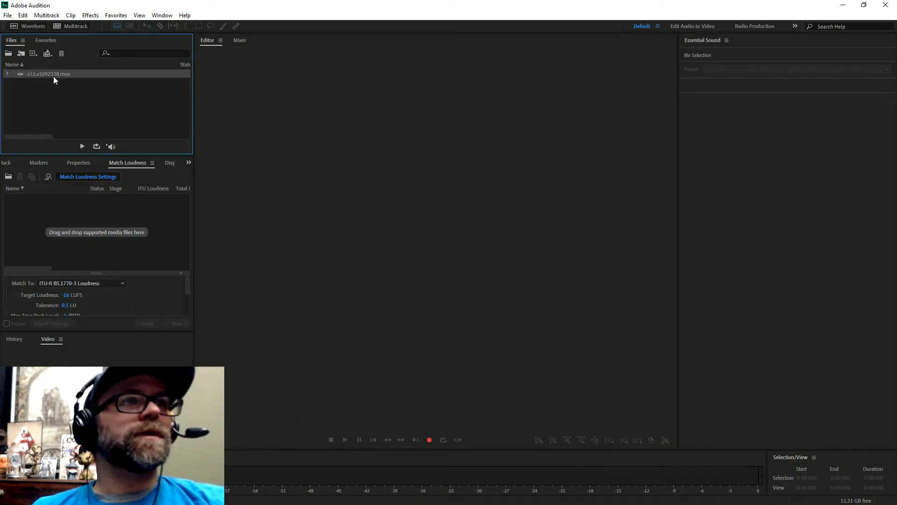
{"action": "double_click", "coordinate": [53, 76]}
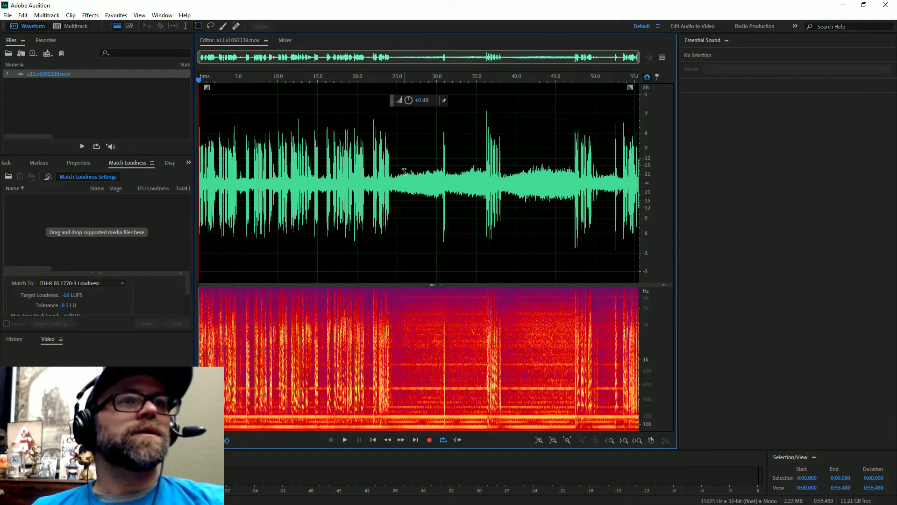
Step: Listen to the a11.v1092338.mov audio from about 11.8 seconds and from 25 seconds
{"action": "left_click", "coordinate": [292, 165]}
{"action": "key", "text": "space"}
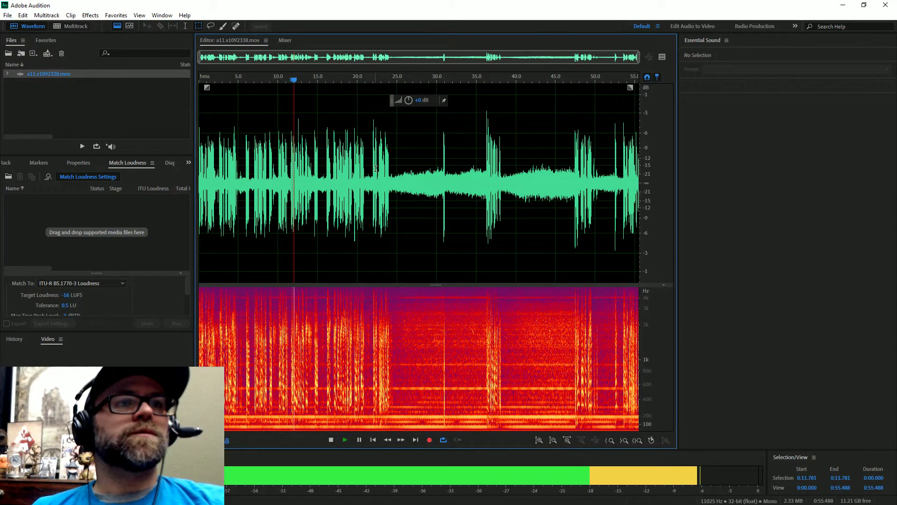
{"action": "left_click", "coordinate": [399, 168]}
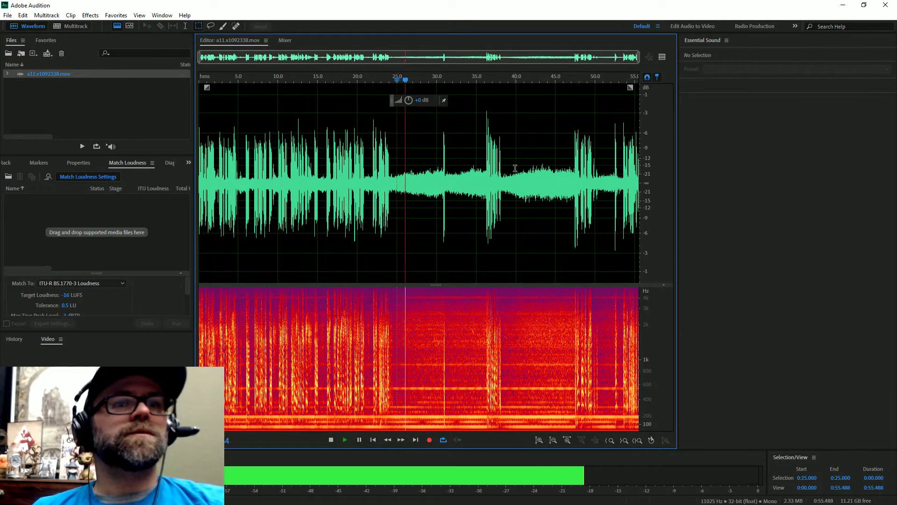
{"action": "key", "text": "space"}
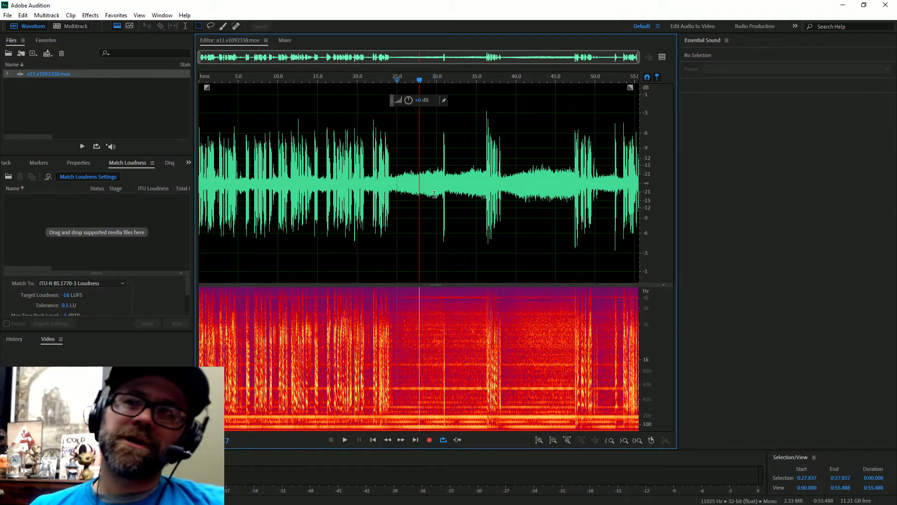
Step: Listen to the a11.v1092338.mov audio from about 27.8 seconds and from 28.9 seconds
{"action": "key", "text": "space"}
{"action": "key", "text": "space"}
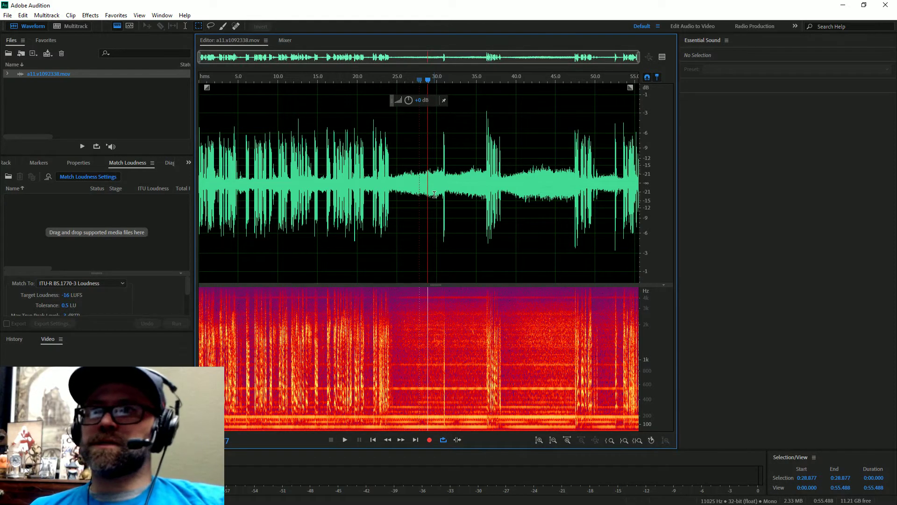
{"action": "key", "text": "space"}
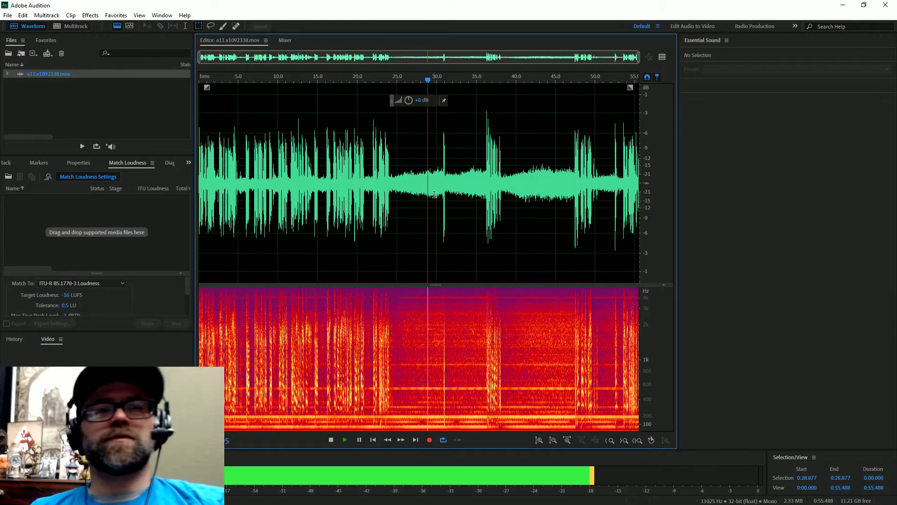
{"action": "key", "text": "space"}
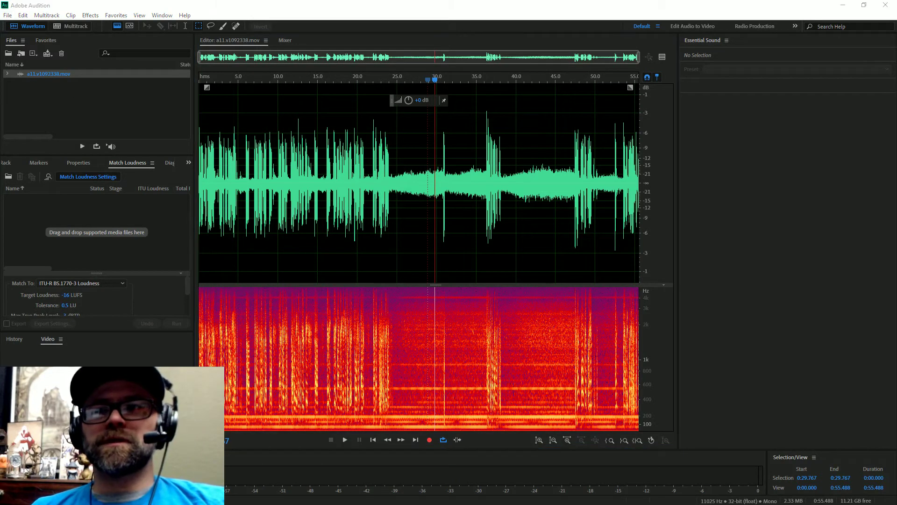
Step: Save the audio as a11.v1092338.wav in Wave PCM format in the Raw Audio folder of 144-First Man
{"action": "key", "text": "alt+Tab"}
{"action": "left_click", "coordinate": [499, 124]}
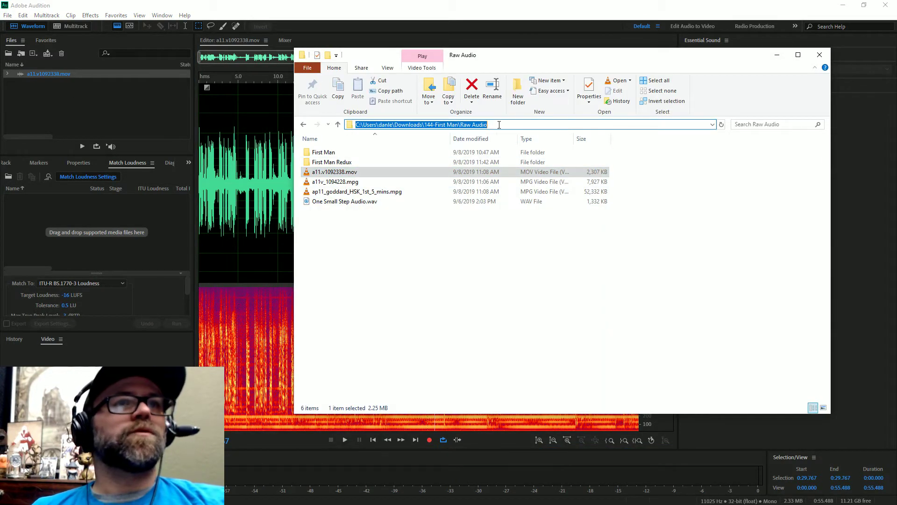
{"action": "left_click", "coordinate": [2, 13]}
{"action": "left_click", "coordinate": [8, 15]}
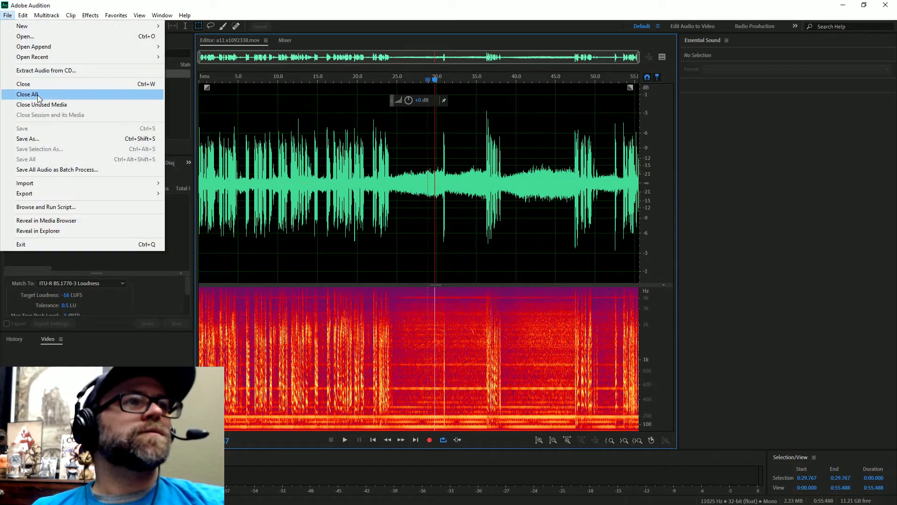
{"action": "left_click", "coordinate": [37, 142]}
{"action": "left_click", "coordinate": [449, 207]}
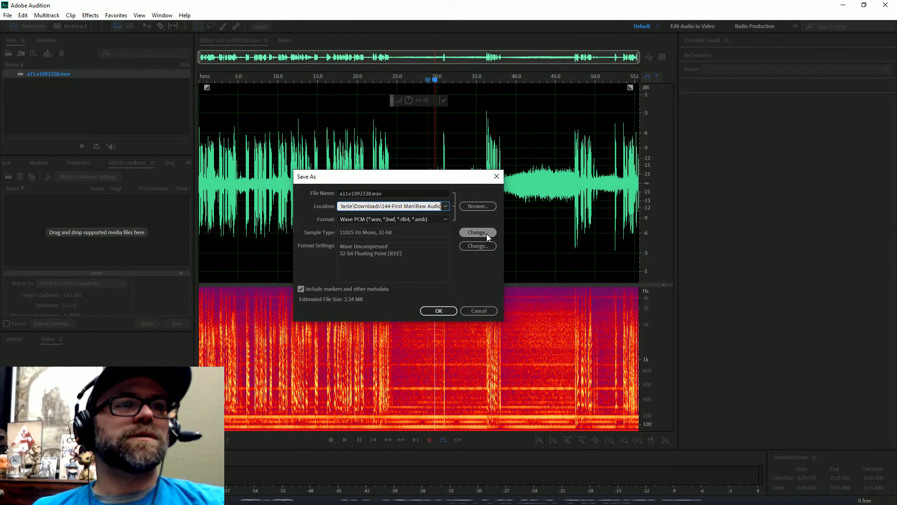
{"action": "left_click", "coordinate": [439, 312]}
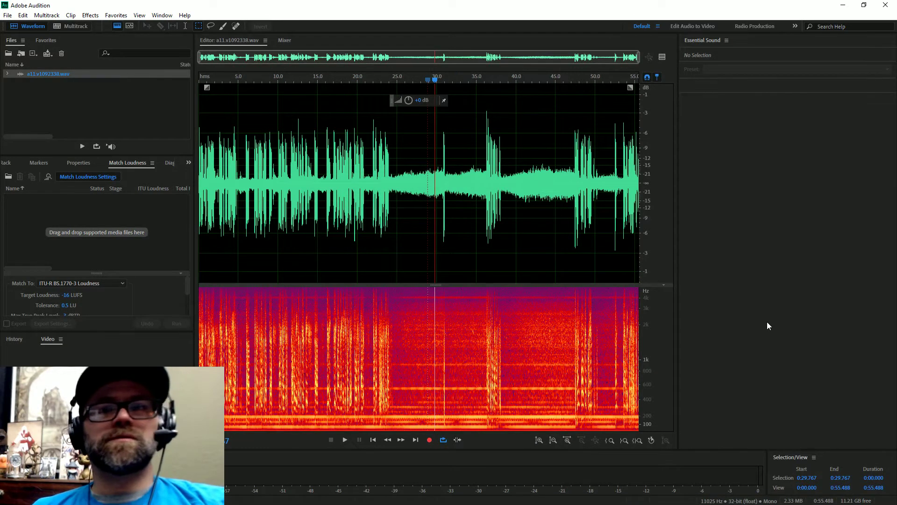
Step: Switch to Mixcraft, add an audio track below First Man Redux, and place a11.v1092338.wav from the Raw Audio folder on it
{"action": "key", "text": "alt+Tab"}
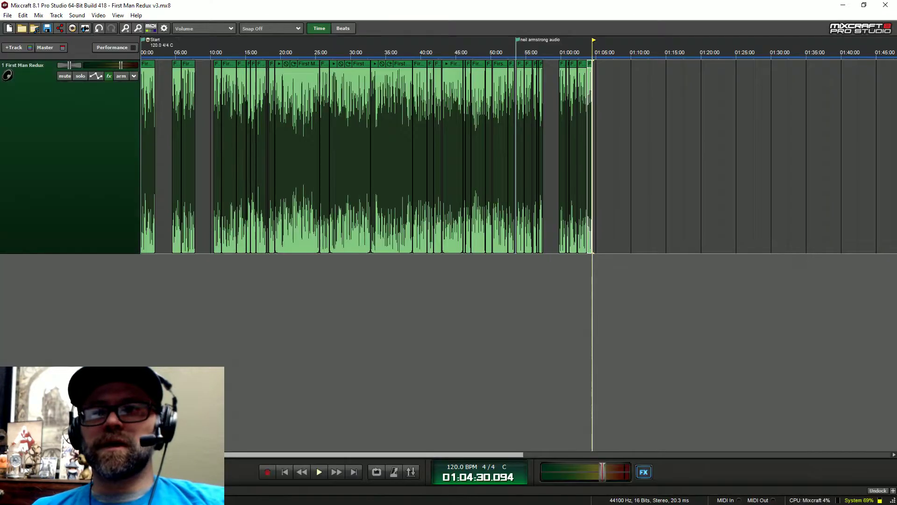
{"action": "key", "text": "alt+Tab"}
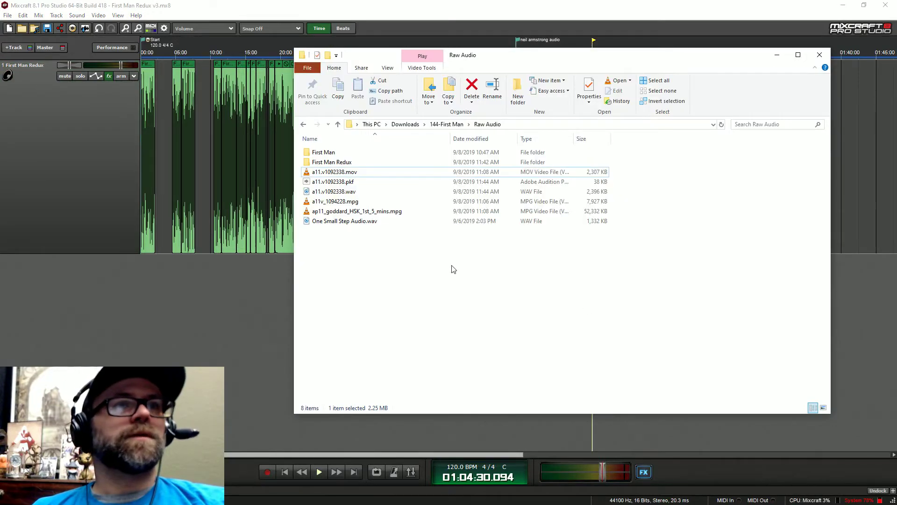
{"action": "left_click", "coordinate": [14, 48]}
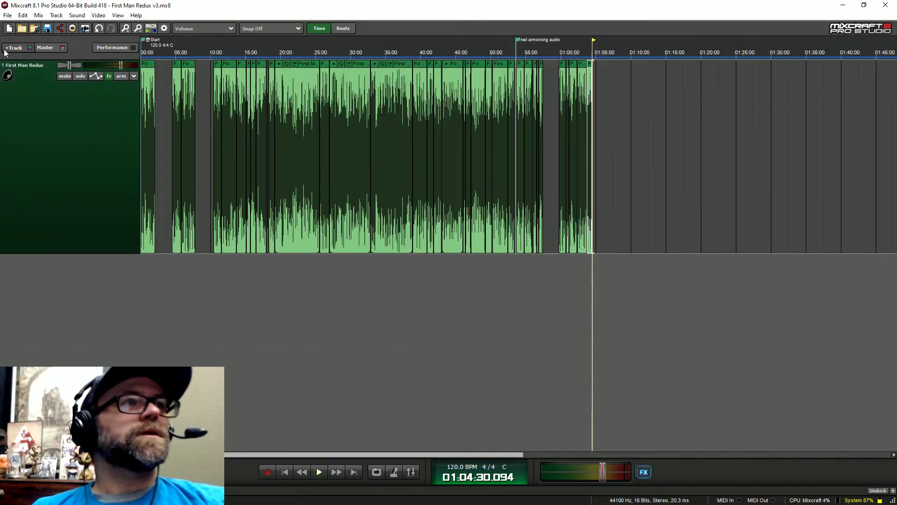
{"action": "left_click_drag", "start_coordinate": [25, 71], "coordinate": [20, 273]}
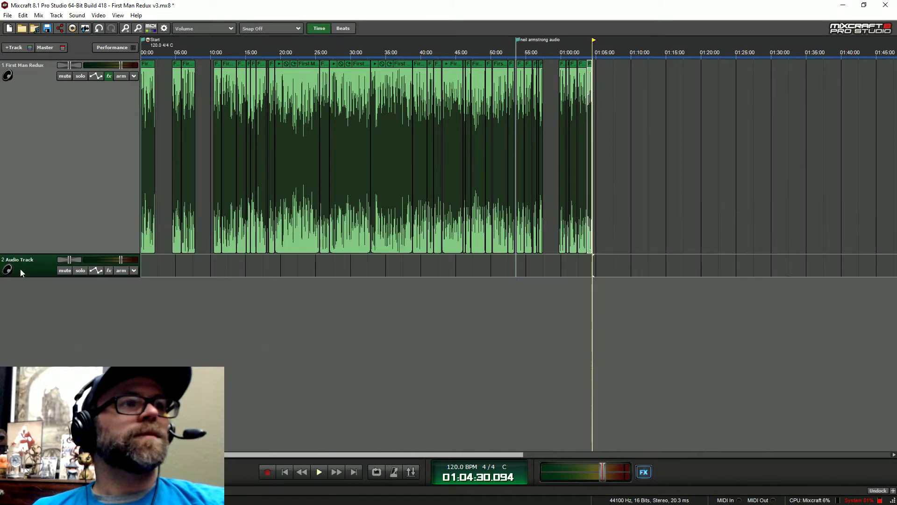
{"action": "key", "text": "alt+Tab"}
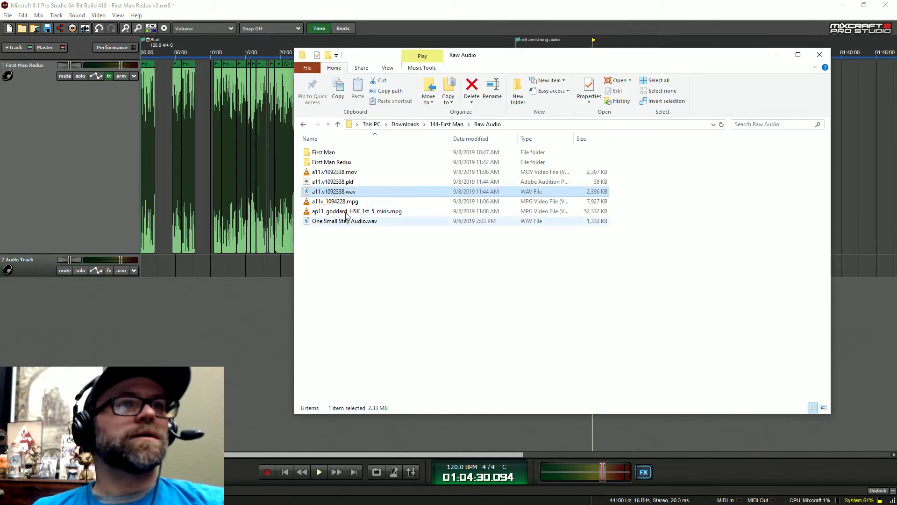
{"action": "left_click_drag", "start_coordinate": [205, 271], "coordinate": [205, 271]}
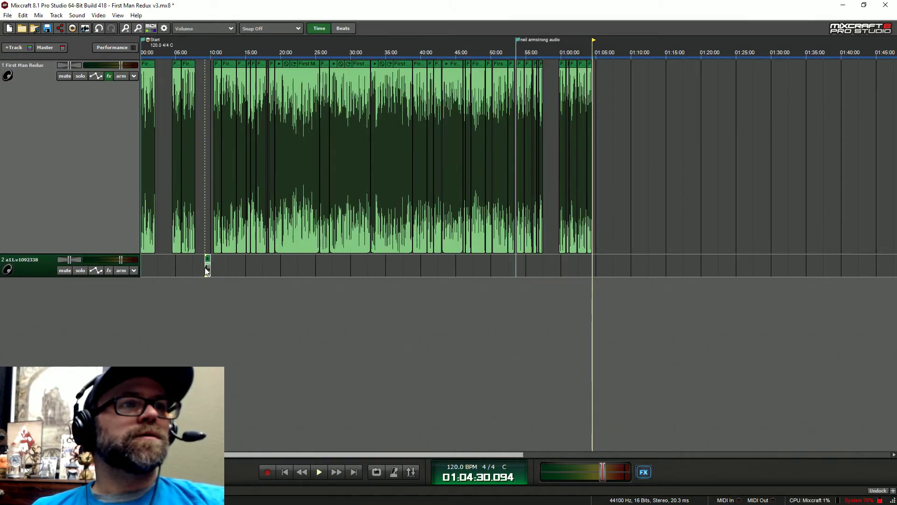
Step: Move the a11.v1092338 clip along its track to just after the neil armstrong audio marker, at about 53:39
{"action": "scroll", "coordinate": [265, 300], "scroll_direction": "up", "scroll_amount": 3}
{"action": "scroll", "coordinate": [265, 293], "scroll_direction": "down", "scroll_amount": 3}
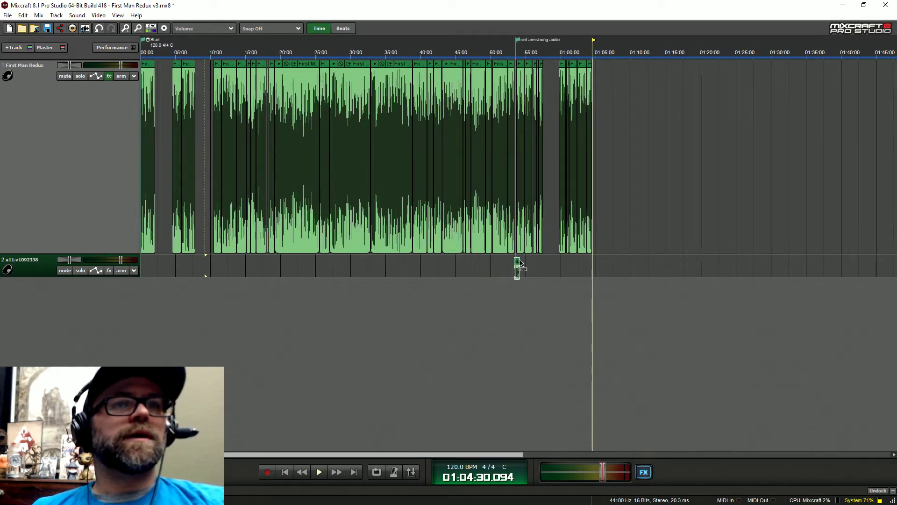
{"action": "scroll", "coordinate": [513, 262], "scroll_direction": "up", "scroll_amount": 5}
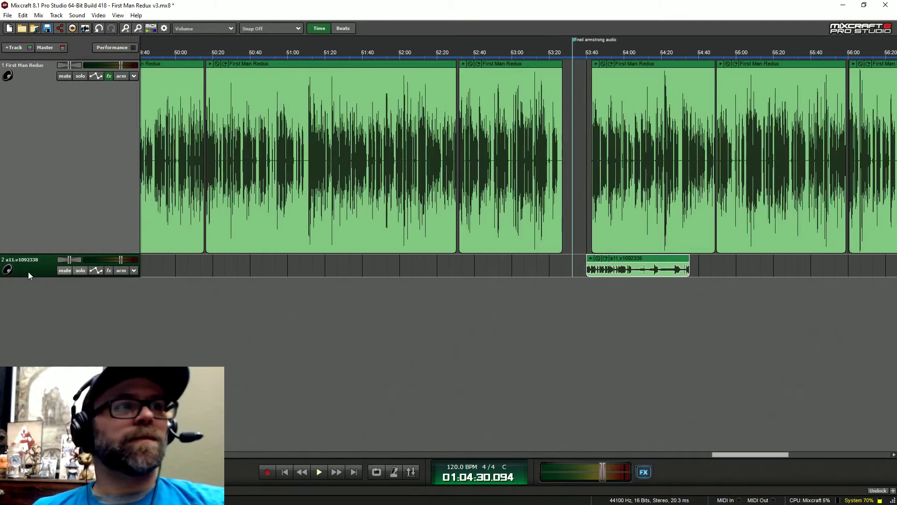
Step: Make the second track taller and rename it Neil Armstrong Audio
{"action": "double_click", "coordinate": [33, 268]}
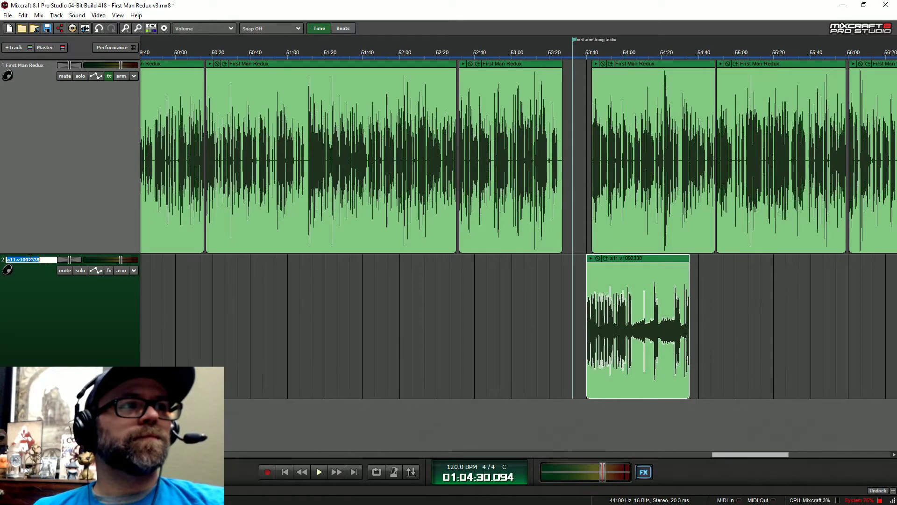
{"action": "type", "text": "Neil Armstro"}
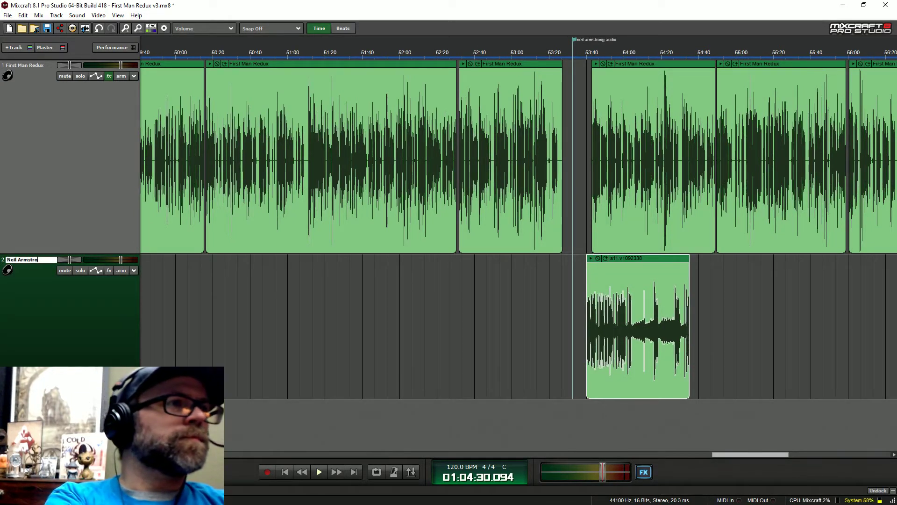
{"action": "type", "text": "ng Audio"}
{"action": "key", "text": "Return"}
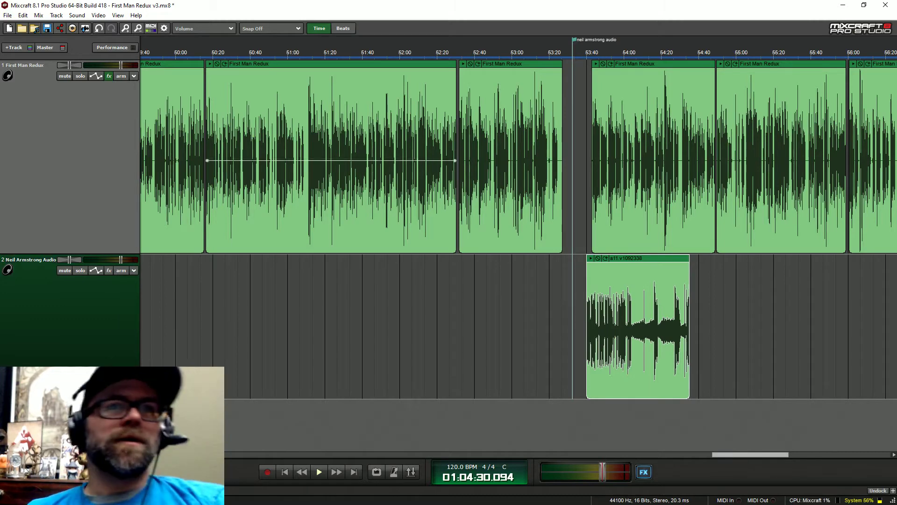
Step: Shift the group of voice clips following the neil armstrong audio marker so it starts at about 54:40
{"action": "scroll", "coordinate": [514, 160], "scroll_direction": "right", "scroll_amount": 5}
{"action": "scroll", "coordinate": [541, 159], "scroll_direction": "down", "scroll_amount": 2}
{"action": "left_click_drag", "start_coordinate": [705, 159], "coordinate": [448, 159]}
{"action": "left_click_drag", "start_coordinate": [434, 69], "coordinate": [501, 69]}
{"action": "left_click", "coordinate": [370, 47]}
{"action": "scroll", "coordinate": [398, 161], "scroll_direction": "up", "scroll_amount": 3}
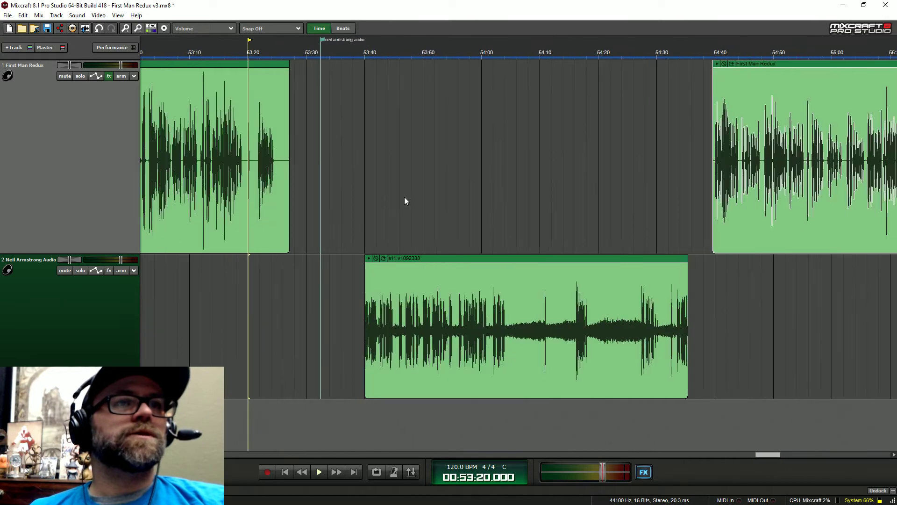
Step: Move the a11.v1092338 clip to start at about 53:26 and trim the preceding voice clip's end to about 53:25
{"action": "left_click_drag", "start_coordinate": [423, 259], "coordinate": [370, 257]}
{"action": "key", "text": "space"}
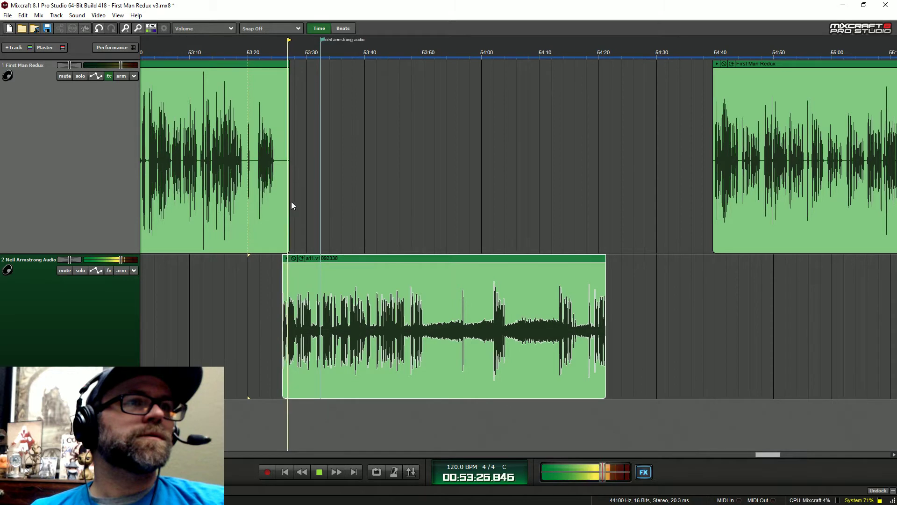
{"action": "left_click_drag", "start_coordinate": [289, 201], "coordinate": [273, 201]}
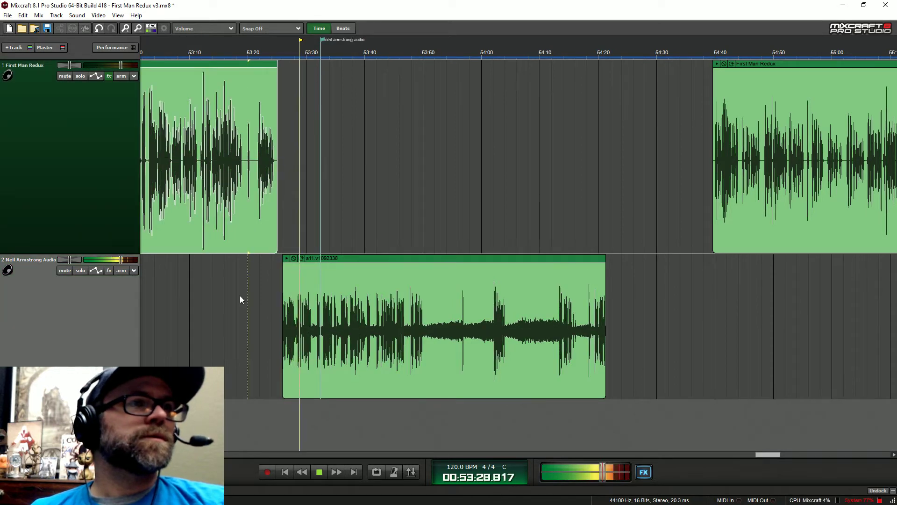
Step: Lower the Neil Armstrong Audio track's volume, replay the transition into its clip, and trim the preceding voice clip's end slightly further
{"action": "left_click_drag", "start_coordinate": [122, 259], "coordinate": [108, 260]}
{"action": "key", "text": "space"}
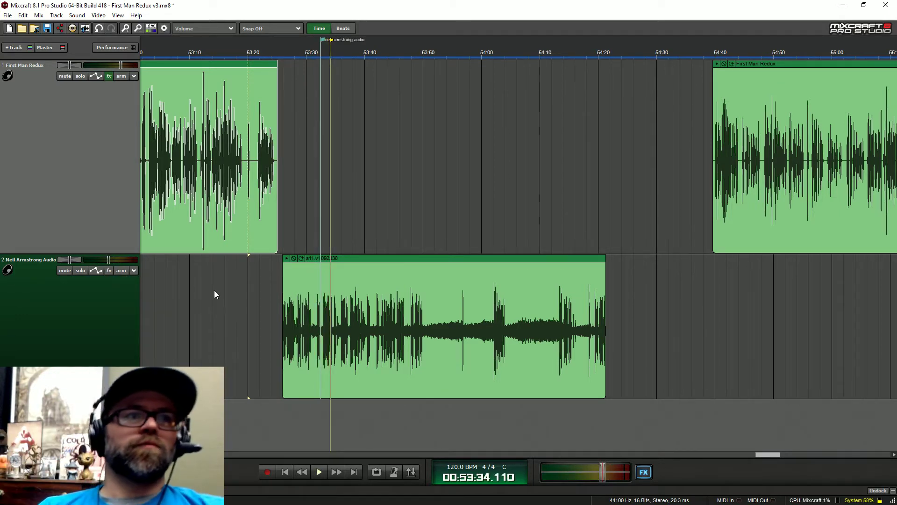
{"action": "left_click", "coordinate": [263, 54]}
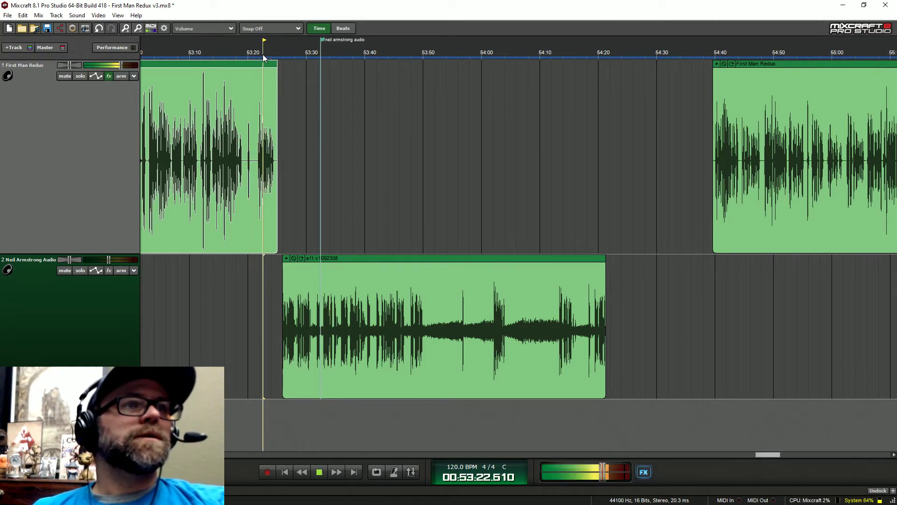
{"action": "left_click", "coordinate": [278, 52]}
{"action": "key", "text": "space"}
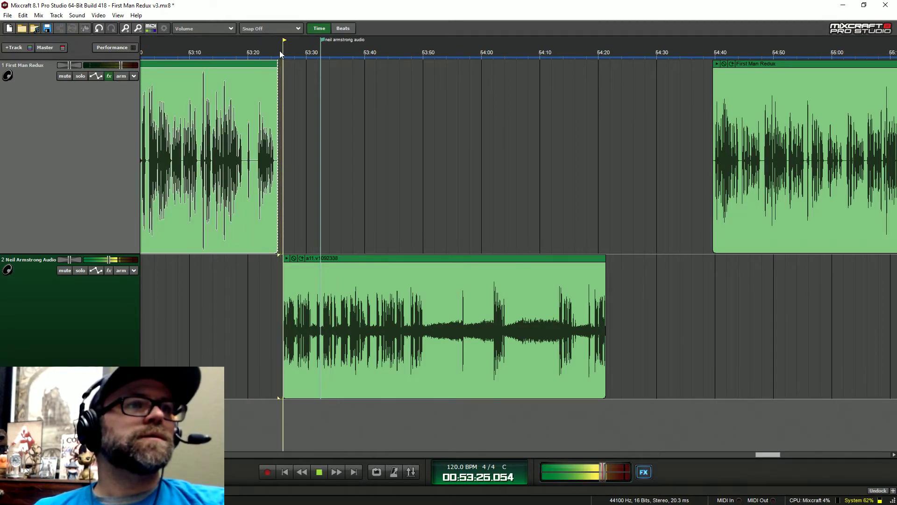
{"action": "left_click", "coordinate": [271, 51]}
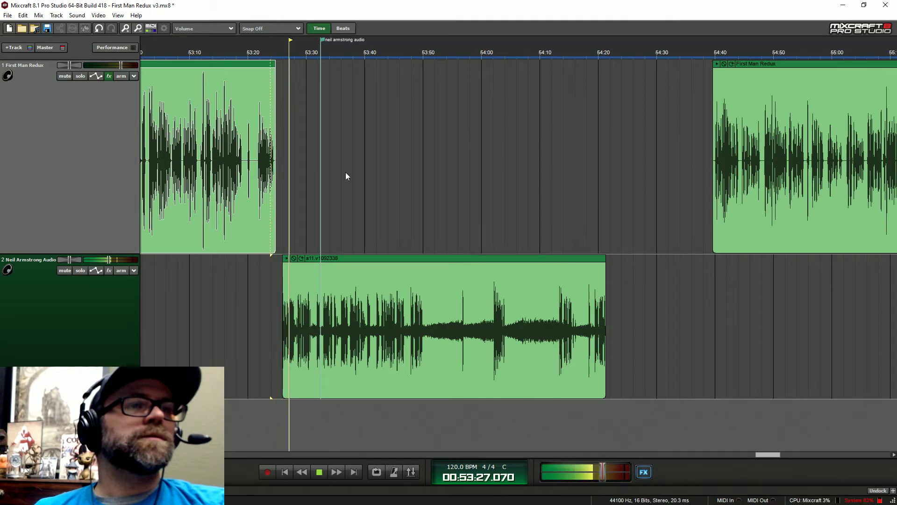
Step: Listen to the end of the a11.v1092338 clip from about 54:15, 54:13 and 54:19
{"action": "left_click", "coordinate": [571, 48]}
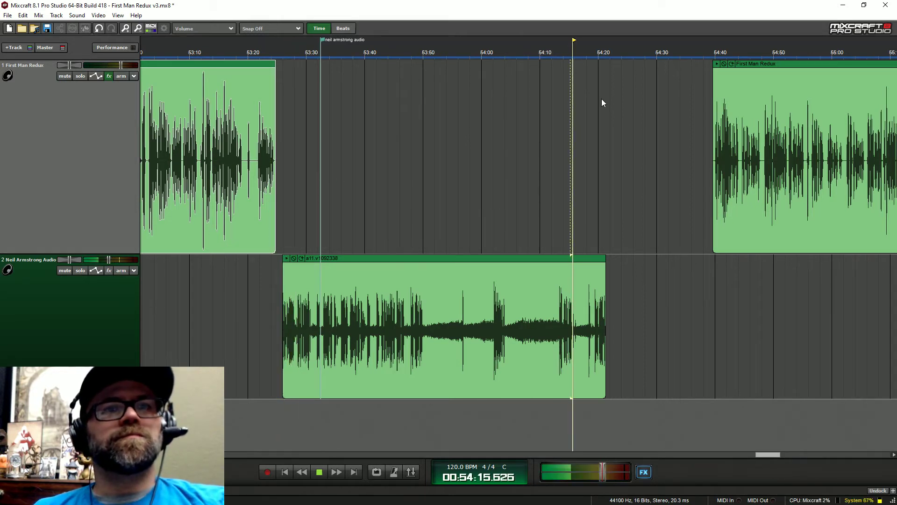
{"action": "left_click", "coordinate": [560, 50]}
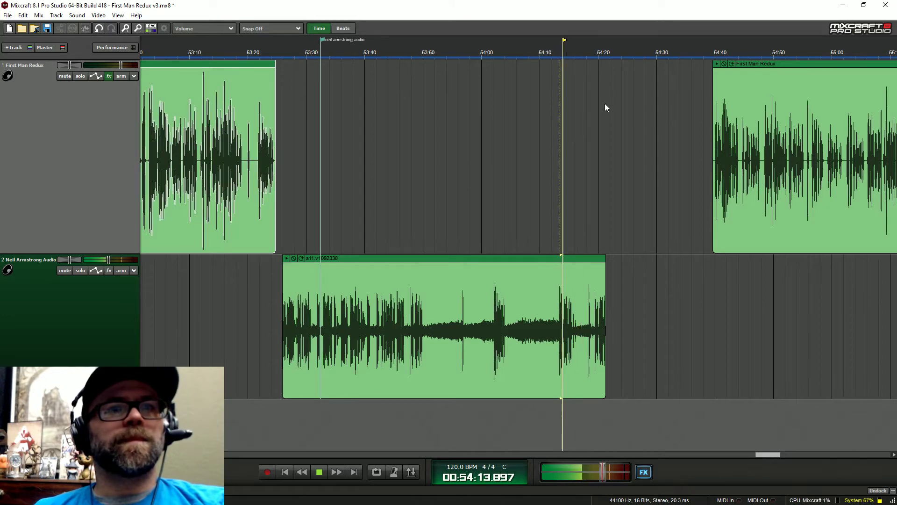
{"action": "left_click", "coordinate": [596, 54]}
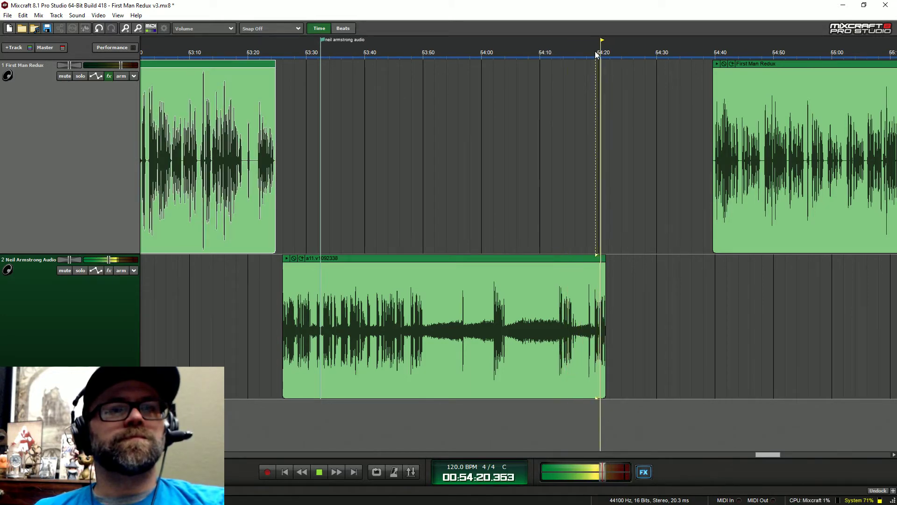
{"action": "key", "text": "space"}
Step: Move the group of voice clips after the a11.v1092338 clip back to start at about 54:22, and play the transition
{"action": "scroll", "coordinate": [643, 189], "scroll_direction": "down", "scroll_amount": 4}
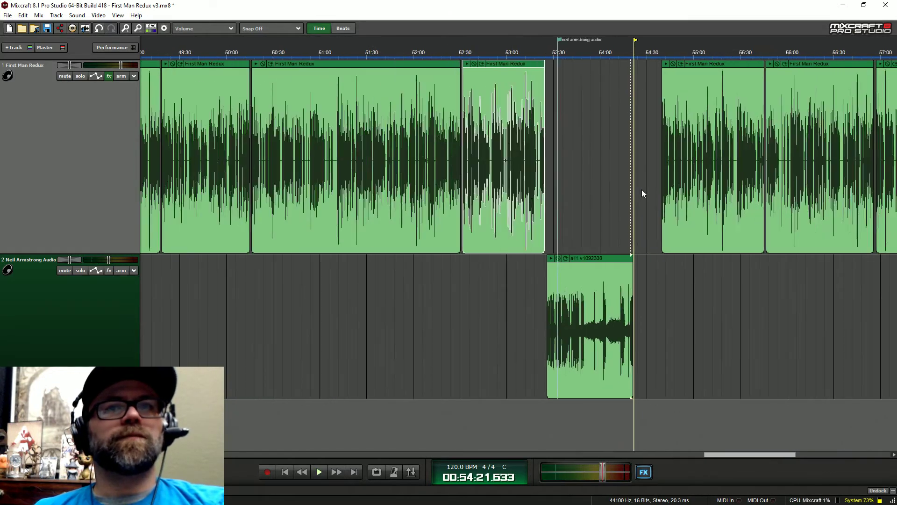
{"action": "scroll", "coordinate": [577, 172], "scroll_direction": "right", "scroll_amount": 3}
{"action": "left_click_drag", "start_coordinate": [778, 114], "coordinate": [388, 62]}
{"action": "scroll", "coordinate": [332, 95], "scroll_direction": "up", "scroll_amount": 5}
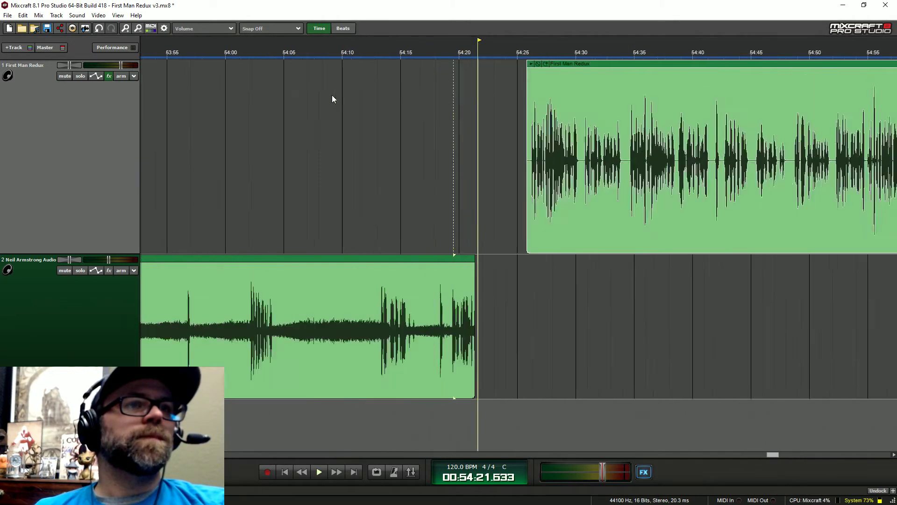
{"action": "left_click", "coordinate": [504, 54]}
{"action": "key", "text": "space"}
{"action": "left_click_drag", "start_coordinate": [624, 63], "coordinate": [573, 63]}
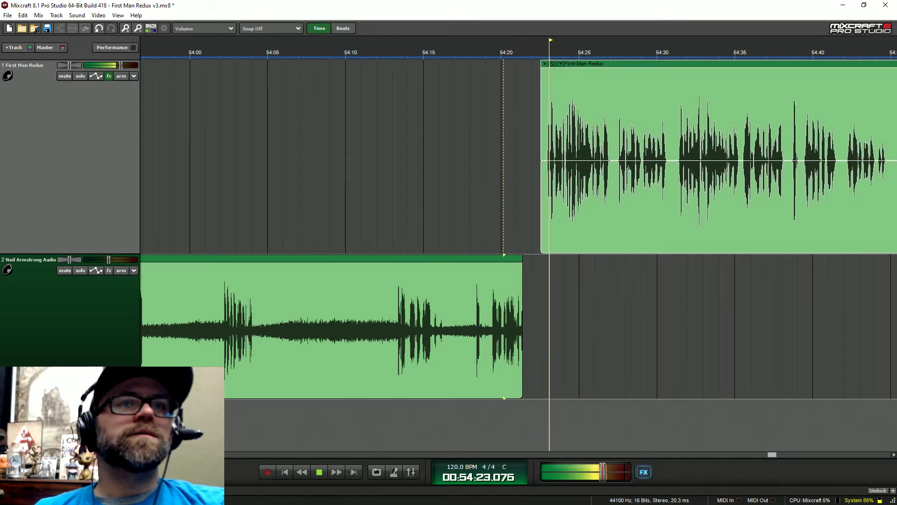
{"action": "scroll", "coordinate": [565, 187], "scroll_direction": "down", "scroll_amount": 3}
{"action": "key", "text": "space"}
Step: Reduce the height of the Neil Armstrong Audio track and save the First Man Redux v3 project
{"action": "scroll", "coordinate": [565, 187], "scroll_direction": "down", "scroll_amount": 3}
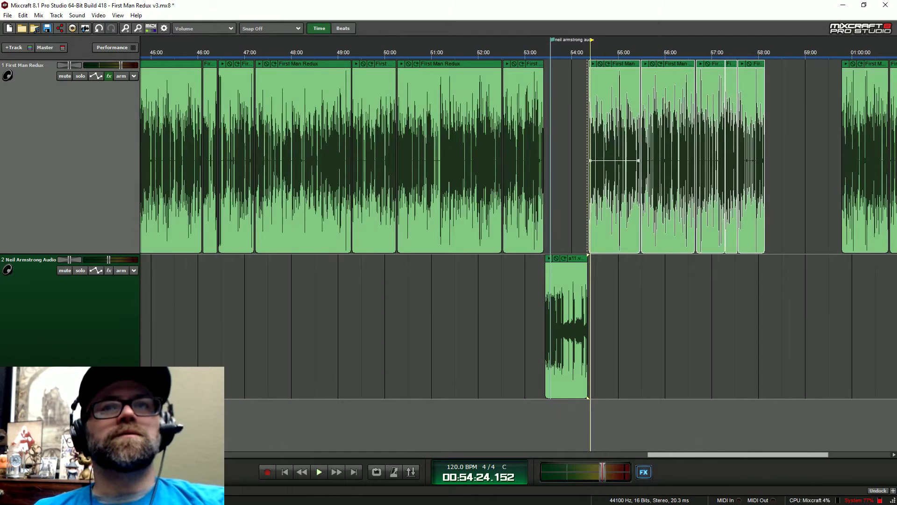
{"action": "scroll", "coordinate": [518, 234], "scroll_direction": "left", "scroll_amount": 3}
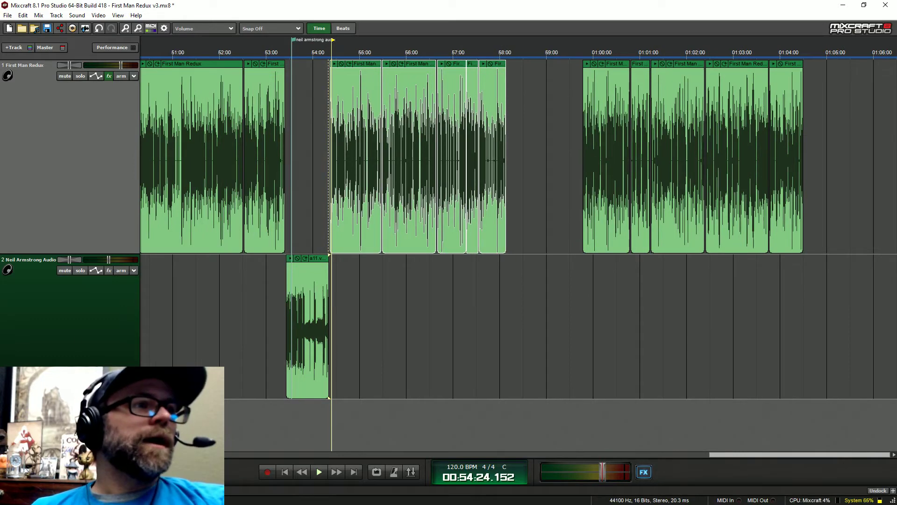
{"action": "left_click_drag", "start_coordinate": [70, 399], "coordinate": [71, 322]}
{"action": "scroll", "coordinate": [313, 351], "scroll_direction": "left", "scroll_amount": 10}
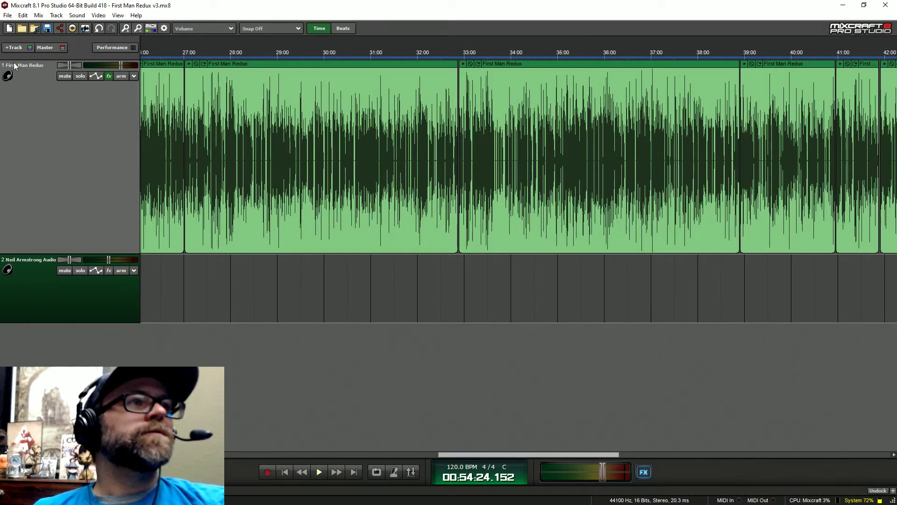
Step: Add another audio track between First Man Redux and Neil Armstrong Audio
{"action": "left_click", "coordinate": [14, 47]}
{"action": "left_click", "coordinate": [28, 92]}
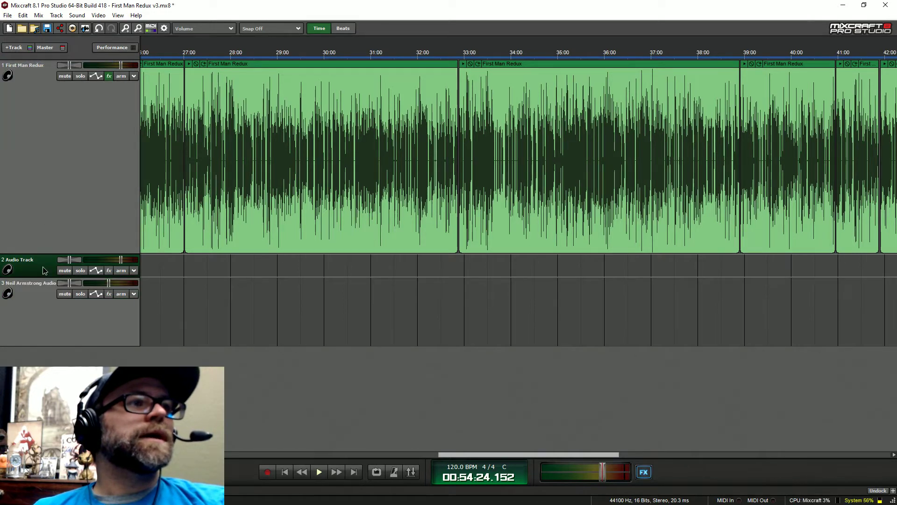
Step: Move the new audio track below Neil Armstrong Audio and rename it Music
{"action": "left_click_drag", "start_coordinate": [43, 270], "coordinate": [43, 334]}
{"action": "double_click", "coordinate": [23, 329]}
{"action": "type", "text": "M"}
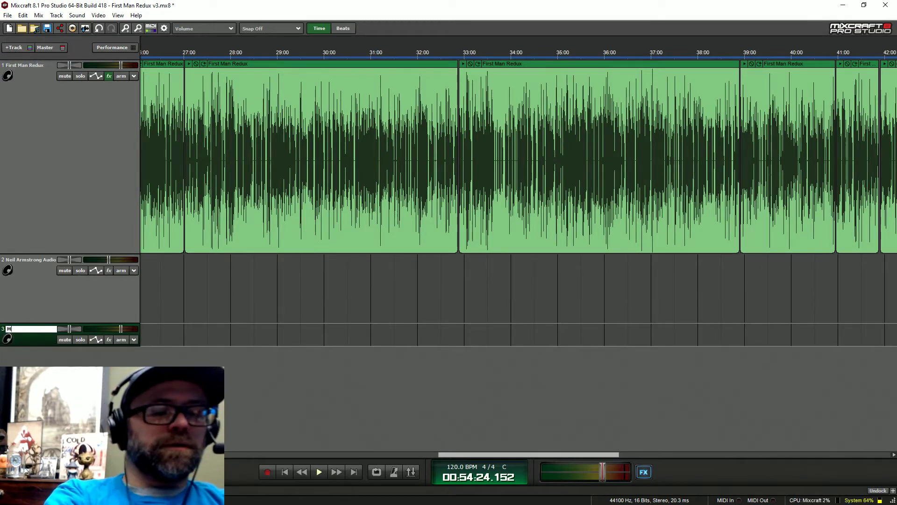
{"action": "type", "text": "usic"}
{"action": "key", "text": "Return"}
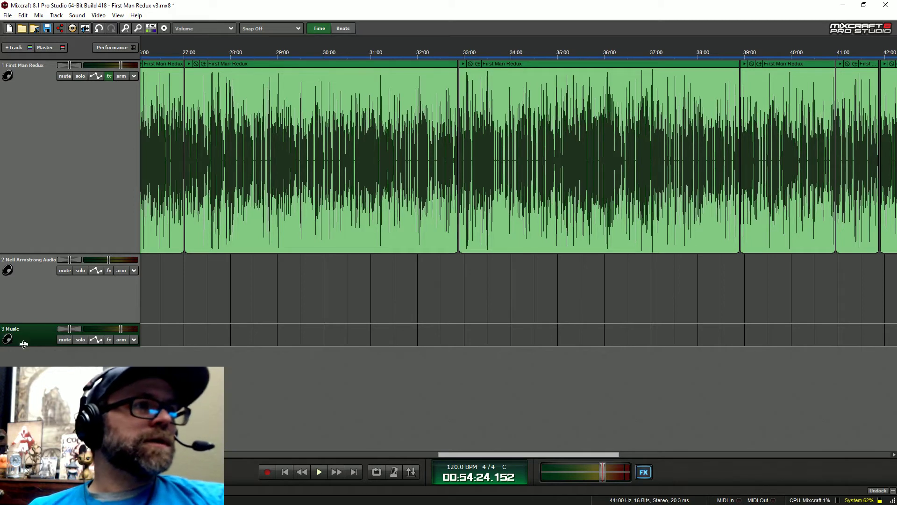
Step: Increase the height of the Music track and select it
{"action": "left_click_drag", "start_coordinate": [23, 346], "coordinate": [23, 366]}
{"action": "scroll", "coordinate": [331, 359], "scroll_direction": "down", "scroll_amount": 2}
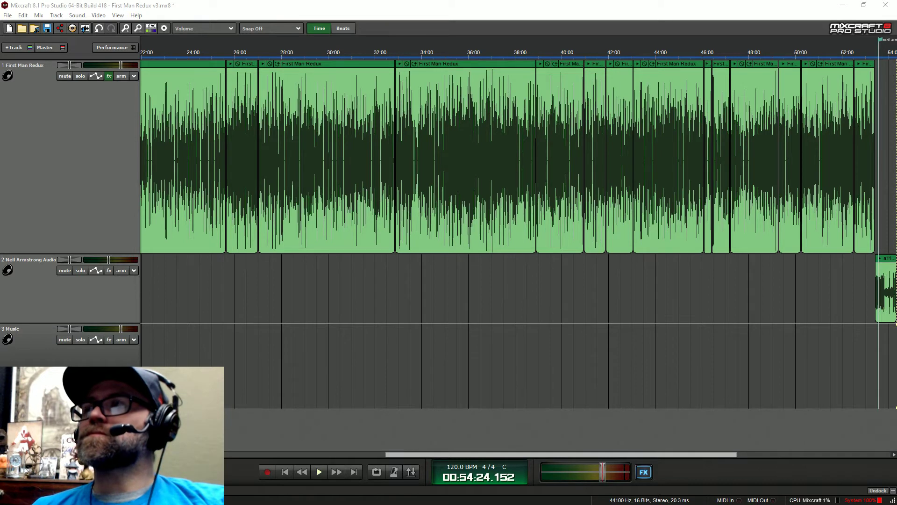
{"action": "left_click", "coordinate": [70, 356]}
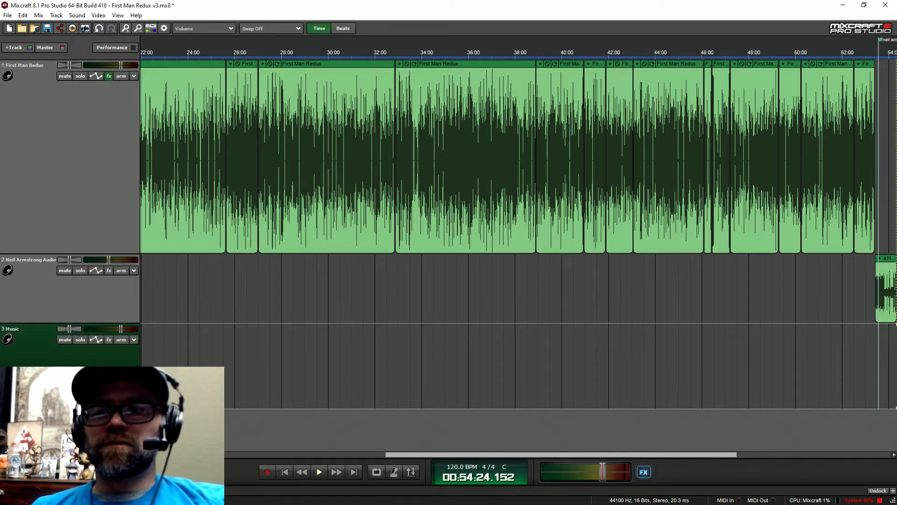
Step: Switch to File Explorer, go from Raw Audio to the Downloads folder, and select the two dead-sky WAV files
{"action": "key", "text": "alt+Tab"}
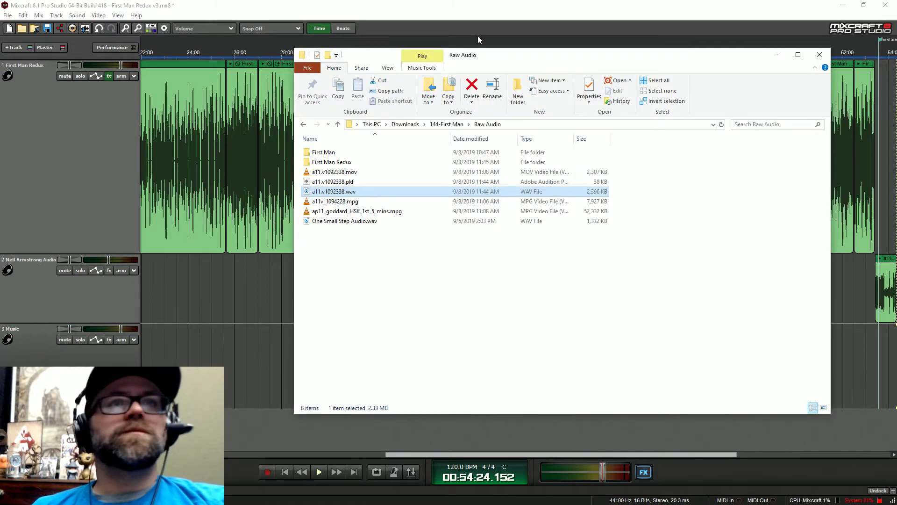
{"action": "left_click_drag", "start_coordinate": [481, 54], "coordinate": [528, 60]}
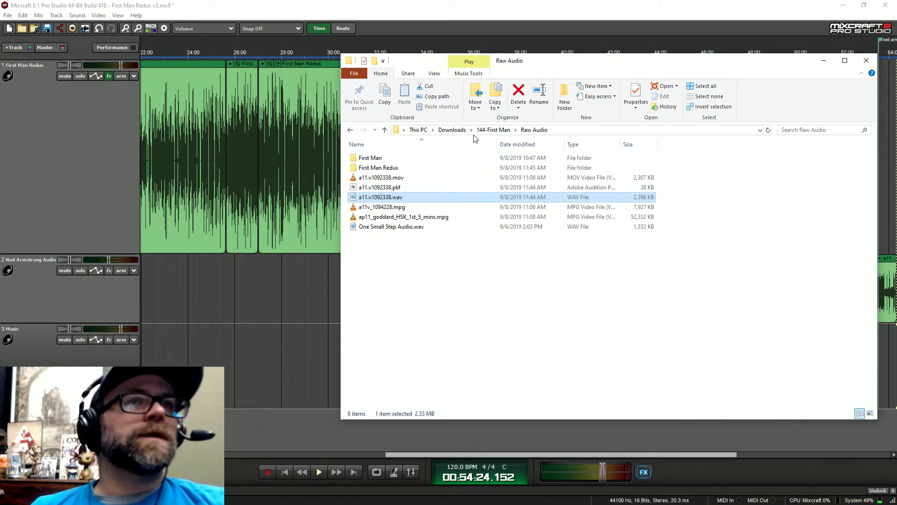
{"action": "left_click", "coordinate": [452, 130]}
{"action": "left_click_drag", "start_coordinate": [408, 197], "coordinate": [401, 169]}
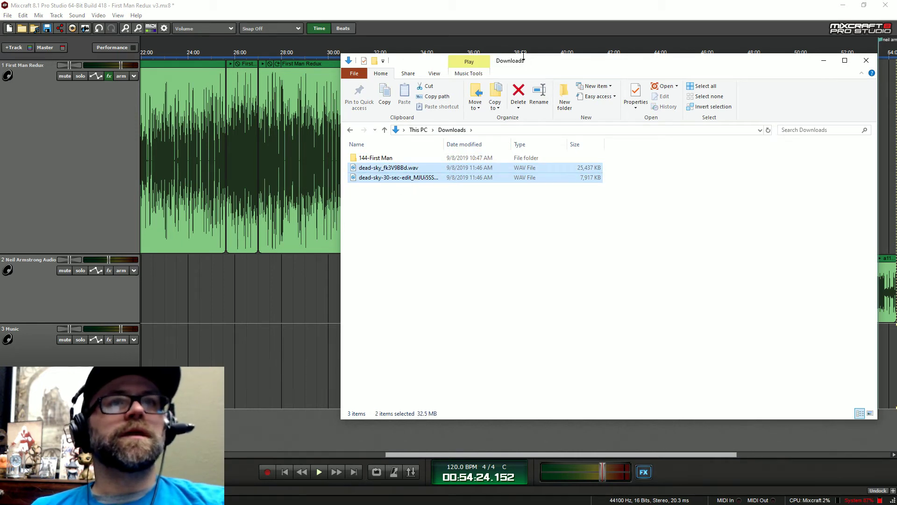
{"action": "left_click_drag", "start_coordinate": [545, 62], "coordinate": [538, 61]}
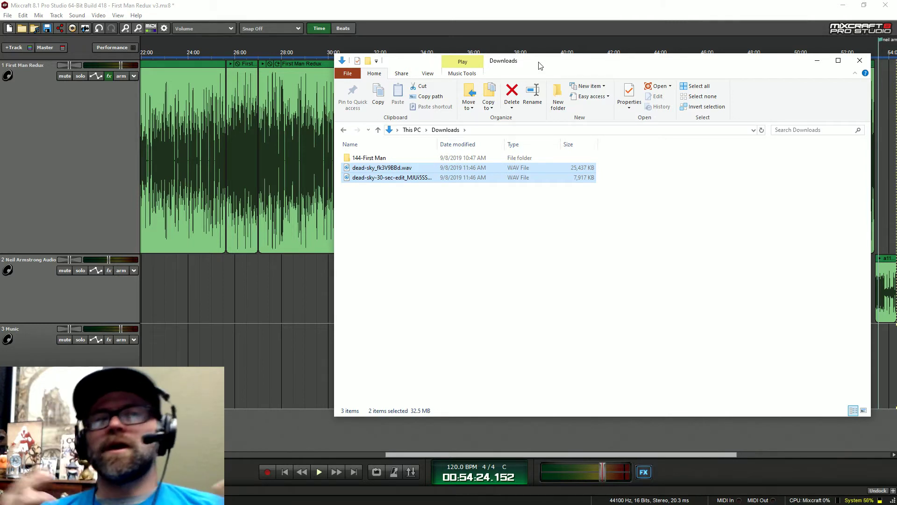
{"action": "left_click", "coordinate": [194, 65]}
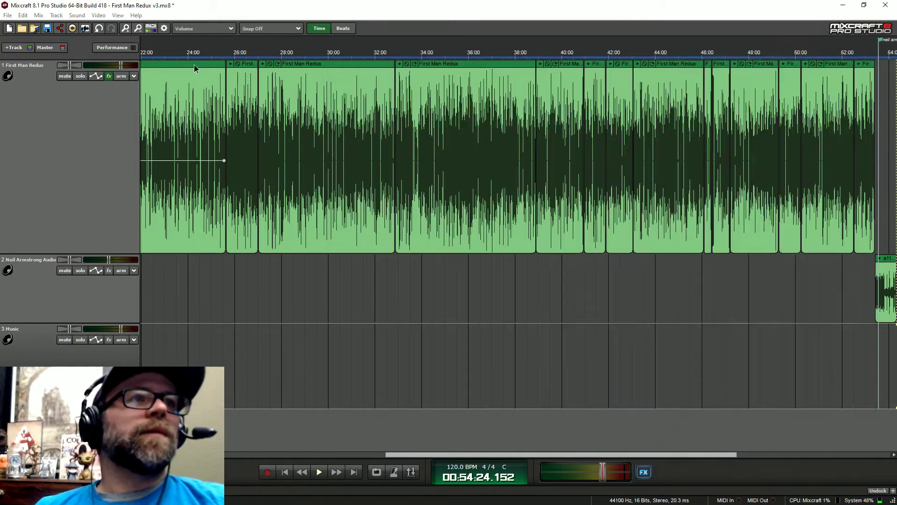
{"action": "right_click", "coordinate": [195, 65]}
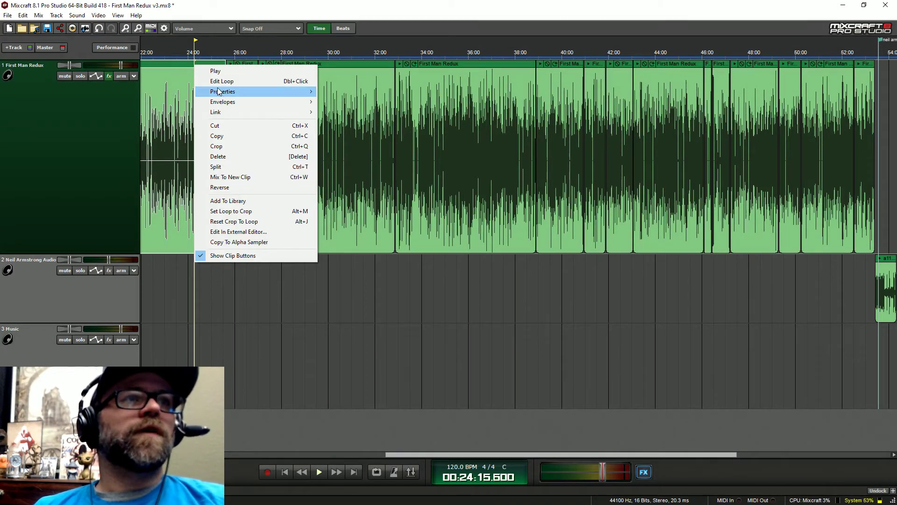
{"action": "mouse_move", "coordinate": [219, 91]}
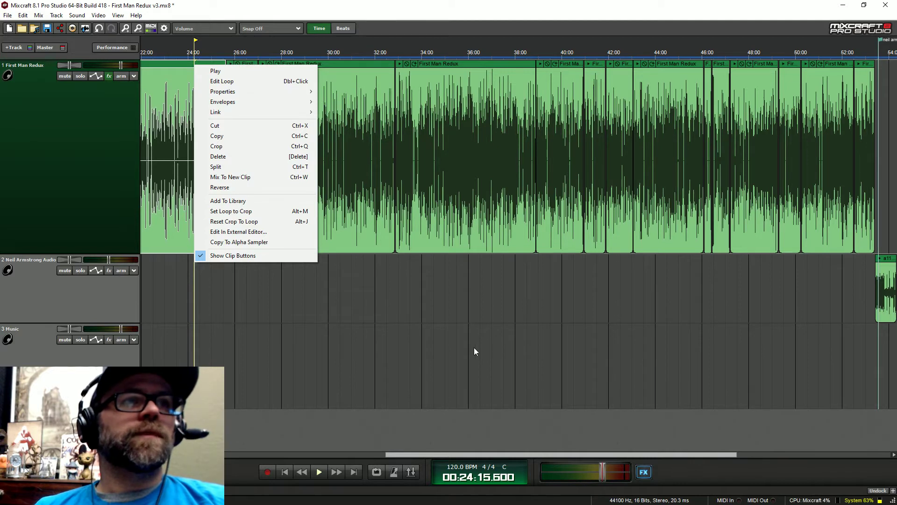
{"action": "left_click", "coordinate": [7, 17]}
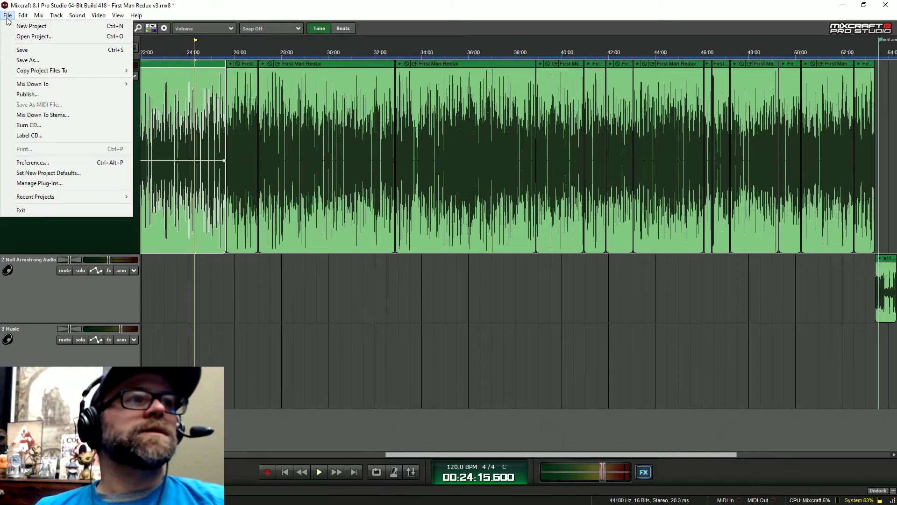
{"action": "left_click", "coordinate": [351, 318]}
{"action": "left_click", "coordinate": [380, 320]}
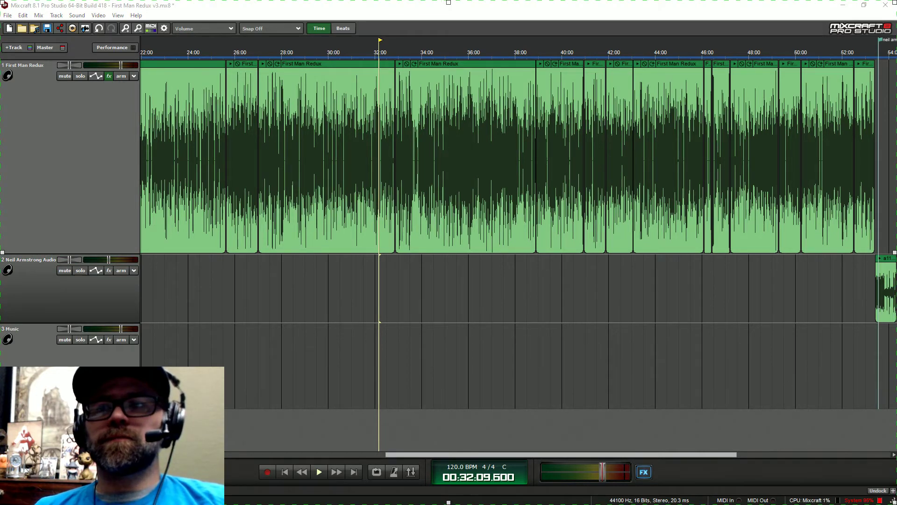
Step: Add dead-sky_fk3V9BBd.wav from Downloads to the Music track at about 25:00 and the dead-sky-30-sec-edit WAV at about 28:20
{"action": "key", "text": "alt+Tab"}
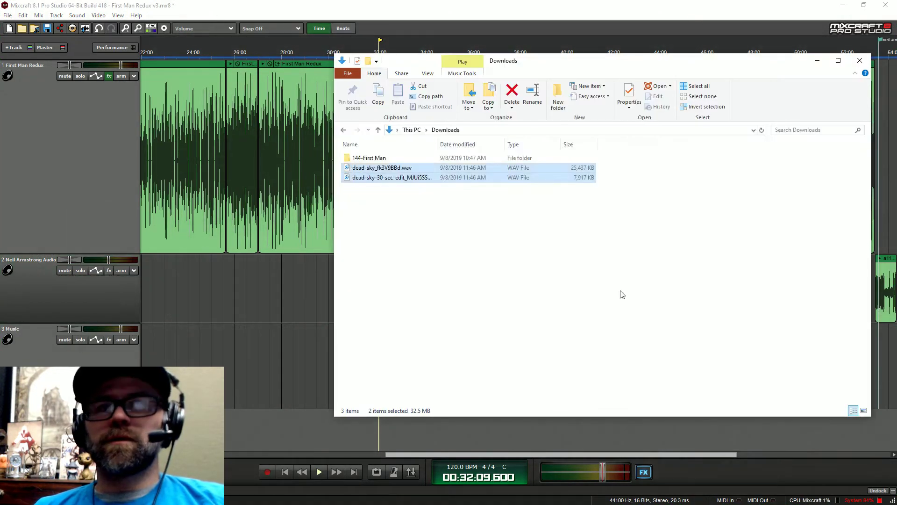
{"action": "left_click", "coordinate": [393, 169]}
{"action": "left_click_drag", "start_coordinate": [393, 168], "coordinate": [211, 327]}
{"action": "key", "text": "alt+Tab"}
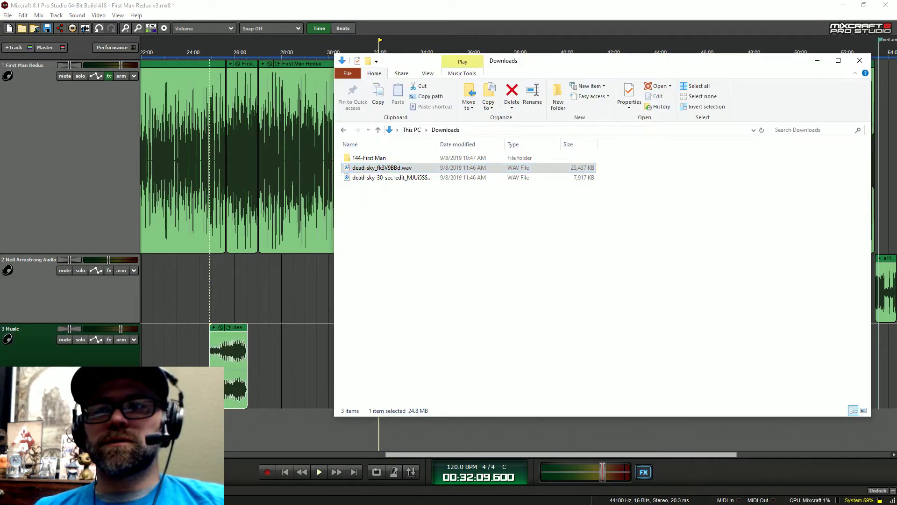
{"action": "key", "text": "Down"}
{"action": "left_click_drag", "start_coordinate": [369, 177], "coordinate": [293, 369]}
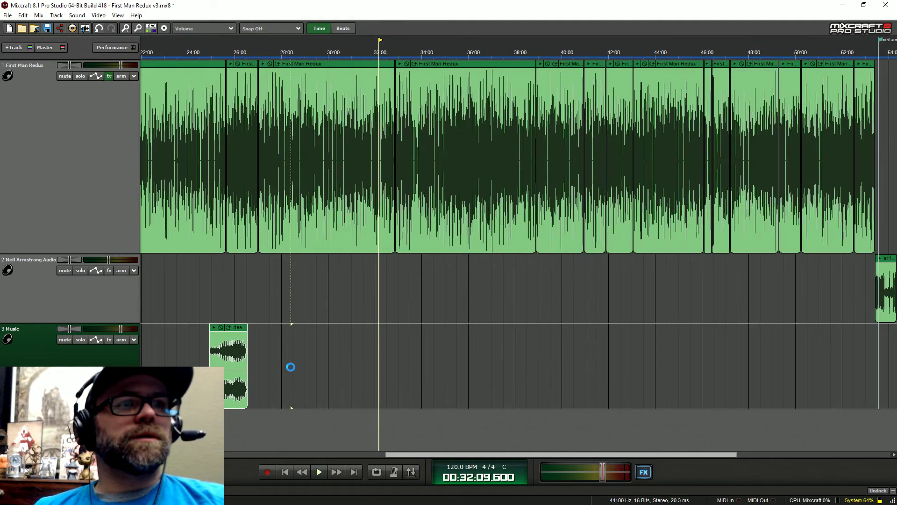
Step: Move the dead-sky-30-sec-edit clip to 00:00 on the Music track and the full dead-sky clip to near the end of the episode
{"action": "scroll", "coordinate": [295, 382], "scroll_direction": "down", "scroll_amount": 5}
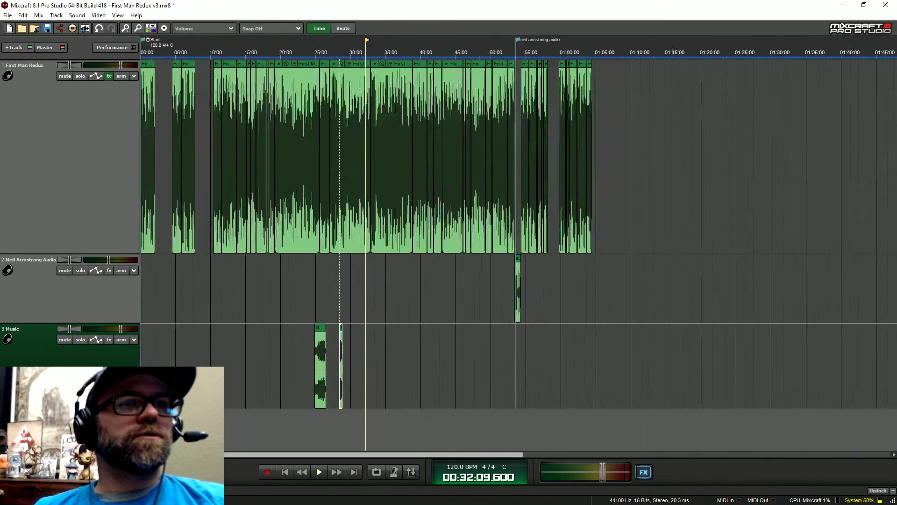
{"action": "left_click_drag", "start_coordinate": [300, 329], "coordinate": [121, 331]}
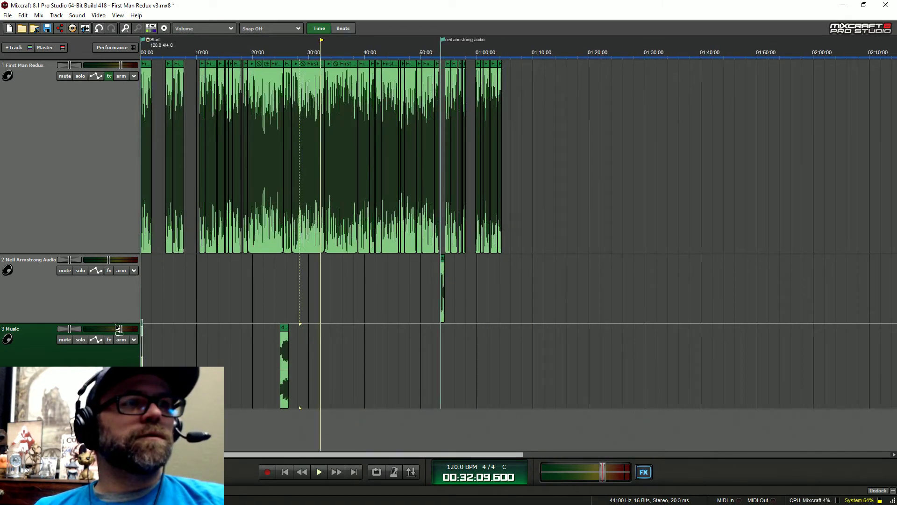
{"action": "left_click_drag", "start_coordinate": [284, 365], "coordinate": [486, 365]}
{"action": "key", "text": "ctrl+z"}
{"action": "key", "text": "ctrl+z"}
{"action": "key", "text": "ctrl+z"}
{"action": "key", "text": "ctrl+z"}
{"action": "key", "text": "ctrl+z"}
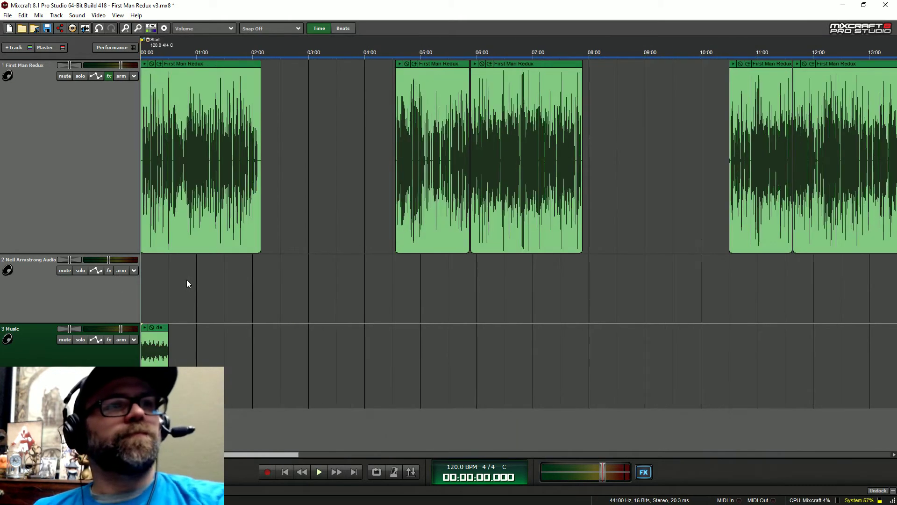
Step: Move the opening First Man Redux voice clip to start at about 00:31, just after the dead-sky-30-sec-edit clip
{"action": "key", "text": "ctrl+z"}
{"action": "key", "text": "ctrl+z"}
{"action": "key", "text": "ctrl+z"}
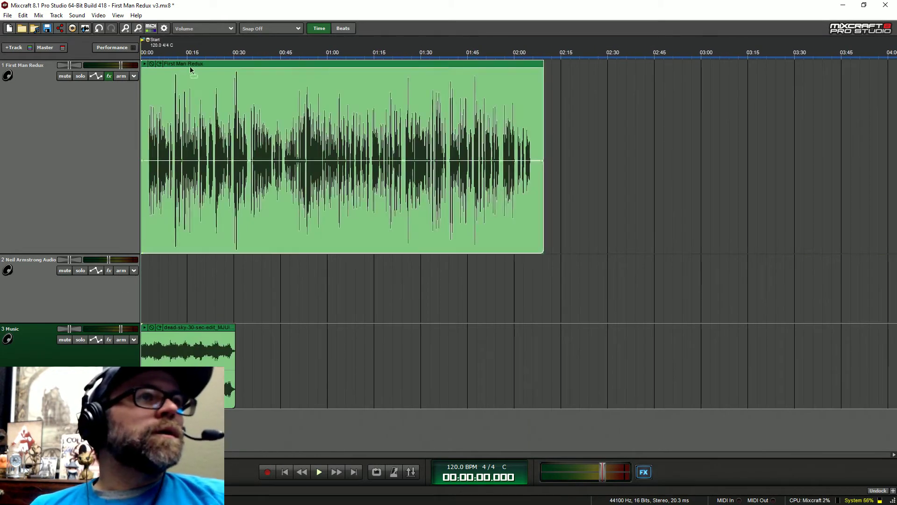
{"action": "key", "text": "Home"}
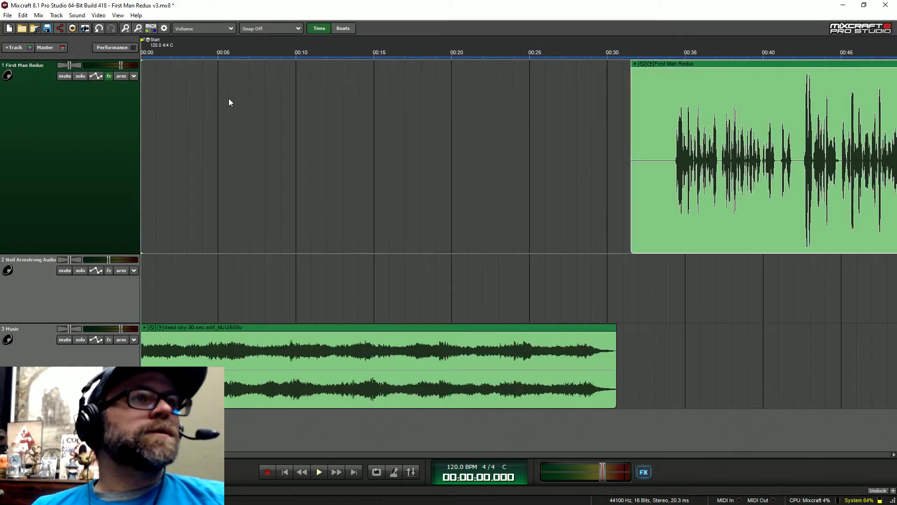
Step: Listen to the opening music from about 00:02.6 to past the 5-second point
{"action": "left_click", "coordinate": [219, 54]}
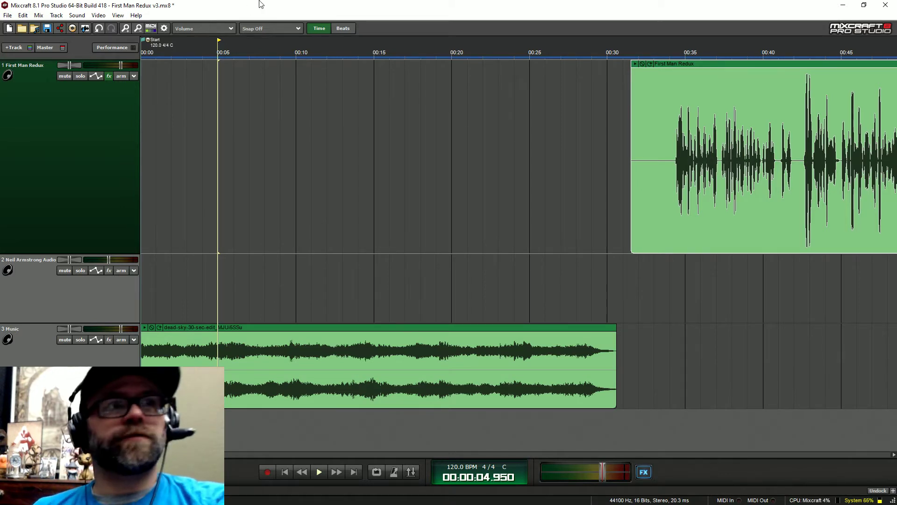
{"action": "scroll", "coordinate": [198, 52], "scroll_direction": "up", "scroll_amount": 3}
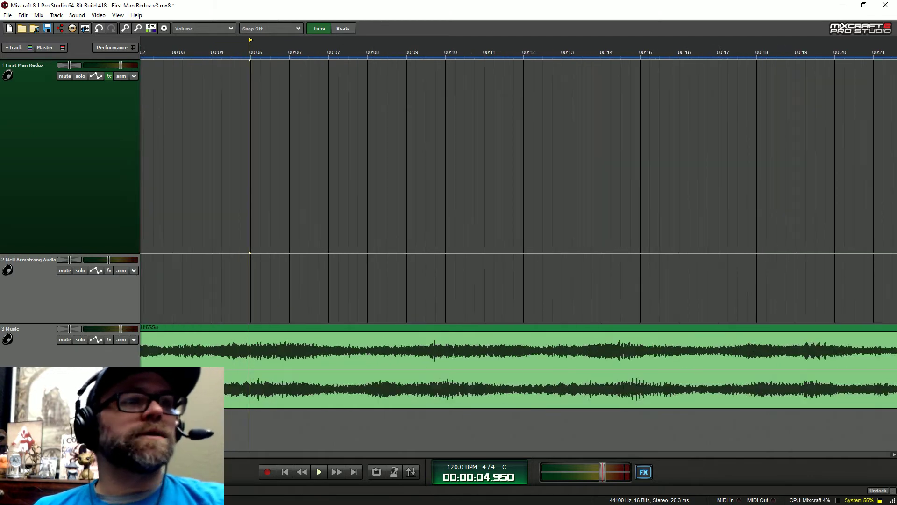
{"action": "scroll", "coordinate": [198, 51], "scroll_direction": "up", "scroll_amount": 1}
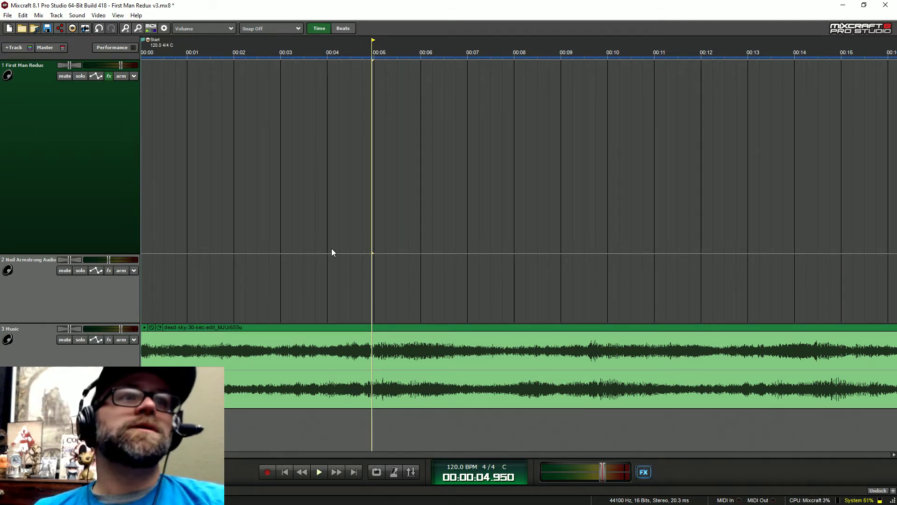
{"action": "left_click", "coordinate": [262, 57]}
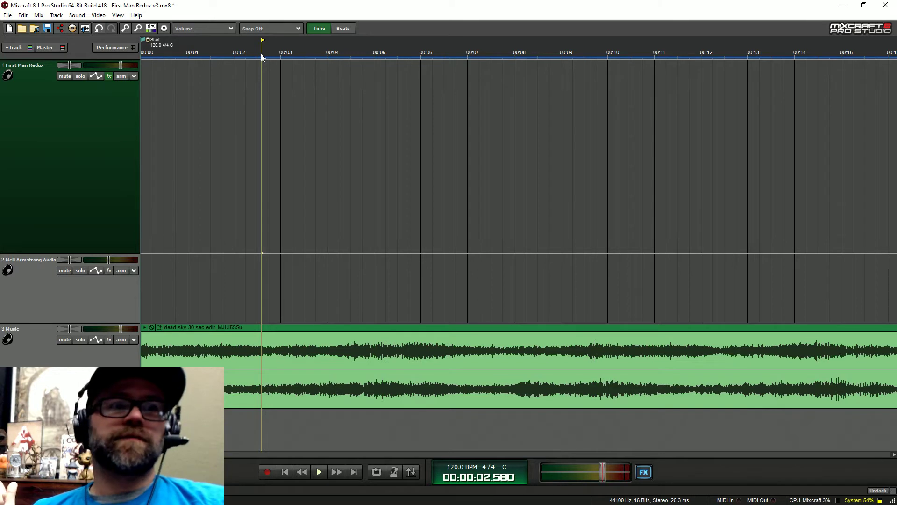
{"action": "key", "text": "space"}
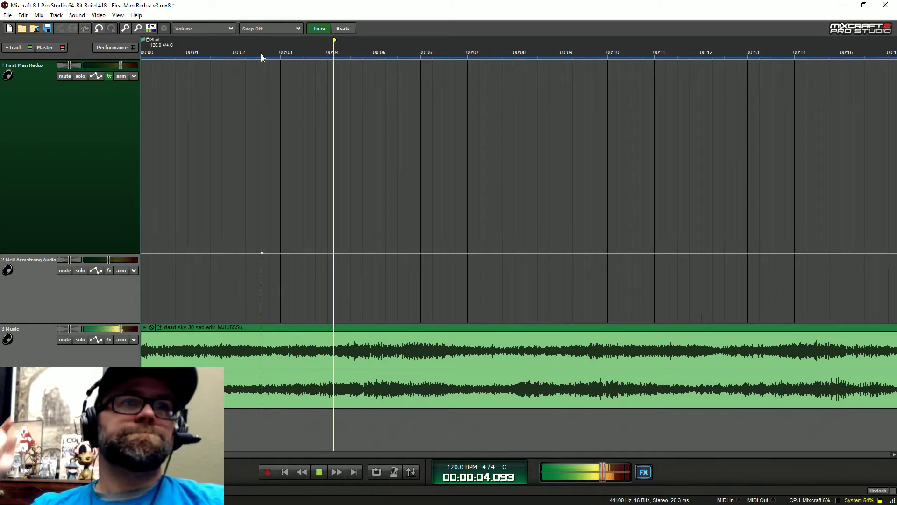
{"action": "key", "text": "space"}
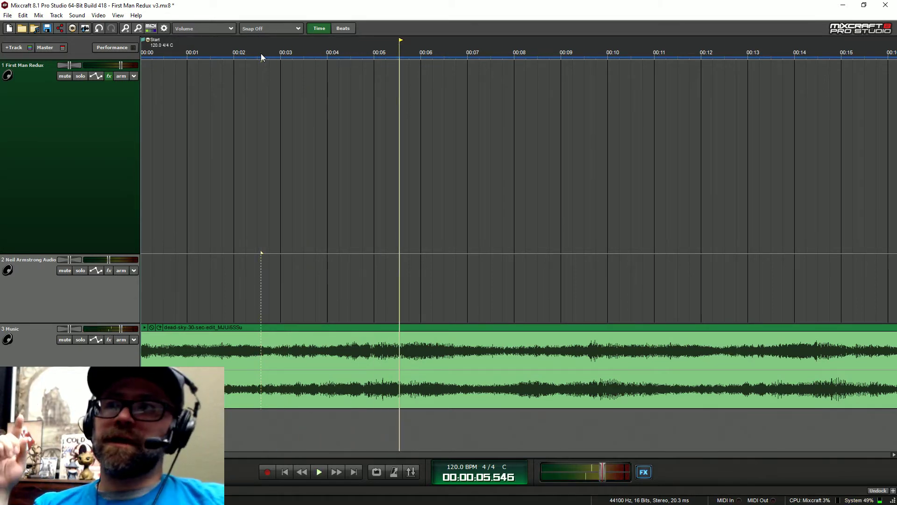
Step: Lower the opening music clip's volume envelope at about 00:05 and bring it down to the minimum at the clip's end
{"action": "left_click", "coordinate": [372, 57]}
{"action": "left_click_drag", "start_coordinate": [373, 369], "coordinate": [373, 389]}
{"action": "key", "text": "minus"}
{"action": "key", "text": "minus"}
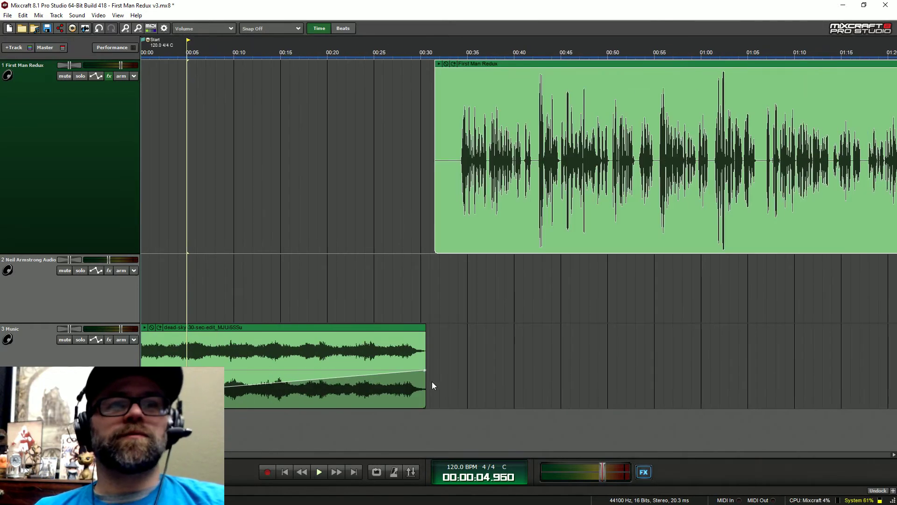
{"action": "left_click_drag", "start_coordinate": [425, 371], "coordinate": [424, 406]}
{"action": "key", "text": "minus"}
{"action": "key", "text": "minus"}
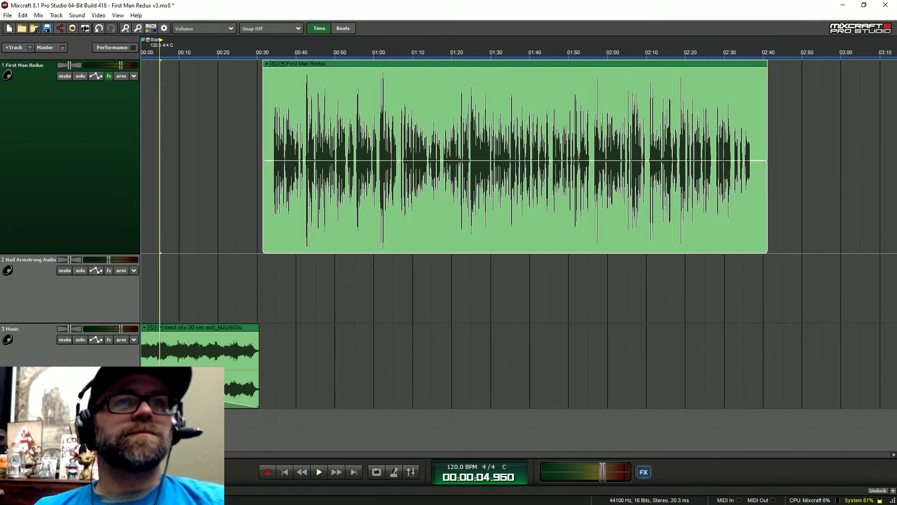
Step: Move the opening First Man Redux clip to start at about 00:02 so speech begins at 00:05, and play the transition
{"action": "left_click_drag", "start_coordinate": [328, 69], "coordinate": [199, 70]}
{"action": "key", "text": "plus"}
{"action": "key", "text": "plus"}
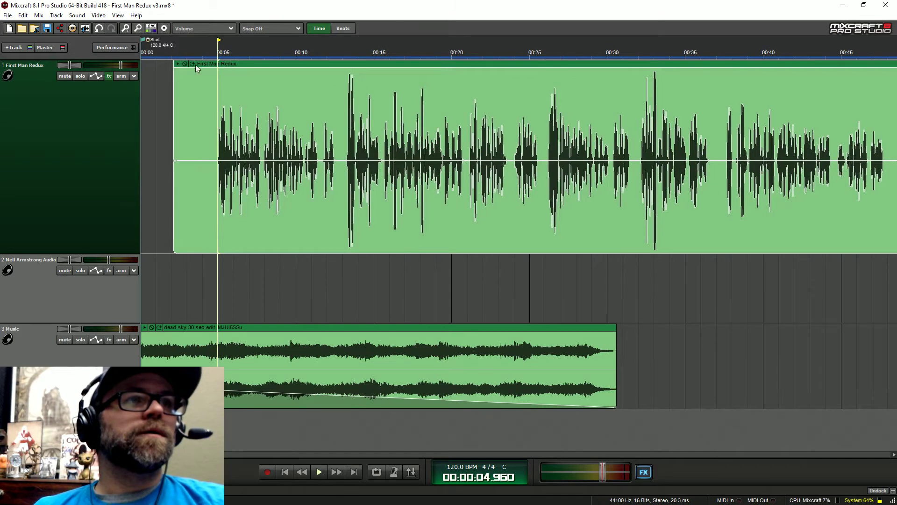
{"action": "left_click", "coordinate": [159, 55]}
{"action": "key", "text": "space"}
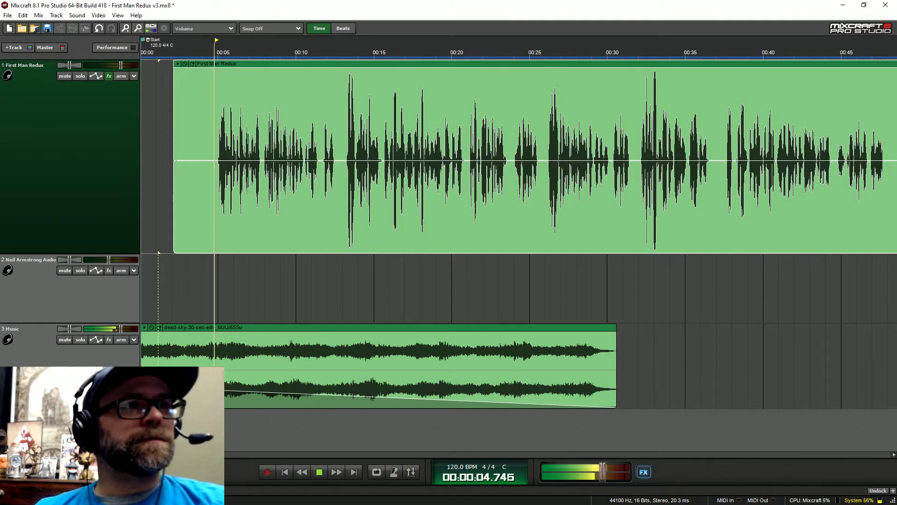
{"action": "key", "text": "space"}
{"action": "key", "text": "plus"}
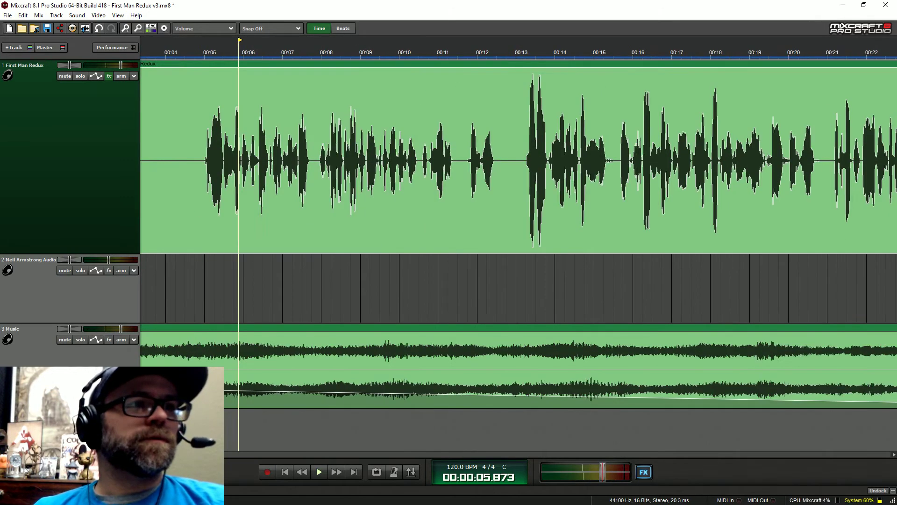
Step: Lower the opening music's volume envelope point at about 00:05 further and play the transition from about 00:03
{"action": "scroll", "coordinate": [185, 253], "scroll_direction": "left", "scroll_amount": 3}
{"action": "left_click_drag", "start_coordinate": [333, 389], "coordinate": [333, 398]}
{"action": "left_click", "coordinate": [260, 289]}
{"action": "key", "text": "space"}
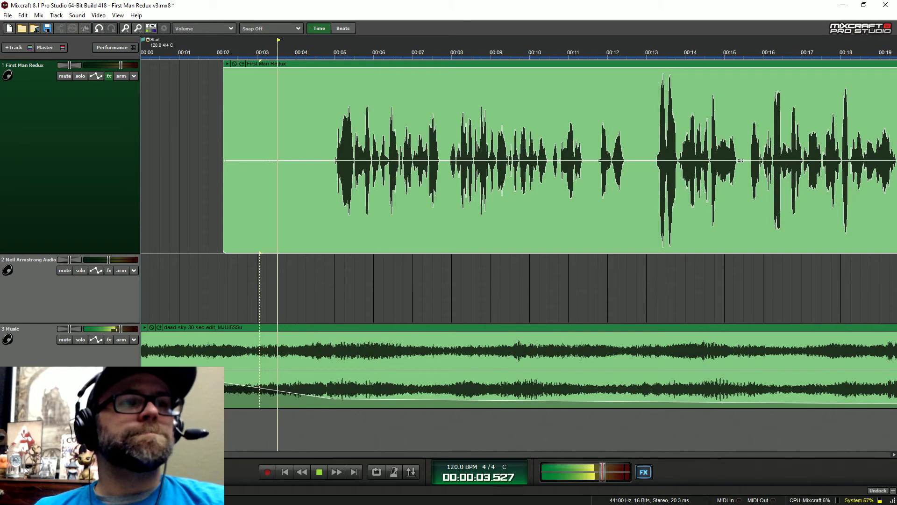
{"action": "scroll", "coordinate": [492, 405], "scroll_direction": "down", "scroll_amount": 4}
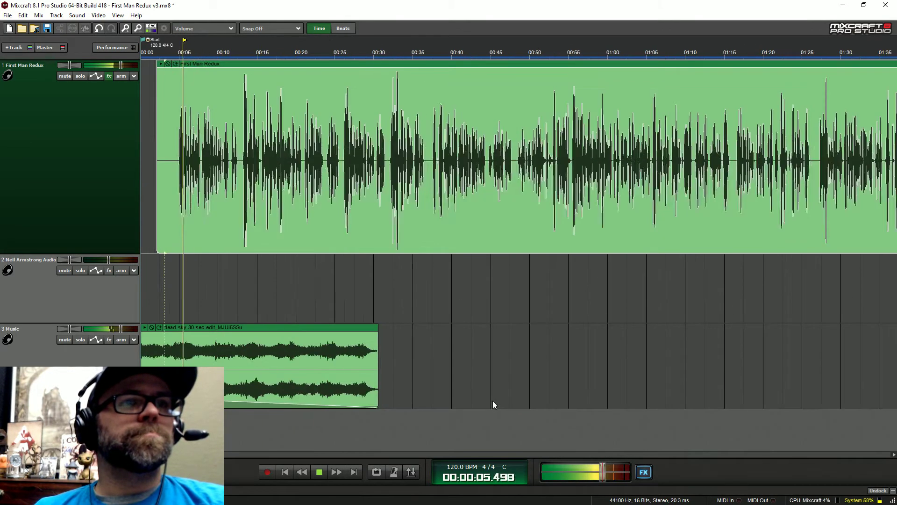
{"action": "key", "text": "space"}
Step: Trim the opening music clip to end at about 00:26 and paste a copy on the Music track at about 01:44.5
{"action": "left_click_drag", "start_coordinate": [328, 356], "coordinate": [342, 354]}
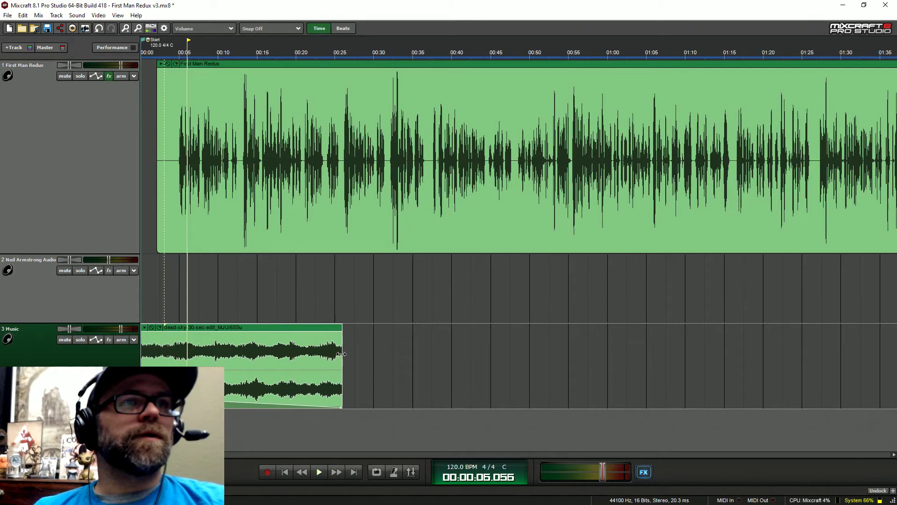
{"action": "scroll", "coordinate": [362, 358], "scroll_direction": "down", "scroll_amount": 3}
{"action": "left_click", "coordinate": [335, 347]}
{"action": "key", "text": "ctrl+v"}
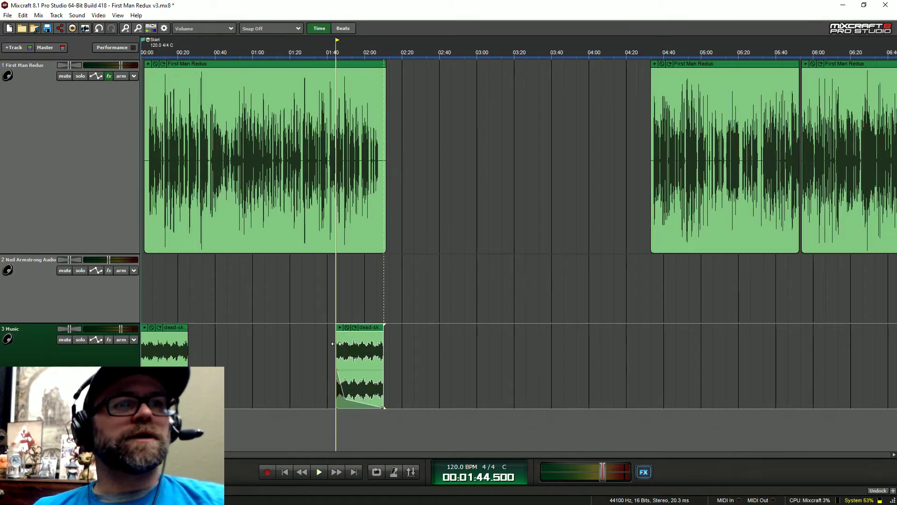
Step: Extend the pasted music clip to about 02:15 and reverse its volume envelope: minimum until about 02:09, rising to the middle level at its end
{"action": "scroll", "coordinate": [336, 348], "scroll_direction": "up", "scroll_amount": 3}
{"action": "left_click_drag", "start_coordinate": [482, 353], "coordinate": [516, 367]}
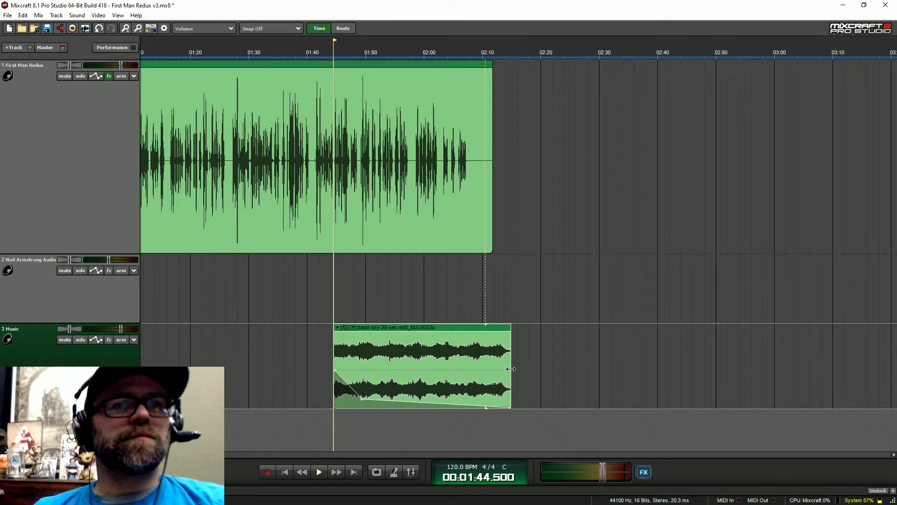
{"action": "left_click_drag", "start_coordinate": [509, 407], "coordinate": [509, 369]}
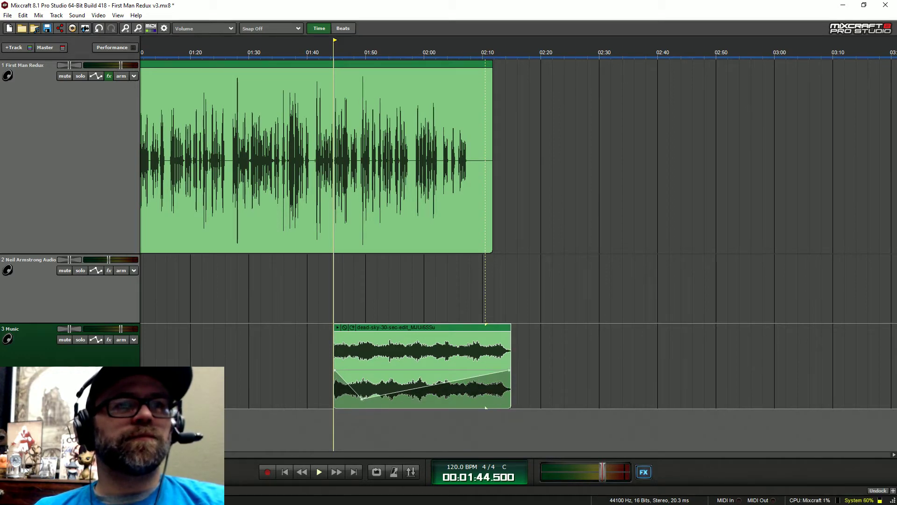
{"action": "left_click_drag", "start_coordinate": [362, 399], "coordinate": [473, 379]}
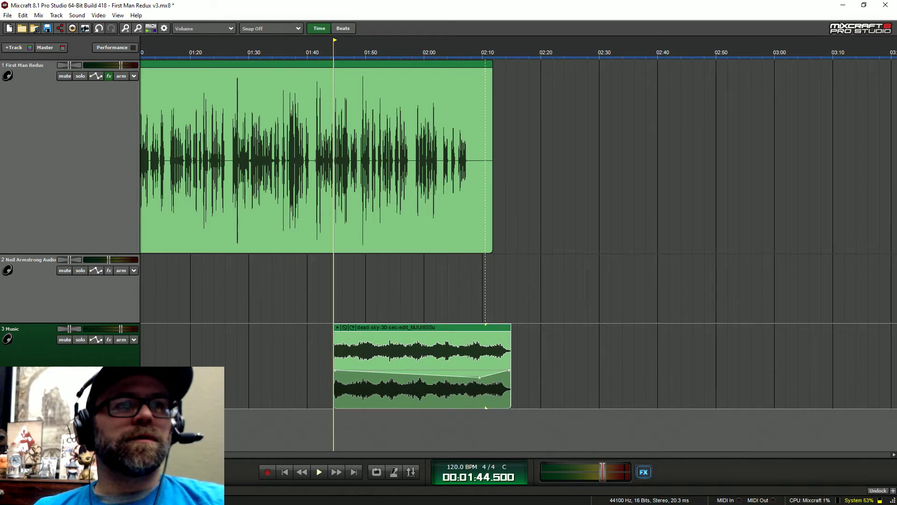
{"action": "left_click_drag", "start_coordinate": [335, 371], "coordinate": [335, 407]}
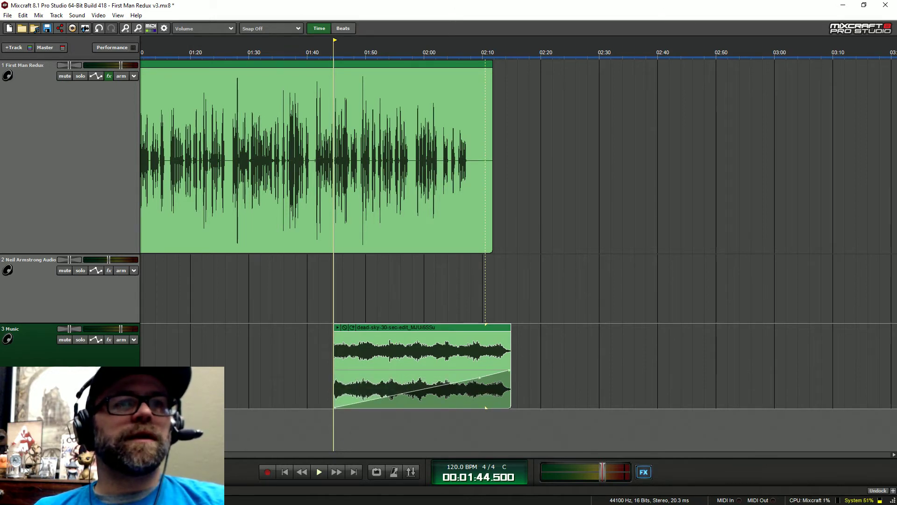
{"action": "left_click_drag", "start_coordinate": [479, 377], "coordinate": [477, 406]}
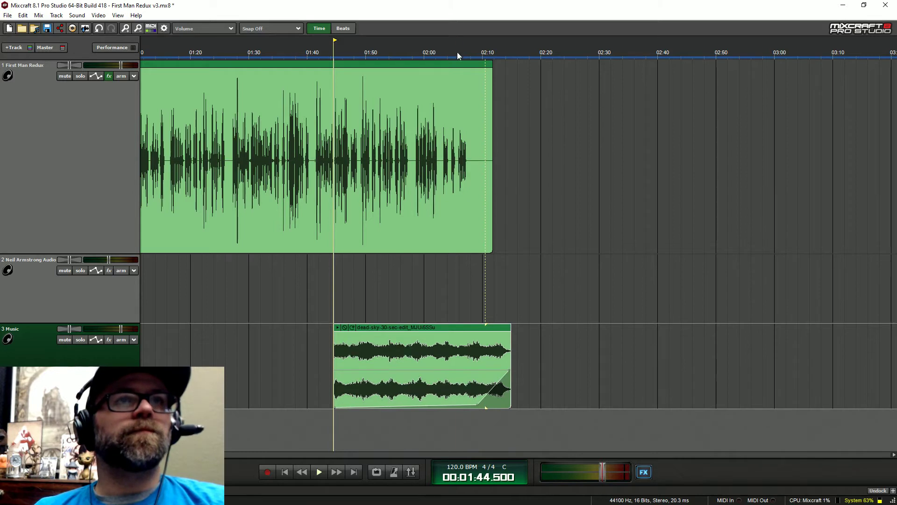
Step: Move the pasted music clip earlier so its volume rise begins where the first voice clip's speech ends, at about 02:07
{"action": "left_click", "coordinate": [457, 55]}
{"action": "scroll", "coordinate": [457, 55], "scroll_direction": "up", "scroll_amount": 3}
{"action": "key", "text": "space"}
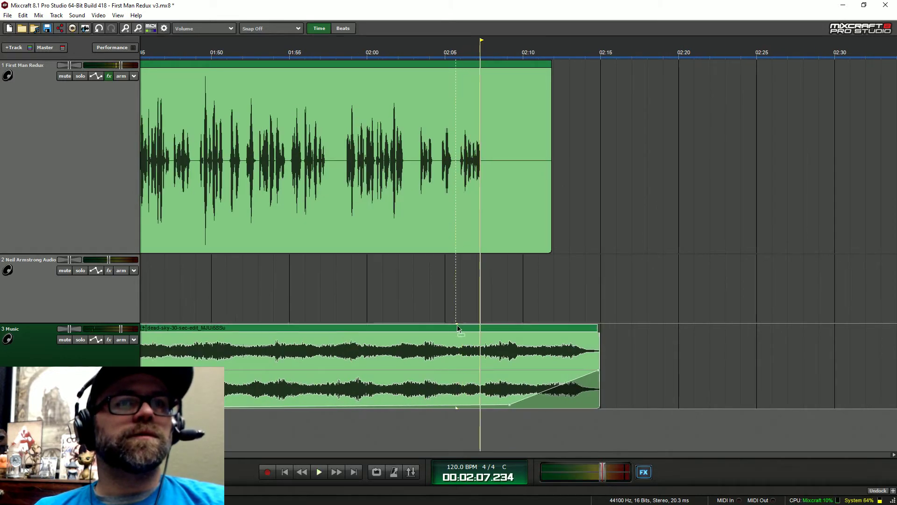
{"action": "left_click_drag", "start_coordinate": [458, 329], "coordinate": [432, 328]}
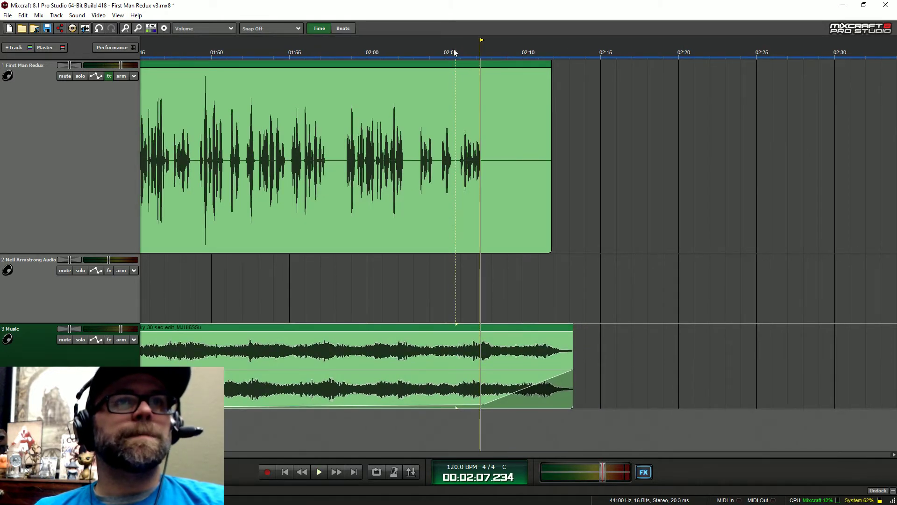
Step: Play the music's rise from about 02:05 and add a raised volume envelope point at about 02:10 for a faster fade-in
{"action": "key", "text": "space"}
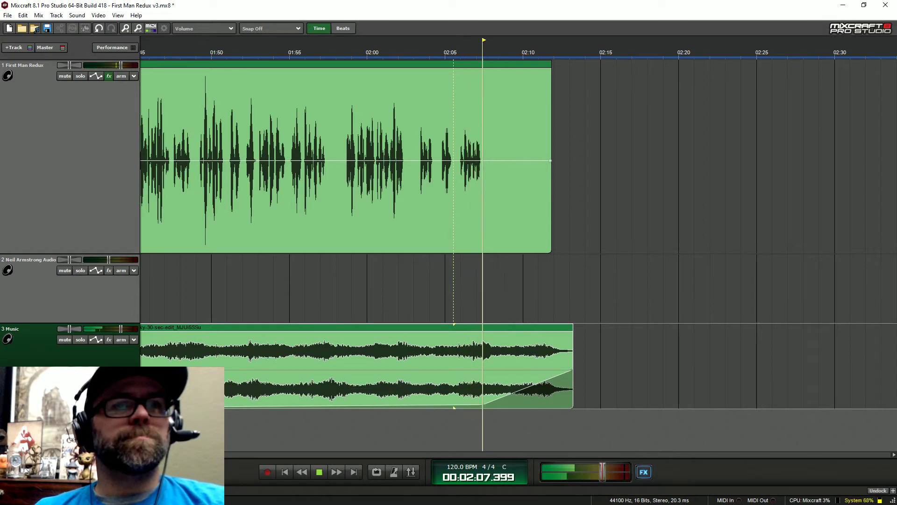
{"action": "scroll", "coordinate": [538, 288], "scroll_direction": "down", "scroll_amount": 1}
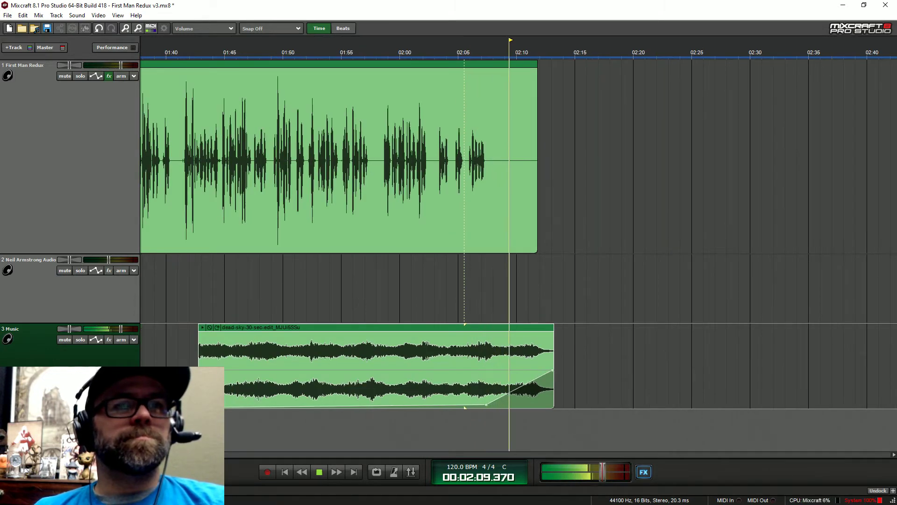
{"action": "scroll", "coordinate": [532, 288], "scroll_direction": "down", "scroll_amount": 1}
{"action": "scroll", "coordinate": [454, 359], "scroll_direction": "down", "scroll_amount": 6}
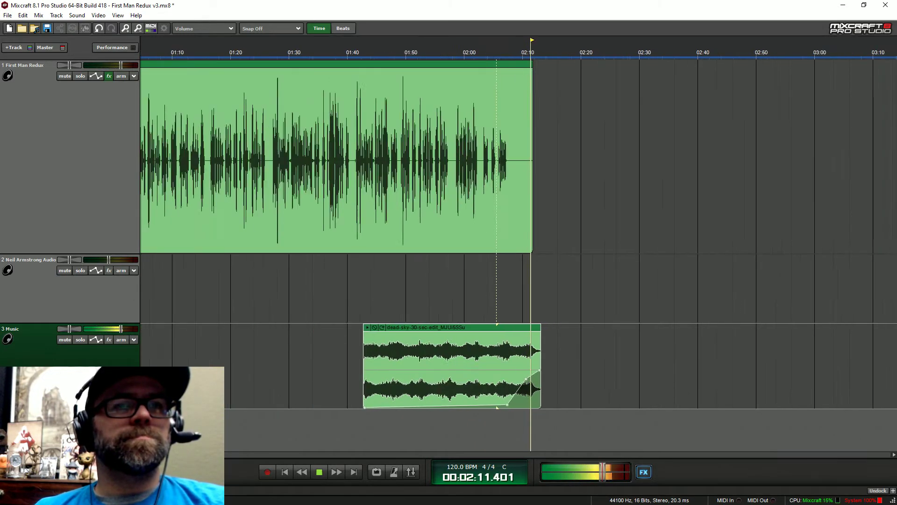
{"action": "key", "text": "space"}
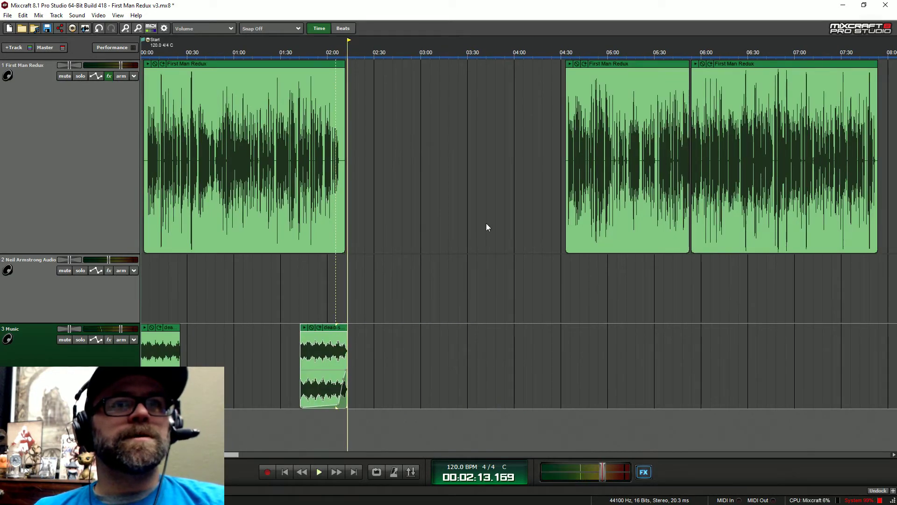
Step: Move the two remaining First Man Redux clips together to start at about 02:11.5, and play the transition from about 02:11
{"action": "left_click_drag", "start_coordinate": [512, 224], "coordinate": [881, 140]}
{"action": "left_click_drag", "start_coordinate": [644, 63], "coordinate": [436, 54]}
{"action": "scroll", "coordinate": [469, 60], "scroll_direction": "up", "scroll_amount": 8}
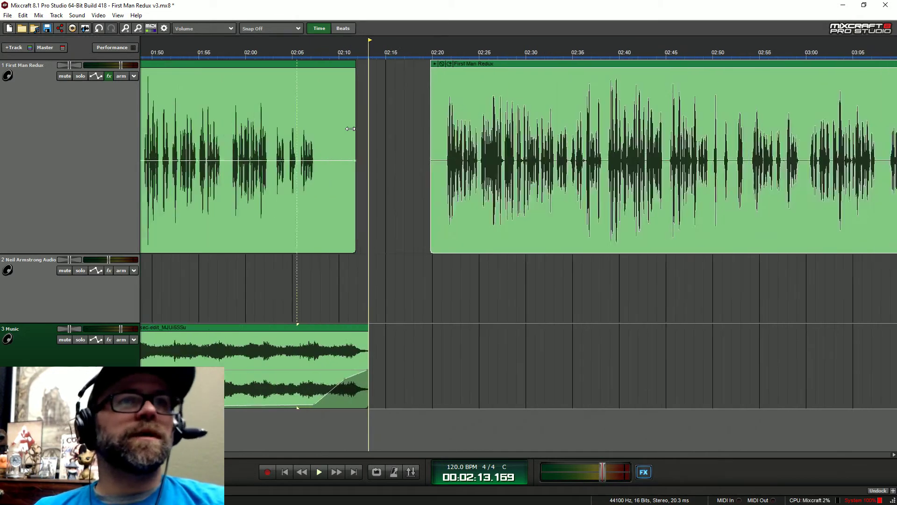
{"action": "left_click_drag", "start_coordinate": [470, 59], "coordinate": [399, 67]}
{"action": "left_click", "coordinate": [348, 50]}
{"action": "key", "text": "space"}
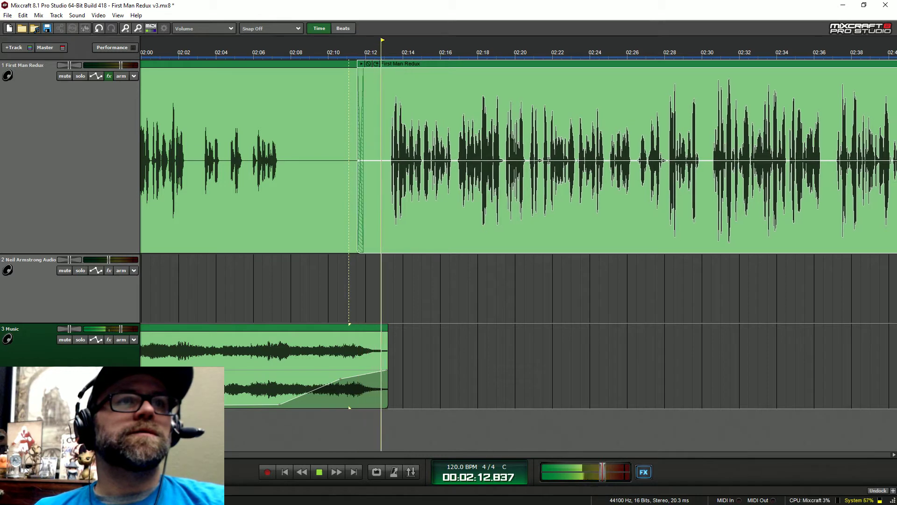
{"action": "key", "text": "space"}
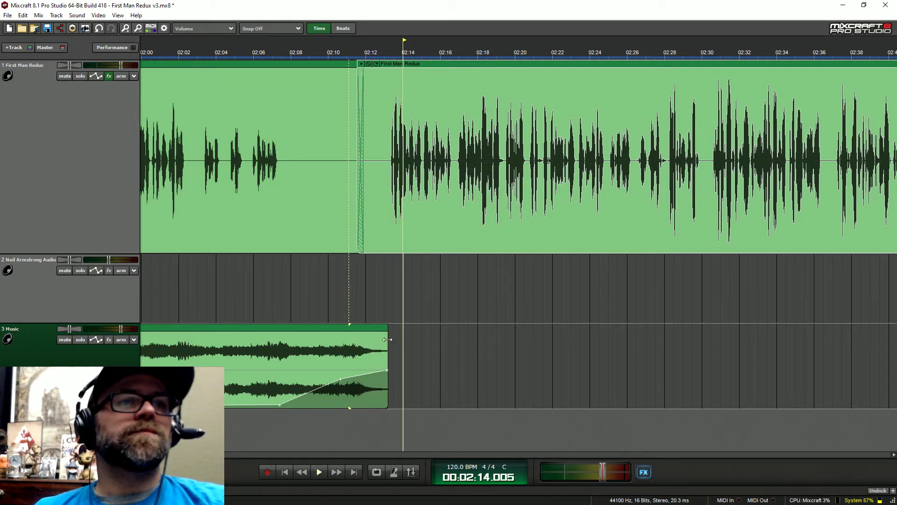
Step: Extend the end of the second music clip slightly to about 02:13.3 and play the transition from about 02:12
{"action": "mouse_move", "coordinate": [387, 339]}
{"action": "left_mouse_down"}
{"action": "mouse_move", "coordinate": [405, 340]}
{"action": "mouse_move", "coordinate": [396, 341]}
{"action": "left_mouse_up"}
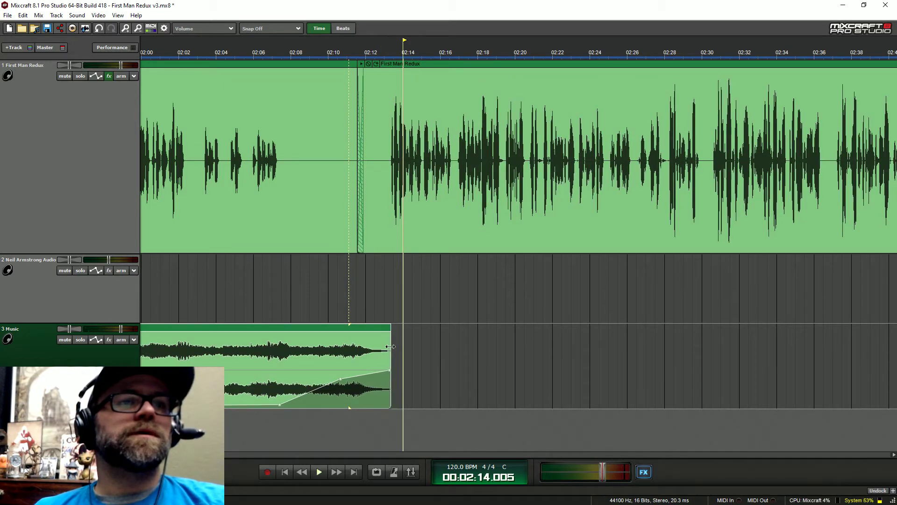
{"action": "left_click", "coordinate": [363, 50]}
{"action": "key", "text": "space"}
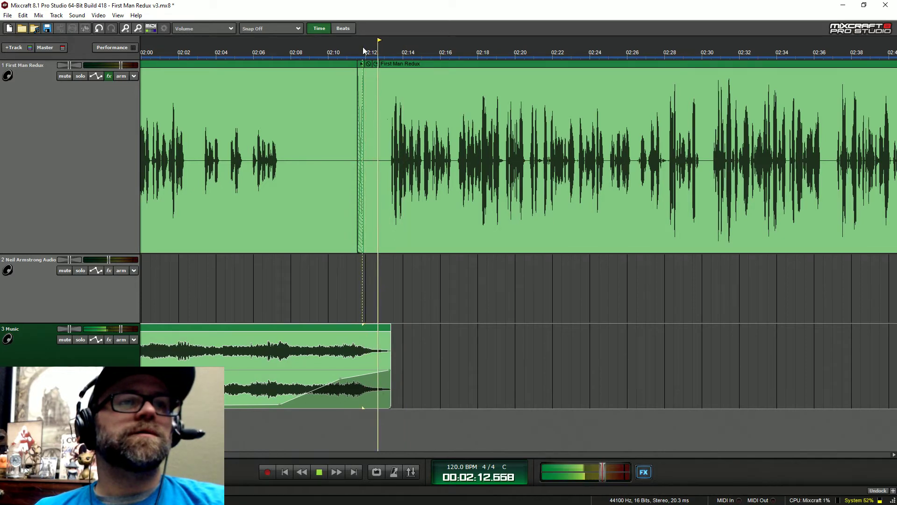
{"action": "scroll", "coordinate": [721, 288], "scroll_direction": "down", "scroll_amount": 2}
{"action": "key", "text": "space"}
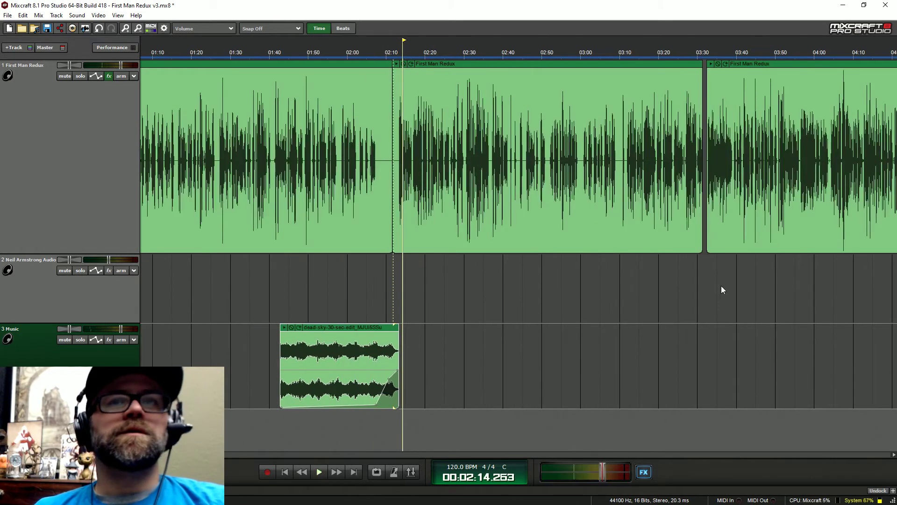
Step: Shift the two later First Man Redux clips together slightly earlier to start at about 02:11, and play from about 02:10
{"action": "scroll", "coordinate": [726, 296], "scroll_direction": "down", "scroll_amount": 3}
{"action": "left_click_drag", "start_coordinate": [713, 295], "coordinate": [478, 152]}
{"action": "scroll", "coordinate": [489, 67], "scroll_direction": "up", "scroll_amount": 5}
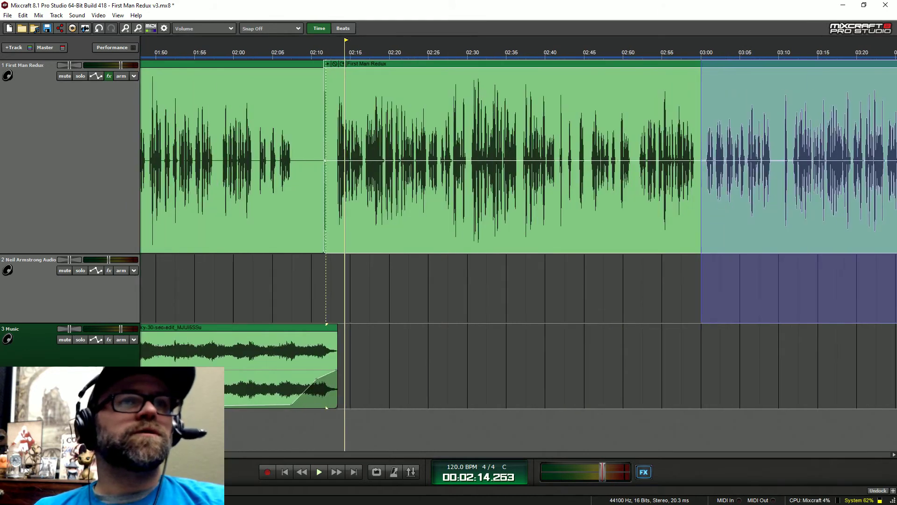
{"action": "left_click_drag", "start_coordinate": [490, 67], "coordinate": [477, 67]}
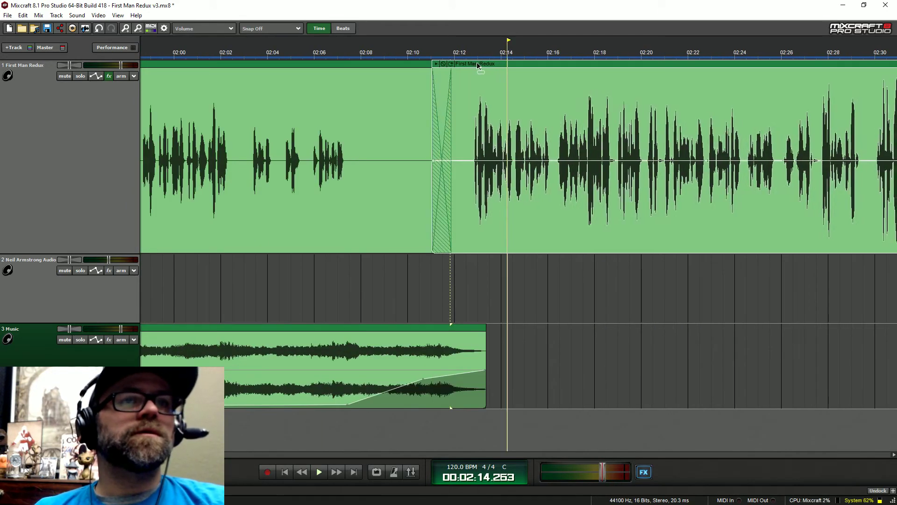
{"action": "left_click", "coordinate": [415, 50]}
{"action": "key", "text": "space"}
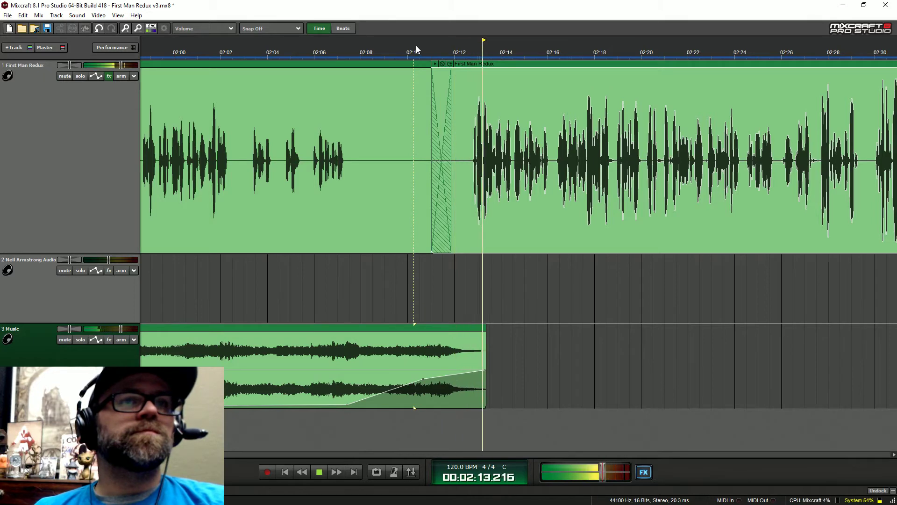
{"action": "key", "text": "space"}
Step: Examine the end of the second music clip around 02:13 closely and play the voice entry from about 02:12.7
{"action": "scroll", "coordinate": [417, 50], "scroll_direction": "up", "scroll_amount": 3}
{"action": "scroll", "coordinate": [519, 154], "scroll_direction": "up", "scroll_amount": 3}
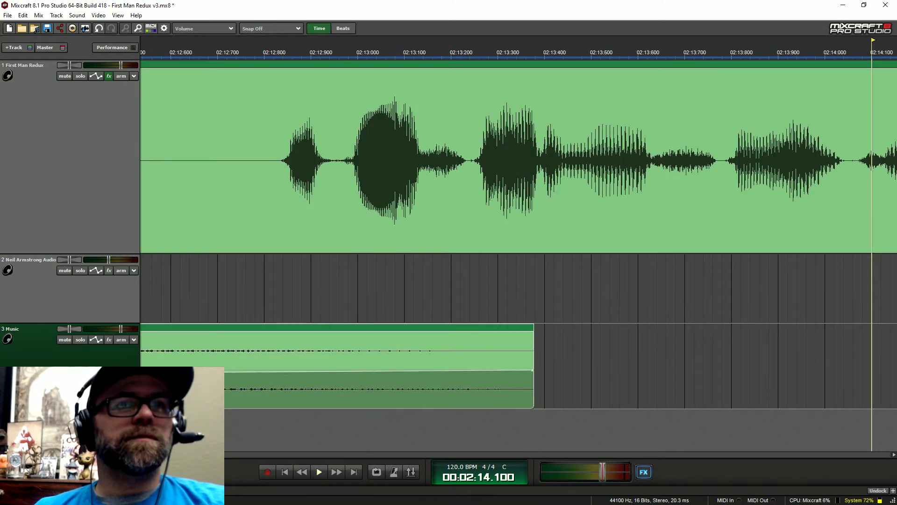
{"action": "scroll", "coordinate": [534, 370], "scroll_direction": "down", "scroll_amount": 3}
{"action": "left_click", "coordinate": [456, 40]}
{"action": "key", "text": "space"}
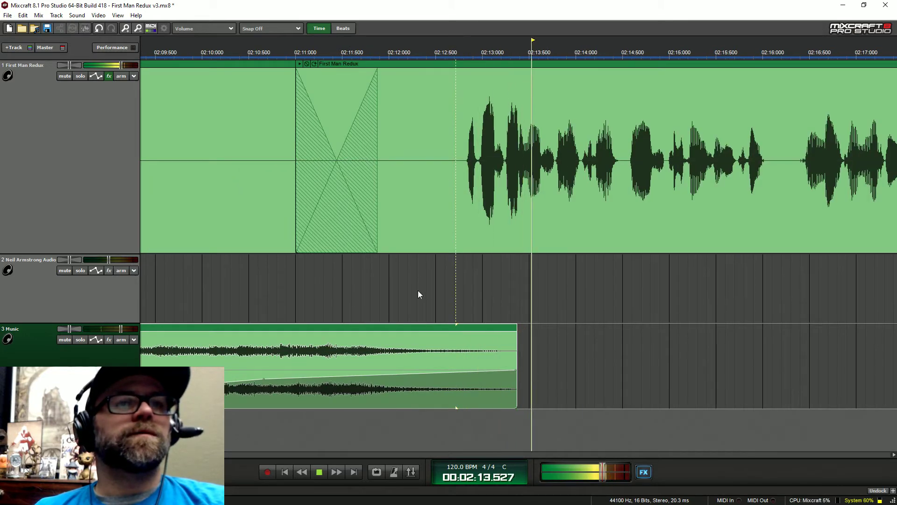
{"action": "scroll", "coordinate": [418, 294], "scroll_direction": "down", "scroll_amount": 2}
{"action": "scroll", "coordinate": [491, 331], "scroll_direction": "down", "scroll_amount": 1}
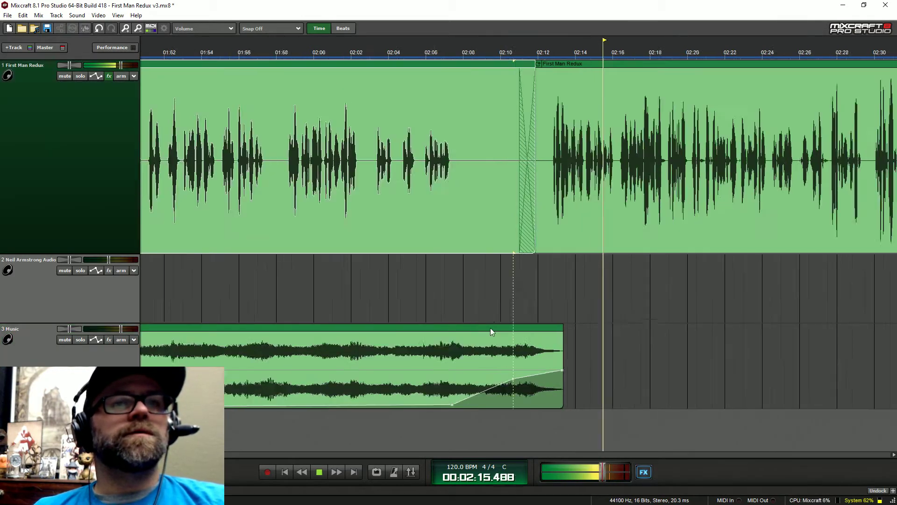
{"action": "scroll", "coordinate": [490, 327], "scroll_direction": "down", "scroll_amount": 1}
{"action": "key", "text": "space"}
Step: Paste a copy of the second music clip near the last voice clip and start it at about 05:05, its volume rise beginning at 05:29.6
{"action": "scroll", "coordinate": [490, 327], "scroll_direction": "down", "scroll_amount": 3}
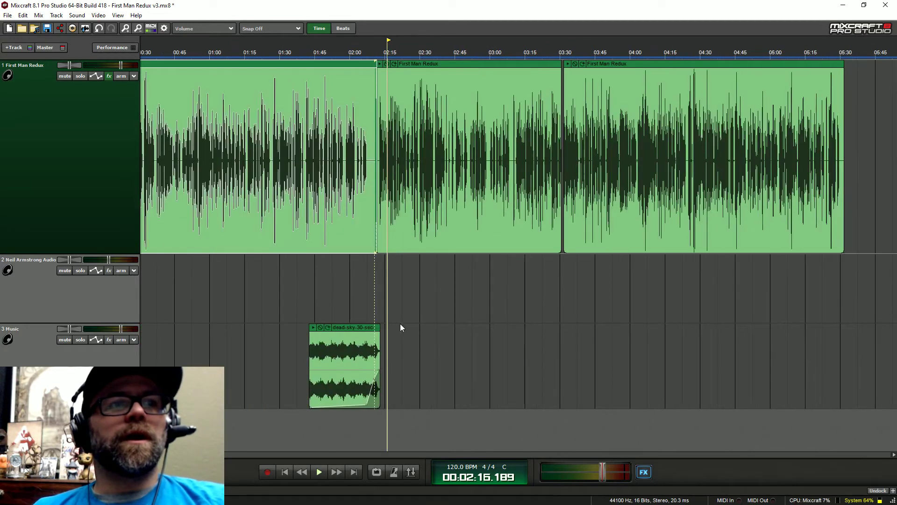
{"action": "left_click", "coordinate": [359, 330]}
{"action": "left_click", "coordinate": [837, 52]}
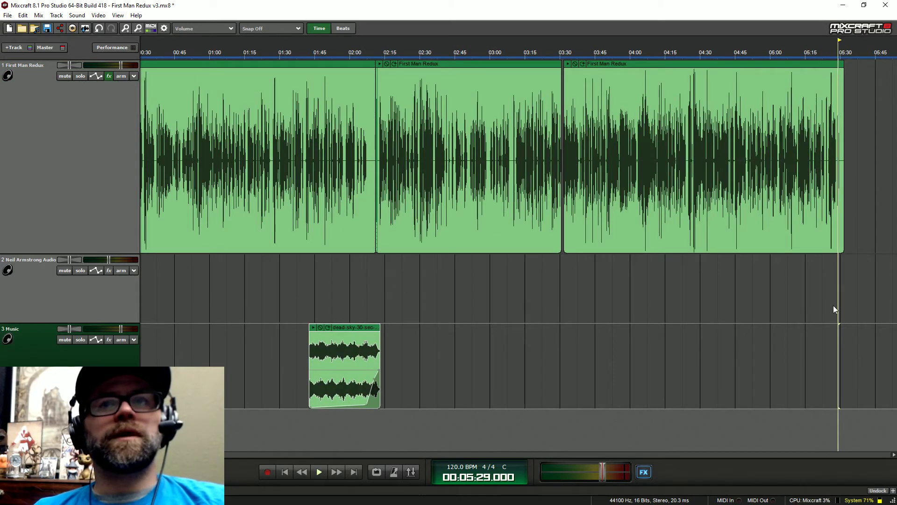
{"action": "left_click", "coordinate": [822, 328]}
{"action": "key", "text": "ctrl+v"}
{"action": "scroll", "coordinate": [814, 332], "scroll_direction": "up", "scroll_amount": 2}
{"action": "scroll", "coordinate": [813, 335], "scroll_direction": "right", "scroll_amount": 3}
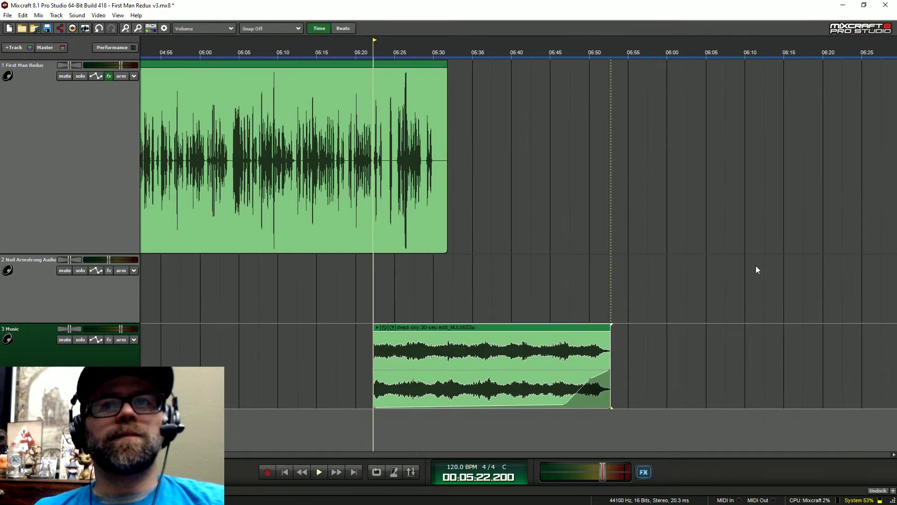
{"action": "left_click", "coordinate": [432, 53]}
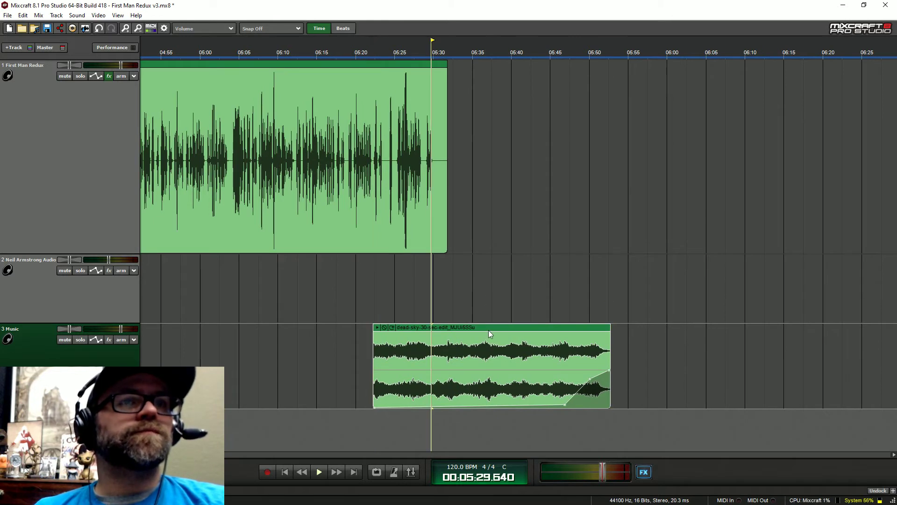
{"action": "left_click_drag", "start_coordinate": [489, 330], "coordinate": [348, 328]}
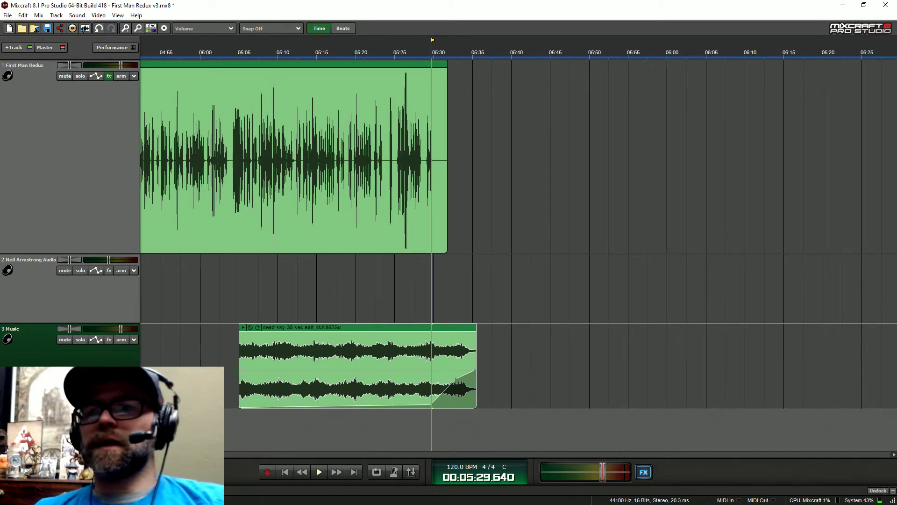
Step: Play the volume rise at the end of the third music clip from about 05:28
{"action": "left_click", "coordinate": [839, 411]}
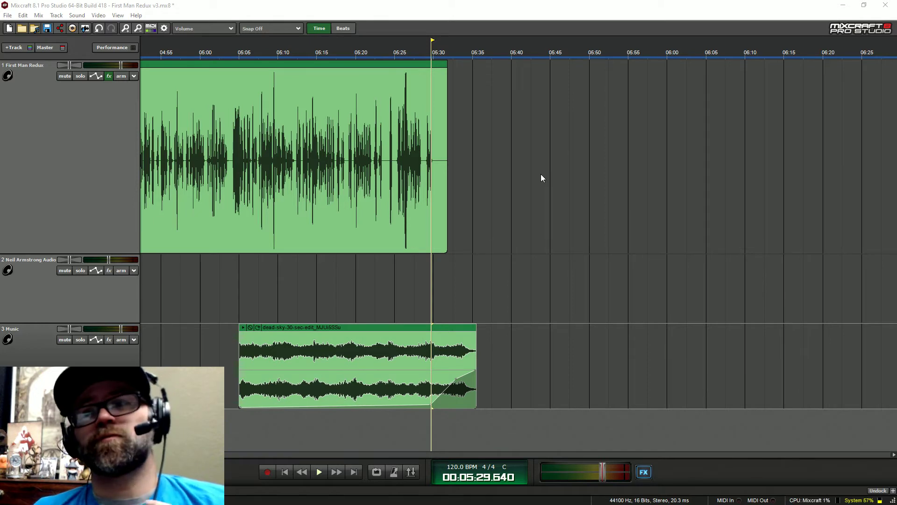
{"action": "scroll", "coordinate": [526, 181], "scroll_direction": "up", "scroll_amount": 1}
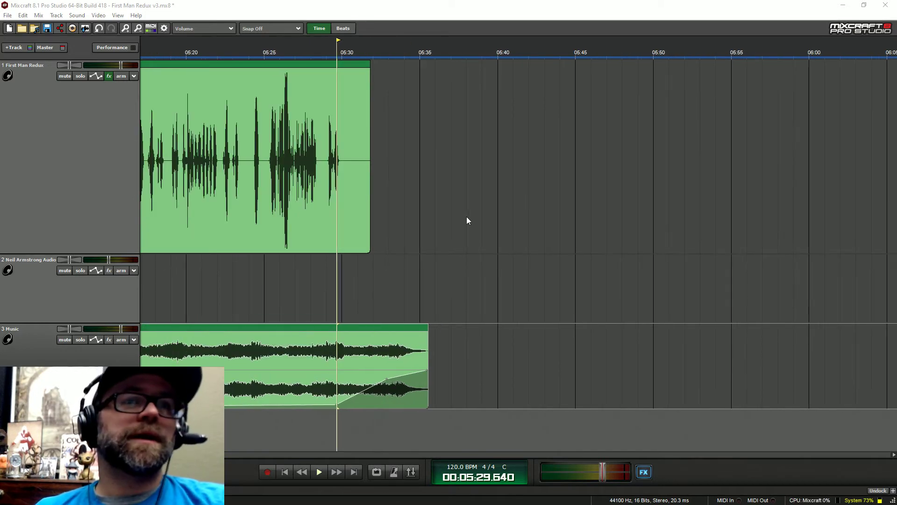
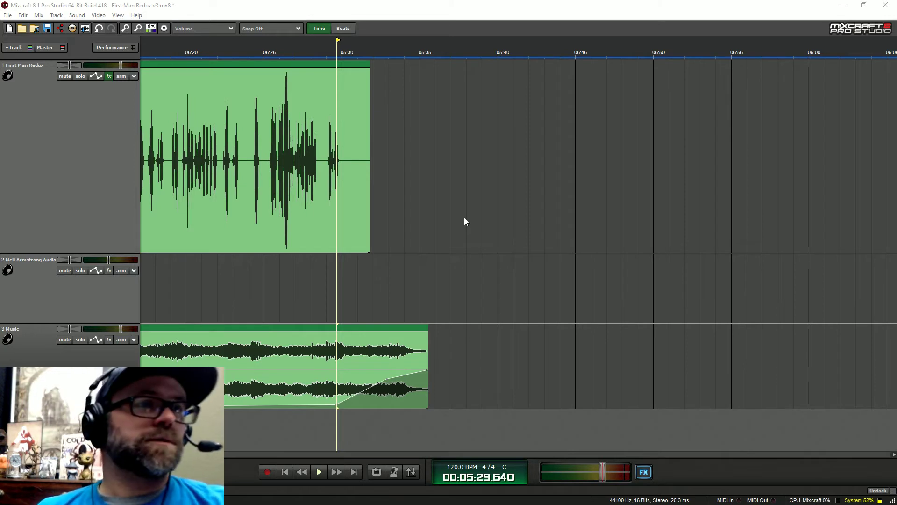
{"action": "scroll", "coordinate": [398, 219], "scroll_direction": "up", "scroll_amount": 3}
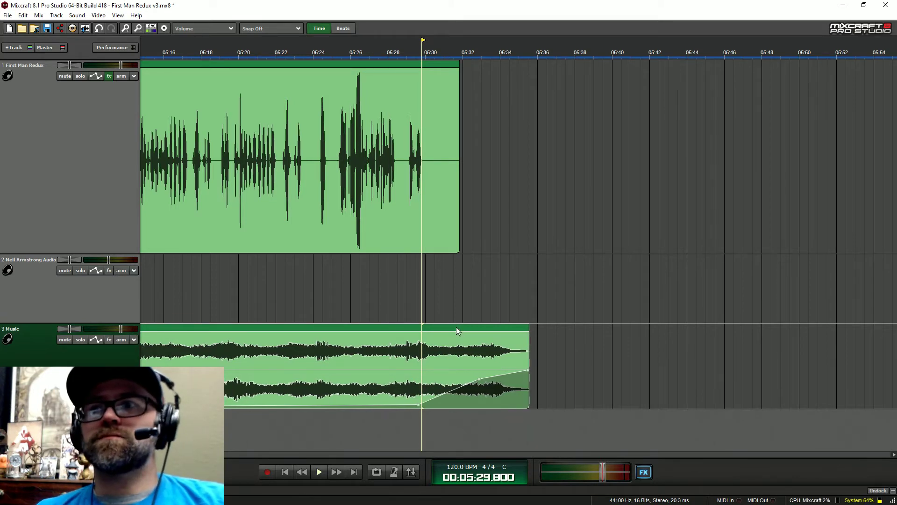
{"action": "left_click", "coordinate": [397, 48]}
{"action": "key", "text": "space"}
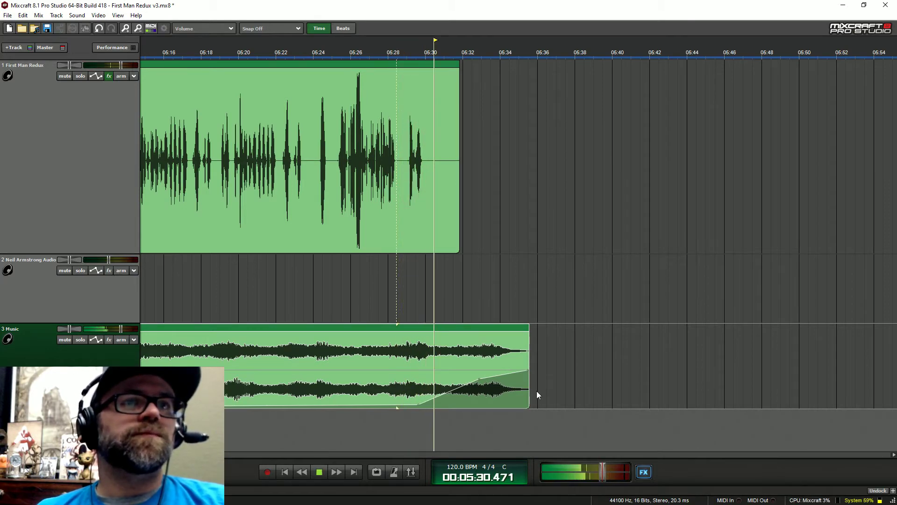
{"action": "scroll", "coordinate": [525, 388], "scroll_direction": "down", "scroll_amount": 5}
{"action": "key", "text": "space"}
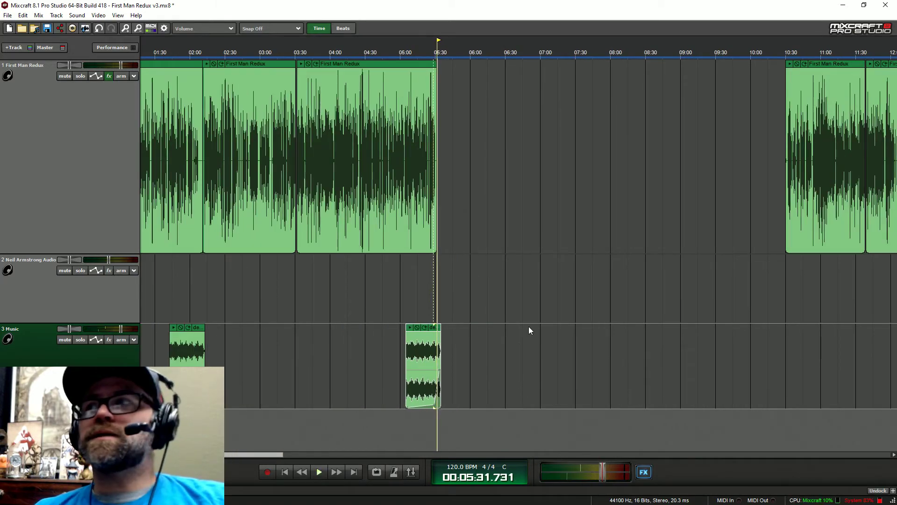
Step: Select all clips after the long gap on every track and move them together earlier, the first voice clip starting at about 05:33.5
{"action": "scroll", "coordinate": [542, 309], "scroll_direction": "down", "scroll_amount": 4}
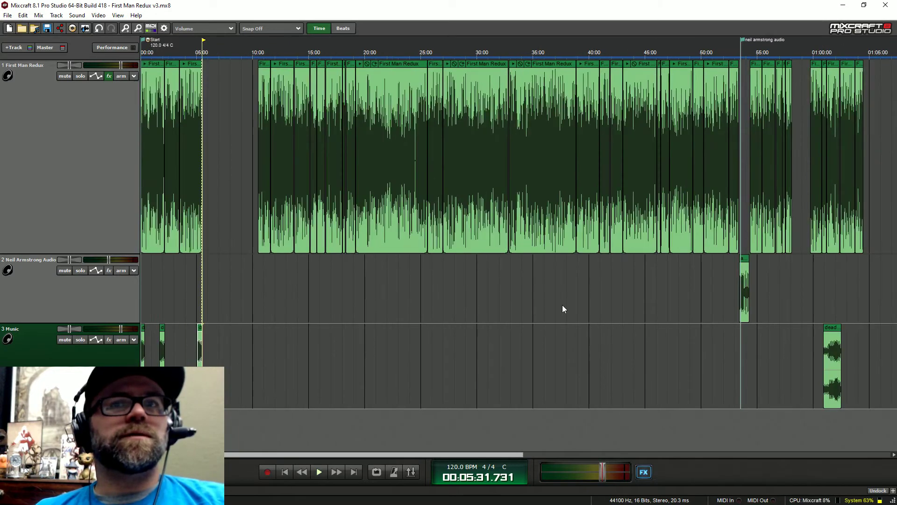
{"action": "left_click_drag", "start_coordinate": [858, 395], "coordinate": [280, 184]}
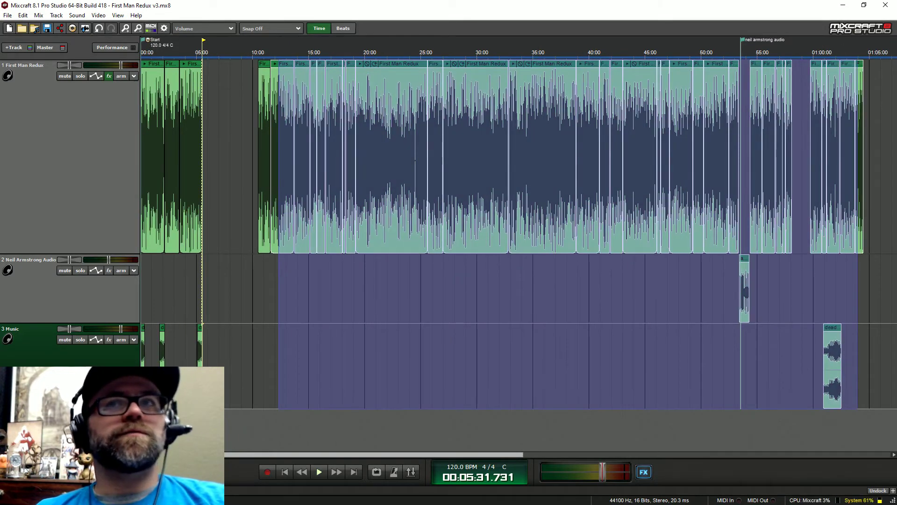
{"action": "left_click_drag", "start_coordinate": [858, 358], "coordinate": [229, 156]}
{"action": "scroll", "coordinate": [246, 161], "scroll_direction": "up", "scroll_amount": 2}
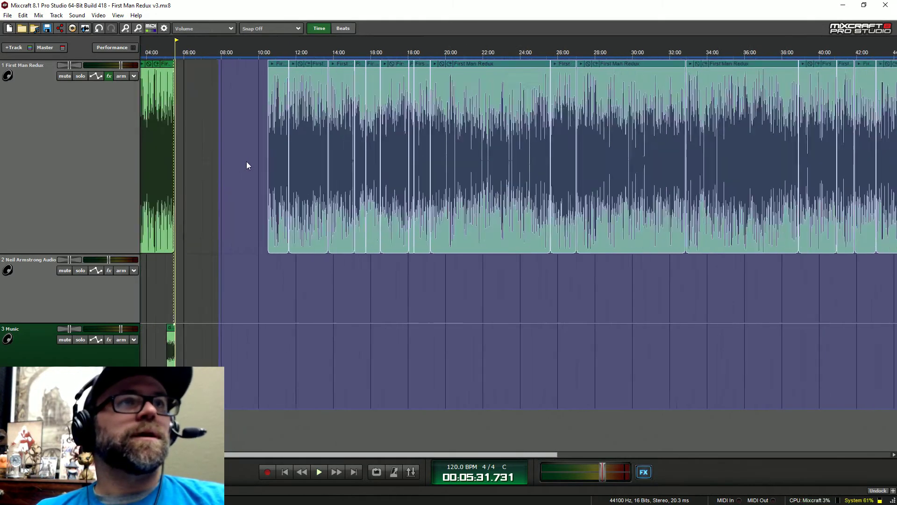
{"action": "scroll", "coordinate": [248, 163], "scroll_direction": "left", "scroll_amount": 5}
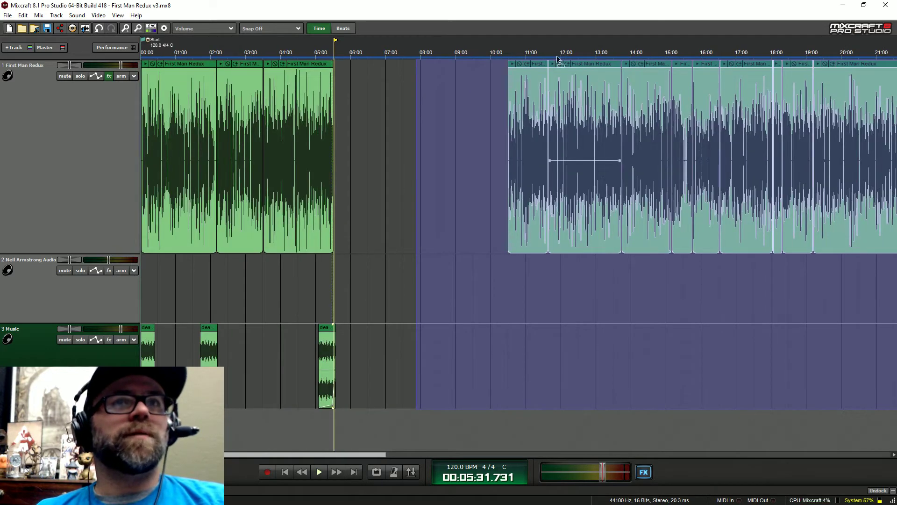
{"action": "key", "text": "Delete"}
{"action": "scroll", "coordinate": [419, 193], "scroll_direction": "up", "scroll_amount": 4}
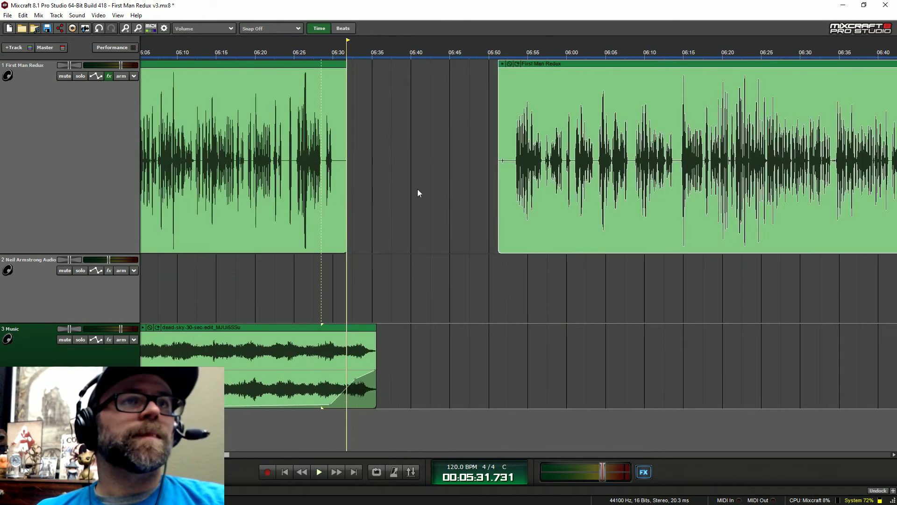
{"action": "scroll", "coordinate": [418, 193], "scroll_direction": "left", "scroll_amount": 2}
{"action": "left_click_drag", "start_coordinate": [622, 64], "coordinate": [465, 51]}
Step: Play the transition from 05:29.4 and trim the start of the following First Man Redux clip to about 05:35
{"action": "left_click", "coordinate": [425, 52]}
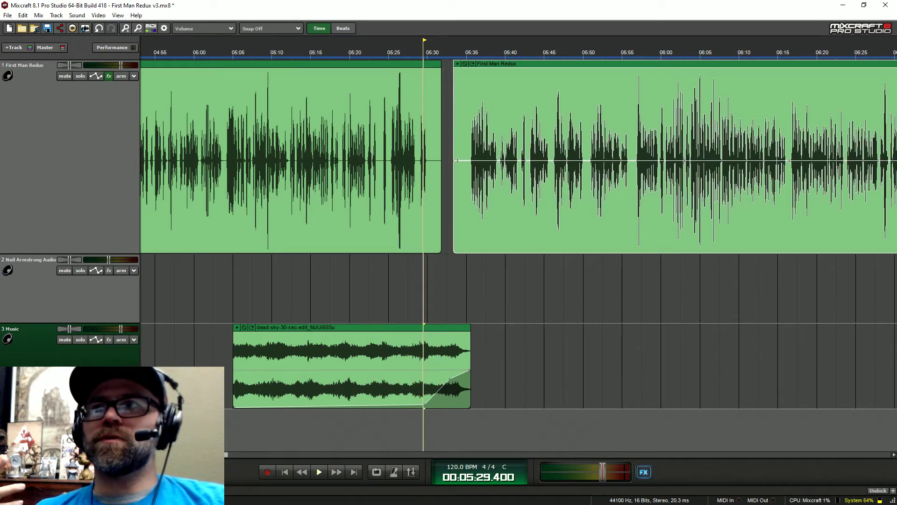
{"action": "key", "text": "space"}
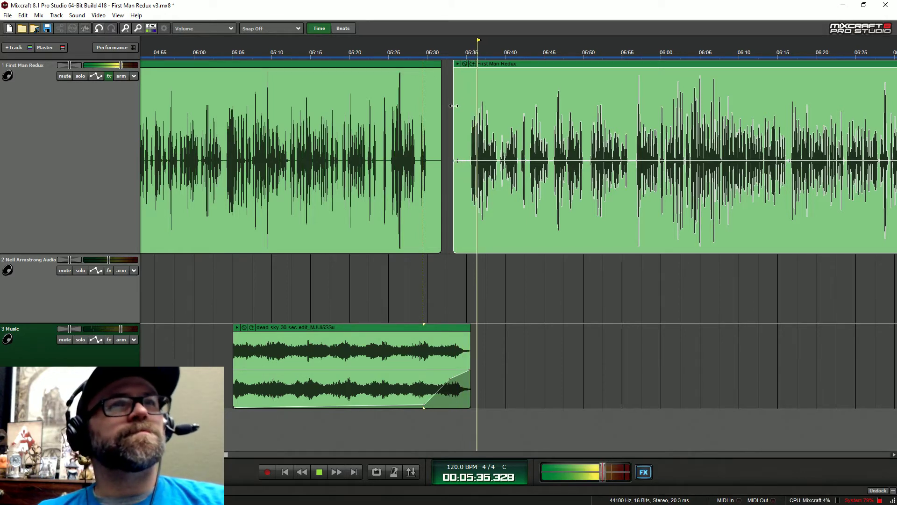
{"action": "left_click_drag", "start_coordinate": [454, 107], "coordinate": [465, 118]}
{"action": "scroll", "coordinate": [548, 298], "scroll_direction": "down", "scroll_amount": 4}
{"action": "key", "text": "space"}
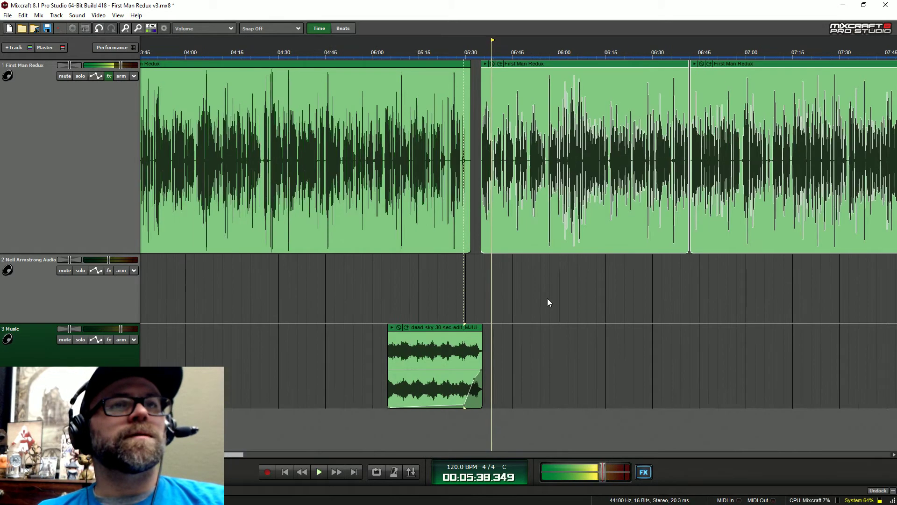
Step: Shift the following First Man Redux clips slightly earlier to start at about 05:34.4, and play the transition from 05:32.8
{"action": "scroll", "coordinate": [548, 298], "scroll_direction": "up", "scroll_amount": 4}
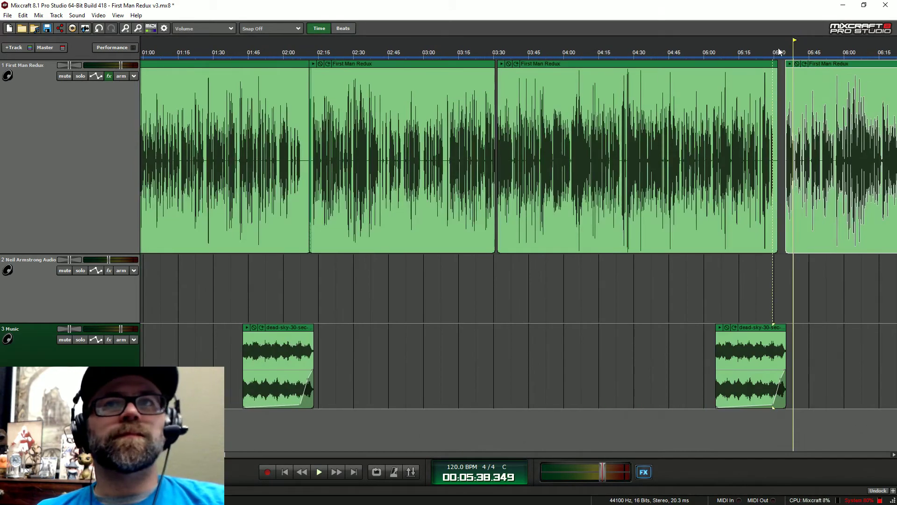
{"action": "left_click", "coordinate": [779, 52]}
{"action": "scroll", "coordinate": [722, 139], "scroll_direction": "up", "scroll_amount": 3}
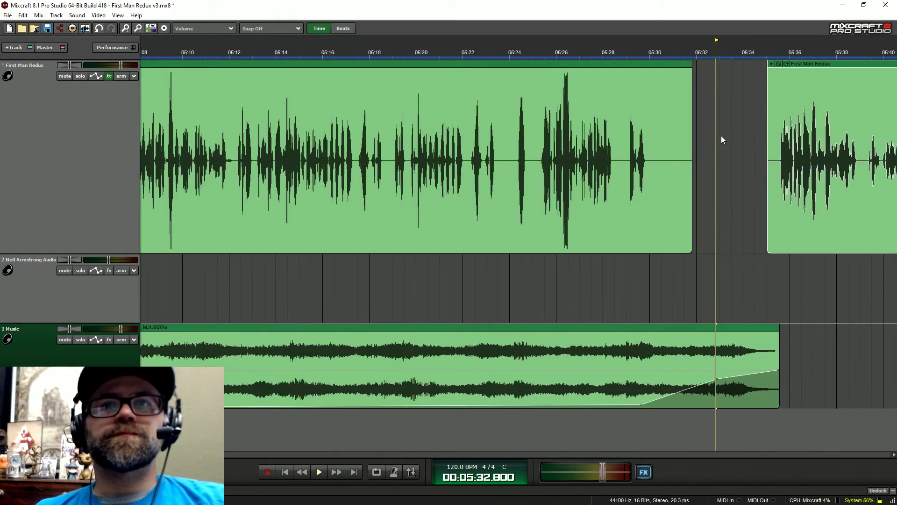
{"action": "scroll", "coordinate": [722, 136], "scroll_direction": "right", "scroll_amount": 2}
{"action": "mouse_move", "coordinate": [709, 65]}
{"action": "left_mouse_down"}
{"action": "mouse_move", "coordinate": [684, 65]}
{"action": "mouse_move", "coordinate": [700, 66]}
{"action": "left_mouse_up"}
{"action": "key", "text": "space"}
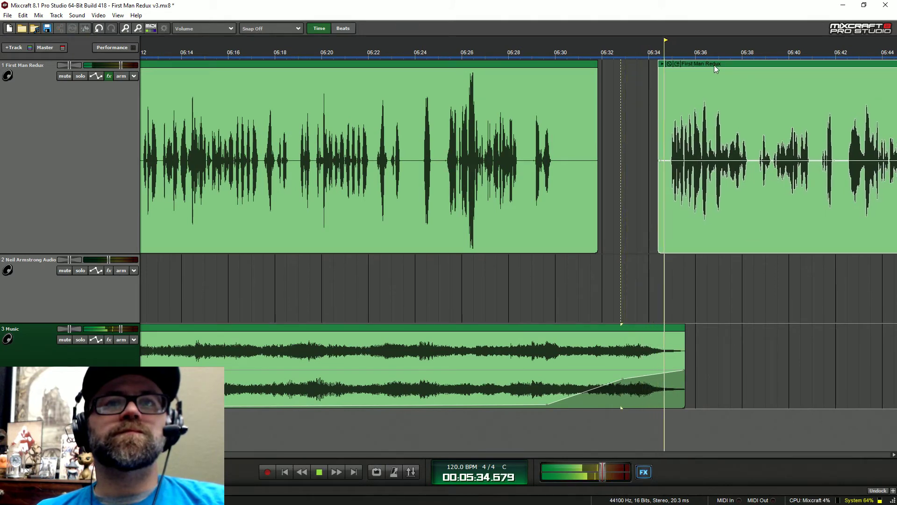
{"action": "scroll", "coordinate": [683, 336], "scroll_direction": "up", "scroll_amount": 3}
{"action": "key", "text": "space"}
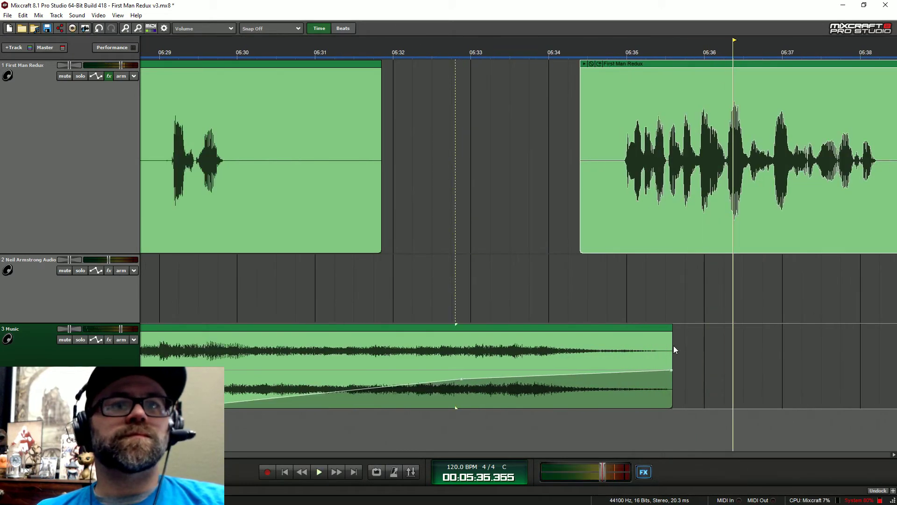
Step: Fade the third music clip's volume to silence at its end, starting the drop at about 05:35.3, and play from about 05:32.6
{"action": "mouse_move", "coordinate": [674, 346]}
{"action": "left_mouse_down"}
{"action": "mouse_move", "coordinate": [701, 346]}
{"action": "mouse_move", "coordinate": [672, 348]}
{"action": "left_mouse_up"}
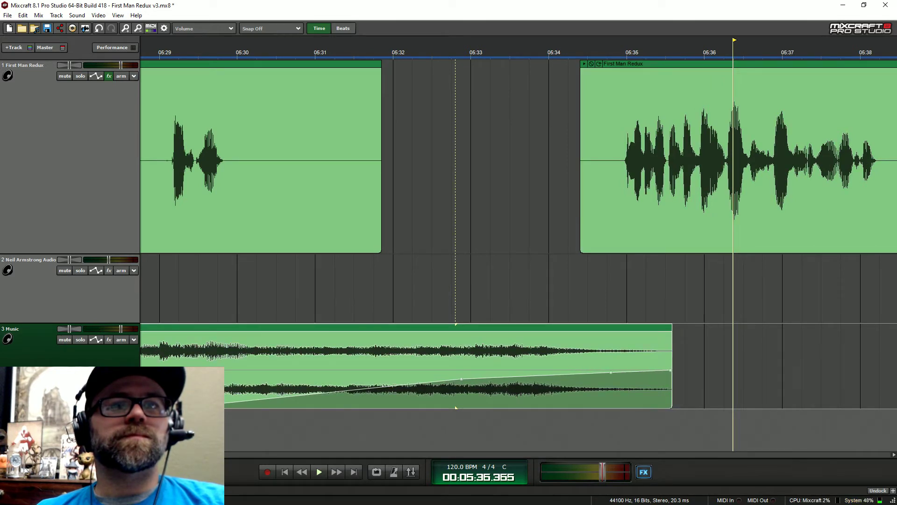
{"action": "left_click_drag", "start_coordinate": [672, 371], "coordinate": [671, 408]}
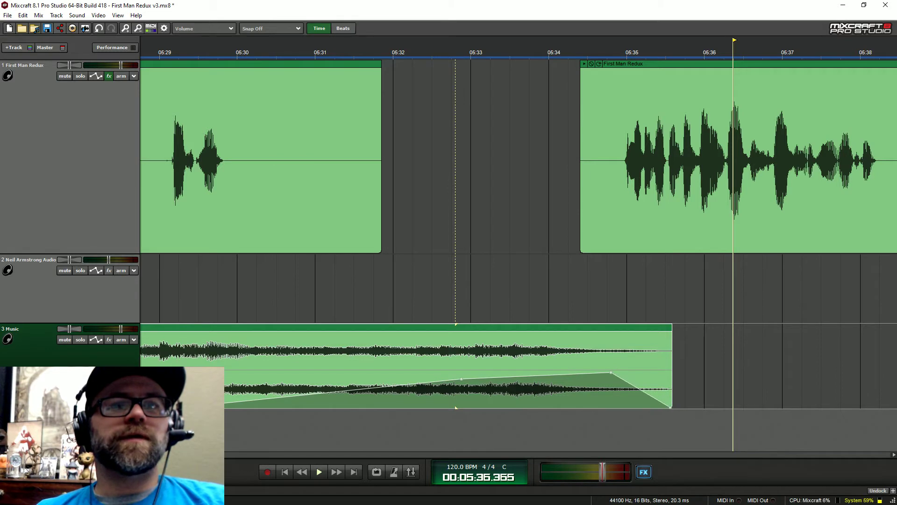
{"action": "left_click_drag", "start_coordinate": [611, 373], "coordinate": [643, 370]}
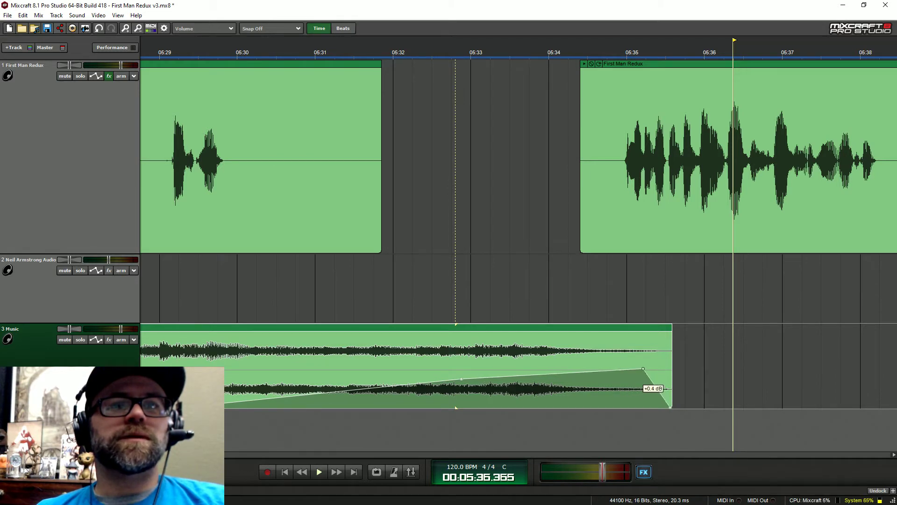
{"action": "left_click", "coordinate": [438, 42]}
{"action": "key", "text": "space"}
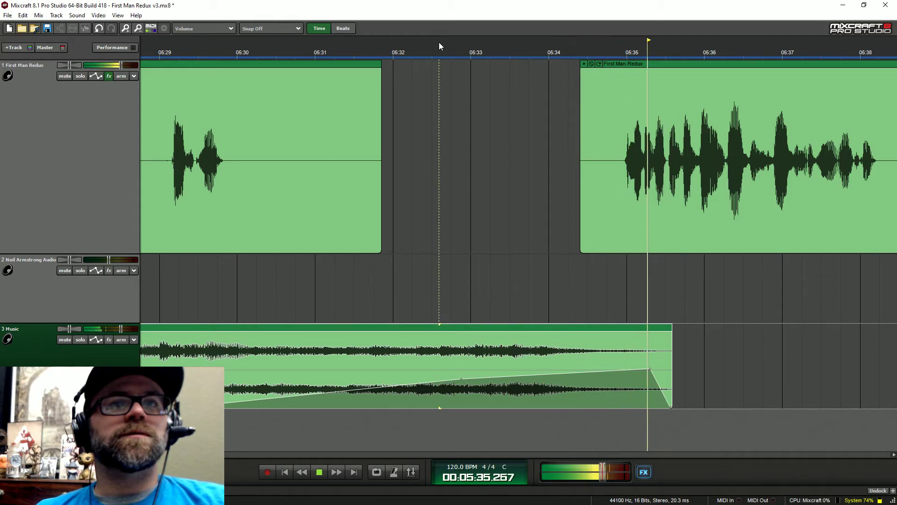
Step: Trim the silent start of the First Man Redux clip after the third music clip to about 05:34.9 and stop playback
{"action": "left_click_drag", "start_coordinate": [581, 89], "coordinate": [615, 88]}
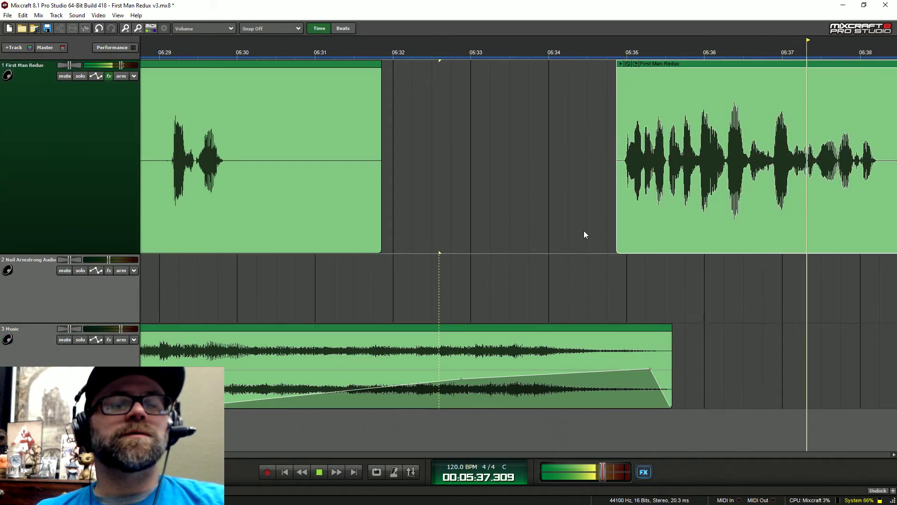
{"action": "scroll", "coordinate": [585, 234], "scroll_direction": "down", "scroll_amount": 3}
{"action": "scroll", "coordinate": [584, 231], "scroll_direction": "down", "scroll_amount": 8}
{"action": "key", "text": "space"}
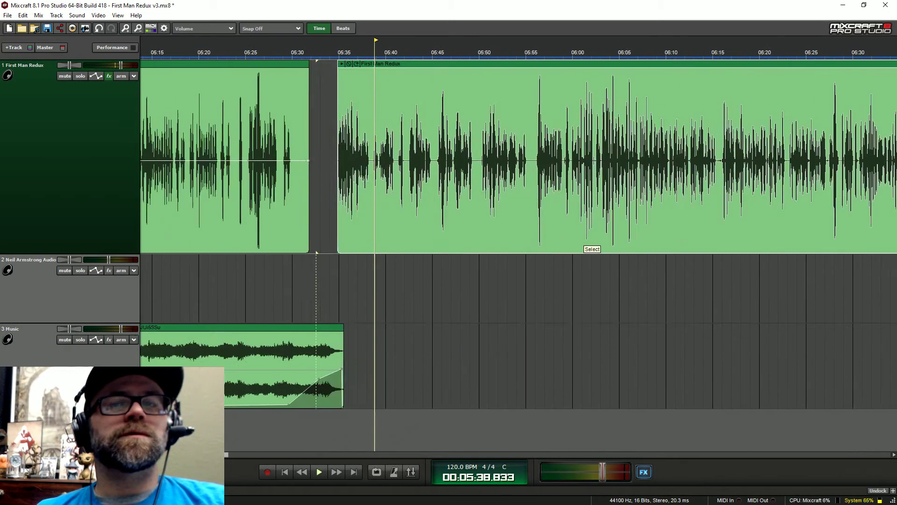
Step: Paste a copy of the third music clip under the voice clip ending near 53:11 and start it at about 52:45
{"action": "scroll", "coordinate": [583, 230], "scroll_direction": "down", "scroll_amount": 6}
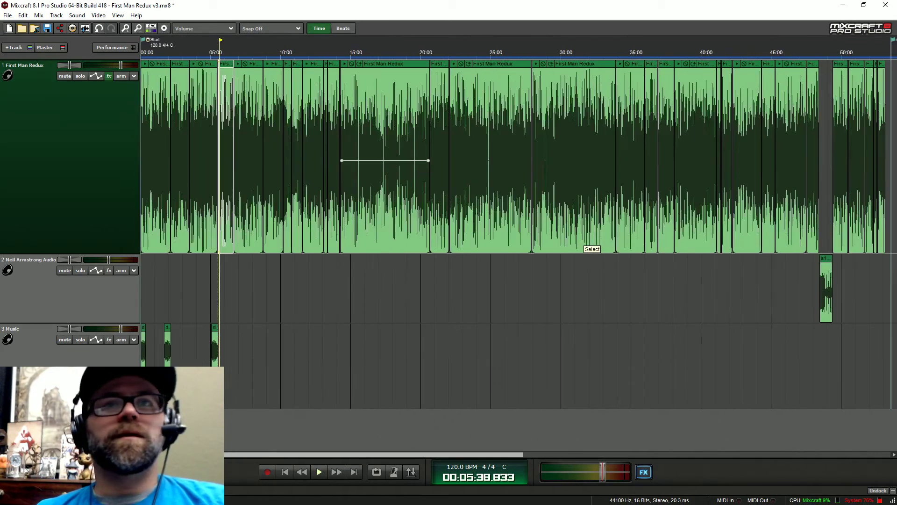
{"action": "scroll", "coordinate": [584, 233], "scroll_direction": "right", "scroll_amount": 3}
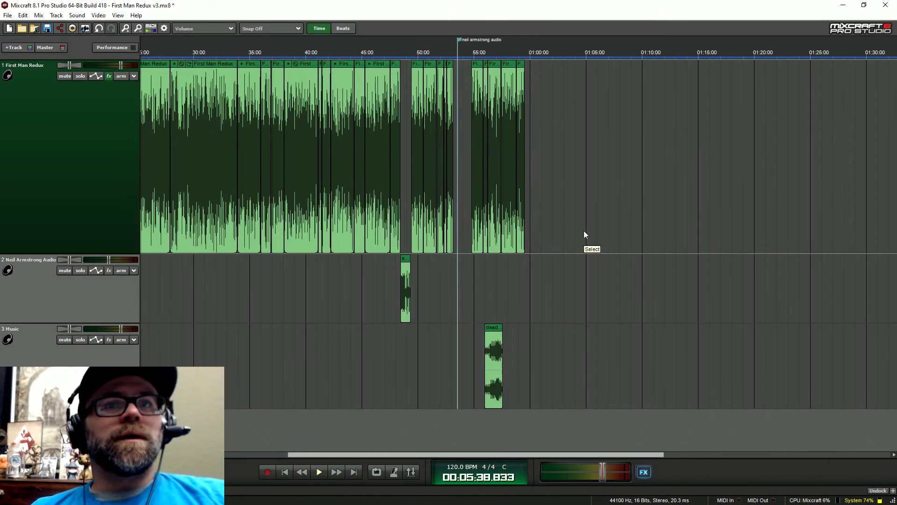
{"action": "left_click", "coordinate": [444, 48]}
{"action": "scroll", "coordinate": [444, 48], "scroll_direction": "left", "scroll_amount": 9}
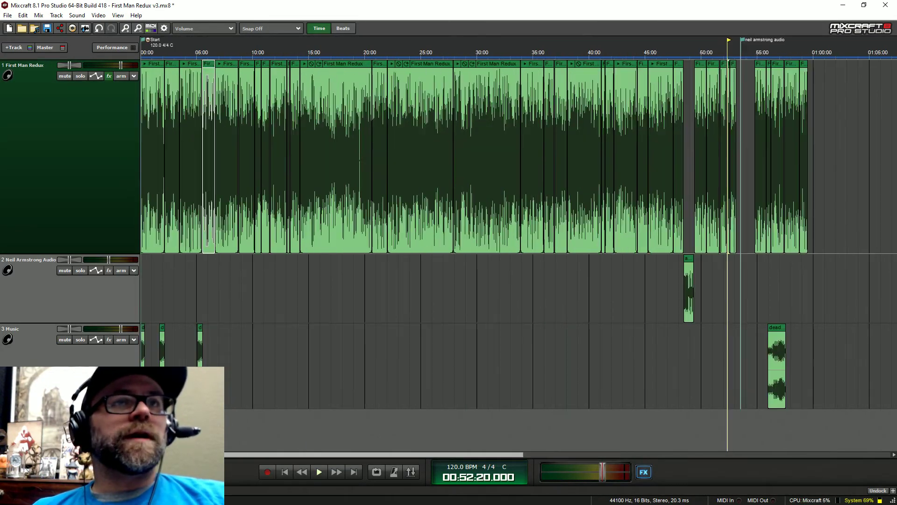
{"action": "left_click", "coordinate": [199, 330]}
{"action": "left_click", "coordinate": [734, 65]}
{"action": "scroll", "coordinate": [714, 268], "scroll_direction": "up", "scroll_amount": 6}
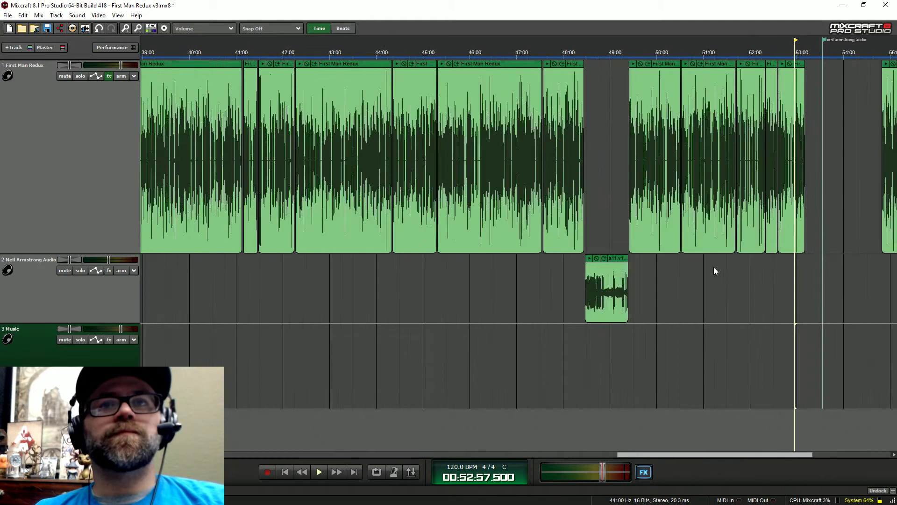
{"action": "left_click", "coordinate": [337, 353]}
{"action": "key", "text": "ctrl+v"}
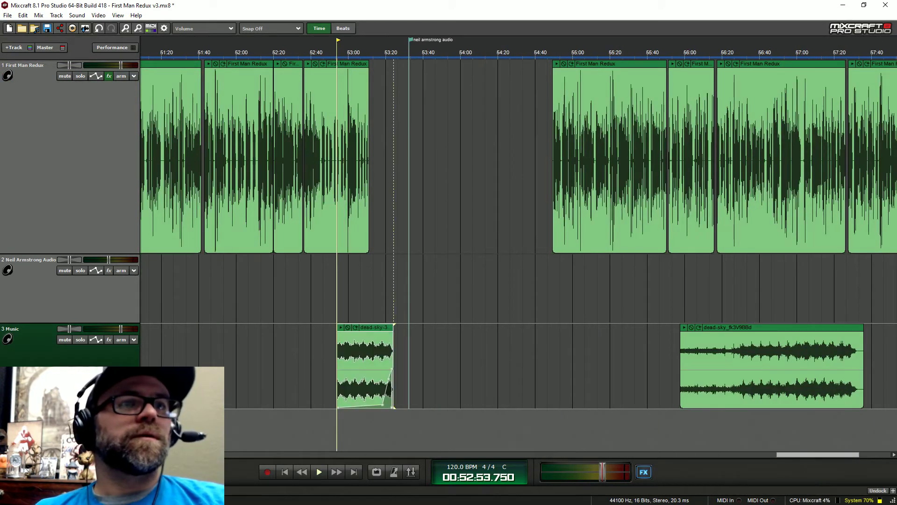
{"action": "scroll", "coordinate": [503, 24], "scroll_direction": "up", "scroll_amount": 3}
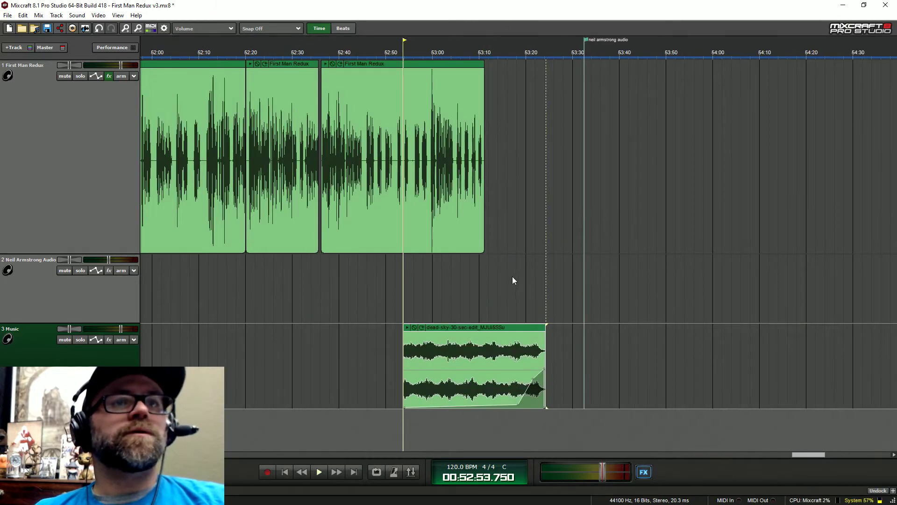
{"action": "left_click_drag", "start_coordinate": [504, 328], "coordinate": [465, 328]}
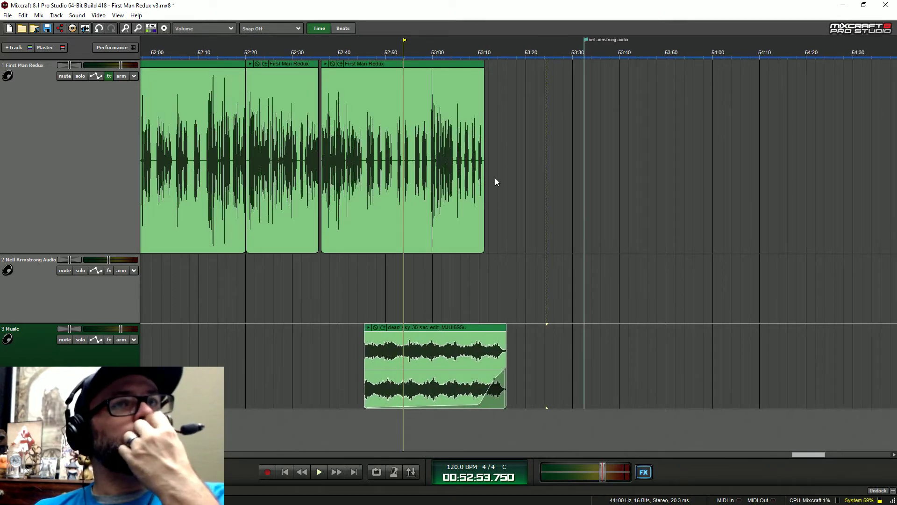
Step: Play the end of the newly pasted music clip from 53:08.3 through its fade-out
{"action": "left_click", "coordinate": [475, 49]}
{"action": "scroll", "coordinate": [545, 234], "scroll_direction": "up", "scroll_amount": 6}
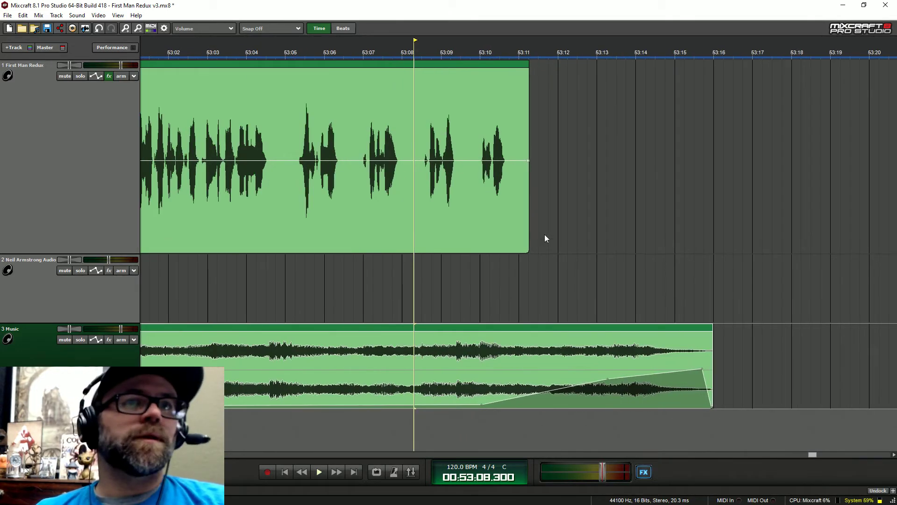
{"action": "key", "text": "space"}
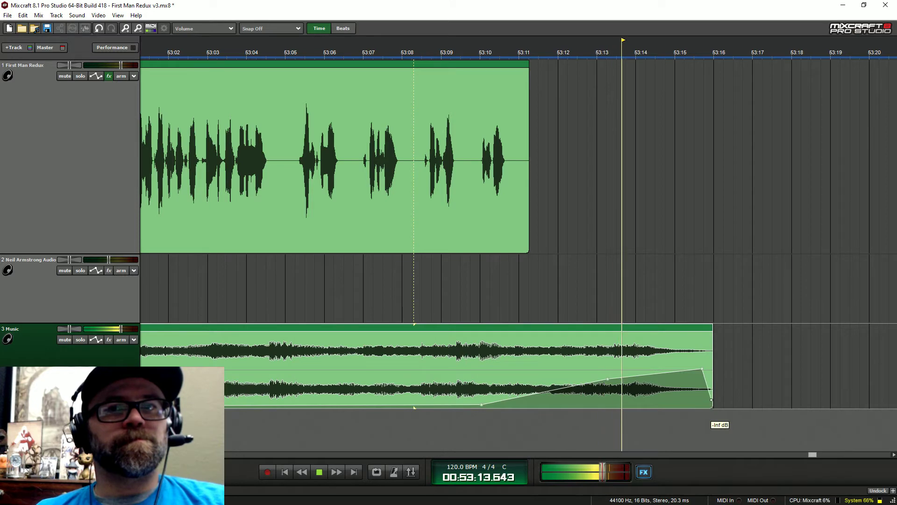
{"action": "scroll", "coordinate": [728, 390], "scroll_direction": "down", "scroll_amount": 3}
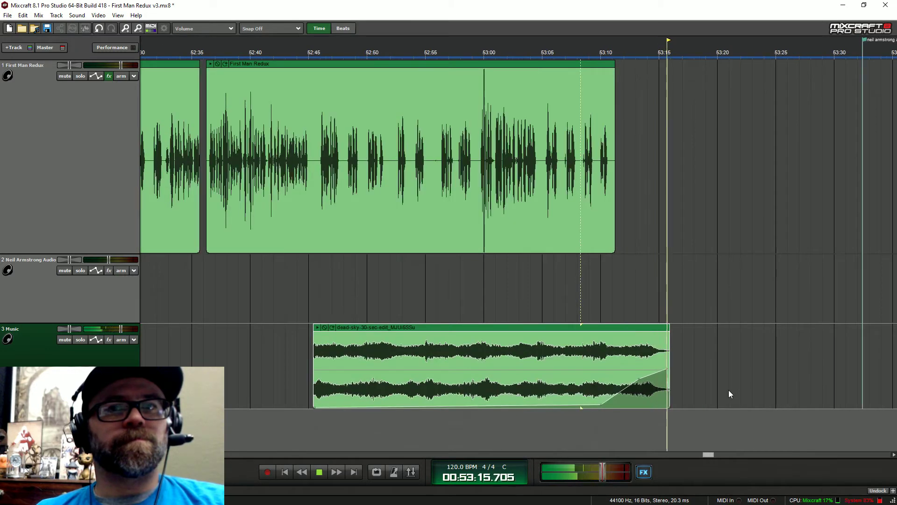
{"action": "scroll", "coordinate": [728, 389], "scroll_direction": "down", "scroll_amount": 3}
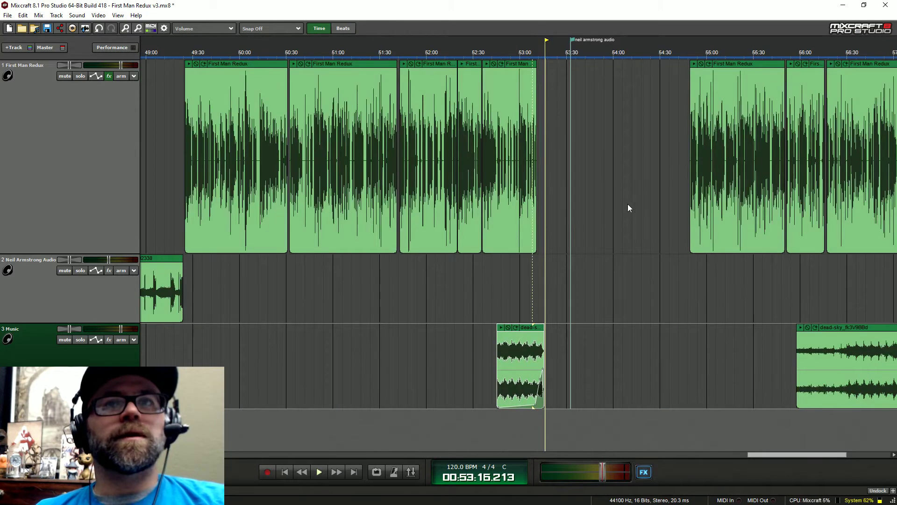
{"action": "scroll", "coordinate": [623, 201], "scroll_direction": "right", "scroll_amount": 3}
{"action": "scroll", "coordinate": [459, 178], "scroll_direction": "down", "scroll_amount": 2}
{"action": "left_click_drag", "start_coordinate": [458, 178], "coordinate": [789, 225]}
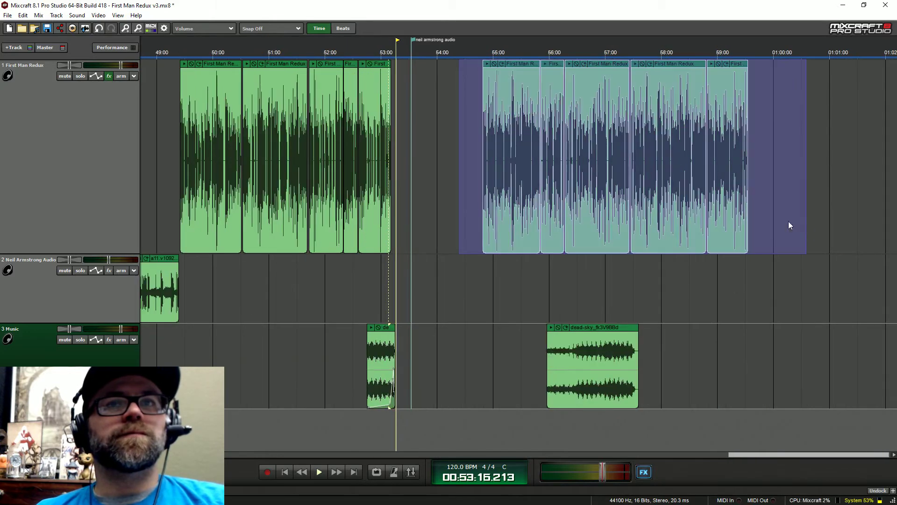
{"action": "left_click_drag", "start_coordinate": [502, 63], "coordinate": [492, 63]}
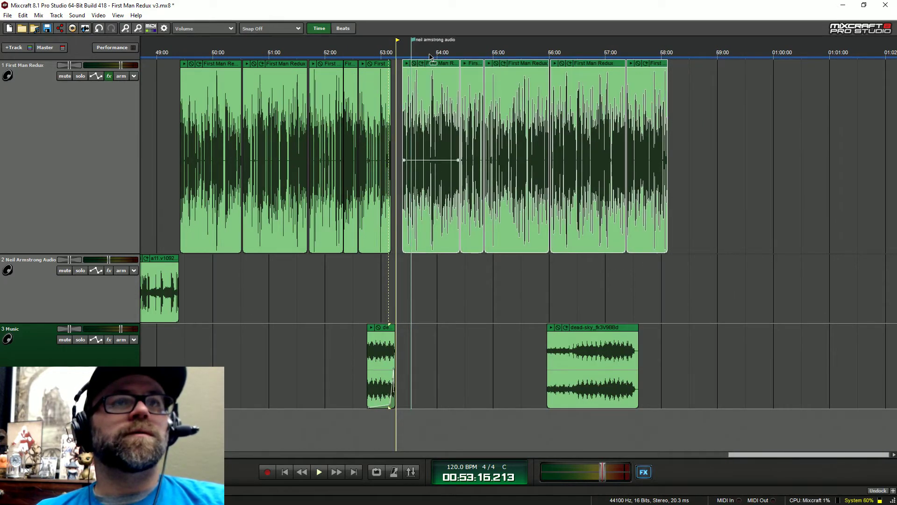
{"action": "left_click_drag", "start_coordinate": [430, 56], "coordinate": [510, 56]}
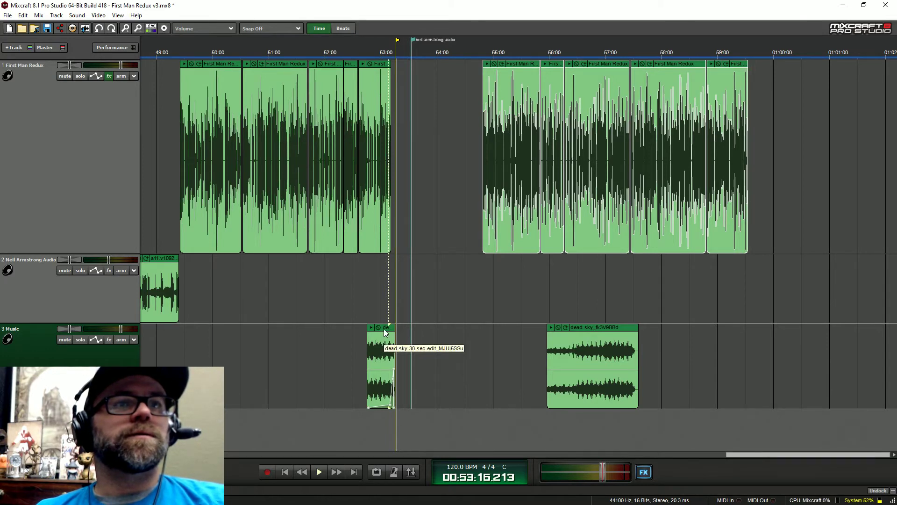
Step: Move the neil armstrong audio marker back to the Neil Armstrong clip near 48:30
{"action": "scroll", "coordinate": [386, 332], "scroll_direction": "down", "scroll_amount": 1}
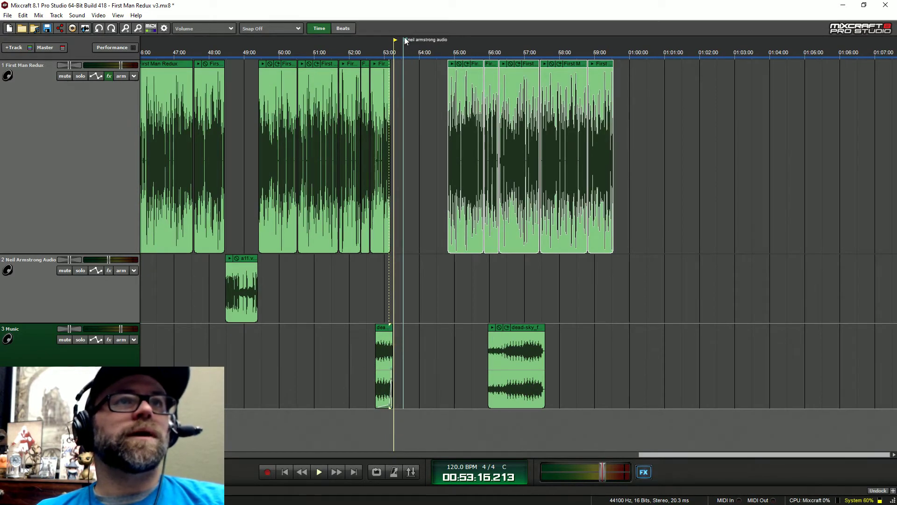
{"action": "mouse_move", "coordinate": [406, 41]}
{"action": "left_mouse_down"}
{"action": "mouse_move", "coordinate": [201, 41]}
{"action": "mouse_move", "coordinate": [228, 41]}
{"action": "left_mouse_up"}
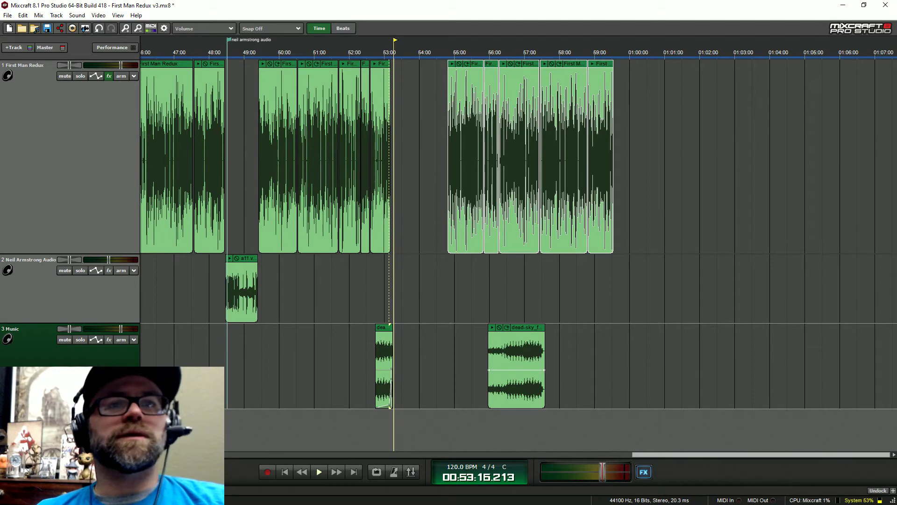
{"action": "scroll", "coordinate": [435, 361], "scroll_direction": "up", "scroll_amount": 2}
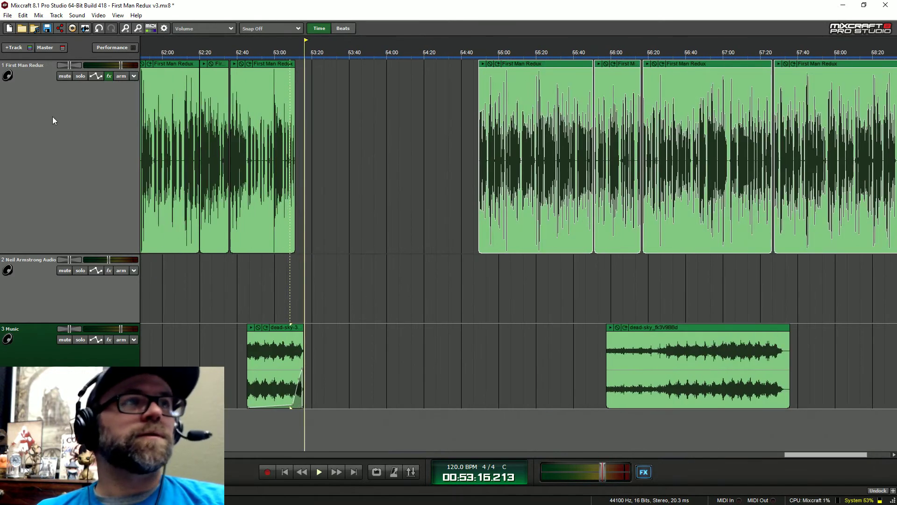
{"action": "left_click", "coordinate": [22, 15]}
{"action": "key", "text": "Escape"}
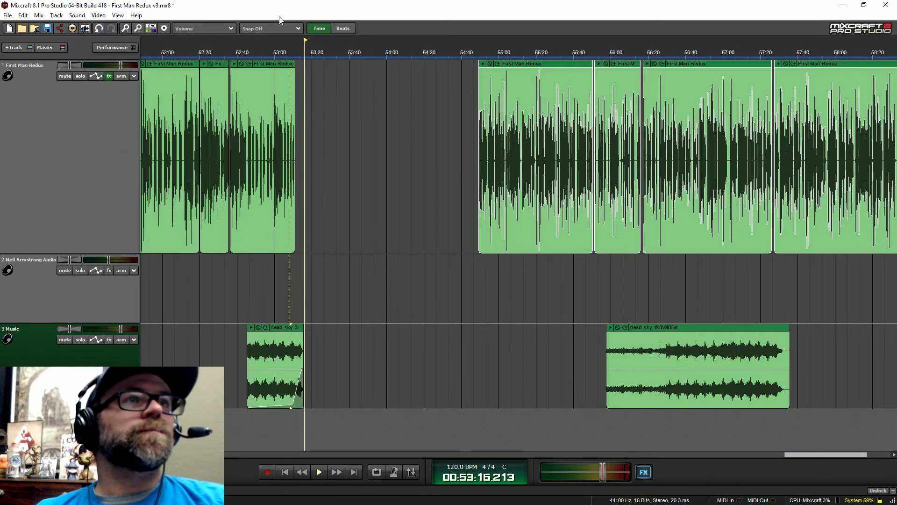
Step: Align the neil armstrong audio marker with the start of the a11.v1092338 clip and delete the marker
{"action": "scroll", "coordinate": [367, 317], "scroll_direction": "up", "scroll_amount": 1}
{"action": "scroll", "coordinate": [366, 318], "scroll_direction": "up", "scroll_amount": 2}
{"action": "scroll", "coordinate": [256, 456], "scroll_direction": "up", "scroll_amount": 3}
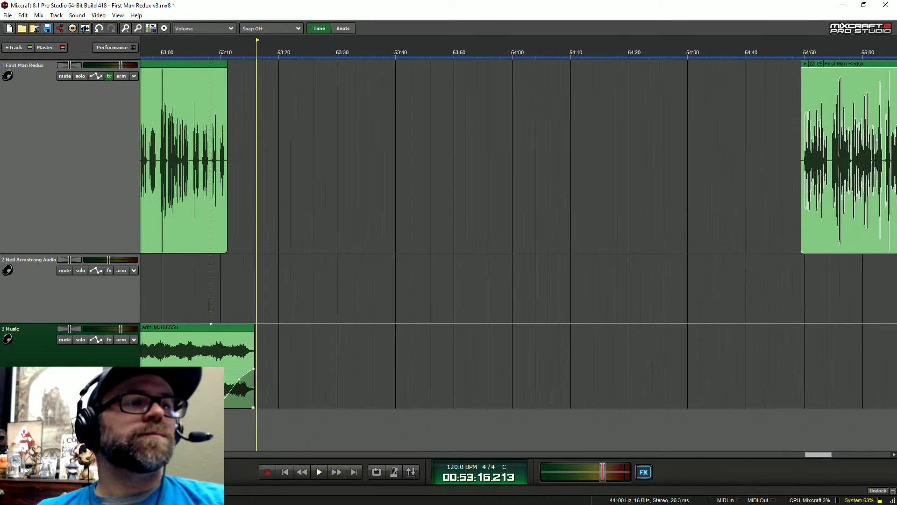
{"action": "scroll", "coordinate": [353, 381], "scroll_direction": "left", "scroll_amount": 2}
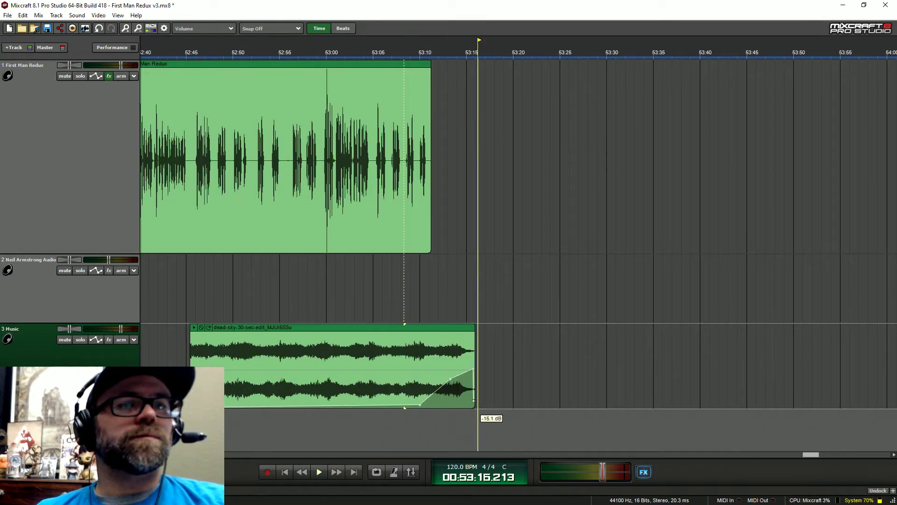
{"action": "scroll", "coordinate": [487, 394], "scroll_direction": "down", "scroll_amount": 3}
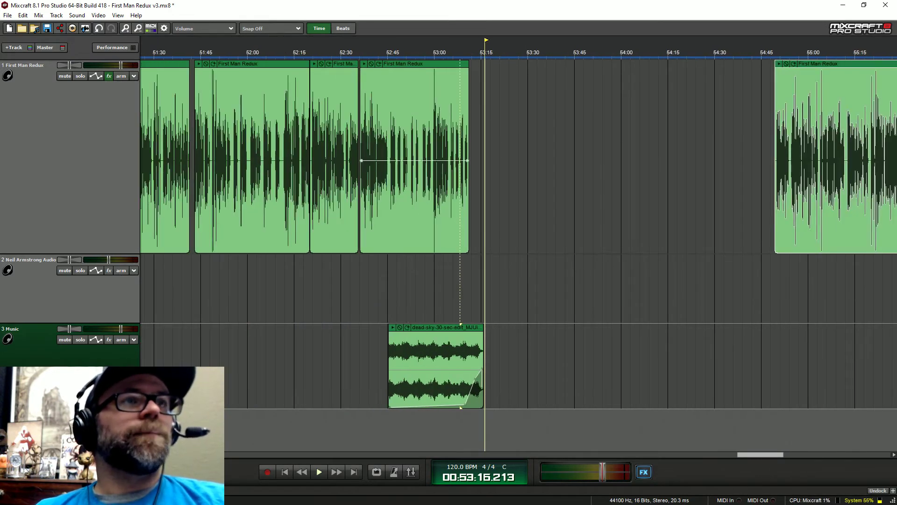
{"action": "scroll", "coordinate": [270, 262], "scroll_direction": "left", "scroll_amount": 8}
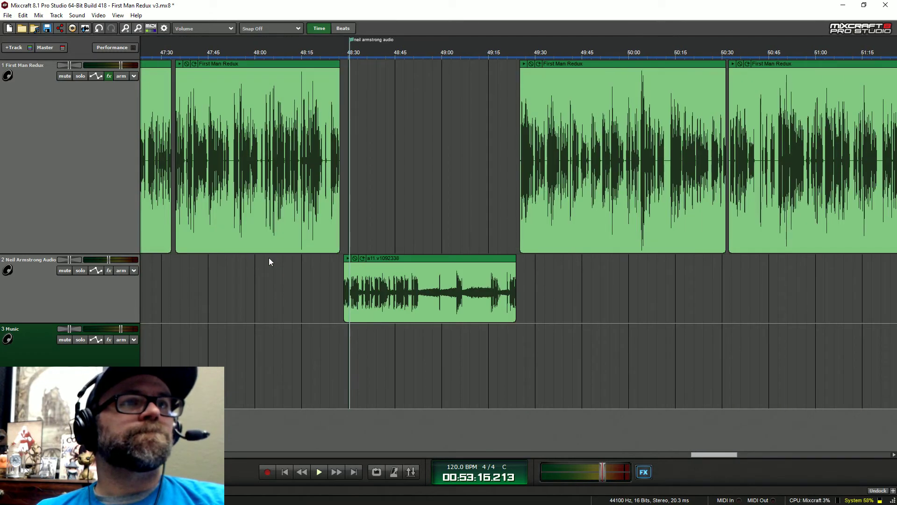
{"action": "left_click_drag", "start_coordinate": [350, 39], "coordinate": [344, 40]}
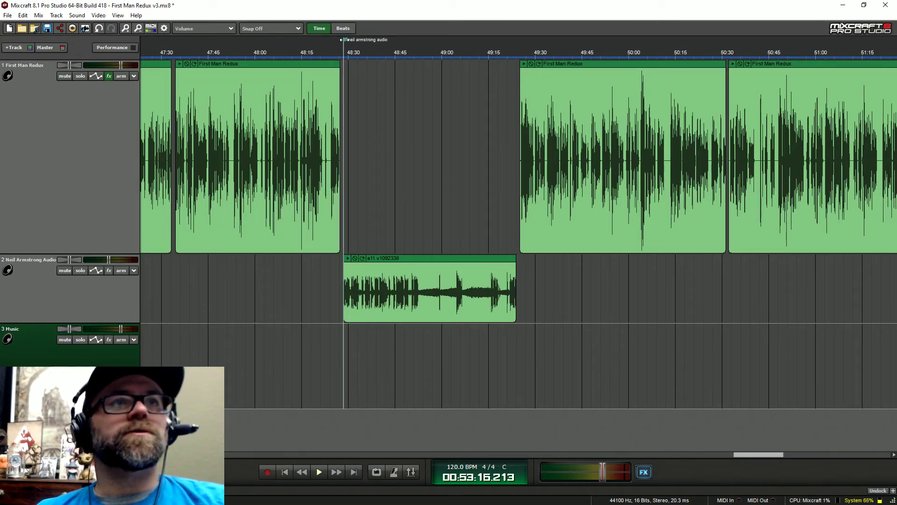
{"action": "right_click", "coordinate": [346, 40]}
{"action": "left_click", "coordinate": [377, 69]}
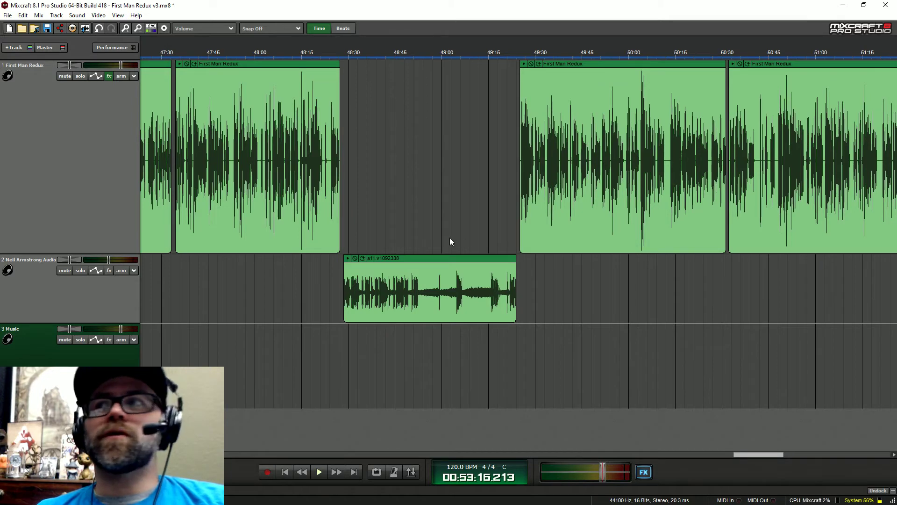
Step: Move the last five First Man Redux clips earlier to start at about 53:15.6, and play the transition from the previous narration
{"action": "scroll", "coordinate": [450, 237], "scroll_direction": "right", "scroll_amount": 10}
{"action": "scroll", "coordinate": [449, 242], "scroll_direction": "down", "scroll_amount": 3}
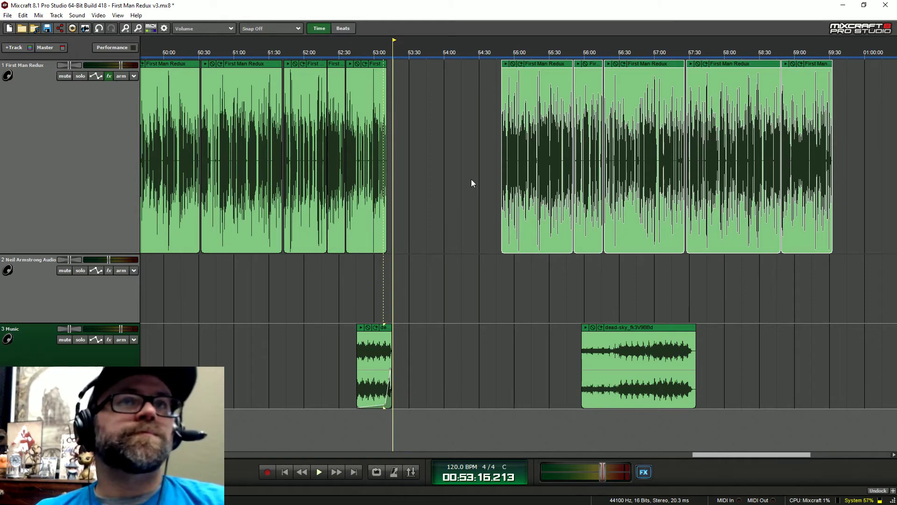
{"action": "left_click_drag", "start_coordinate": [472, 182], "coordinate": [841, 161]}
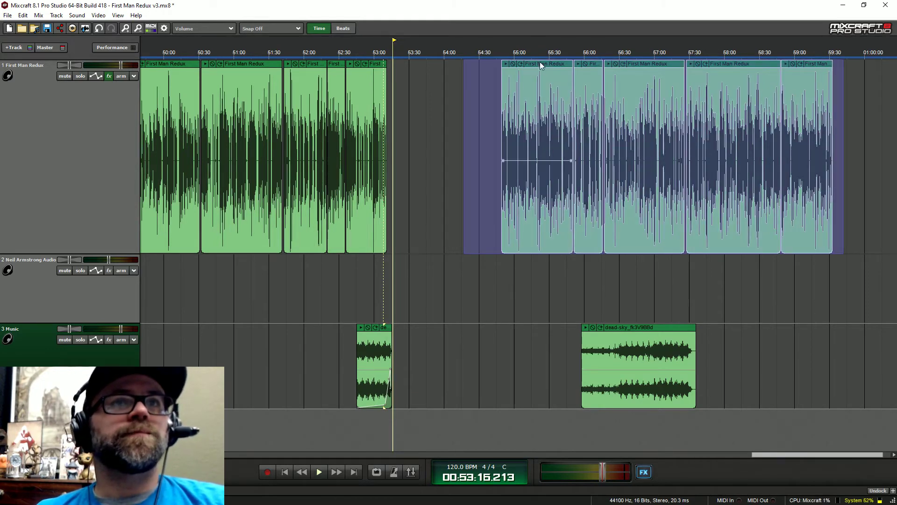
{"action": "left_click_drag", "start_coordinate": [536, 65], "coordinate": [429, 62]}
{"action": "scroll", "coordinate": [308, 51], "scroll_direction": "up", "scroll_amount": 5}
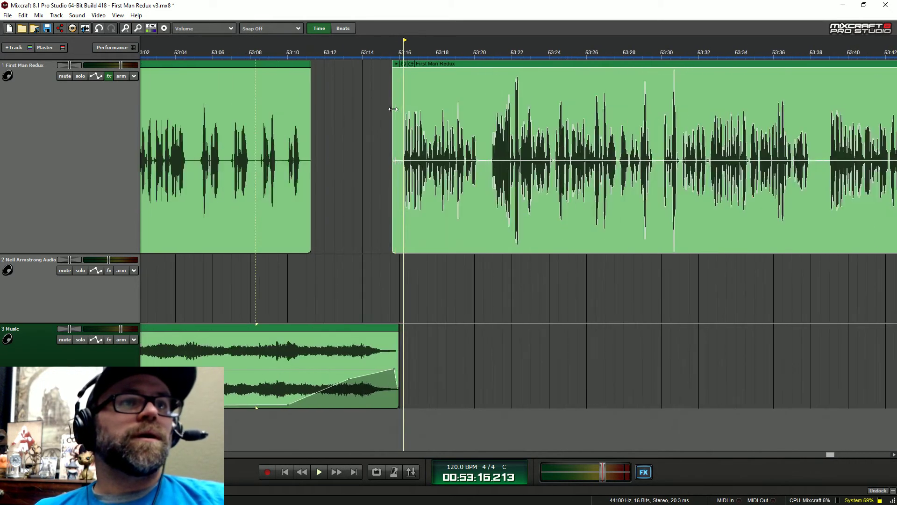
{"action": "left_click", "coordinate": [307, 51]}
{"action": "key", "text": "space"}
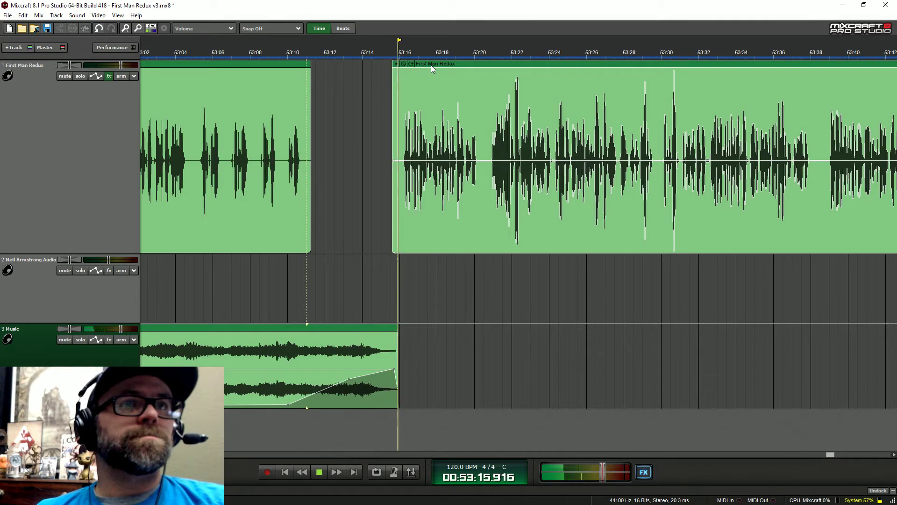
{"action": "key", "text": "space"}
Step: Shift the moved narration clips slightly earlier to start at about 53:15, and play back the fade-out transition
{"action": "scroll", "coordinate": [329, 165], "scroll_direction": "up", "scroll_amount": 8}
{"action": "left_click_drag", "start_coordinate": [707, 60], "coordinate": [647, 57]}
{"action": "left_click", "coordinate": [560, 44]}
{"action": "key", "text": "space"}
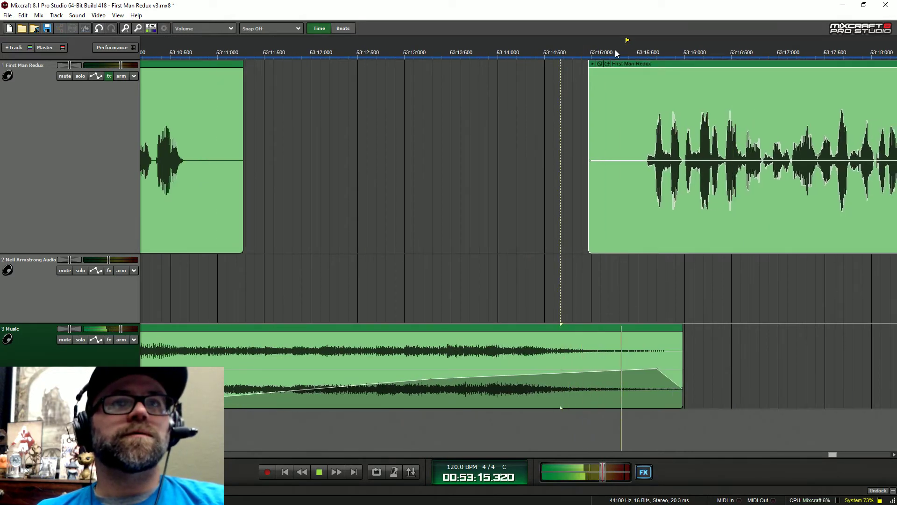
{"action": "scroll", "coordinate": [579, 140], "scroll_direction": "down", "scroll_amount": 8}
{"action": "key", "text": "space"}
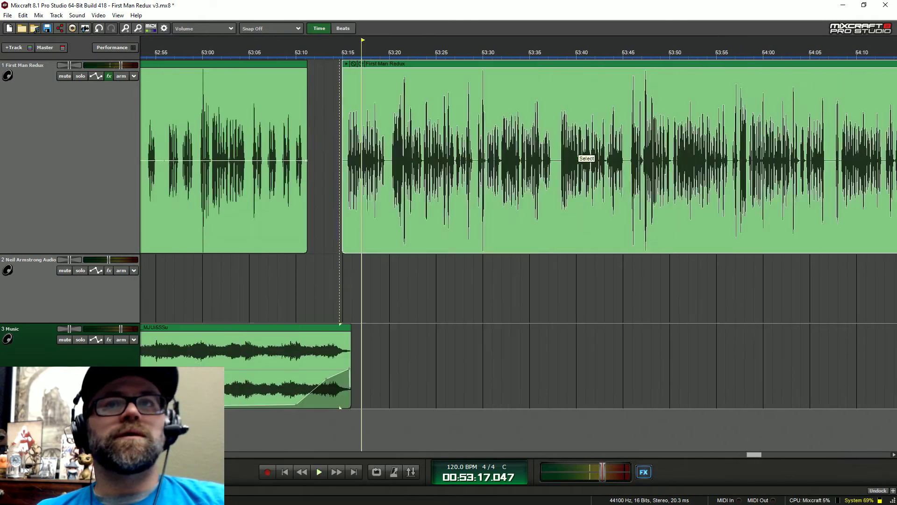
Step: Move the dead-sky_fk3V9BBd clip on the Music track earlier to start at about 53:22.5
{"action": "scroll", "coordinate": [586, 159], "scroll_direction": "down", "scroll_amount": 3}
{"action": "left_click_drag", "start_coordinate": [850, 330], "coordinate": [557, 323]}
{"action": "scroll", "coordinate": [549, 290], "scroll_direction": "up", "scroll_amount": 5}
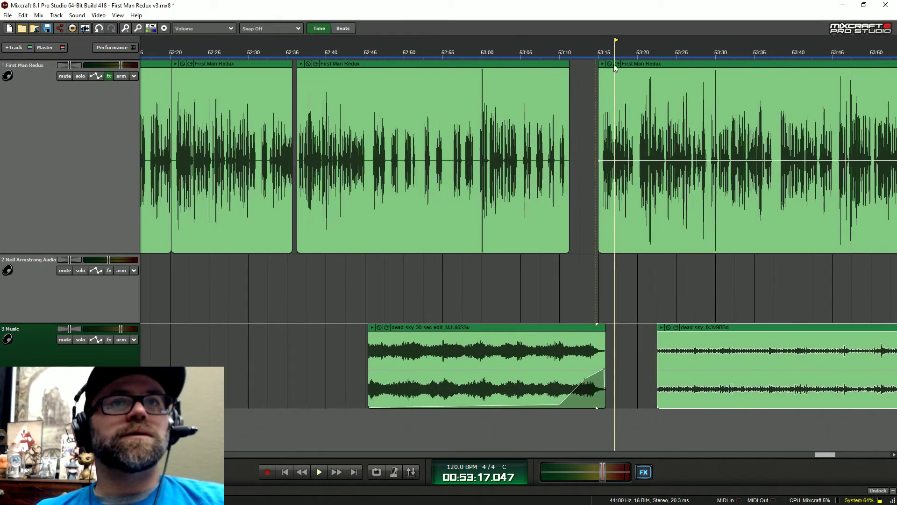
{"action": "left_click", "coordinate": [632, 290]}
{"action": "scroll", "coordinate": [696, 159], "scroll_direction": "up", "scroll_amount": 5}
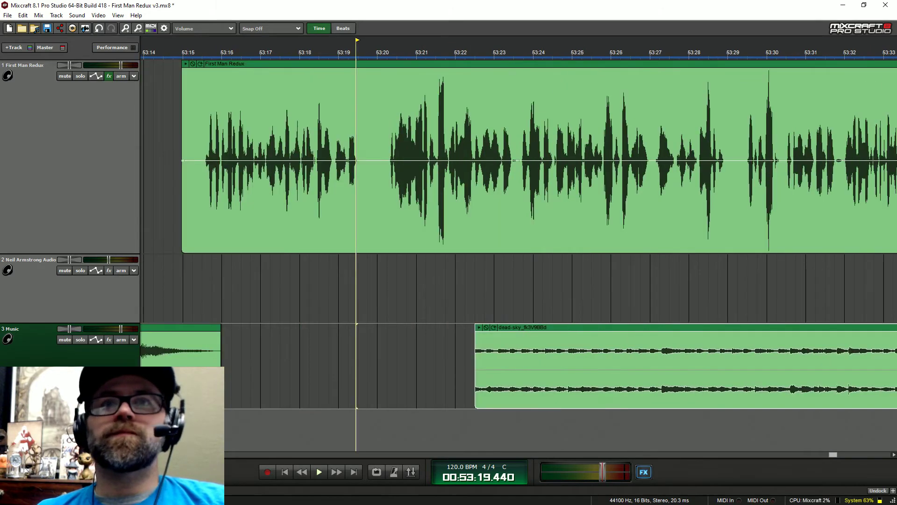
Step: Move the dead-sky_fk3V9BBd clip to start at about 53:20, playing the narration to check its timing
{"action": "left_click", "coordinate": [327, 60]}
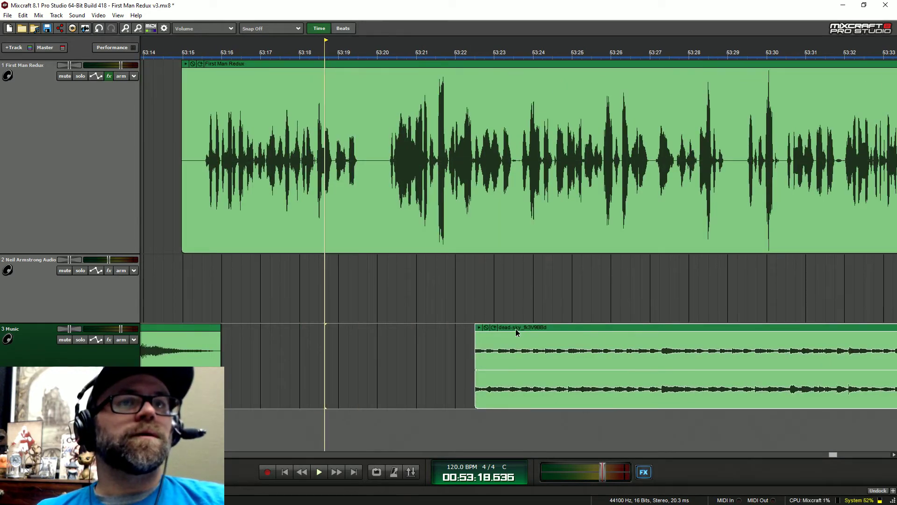
{"action": "left_click_drag", "start_coordinate": [515, 328], "coordinate": [424, 327]}
{"action": "key", "text": "space"}
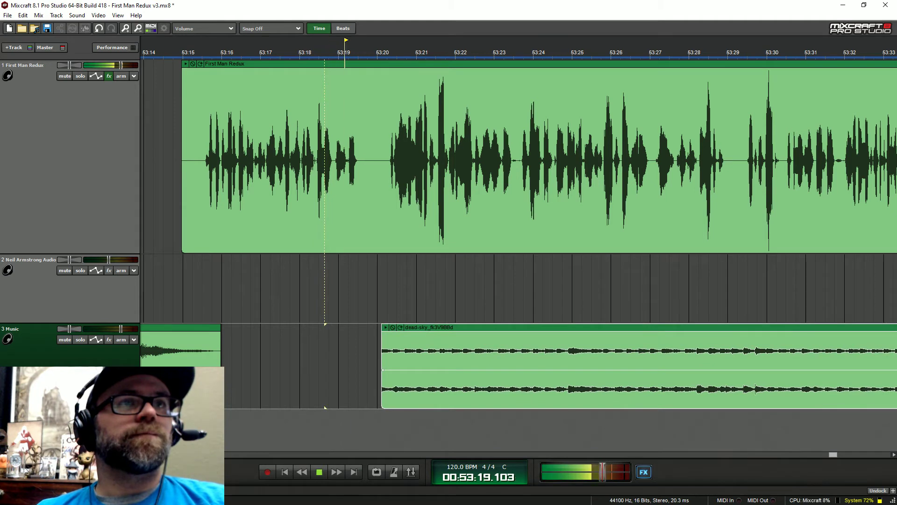
{"action": "key", "text": "space"}
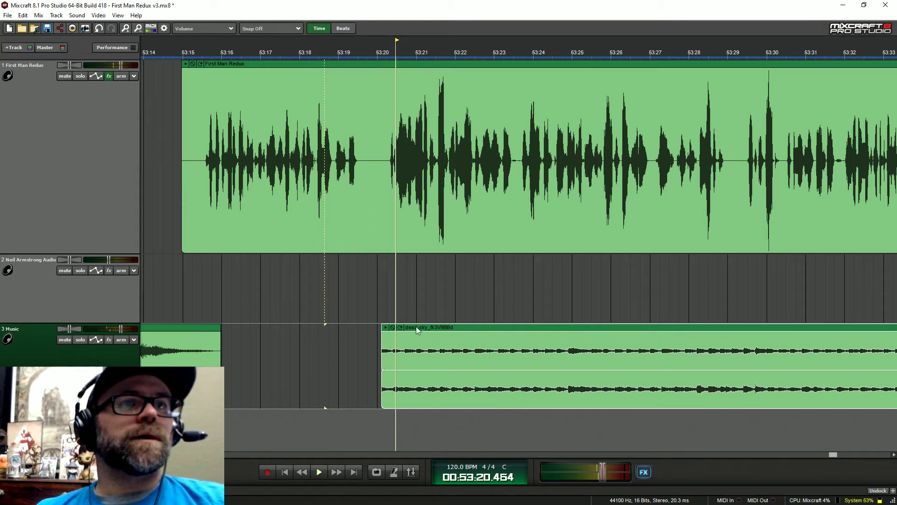
{"action": "left_click_drag", "start_coordinate": [417, 330], "coordinate": [414, 330]}
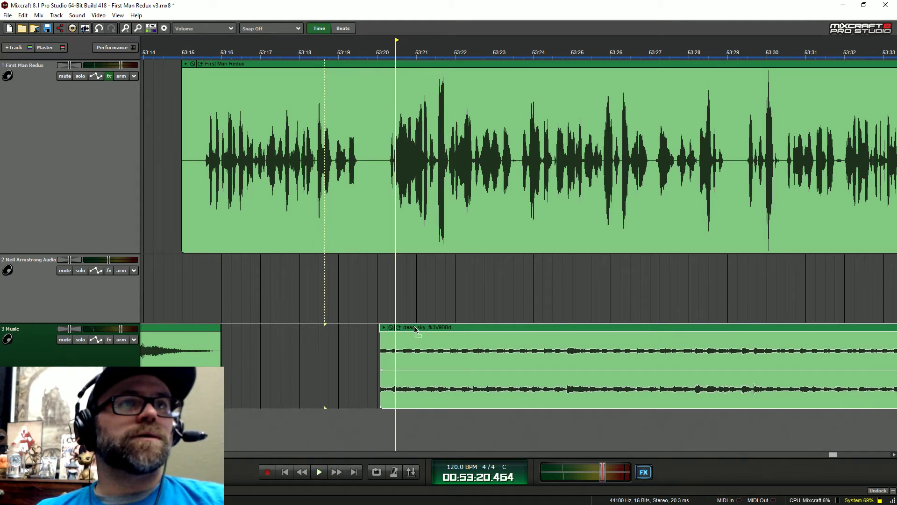
Step: Set the volume envelope point at the start of the dead-sky_fk3V9BBd clip to -25 dB
{"action": "right_click", "coordinate": [381, 372]}
{"action": "left_click", "coordinate": [397, 371]}
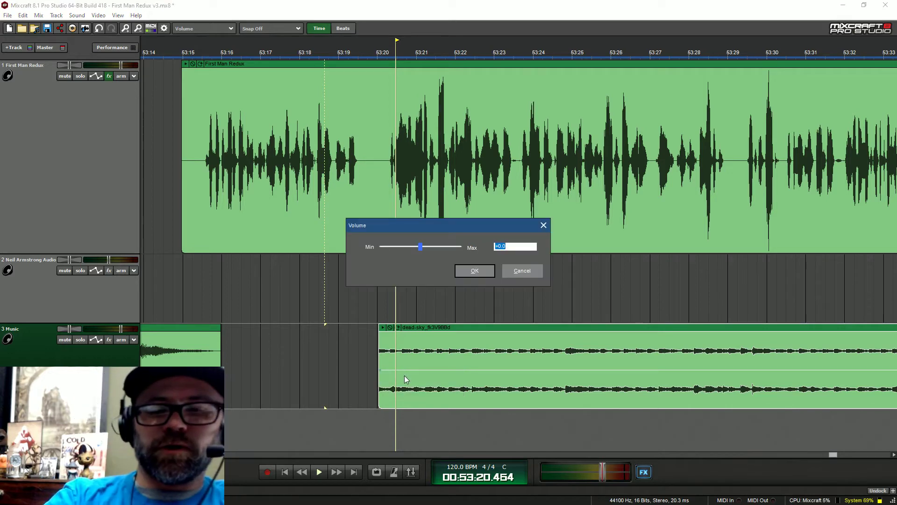
{"action": "type", "text": "-2"}
{"action": "key", "text": "Return"}
Step: Set the volume envelope point at the end of the dead-sky_fk3V9BBd clip to -25 dB
{"action": "key", "text": "minus"}
{"action": "key", "text": "minus"}
{"action": "key", "text": "minus"}
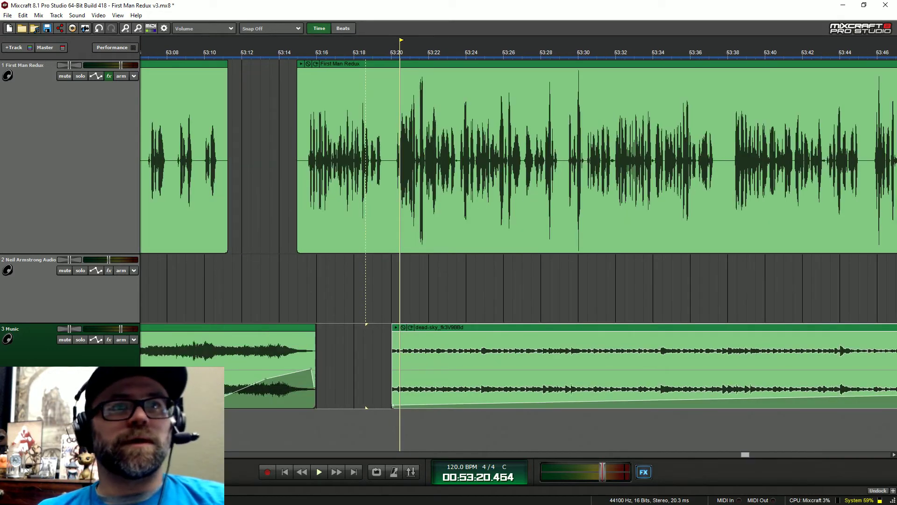
{"action": "key", "text": "minus"}
{"action": "key", "text": "minus"}
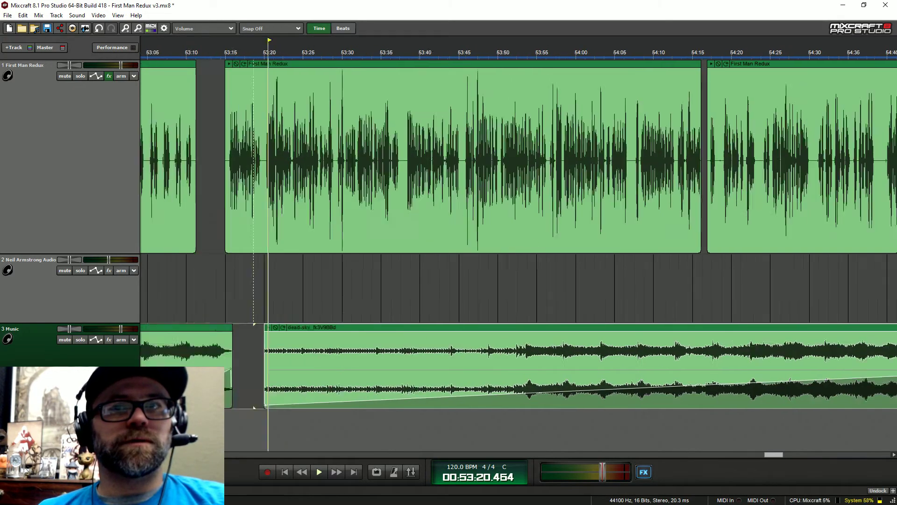
{"action": "right_click", "coordinate": [790, 370]}
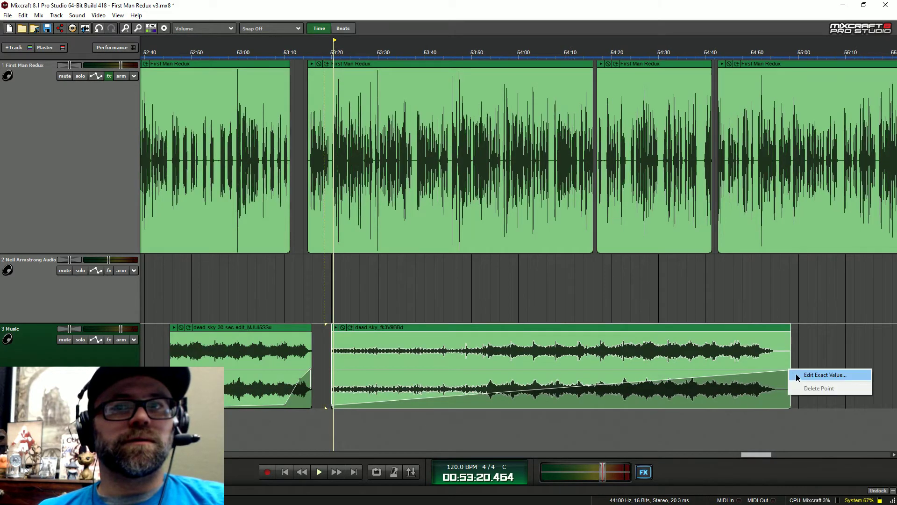
{"action": "left_click", "coordinate": [795, 374]}
{"action": "type", "text": "-25"}
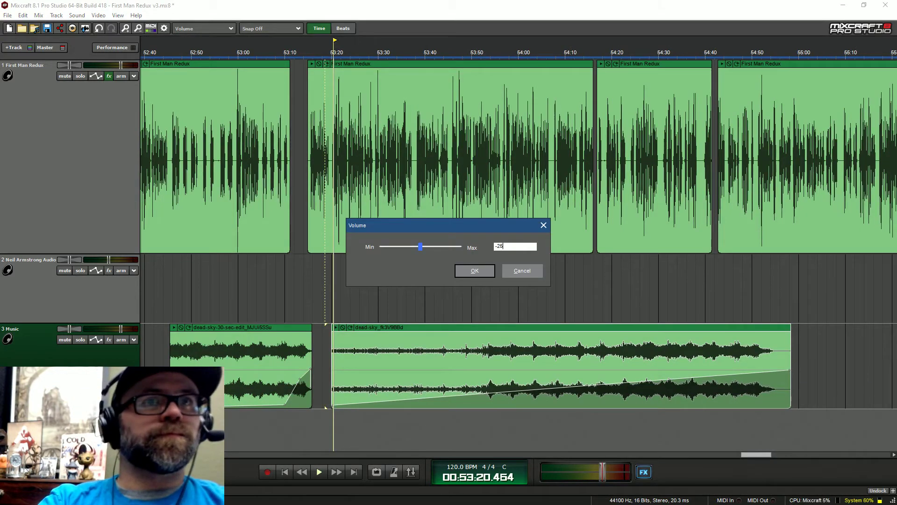
{"action": "key", "text": "Return"}
Step: Play back the narration from about 53:18.5 to check how the lowered music enters beneath it
{"action": "key", "text": "space"}
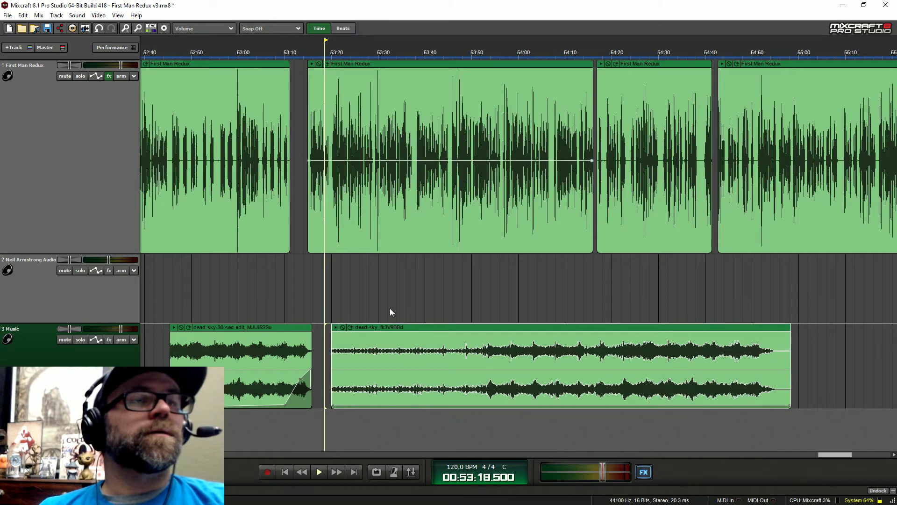
{"action": "key", "text": "plus"}
{"action": "key", "text": "plus"}
{"action": "key", "text": "space"}
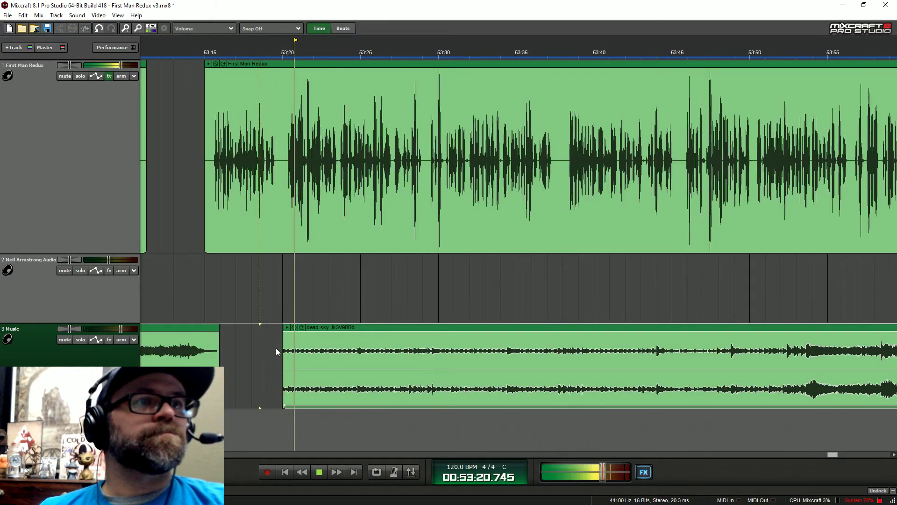
{"action": "key", "text": "plus"}
{"action": "key", "text": "space"}
Step: Move the dead-sky-30-sec-edit clip to start at about 54:14 and the dead-sky_fk3V9BBd clip earlier to end at about 52:50
{"action": "key", "text": "minus"}
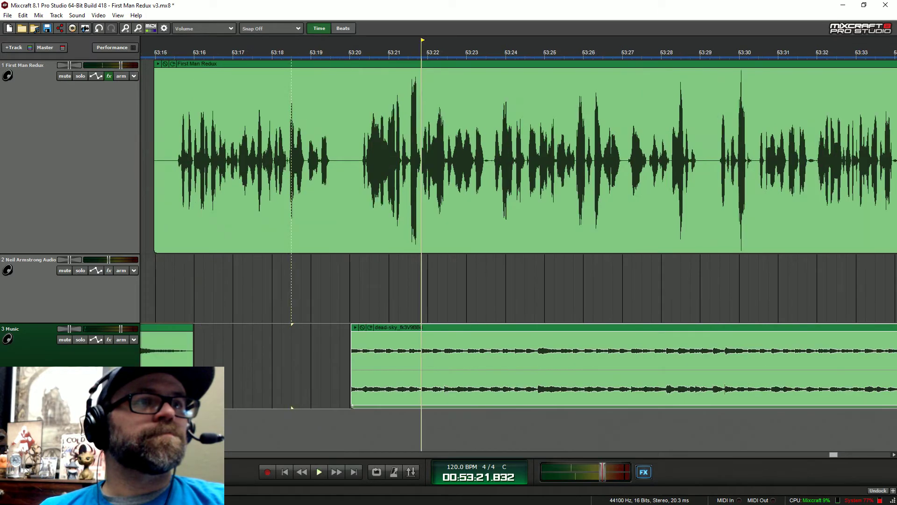
{"action": "scroll", "coordinate": [260, 333], "scroll_direction": "left", "scroll_amount": 10}
{"action": "key", "text": "minus"}
{"action": "key", "text": "minus"}
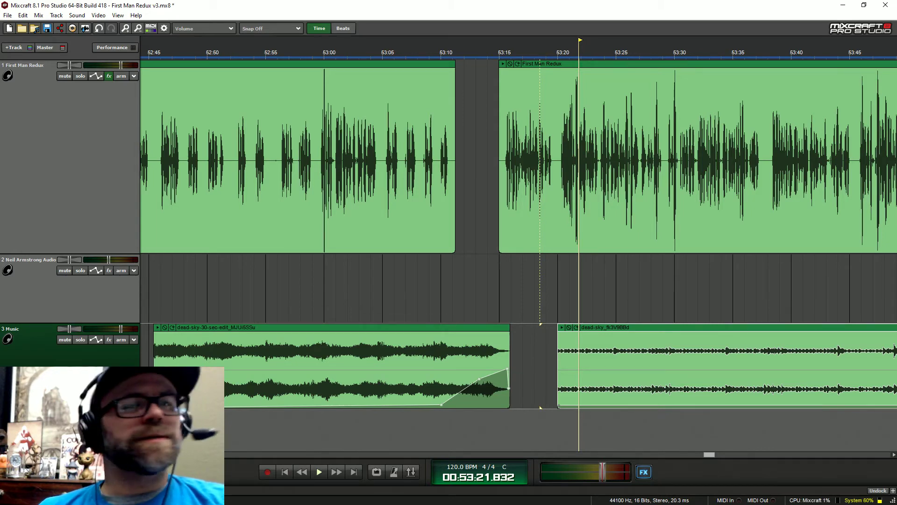
{"action": "key", "text": "minus"}
{"action": "left_click", "coordinate": [346, 369]}
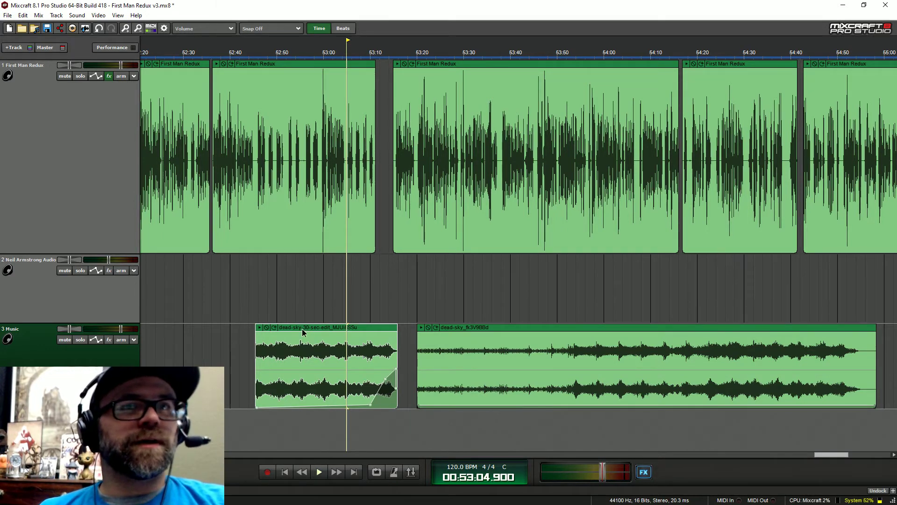
{"action": "left_click_drag", "start_coordinate": [303, 334], "coordinate": [717, 333]}
{"action": "left_click_drag", "start_coordinate": [536, 332], "coordinate": [198, 318]}
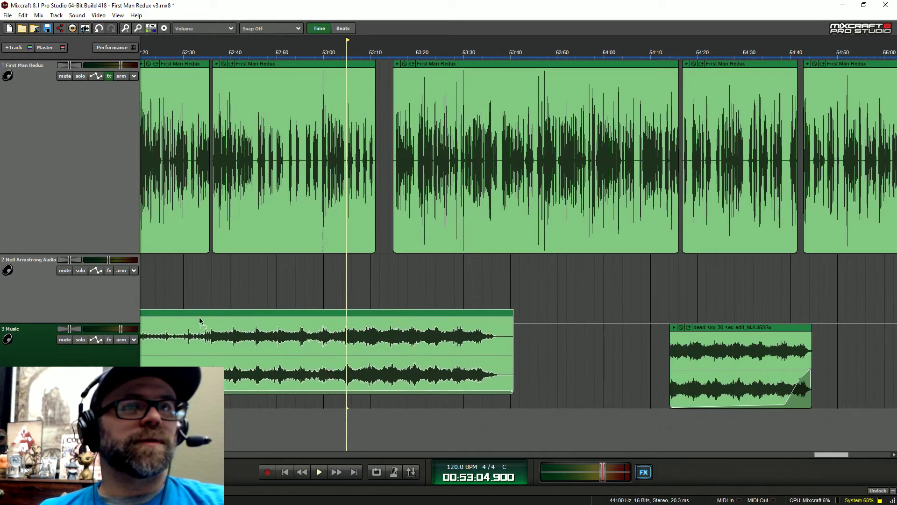
{"action": "left_click_drag", "start_coordinate": [513, 327], "coordinate": [275, 328]}
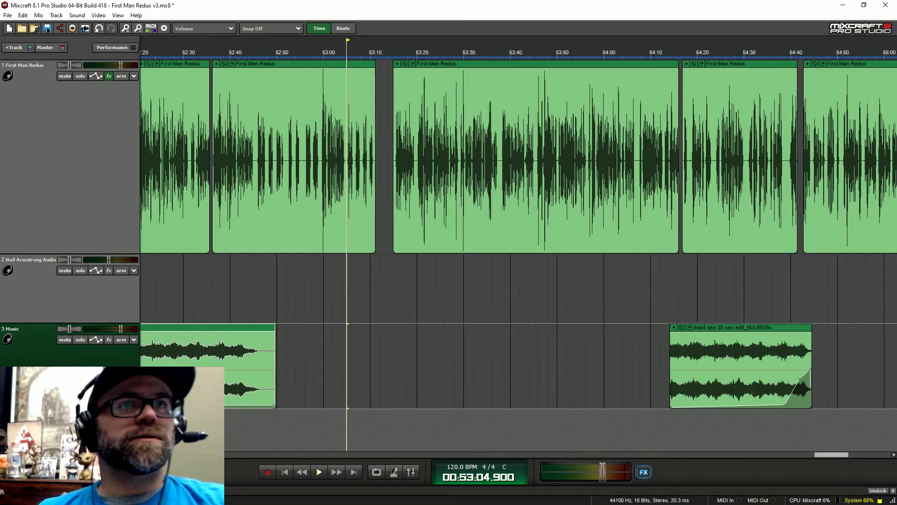
{"action": "left_click", "coordinate": [412, 52]}
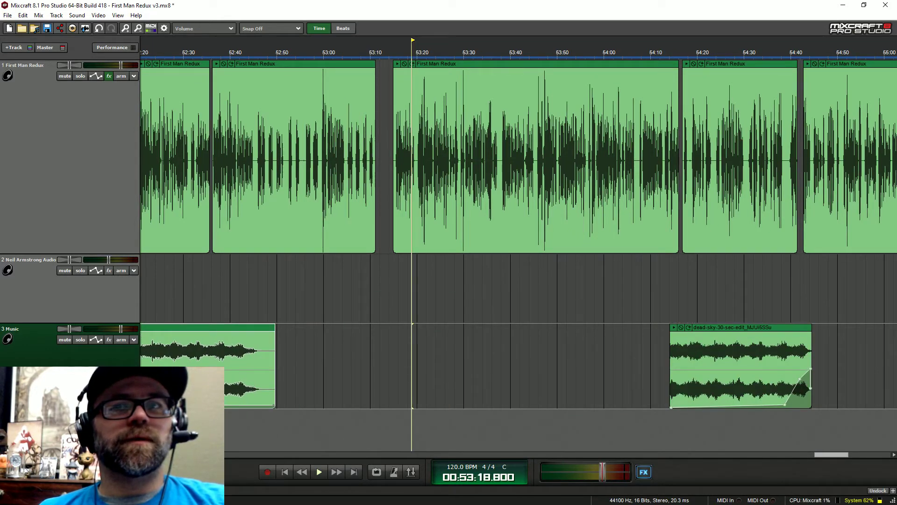
Step: Delete the three volume envelope points that form the rise at the end of the dead-sky-30-sec-edit clip
{"action": "right_click", "coordinate": [784, 403]}
{"action": "left_click", "coordinate": [808, 421]}
{"action": "right_click", "coordinate": [800, 380]}
{"action": "left_click", "coordinate": [851, 397]}
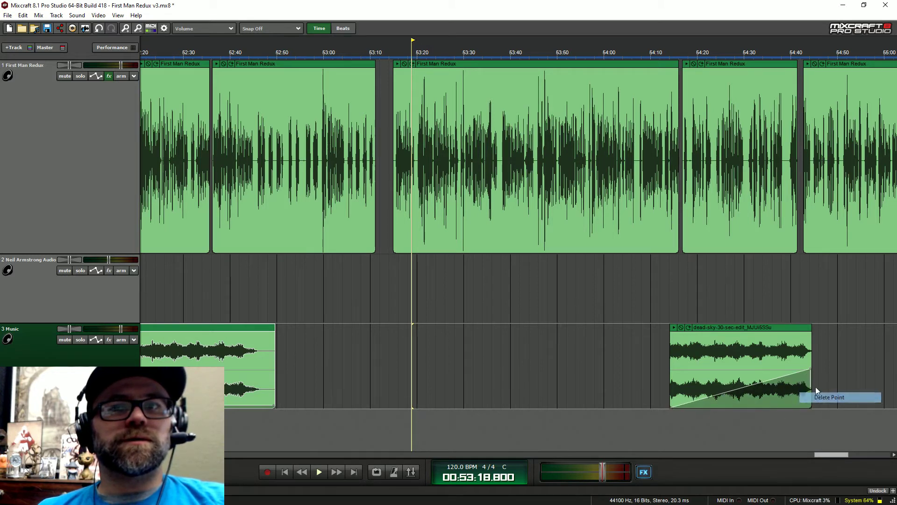
{"action": "right_click", "coordinate": [811, 369]}
{"action": "left_click", "coordinate": [851, 387]}
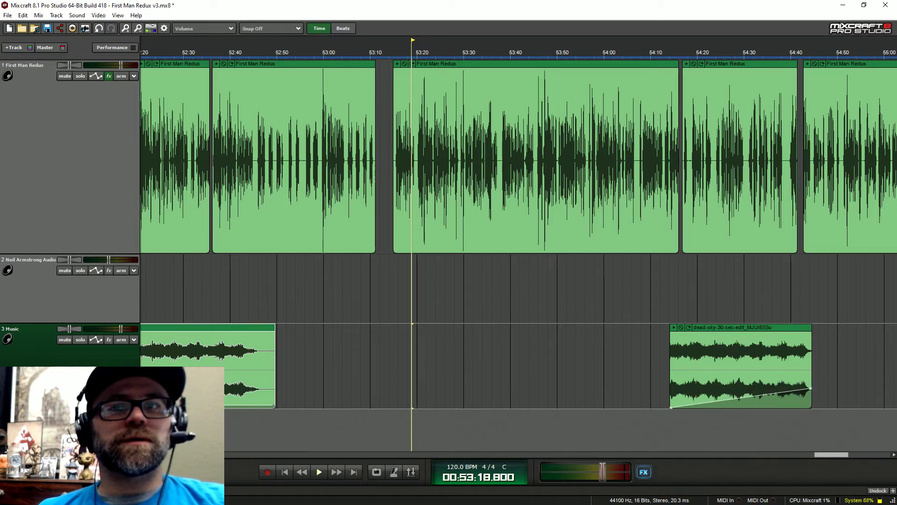
Step: Set the volume envelope point at the end of the dead-sky-30-sec-edit clip to -60 dB
{"action": "right_click", "coordinate": [812, 389]}
{"action": "left_click", "coordinate": [843, 392]}
{"action": "type", "text": "-60"}
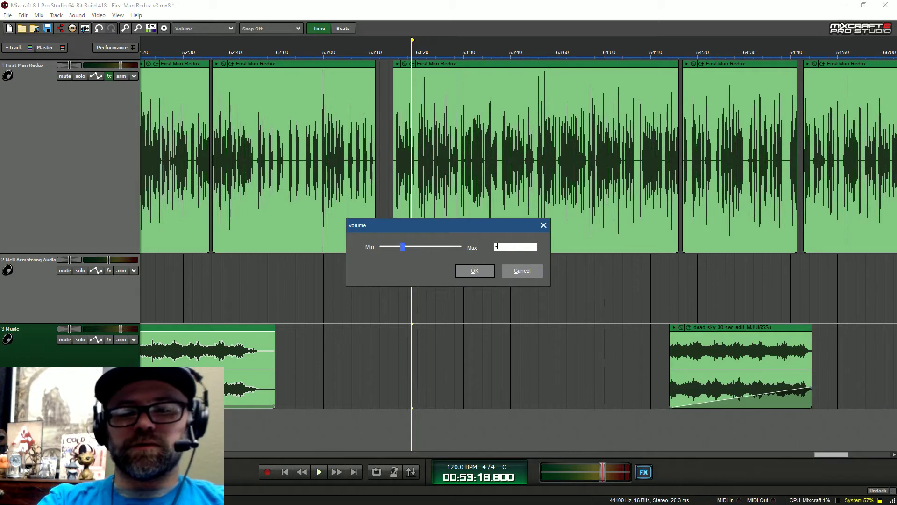
{"action": "key", "text": "Return"}
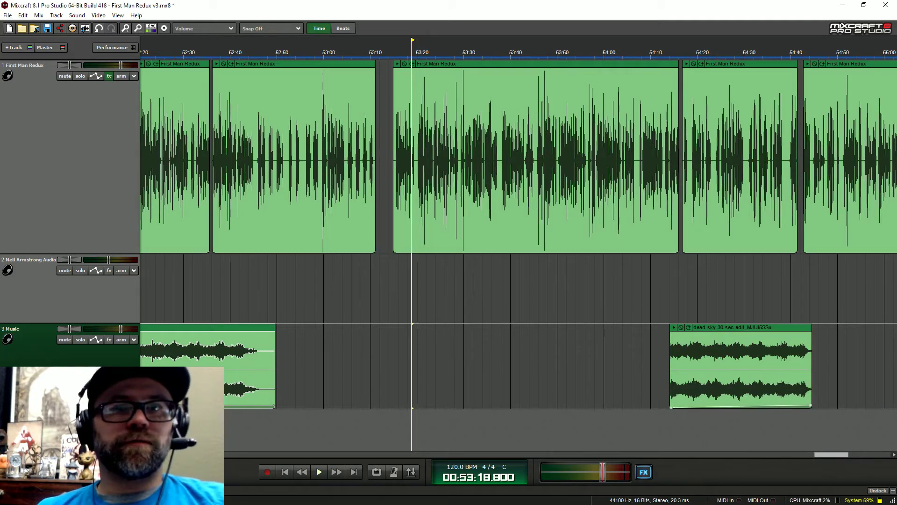
Step: Set the volume envelope point at the start of the dead-sky-30-sec-edit clip to -60 dB
{"action": "right_click", "coordinate": [671, 406]}
{"action": "left_click", "coordinate": [701, 411]}
{"action": "type", "text": "-60"}
{"action": "key", "text": "Return"}
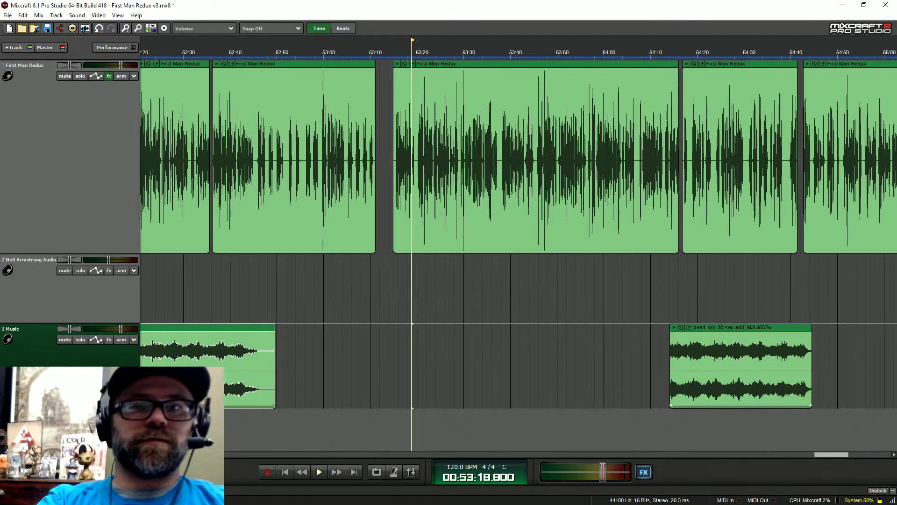
Step: Move the dead-sky-30-sec-edit clip to start at about 53:20, playing the narration from about 53:19 to check its timing
{"action": "left_click_drag", "start_coordinate": [707, 328], "coordinate": [471, 328]}
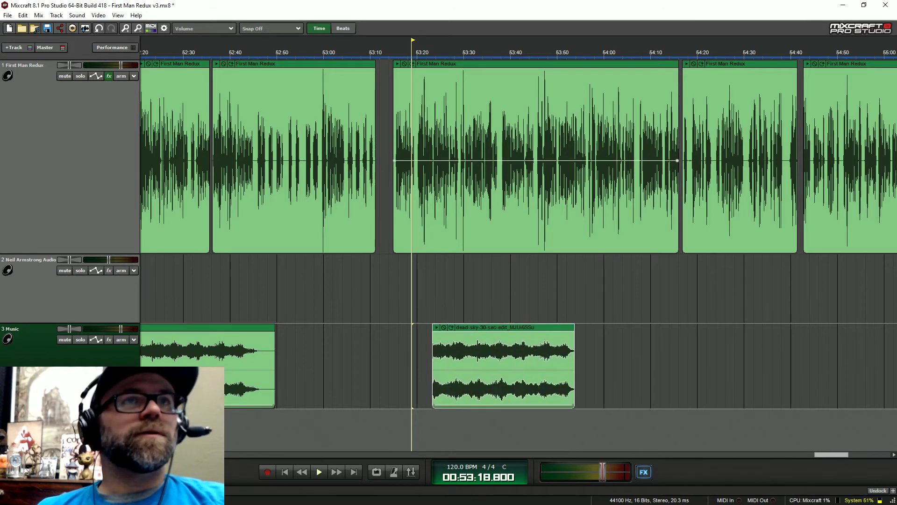
{"action": "left_click", "coordinate": [420, 89]}
{"action": "scroll", "coordinate": [452, 271], "scroll_direction": "up", "scroll_amount": 4}
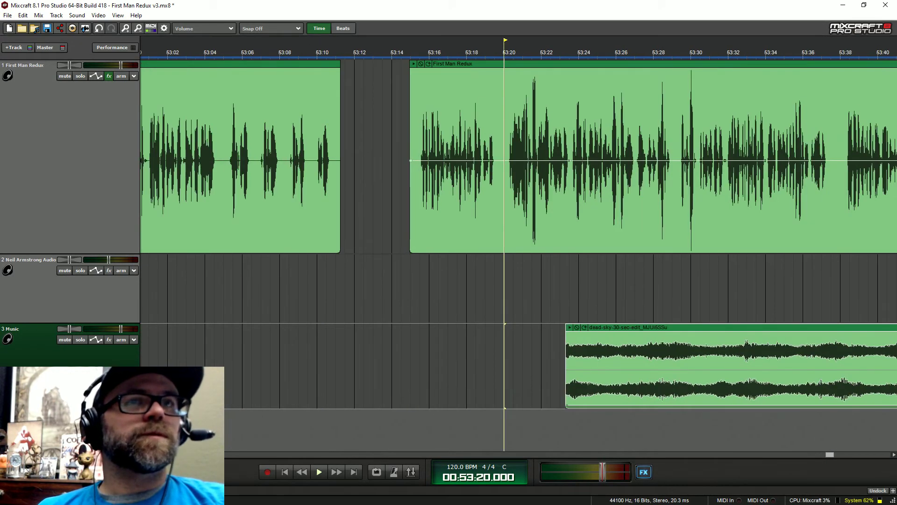
{"action": "left_click", "coordinate": [485, 48]}
{"action": "left_click_drag", "start_coordinate": [619, 328], "coordinate": [558, 329]}
{"action": "key", "text": "space"}
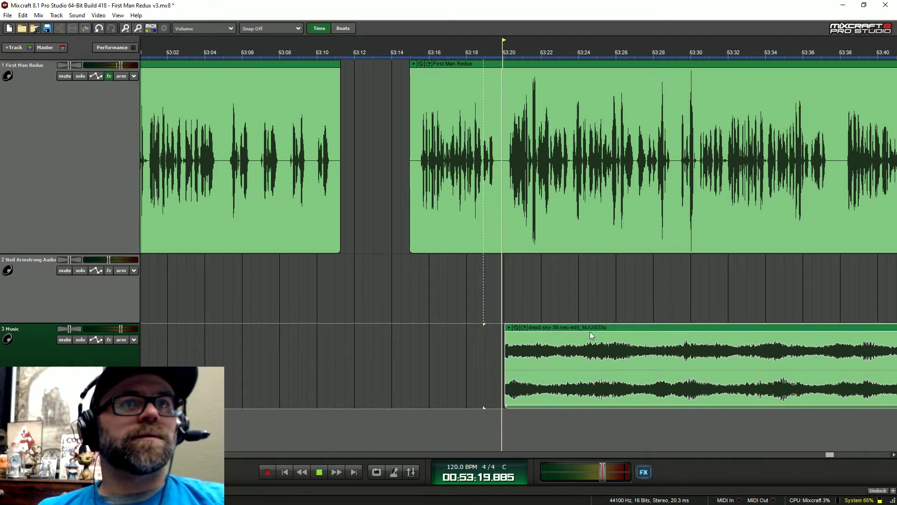
{"action": "key", "text": "space"}
{"action": "left_click_drag", "start_coordinate": [577, 331], "coordinate": [576, 330]}
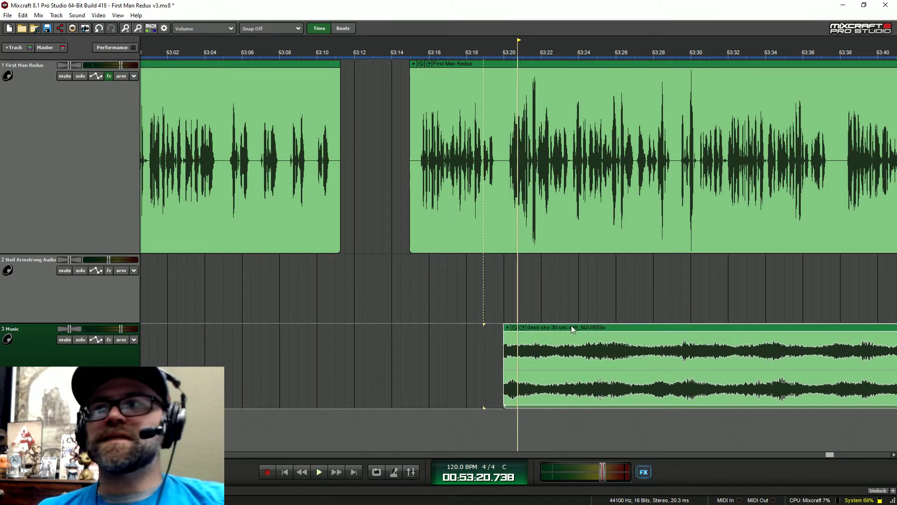
Step: Play the music entry from about 53:18, nudge the dead-sky-30-sec-edit clip to start just before 53:20, and check it again
{"action": "left_click", "coordinate": [469, 54]}
{"action": "key", "text": "space"}
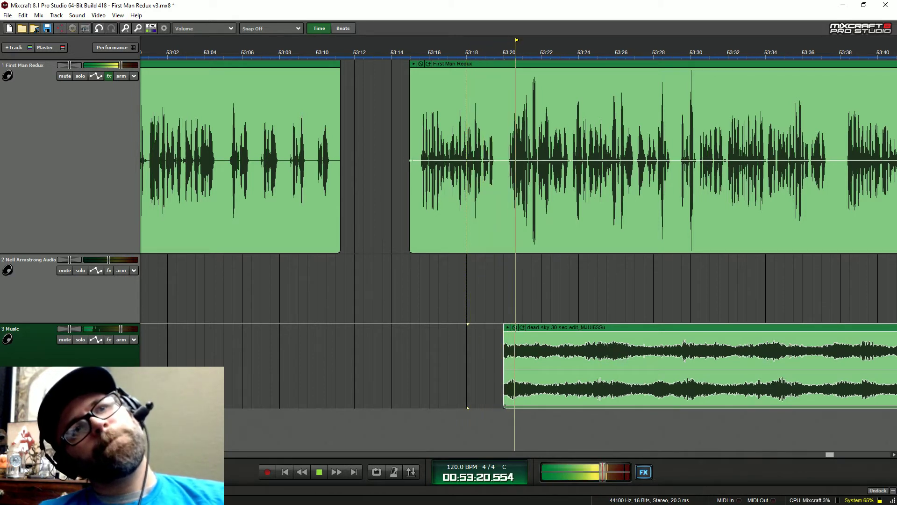
{"action": "key", "text": "space"}
{"action": "scroll", "coordinate": [593, 442], "scroll_direction": "up", "scroll_amount": 2}
{"action": "scroll", "coordinate": [593, 441], "scroll_direction": "up", "scroll_amount": 1}
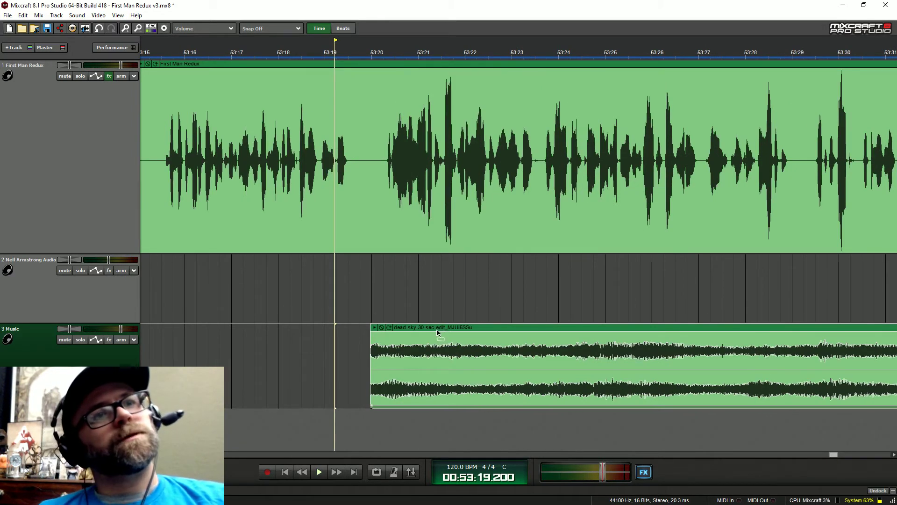
{"action": "left_click_drag", "start_coordinate": [437, 332], "coordinate": [433, 329]}
{"action": "key", "text": "space"}
{"action": "scroll", "coordinate": [433, 330], "scroll_direction": "down", "scroll_amount": 2}
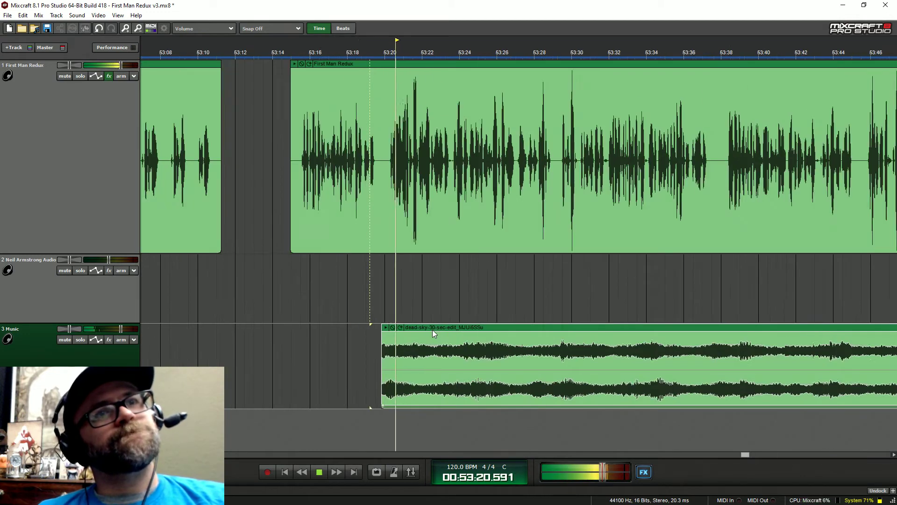
{"action": "scroll", "coordinate": [433, 330], "scroll_direction": "down", "scroll_amount": 5}
{"action": "key", "text": "space"}
Step: Copy the dead-sky-30-sec-edit clip to the Music track beneath the final narration clip, starting at about 57:35
{"action": "left_click", "coordinate": [477, 332]}
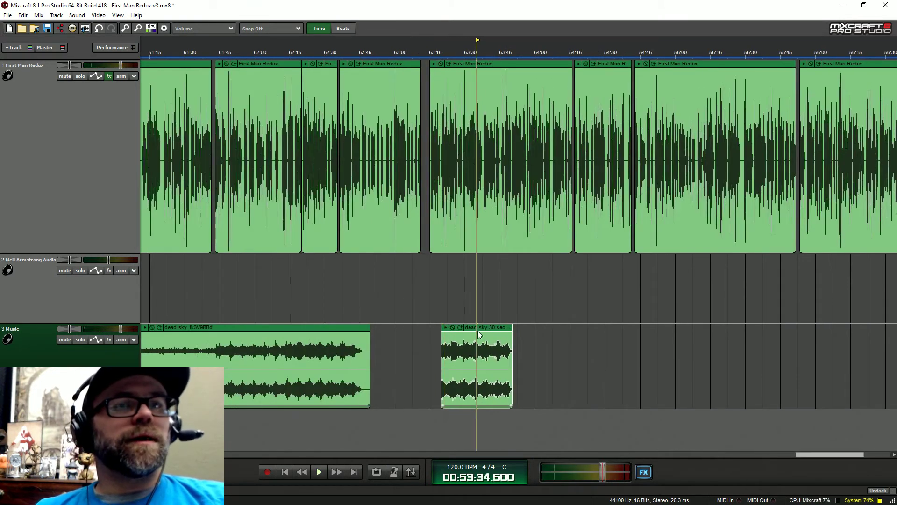
{"action": "scroll", "coordinate": [556, 350], "scroll_direction": "right", "scroll_amount": 8}
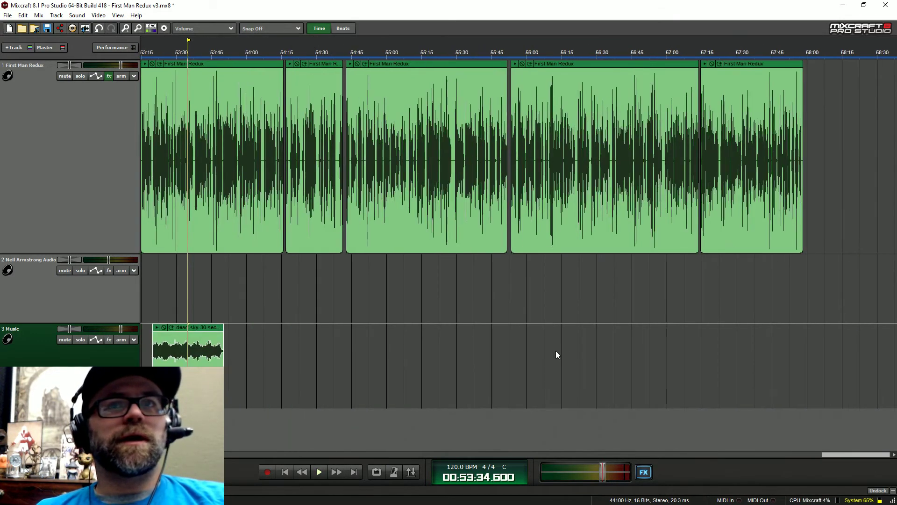
{"action": "left_click", "coordinate": [741, 358]}
{"action": "key", "text": "ctrl+v"}
{"action": "left_click_drag", "start_coordinate": [786, 332], "coordinate": [793, 332]}
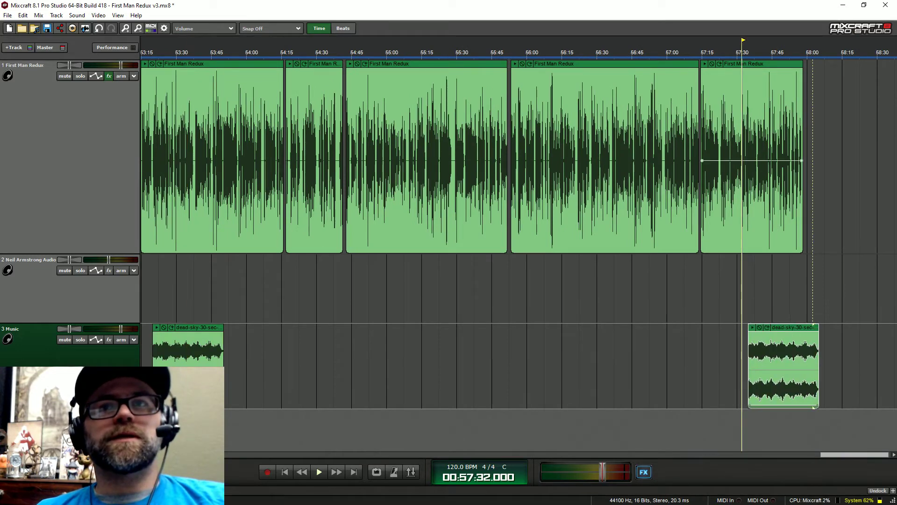
Step: Mark the end of the last spoken words at about 57:57.6 and move the copied music clip earlier to end at about 58:02.4
{"action": "left_click", "coordinate": [804, 159]}
{"action": "scroll", "coordinate": [804, 159], "scroll_direction": "up", "scroll_amount": 1}
{"action": "scroll", "coordinate": [803, 159], "scroll_direction": "up", "scroll_amount": 2}
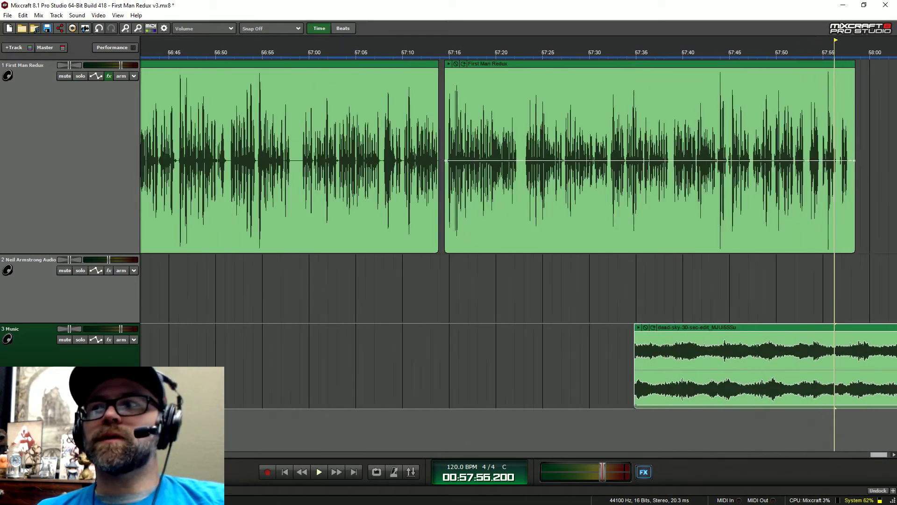
{"action": "scroll", "coordinate": [519, 234], "scroll_direction": "right", "scroll_amount": 3}
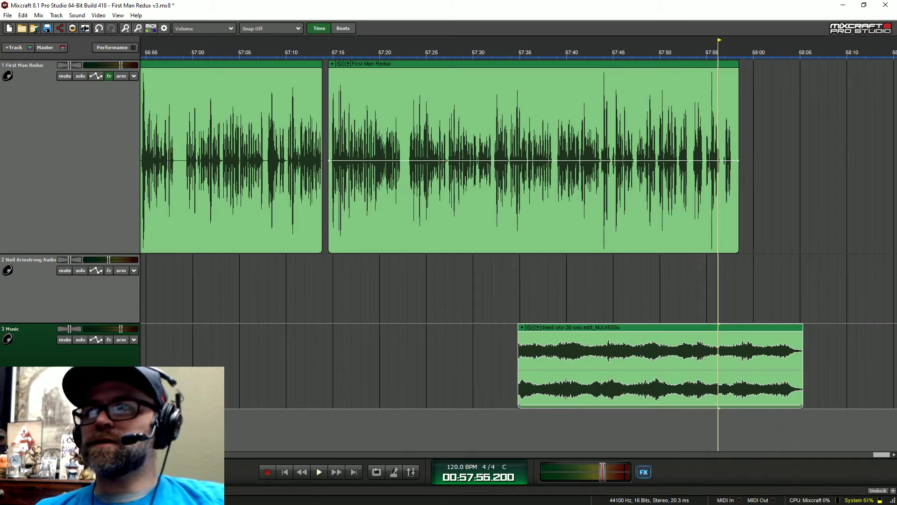
{"action": "left_click", "coordinate": [732, 59]}
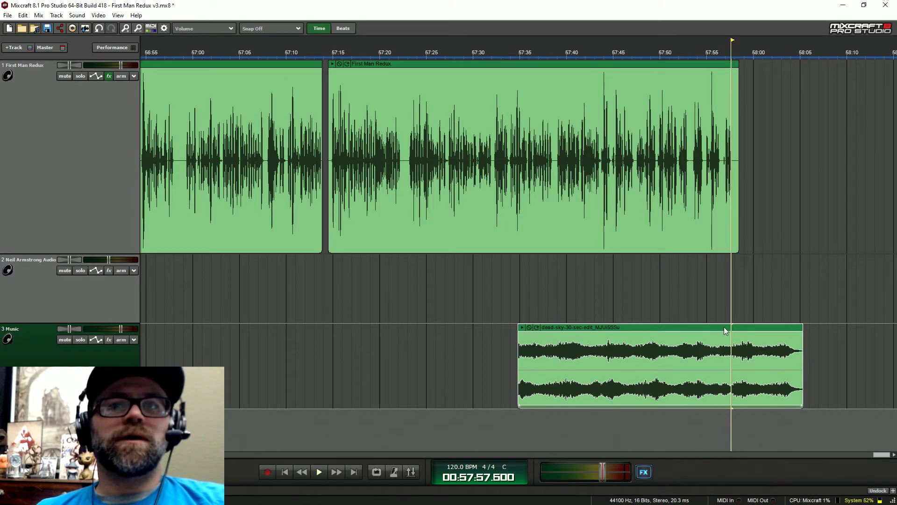
{"action": "left_click_drag", "start_coordinate": [725, 331], "coordinate": [699, 328]}
{"action": "scroll", "coordinate": [699, 327], "scroll_direction": "up", "scroll_amount": 3}
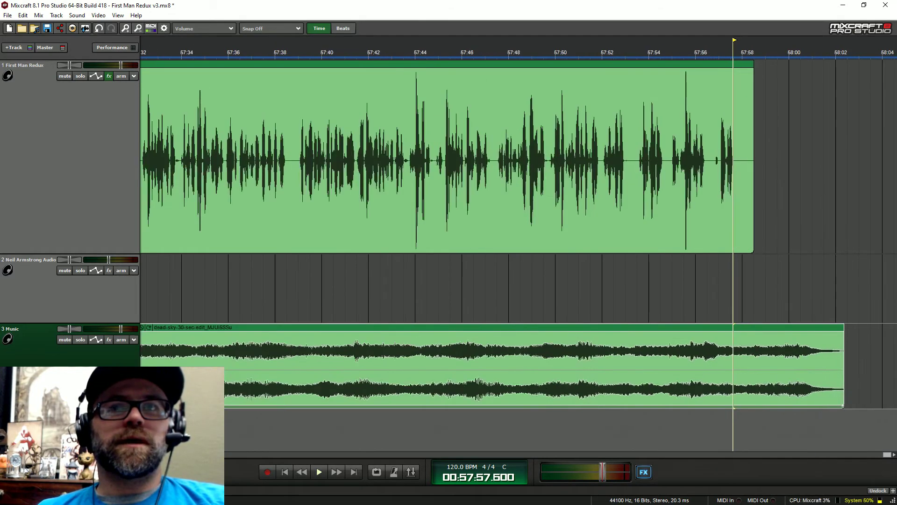
Step: Nudge the copied music clip slightly earlier against the end of the narration so it ends at about 58:01.6
{"action": "scroll", "coordinate": [518, 243], "scroll_direction": "right", "scroll_amount": 2}
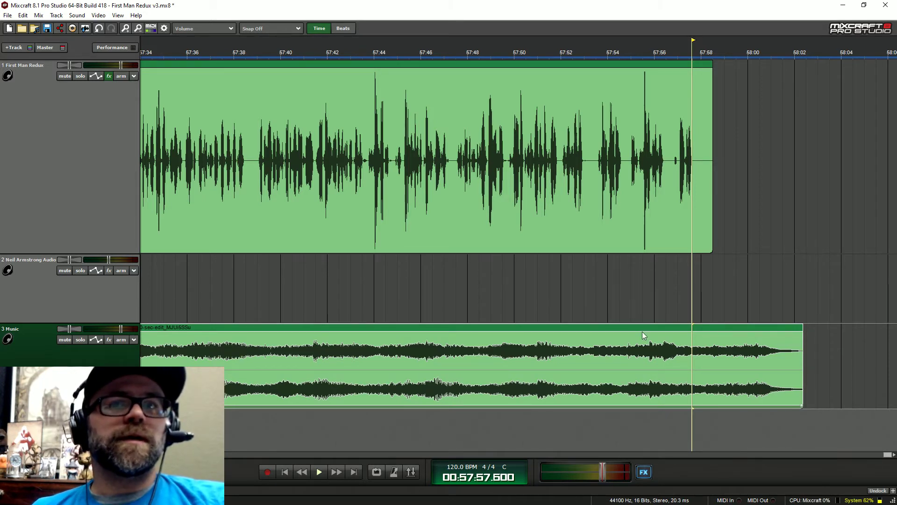
{"action": "scroll", "coordinate": [642, 332], "scroll_direction": "up", "scroll_amount": 2}
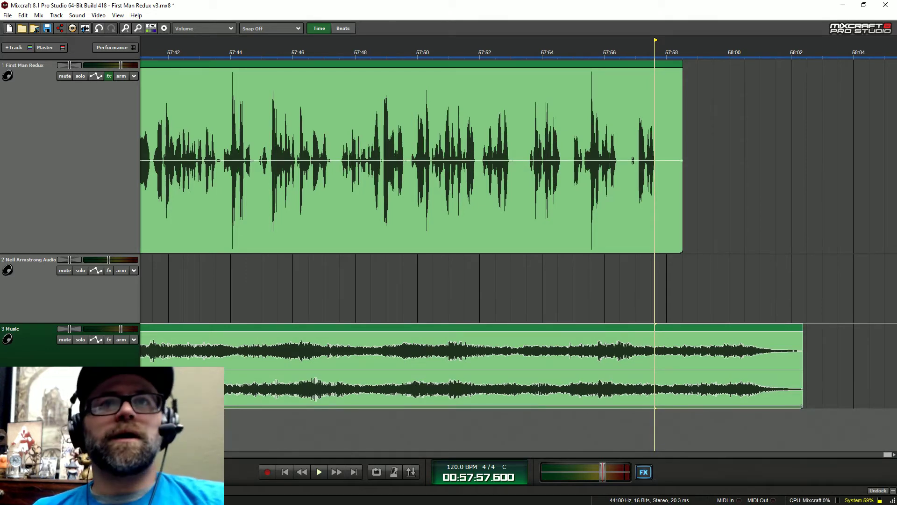
{"action": "left_click", "coordinate": [656, 54]}
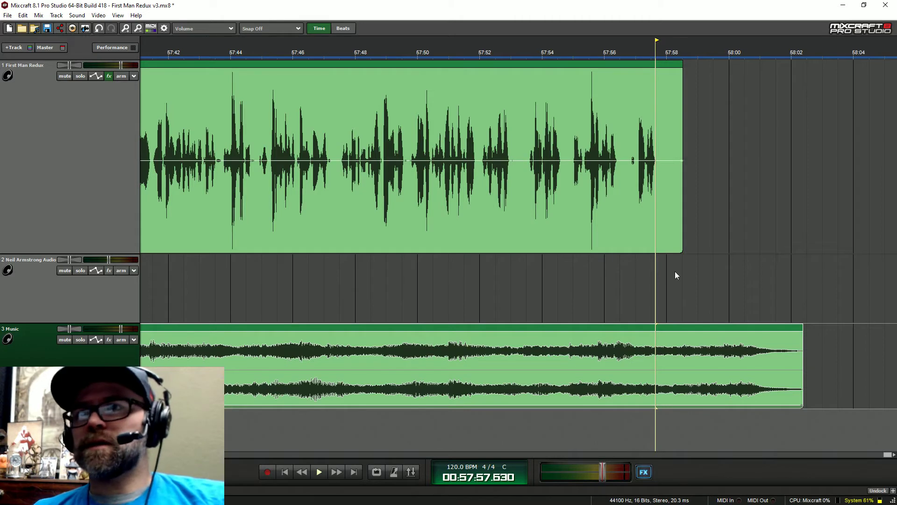
{"action": "left_click_drag", "start_coordinate": [691, 327], "coordinate": [672, 329]}
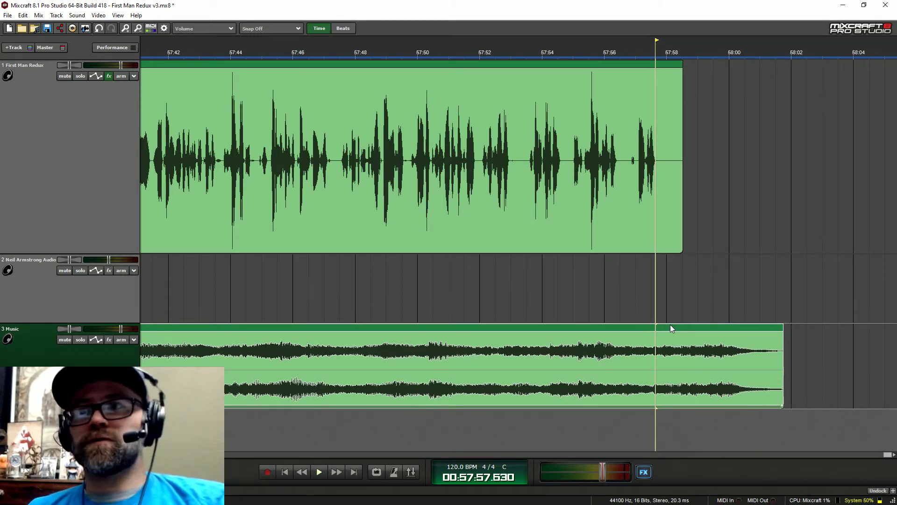
{"action": "left_click_drag", "start_coordinate": [669, 326], "coordinate": [665, 327]}
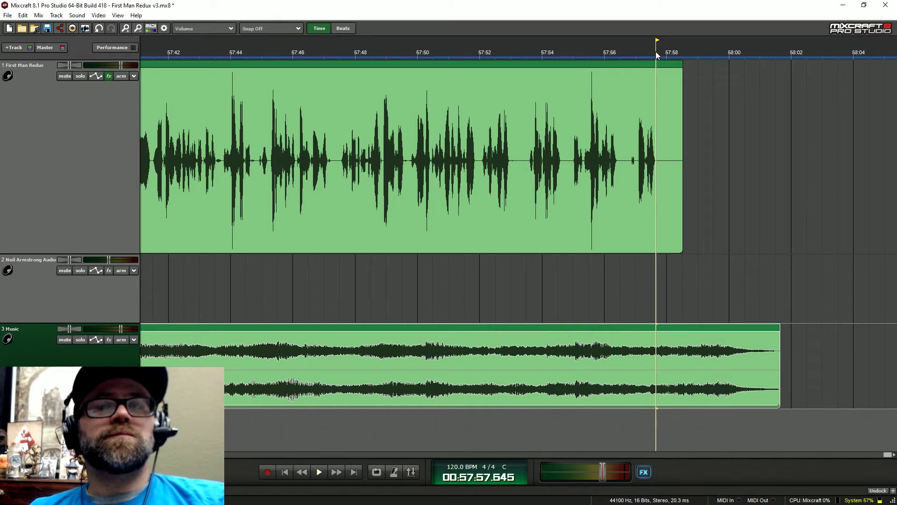
Step: Play the music's ending, then raise its volume envelope from about 57:57.3 to 0 dB at about 57:58.7 and at the clip's end
{"action": "key", "text": "space"}
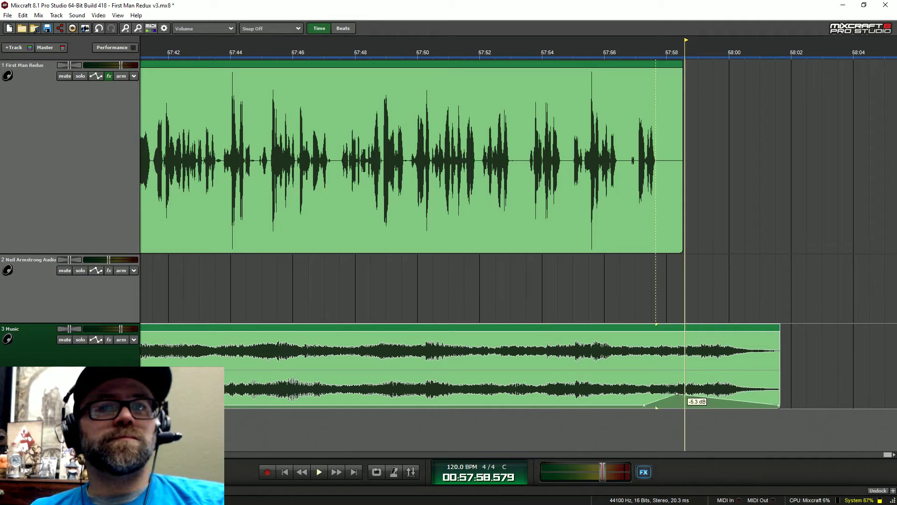
{"action": "left_click_drag", "start_coordinate": [676, 394], "coordinate": [689, 374]}
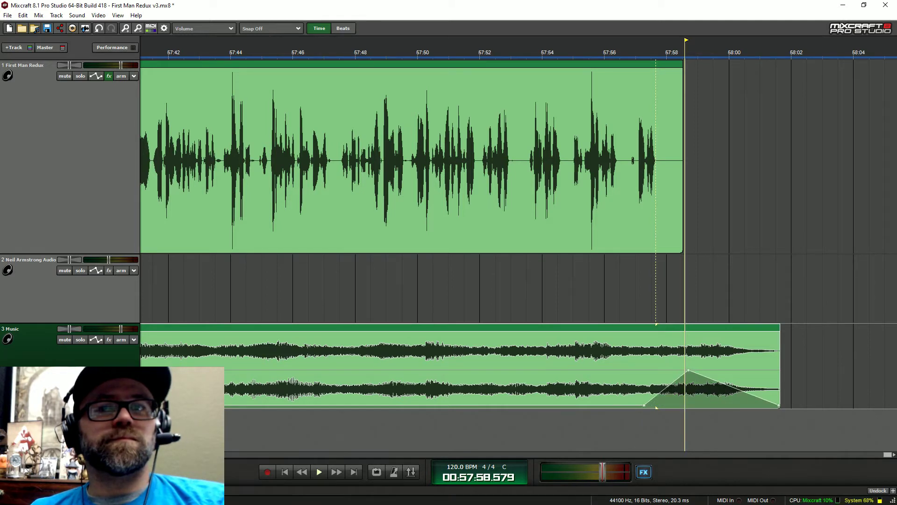
{"action": "left_click_drag", "start_coordinate": [779, 405], "coordinate": [779, 370]}
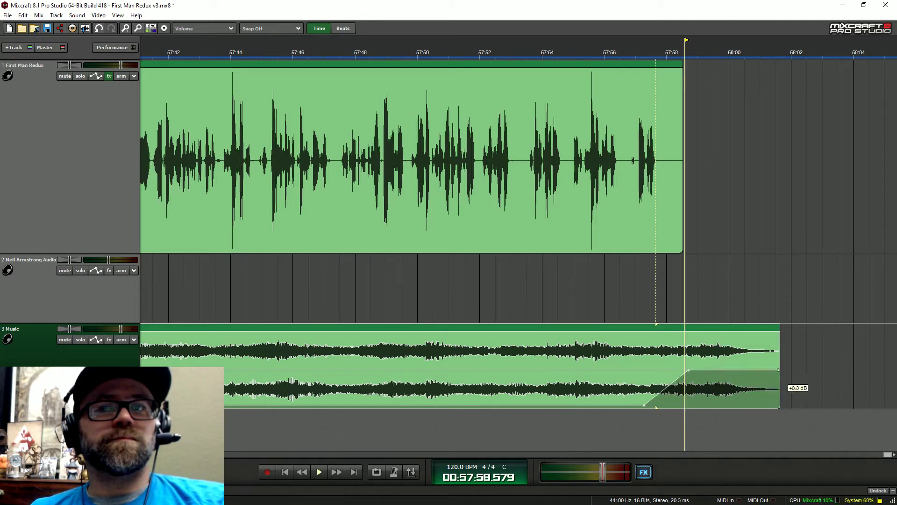
Step: Play back the ending from about 57:56.6 to check how the music swells after the last words
{"action": "left_click", "coordinate": [624, 56]}
{"action": "key", "text": "space"}
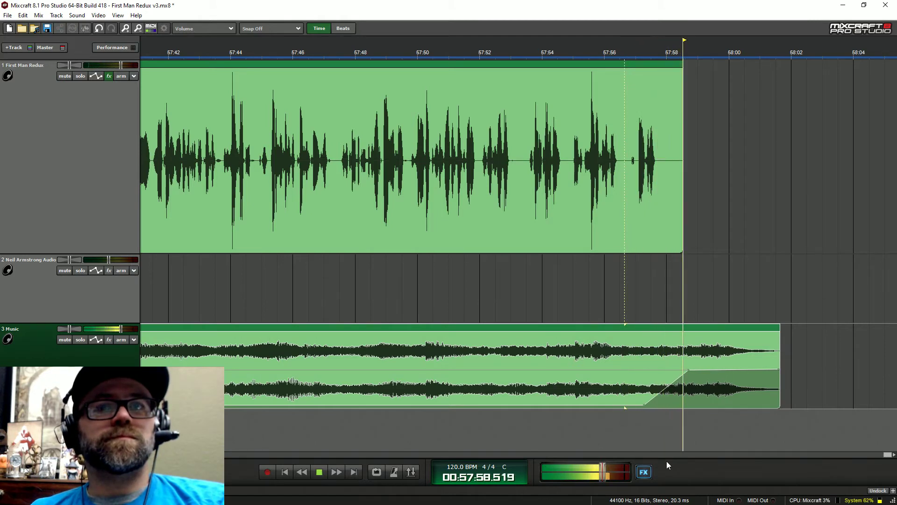
{"action": "key", "text": "space"}
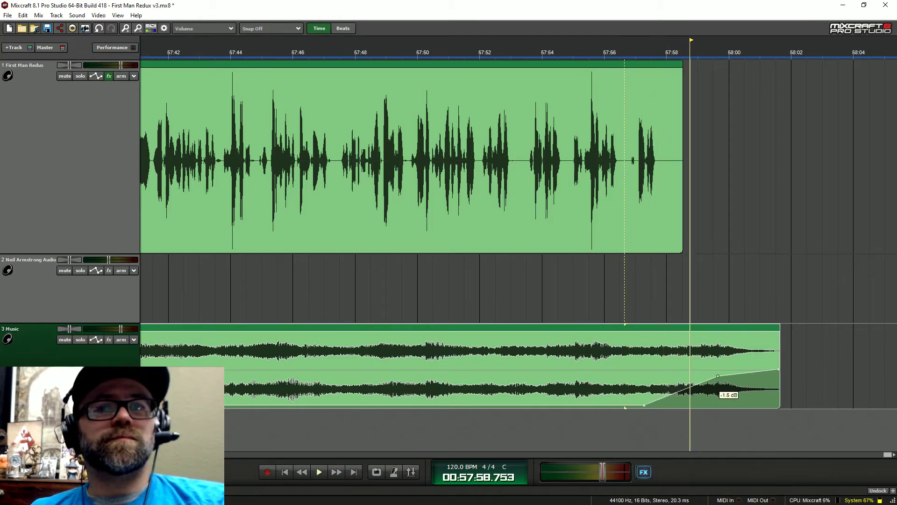
Step: Replay the ending from about 57:56.4 through the music swell
{"action": "left_click", "coordinate": [618, 52]}
{"action": "key", "text": "space"}
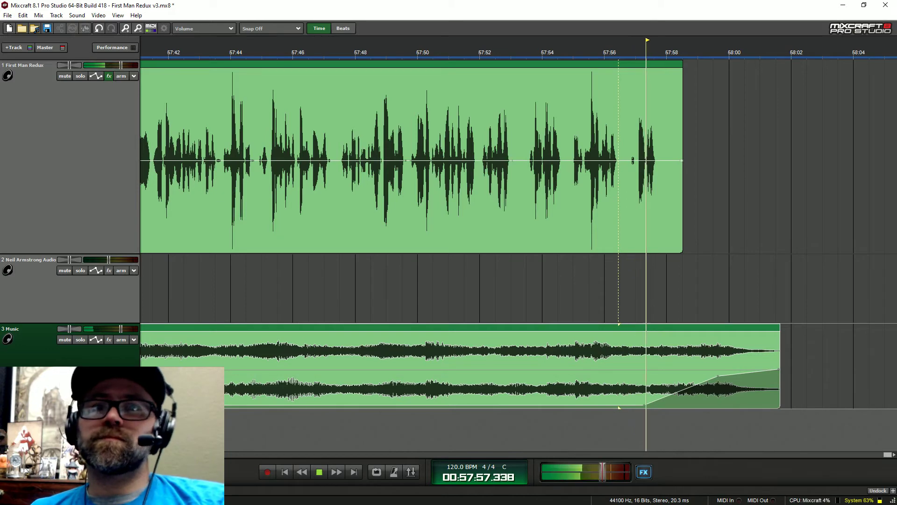
{"action": "scroll", "coordinate": [565, 288], "scroll_direction": "down", "scroll_amount": 5}
{"action": "key", "text": "space"}
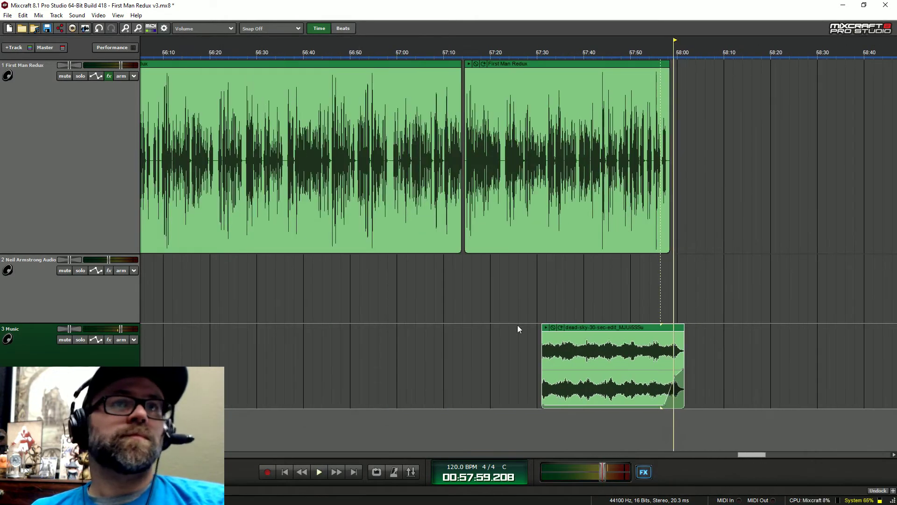
Step: Extend the closing music clip's start back to about 54:21 and loop the preceding music clip forward to meet it
{"action": "scroll", "coordinate": [518, 329], "scroll_direction": "down", "scroll_amount": 3}
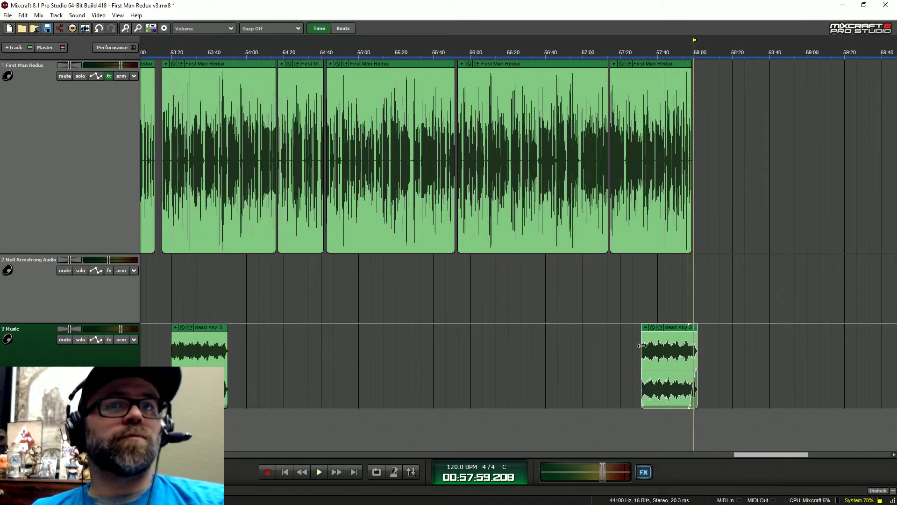
{"action": "left_click_drag", "start_coordinate": [642, 345], "coordinate": [286, 350]}
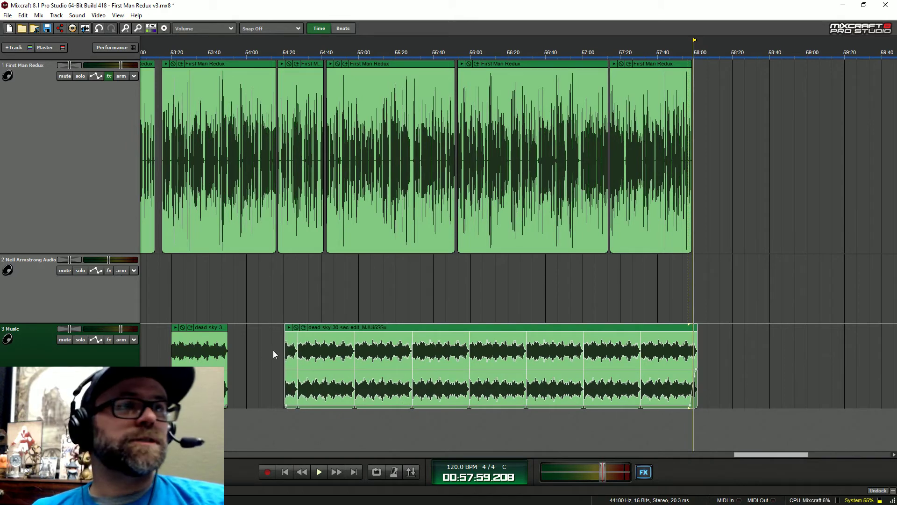
{"action": "left_click_drag", "start_coordinate": [226, 343], "coordinate": [285, 343]}
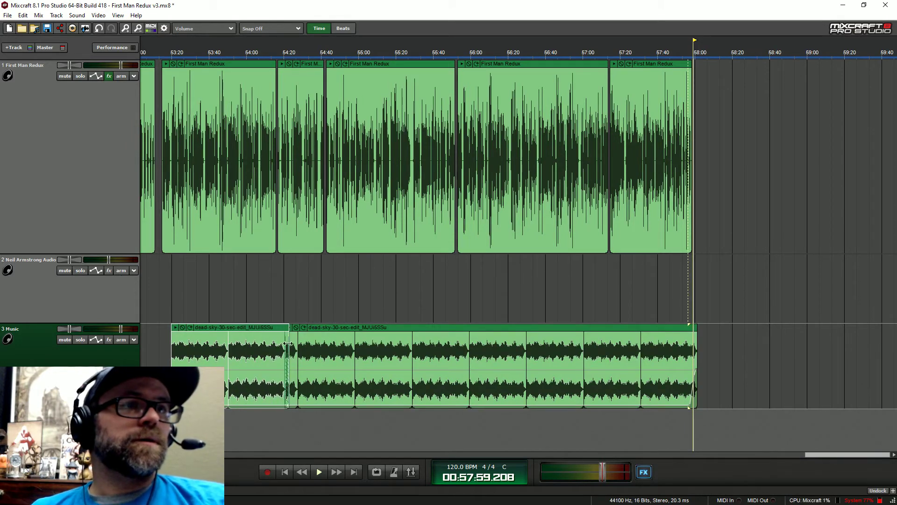
Step: Move the dead-sky clip from about 51 minutes to about 11 minutes and delete the three short music clips before it
{"action": "scroll", "coordinate": [285, 343], "scroll_direction": "left", "scroll_amount": 5}
{"action": "scroll", "coordinate": [328, 363], "scroll_direction": "left", "scroll_amount": 5}
{"action": "scroll", "coordinate": [349, 349], "scroll_direction": "down", "scroll_amount": 3}
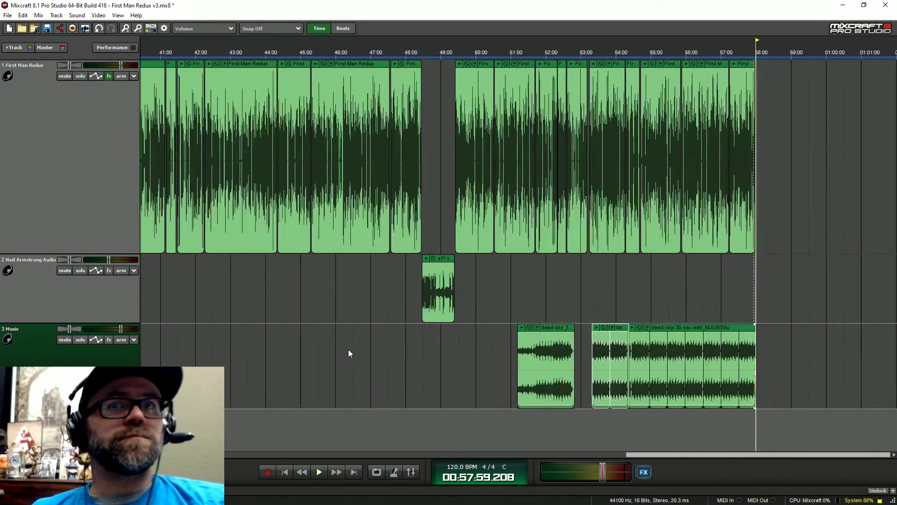
{"action": "scroll", "coordinate": [338, 347], "scroll_direction": "left", "scroll_amount": 5}
{"action": "scroll", "coordinate": [469, 351], "scroll_direction": "down", "scroll_amount": 5}
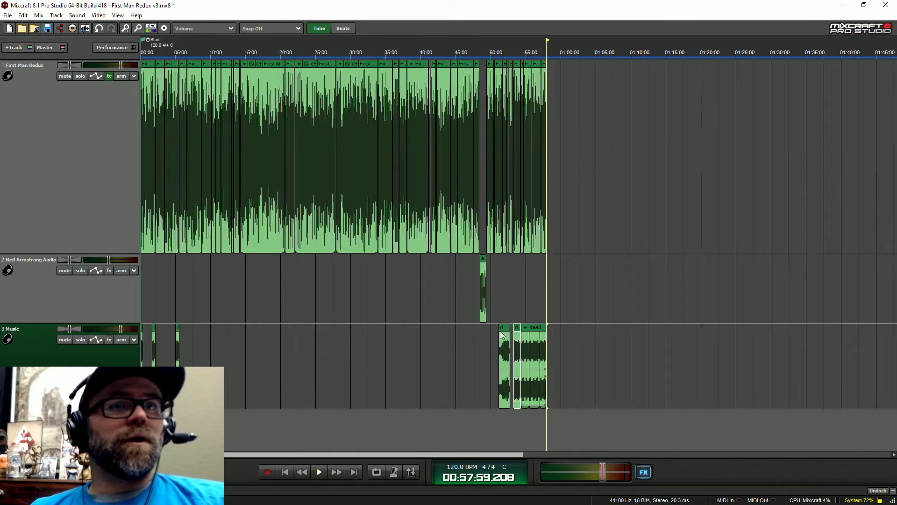
{"action": "left_click_drag", "start_coordinate": [199, 341], "coordinate": [86, 355]}
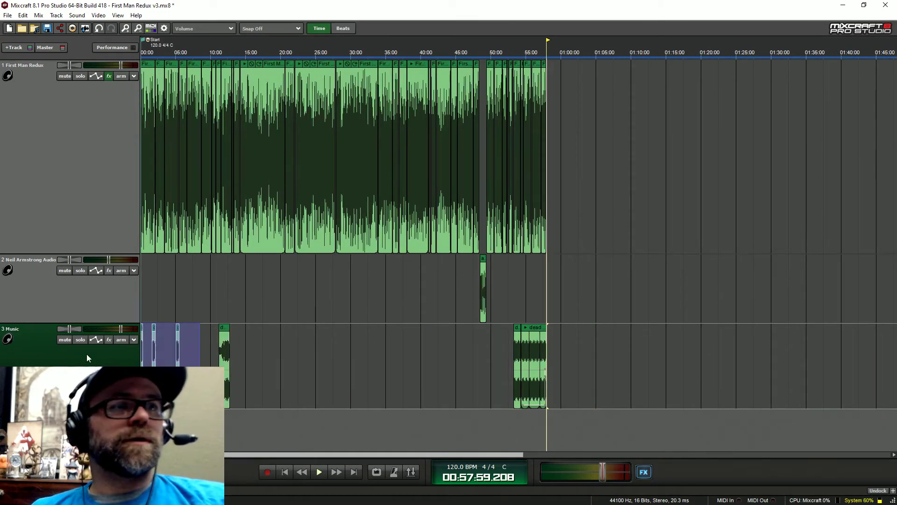
{"action": "key", "text": "Delete"}
Step: Move the dead-sky clip to the very start of the Music track and return the playhead to 0:00
{"action": "left_click_drag", "start_coordinate": [223, 348], "coordinate": [145, 348]}
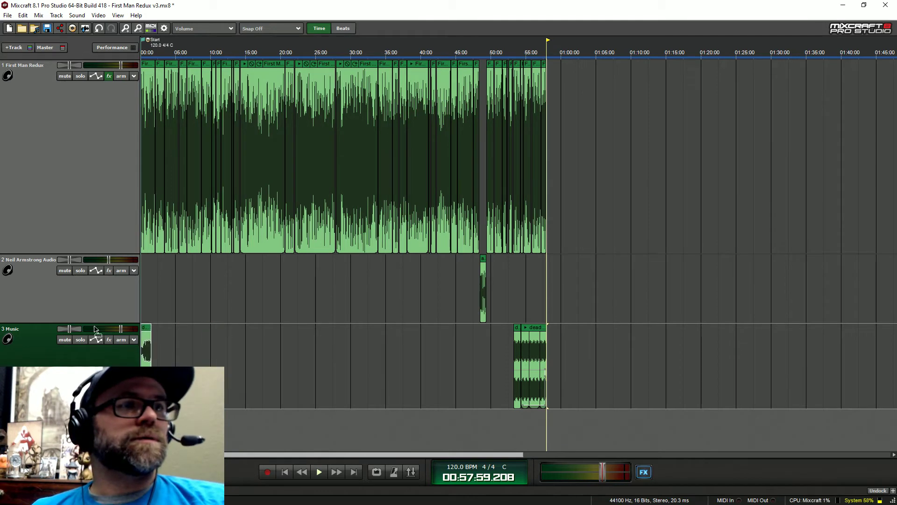
{"action": "scroll", "coordinate": [166, 349], "scroll_direction": "up", "scroll_amount": 4}
{"action": "scroll", "coordinate": [166, 349], "scroll_direction": "up", "scroll_amount": 2}
{"action": "key", "text": "Home"}
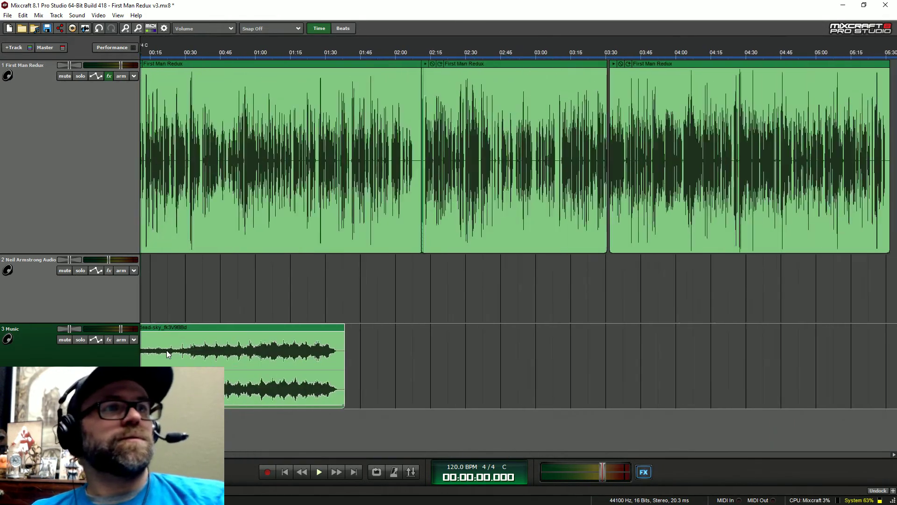
Step: Mark the narration's beginning at about 4.7 s and shape the intro music's volume envelope from 0 dB down to low there
{"action": "scroll", "coordinate": [167, 350], "scroll_direction": "up", "scroll_amount": 3}
{"action": "scroll", "coordinate": [166, 350], "scroll_direction": "down", "scroll_amount": 2}
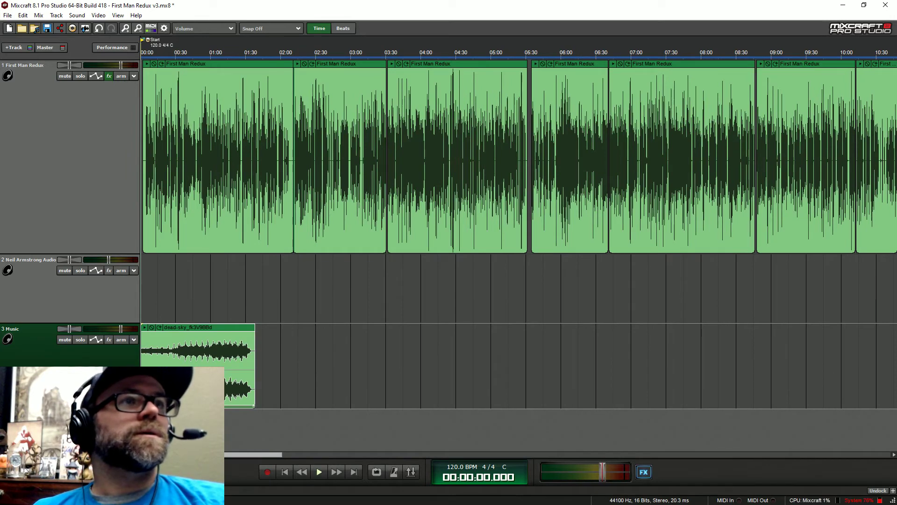
{"action": "scroll", "coordinate": [167, 350], "scroll_direction": "down", "scroll_amount": 1}
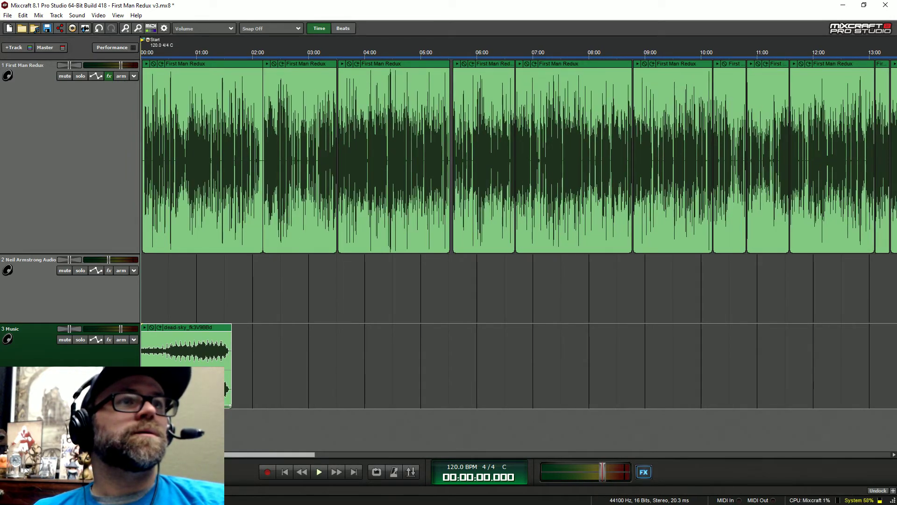
{"action": "scroll", "coordinate": [217, 350], "scroll_direction": "up", "scroll_amount": 5}
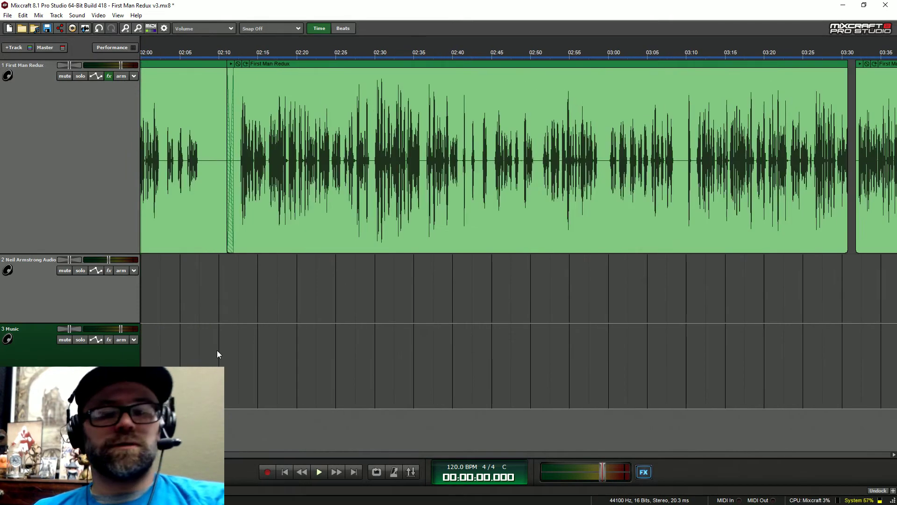
{"action": "scroll", "coordinate": [217, 350], "scroll_direction": "up", "scroll_amount": 3}
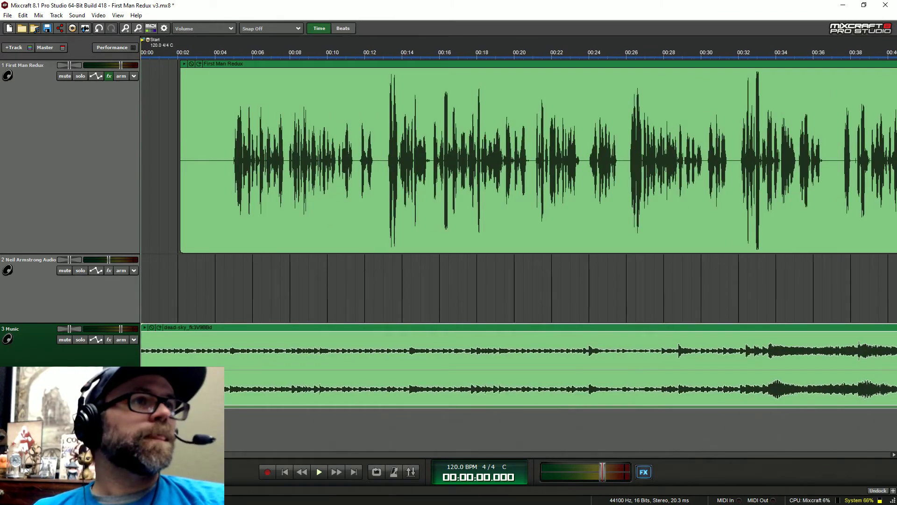
{"action": "scroll", "coordinate": [217, 350], "scroll_direction": "down", "scroll_amount": 1}
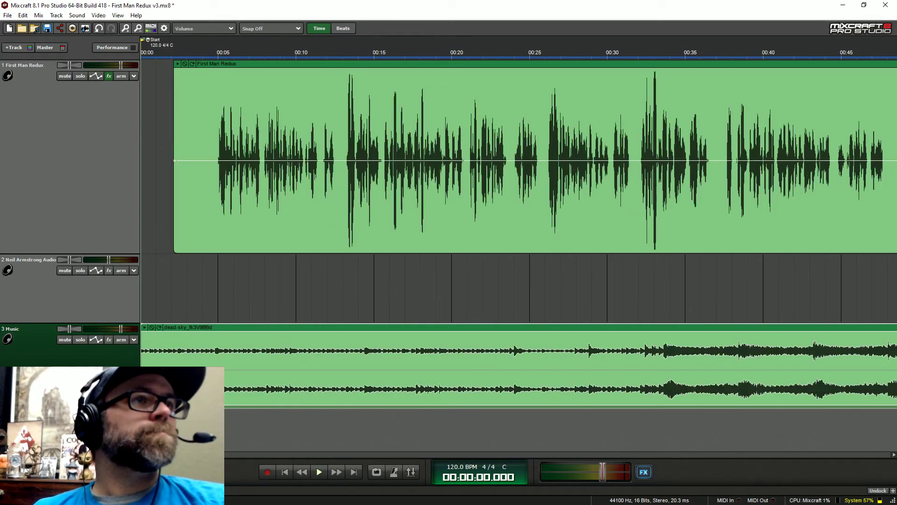
{"action": "left_click", "coordinate": [214, 160]}
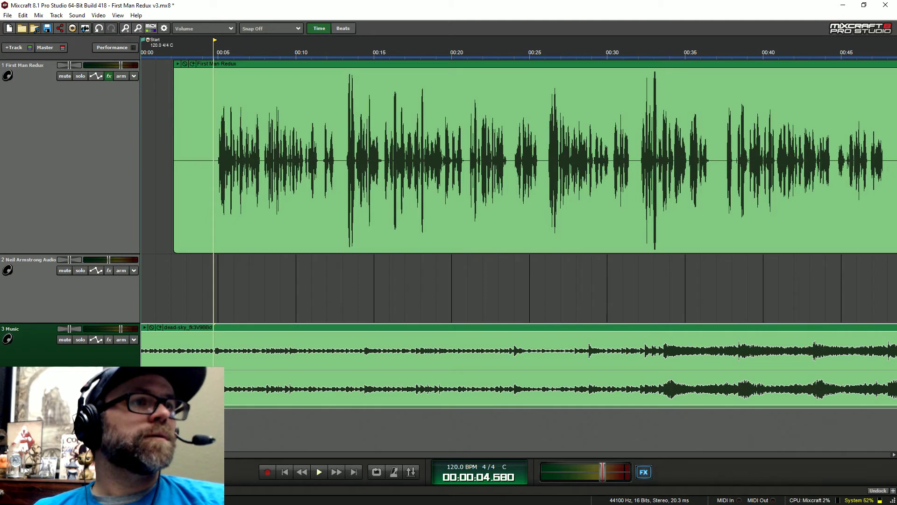
{"action": "left_click_drag", "start_coordinate": [187, 404], "coordinate": [187, 369]}
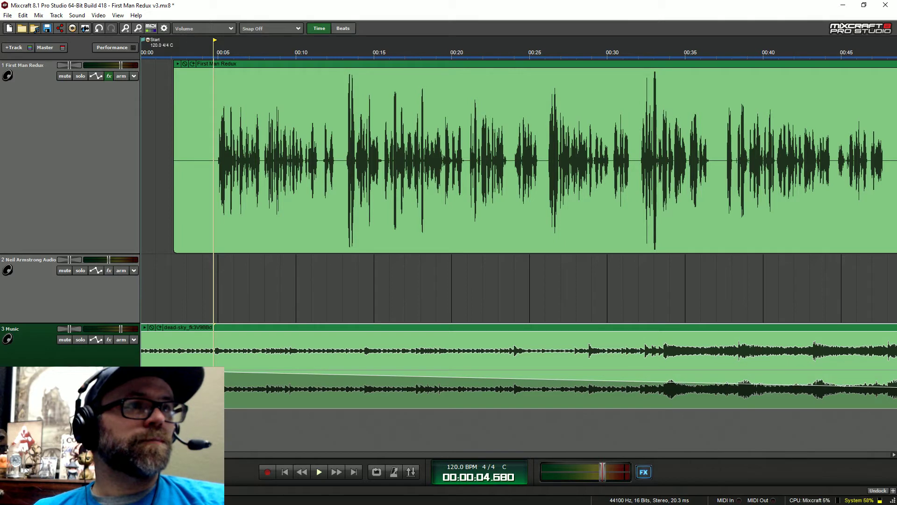
{"action": "left_click_drag", "start_coordinate": [187, 370], "coordinate": [187, 401]}
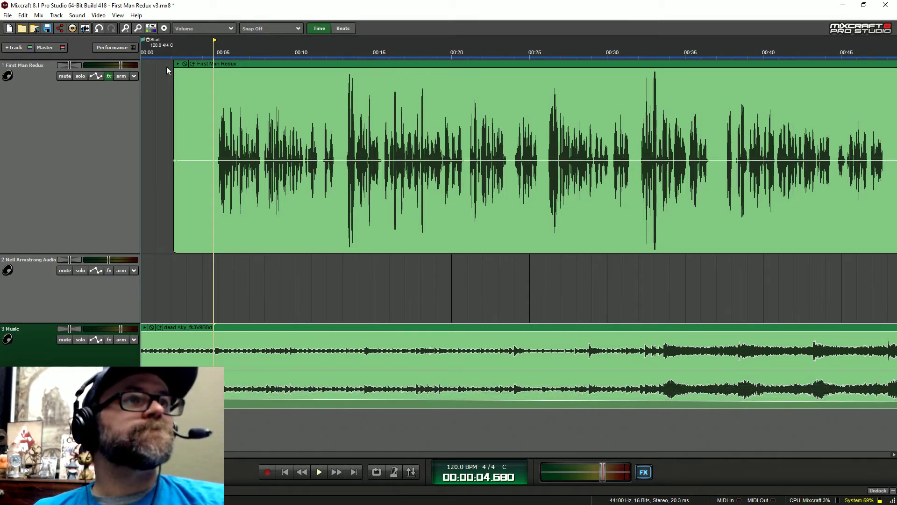
Step: Play the intro from the start to check how the music drops under the first words
{"action": "left_click", "coordinate": [144, 51]}
{"action": "key", "text": "space"}
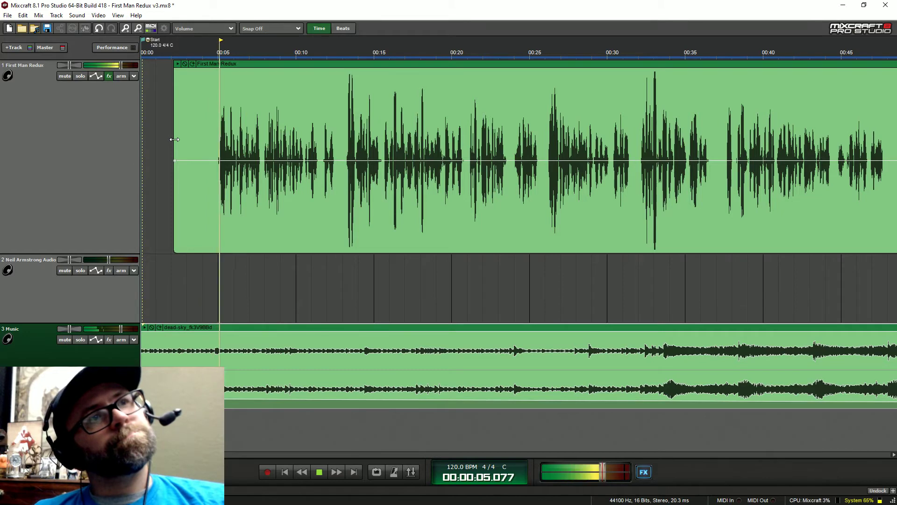
{"action": "key", "text": "space"}
Step: Trim the end of the intro music clip back to about 0:24
{"action": "key", "text": "minus"}
{"action": "key", "text": "minus"}
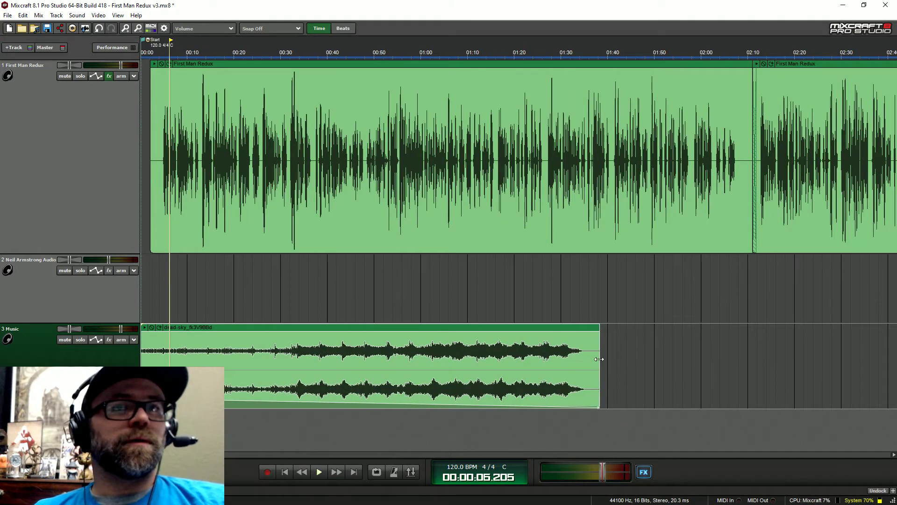
{"action": "left_click_drag", "start_coordinate": [599, 359], "coordinate": [251, 358]}
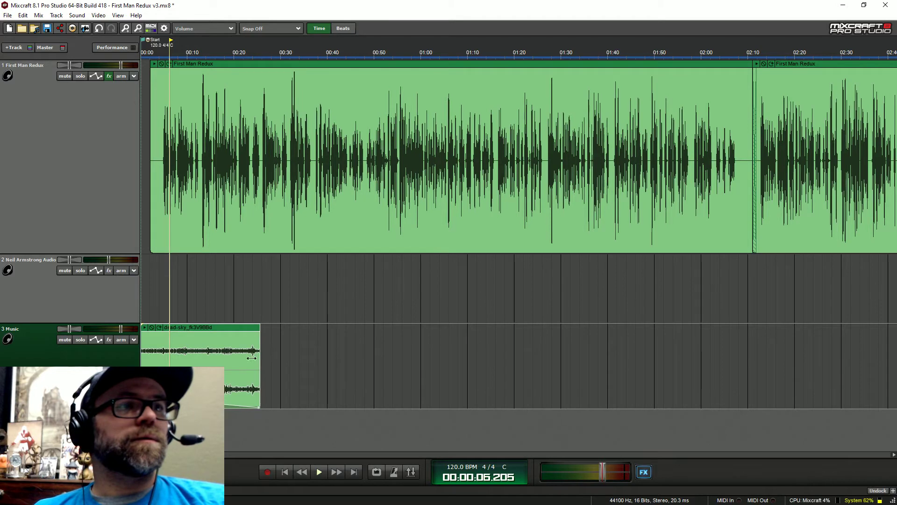
Step: Play the trimmed intro from about 0:03 into the narration
{"action": "left_click", "coordinate": [153, 51]}
{"action": "key", "text": "space"}
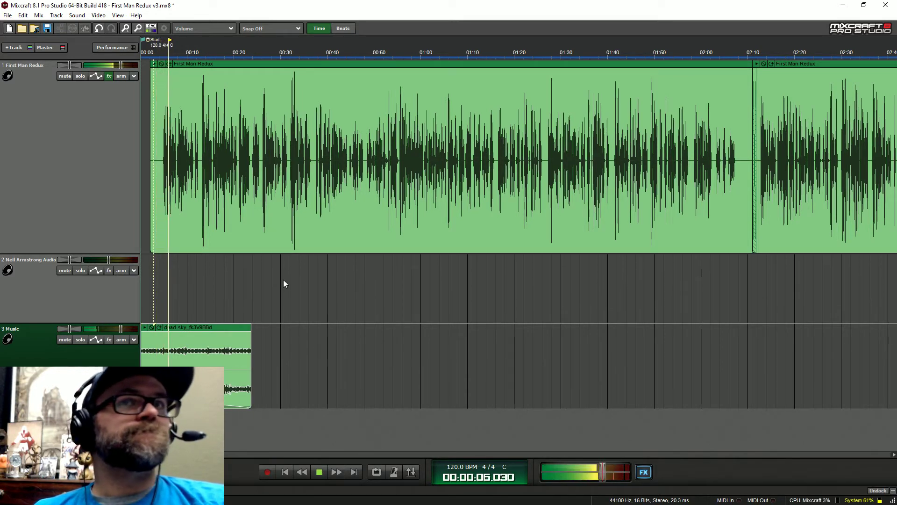
{"action": "key", "text": "space"}
Step: Copy the trimmed intro music clip and paste it on the Music track at about 5:01.5
{"action": "left_click", "coordinate": [234, 299]}
{"action": "scroll", "coordinate": [388, 324], "scroll_direction": "right", "scroll_amount": 10}
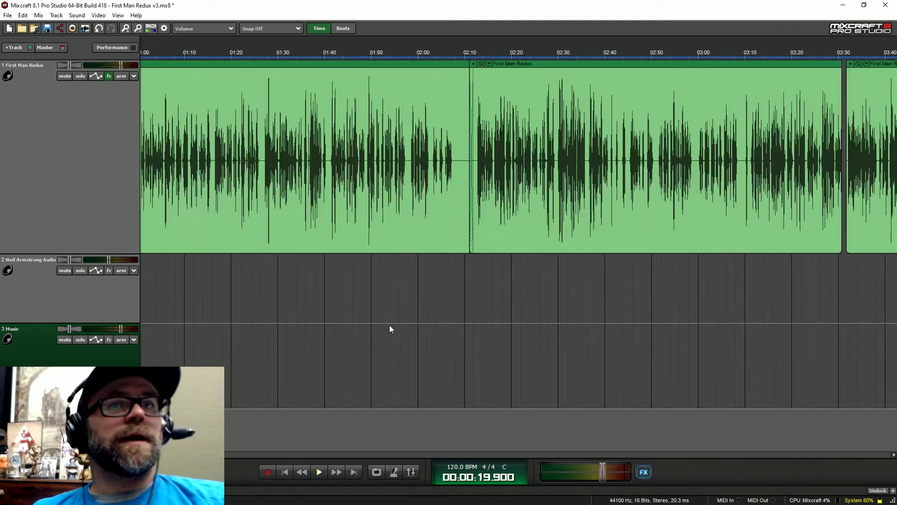
{"action": "scroll", "coordinate": [461, 332], "scroll_direction": "left", "scroll_amount": 1}
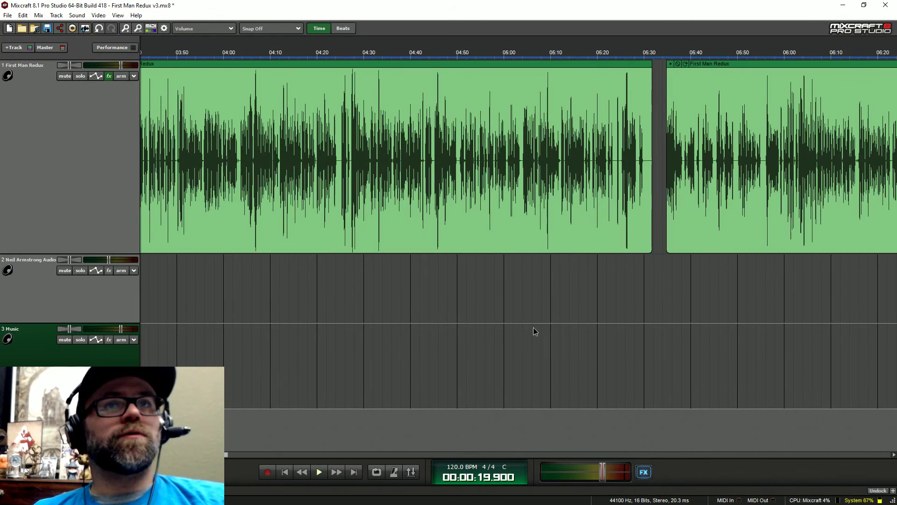
{"action": "left_click", "coordinate": [527, 340]}
{"action": "scroll", "coordinate": [500, 348], "scroll_direction": "down", "scroll_amount": 3}
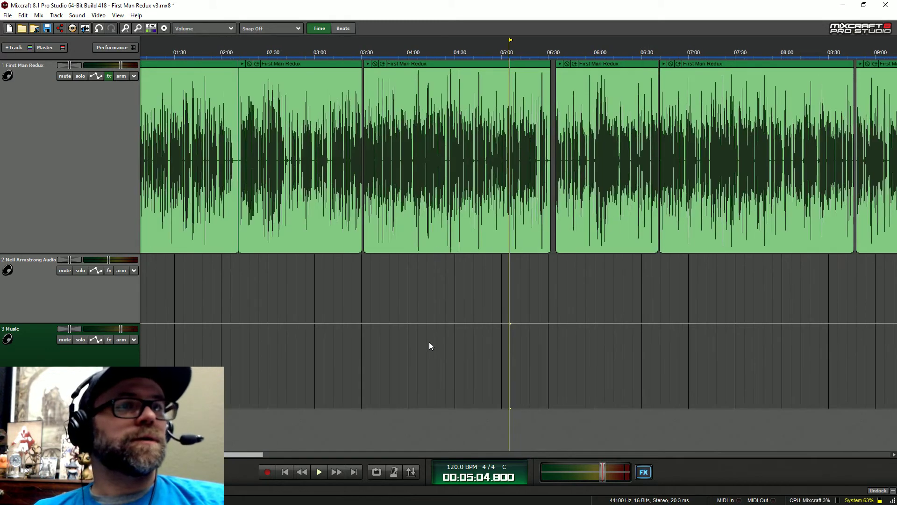
{"action": "left_click_drag", "start_coordinate": [200, 329], "coordinate": [174, 328]}
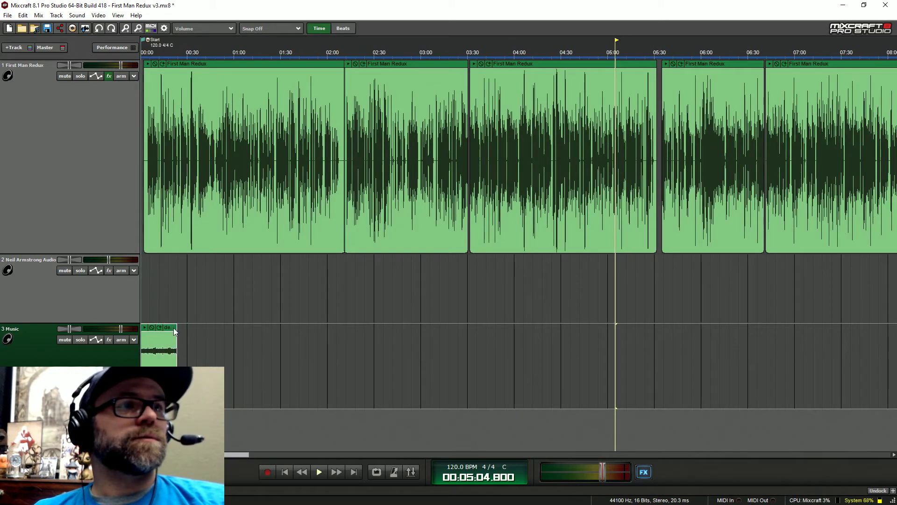
{"action": "left_click", "coordinate": [610, 328]}
{"action": "key", "text": "ctrl+v"}
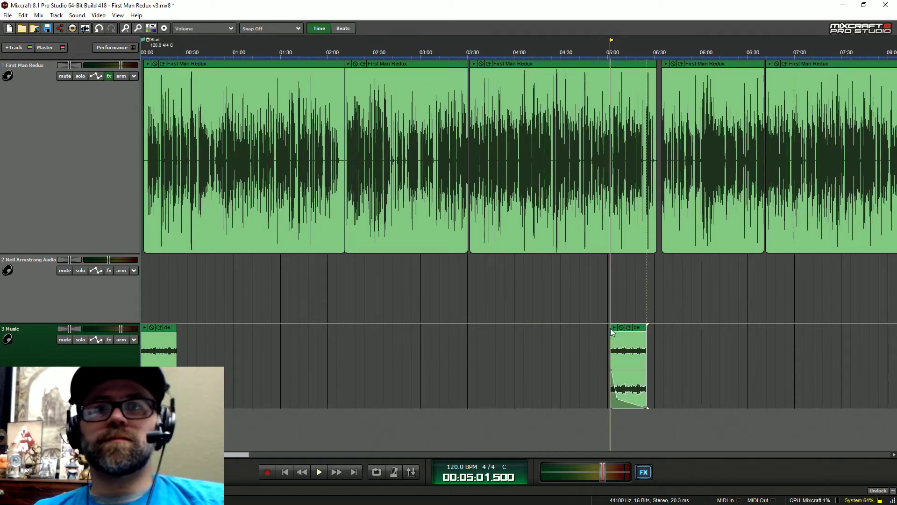
Step: Extend the pasted clip to end at about 6:39 and reverse its volume envelope to rise from low to 0 dB
{"action": "left_click_drag", "start_coordinate": [645, 329], "coordinate": [761, 344]}
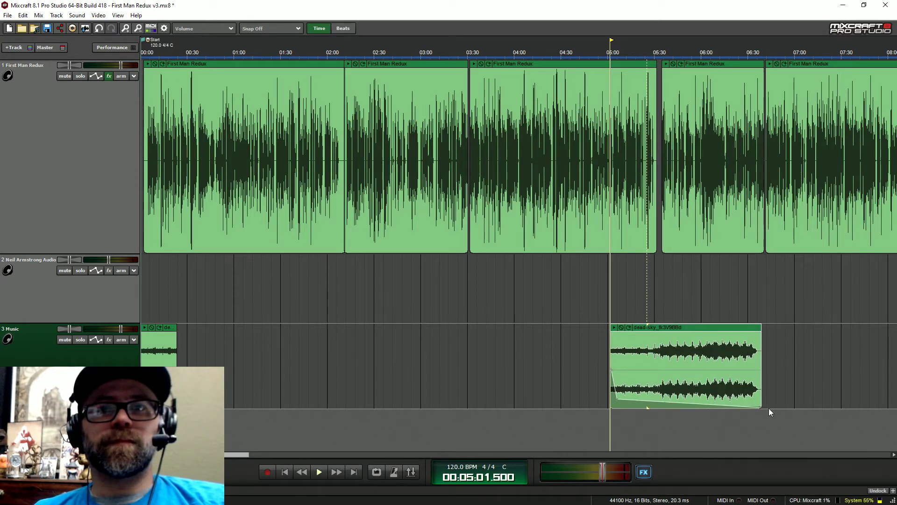
{"action": "left_click_drag", "start_coordinate": [760, 401], "coordinate": [760, 371]}
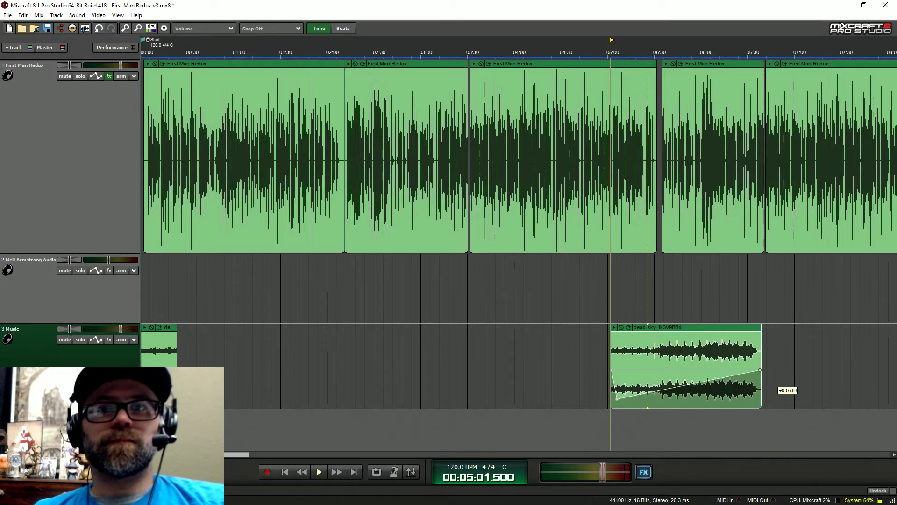
{"action": "left_click_drag", "start_coordinate": [617, 398], "coordinate": [611, 371]}
{"action": "left_click_drag", "start_coordinate": [745, 371], "coordinate": [744, 381]}
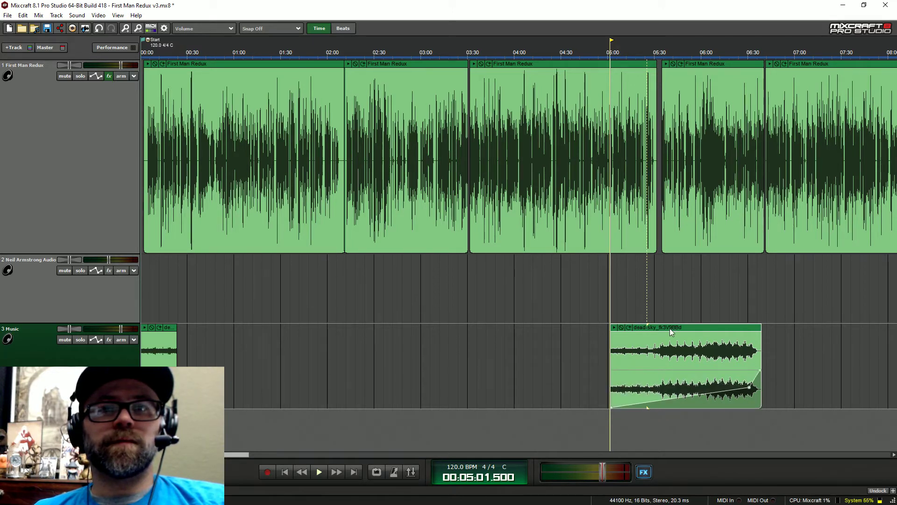
Step: Move the extended music clip earlier so it ends at about 5:37, across the gap in the narration
{"action": "scroll", "coordinate": [669, 328], "scroll_direction": "up", "scroll_amount": 3}
{"action": "left_click_drag", "start_coordinate": [693, 335], "coordinate": [455, 335]}
{"action": "left_click", "coordinate": [631, 47]}
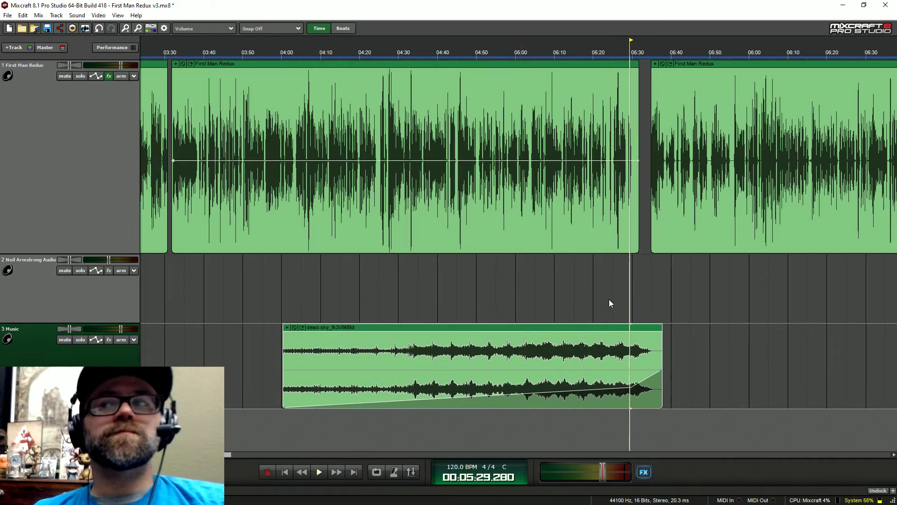
{"action": "scroll", "coordinate": [613, 327], "scroll_direction": "up", "scroll_amount": 2}
{"action": "left_click_drag", "start_coordinate": [650, 332], "coordinate": [644, 333]}
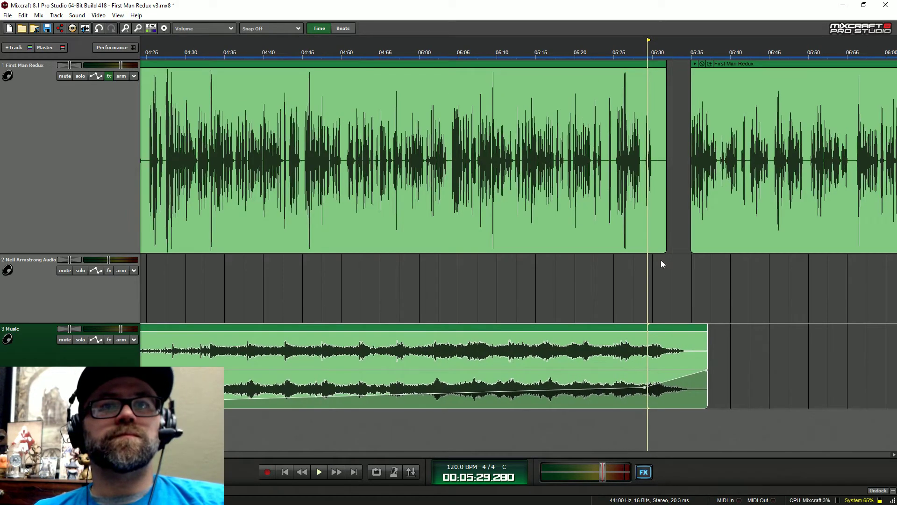
Step: Align the music's envelope point with the last words at about 5:29.8 and add a low point at about 5:20
{"action": "left_click", "coordinate": [651, 53]}
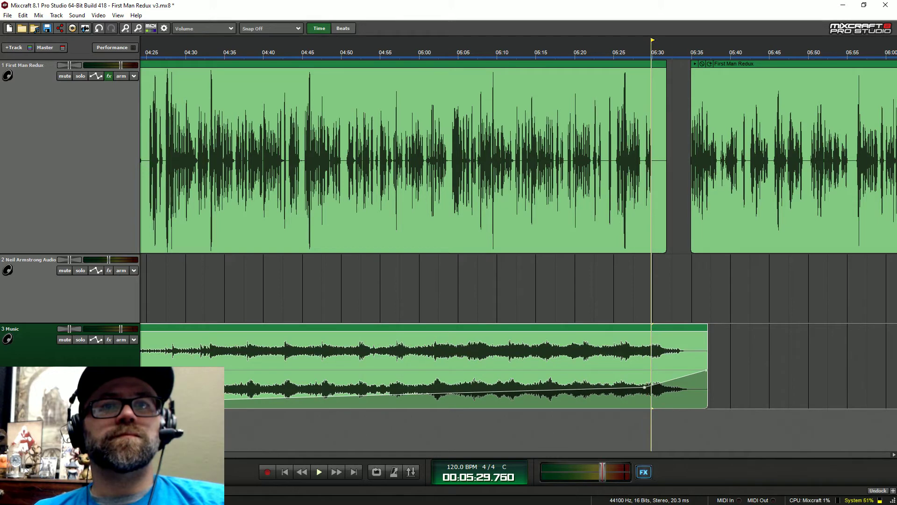
{"action": "left_click_drag", "start_coordinate": [645, 387], "coordinate": [652, 388]}
{"action": "scroll", "coordinate": [652, 389], "scroll_direction": "down", "scroll_amount": 1}
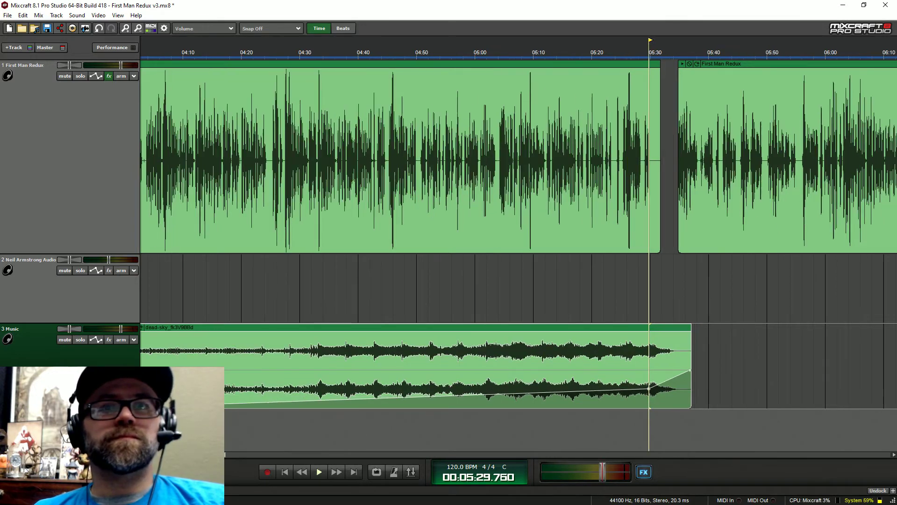
{"action": "left_click_drag", "start_coordinate": [593, 392], "coordinate": [593, 403]}
{"action": "scroll", "coordinate": [593, 402], "scroll_direction": "left", "scroll_amount": 3}
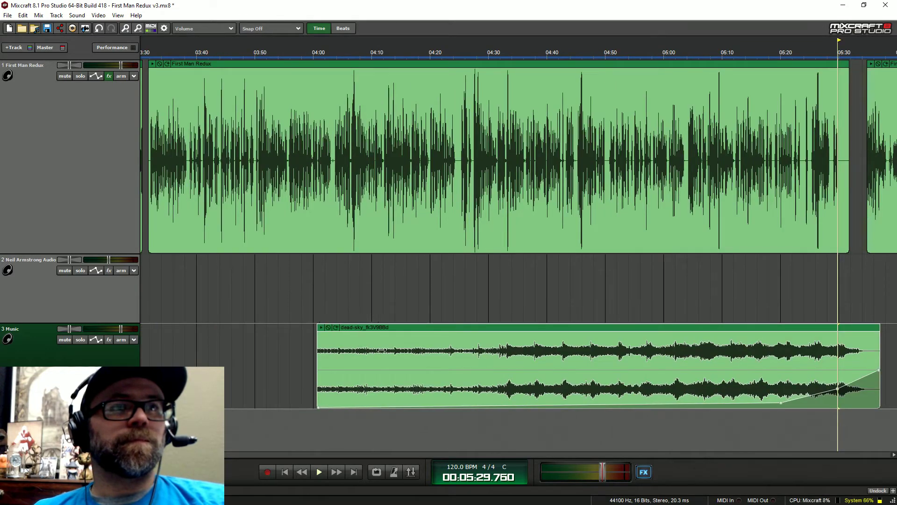
Step: Trim the start of the transition music clip to about 5:06 and move the clip about one second later
{"action": "left_click_drag", "start_coordinate": [318, 355], "coordinate": [700, 355]}
{"action": "scroll", "coordinate": [700, 356], "scroll_direction": "right", "scroll_amount": 3}
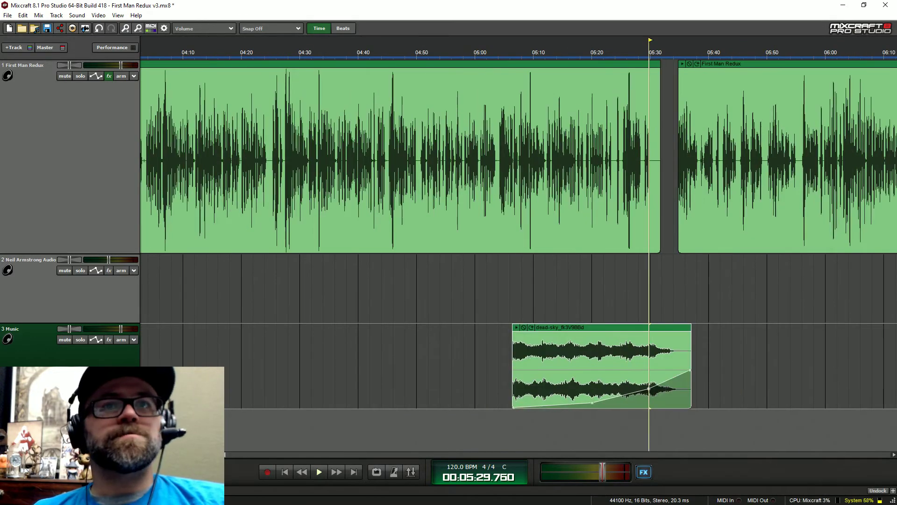
{"action": "left_click_drag", "start_coordinate": [663, 330], "coordinate": [667, 329]}
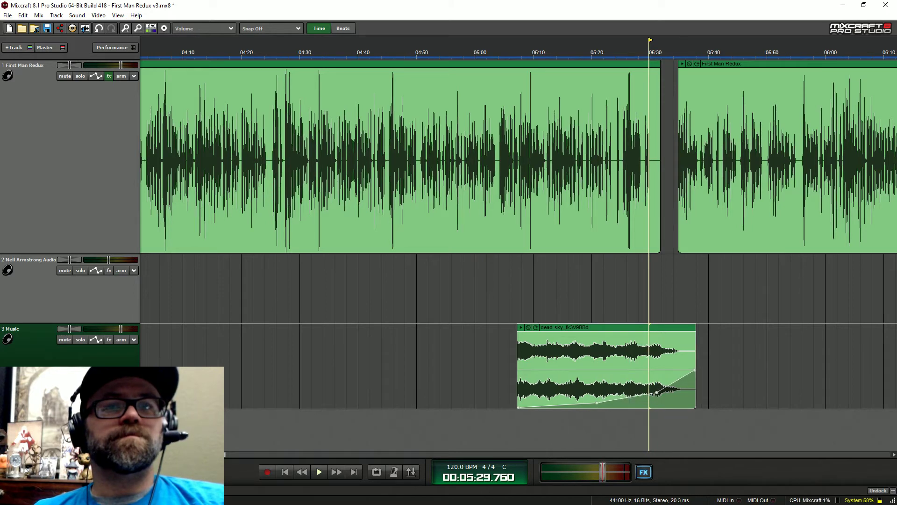
Step: Move the transition music's low volume point to about 5:28.5 and play back the transition from about 5:10
{"action": "left_click_drag", "start_coordinate": [597, 370], "coordinate": [603, 369]}
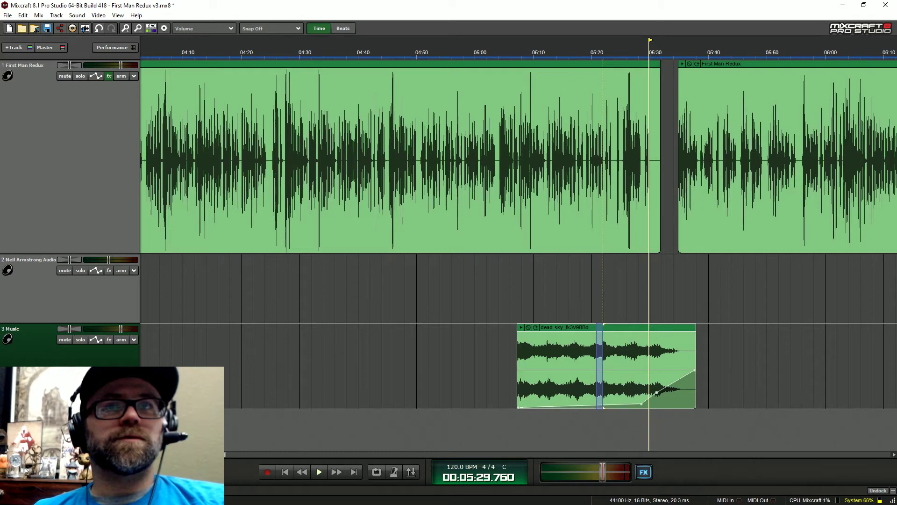
{"action": "scroll", "coordinate": [668, 282], "scroll_direction": "down", "scroll_amount": 5}
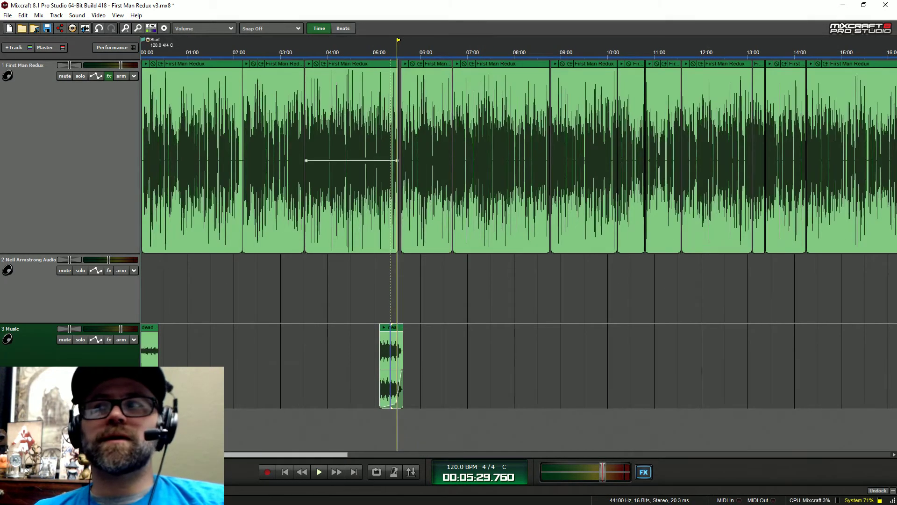
{"action": "left_click", "coordinate": [382, 50]}
{"action": "scroll", "coordinate": [382, 50], "scroll_direction": "up", "scroll_amount": 5}
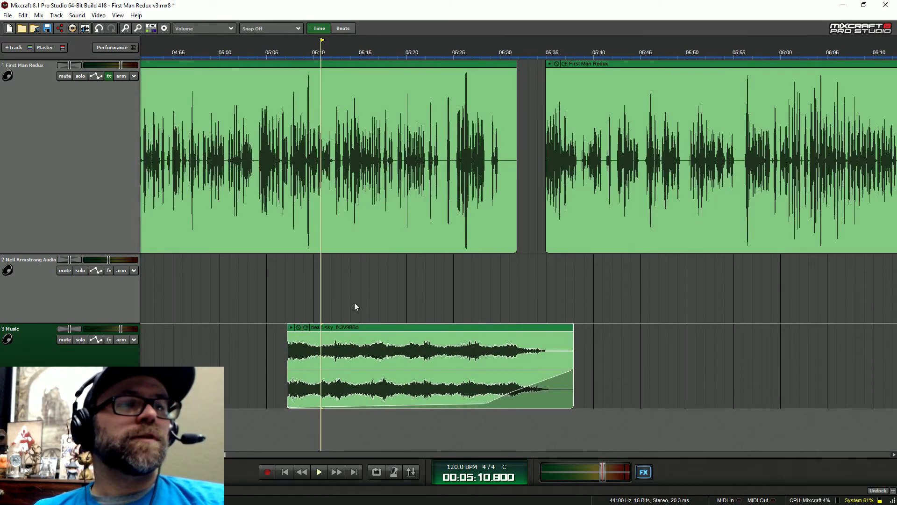
{"action": "key", "text": "space"}
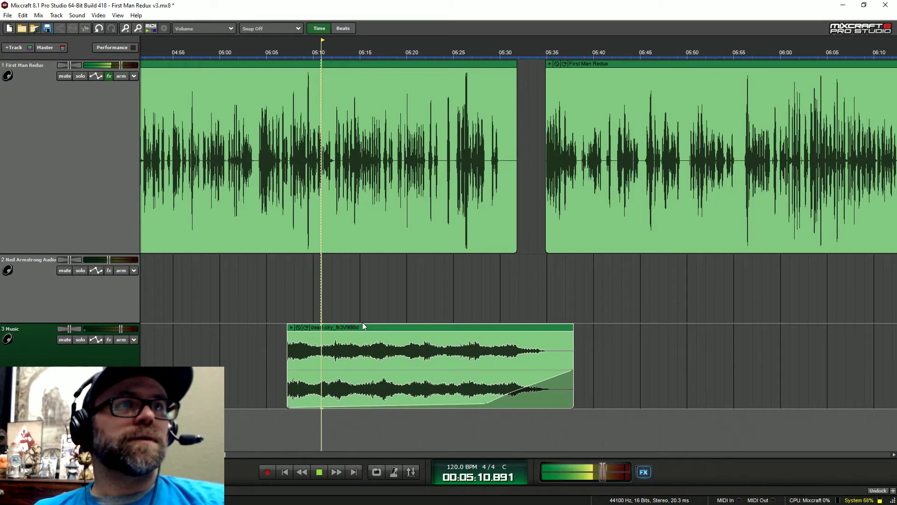
{"action": "left_click", "coordinate": [476, 50]}
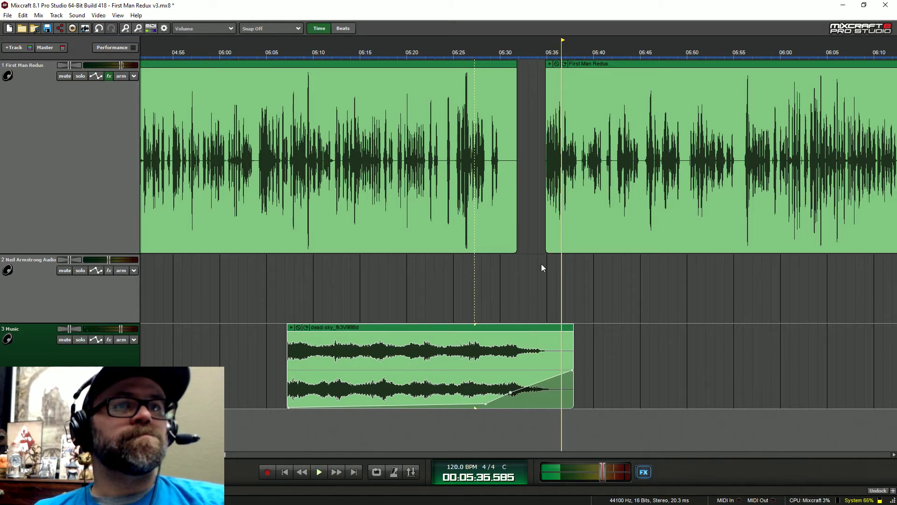
{"action": "key", "text": "space"}
Step: Move every clip after the 5:32 narration gap about one second later, so the narration resumes at about 5:36, while playing the transition
{"action": "scroll", "coordinate": [528, 276], "scroll_direction": "down", "scroll_amount": 2}
{"action": "scroll", "coordinate": [528, 277], "scroll_direction": "down", "scroll_amount": 6}
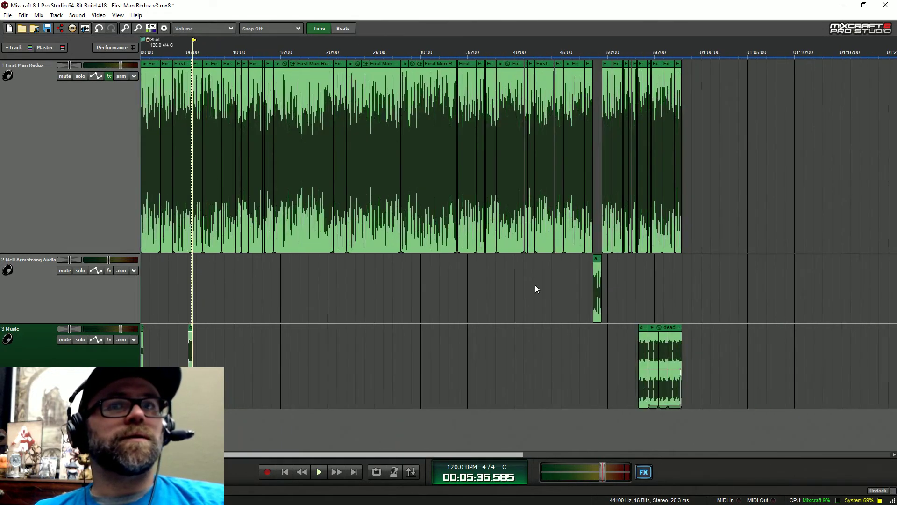
{"action": "left_click_drag", "start_coordinate": [724, 354], "coordinate": [194, 144]}
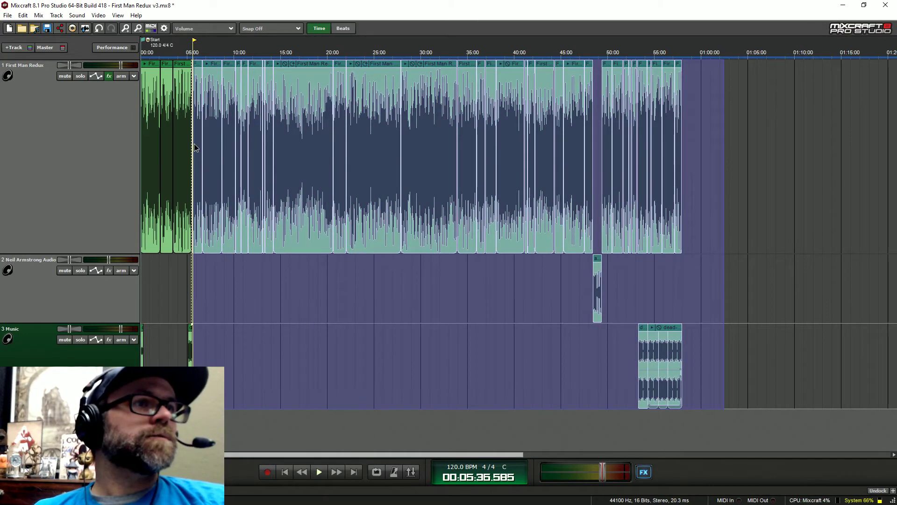
{"action": "scroll", "coordinate": [195, 120], "scroll_direction": "up", "scroll_amount": 8}
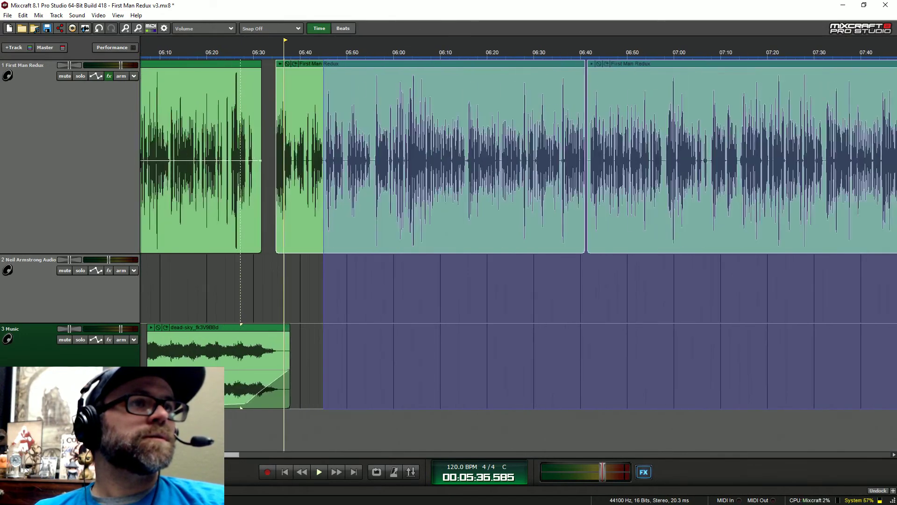
{"action": "left_click", "coordinate": [293, 55]}
{"action": "key", "text": "space"}
{"action": "left_click_drag", "start_coordinate": [405, 63], "coordinate": [416, 67]}
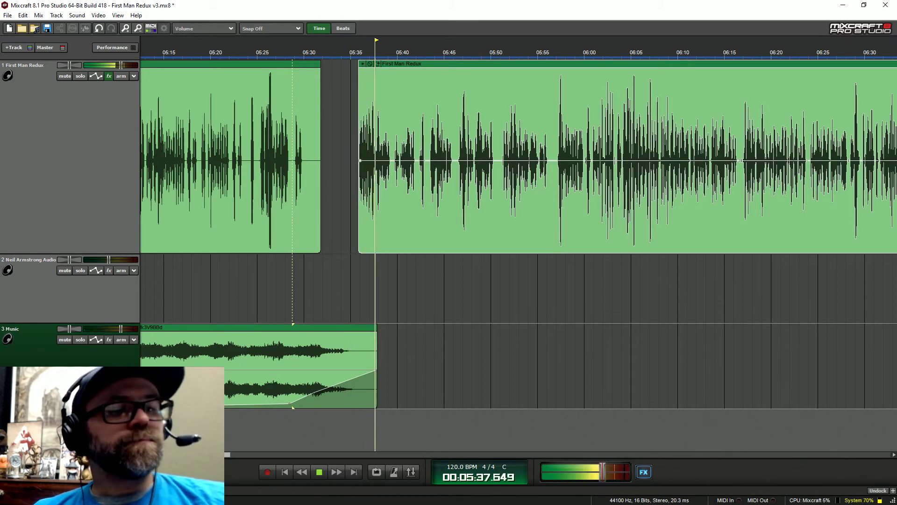
{"action": "key", "text": "space"}
{"action": "scroll", "coordinate": [519, 243], "scroll_direction": "down", "scroll_amount": 5, "text": "ctrl"}
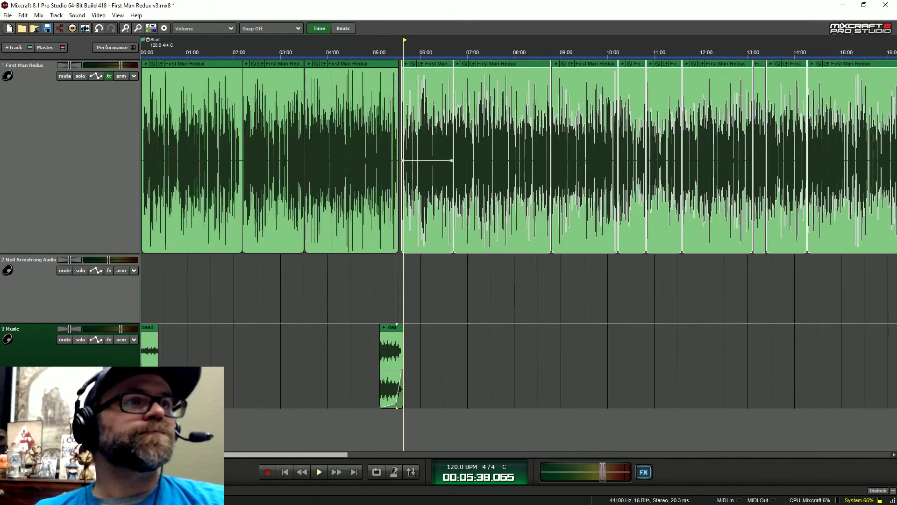
Step: Paste a copy of the transition music clip on the Music track at about 1:52
{"action": "left_click", "coordinate": [393, 299]}
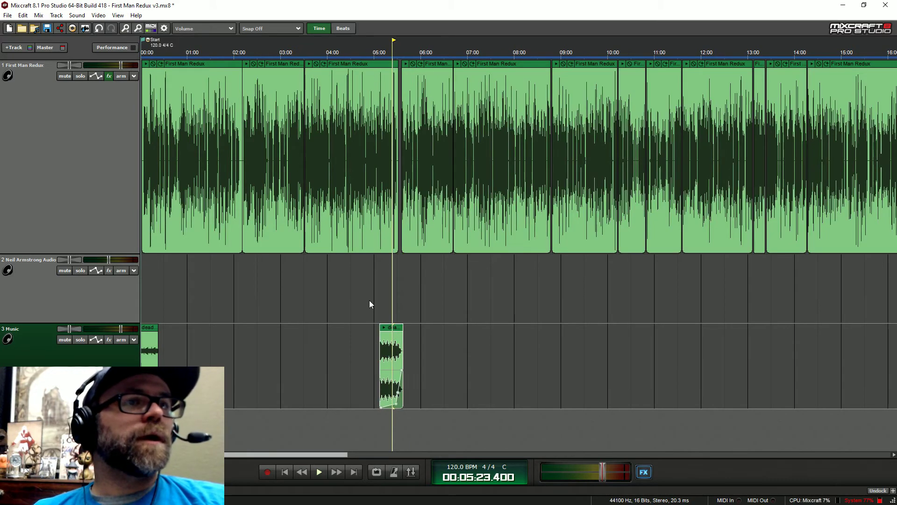
{"action": "left_click", "coordinate": [228, 358]}
{"action": "key", "text": "ctrl+v"}
{"action": "scroll", "coordinate": [228, 358], "scroll_direction": "up", "scroll_amount": 5, "text": "ctrl"}
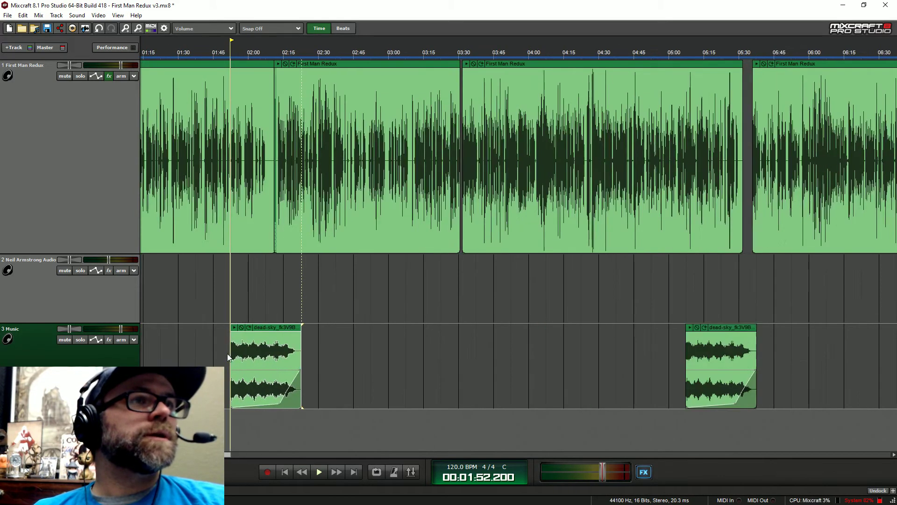
{"action": "scroll", "coordinate": [519, 233], "scroll_direction": "left", "scroll_amount": 5}
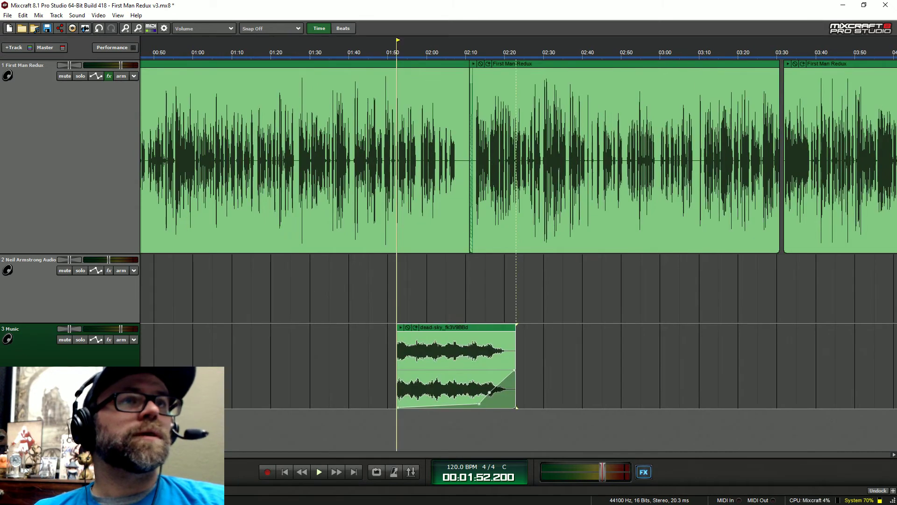
Step: Position the pasted music clip so its low volume point meets the last words at about 2:07, and play back the transition
{"action": "left_click_drag", "start_coordinate": [462, 333], "coordinate": [403, 333]}
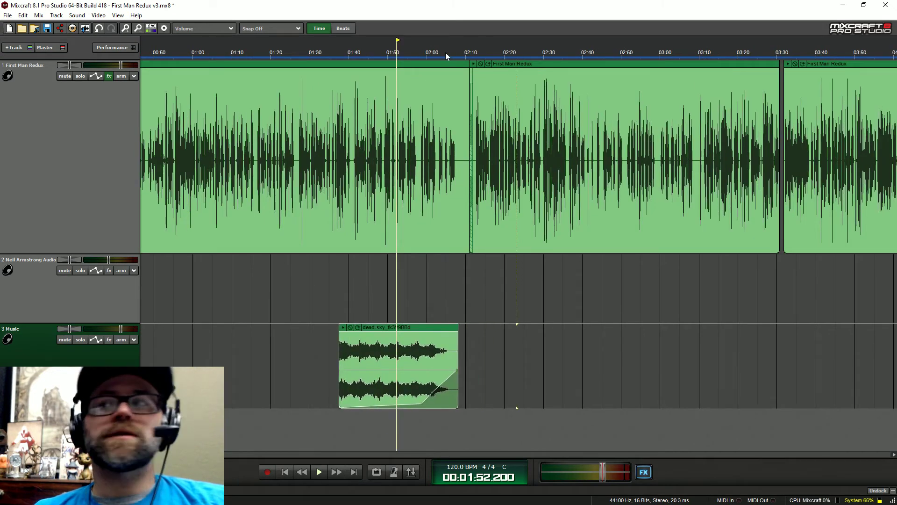
{"action": "left_click", "coordinate": [446, 52]}
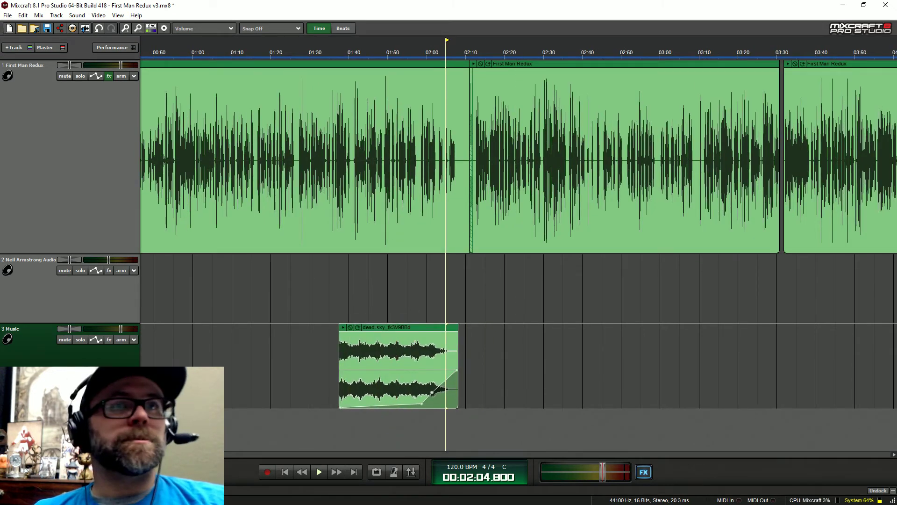
{"action": "left_click_drag", "start_coordinate": [417, 330], "coordinate": [433, 331]}
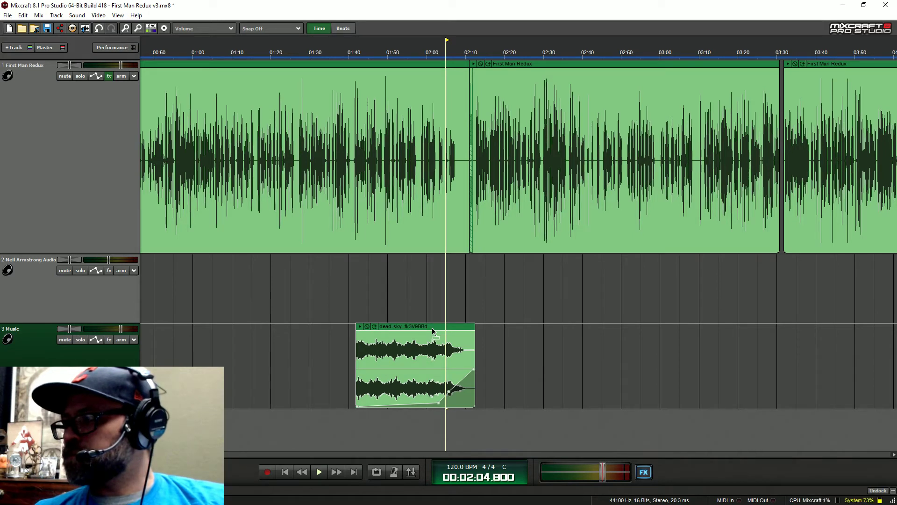
{"action": "left_click_drag", "start_coordinate": [432, 331], "coordinate": [430, 330]}
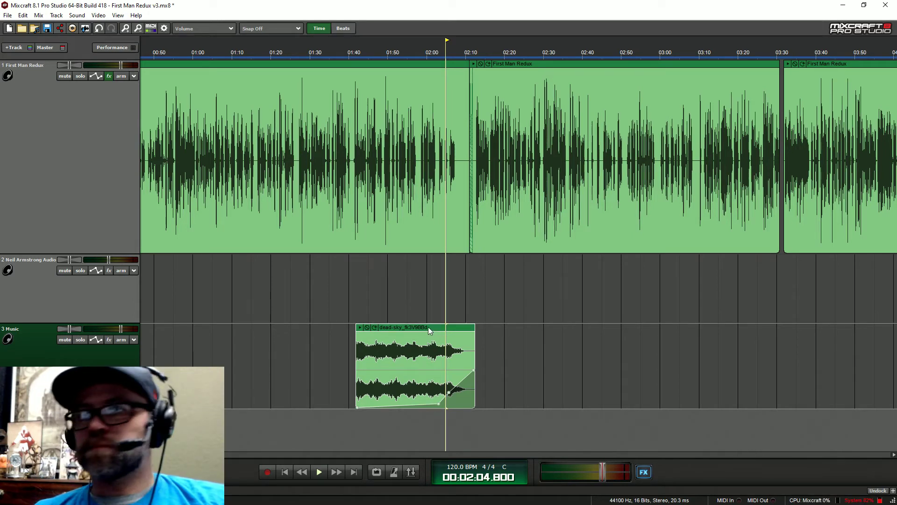
{"action": "left_click", "coordinate": [431, 51]}
{"action": "key", "text": "space"}
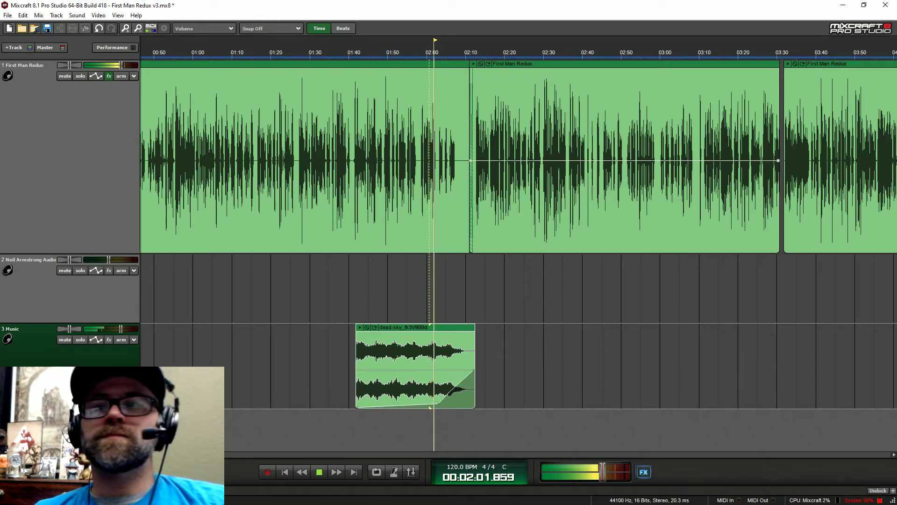
{"action": "scroll", "coordinate": [466, 281], "scroll_direction": "up", "scroll_amount": 3}
{"action": "key", "text": "space"}
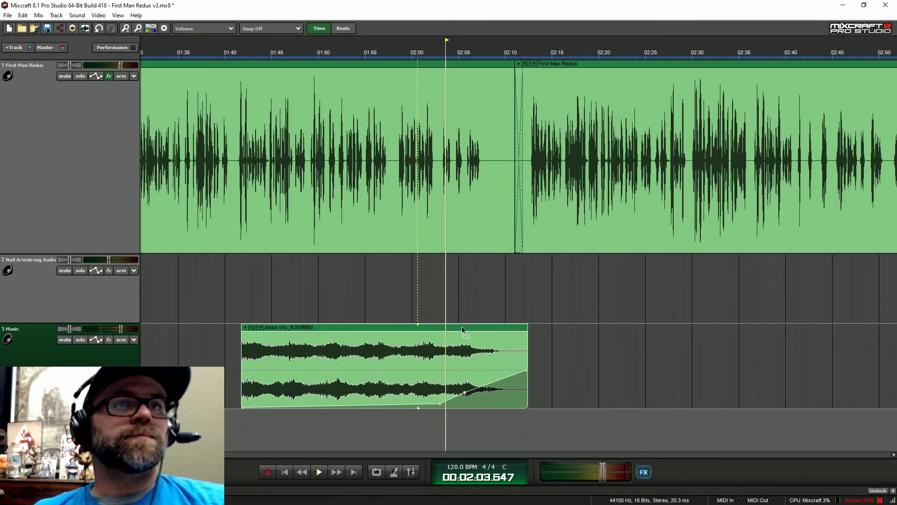
{"action": "left_click_drag", "start_coordinate": [463, 329], "coordinate": [502, 328]}
{"action": "left_click", "coordinate": [481, 49]}
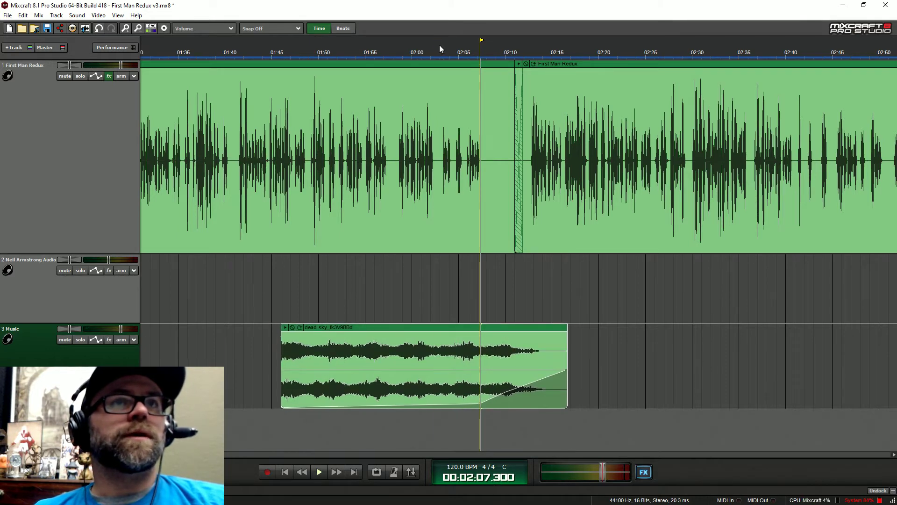
{"action": "left_click", "coordinate": [453, 49]}
{"action": "key", "text": "space"}
Step: Select all clips from the second narration clip onward and move them later, so that narration clip starts at about 2:12.4
{"action": "scroll", "coordinate": [453, 140], "scroll_direction": "down", "scroll_amount": 3}
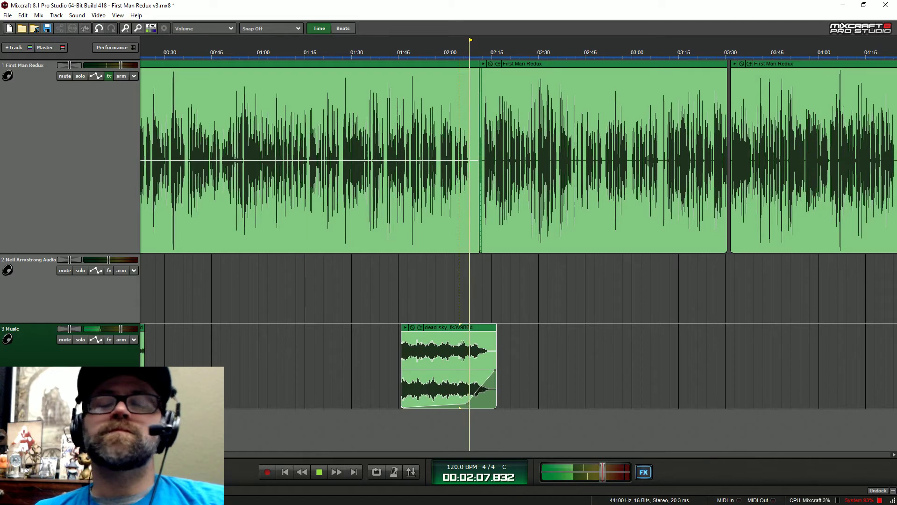
{"action": "scroll", "coordinate": [453, 140], "scroll_direction": "down", "scroll_amount": 2}
{"action": "scroll", "coordinate": [454, 140], "scroll_direction": "down", "scroll_amount": 3}
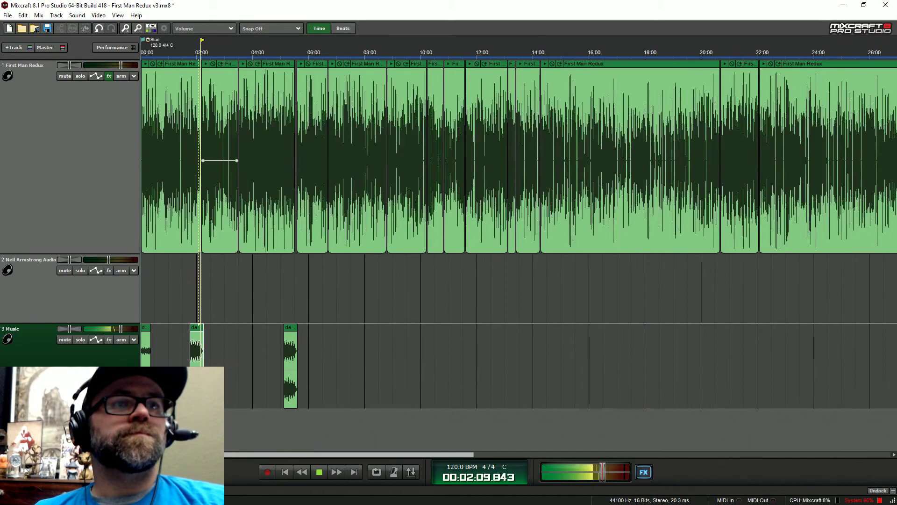
{"action": "scroll", "coordinate": [430, 160], "scroll_direction": "down", "scroll_amount": 2}
{"action": "key", "text": "space"}
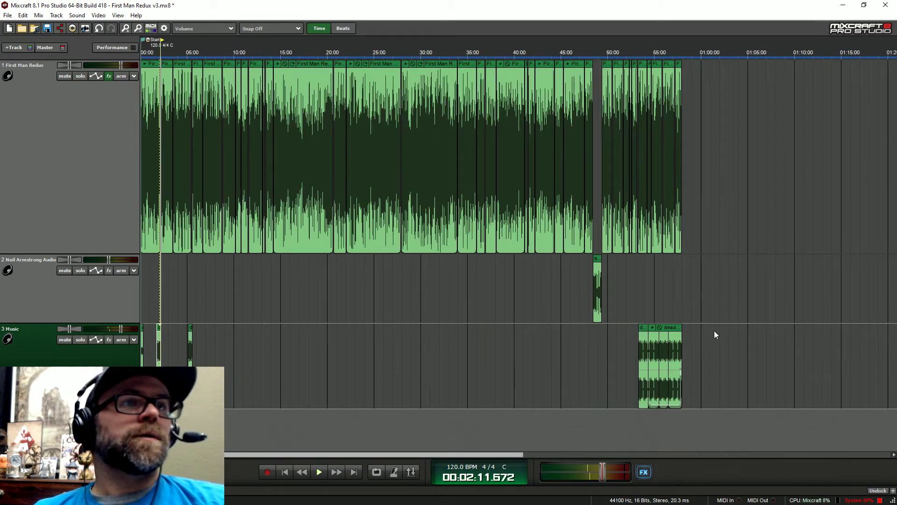
{"action": "left_click_drag", "start_coordinate": [714, 329], "coordinate": [168, 145]}
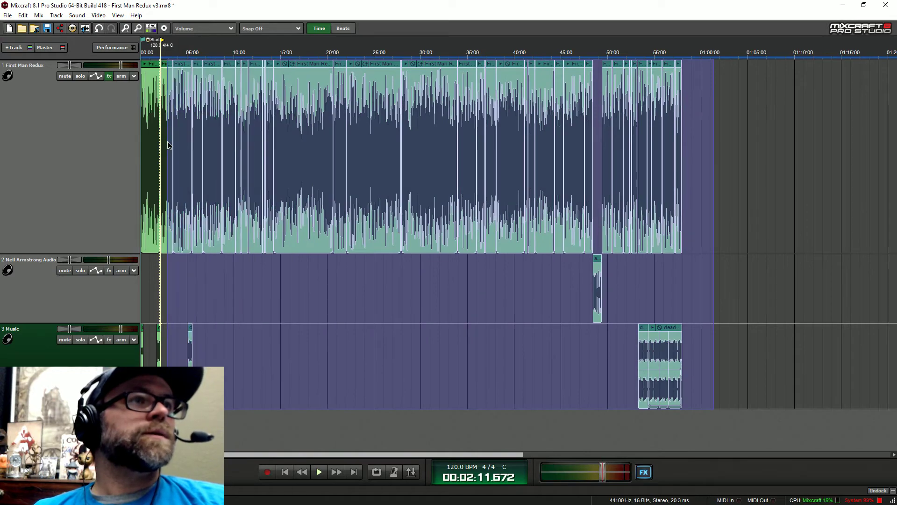
{"action": "scroll", "coordinate": [149, 159], "scroll_direction": "up", "scroll_amount": 6}
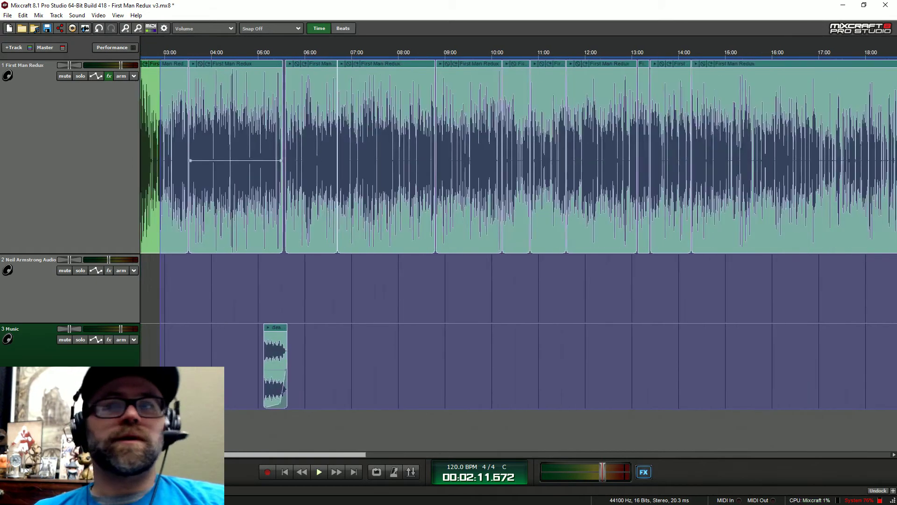
{"action": "scroll", "coordinate": [496, 51], "scroll_direction": "up", "scroll_amount": 1}
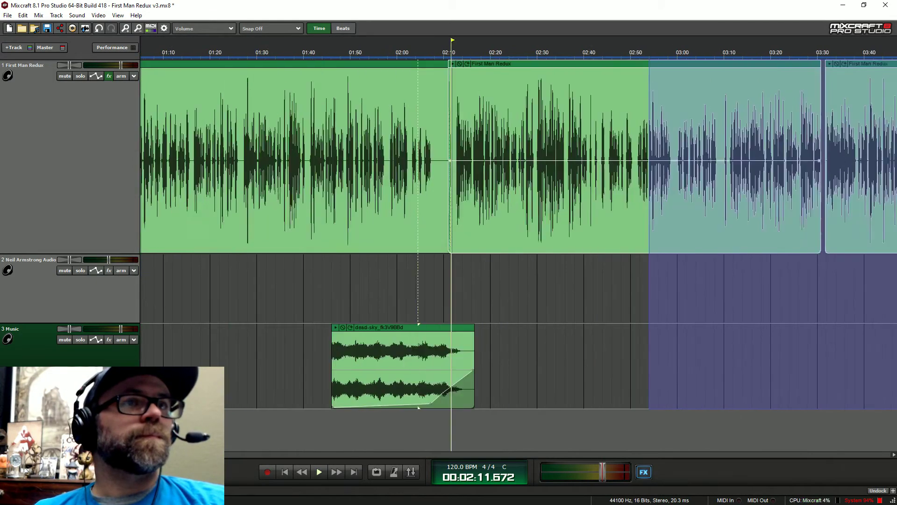
{"action": "scroll", "coordinate": [496, 52], "scroll_direction": "left", "scroll_amount": 2}
{"action": "left_click", "coordinate": [512, 51]}
{"action": "key", "text": "space"}
{"action": "left_click_drag", "start_coordinate": [587, 63], "coordinate": [596, 64]}
Step: Widen the gap during playback by moving the selected clips later, so the second narration clip starts at about 2:13.2
{"action": "scroll", "coordinate": [596, 63], "scroll_direction": "up", "scroll_amount": 2}
{"action": "scroll", "coordinate": [645, 266], "scroll_direction": "right", "scroll_amount": 3}
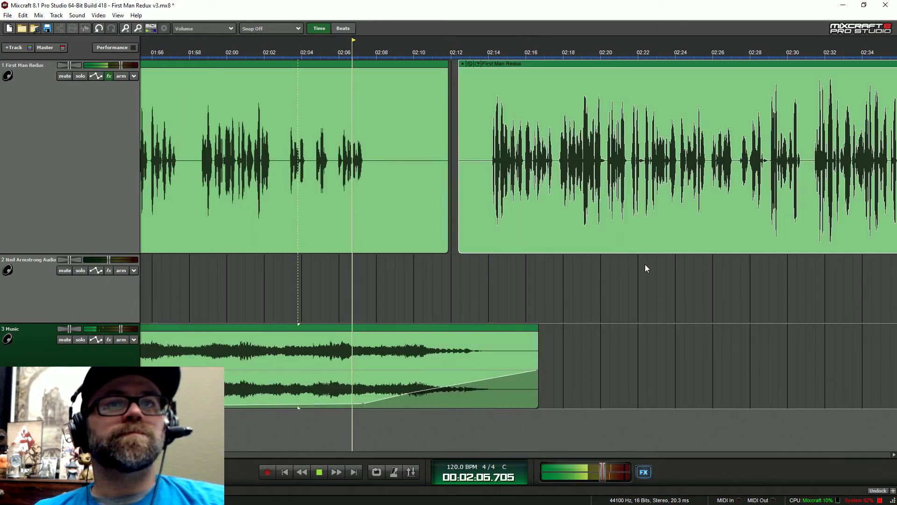
{"action": "left_click_drag", "start_coordinate": [535, 66], "coordinate": [543, 65]}
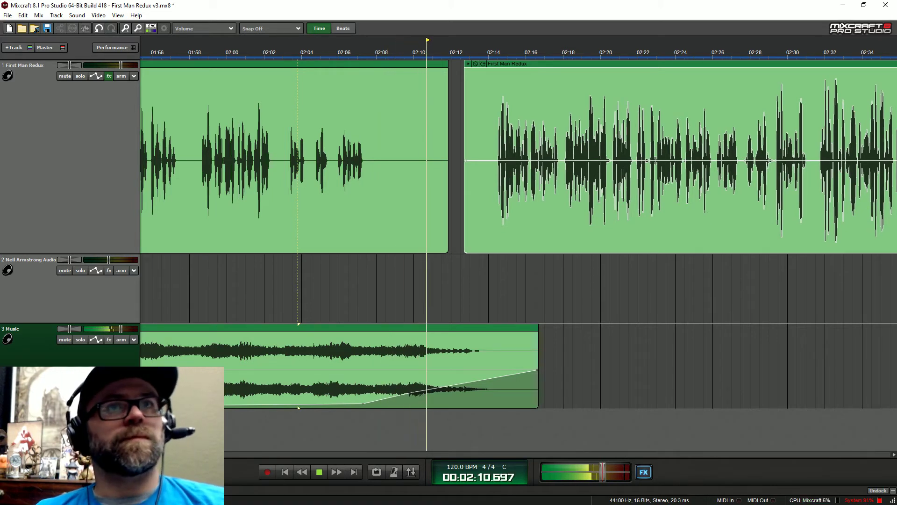
{"action": "left_click_drag", "start_coordinate": [553, 65], "coordinate": [561, 62]}
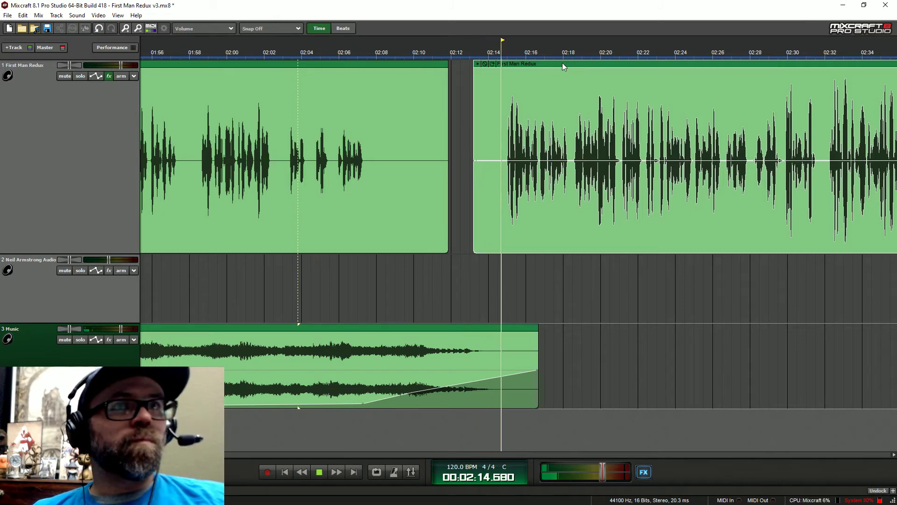
{"action": "key", "text": "minus"}
{"action": "key", "text": "minus"}
{"action": "key", "text": "minus"}
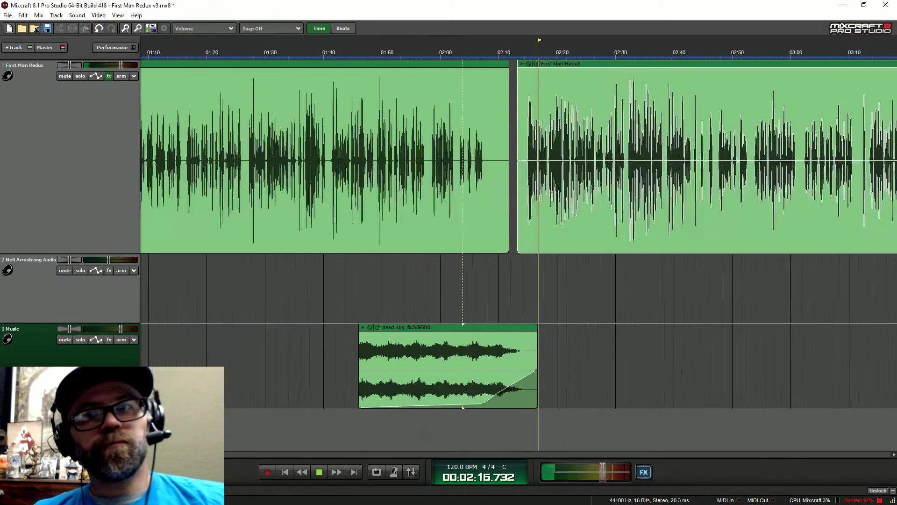
Step: Stop playback, save the project, and clear the clip selection by placing the playhead at about 35:45 on the Music track
{"action": "key", "text": "space"}
{"action": "key", "text": "ctrl+s"}
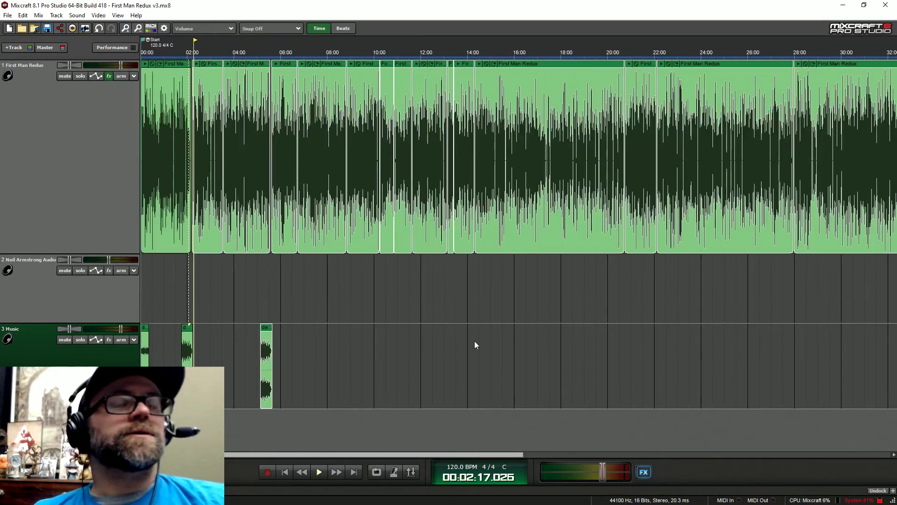
{"action": "key", "text": "minus"}
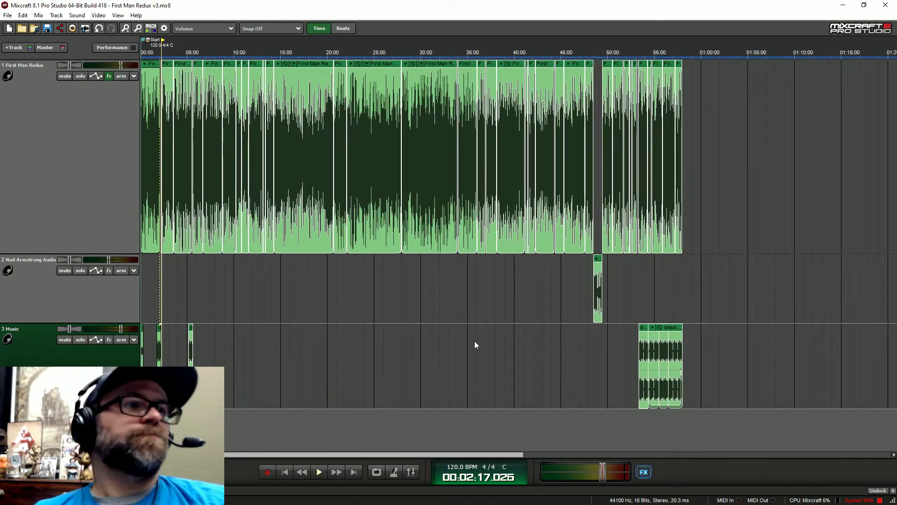
{"action": "left_click", "coordinate": [475, 341]}
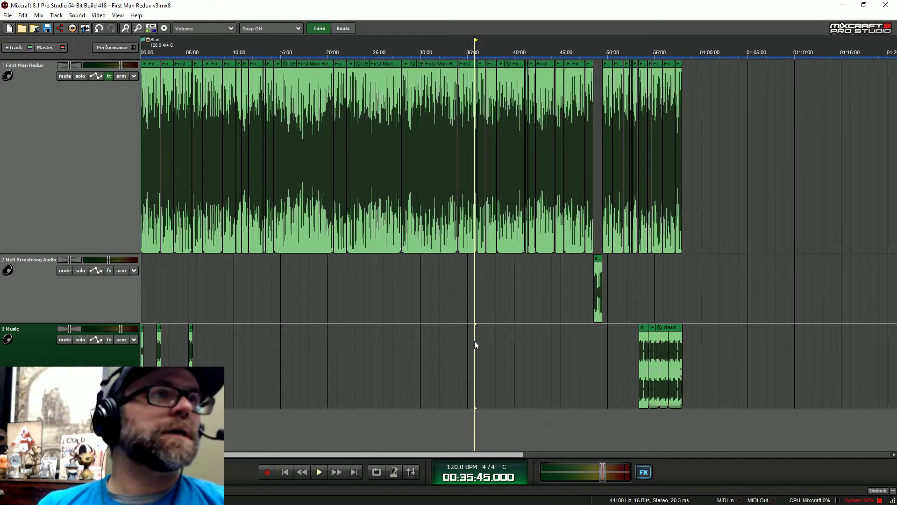
Step: Return to the start of the project and solo the First Man Redux narration track
{"action": "scroll", "coordinate": [304, 161], "scroll_direction": "up", "scroll_amount": 3}
{"action": "key", "text": "Home"}
{"action": "scroll", "coordinate": [304, 229], "scroll_direction": "up", "scroll_amount": 5}
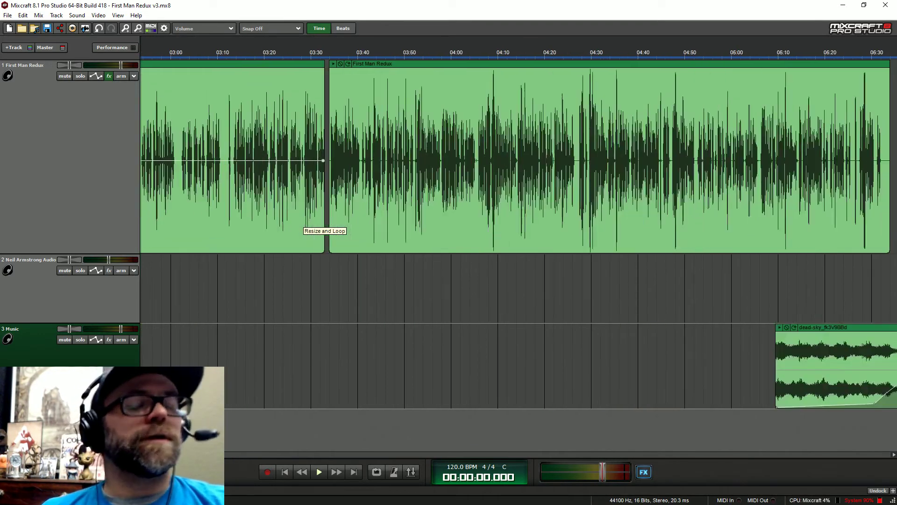
{"action": "left_click_drag", "start_coordinate": [157, 98], "coordinate": [157, 123]}
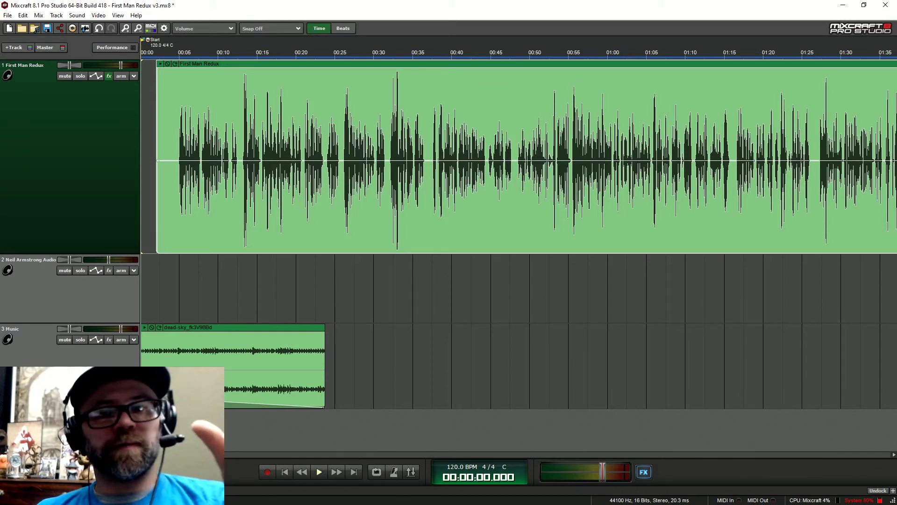
{"action": "left_click", "coordinate": [89, 85]}
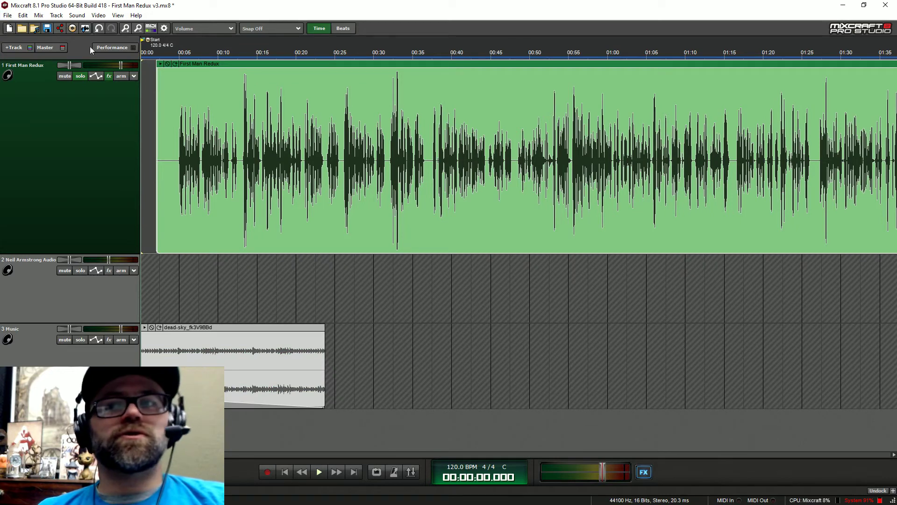
Step: Switch to File Explorer and open the Raw Audio folder inside 144-First Man in Downloads
{"action": "key", "text": "s"}
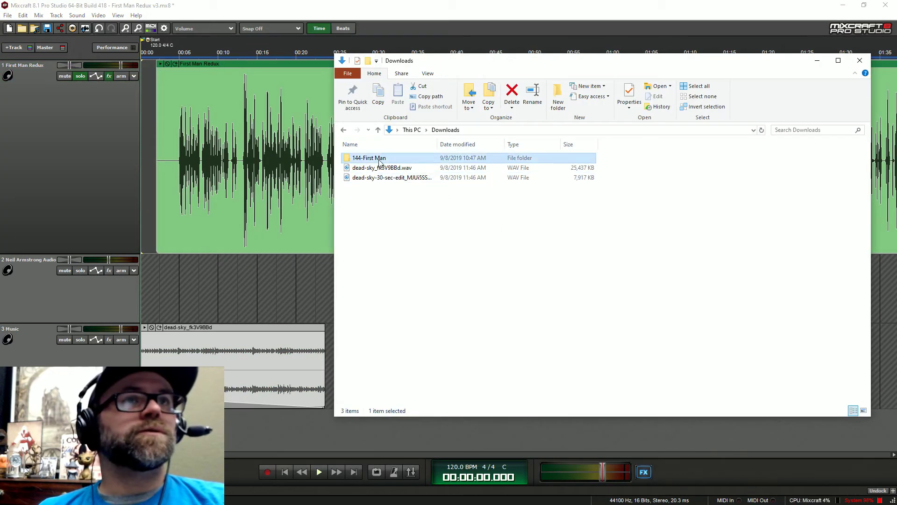
{"action": "double_click", "coordinate": [380, 160]}
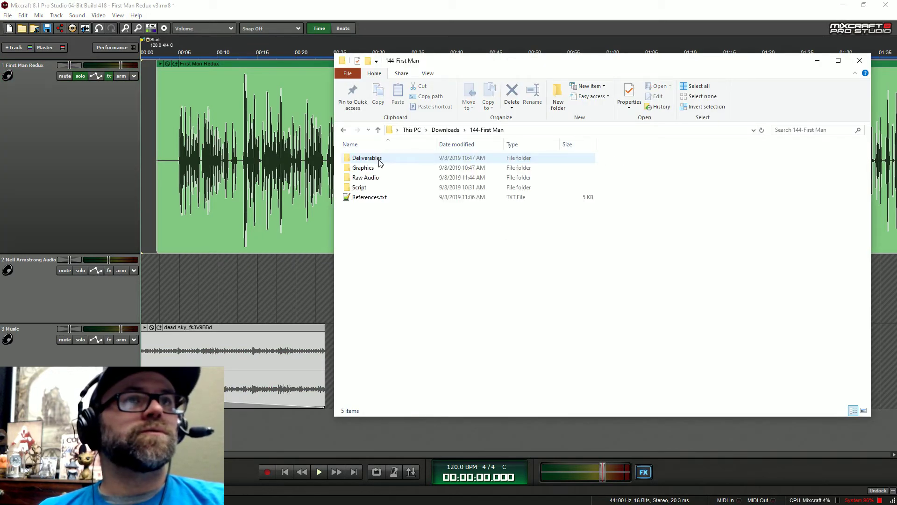
{"action": "double_click", "coordinate": [367, 178]}
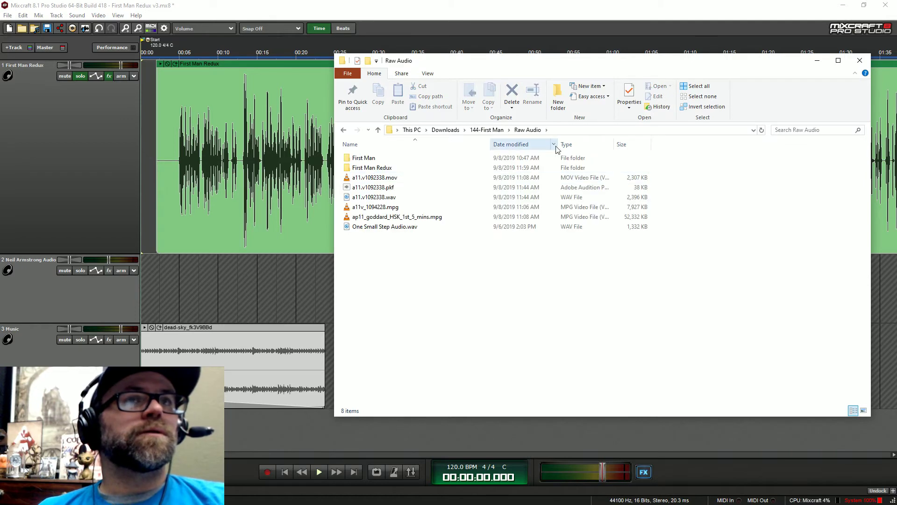
{"action": "left_click", "coordinate": [608, 130]}
Step: Begin a WAV mixdown of the soloed narration, saving the project changes first, with Raw Audio as the destination folder
{"action": "left_click", "coordinate": [7, 14]}
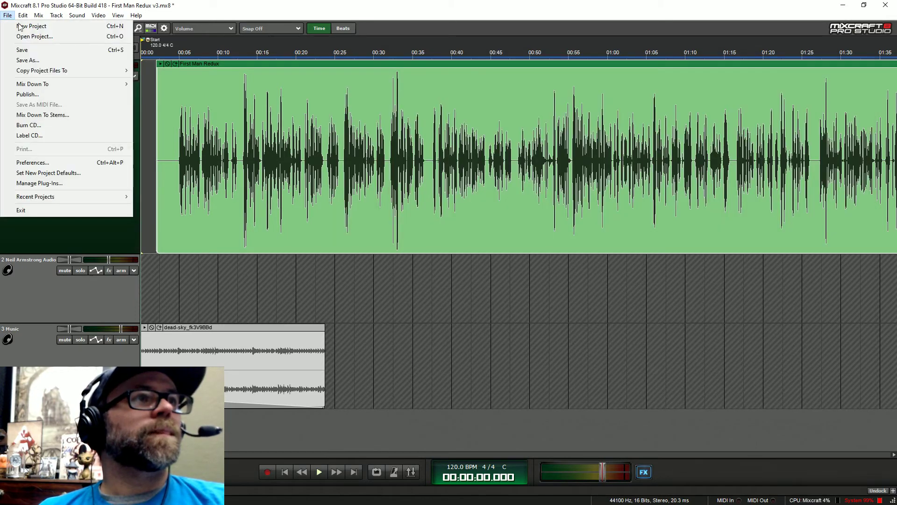
{"action": "mouse_move", "coordinate": [42, 85]}
{"action": "left_click", "coordinate": [159, 115]}
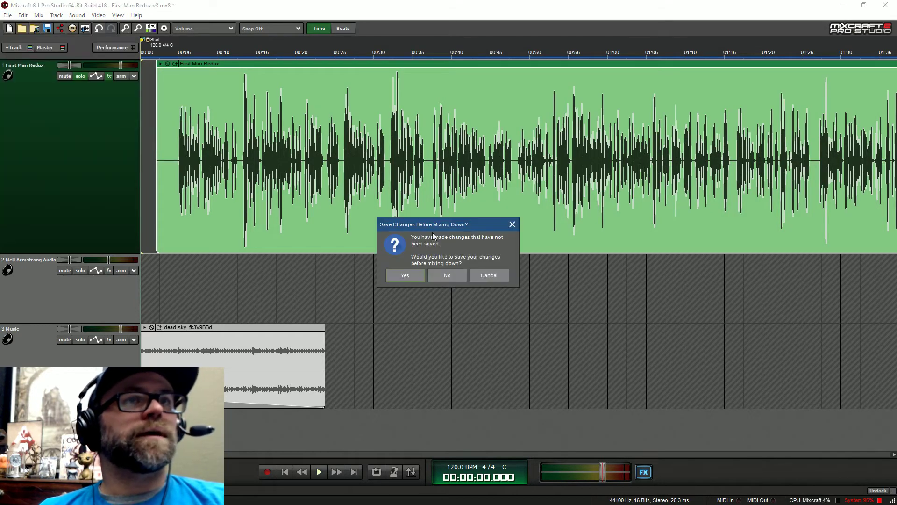
{"action": "left_click", "coordinate": [405, 275]}
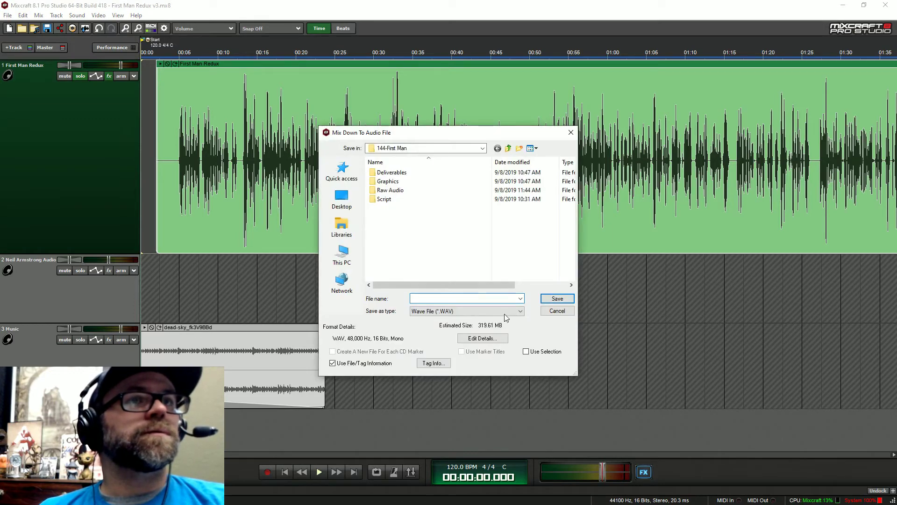
{"action": "double_click", "coordinate": [390, 190]}
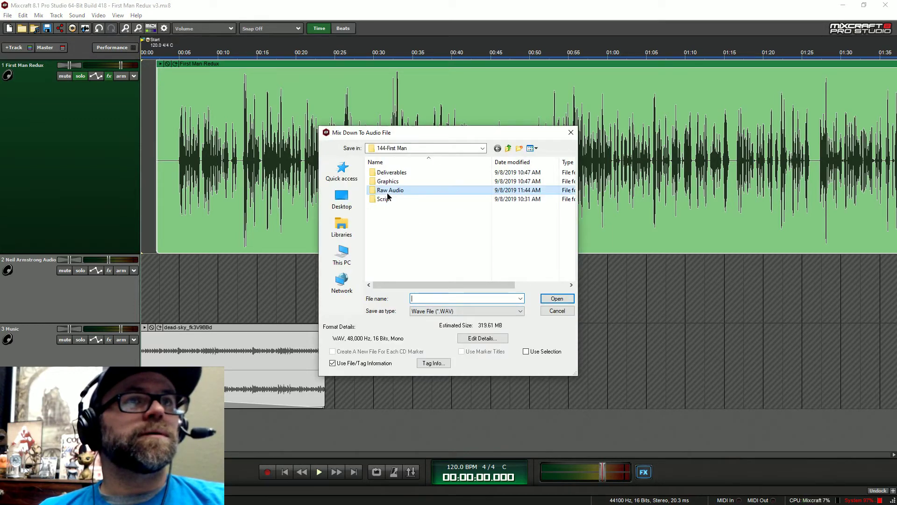
Step: Name the mixdown First Man Redux Voice Cleaned and export it as a WAV file
{"action": "left_click", "coordinate": [428, 299]}
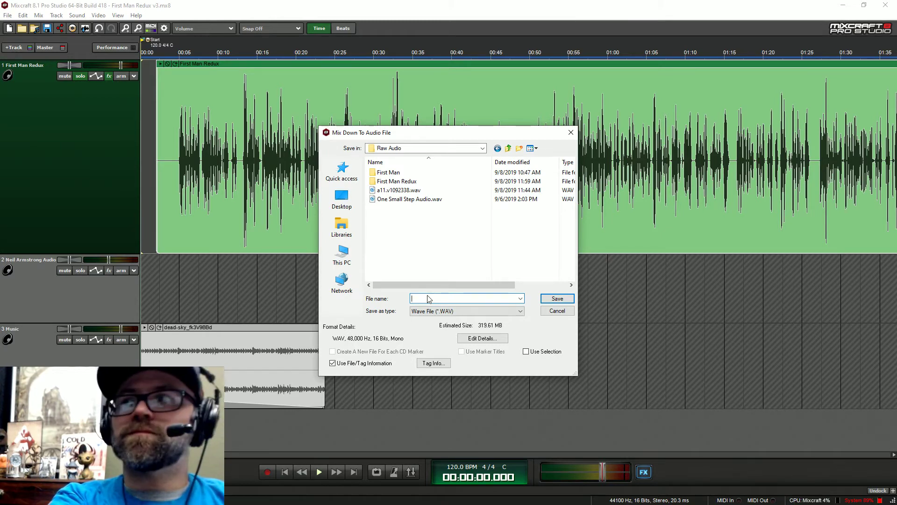
{"action": "type", "text": "Vo"}
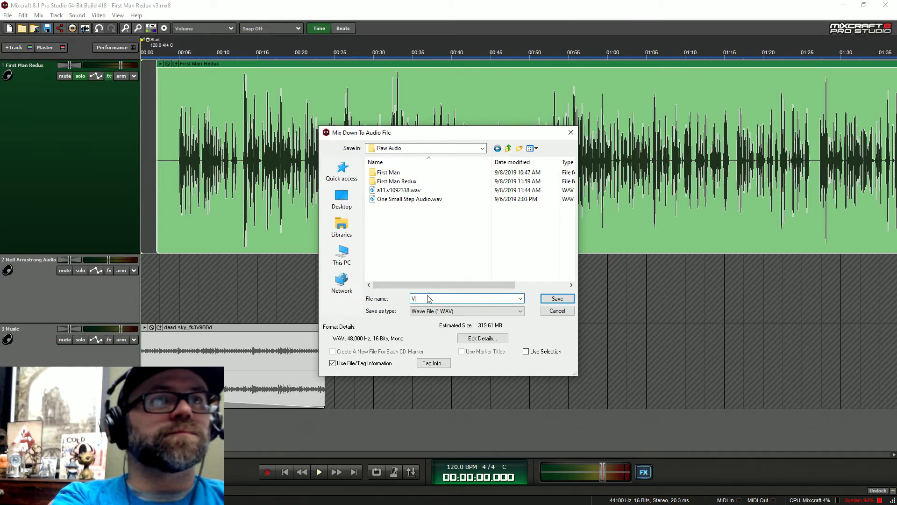
{"action": "key", "text": "BackSpace"}
{"action": "type", "text": "First Man Redu"}
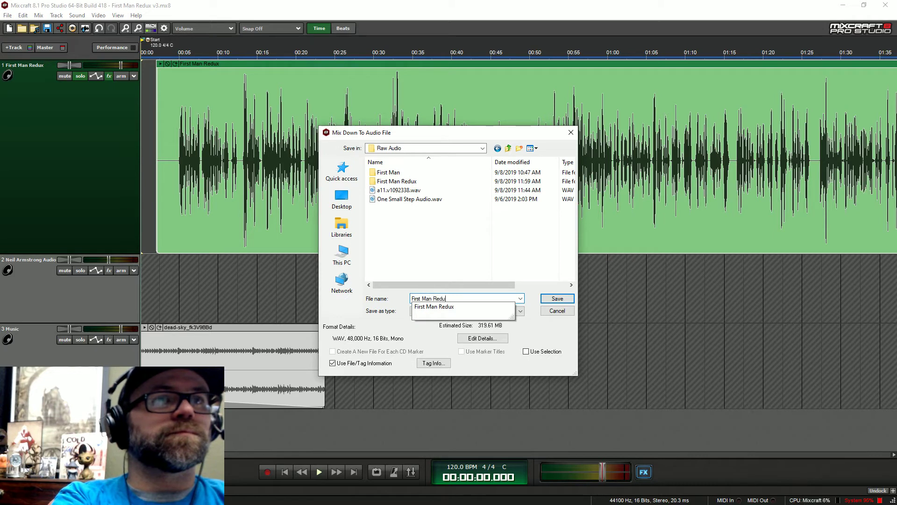
{"action": "type", "text": "x Voice "}
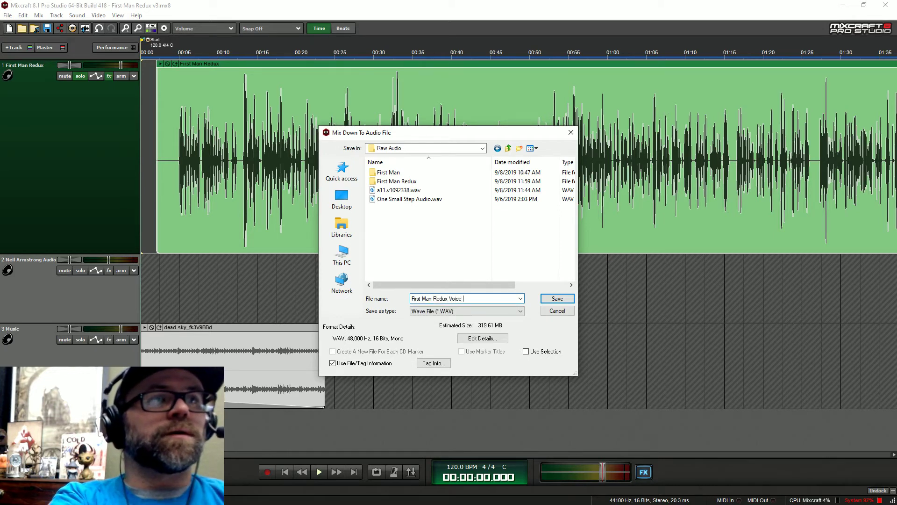
{"action": "type", "text": "Cleaned"}
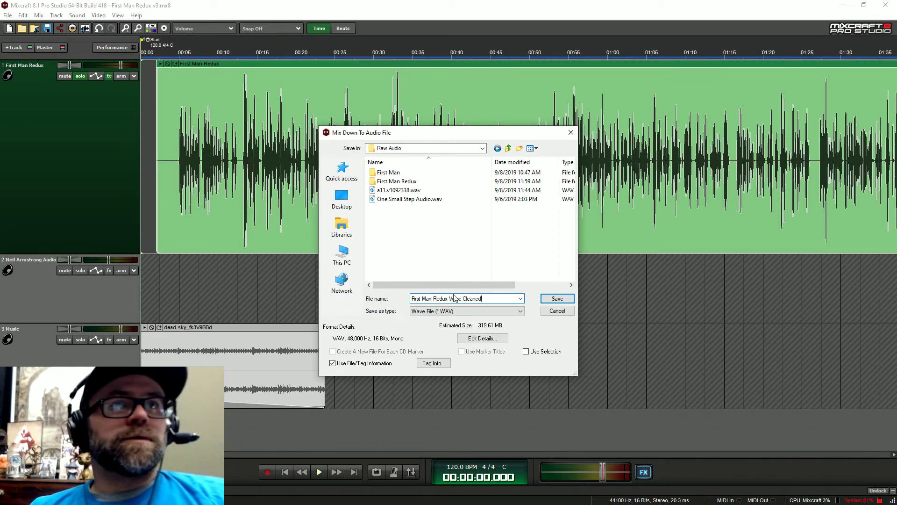
{"action": "left_click", "coordinate": [557, 298]}
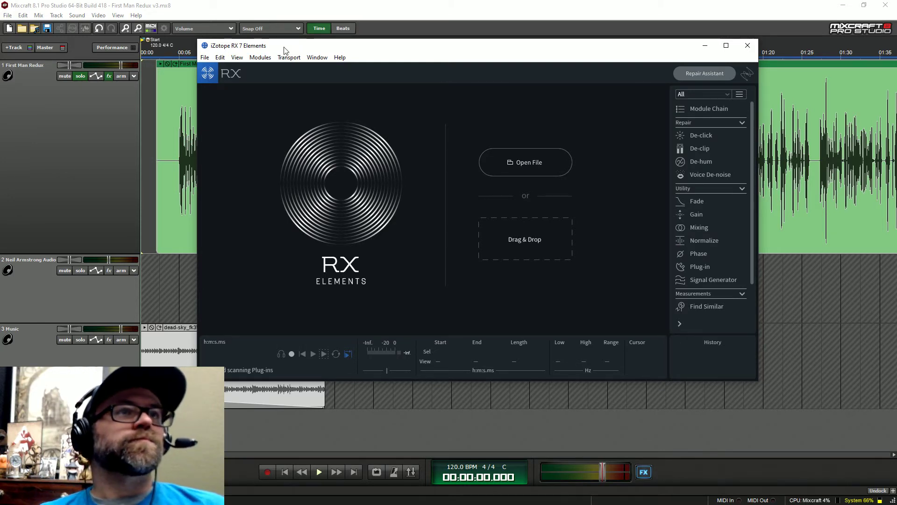
Step: Arrange the iZotope RX 7 and Raw Audio folder windows side by side and load First Man Redux Voice Cleaned.wav into RX
{"action": "left_click_drag", "start_coordinate": [285, 50], "coordinate": [283, 55]}
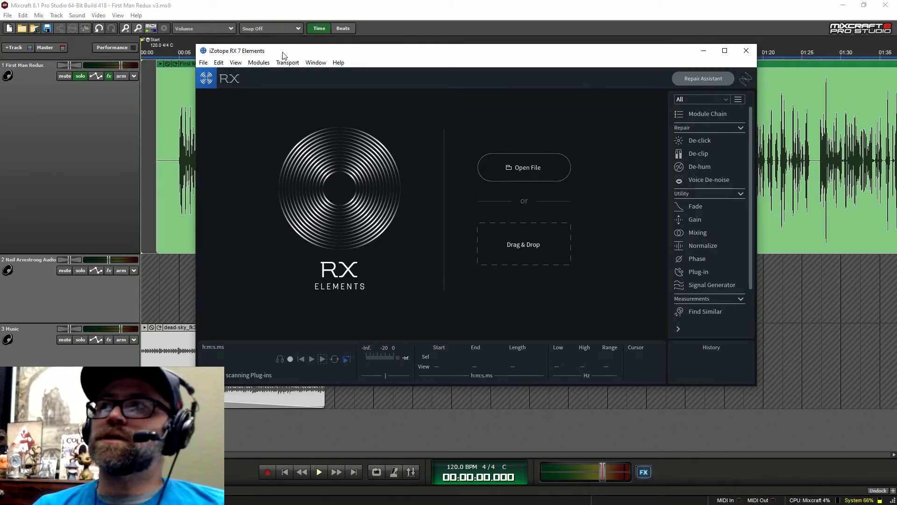
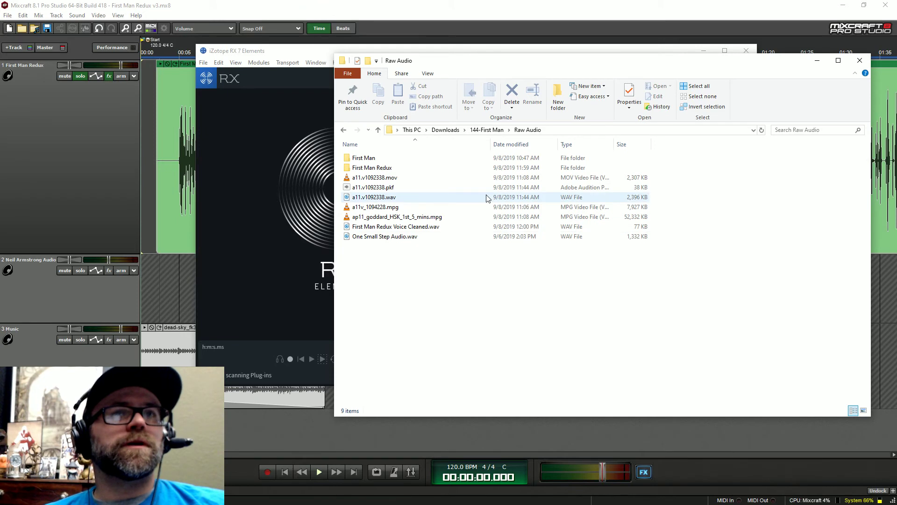
{"action": "left_click", "coordinate": [395, 227]}
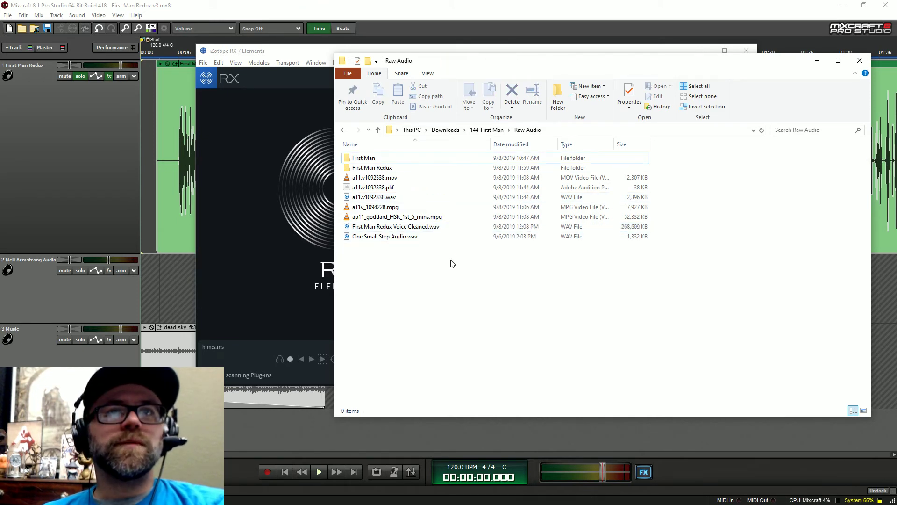
{"action": "left_click", "coordinate": [636, 228]}
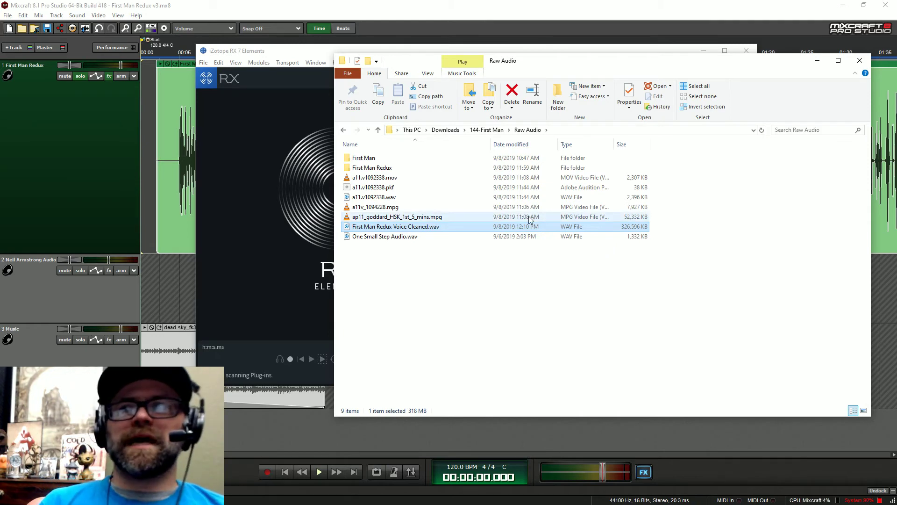
{"action": "left_click_drag", "start_coordinate": [510, 61], "coordinate": [515, 71]}
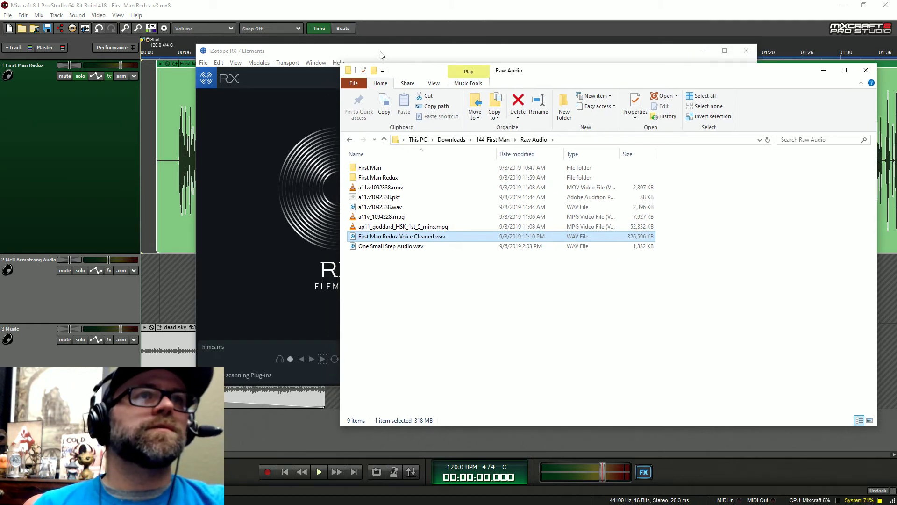
{"action": "left_click_drag", "start_coordinate": [381, 55], "coordinate": [261, 53]}
{"action": "left_click_drag", "start_coordinate": [694, 72], "coordinate": [717, 72]}
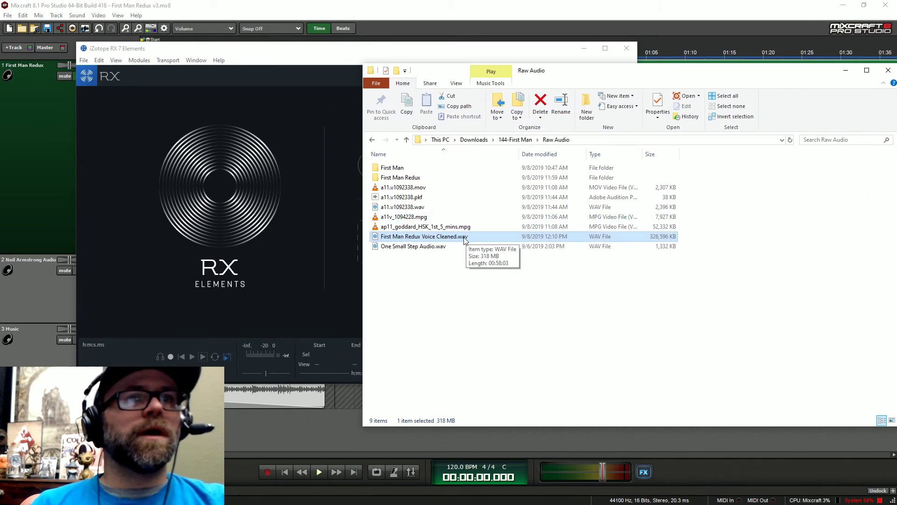
{"action": "left_click_drag", "start_coordinate": [465, 239], "coordinate": [195, 152]}
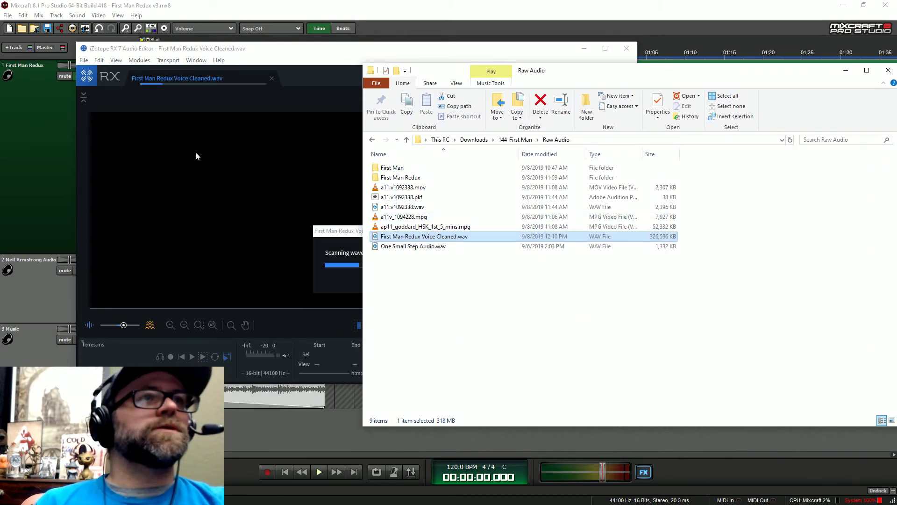
Step: Maximize the RX editor and select the background noise before the first words, from 2.000 s to about 4.923 s
{"action": "left_click", "coordinate": [269, 48]}
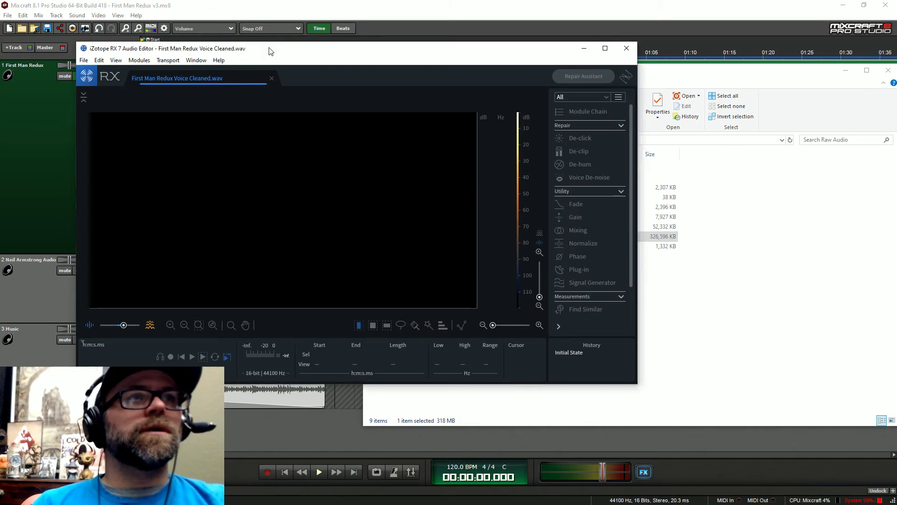
{"action": "scroll", "coordinate": [118, 264], "scroll_direction": "up", "scroll_amount": 5}
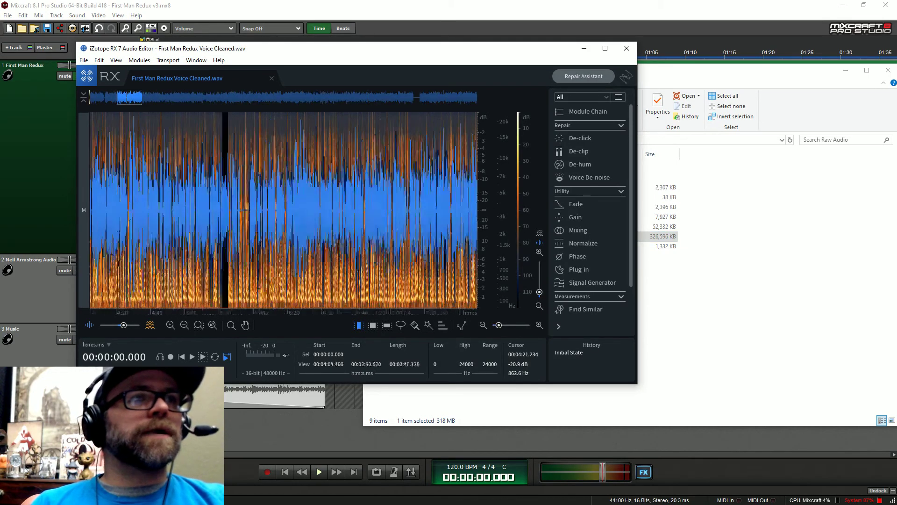
{"action": "left_click", "coordinate": [605, 48]}
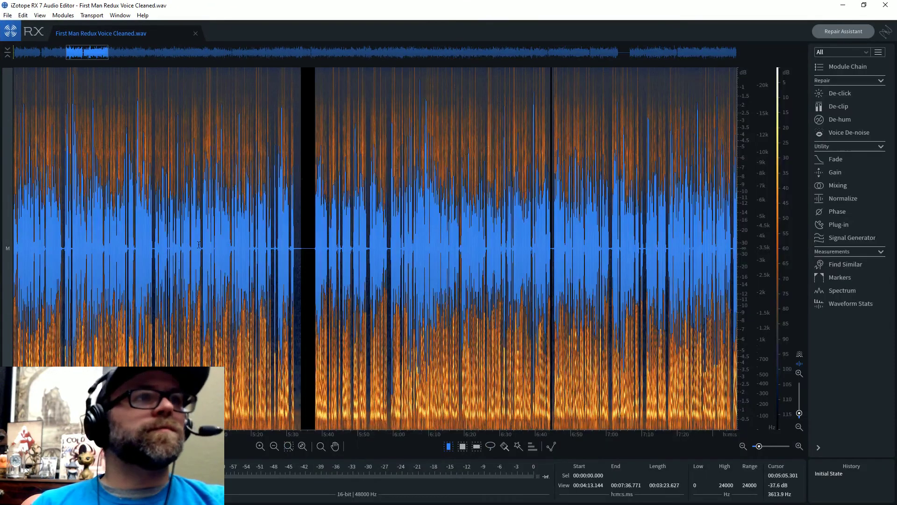
{"action": "scroll", "coordinate": [199, 245], "scroll_direction": "up", "scroll_amount": 4}
{"action": "left_click_drag", "start_coordinate": [80, 52], "coordinate": [19, 54]}
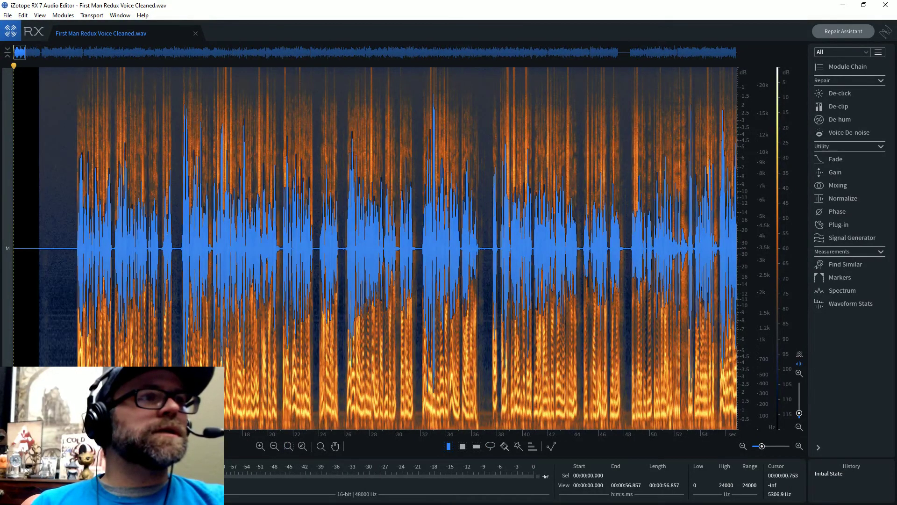
{"action": "scroll", "coordinate": [38, 225], "scroll_direction": "up", "scroll_amount": 4}
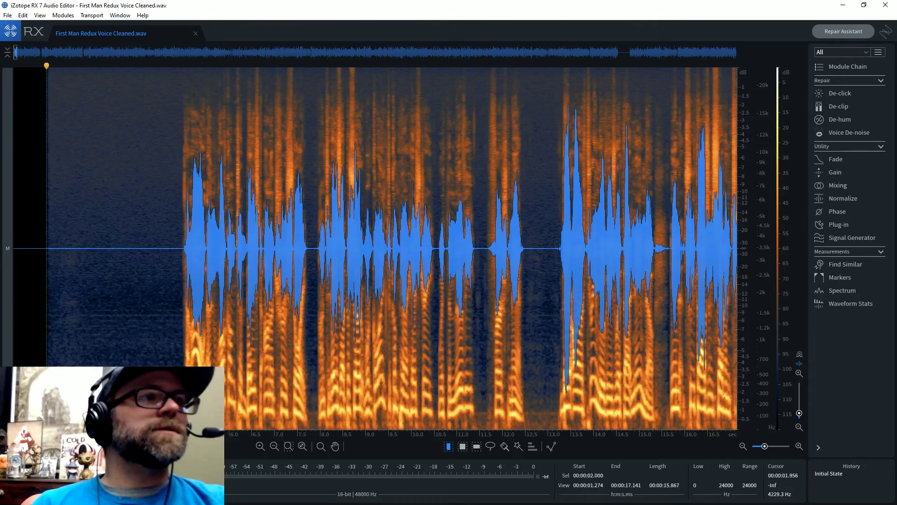
{"action": "left_click_drag", "start_coordinate": [46, 230], "coordinate": [181, 257]}
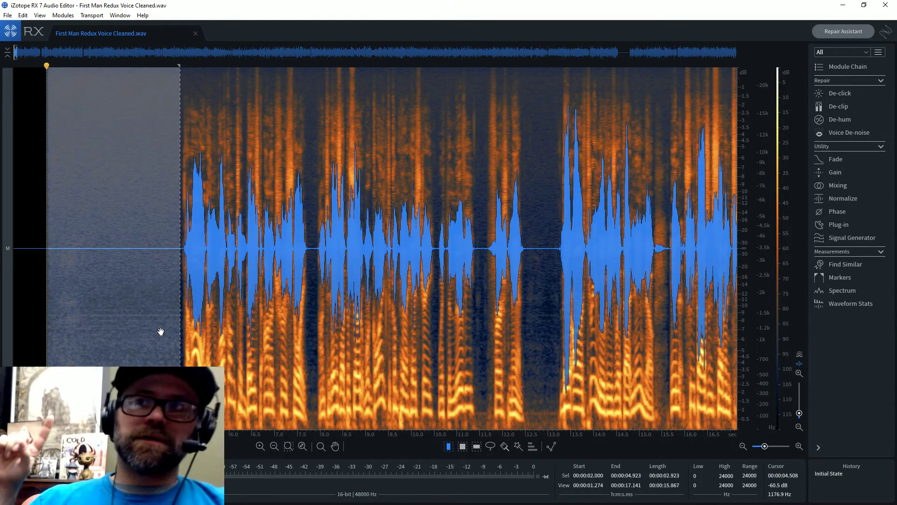
Step: Play back the selected noise section repeatedly to listen to the background noise
{"action": "key", "text": "space"}
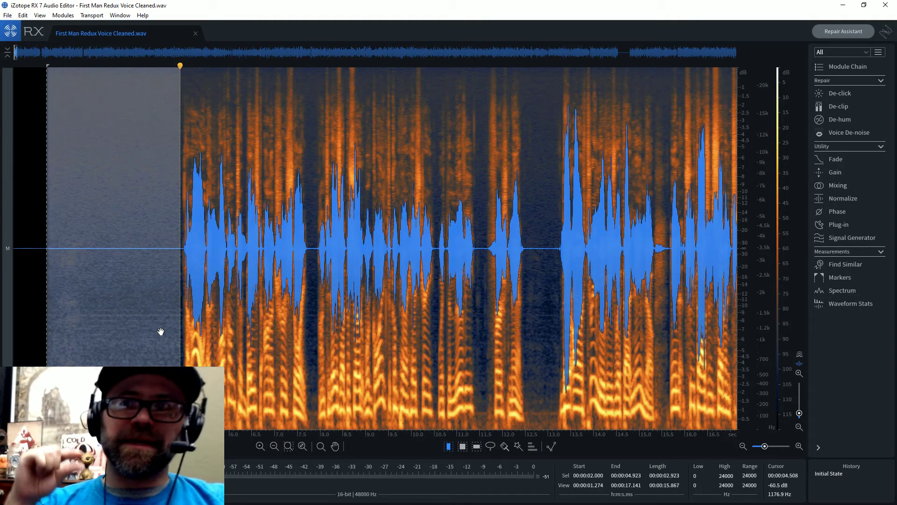
{"action": "key", "text": "space"}
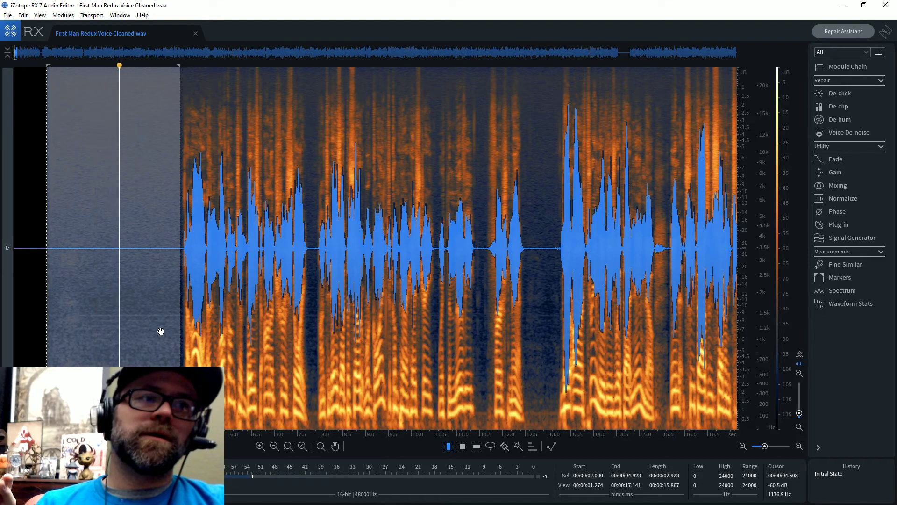
{"action": "key", "text": "space"}
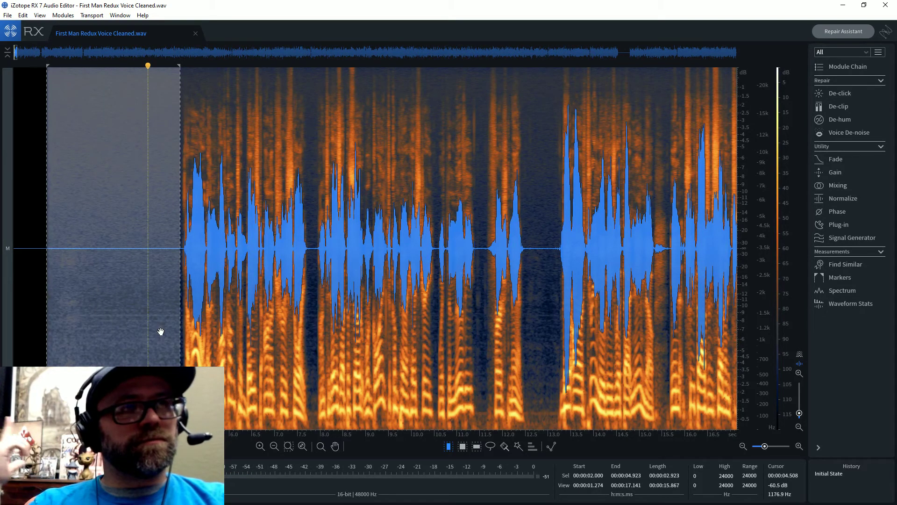
{"action": "key", "text": "space"}
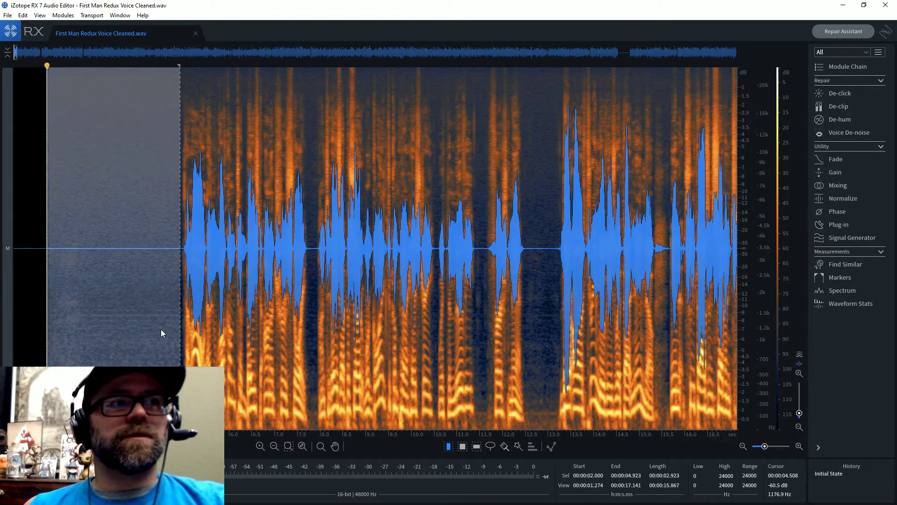
{"action": "scroll", "coordinate": [161, 329], "scroll_direction": "down", "scroll_amount": 2}
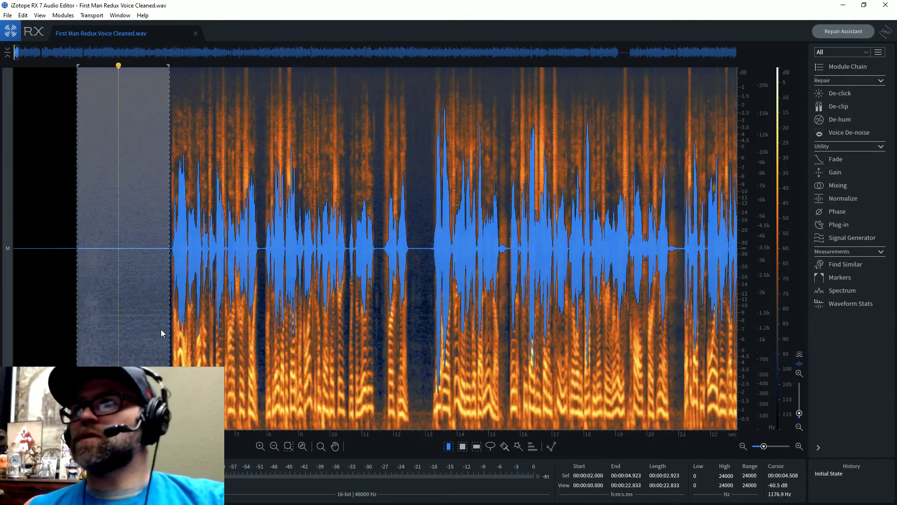
{"action": "key", "text": "space"}
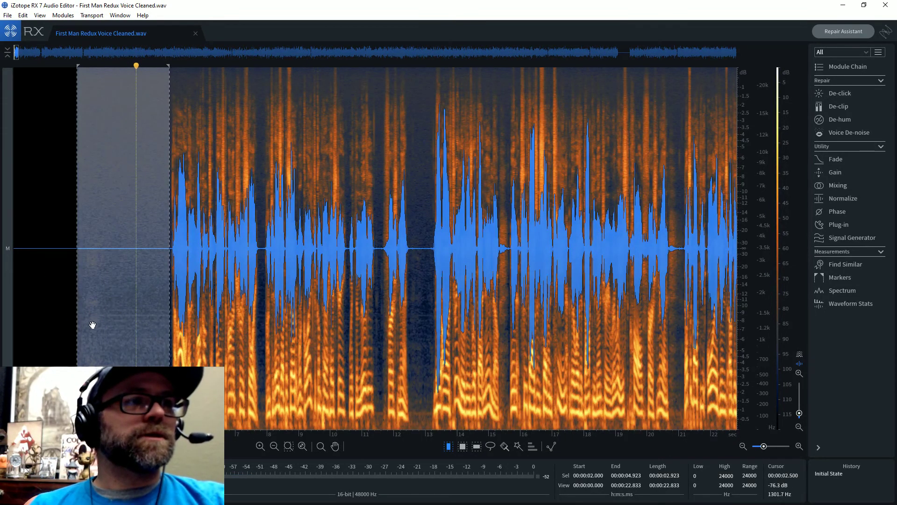
Step: Listen again to the selected noise before the first words at a closer view and clear the selection
{"action": "scroll", "coordinate": [93, 325], "scroll_direction": "up", "scroll_amount": 3}
{"action": "key", "text": "space"}
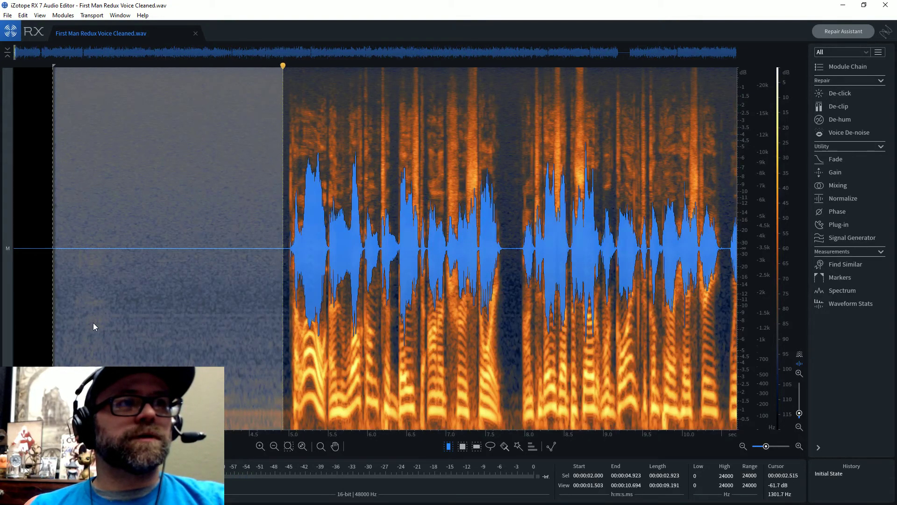
{"action": "key", "text": "space"}
{"action": "key", "text": "space"}
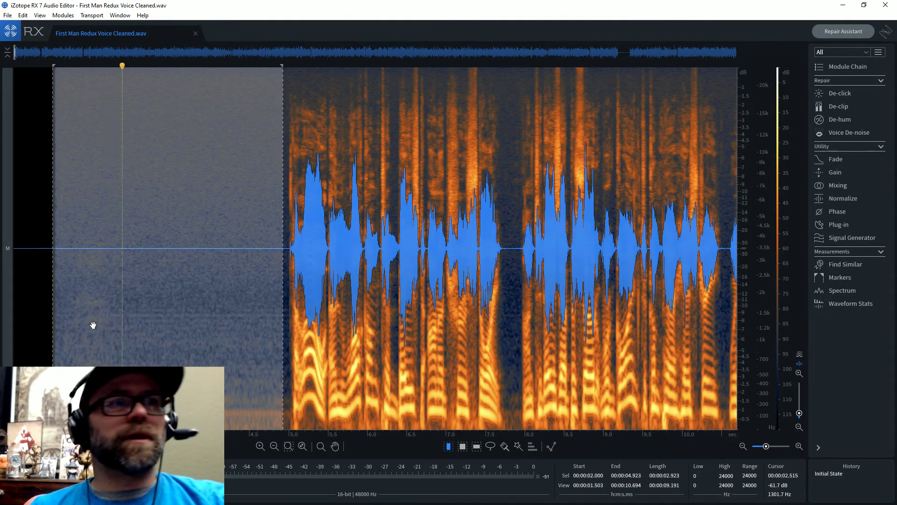
{"action": "key", "text": "space"}
{"action": "key", "text": "space"}
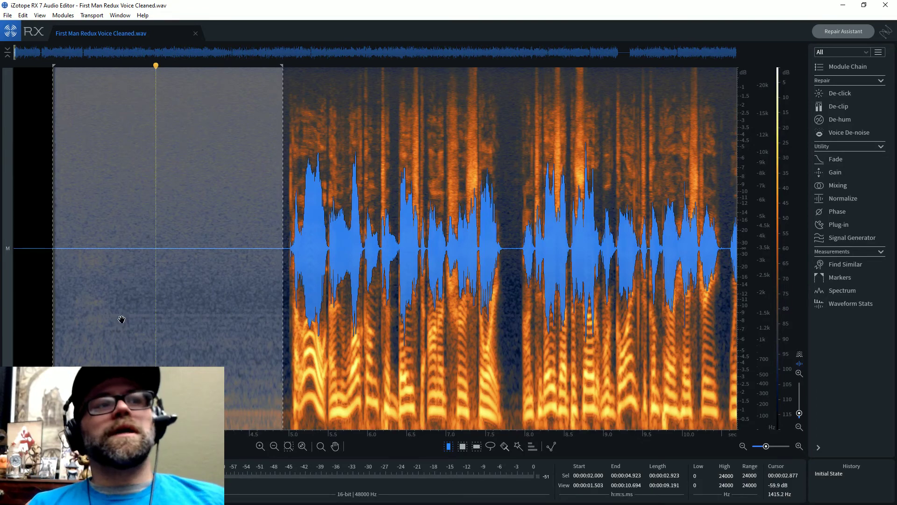
{"action": "left_click", "coordinate": [122, 319]}
{"action": "scroll", "coordinate": [122, 319], "scroll_direction": "down", "scroll_amount": 5}
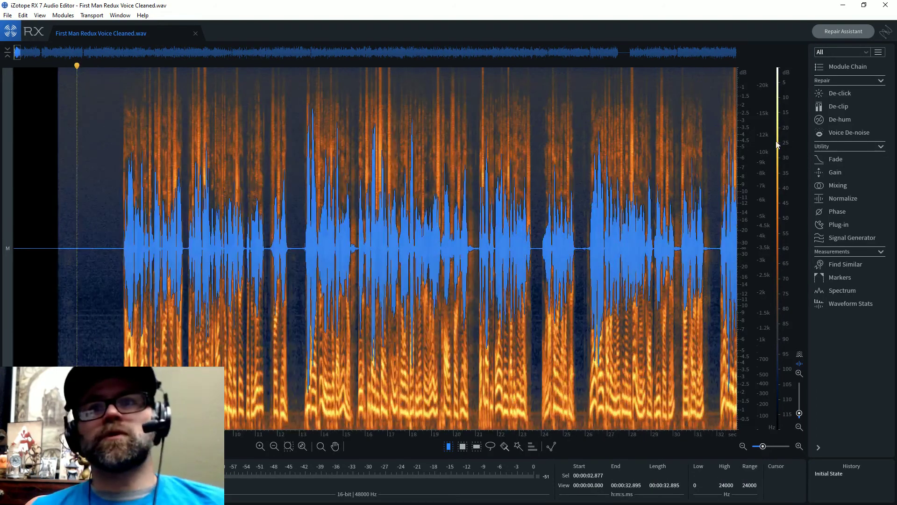
Step: Open Voice De-noise, load the Remove Hiss preset and raise the reduction to 8.1 dB
{"action": "left_click", "coordinate": [841, 132]}
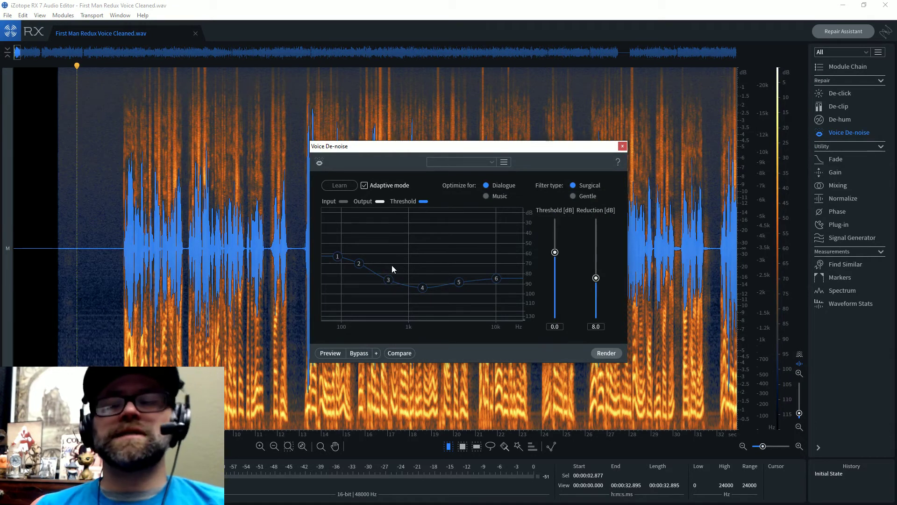
{"action": "left_click", "coordinate": [482, 162]}
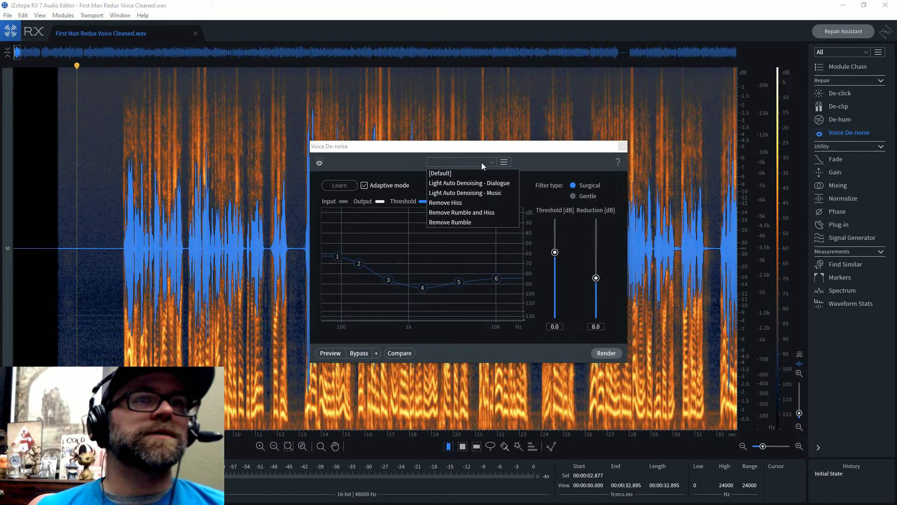
{"action": "left_click", "coordinate": [466, 204]}
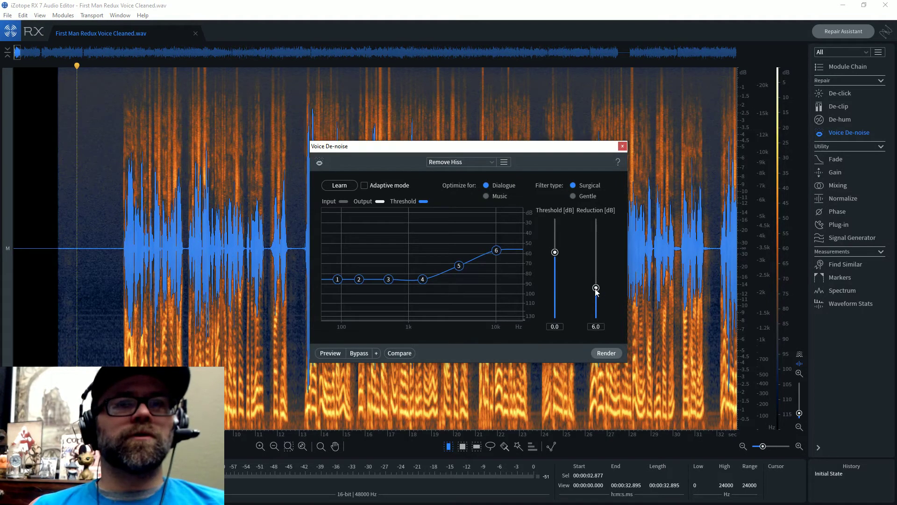
{"action": "left_click_drag", "start_coordinate": [596, 289], "coordinate": [597, 278]}
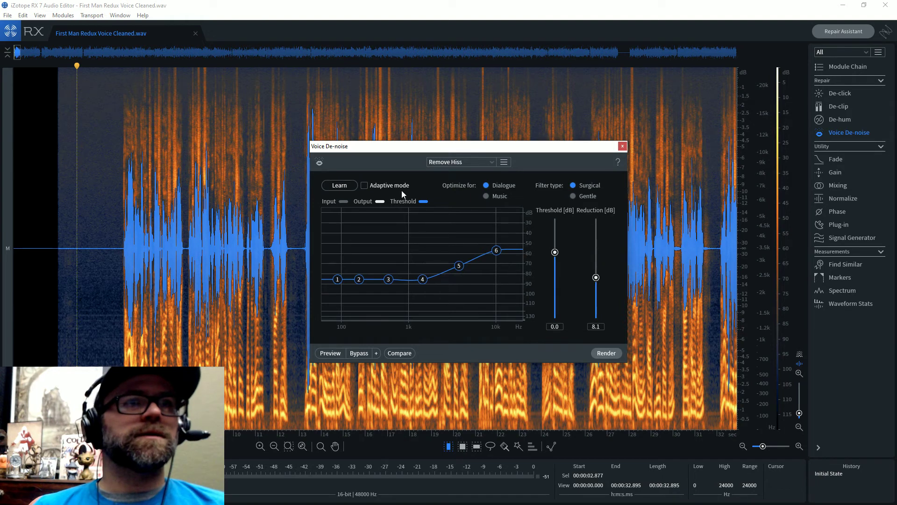
Step: Select the noise before the first words from 2.000 s to about 4.505 s and enable Adaptive mode in Voice De-noise
{"action": "left_click", "coordinate": [390, 185]}
{"action": "left_click", "coordinate": [389, 185]}
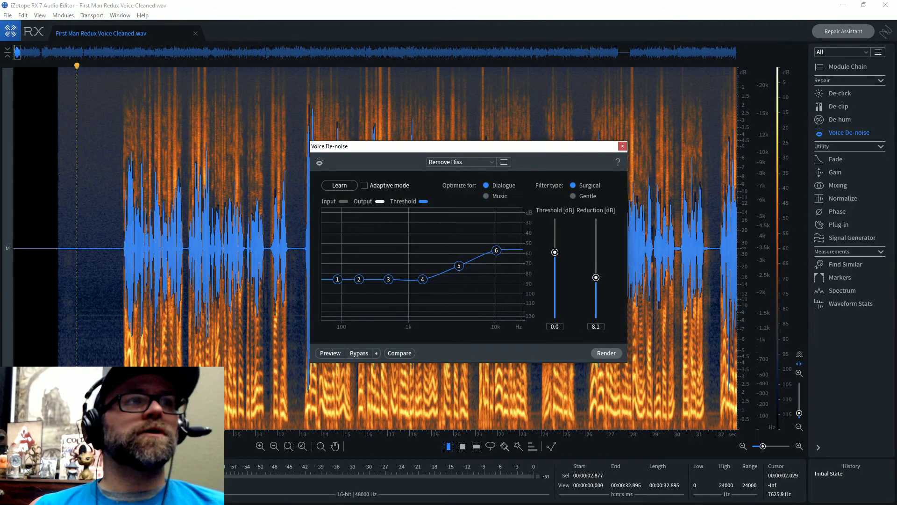
{"action": "left_click_drag", "start_coordinate": [58, 174], "coordinate": [113, 174]}
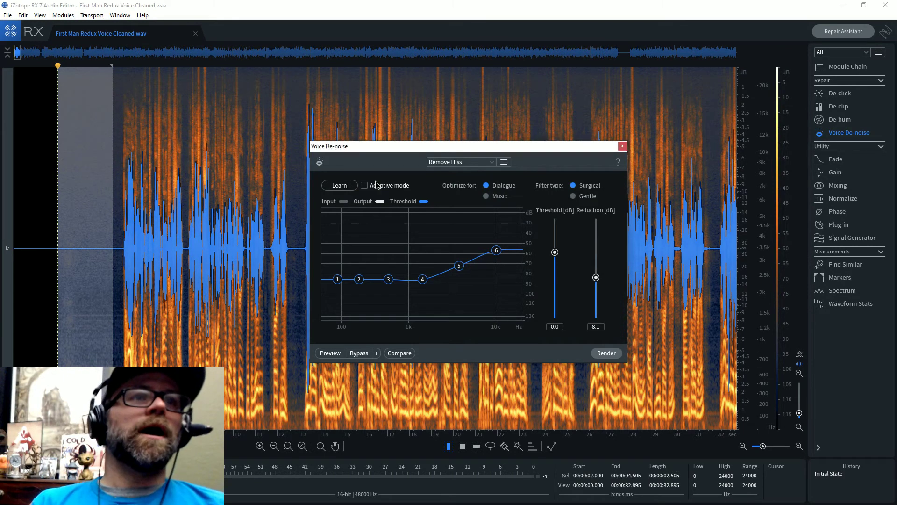
{"action": "left_click", "coordinate": [364, 185]}
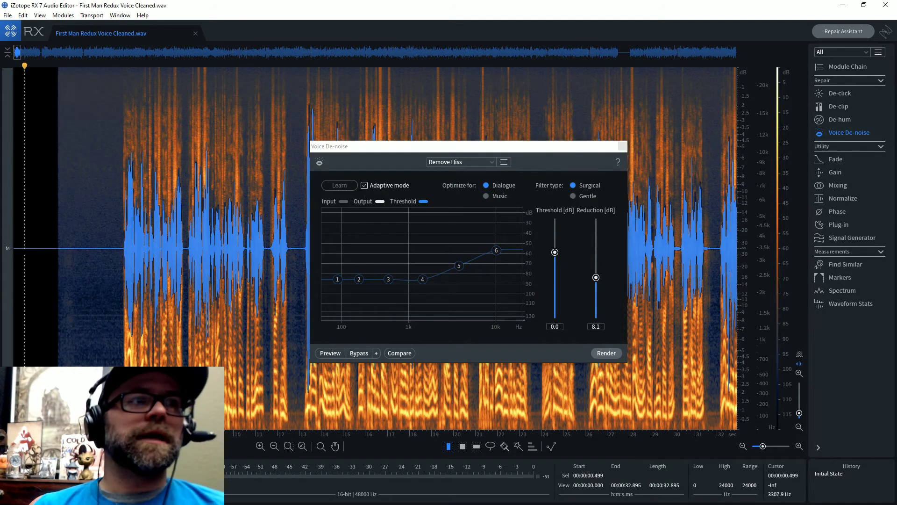
Step: Select the entire narration file and render Voice De-noise on it
{"action": "left_click", "coordinate": [24, 261]}
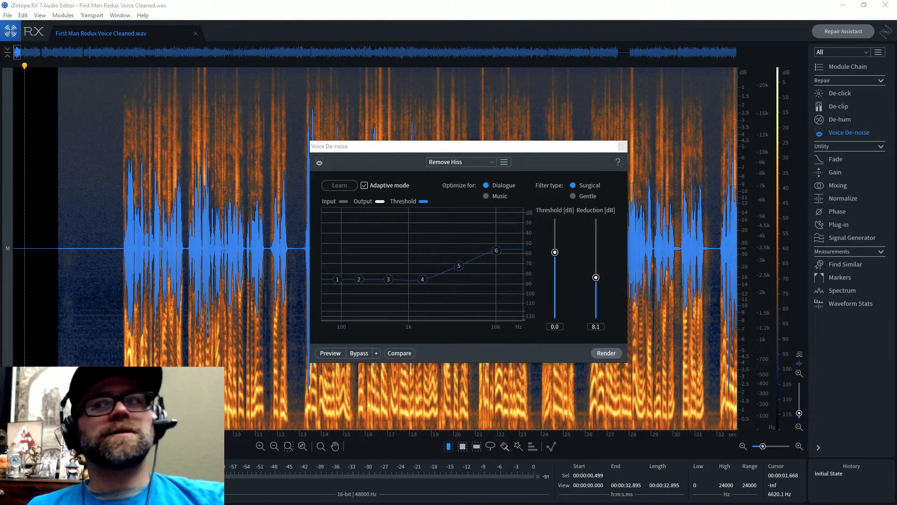
{"action": "double_click", "coordinate": [50, 193]}
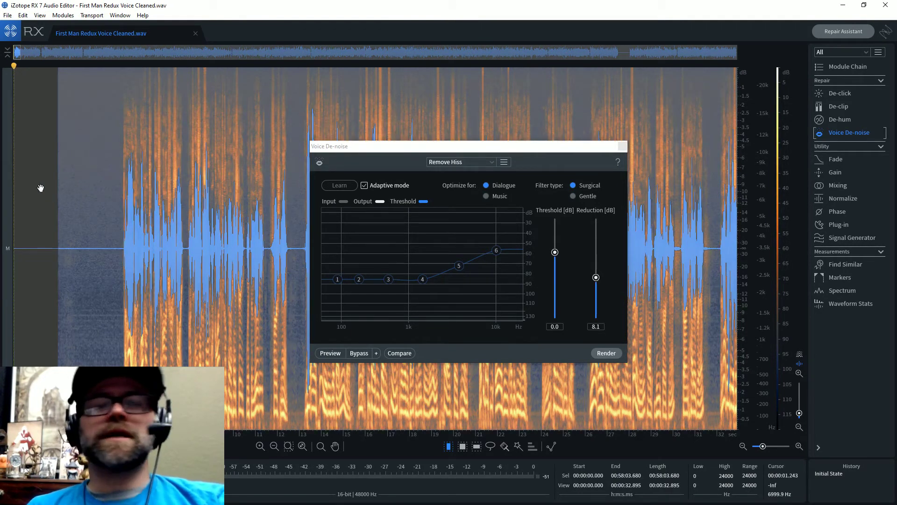
{"action": "left_click", "coordinate": [609, 354]}
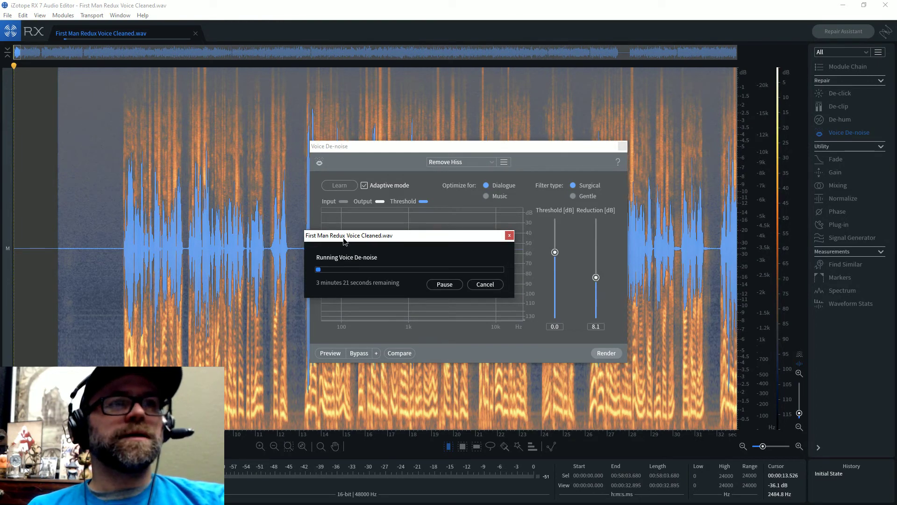
{"action": "left_click_drag", "start_coordinate": [344, 240], "coordinate": [282, 246]}
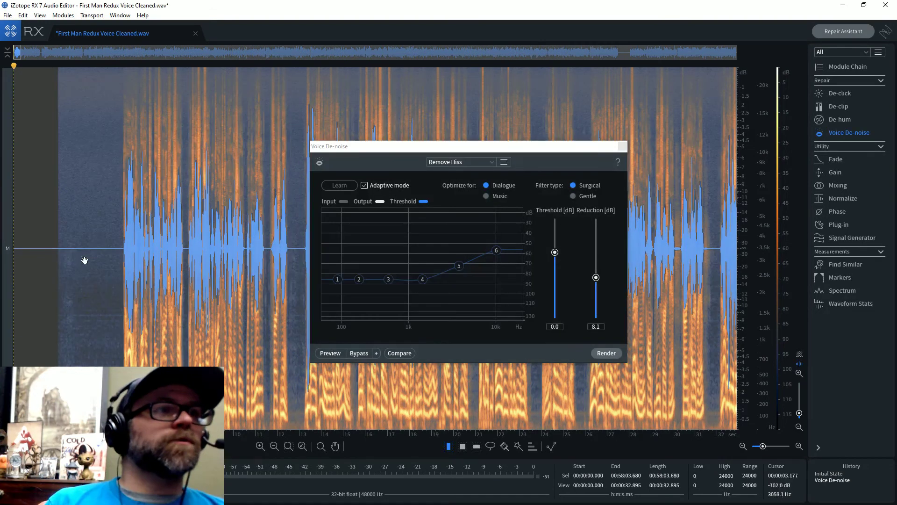
Step: Play back the quiet section before the first words to check how much background noise remains after the first pass
{"action": "left_click", "coordinate": [52, 272]}
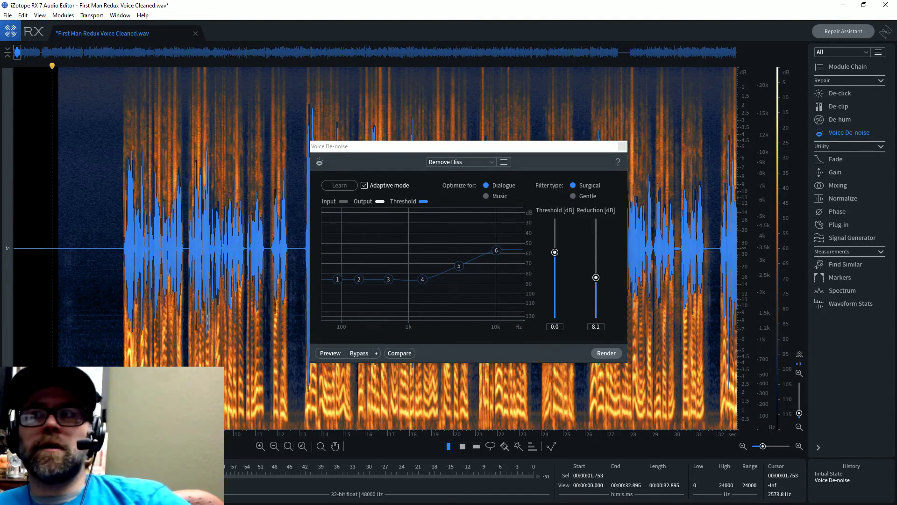
{"action": "key", "text": "space"}
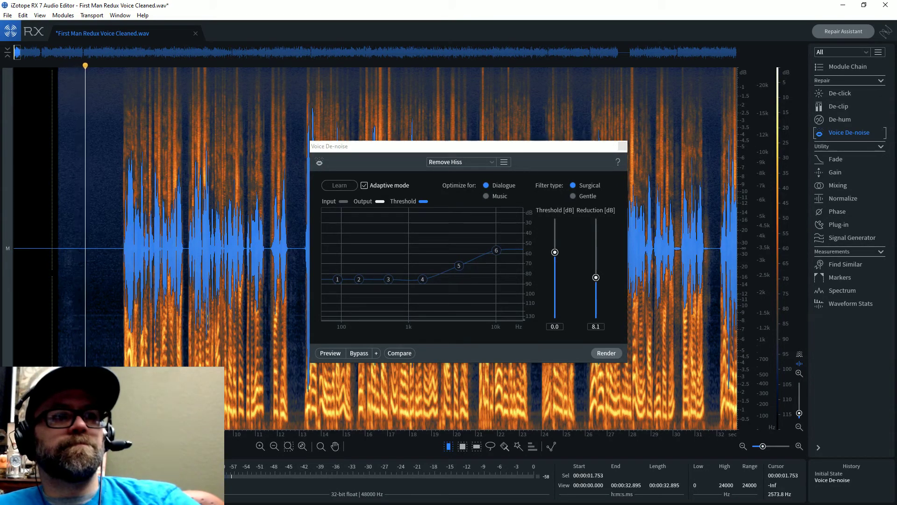
{"action": "key", "text": "space"}
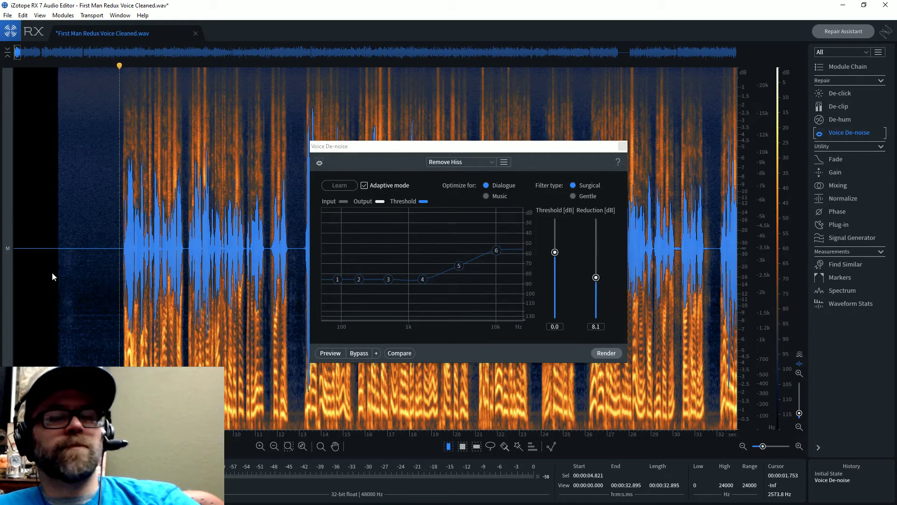
{"action": "left_click_drag", "start_coordinate": [118, 303], "coordinate": [58, 304]}
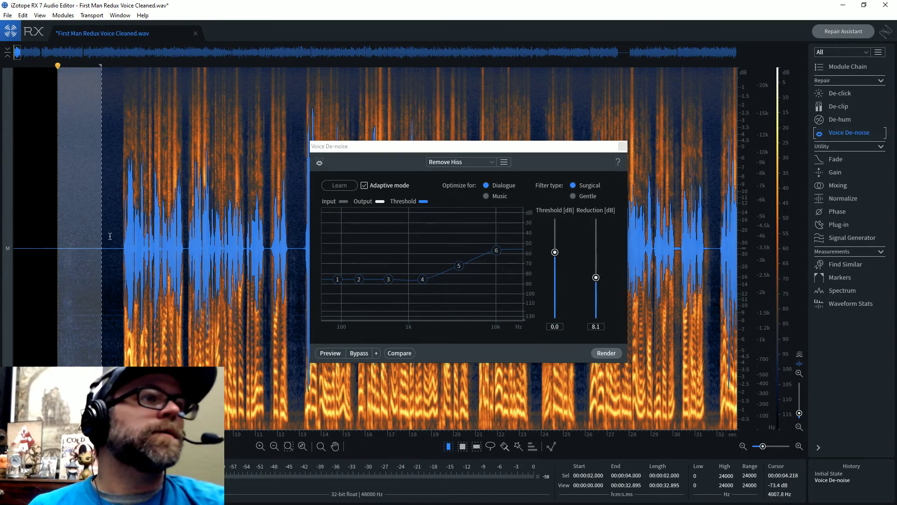
{"action": "key", "text": "space"}
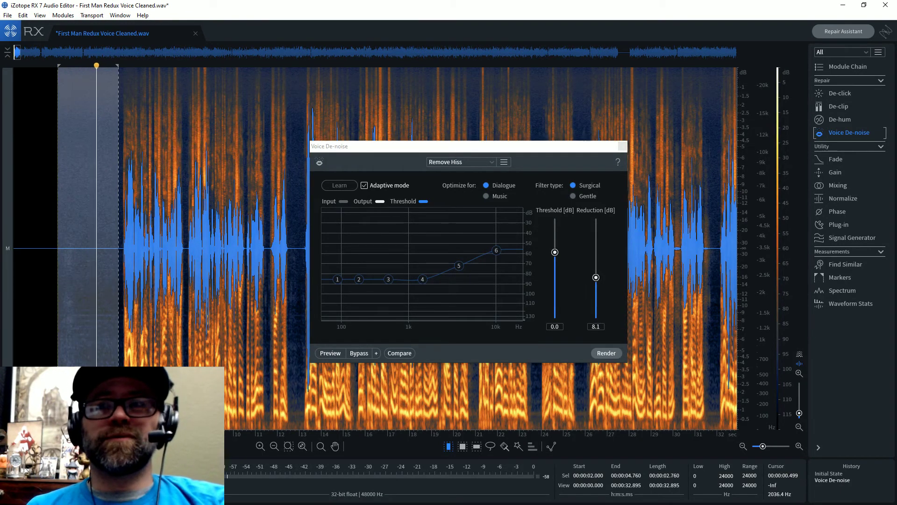
{"action": "left_click", "coordinate": [36, 287]}
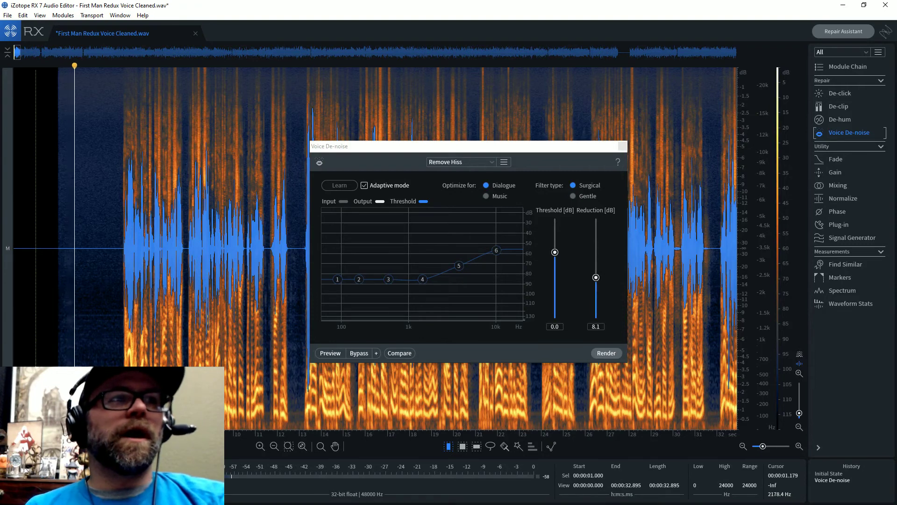
Step: Render a second Voice De-noise pass over the entire file with the same settings and close the module
{"action": "key", "text": "ctrl+a"}
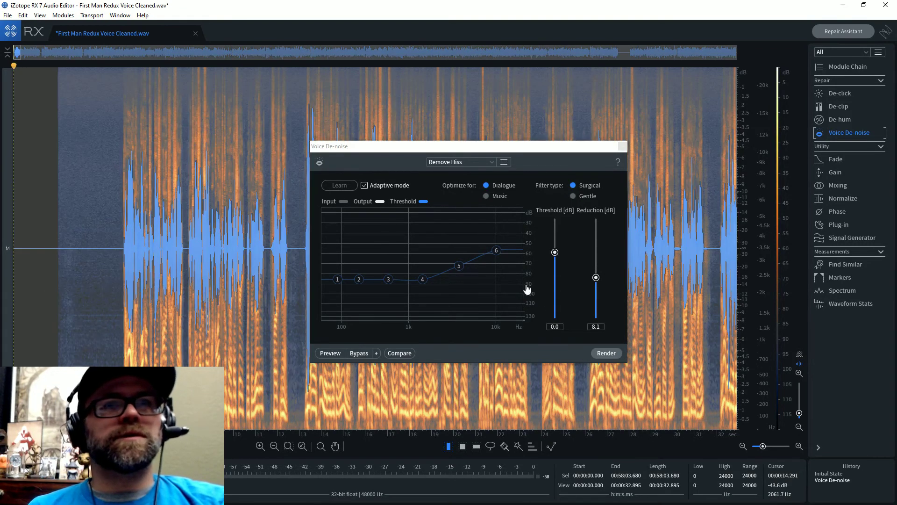
{"action": "left_click", "coordinate": [606, 353]}
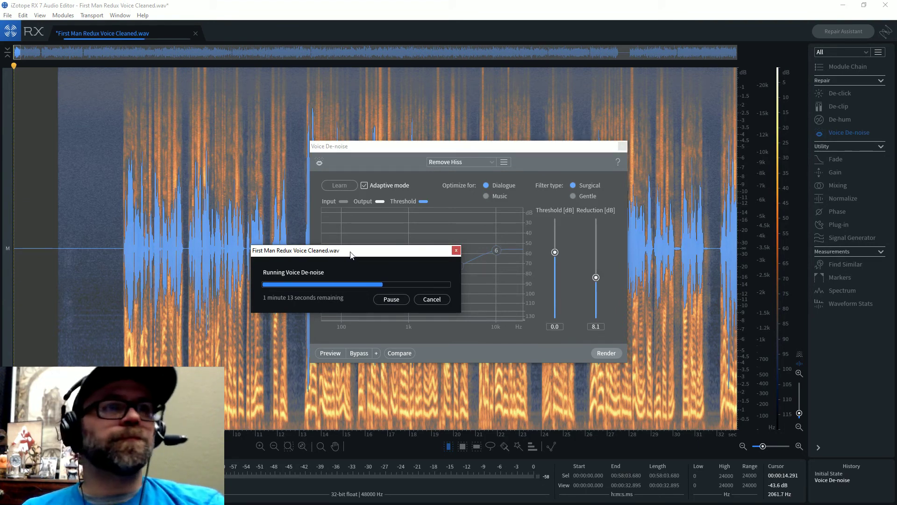
{"action": "left_click_drag", "start_coordinate": [351, 255], "coordinate": [445, 230]}
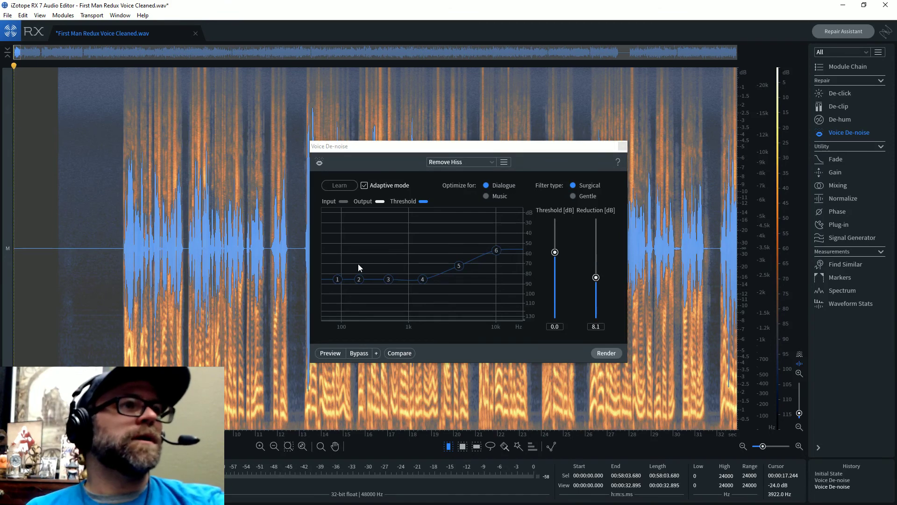
{"action": "left_click", "coordinate": [622, 147]}
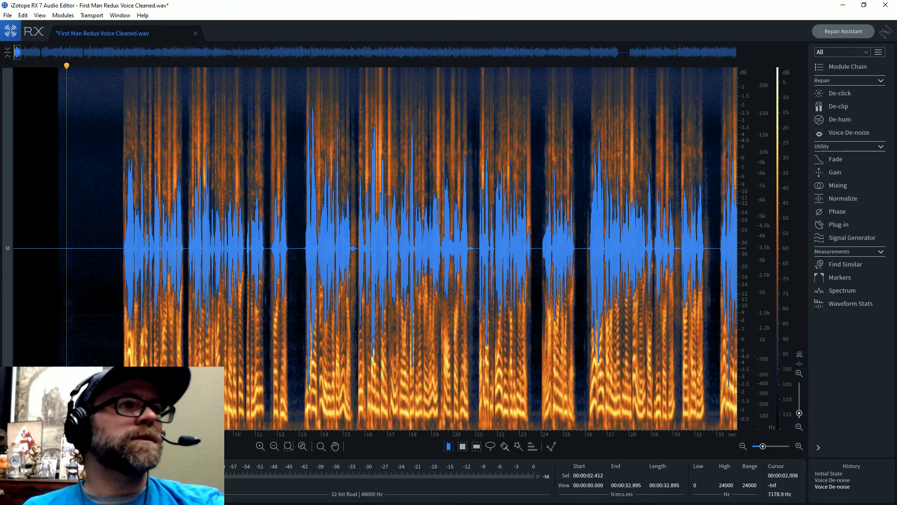
Step: Check the denoised opening from about 2 s by playback and close First Man Redux Voice Cleaned.wav, saving the changes
{"action": "left_click", "coordinate": [61, 182]}
{"action": "key", "text": "space"}
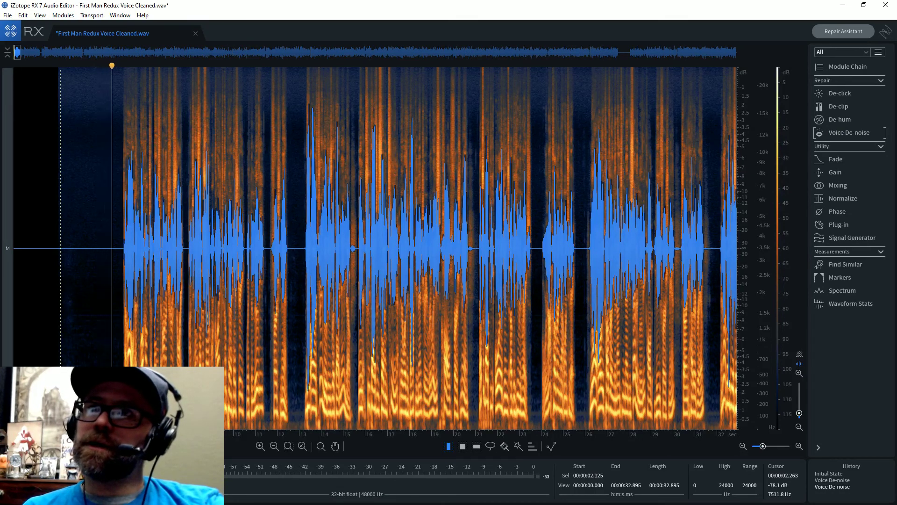
{"action": "left_click", "coordinate": [58, 183]}
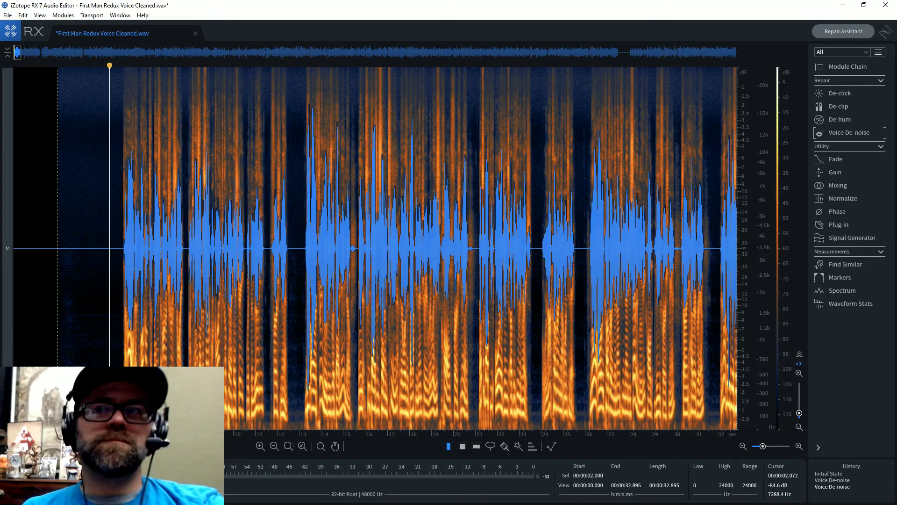
{"action": "key", "text": "space"}
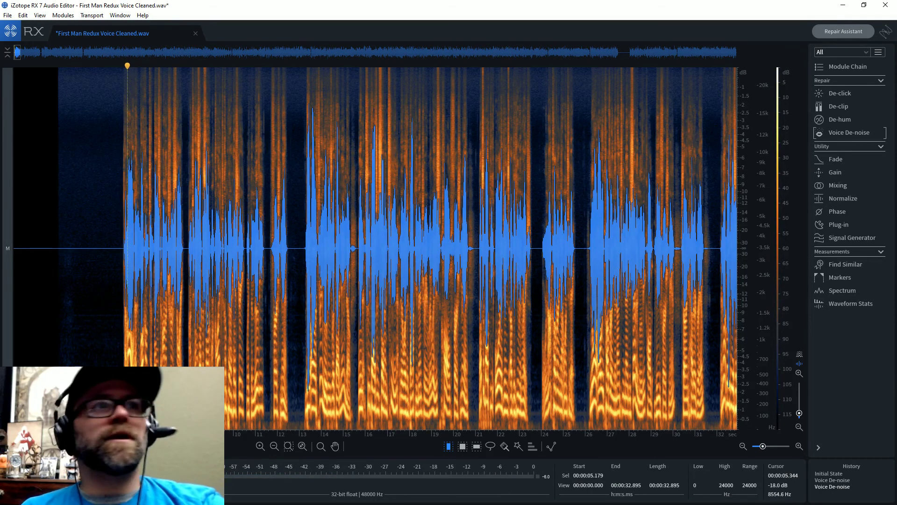
{"action": "left_click", "coordinate": [196, 33]}
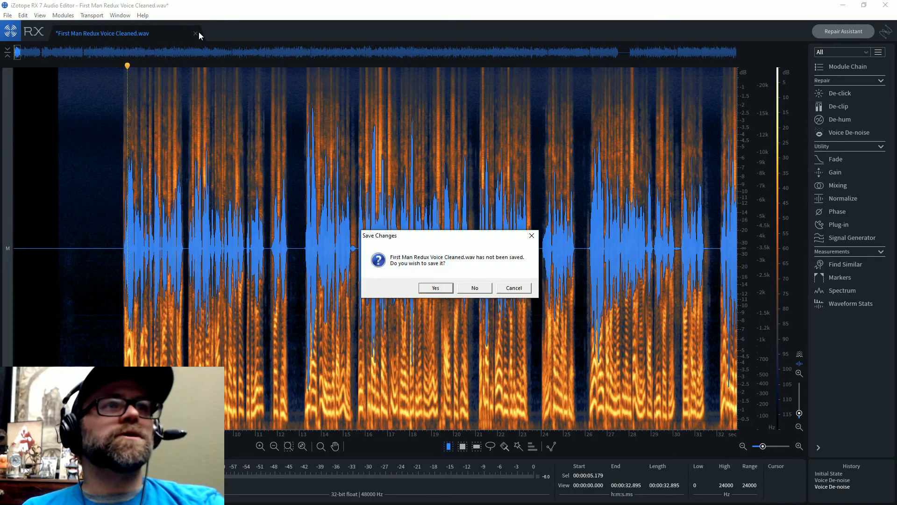
{"action": "left_click", "coordinate": [437, 287]}
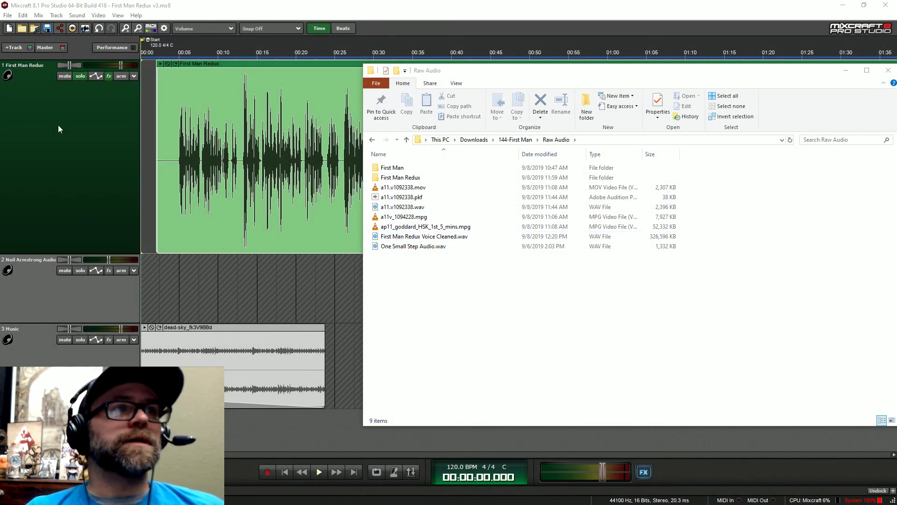
Step: Add a new audio track above First Man Redux in Mixcraft and make the new track taller
{"action": "left_click", "coordinate": [12, 50]}
{"action": "left_click", "coordinate": [21, 59]}
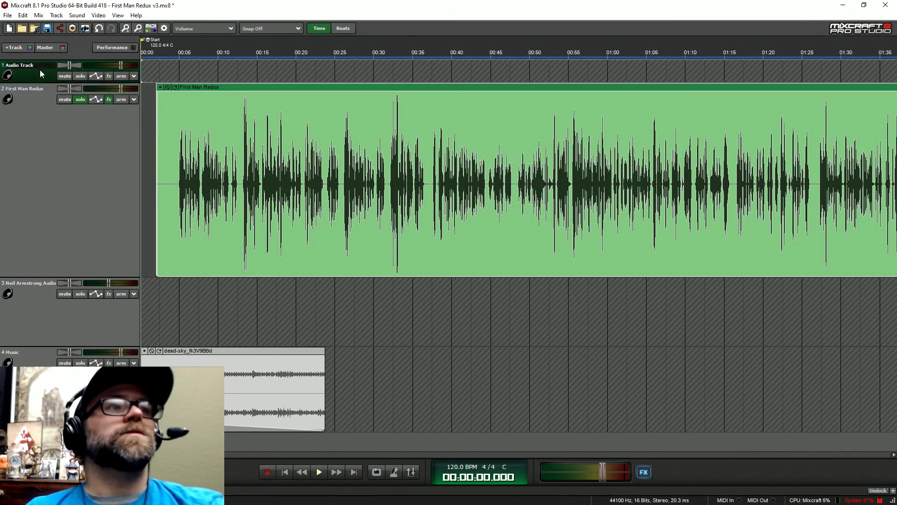
{"action": "left_click_drag", "start_coordinate": [33, 83], "coordinate": [47, 256]}
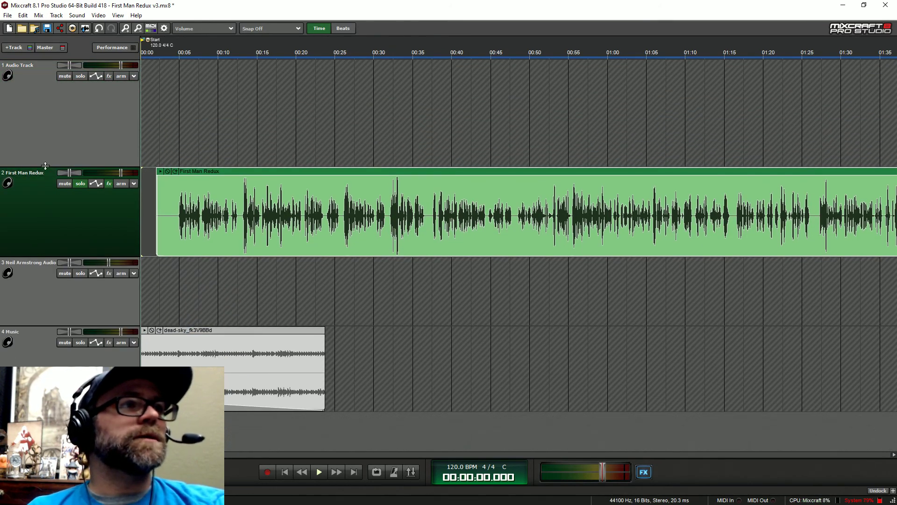
{"action": "left_click_drag", "start_coordinate": [45, 166], "coordinate": [45, 200]}
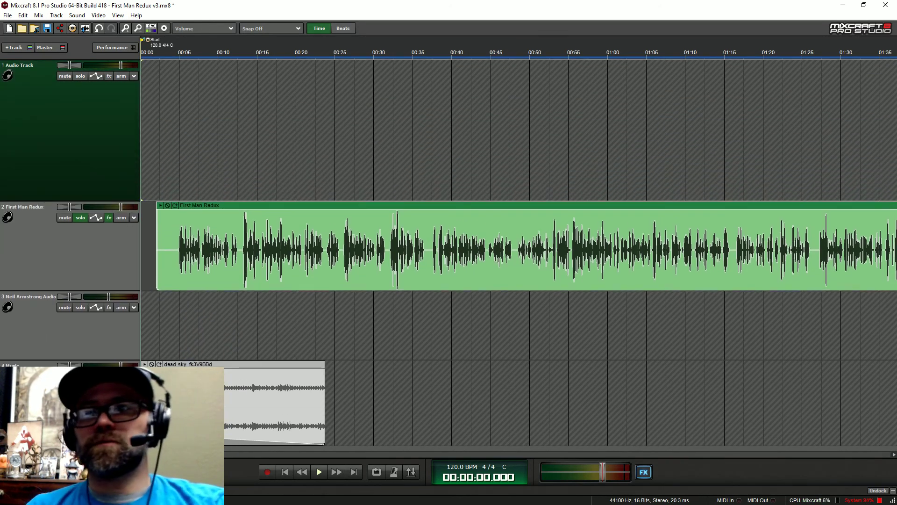
Step: Place First Man Redux Voice Cleaned.wav from the Raw Audio folder on the new top track at about 3 s
{"action": "key", "text": "alt+Tab"}
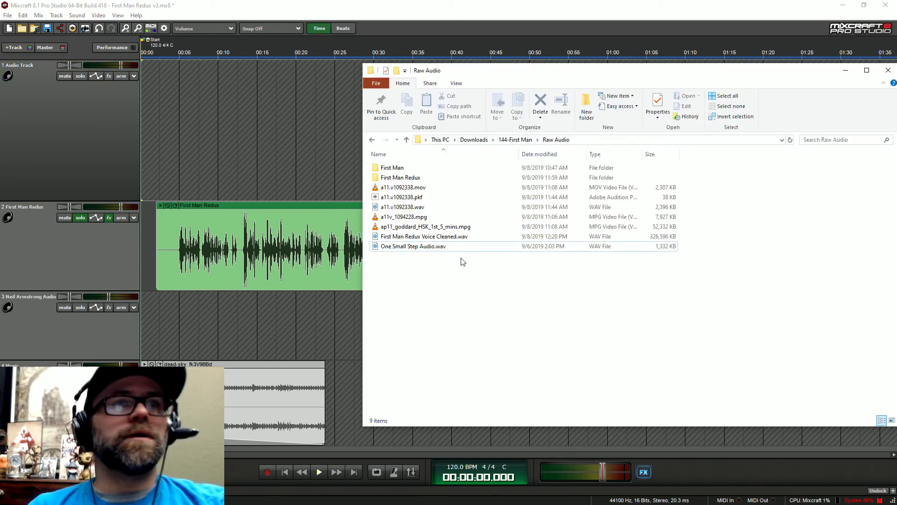
{"action": "mouse_move", "coordinate": [439, 237]}
{"action": "left_mouse_down"}
{"action": "mouse_move", "coordinate": [117, 136]}
{"action": "mouse_move", "coordinate": [163, 128]}
{"action": "left_mouse_up"}
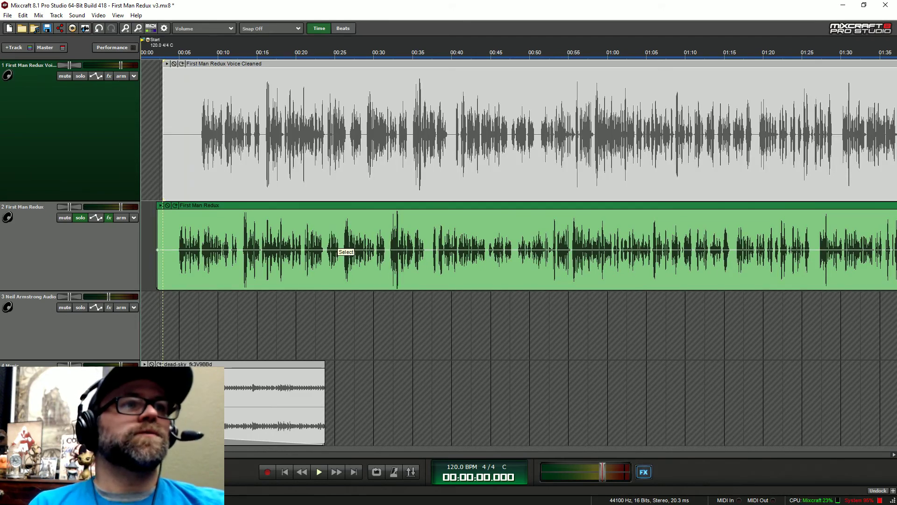
Step: Move the First Man Redux Voice Cleaned clip to the timeline start so its waveform lines up with the original narration
{"action": "left_click_drag", "start_coordinate": [252, 70], "coordinate": [119, 68]}
{"action": "scroll", "coordinate": [140, 164], "scroll_direction": "up", "scroll_amount": 6}
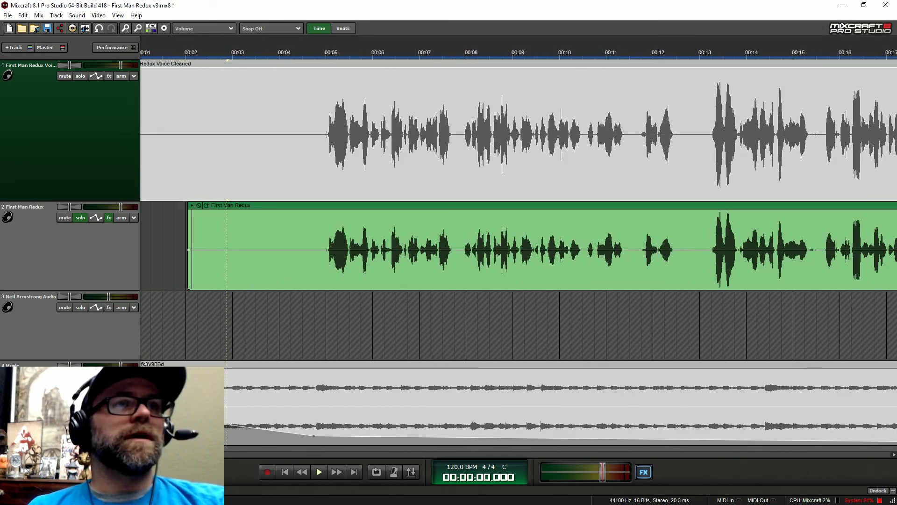
{"action": "scroll", "coordinate": [519, 210], "scroll_direction": "down", "scroll_amount": 4}
{"action": "scroll", "coordinate": [518, 210], "scroll_direction": "down", "scroll_amount": 2}
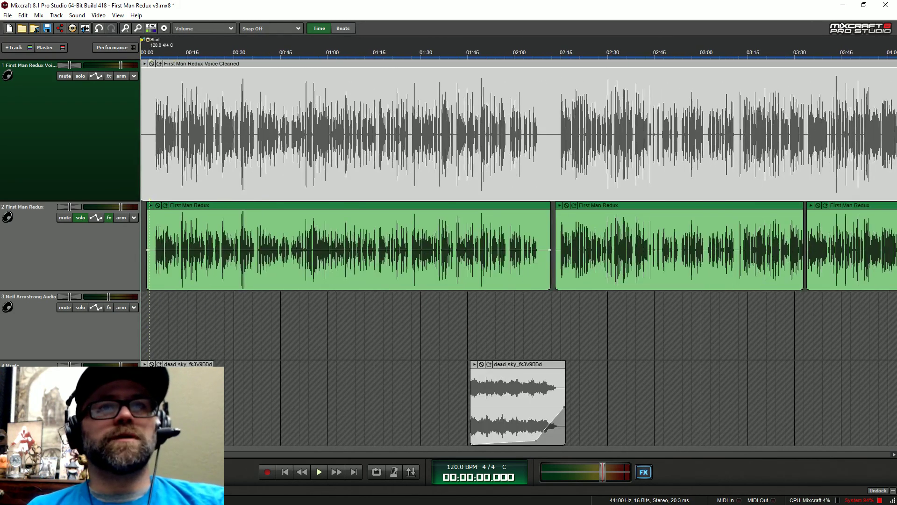
Step: Turn off solo on the original First Man Redux track, mute it and collapse it to minimum height
{"action": "left_click", "coordinate": [79, 220]}
{"action": "key", "text": "ctrl+a"}
{"action": "left_click", "coordinate": [71, 221], "text": "ctrl"}
{"action": "left_click_drag", "start_coordinate": [38, 293], "coordinate": [43, 210]}
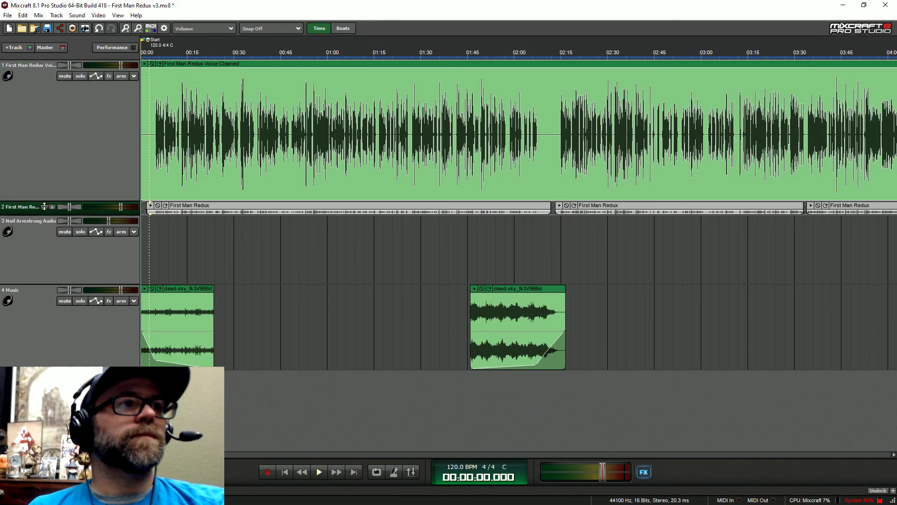
{"action": "left_click", "coordinate": [33, 66]}
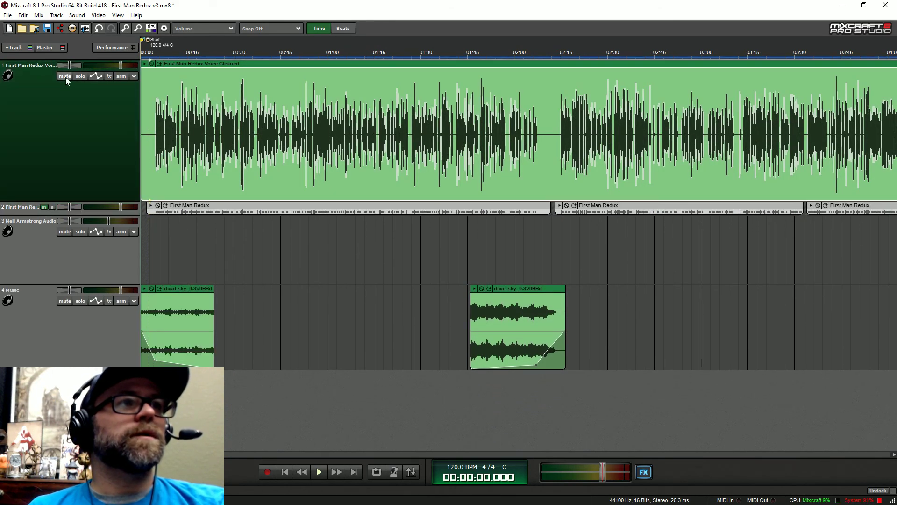
Step: Play the mix from about 2:04 to check the cleaned narration against the end of the second music clip
{"action": "left_click", "coordinate": [527, 52]}
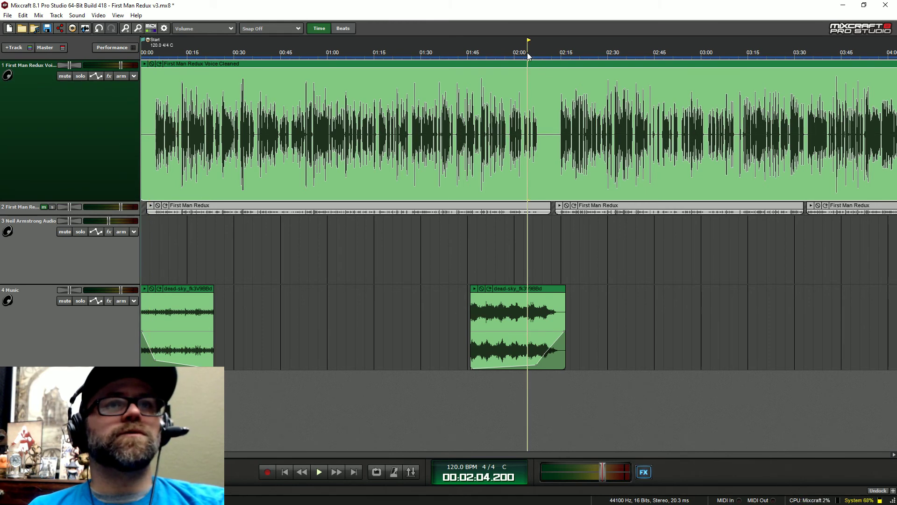
{"action": "key", "text": "space"}
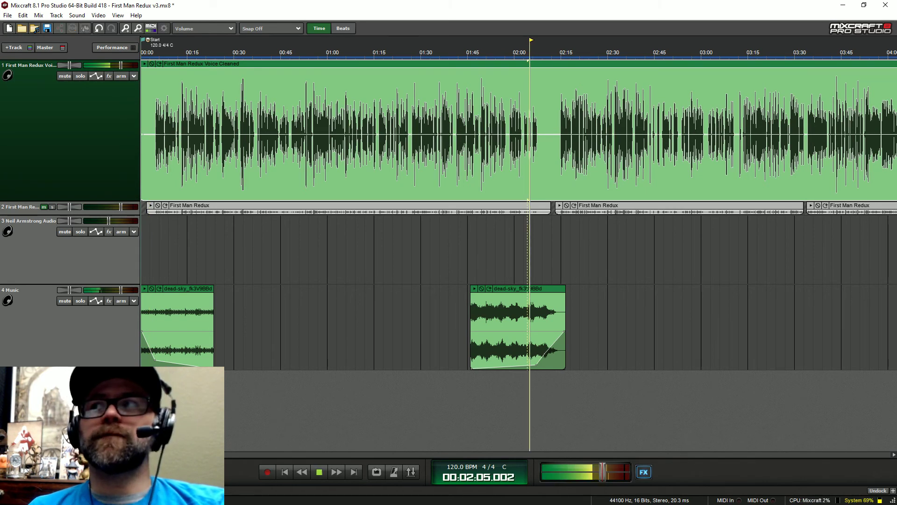
{"action": "scroll", "coordinate": [587, 240], "scroll_direction": "up", "scroll_amount": 1}
{"action": "scroll", "coordinate": [586, 237], "scroll_direction": "up", "scroll_amount": 1}
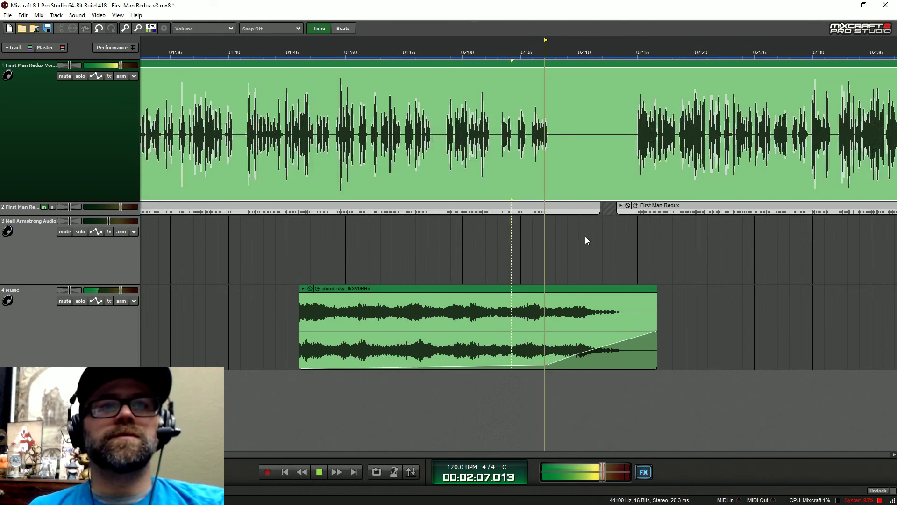
{"action": "key", "text": "space"}
Step: Find the Neil Armstrong audio clip in the narration gap and play it from about 48:55
{"action": "scroll", "coordinate": [587, 240], "scroll_direction": "down", "scroll_amount": 5}
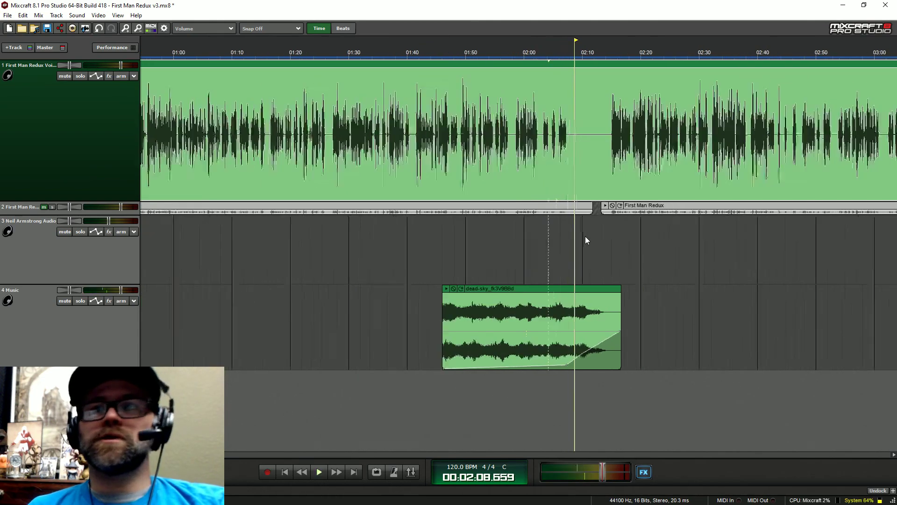
{"action": "scroll", "coordinate": [587, 241], "scroll_direction": "right", "scroll_amount": 15}
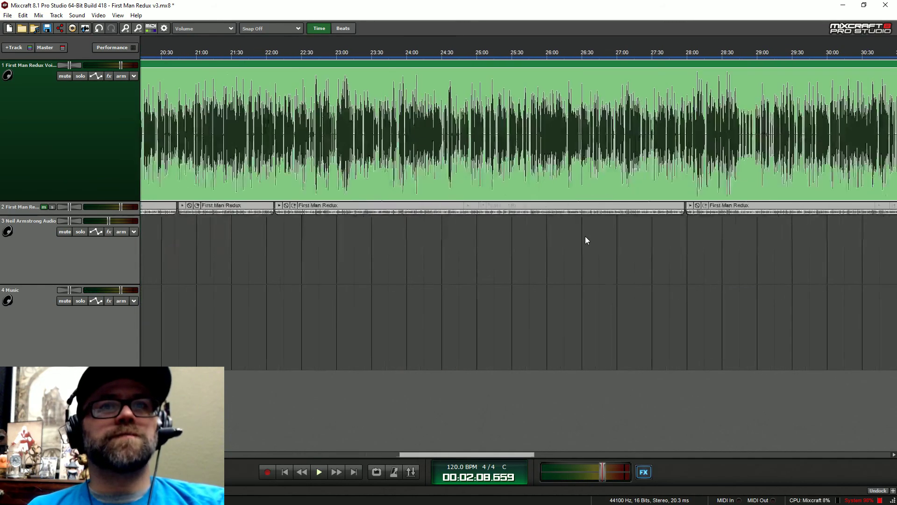
{"action": "scroll", "coordinate": [586, 236], "scroll_direction": "right", "scroll_amount": 4}
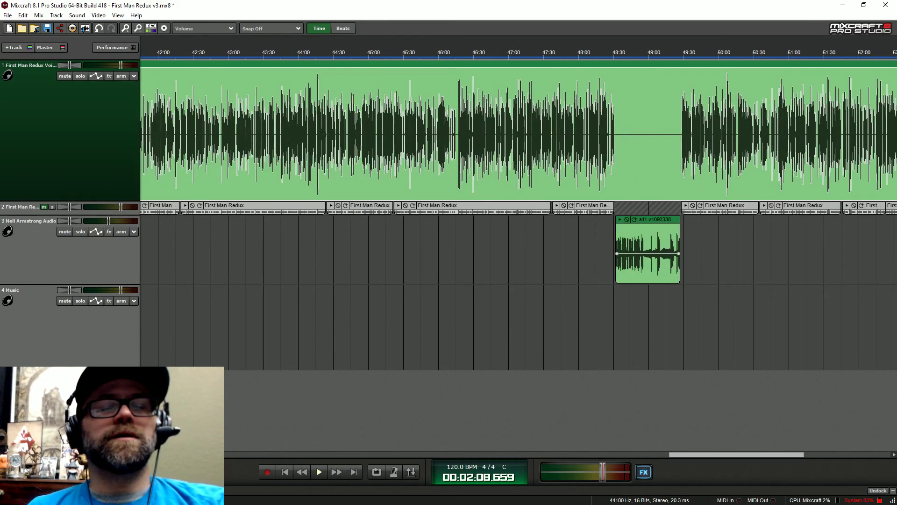
{"action": "scroll", "coordinate": [693, 243], "scroll_direction": "up", "scroll_amount": 4}
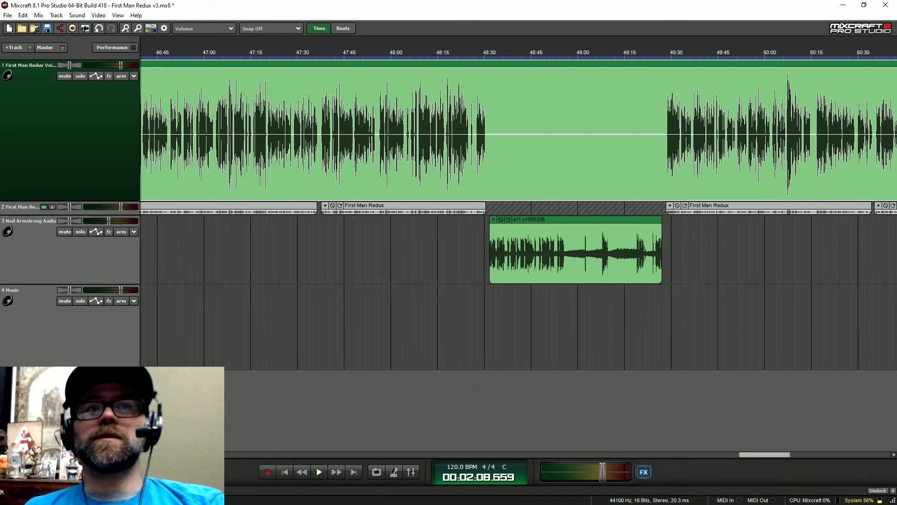
{"action": "left_click", "coordinate": [558, 49]}
{"action": "left_click", "coordinate": [565, 52]}
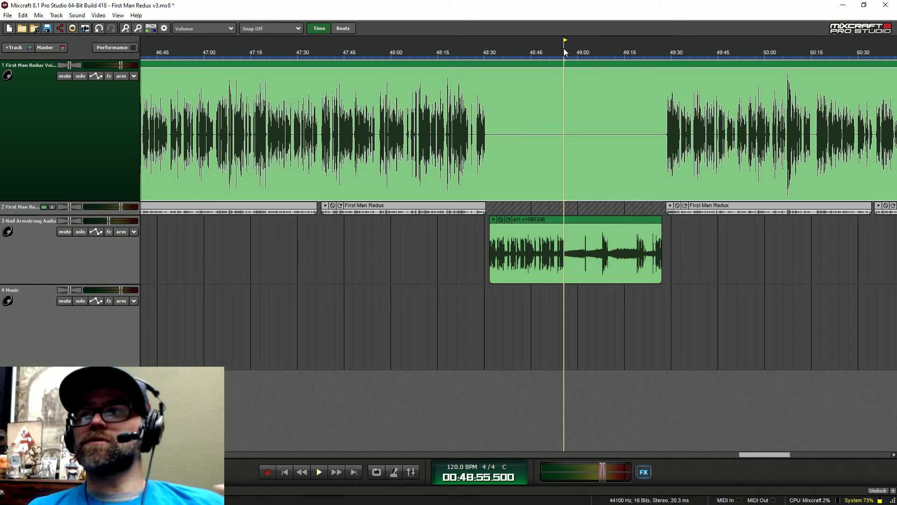
{"action": "key", "text": "space"}
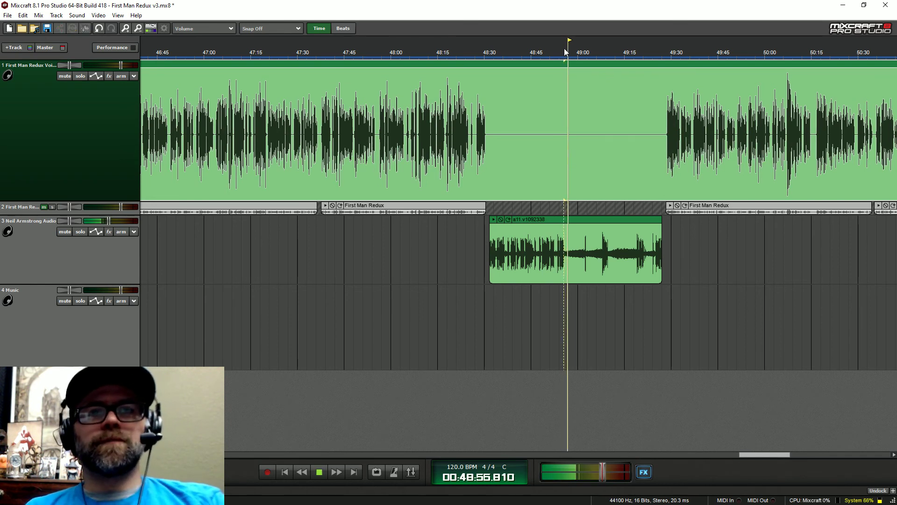
{"action": "key", "text": "space"}
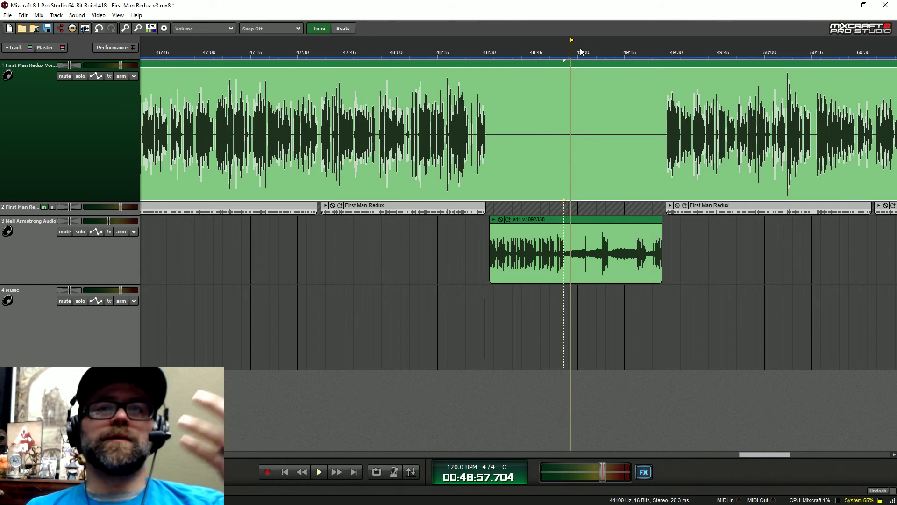
Step: Play the end of the Neil Armstrong clip to check its transition back into the narration
{"action": "left_click", "coordinate": [664, 46]}
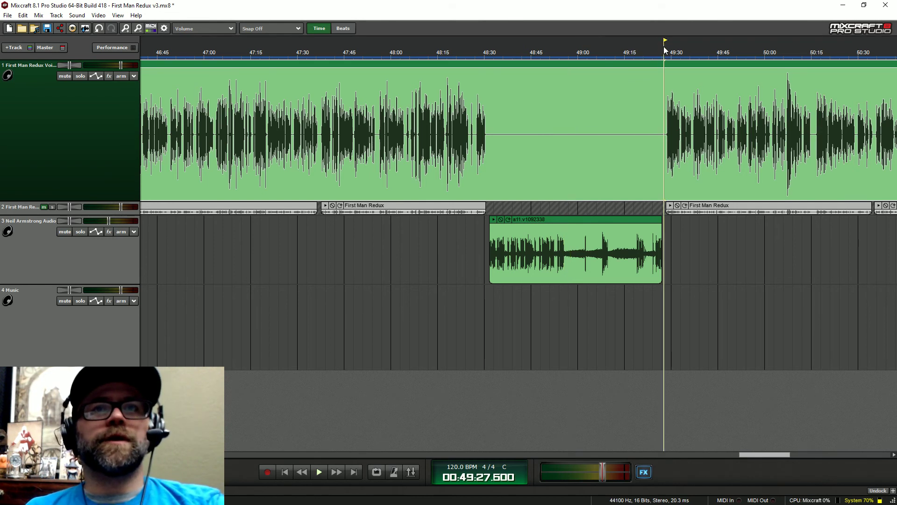
{"action": "key", "text": "space"}
{"action": "left_click", "coordinate": [653, 48]}
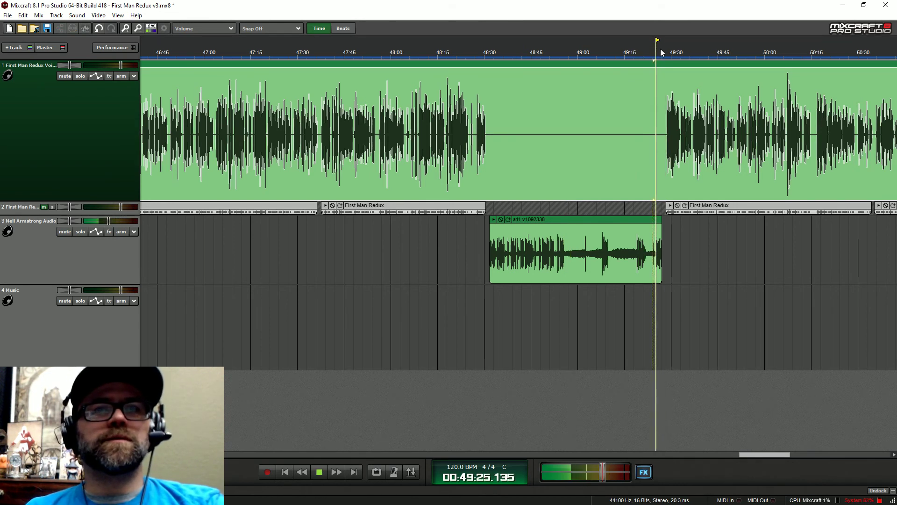
{"action": "key", "text": "space"}
Step: Play from about 53:18 to check the narration as the closing music comes in
{"action": "scroll", "coordinate": [668, 50], "scroll_direction": "down", "scroll_amount": 3}
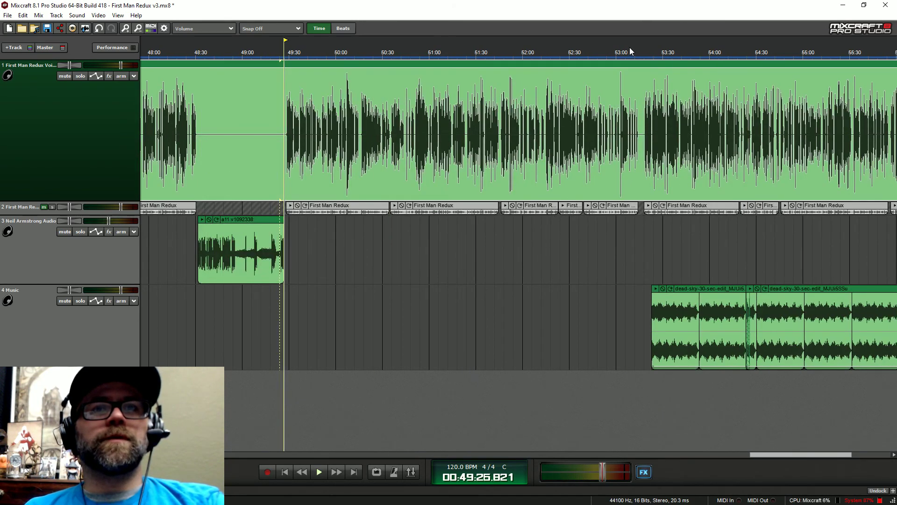
{"action": "left_click", "coordinate": [629, 47]}
{"action": "key", "text": "space"}
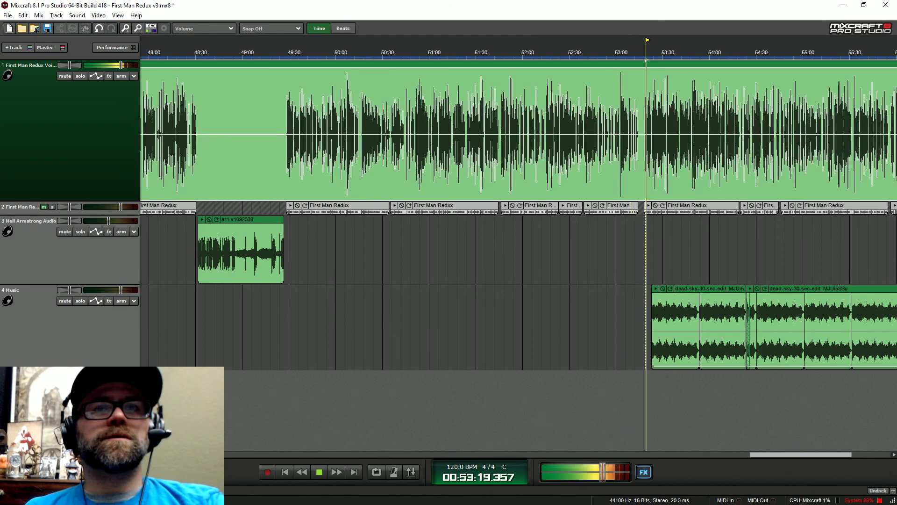
{"action": "scroll", "coordinate": [646, 52], "scroll_direction": "up", "scroll_amount": 2}
{"action": "scroll", "coordinate": [663, 327], "scroll_direction": "up", "scroll_amount": 3}
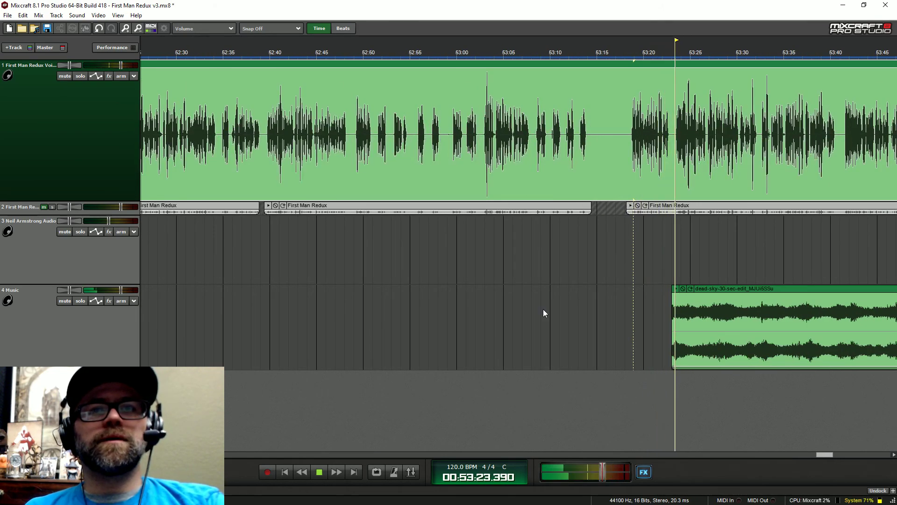
{"action": "key", "text": "space"}
Step: Save the project as a new version named First Man Redux v4.mx8 in the First Man Redux folder
{"action": "scroll", "coordinate": [543, 302], "scroll_direction": "down", "scroll_amount": 5}
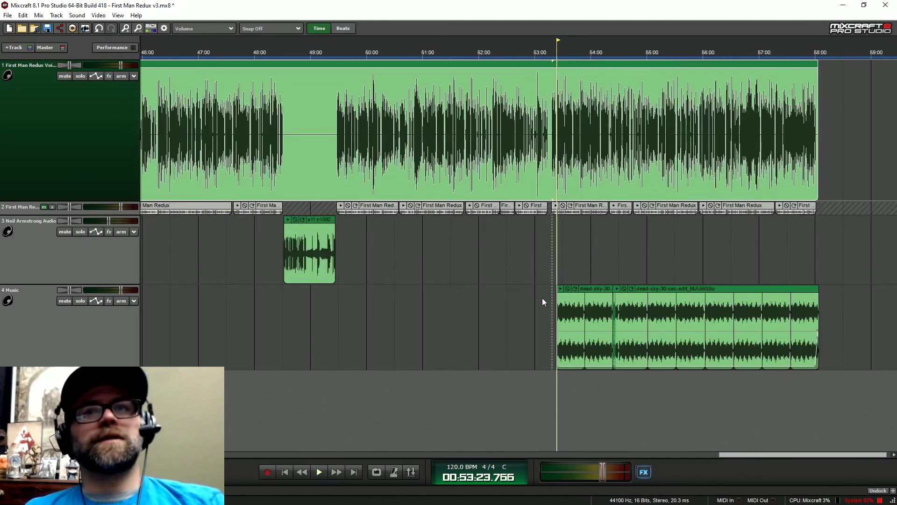
{"action": "scroll", "coordinate": [462, 288], "scroll_direction": "up", "scroll_amount": 1}
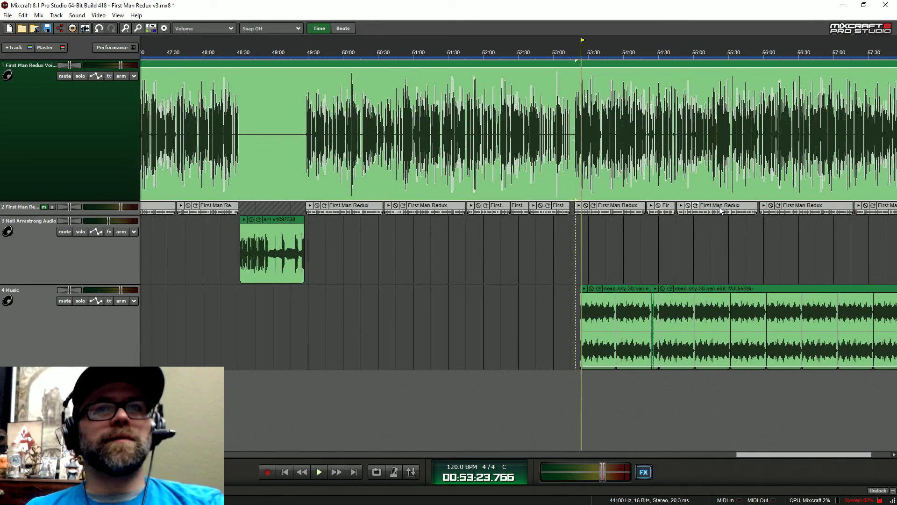
{"action": "scroll", "coordinate": [409, 261], "scroll_direction": "left", "scroll_amount": 10}
{"action": "scroll", "coordinate": [409, 258], "scroll_direction": "left", "scroll_amount": 12}
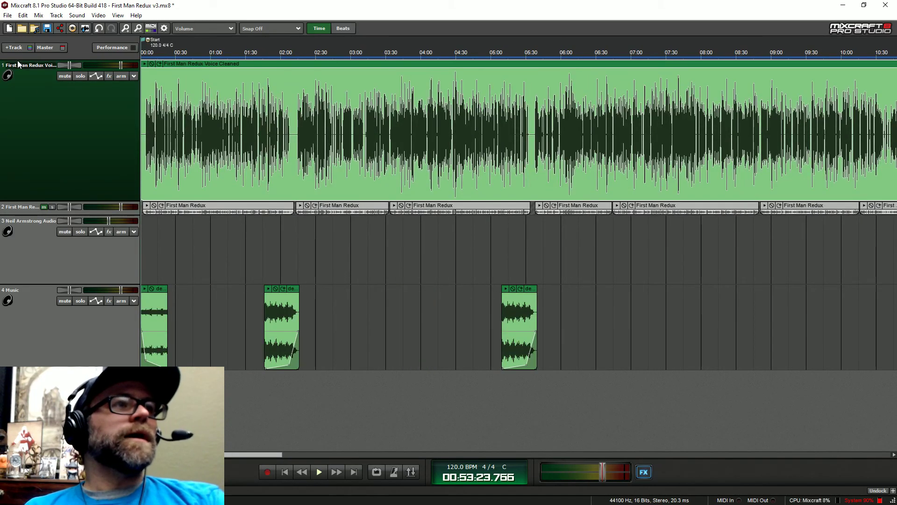
{"action": "left_click", "coordinate": [7, 15]}
{"action": "left_click", "coordinate": [25, 60]}
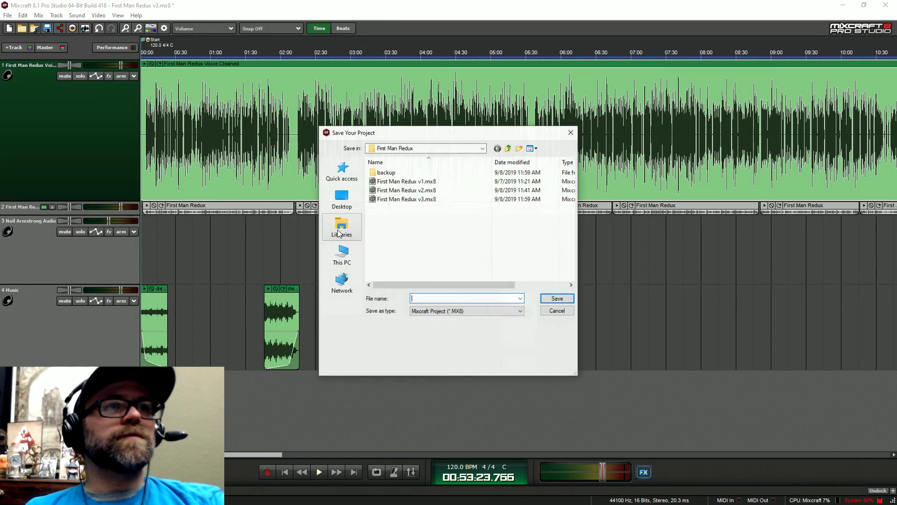
{"action": "left_click", "coordinate": [454, 299]}
{"action": "key", "text": "BackSpace"}
{"action": "type", "text": "4"}
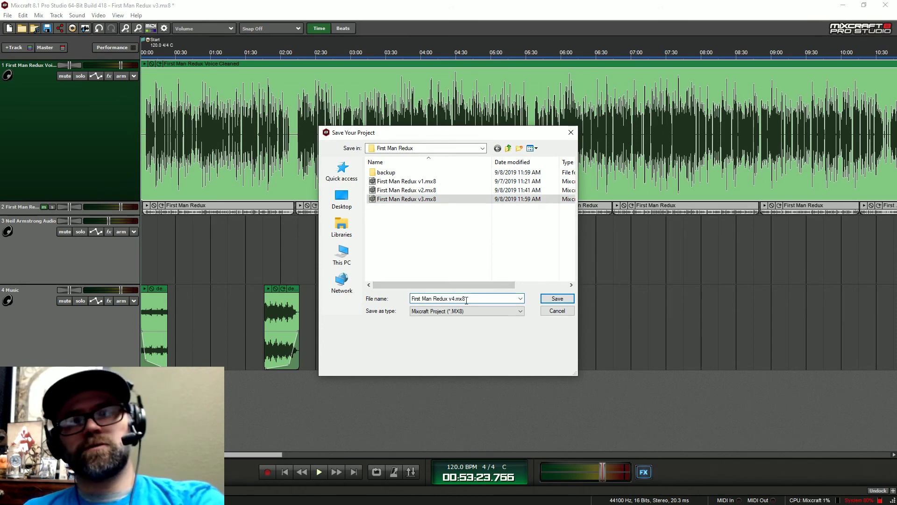
{"action": "left_click", "coordinate": [555, 299]}
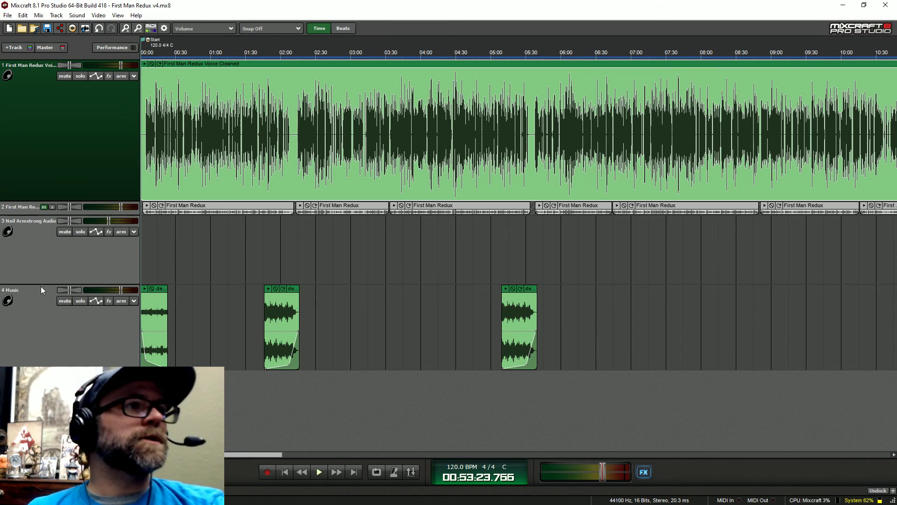
Step: Slightly reduce the Neil Armstrong Audio track's height and set up a WAV mixdown into the Raw Audio folder
{"action": "left_click_drag", "start_coordinate": [40, 282], "coordinate": [40, 275]}
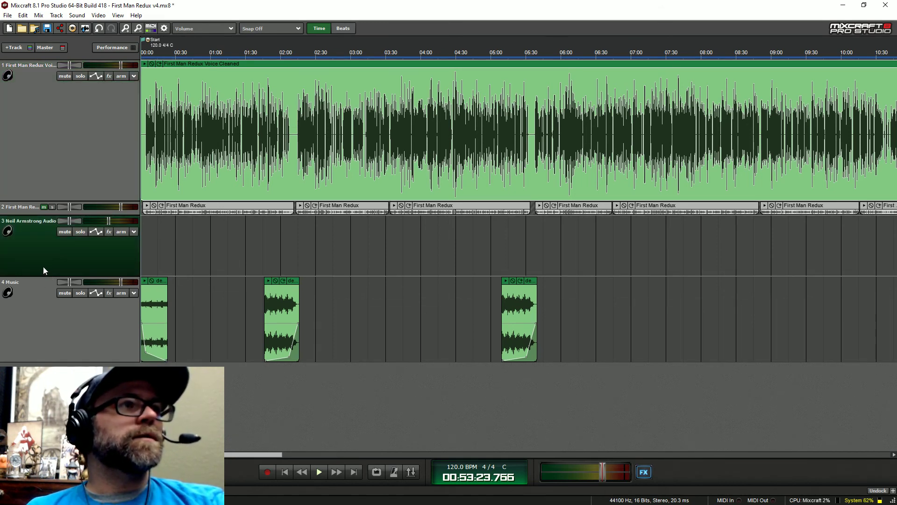
{"action": "left_click", "coordinate": [6, 16]}
{"action": "mouse_move", "coordinate": [36, 85]}
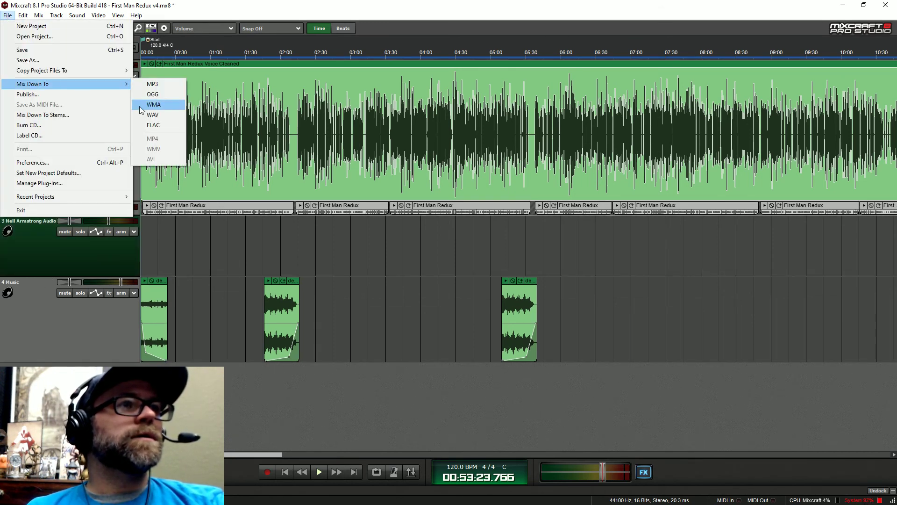
{"action": "left_click", "coordinate": [150, 116]}
{"action": "left_click", "coordinate": [406, 276]}
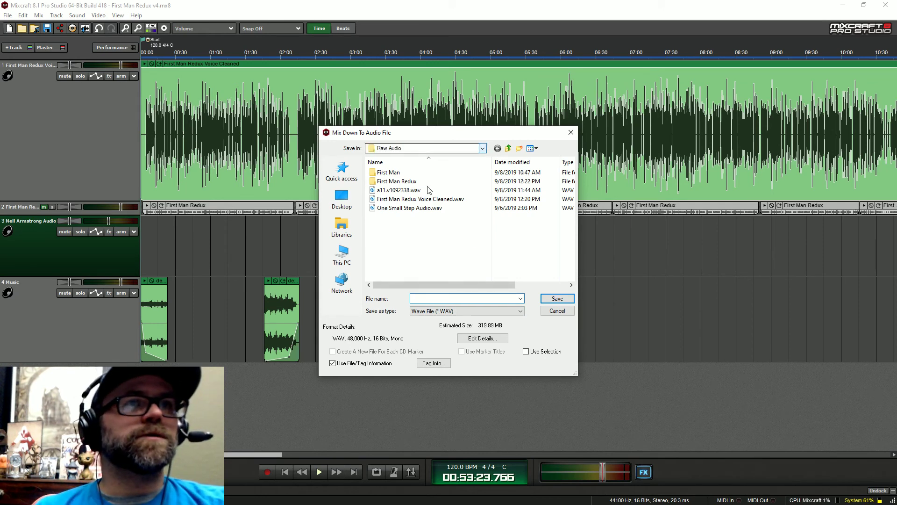
{"action": "left_click", "coordinate": [425, 149]}
{"action": "left_click", "coordinate": [407, 247]}
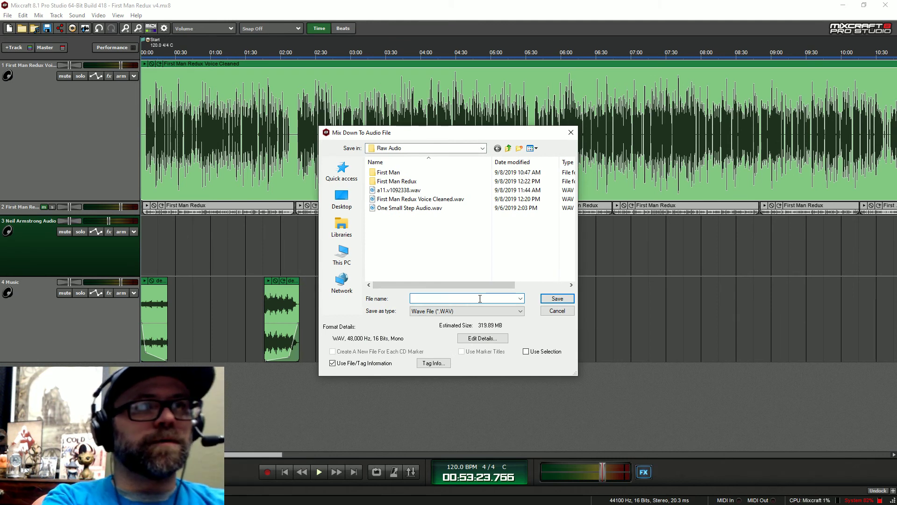
Step: Name the mixdown 144-basedonatruestorypodcast-v4 and export it
{"action": "left_click", "coordinate": [480, 298]}
{"action": "type", "text": "144-ba"}
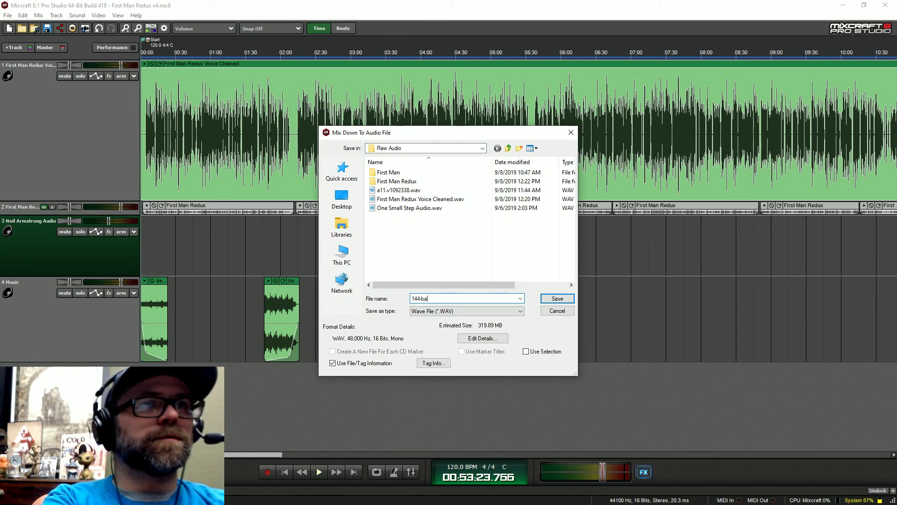
{"action": "type", "text": "sedonatruestory"}
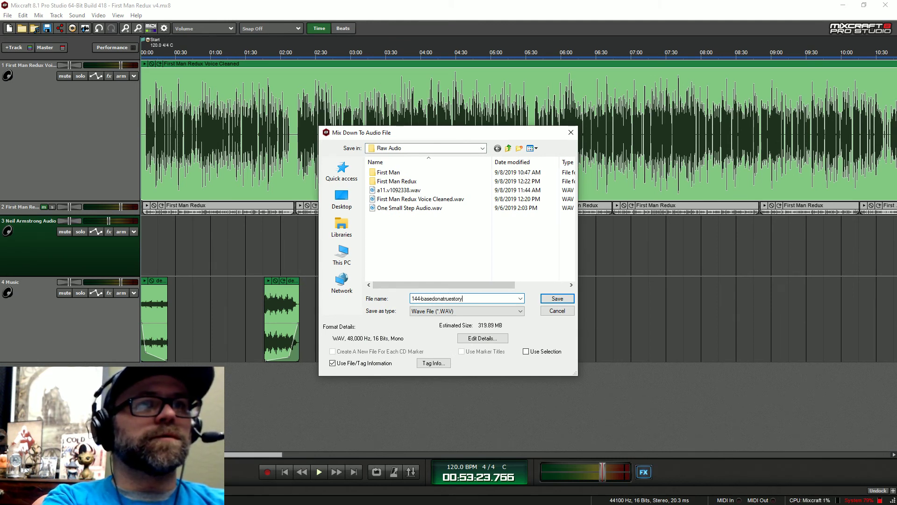
{"action": "type", "text": "podcast-v5"}
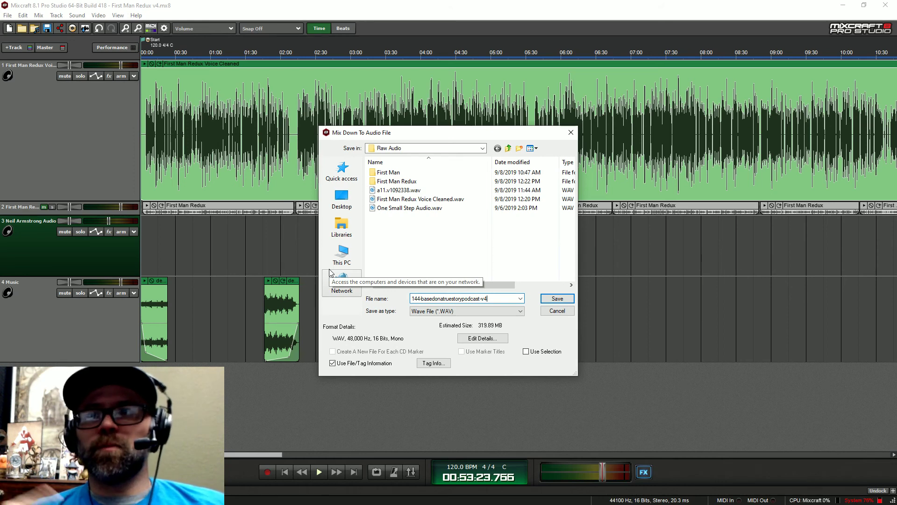
{"action": "left_click", "coordinate": [557, 299]}
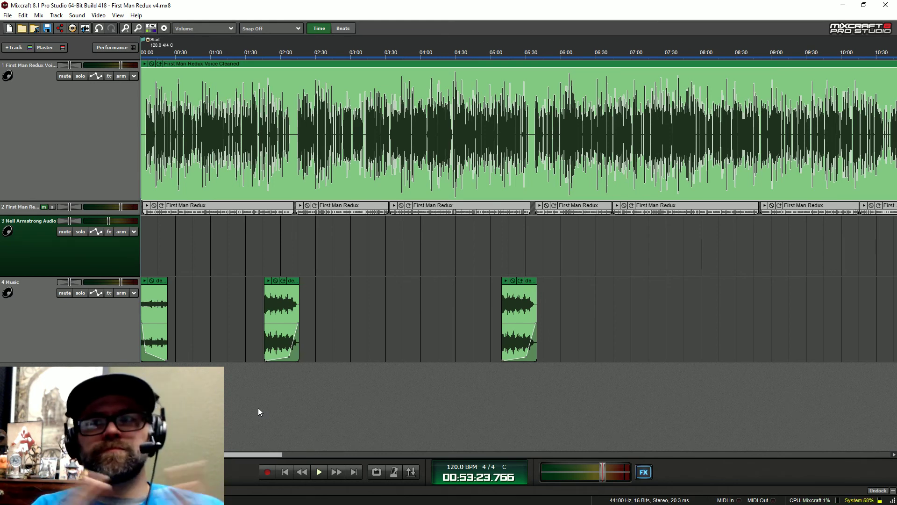
{"action": "scroll", "coordinate": [257, 405], "scroll_direction": "down", "scroll_amount": 2}
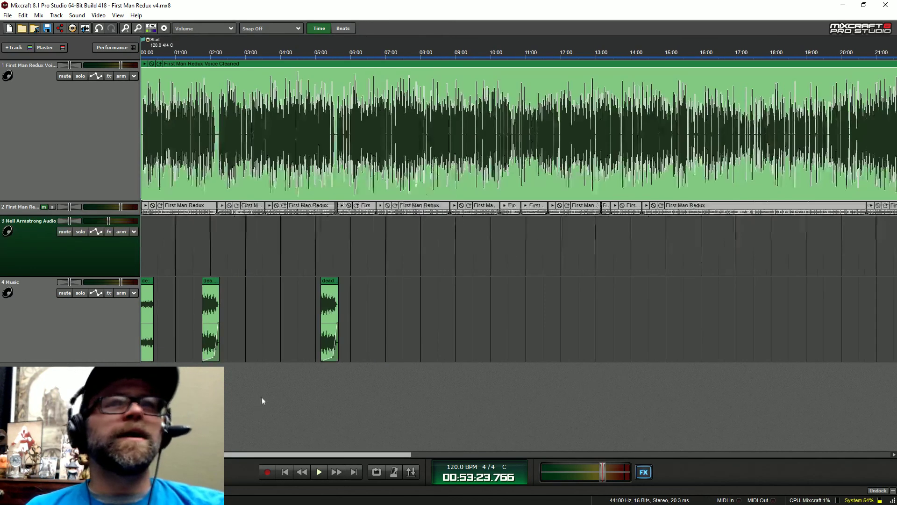
{"action": "scroll", "coordinate": [261, 385], "scroll_direction": "down", "scroll_amount": 1}
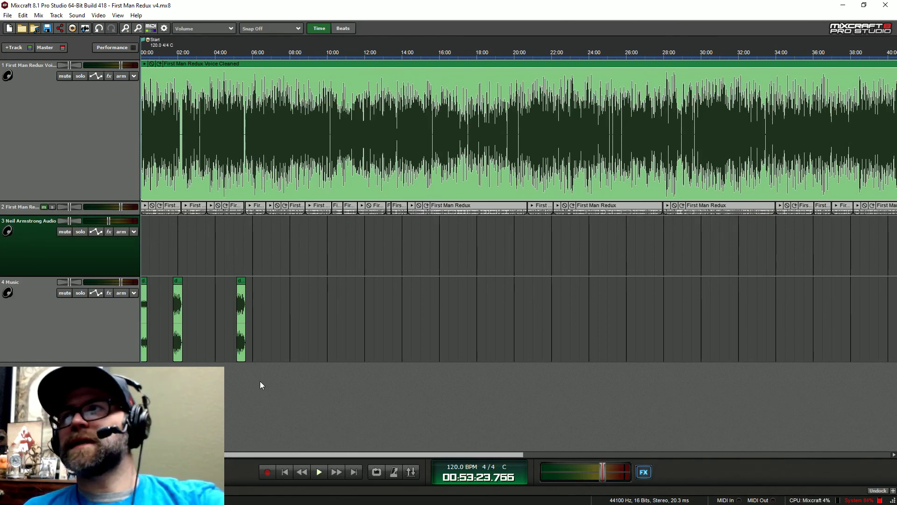
Step: Switch to Adobe Audition and close the a11.v1092338.wav file
{"action": "scroll", "coordinate": [260, 374], "scroll_direction": "down", "scroll_amount": 1}
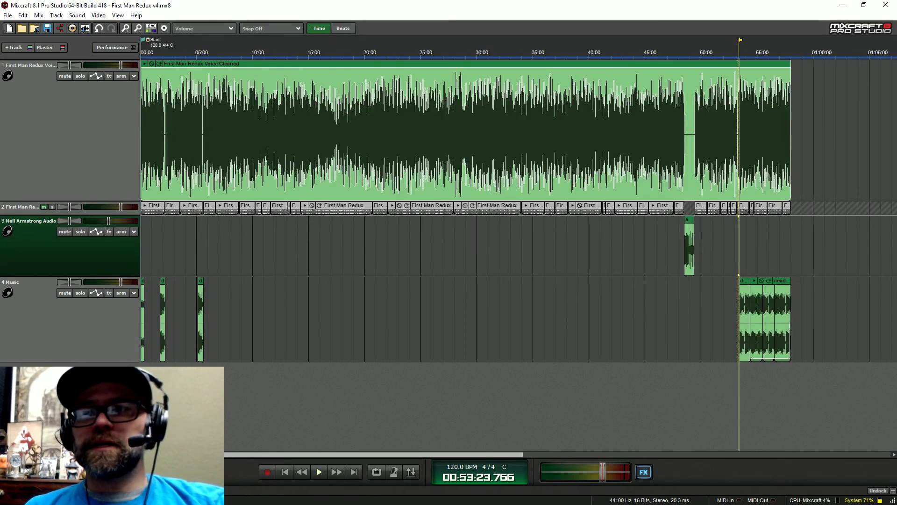
{"action": "key", "text": "alt+Tab"}
{"action": "key", "text": "alt+Tab"}
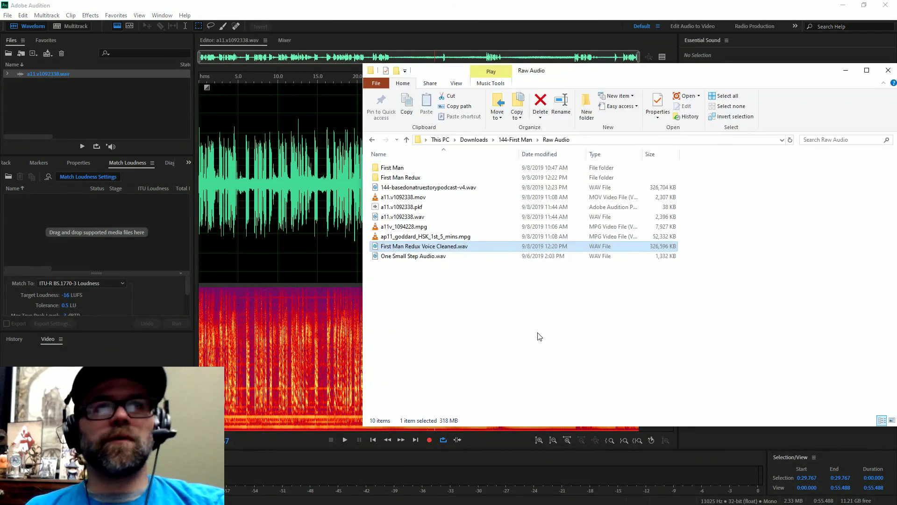
{"action": "left_click", "coordinate": [62, 77]}
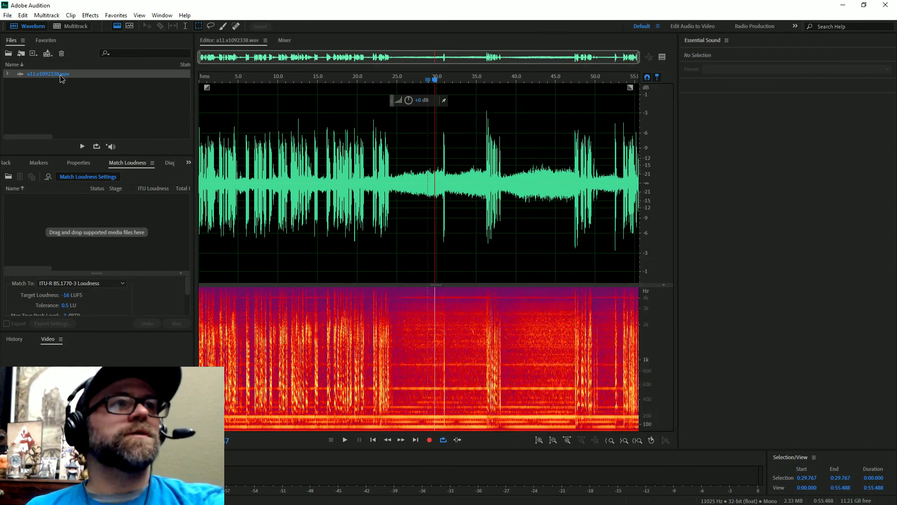
{"action": "key", "text": "ctrl+w"}
Step: Import 144-basedonatruestorypodcast-v4.wav from the Raw Audio folder into Audition and open it in the waveform editor
{"action": "key", "text": "alt+Tab"}
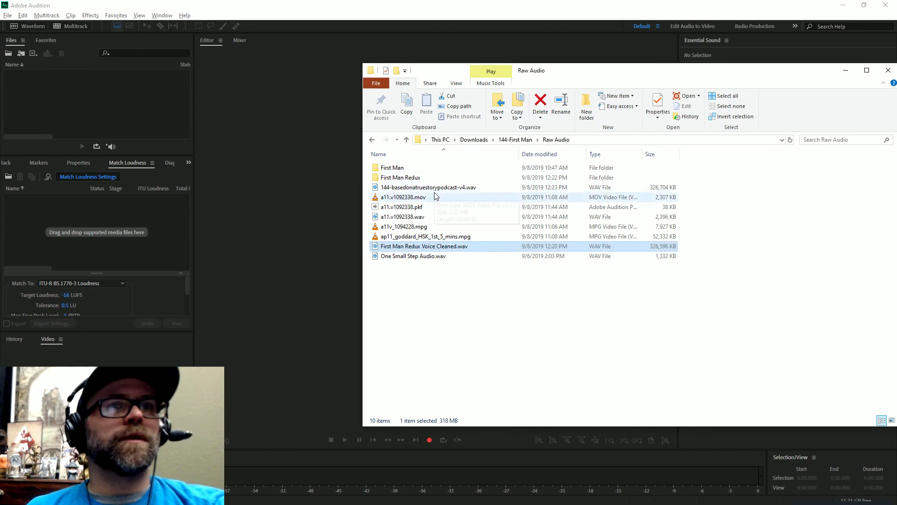
{"action": "left_click_drag", "start_coordinate": [429, 187], "coordinate": [19, 76]}
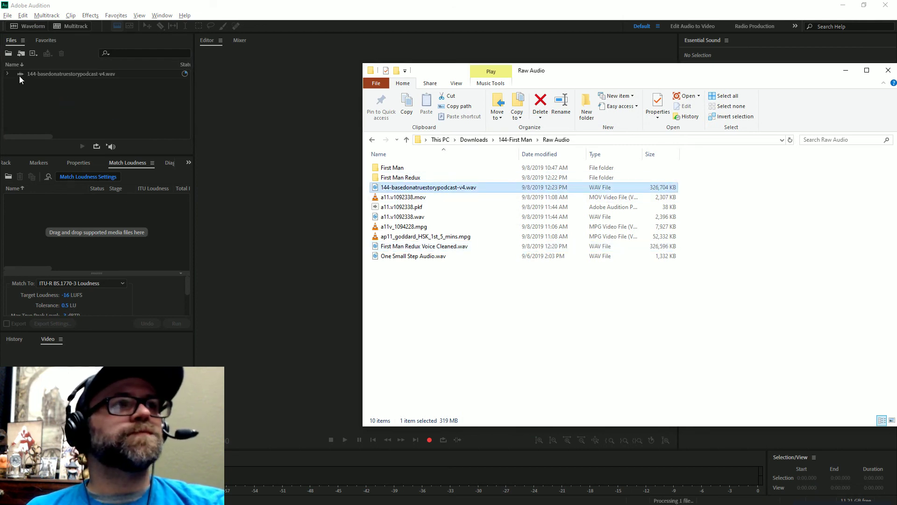
{"action": "left_click", "coordinate": [33, 74]}
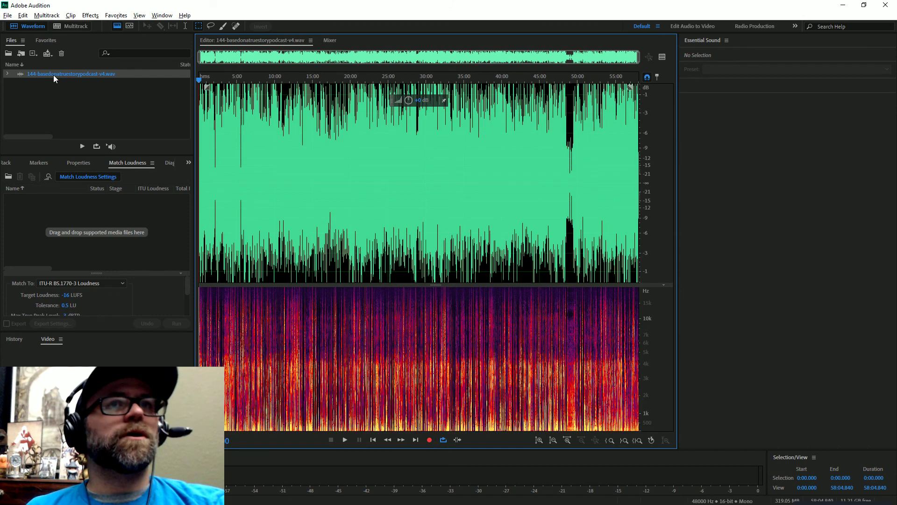
Step: Run Match Loudness on the v4 podcast WAV using ITU-R BS.1770-3 at -16 LUFS, and enlarge the settings area to show all options
{"action": "left_click_drag", "start_coordinate": [53, 74], "coordinate": [69, 227]}
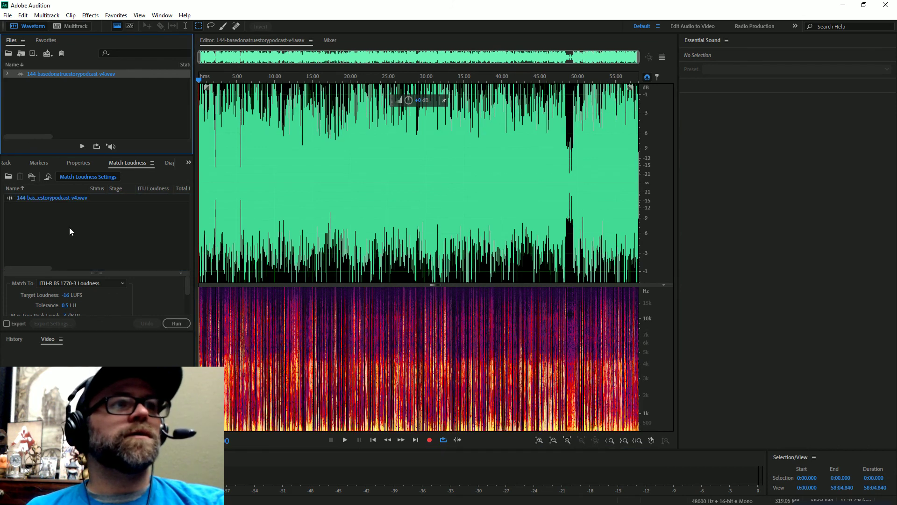
{"action": "left_click", "coordinate": [71, 199]}
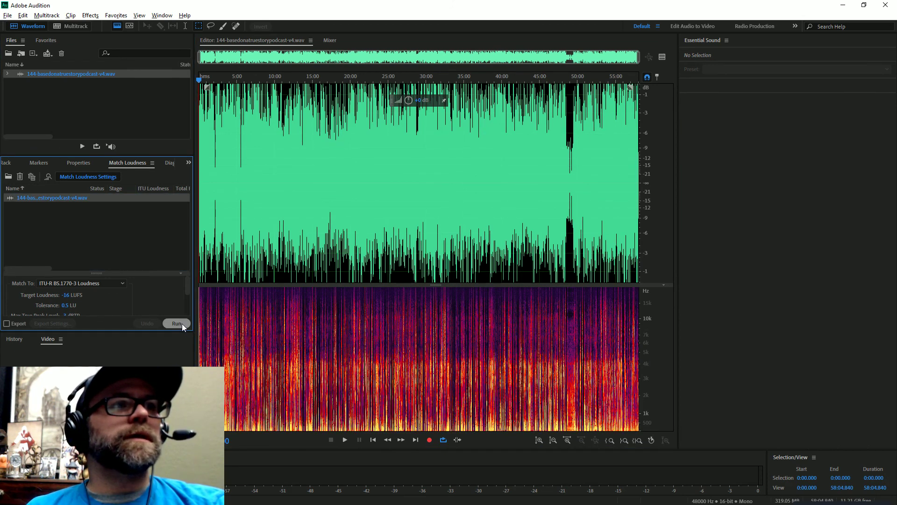
{"action": "left_click", "coordinate": [177, 323]}
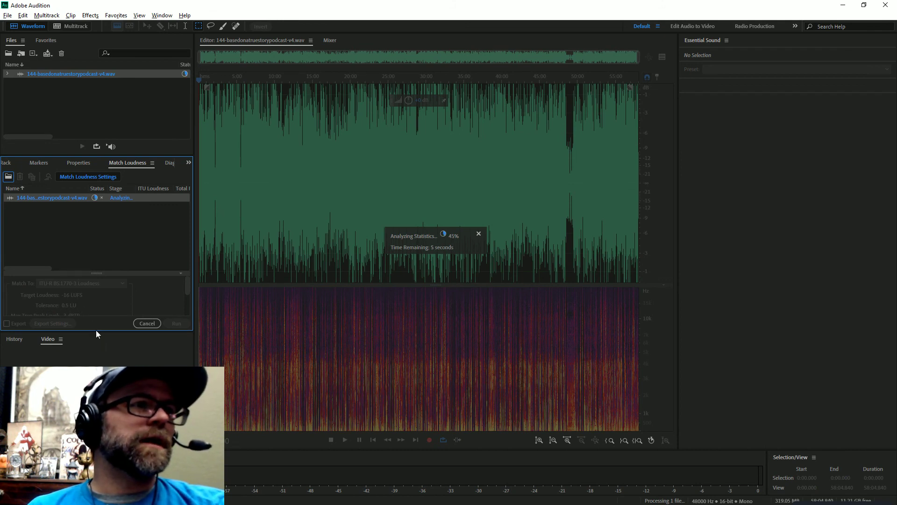
{"action": "left_click_drag", "start_coordinate": [98, 333], "coordinate": [98, 382]}
{"action": "scroll", "coordinate": [97, 322], "scroll_direction": "down", "scroll_amount": 2}
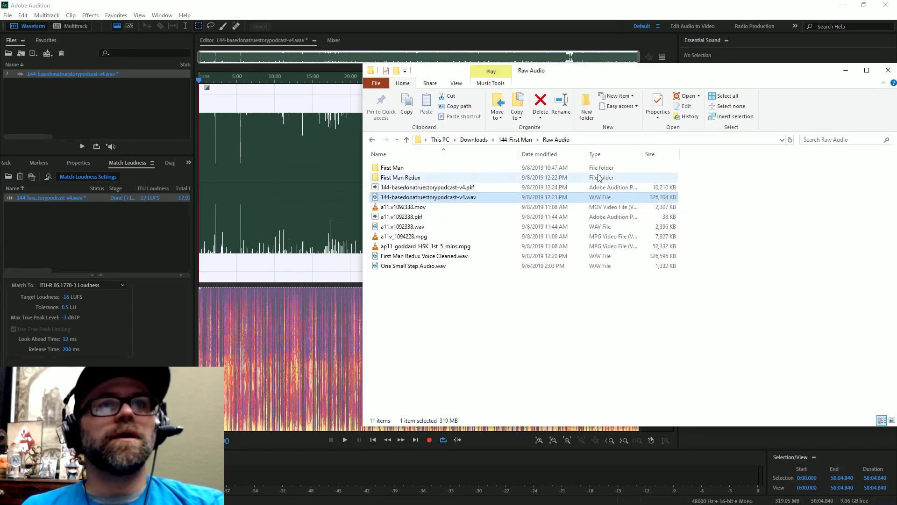
Step: Switch to File Explorer, open the Deliverables folder inside 144-First Man and copy its path
{"action": "left_click", "coordinate": [596, 140]}
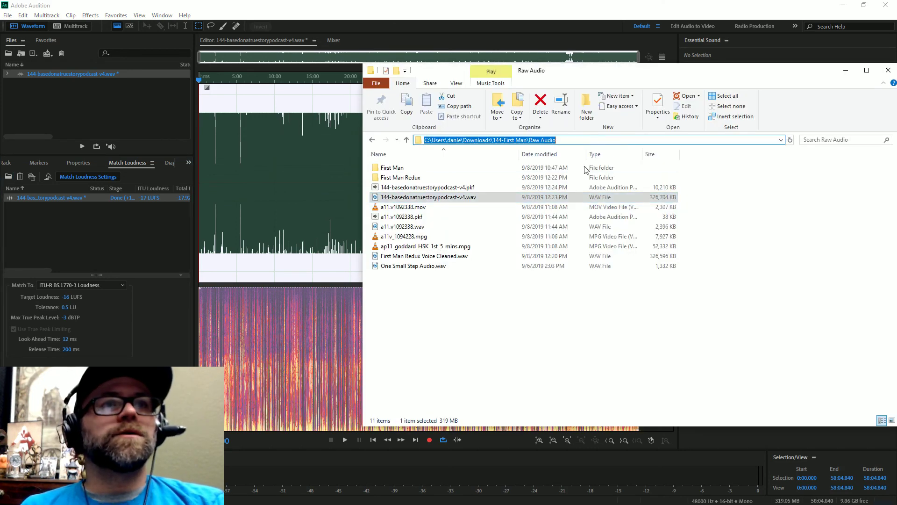
{"action": "left_click", "coordinate": [550, 298]}
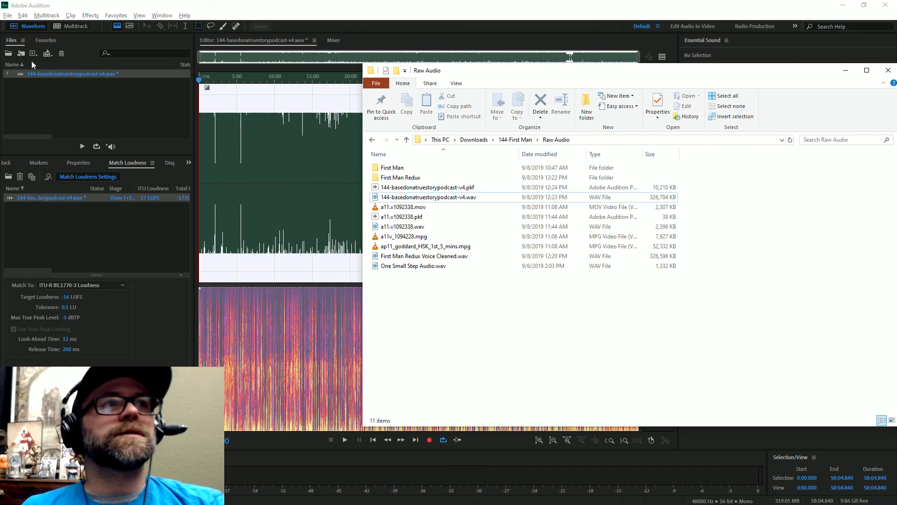
{"action": "left_click", "coordinate": [515, 140]}
{"action": "double_click", "coordinate": [433, 169]}
{"action": "left_click", "coordinate": [607, 143]}
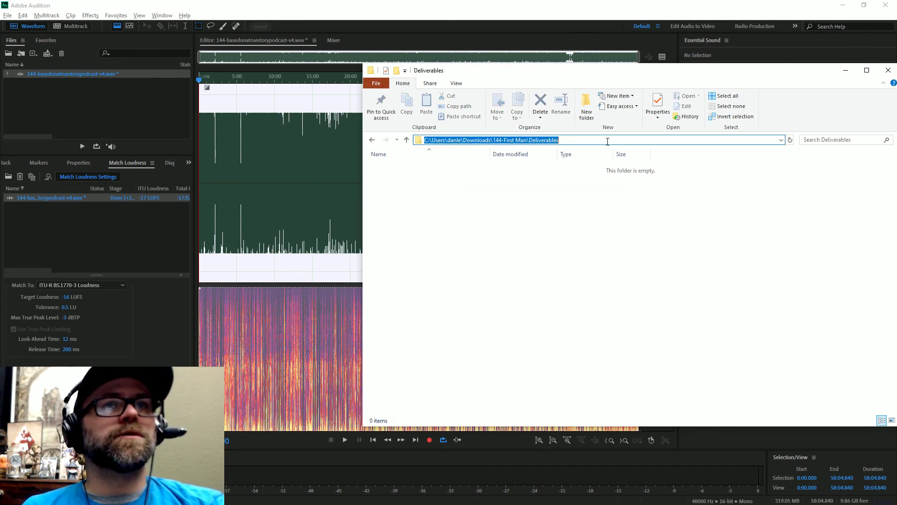
Step: Save the loudness-matched podcast as the MP3 144-basedonatruestorypodcast-v4.mp3 in the Deliverables folder, accepting the format warning
{"action": "left_click", "coordinate": [7, 15]}
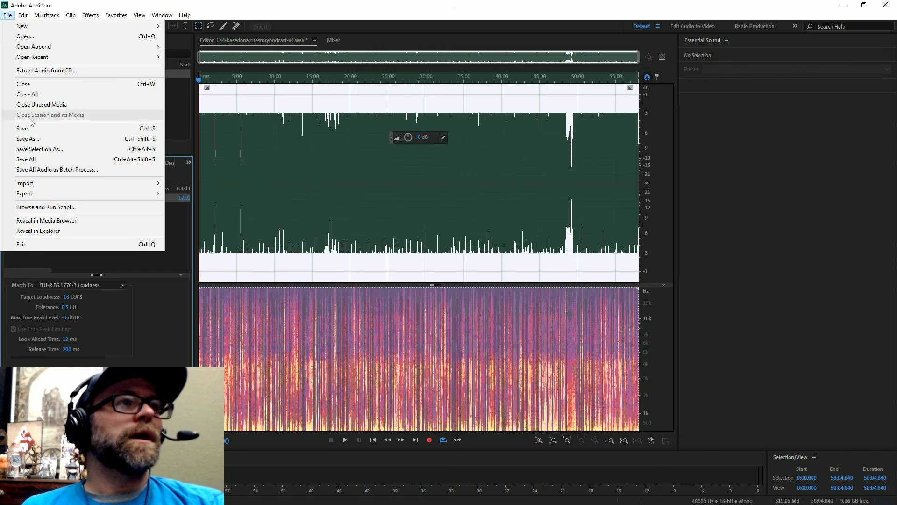
{"action": "left_click", "coordinate": [34, 139]}
{"action": "left_click", "coordinate": [386, 217]}
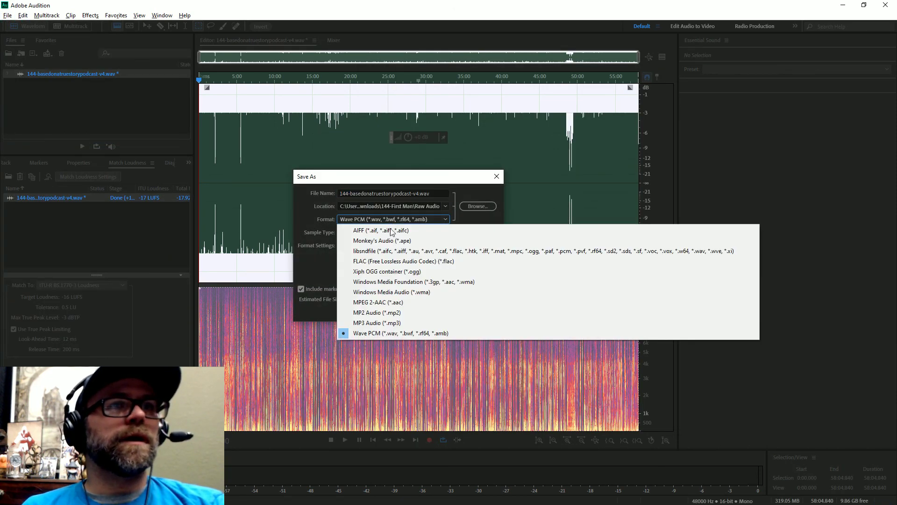
{"action": "left_click", "coordinate": [395, 324]}
{"action": "left_click", "coordinate": [423, 206]}
{"action": "type", "text": "nle\\Downloads\\144-First Man\\Deliverables"}
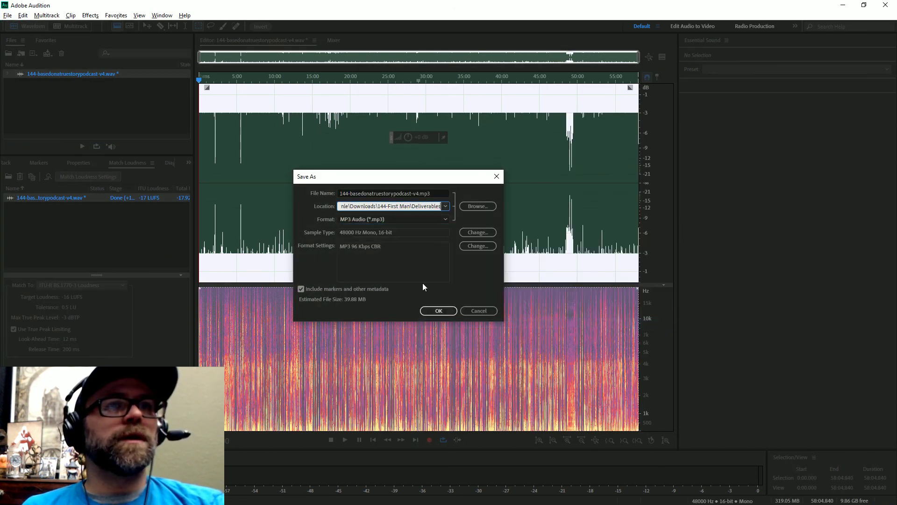
{"action": "key", "text": "Tab"}
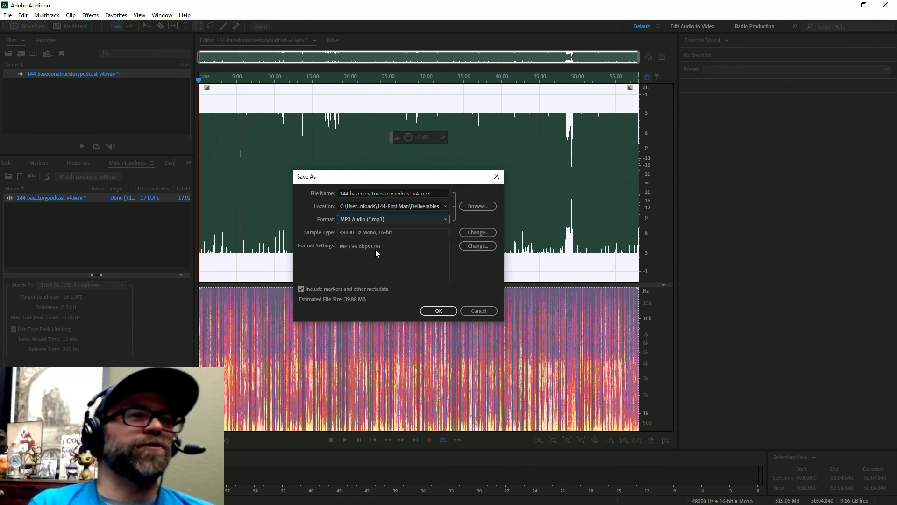
{"action": "left_click", "coordinate": [440, 311]}
{"action": "left_click", "coordinate": [436, 273]}
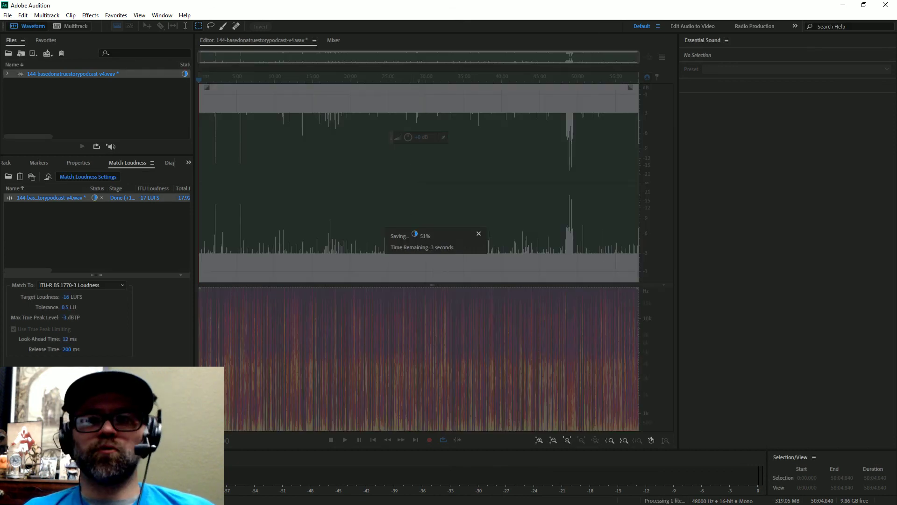
Step: Switch to the Deliverables folder in File Explorer and check the exported MP3's file size as it saves
{"action": "key", "text": "alt+Tab"}
{"action": "left_click", "coordinate": [458, 168]}
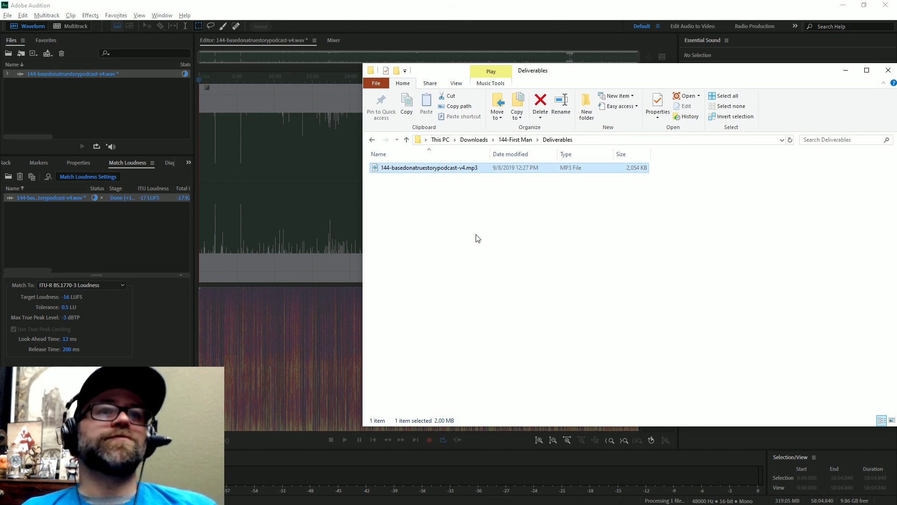
{"action": "left_click", "coordinate": [476, 239]}
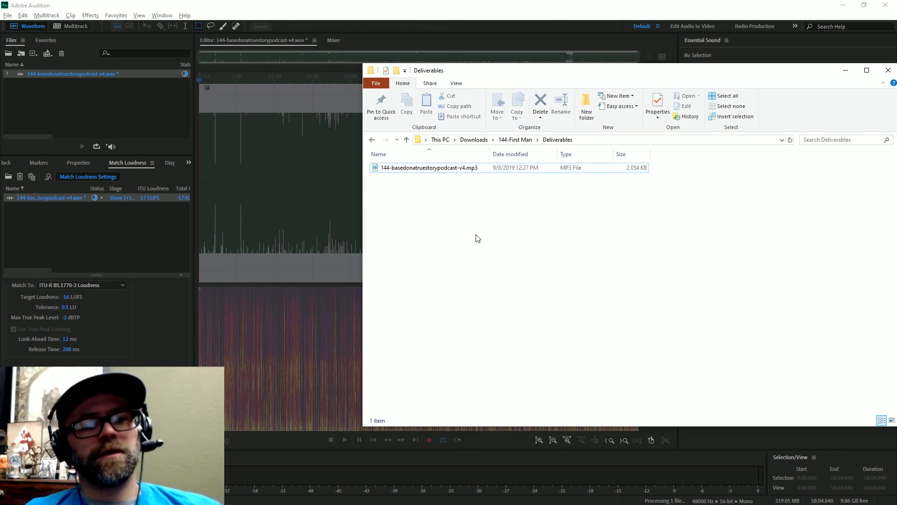
{"action": "left_click_drag", "start_coordinate": [506, 71], "coordinate": [664, 74]}
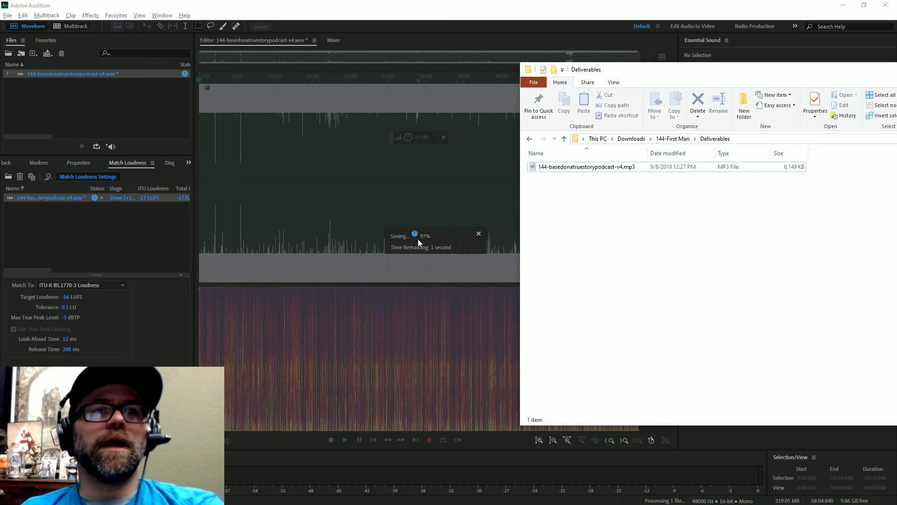
{"action": "left_click_drag", "start_coordinate": [605, 65], "coordinate": [420, 66]}
{"action": "left_click", "coordinate": [609, 173]}
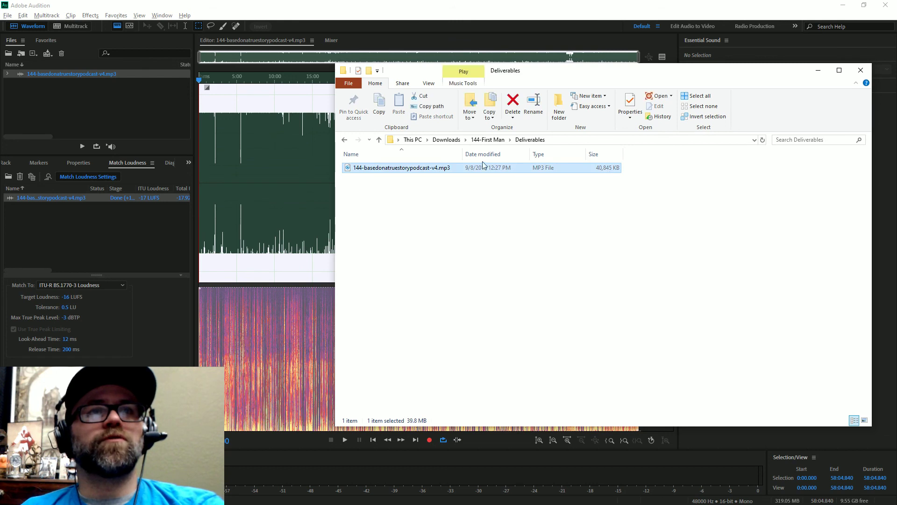
Step: Fit the Name column to its contents, add a Length column to the Deliverables folder and reposition its window
{"action": "double_click", "coordinate": [463, 153]}
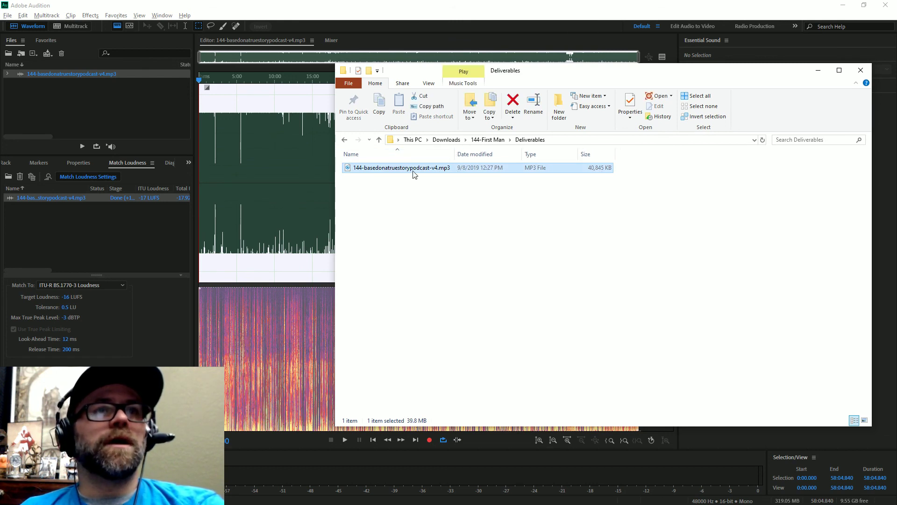
{"action": "right_click", "coordinate": [413, 154]}
{"action": "left_click", "coordinate": [387, 275]}
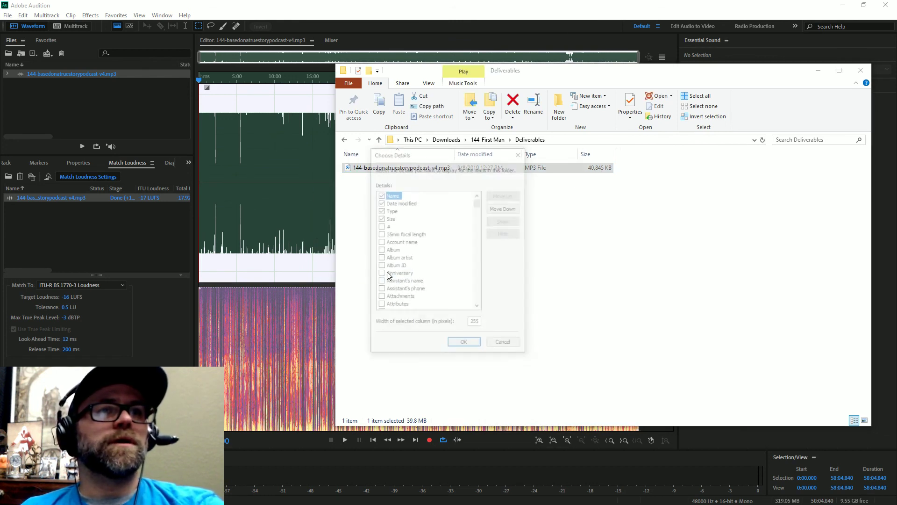
{"action": "scroll", "coordinate": [391, 297], "scroll_direction": "down", "scroll_amount": 3}
{"action": "key", "text": "l"}
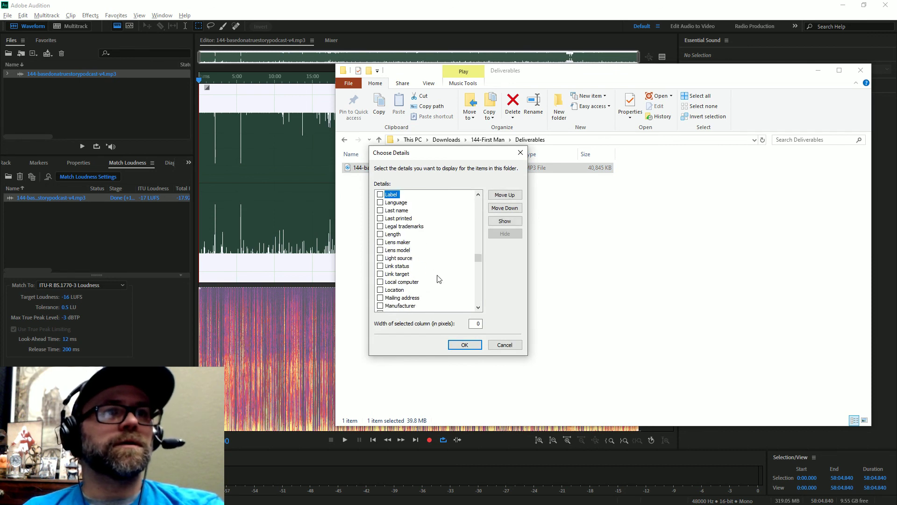
{"action": "left_click", "coordinate": [380, 233]}
{"action": "left_click", "coordinate": [462, 345]}
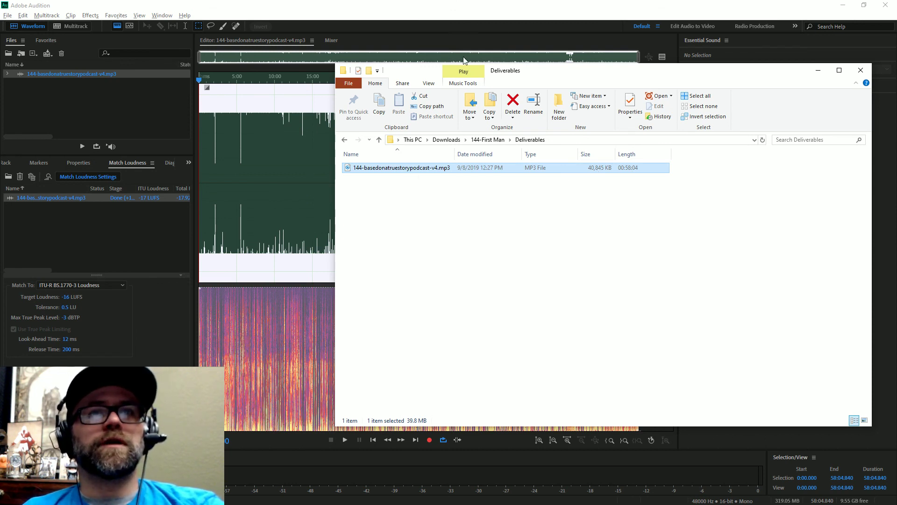
{"action": "left_click_drag", "start_coordinate": [517, 72], "coordinate": [347, 84]}
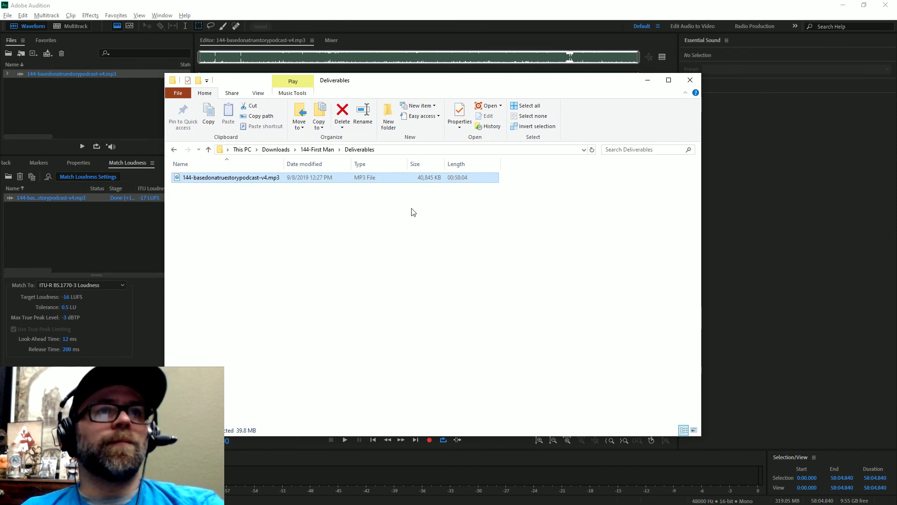